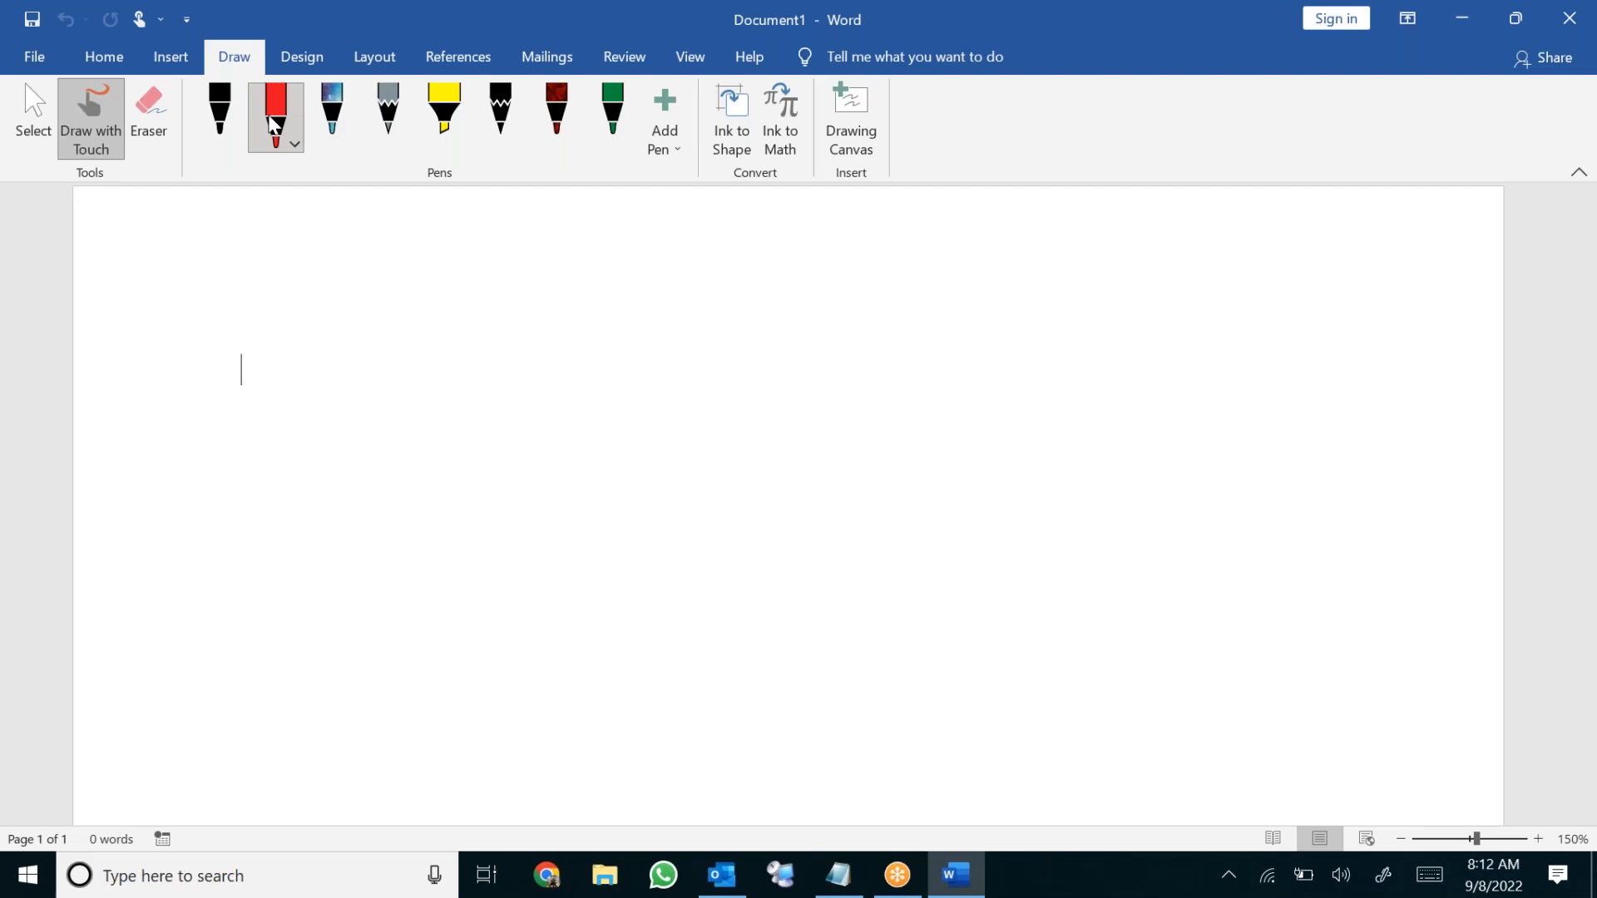
Handwrite 'Free 30 days' in red ink on the blank page
drag(638, 564, 649, 542)
click(667, 553)
mouse_move(643, 580)
mouse_down()
mouse_move(661, 593)
mouse_move(642, 602)
mouse_up()
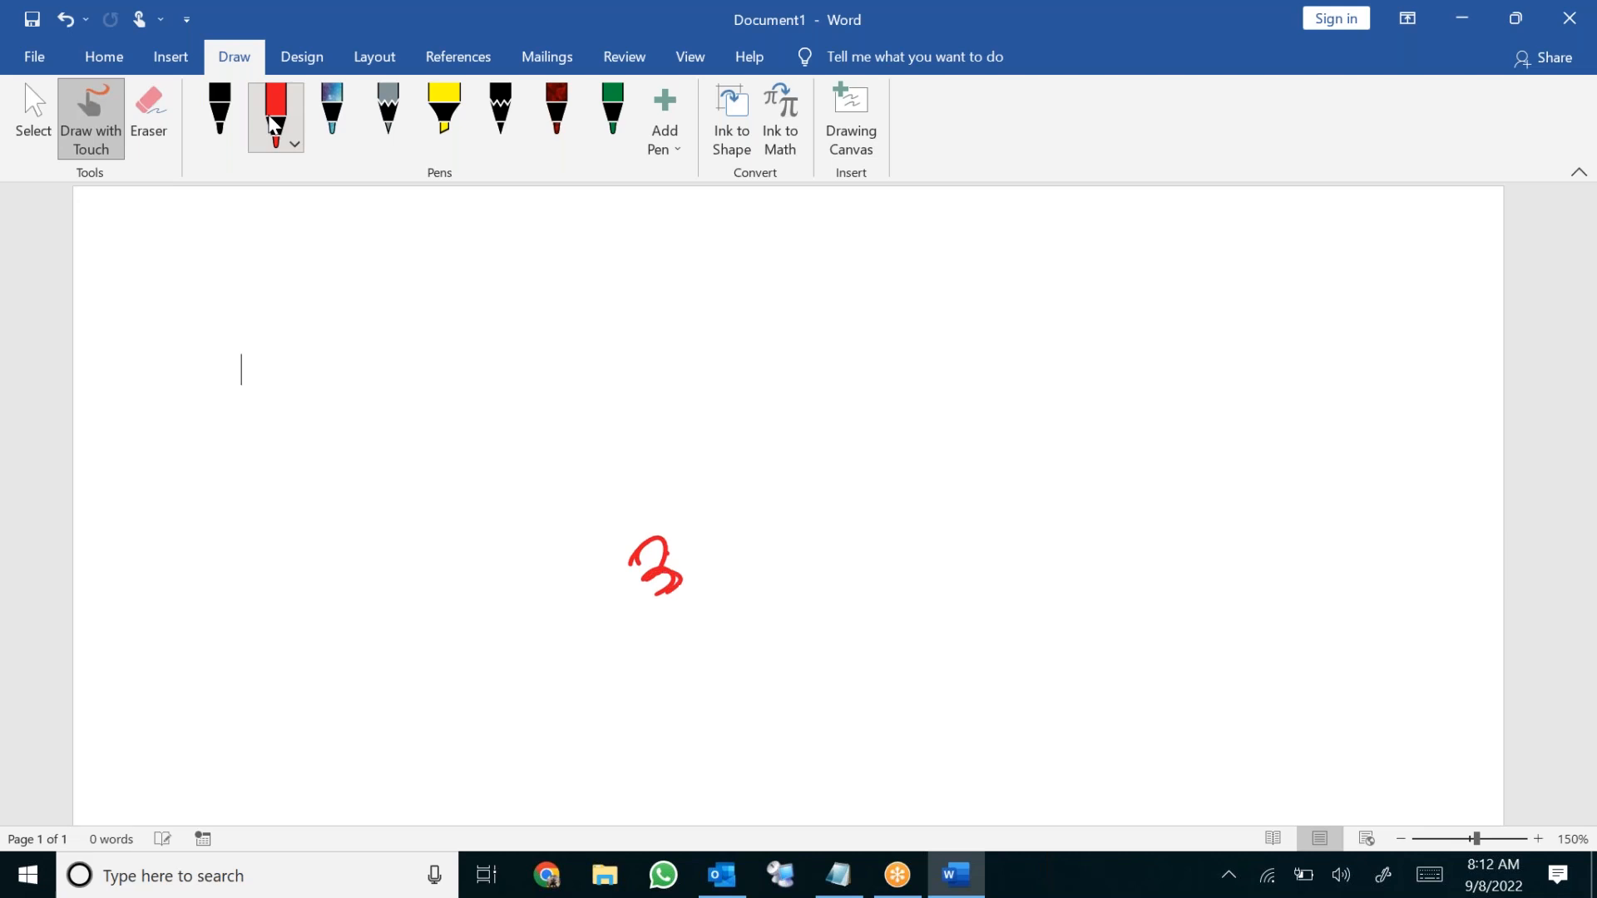
drag(692, 543, 683, 543)
mouse_move(750, 501)
mouse_down()
mouse_move(837, 495)
mouse_move(854, 462)
mouse_move(878, 470)
mouse_up()
mouse_move(418, 653)
mouse_down()
mouse_move(450, 697)
mouse_move(431, 627)
mouse_up()
mouse_move(441, 670)
mouse_down()
mouse_move(455, 687)
mouse_move(491, 652)
mouse_up()
drag(479, 673, 541, 640)
drag(532, 648, 572, 628)
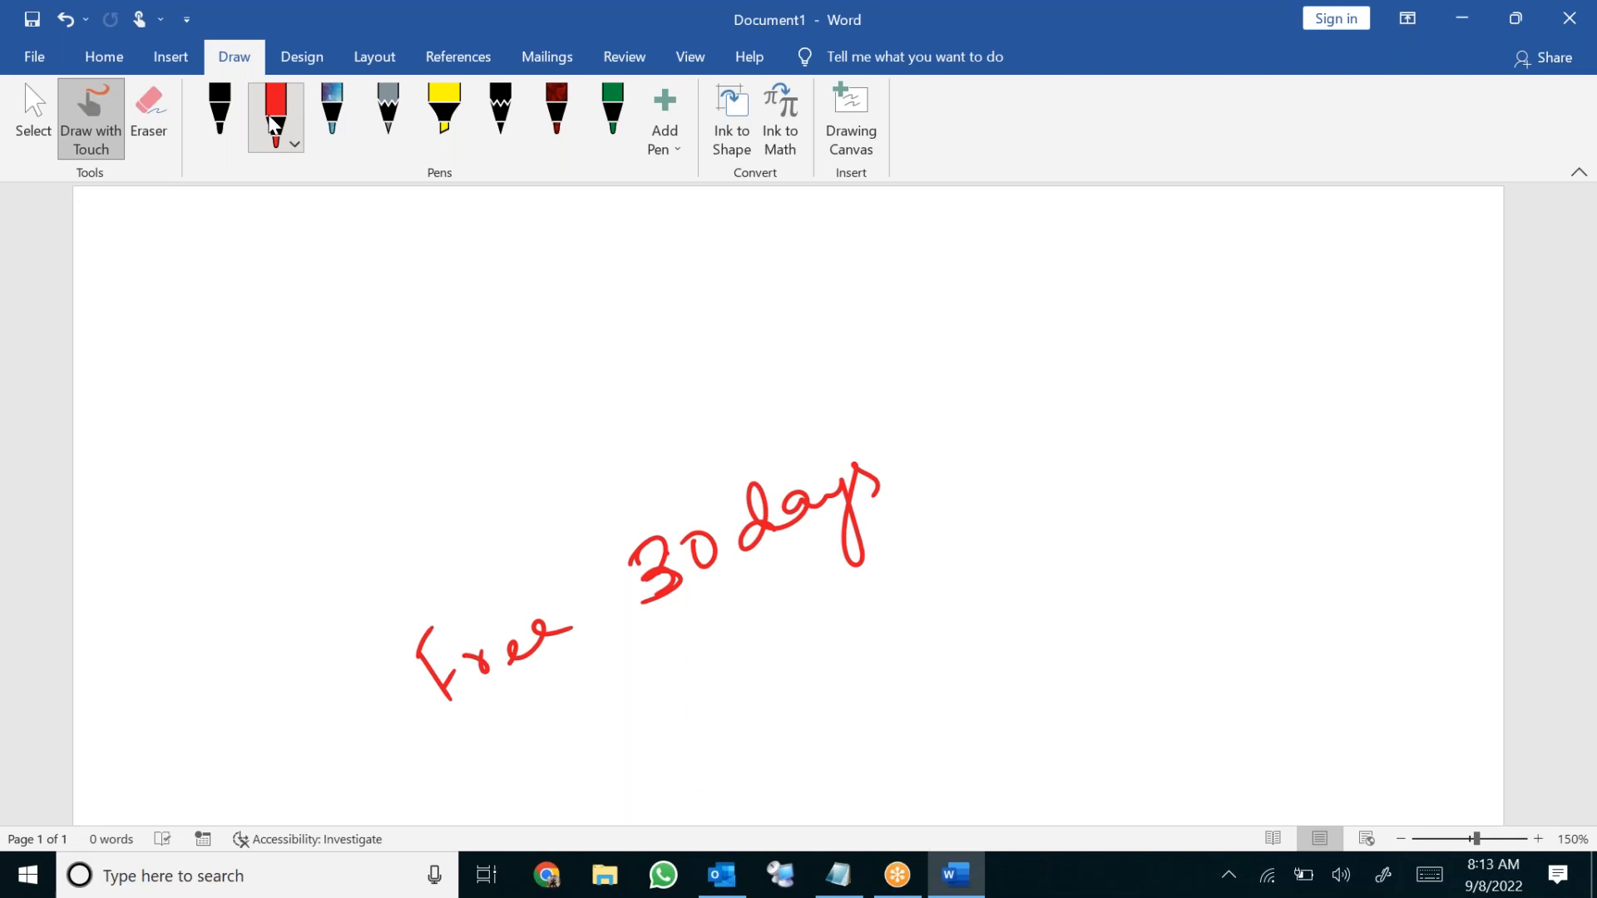
Handwrite '$200 USD' below 30 days
drag(870, 631, 843, 687)
drag(840, 608, 873, 731)
mouse_move(892, 632)
mouse_down()
mouse_move(915, 657)
mouse_move(941, 642)
mouse_up()
mouse_move(948, 609)
mouse_down()
mouse_move(943, 642)
mouse_move(957, 605)
mouse_up()
mouse_move(1002, 597)
mouse_down()
mouse_move(986, 624)
mouse_move(1004, 599)
mouse_up()
mouse_move(1039, 563)
mouse_down()
mouse_move(1044, 577)
mouse_move(1086, 553)
mouse_up()
mouse_move(1125, 530)
mouse_down()
mouse_move(1109, 582)
mouse_move(1178, 540)
mouse_up()
click(1165, 516)
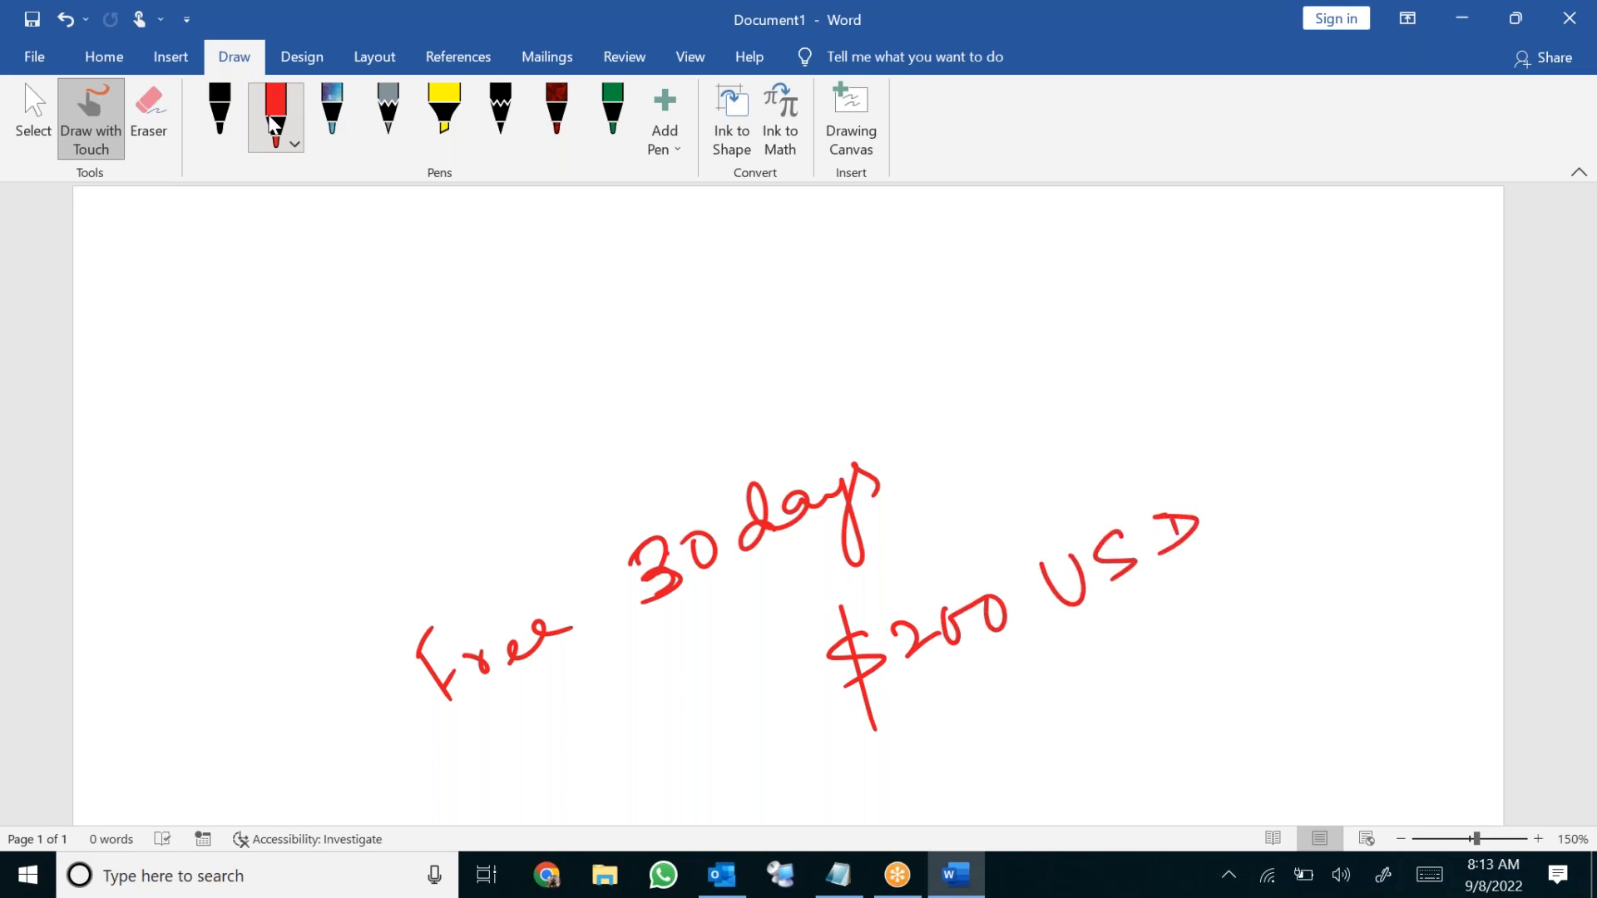
Handwrite '$250 CAD' below $200 USD
mouse_move(965, 717)
mouse_down()
mouse_move(981, 785)
mouse_move(1072, 682)
mouse_up()
mouse_move(1113, 678)
mouse_down()
mouse_move(1098, 692)
mouse_move(1115, 681)
mouse_up()
mouse_move(1180, 639)
mouse_down()
mouse_move(1157, 666)
mouse_move(1226, 637)
mouse_up()
drag(1246, 593, 1259, 613)
Handwrite '14500 INR' below $250 CAD and underline 14500
drag(1112, 753, 1144, 803)
drag(1161, 737, 1198, 772)
drag(1221, 711, 1241, 752)
drag(1234, 707, 1351, 657)
mouse_move(1364, 663)
mouse_down()
mouse_move(1358, 626)
mouse_move(1414, 632)
mouse_move(1423, 596)
mouse_up()
drag(1430, 617, 1439, 594)
drag(1439, 594, 1482, 586)
drag(1232, 801, 1294, 751)
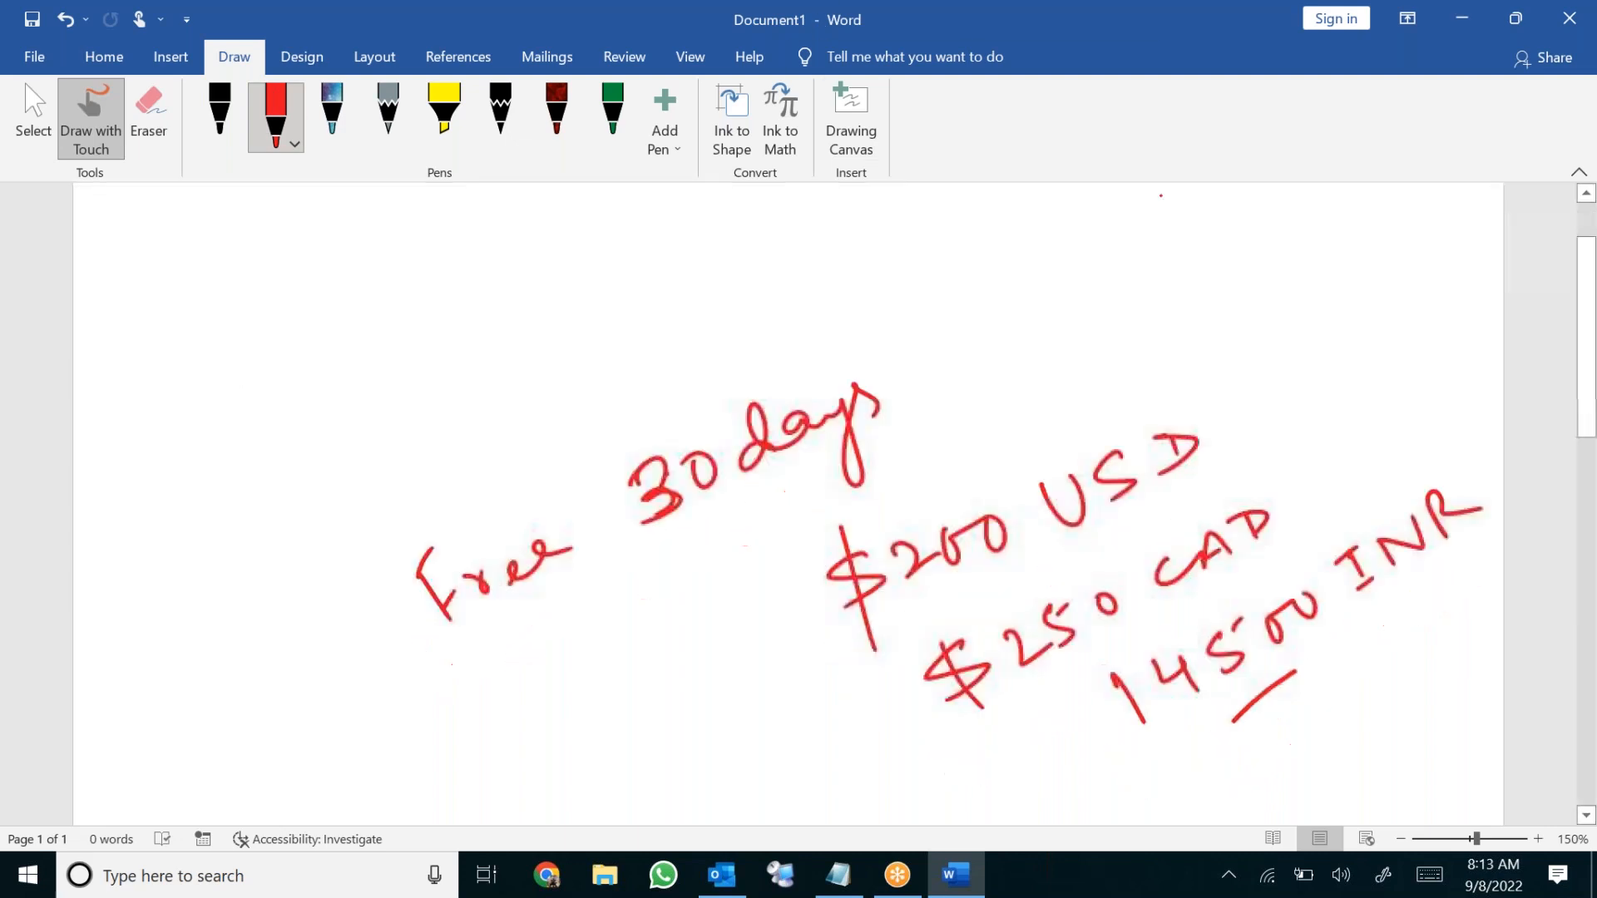
Sketch a circle, a long line and a square, linking 14500 to the square
scroll(1154, 209, down, 5)
mouse_move(499, 684)
mouse_down()
mouse_move(502, 759)
mouse_move(529, 652)
mouse_move(497, 687)
mouse_up()
drag(1115, 539, 823, 662)
mouse_move(888, 717)
mouse_down()
mouse_move(894, 791)
mouse_move(1001, 703)
mouse_move(894, 796)
mouse_up()
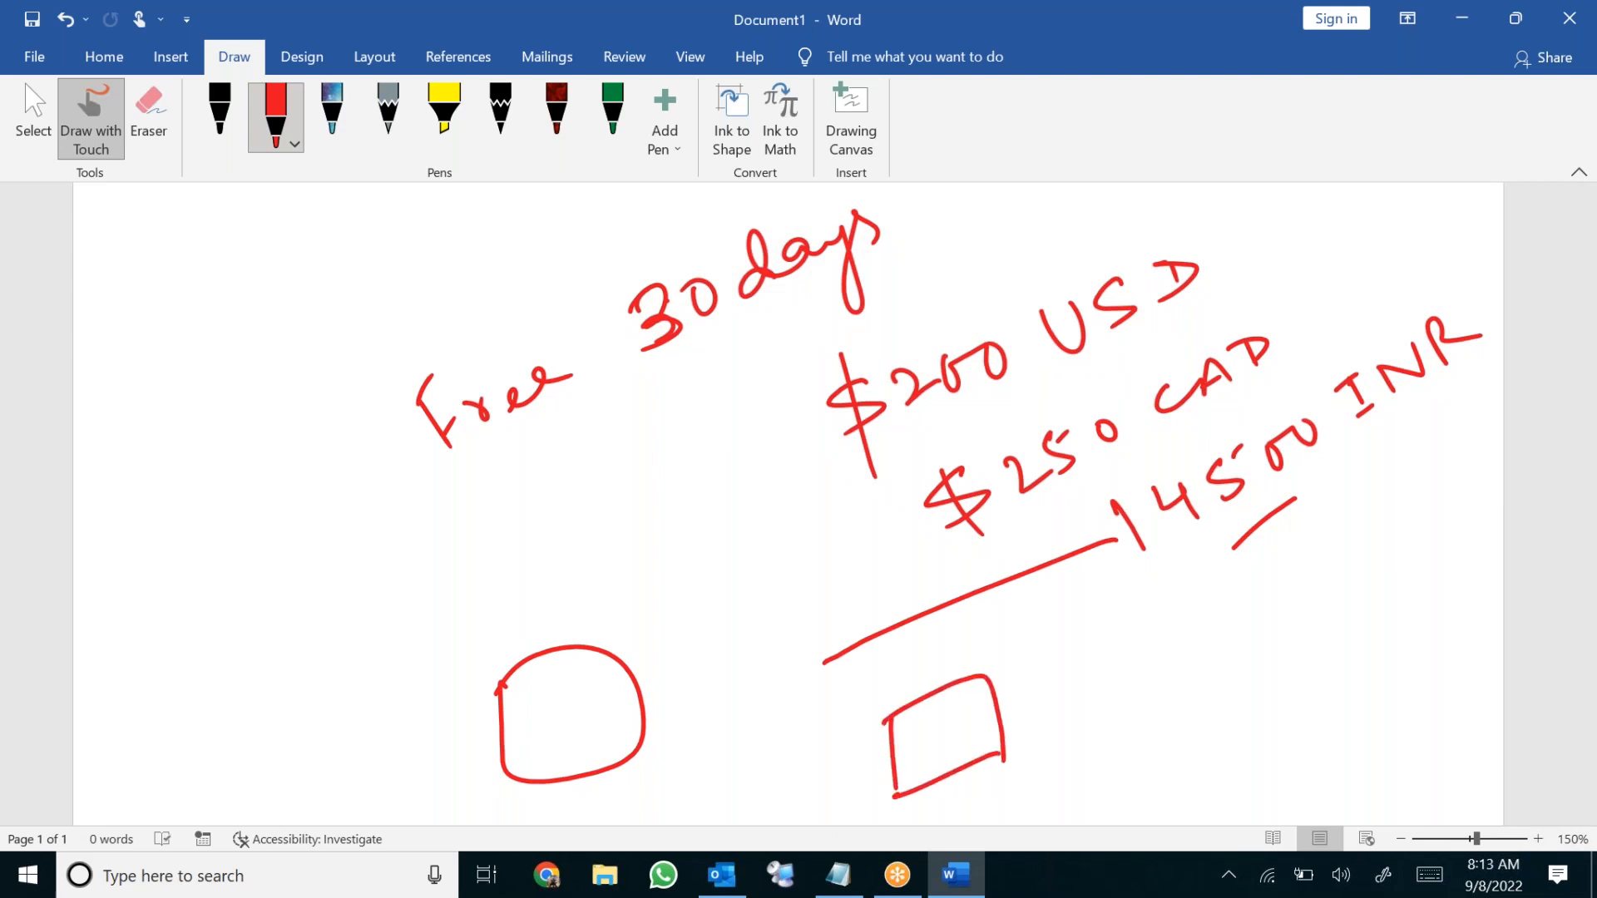
drag(1133, 567, 1006, 708)
Loop around '30 days' and the three prices, and add an arrow labelled 'Free'
mouse_move(591, 301)
mouse_down()
mouse_move(741, 353)
mouse_move(774, 218)
mouse_move(601, 293)
mouse_up()
mouse_move(795, 372)
mouse_down()
mouse_move(767, 424)
mouse_move(1297, 617)
mouse_move(1414, 227)
mouse_move(804, 391)
mouse_up()
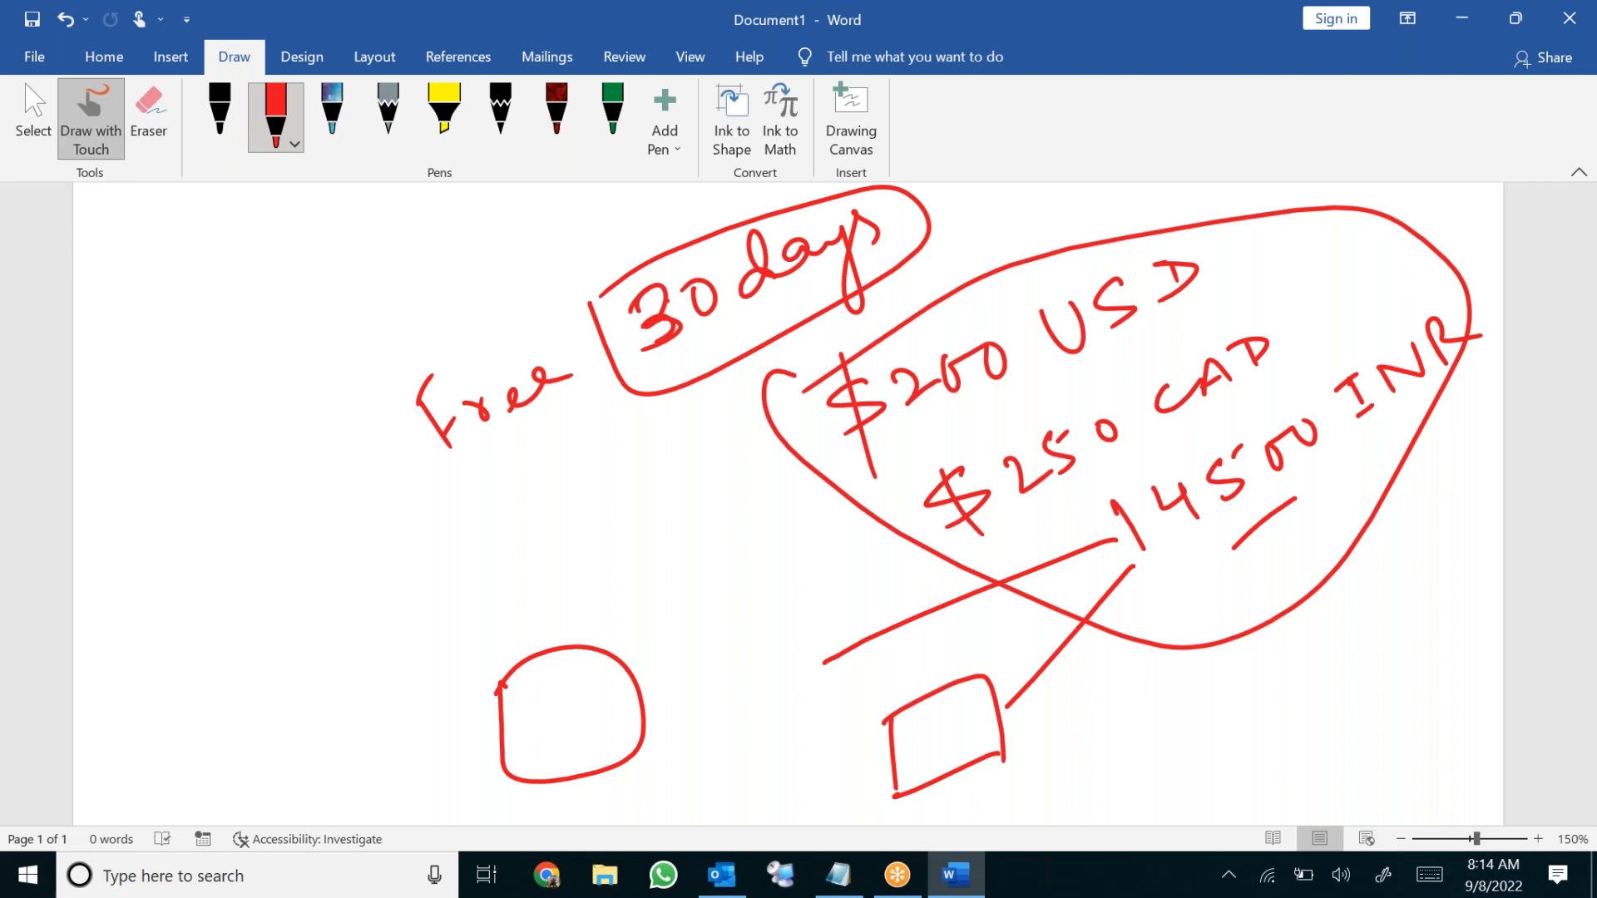
mouse_move(580, 542)
mouse_down()
mouse_move(621, 420)
mouse_move(646, 453)
mouse_up()
mouse_move(586, 589)
mouse_down()
mouse_move(596, 600)
mouse_move(584, 582)
mouse_up()
drag(597, 577, 699, 509)
drag(624, 622, 697, 553)
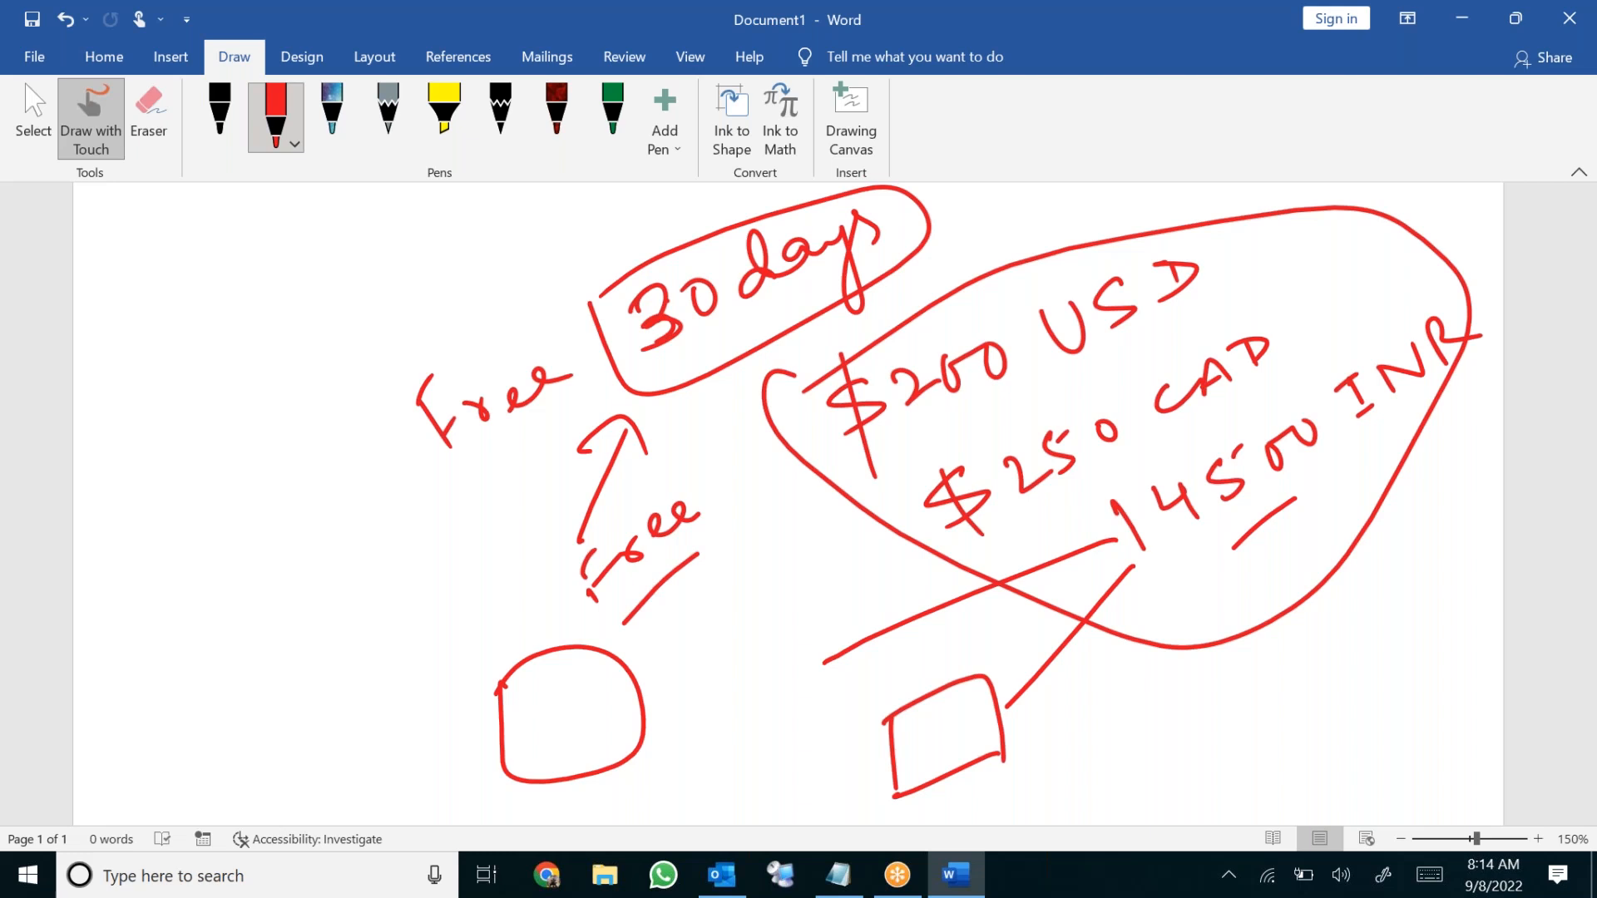
Handwrite 'Pay As You go' beside the square
mouse_move(1103, 738)
mouse_down()
mouse_move(1117, 788)
mouse_move(1106, 745)
mouse_move(1147, 752)
mouse_move(1171, 809)
mouse_up()
mouse_move(1217, 712)
mouse_down()
mouse_move(1205, 741)
mouse_move(1236, 725)
mouse_up()
drag(1294, 675, 1289, 684)
mouse_move(1291, 678)
mouse_down()
mouse_move(1283, 767)
mouse_move(1359, 667)
mouse_move(1378, 738)
mouse_up()
drag(1384, 697, 1415, 674)
Double-underline 'Pay As You go', circle 14500, and select all the ink
mouse_move(1278, 788)
mouse_down()
mouse_move(1335, 755)
mouse_move(1355, 772)
mouse_up()
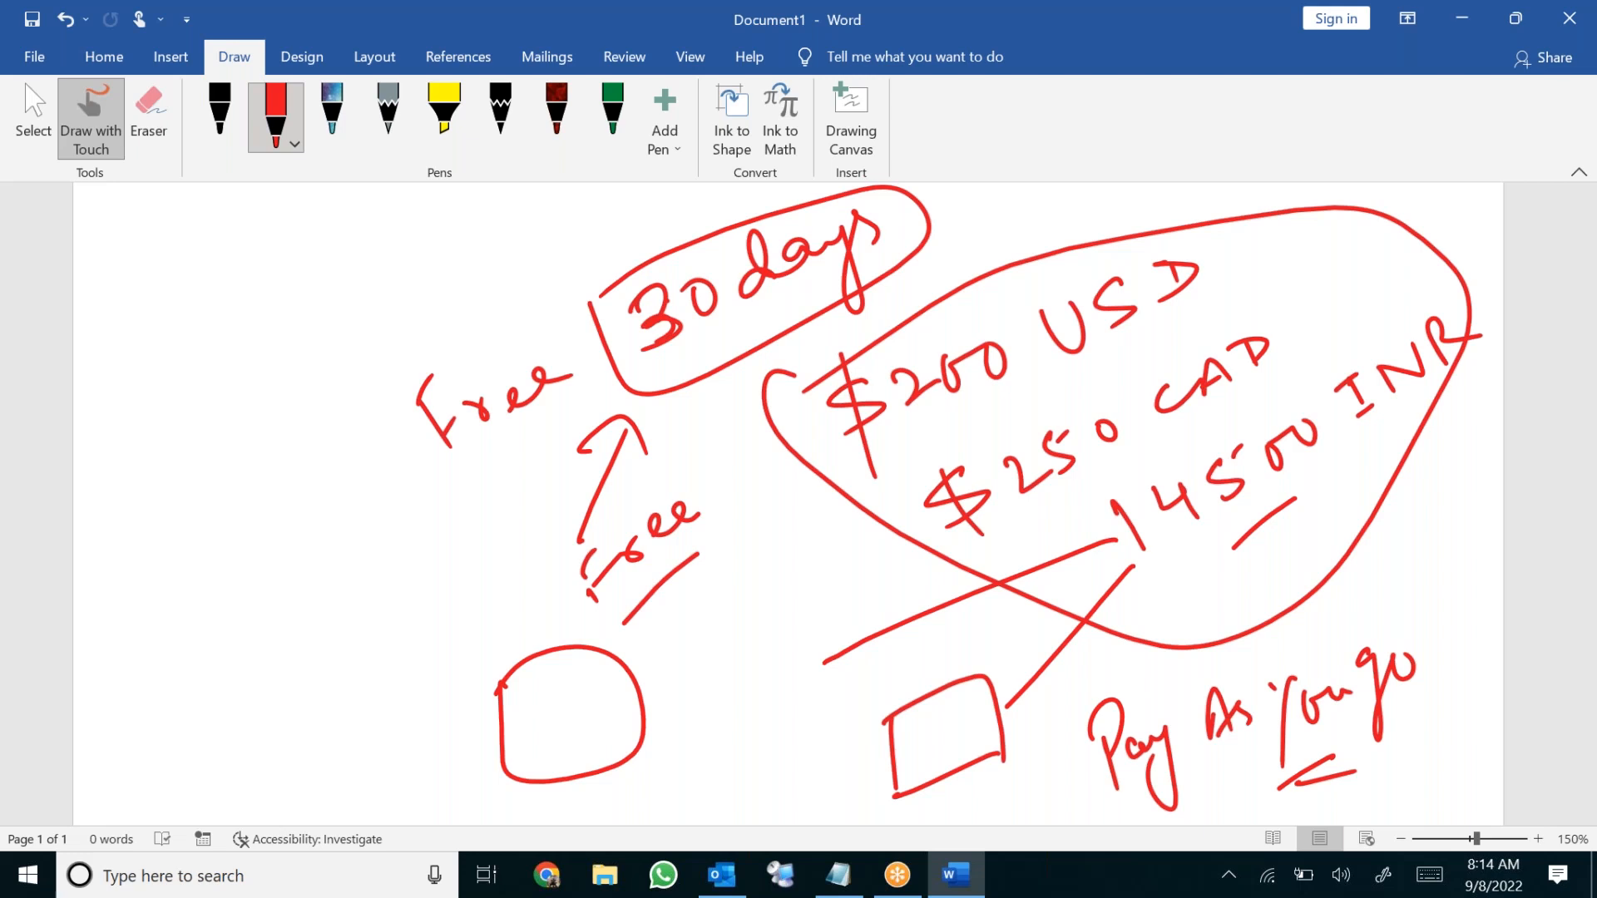
drag(1216, 788, 1254, 758)
drag(1213, 806, 1255, 772)
mouse_move(1158, 614)
mouse_down()
mouse_move(1287, 507)
mouse_move(1362, 413)
mouse_move(1149, 462)
mouse_move(1168, 599)
mouse_move(1219, 563)
mouse_up()
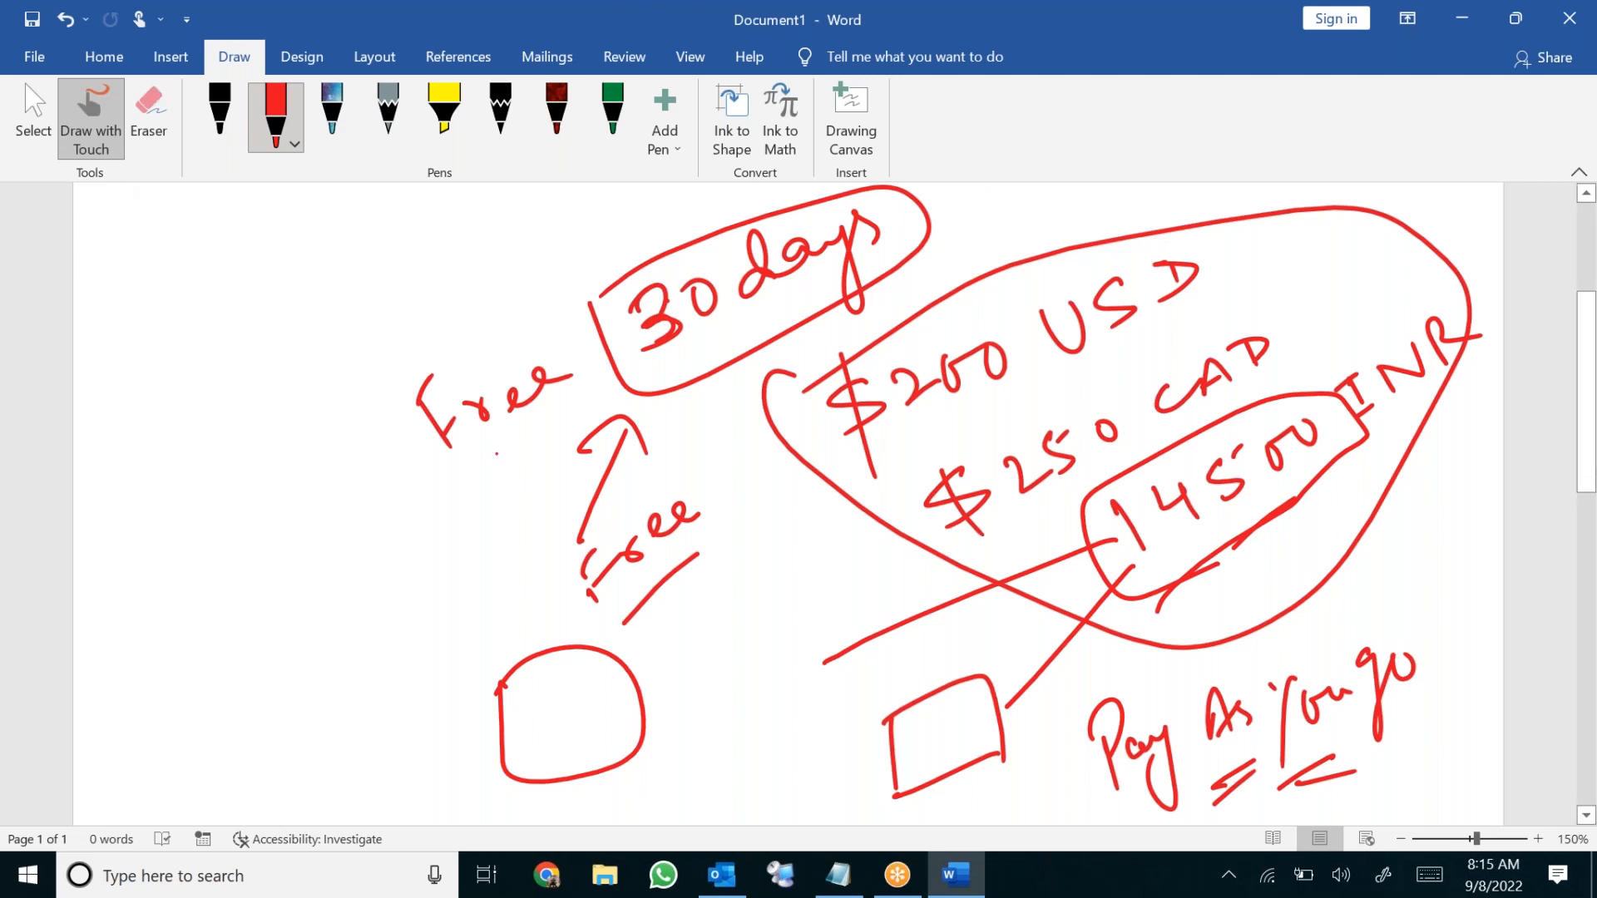
key(ctrl+a)
Delete every selected red ink stroke from the Word page
key(Delete)
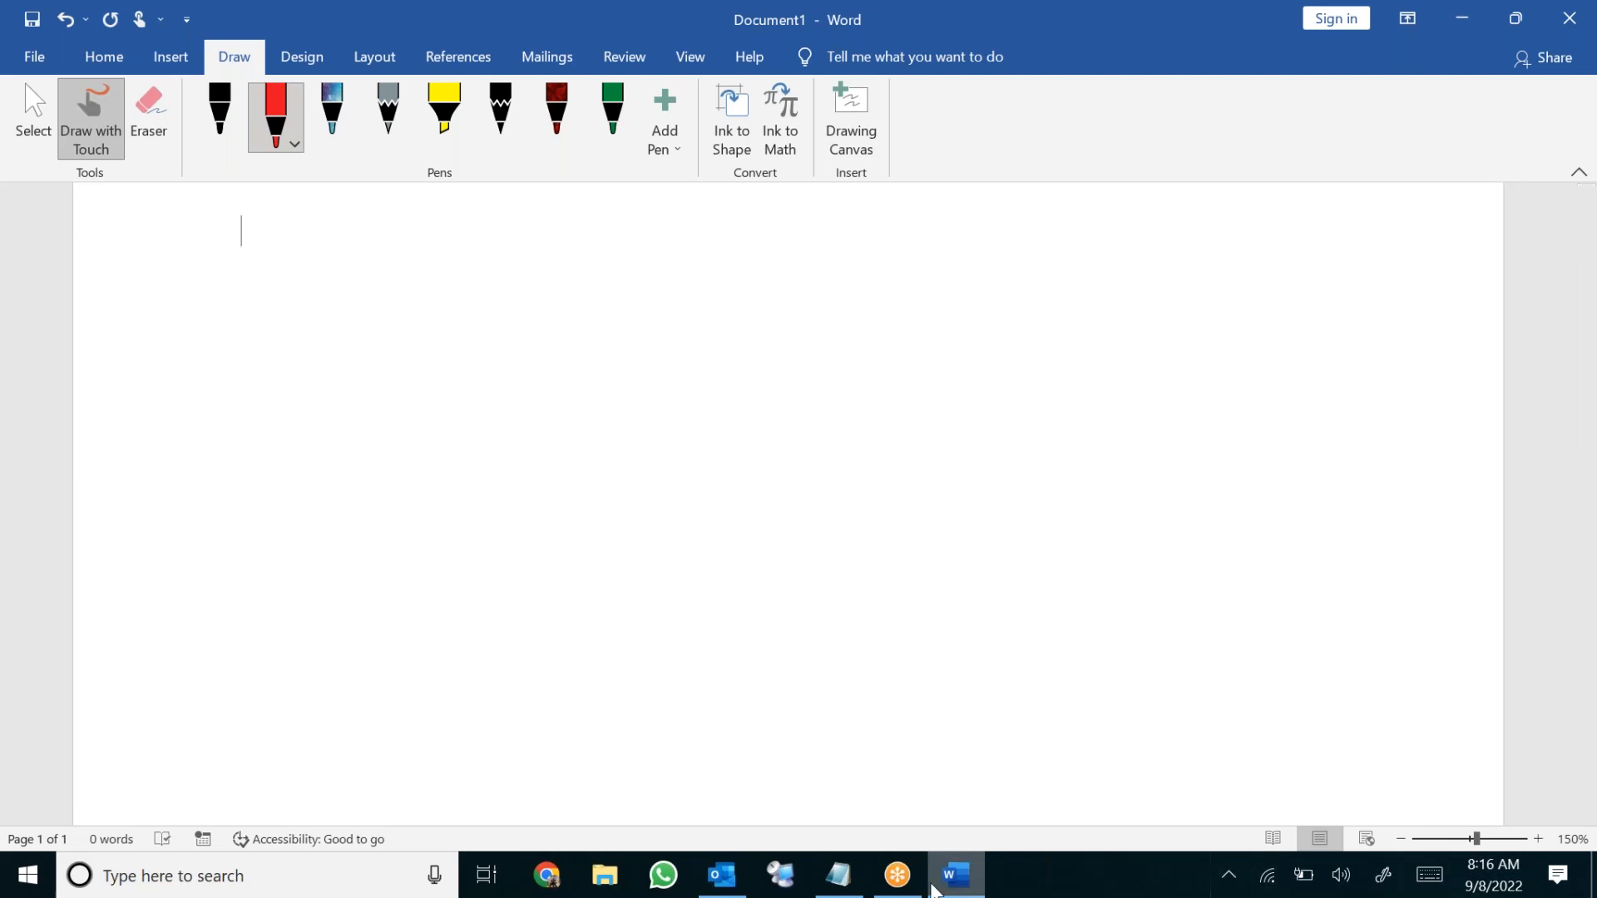
In Chrome, search Google for 'azure geography'
click(560, 878)
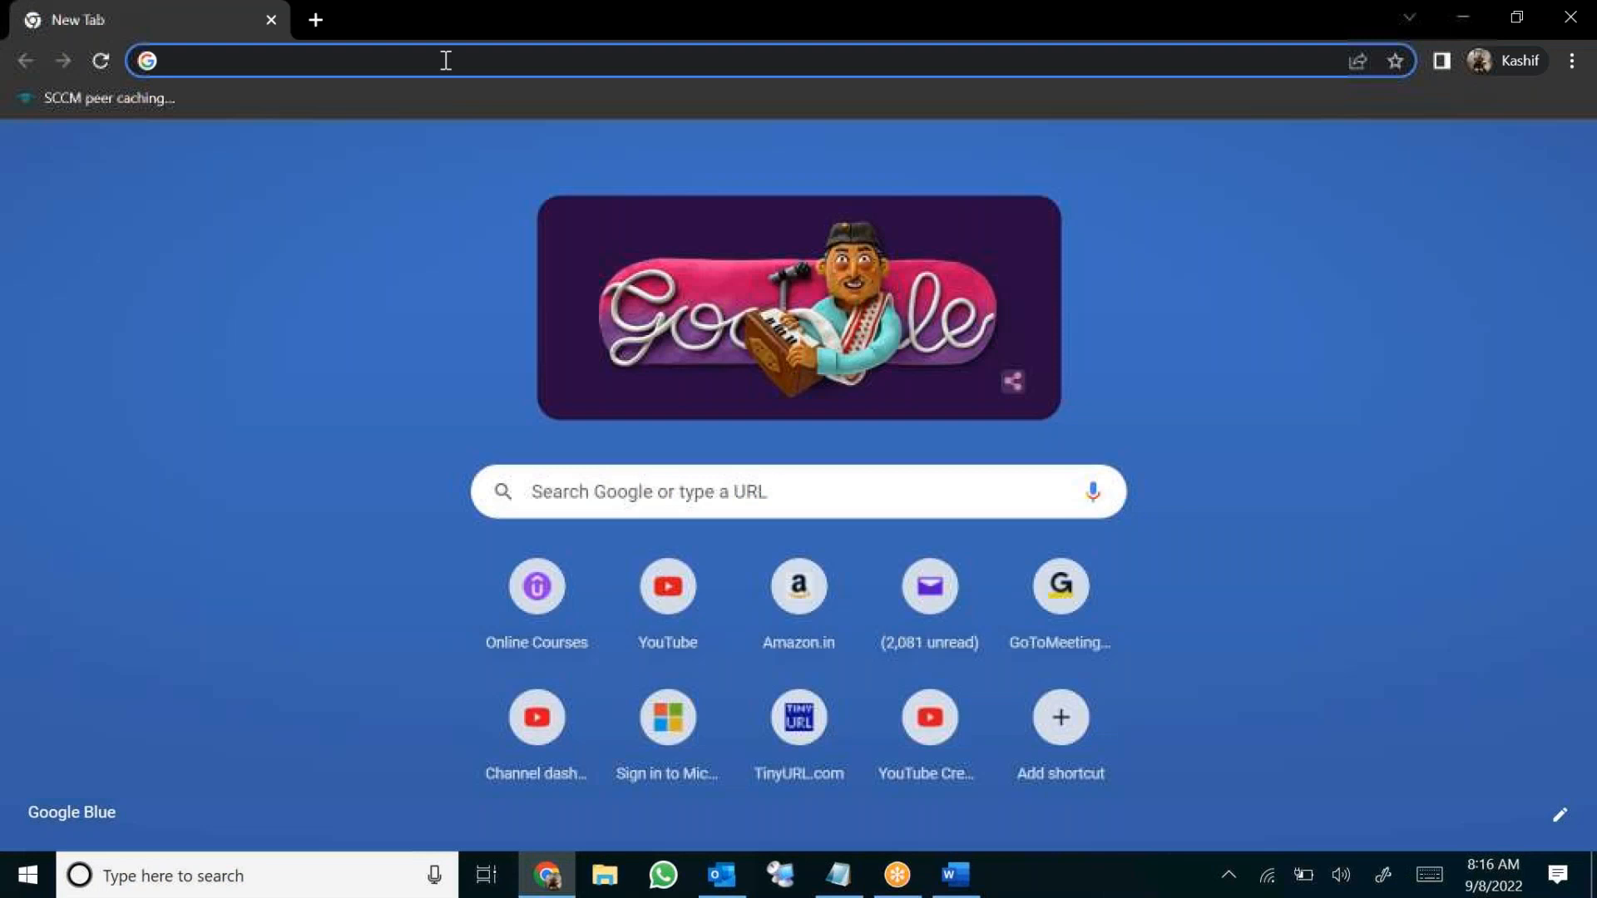
click(445, 60)
text(azure g)
key(Down)
key(Return)
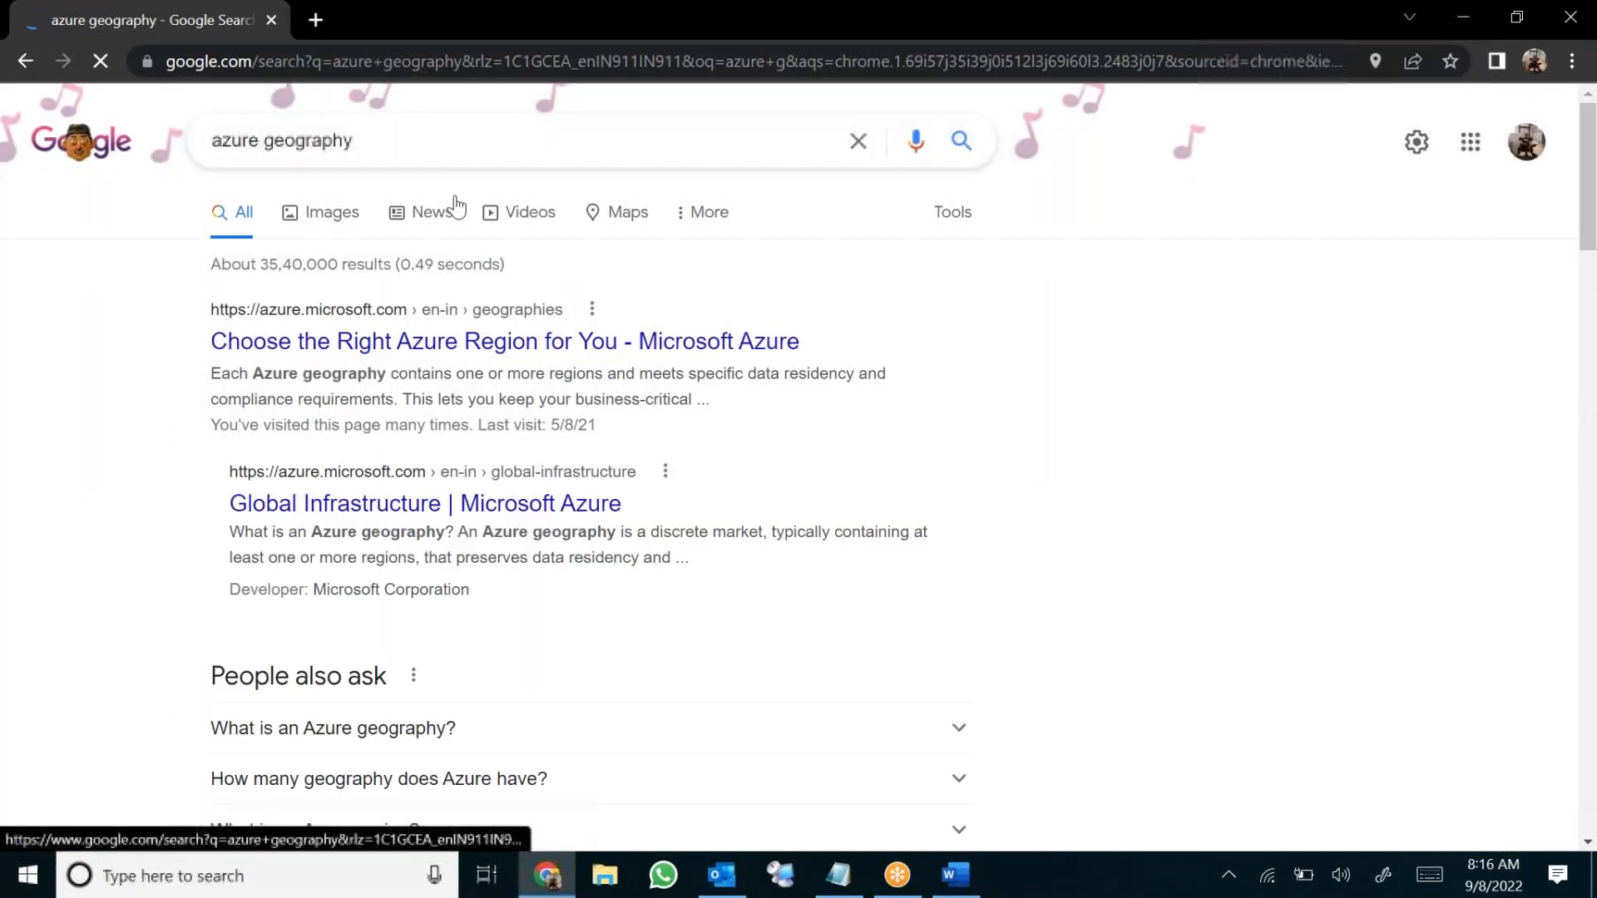
Show image results and preview the Azure regions world map, then close it
click(331, 212)
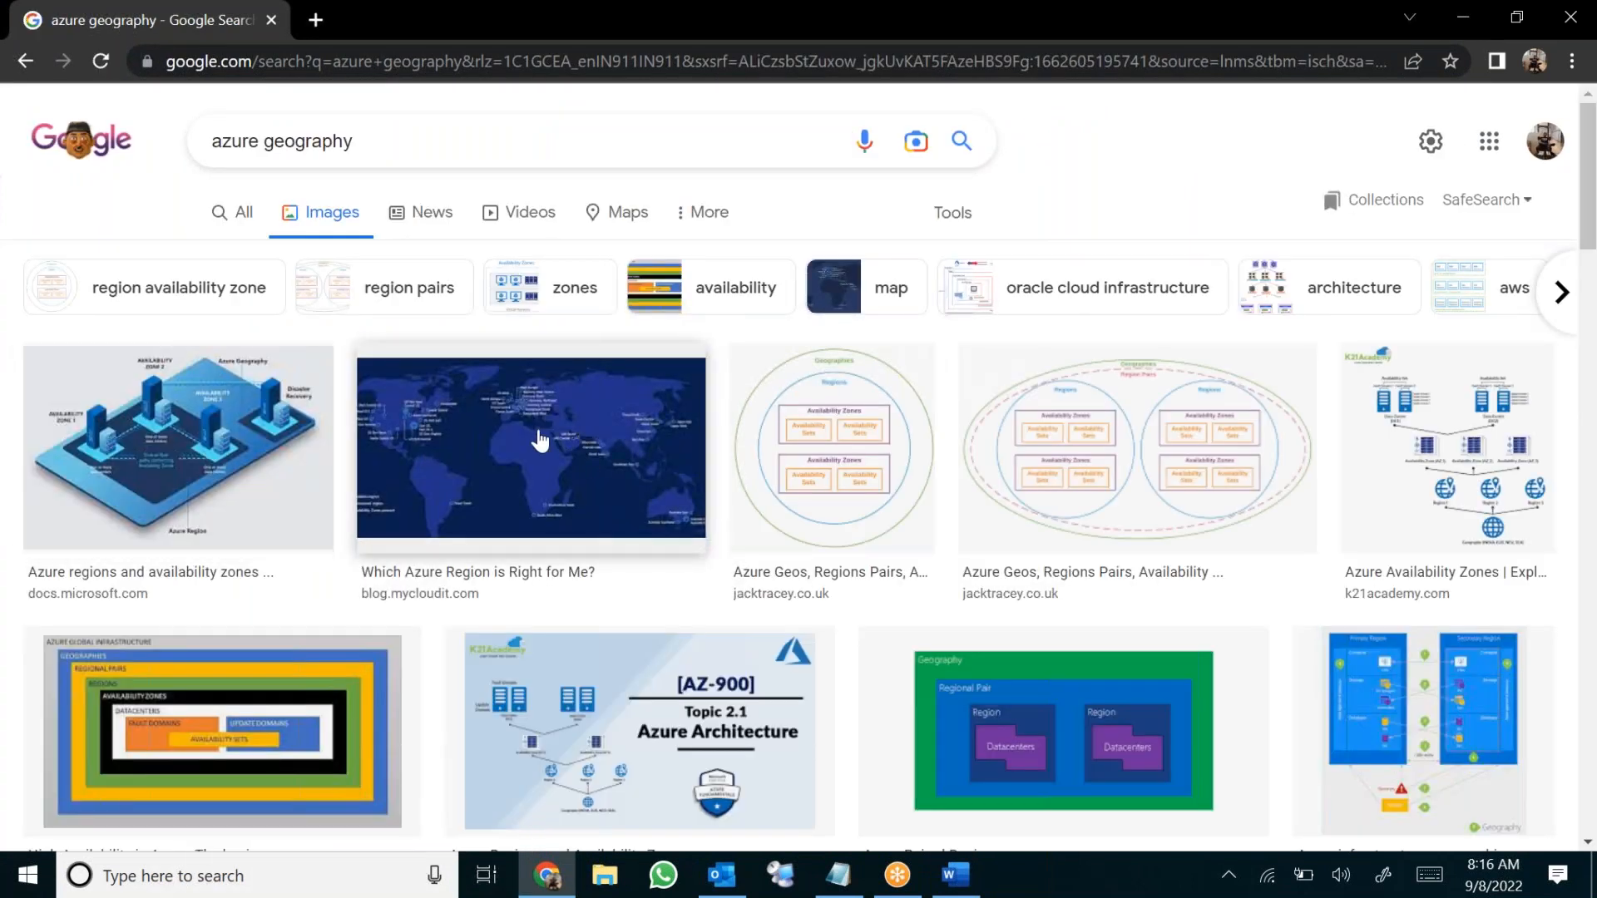
click(541, 441)
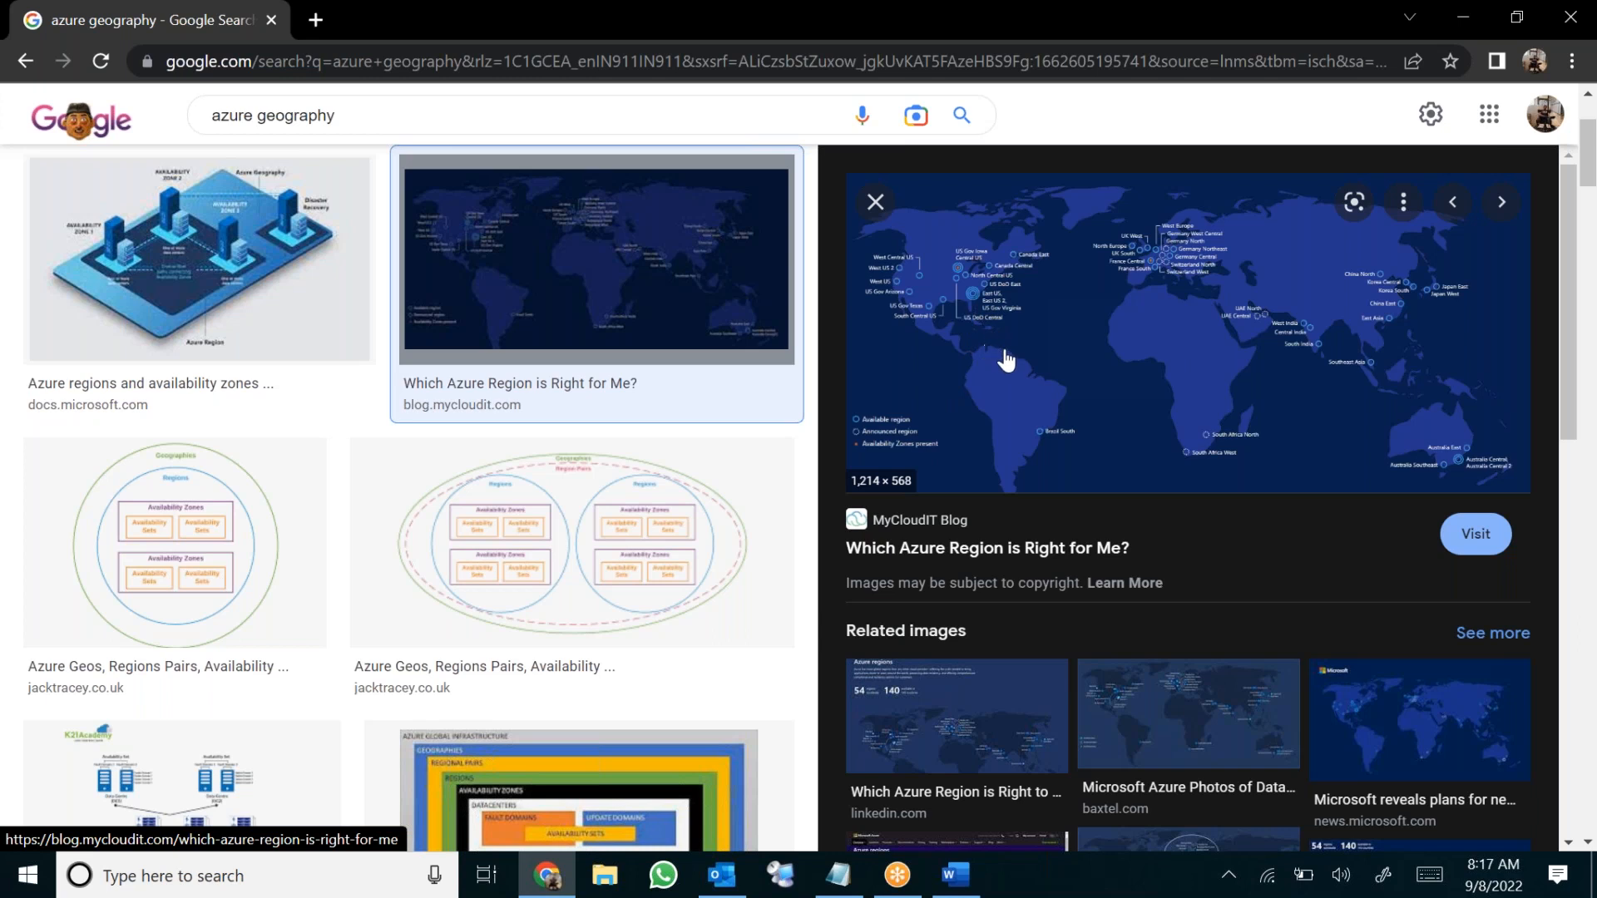
click(873, 201)
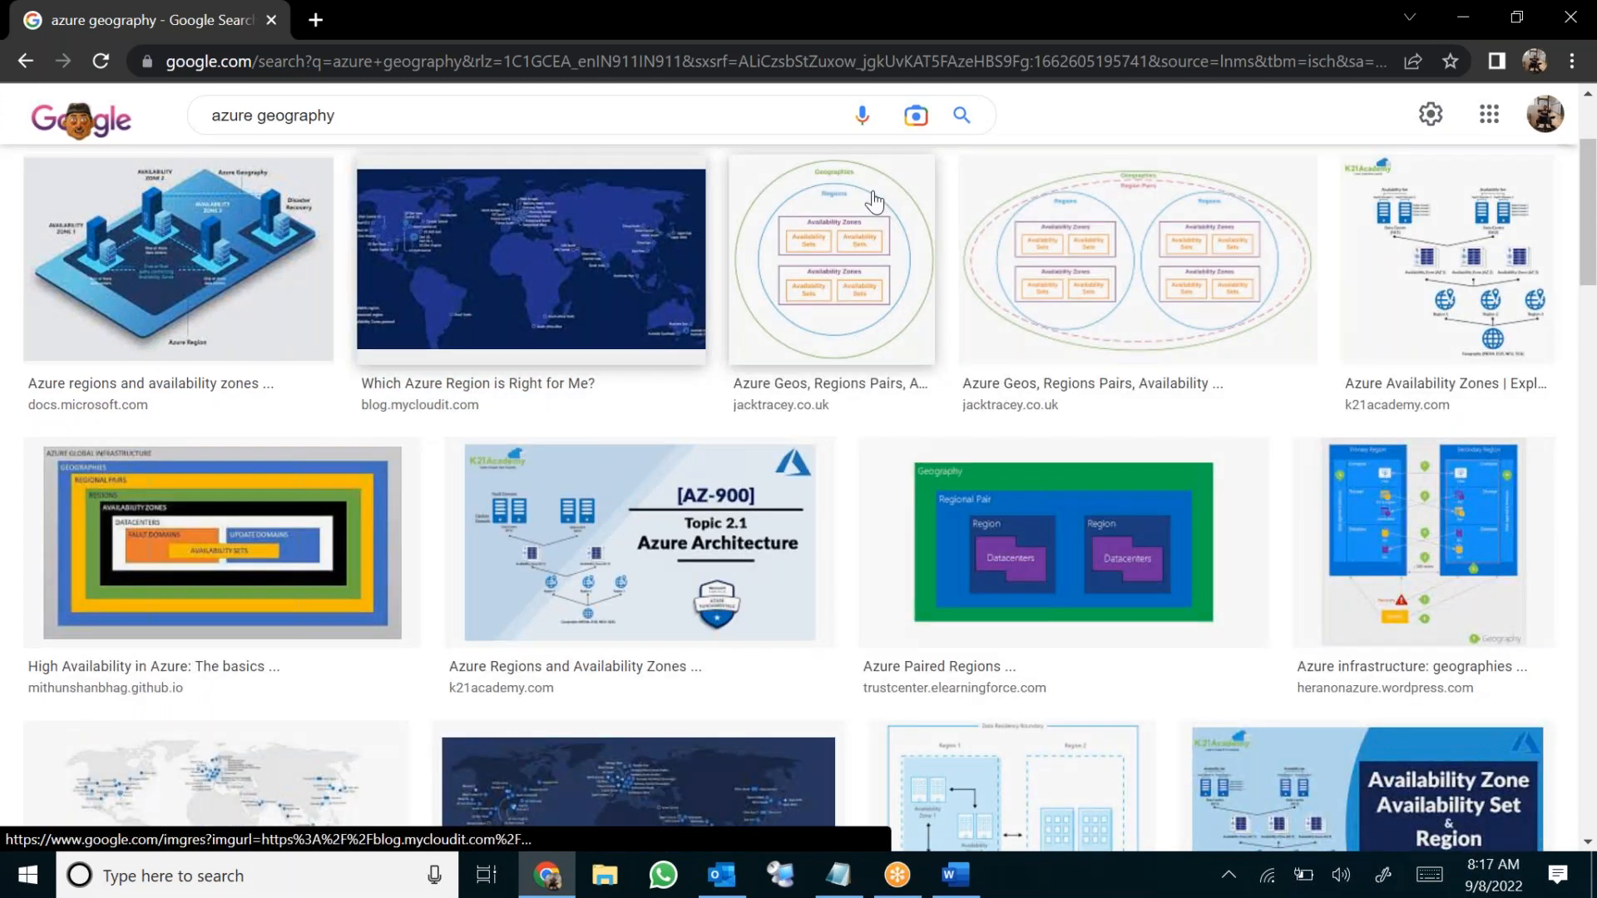
click(353, 111)
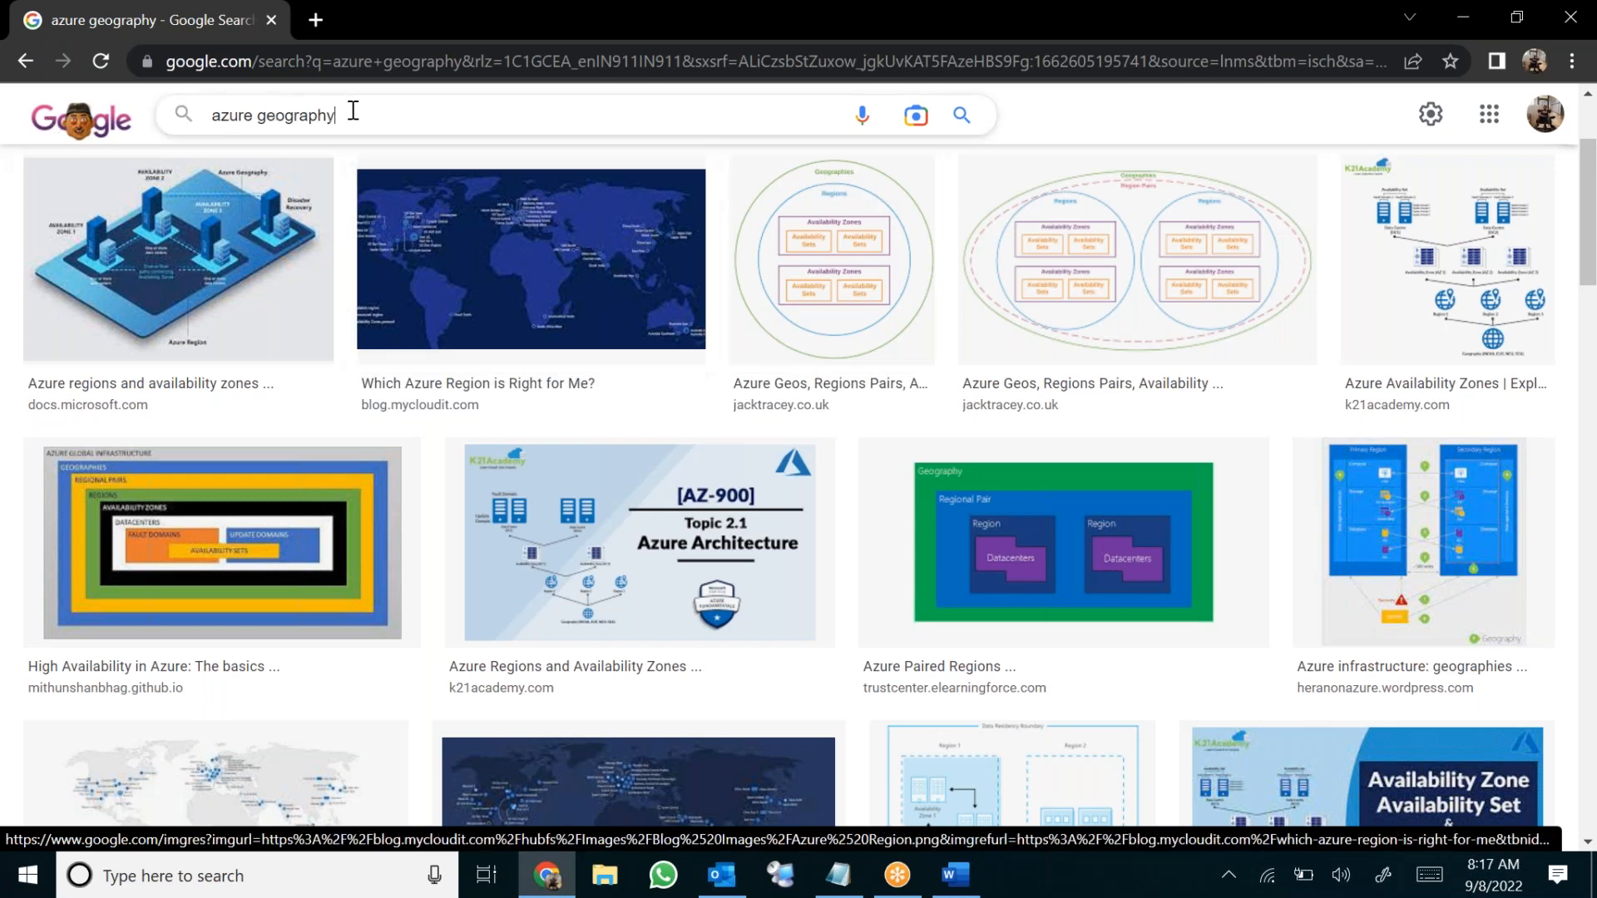
triple_click(352, 111)
text(data)
key(Down)
key(Down)
key(Return)
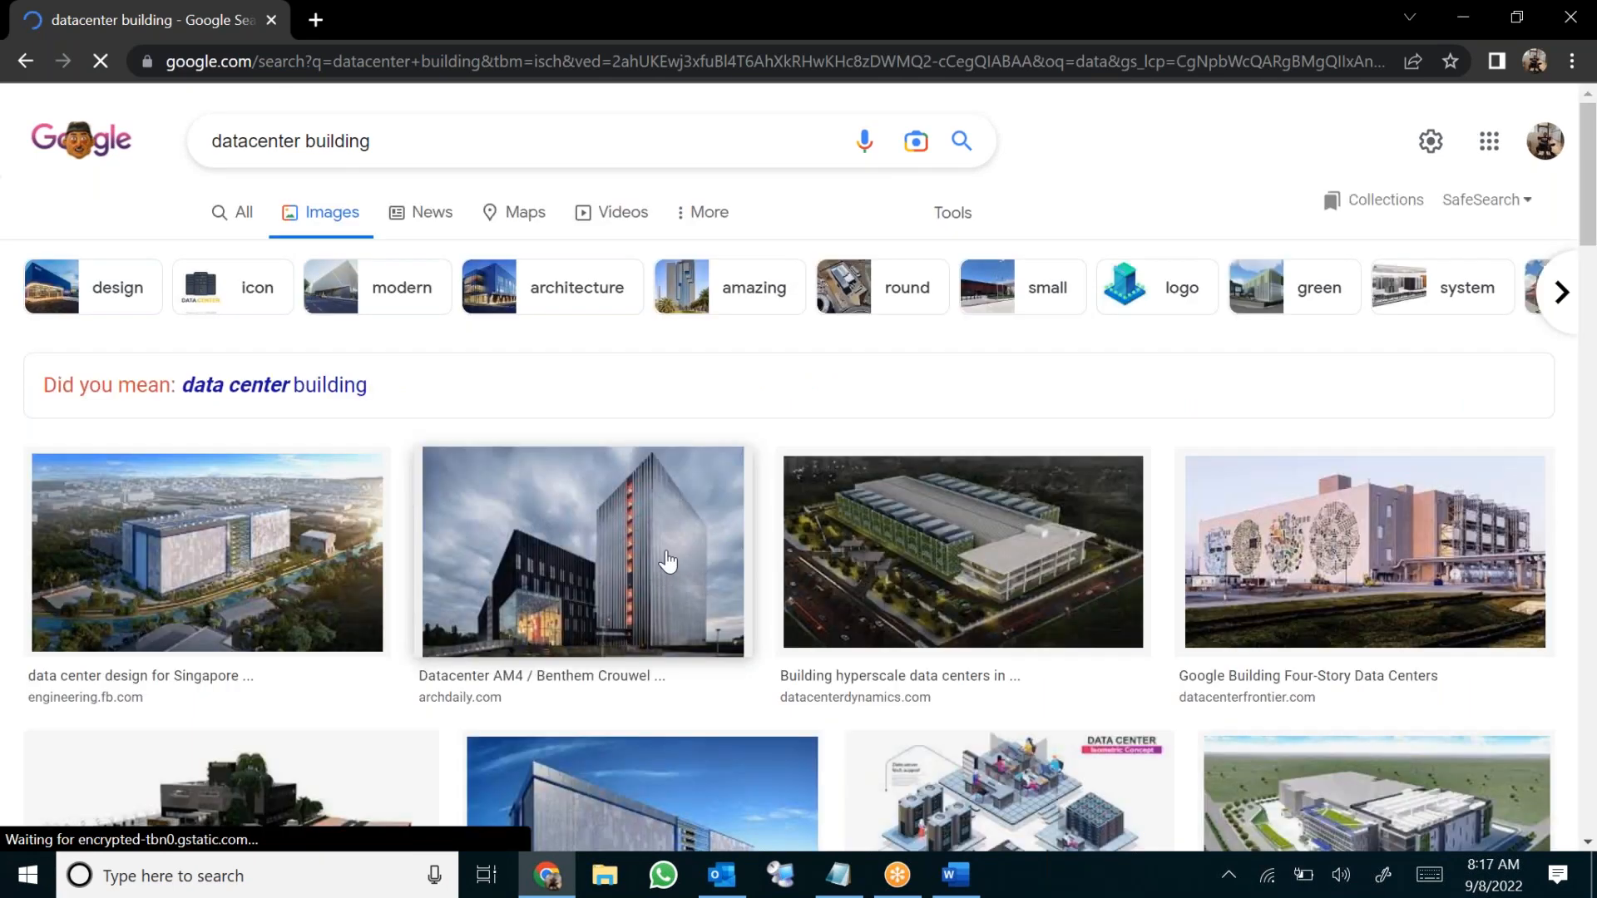
scroll(579, 549, down, 3)
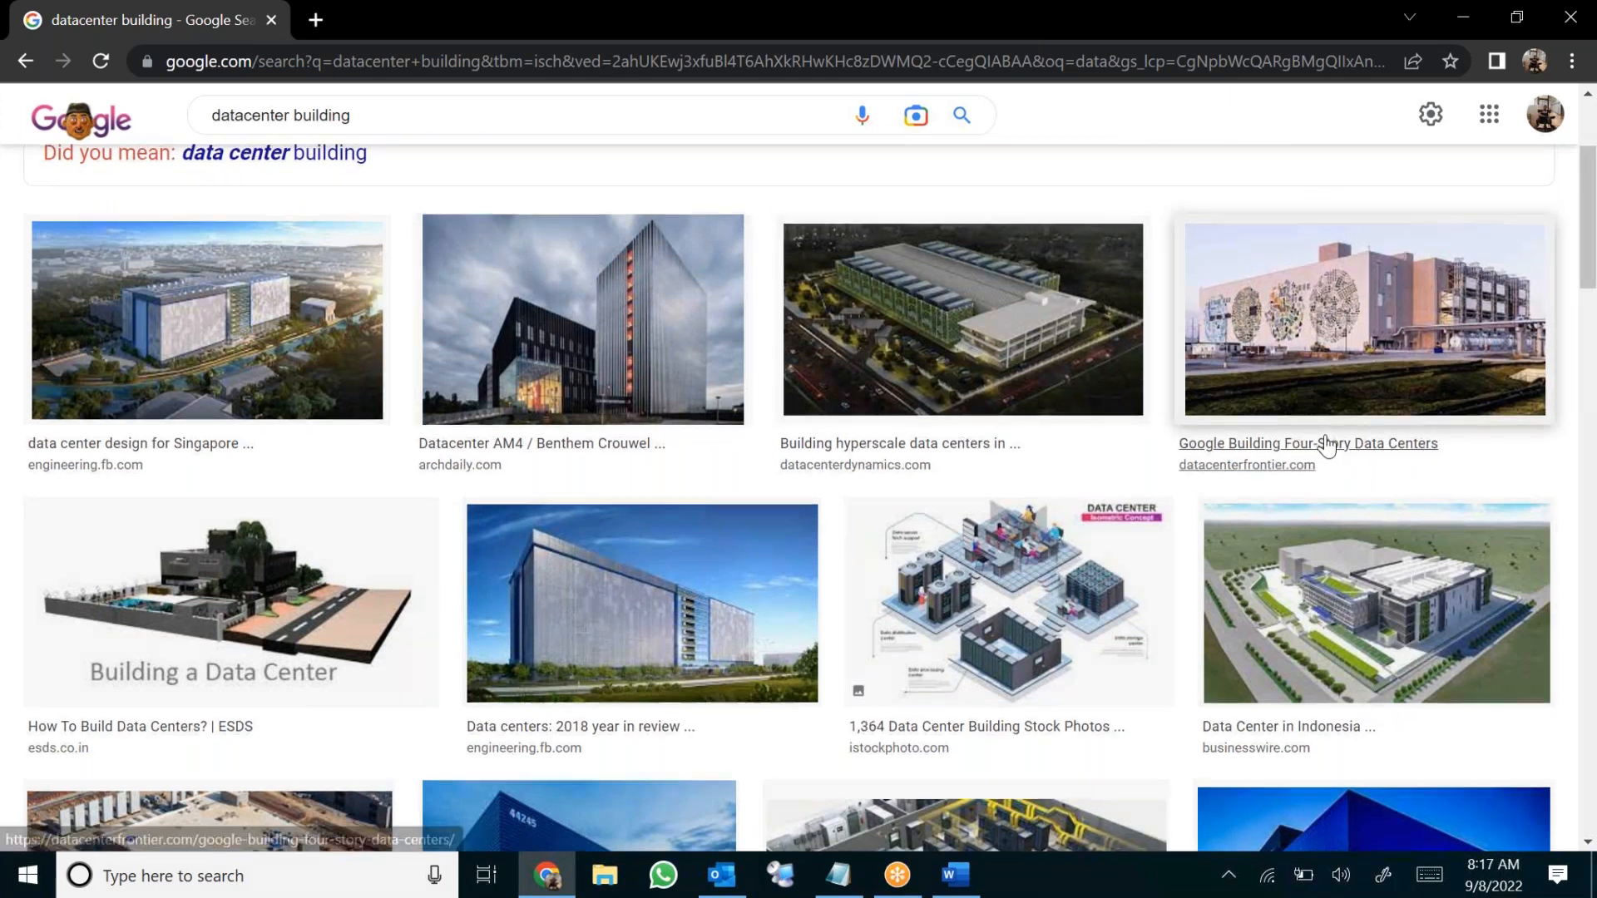
scroll(1326, 447, up, 2)
scroll(1255, 511, down, 2)
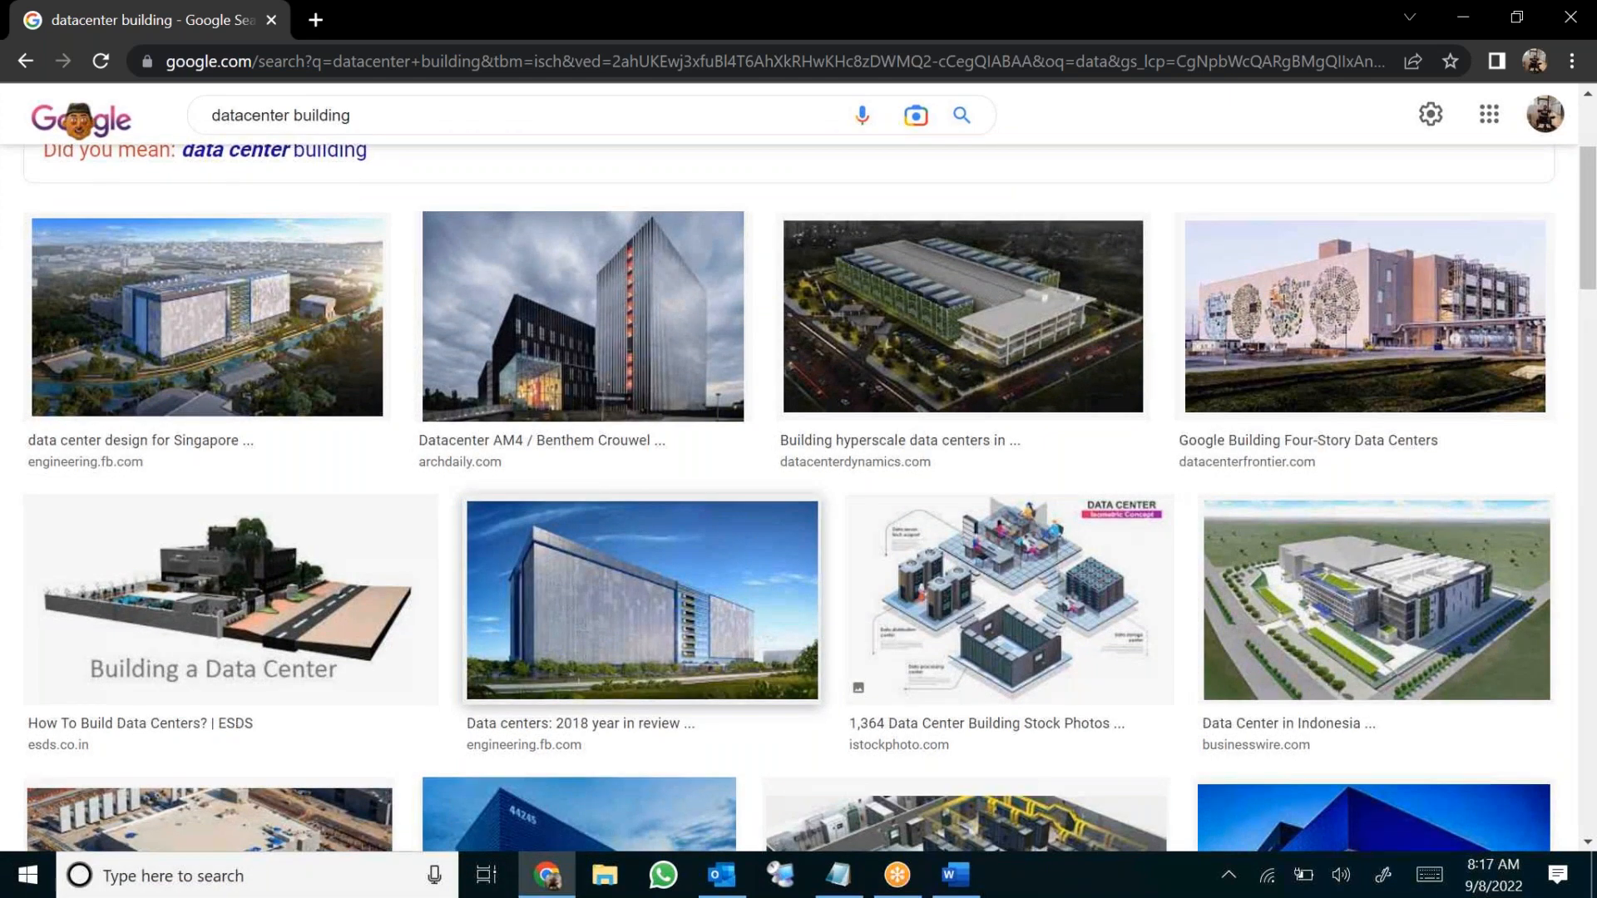
scroll(1229, 552, down, 5)
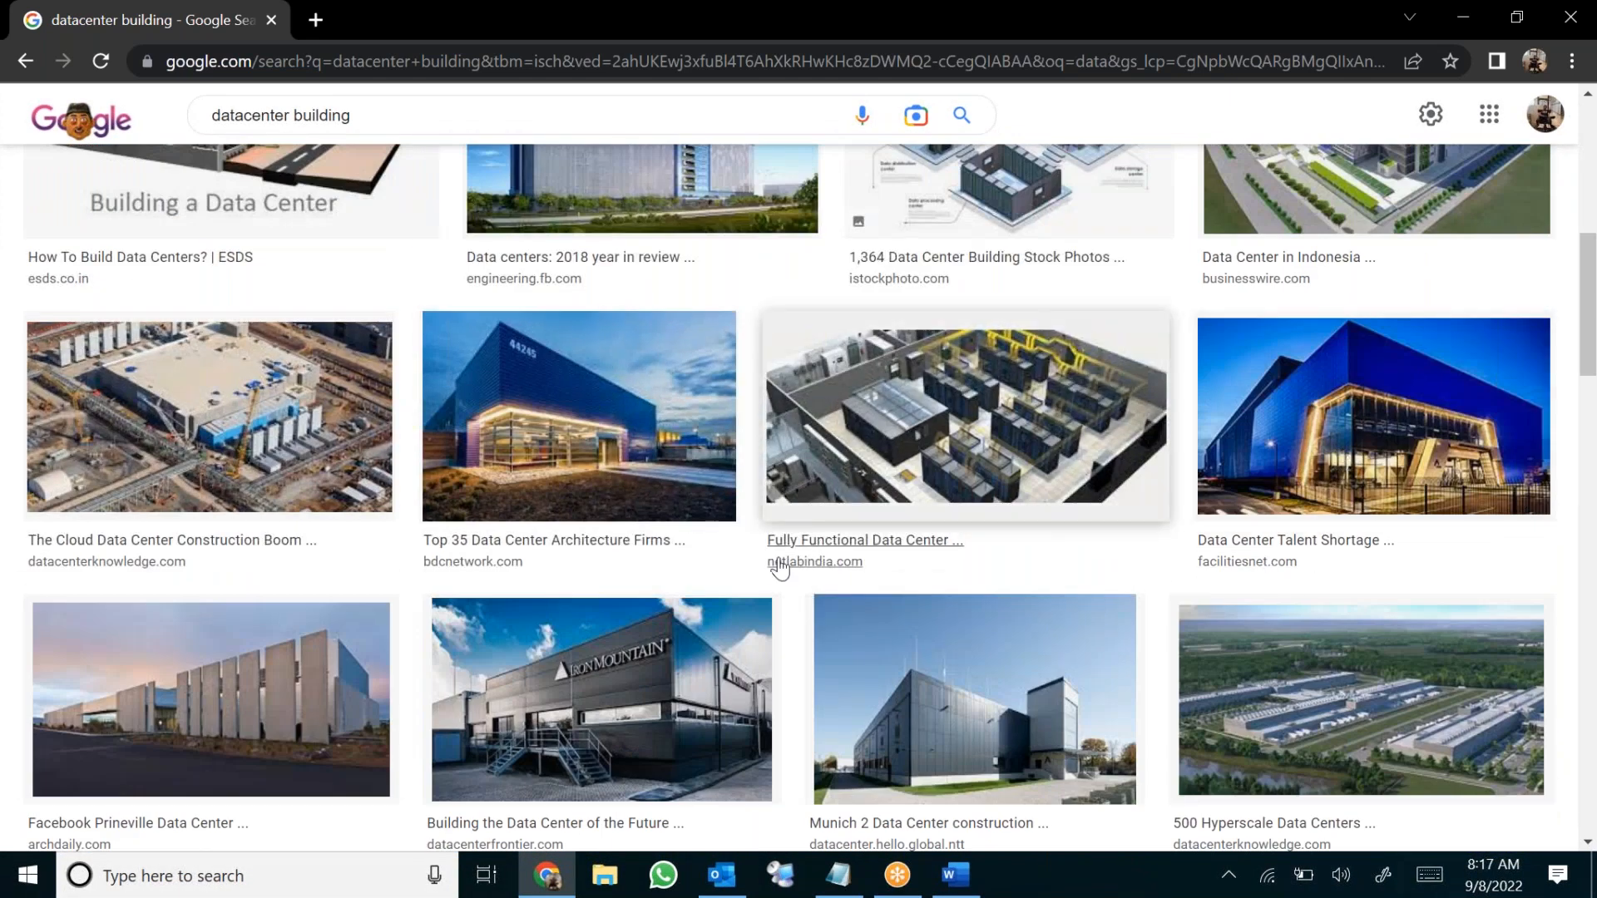
scroll(695, 503, up, 8)
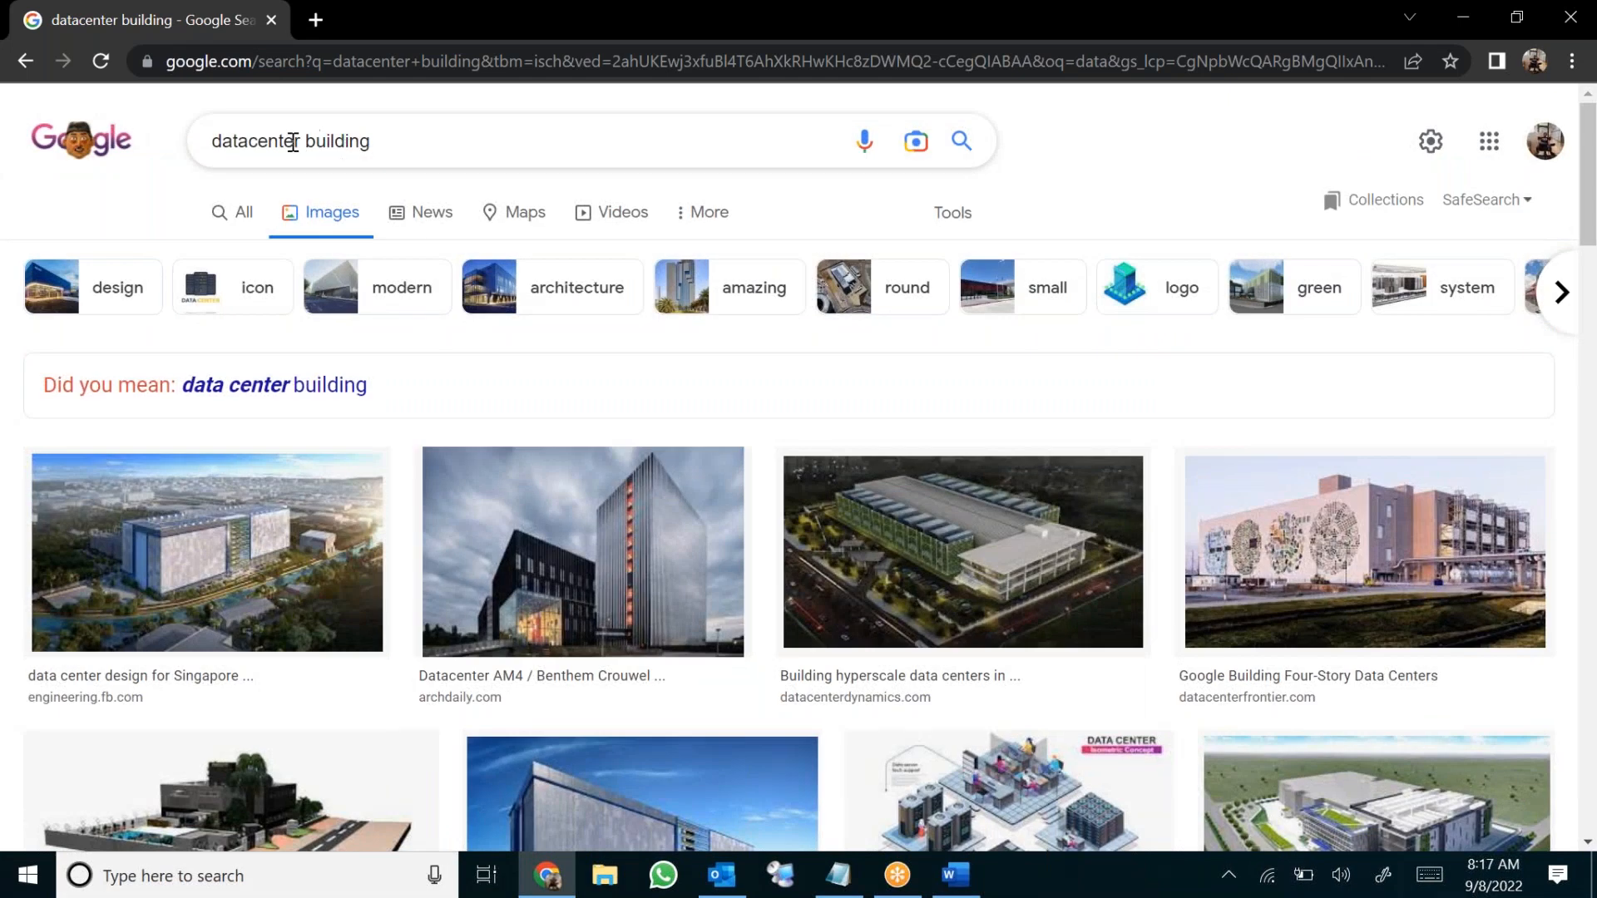
double_click(264, 141)
text(facebook d)
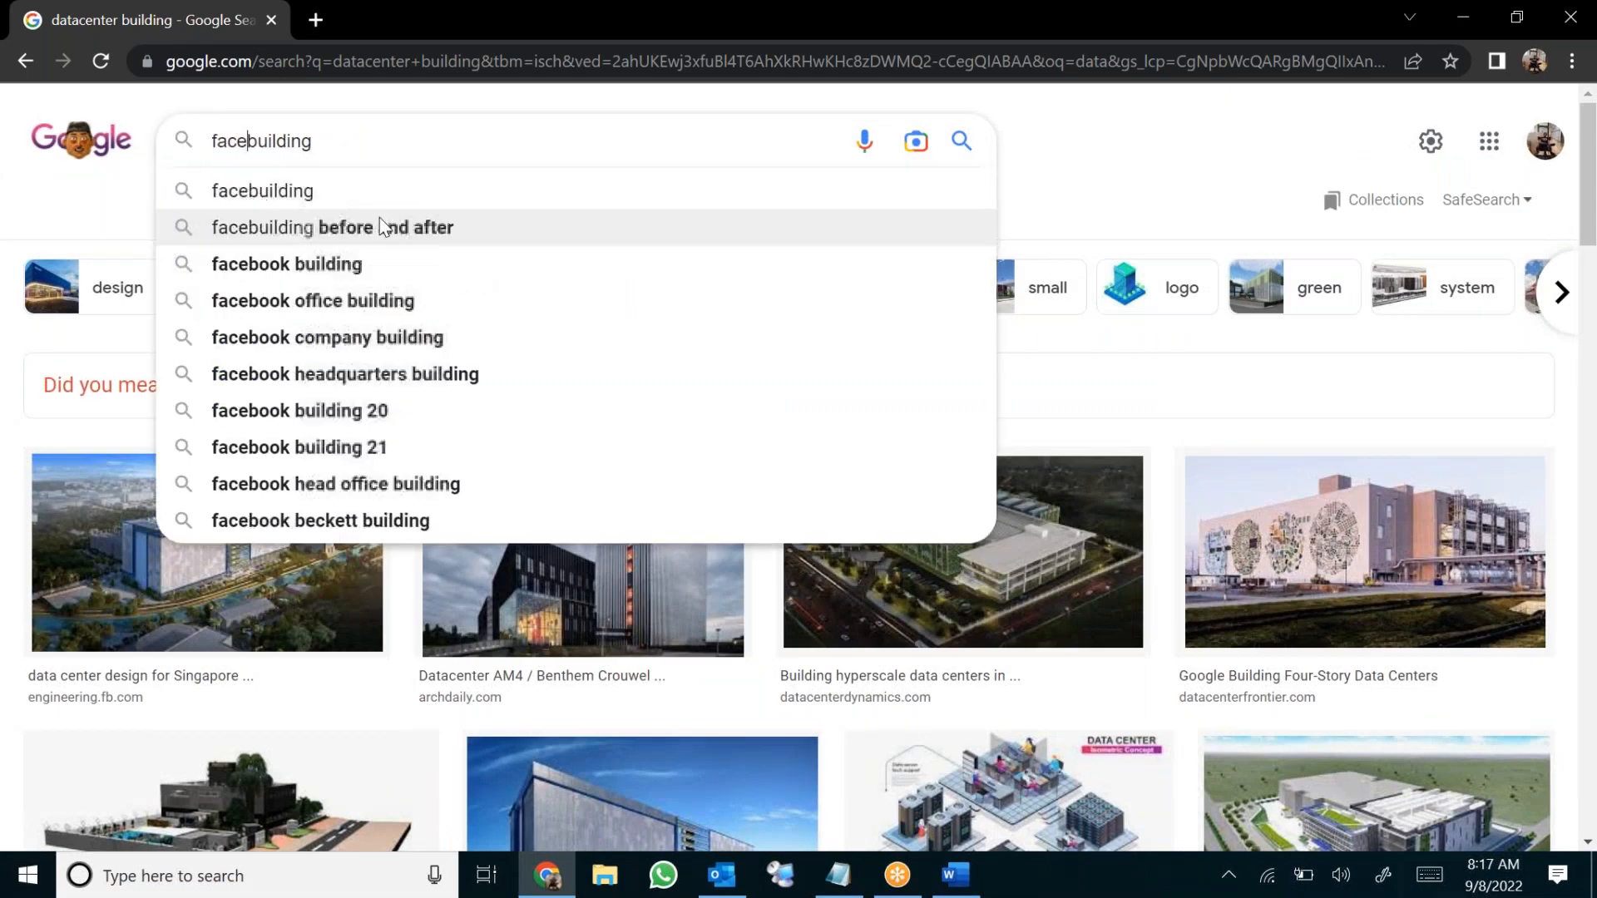
text(atacenter)
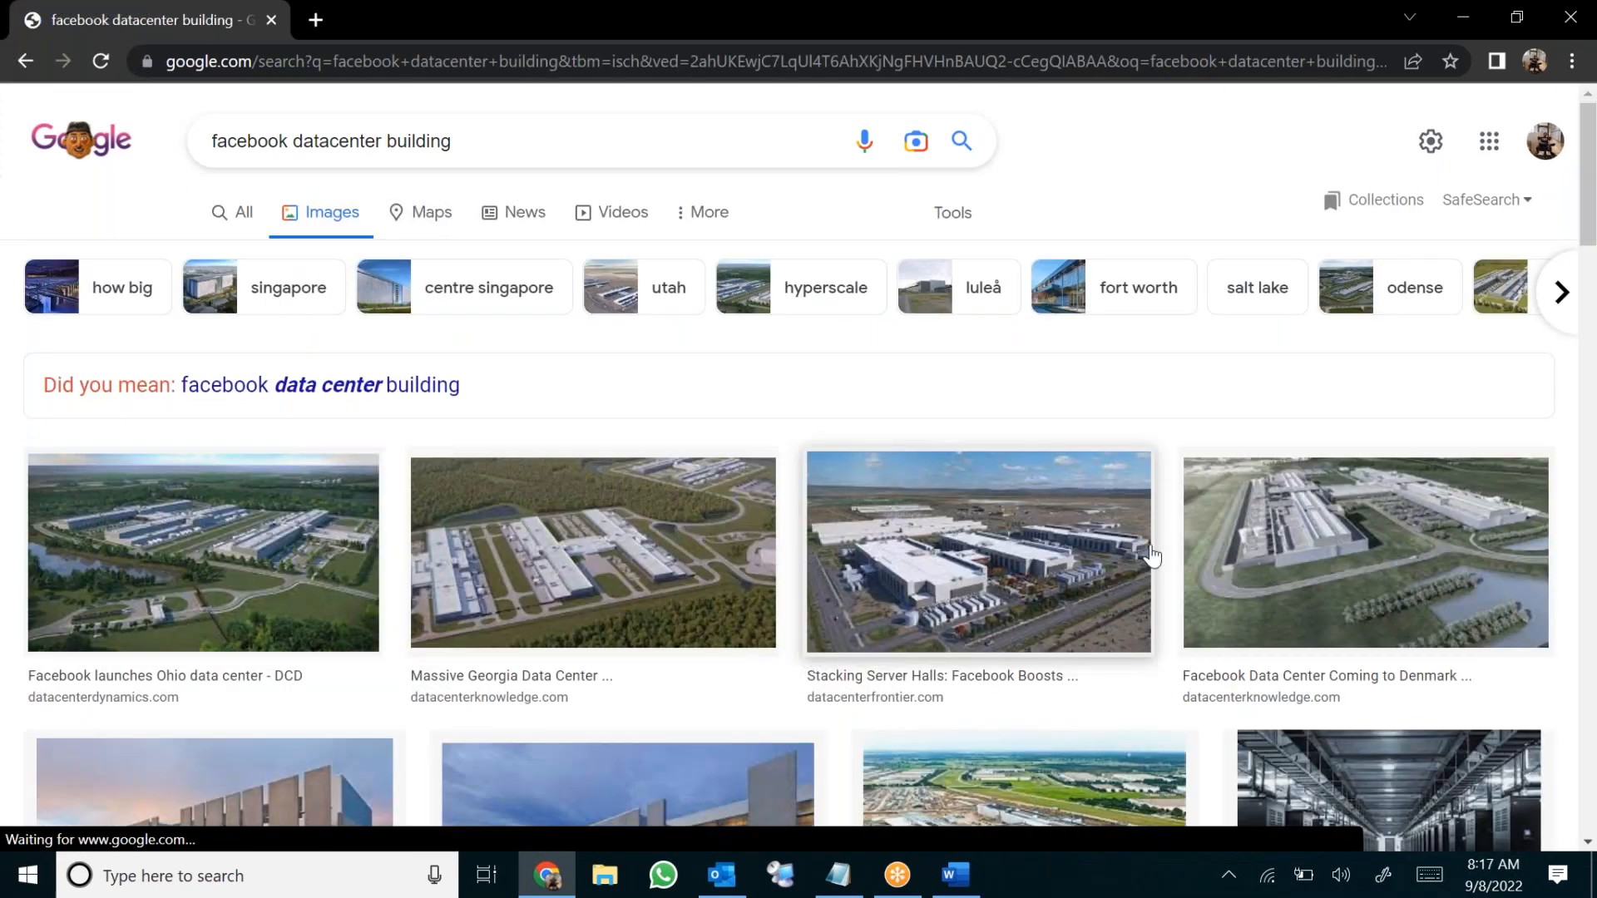
scroll(1148, 552, down, 4)
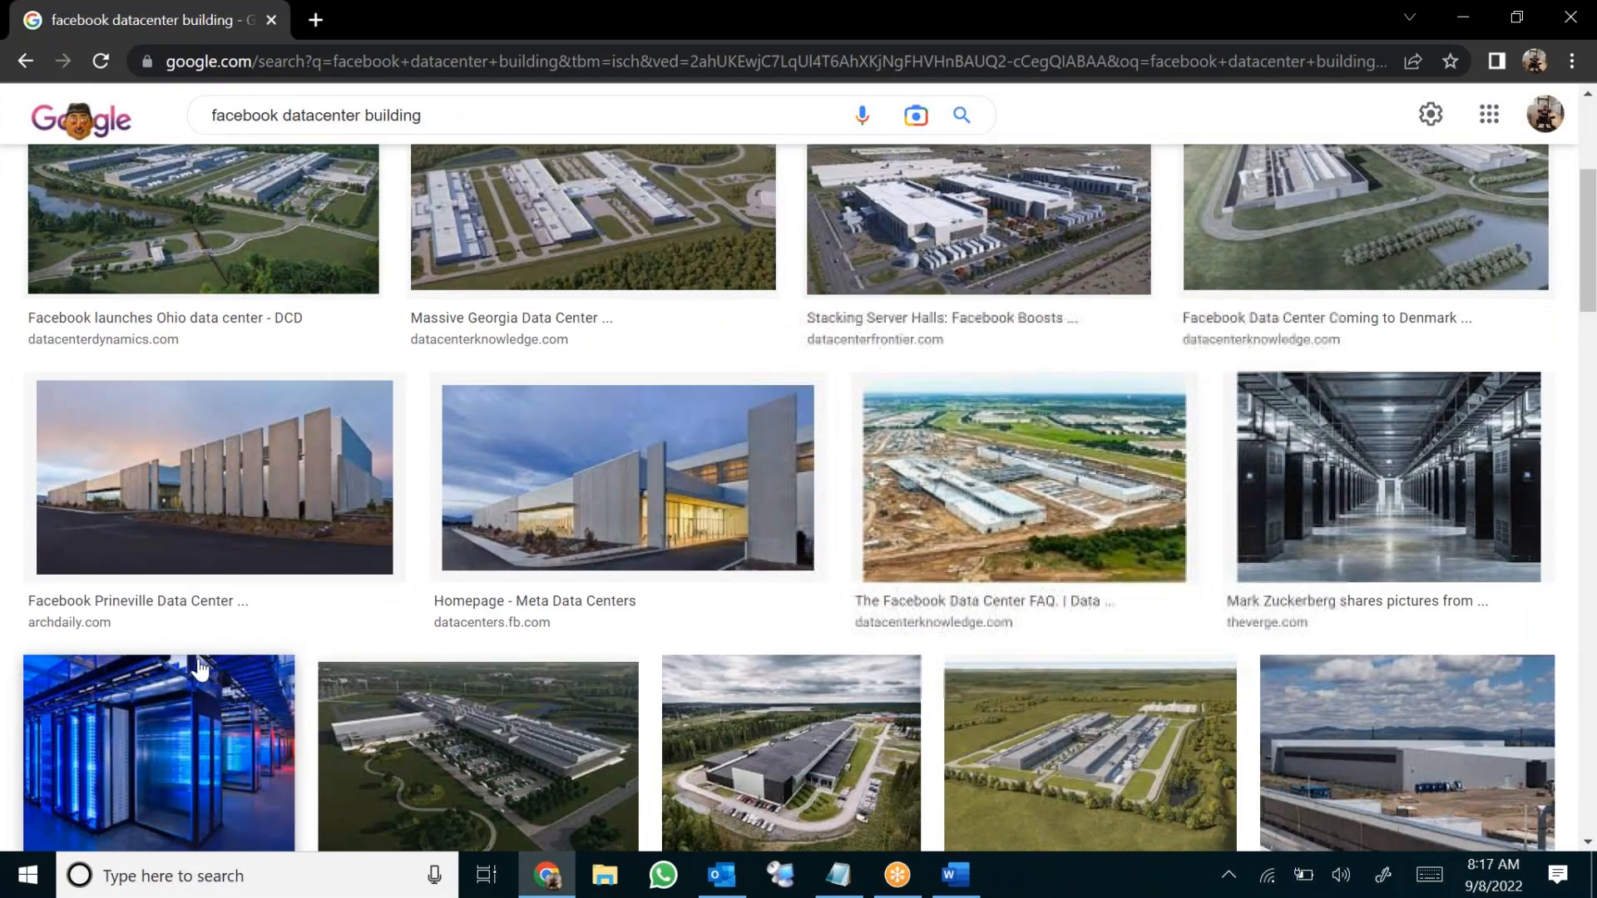
scroll(157, 638, down, 3)
scroll(310, 307, up, 8)
double_click(250, 141)
text(Azure)
key(Return)
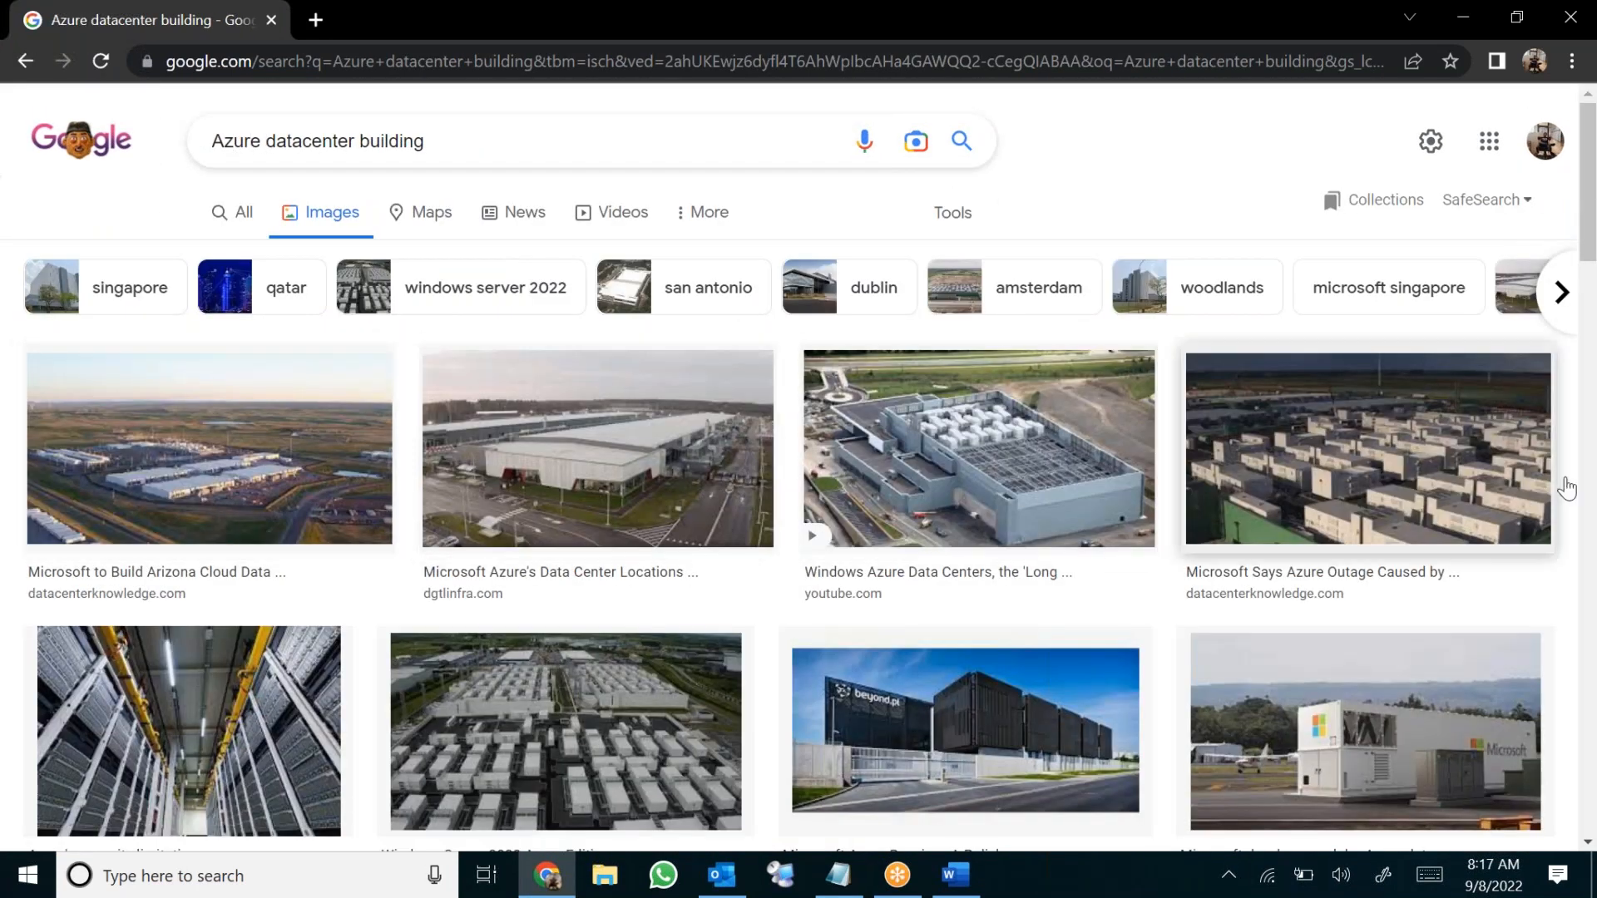
scroll(301, 468, down, 3)
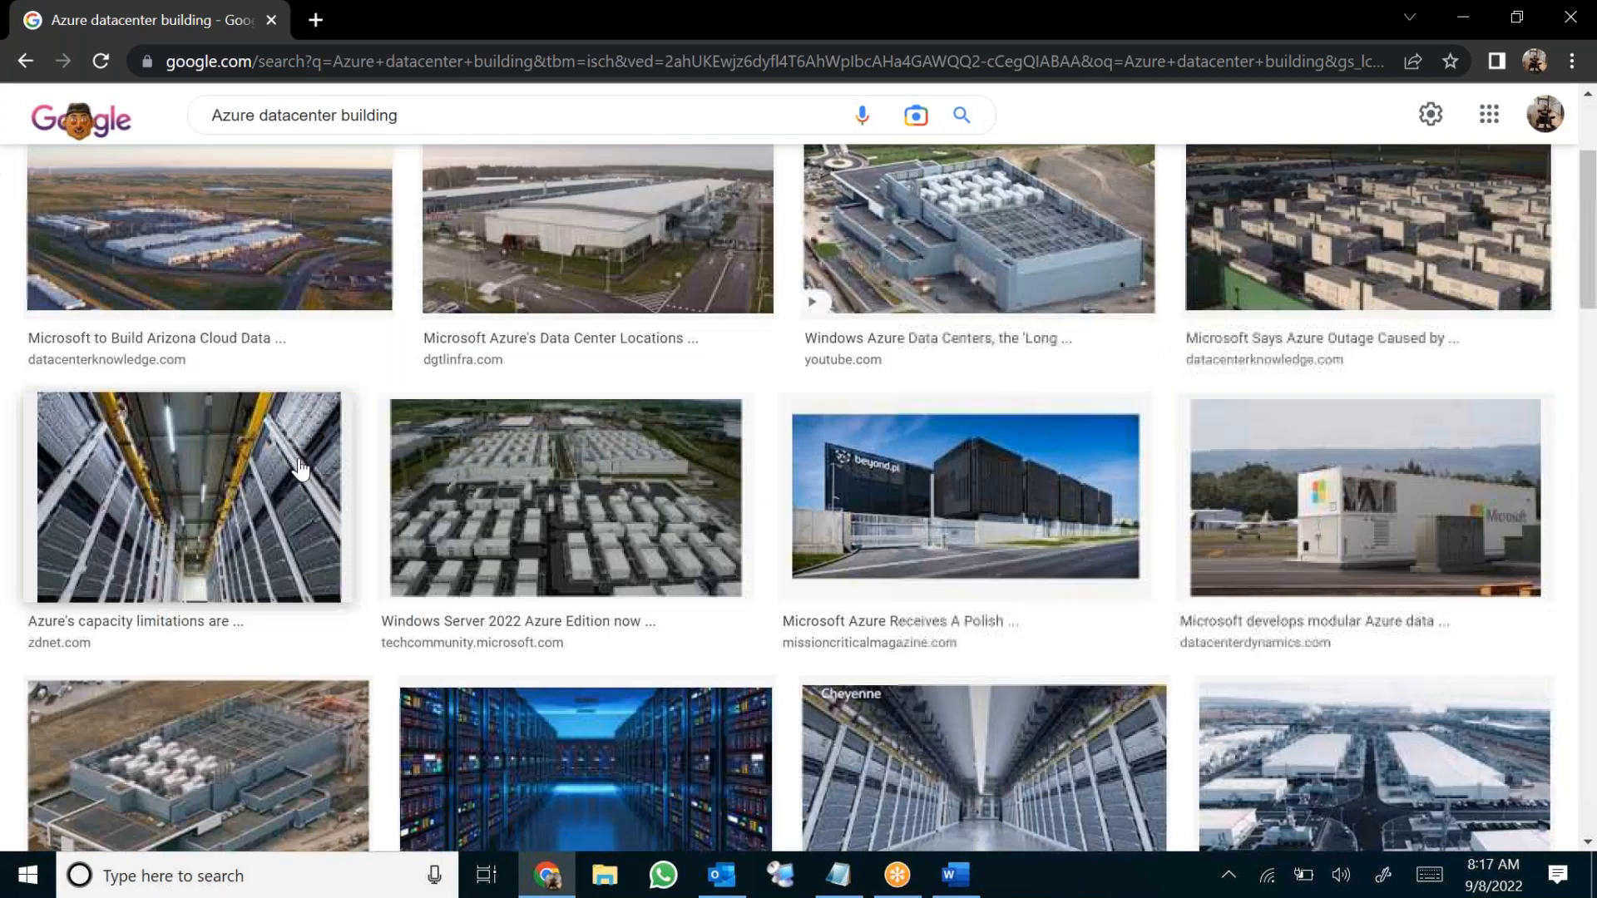
scroll(1404, 720, up, 3)
scroll(1399, 720, down, 3)
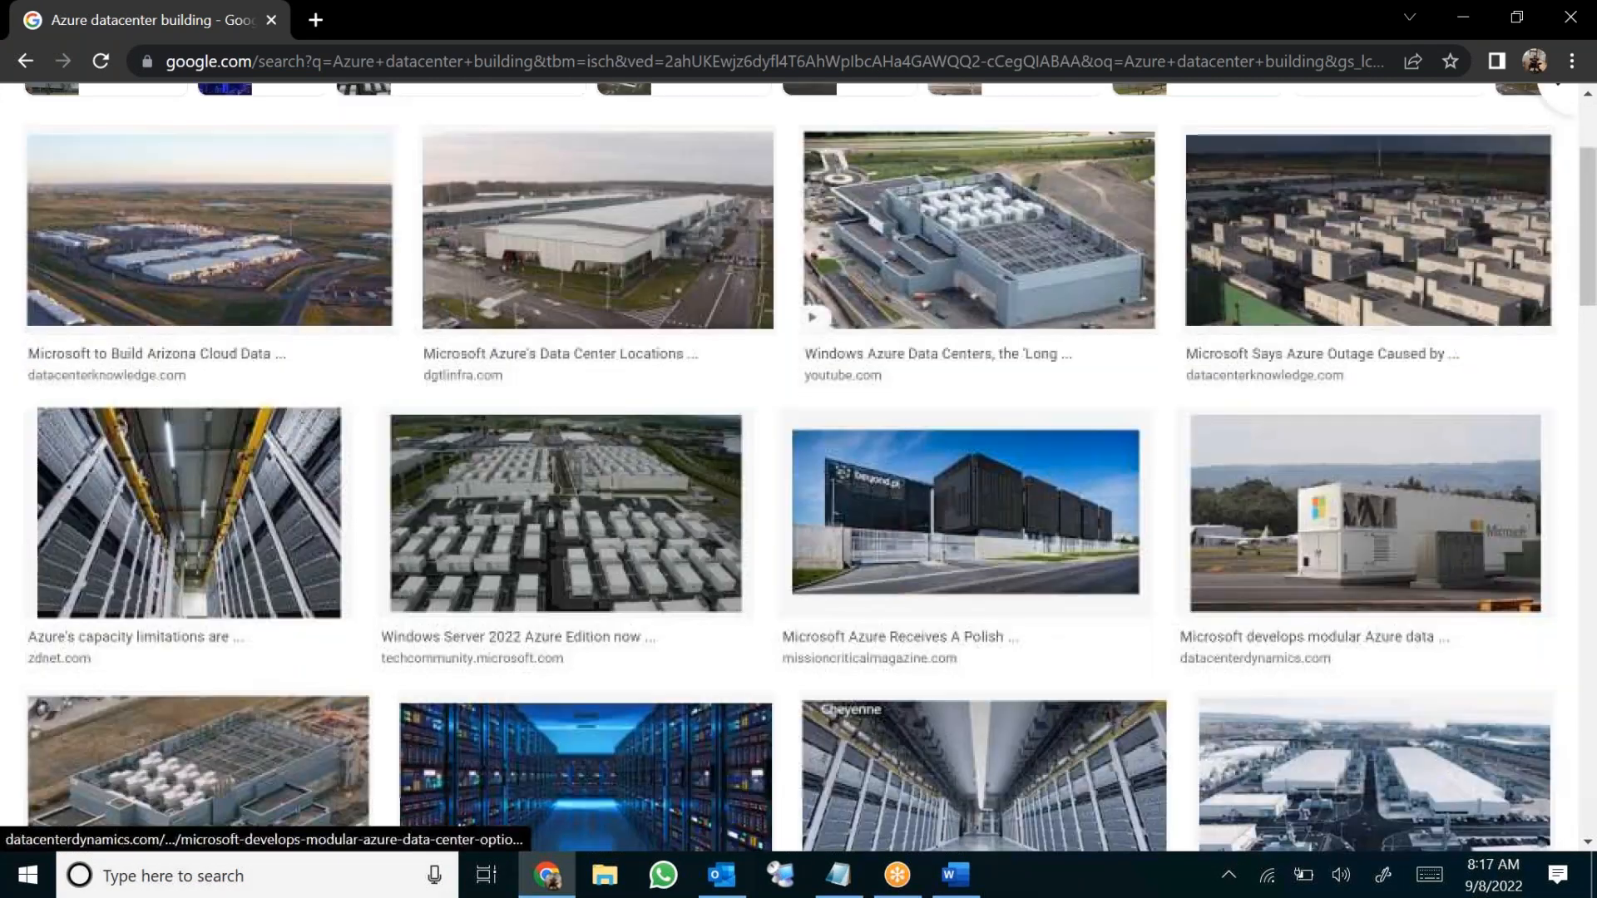
scroll(1337, 499, down, 4)
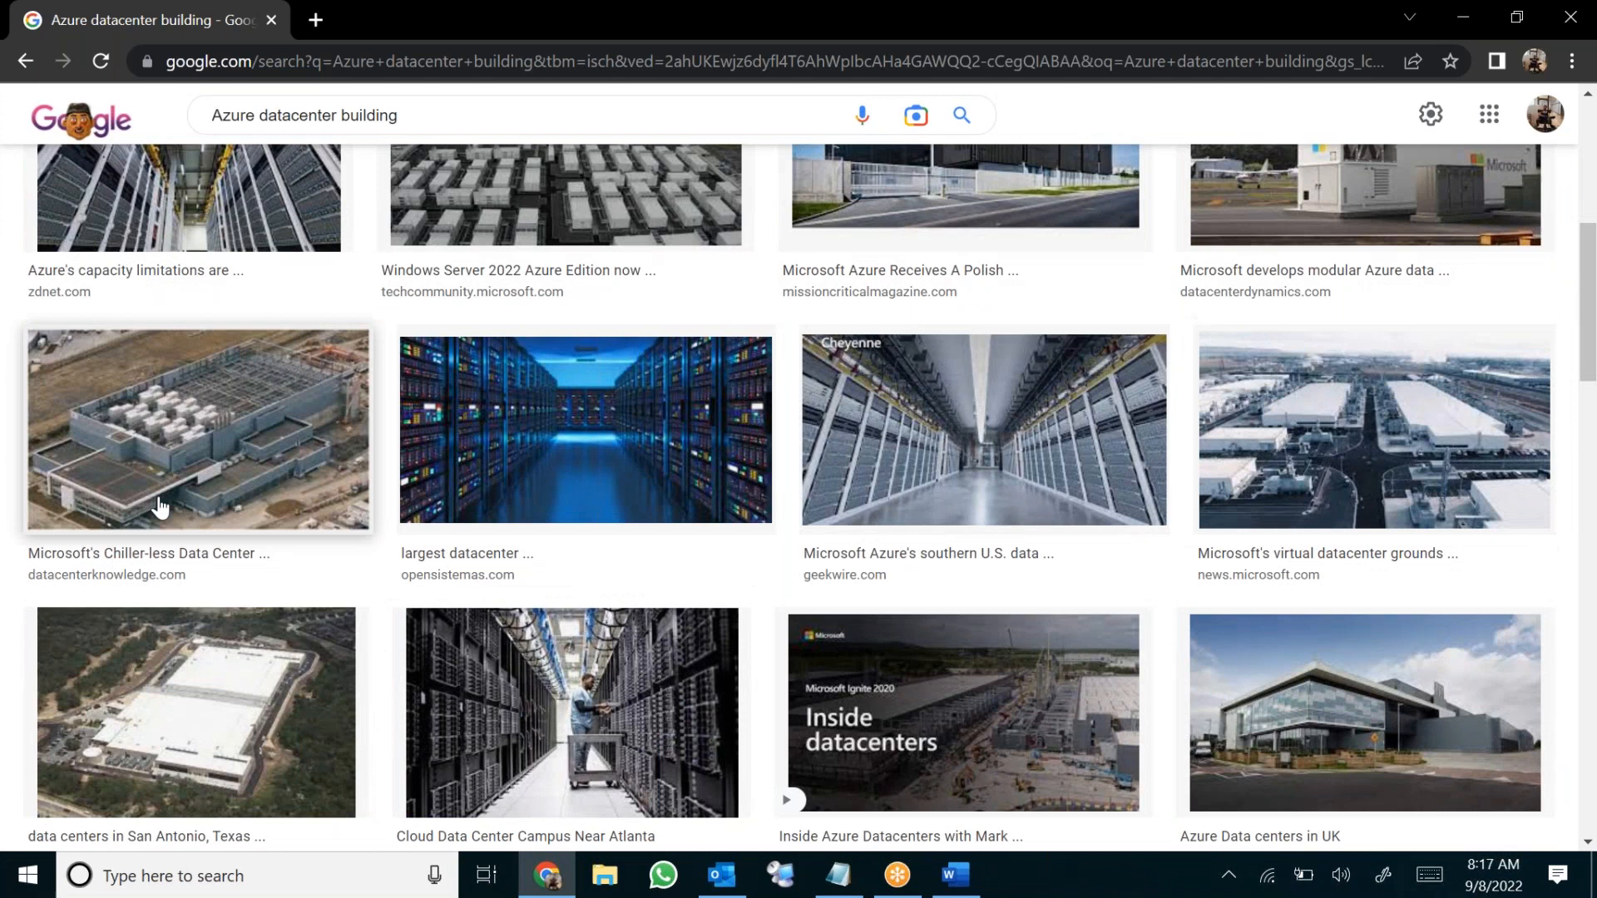
scroll(153, 505, up, 7)
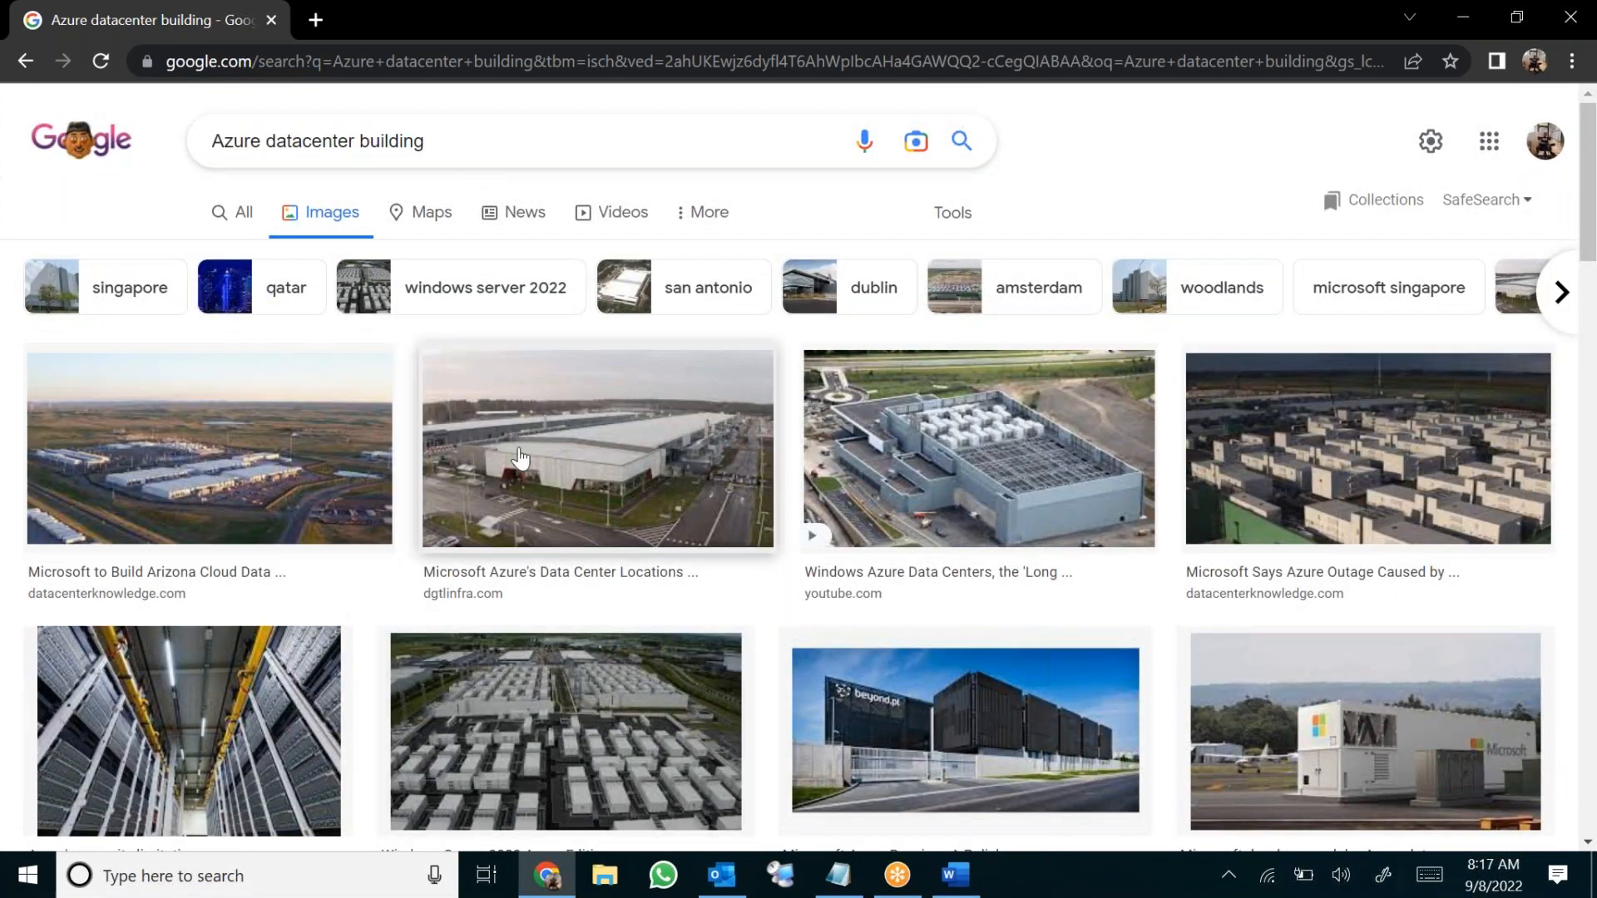
Replace the Google query with 'datacenter inside' and run the search
drag(474, 132, 4, 73)
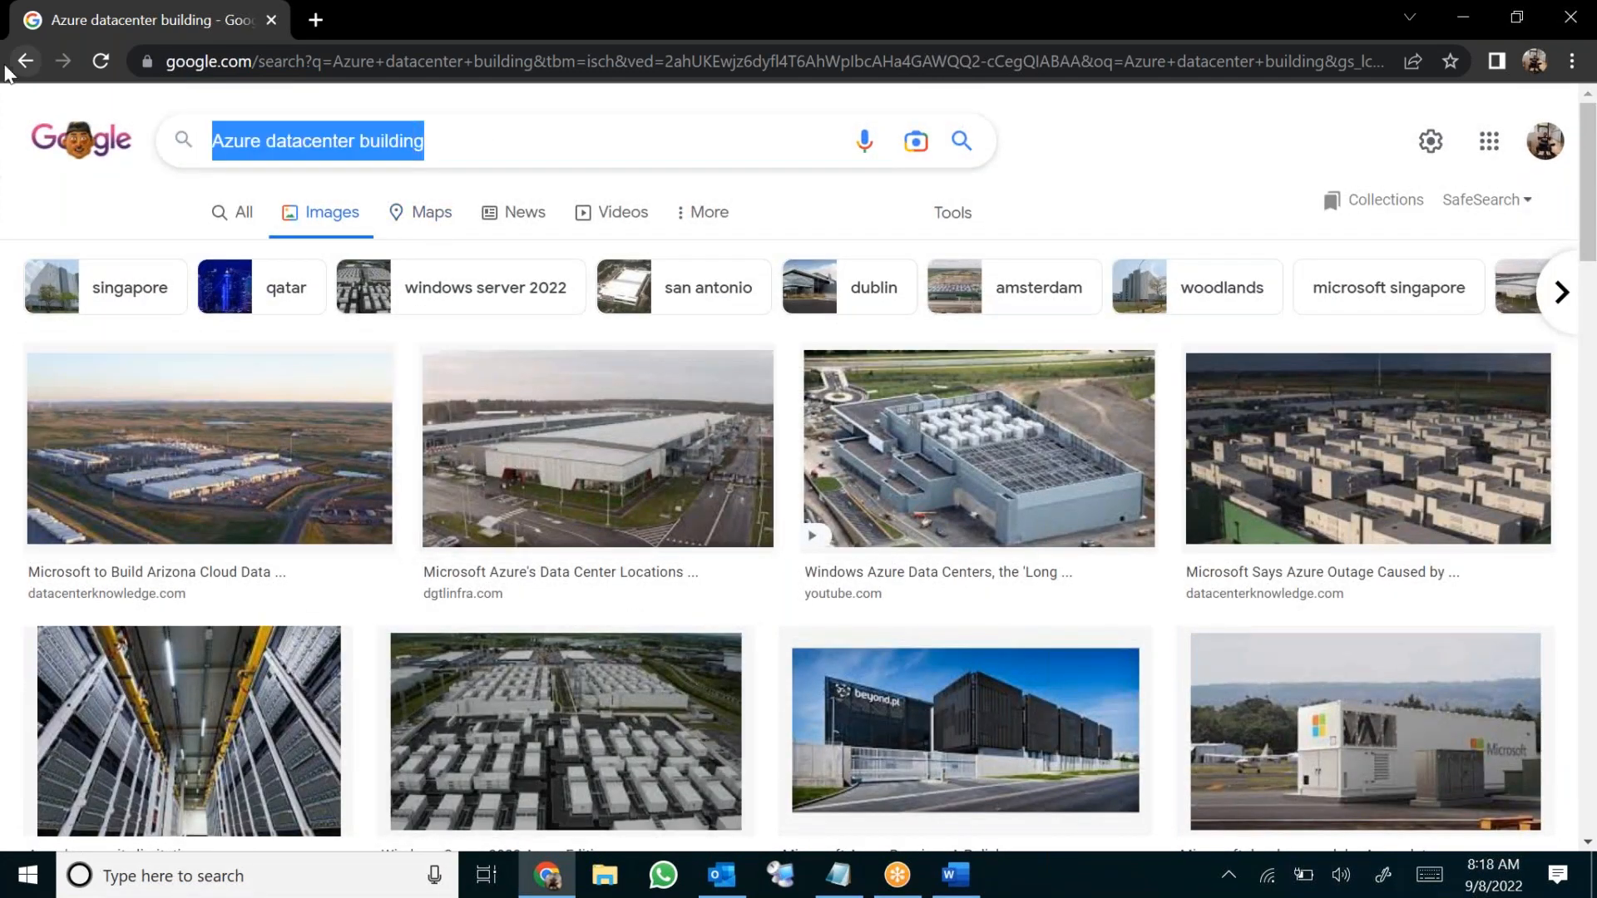
text(a)
key(BackSpace)
text(data)
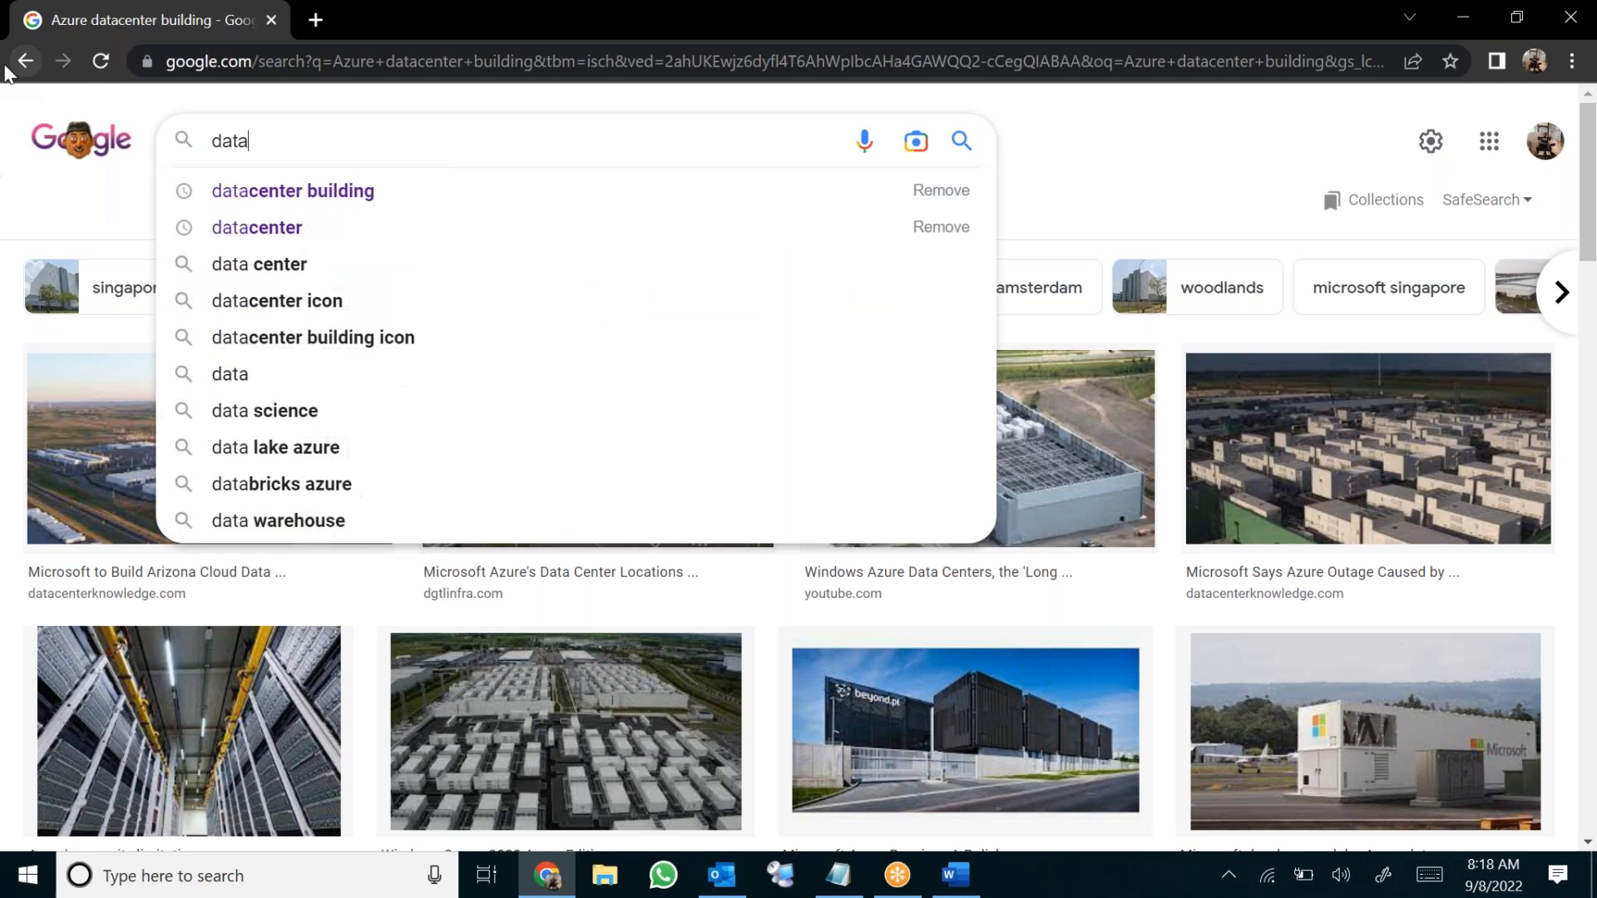
text(center)
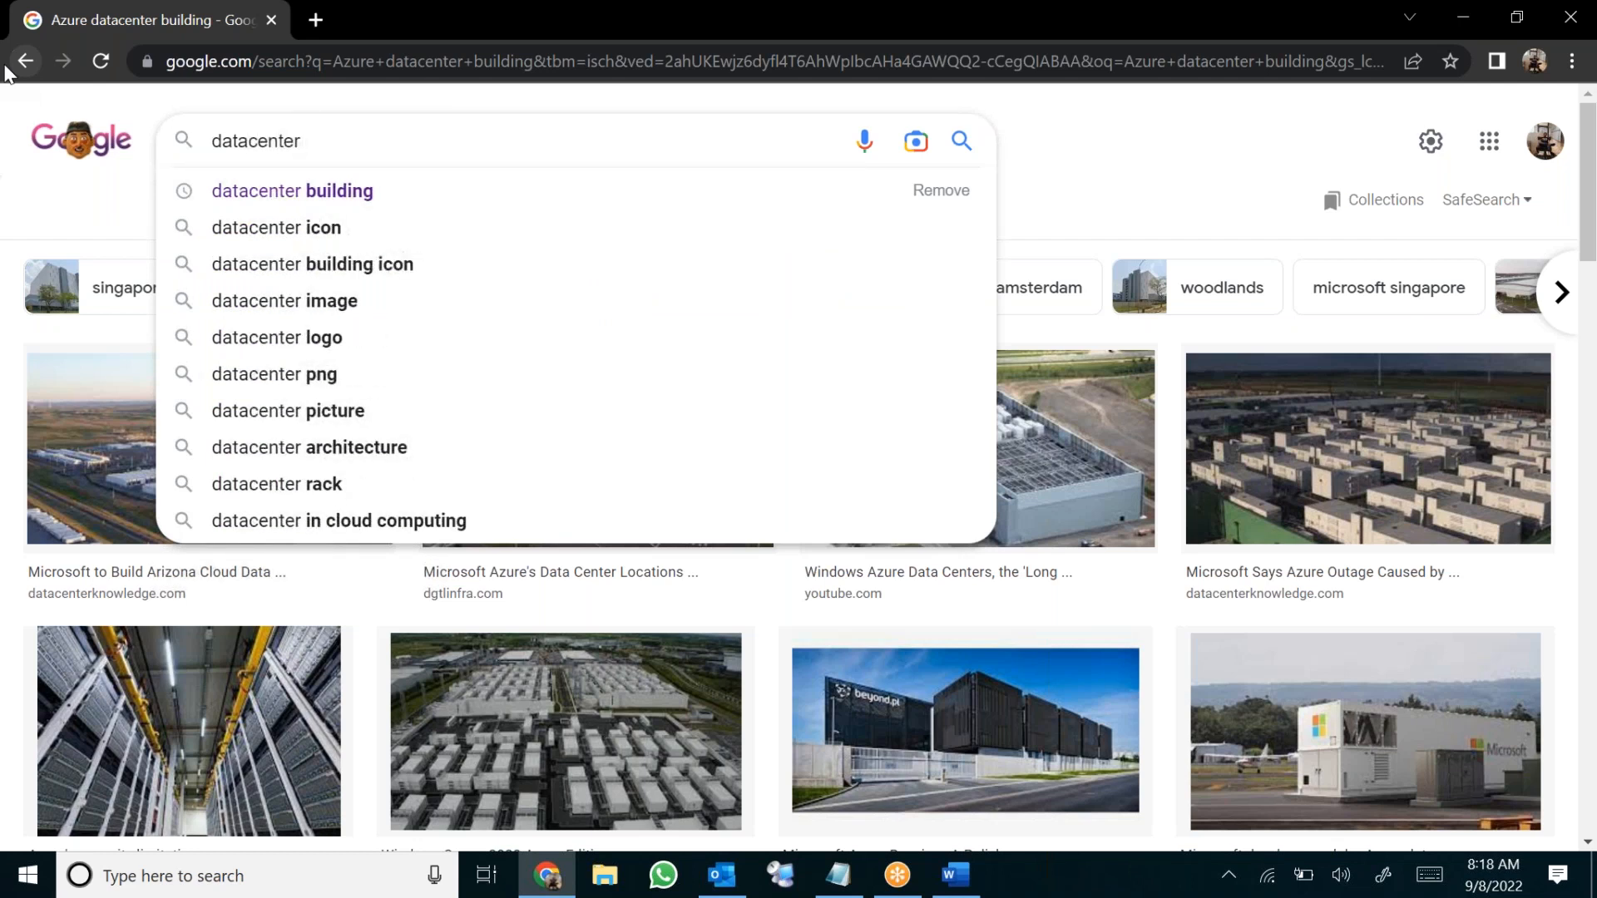
text( inside)
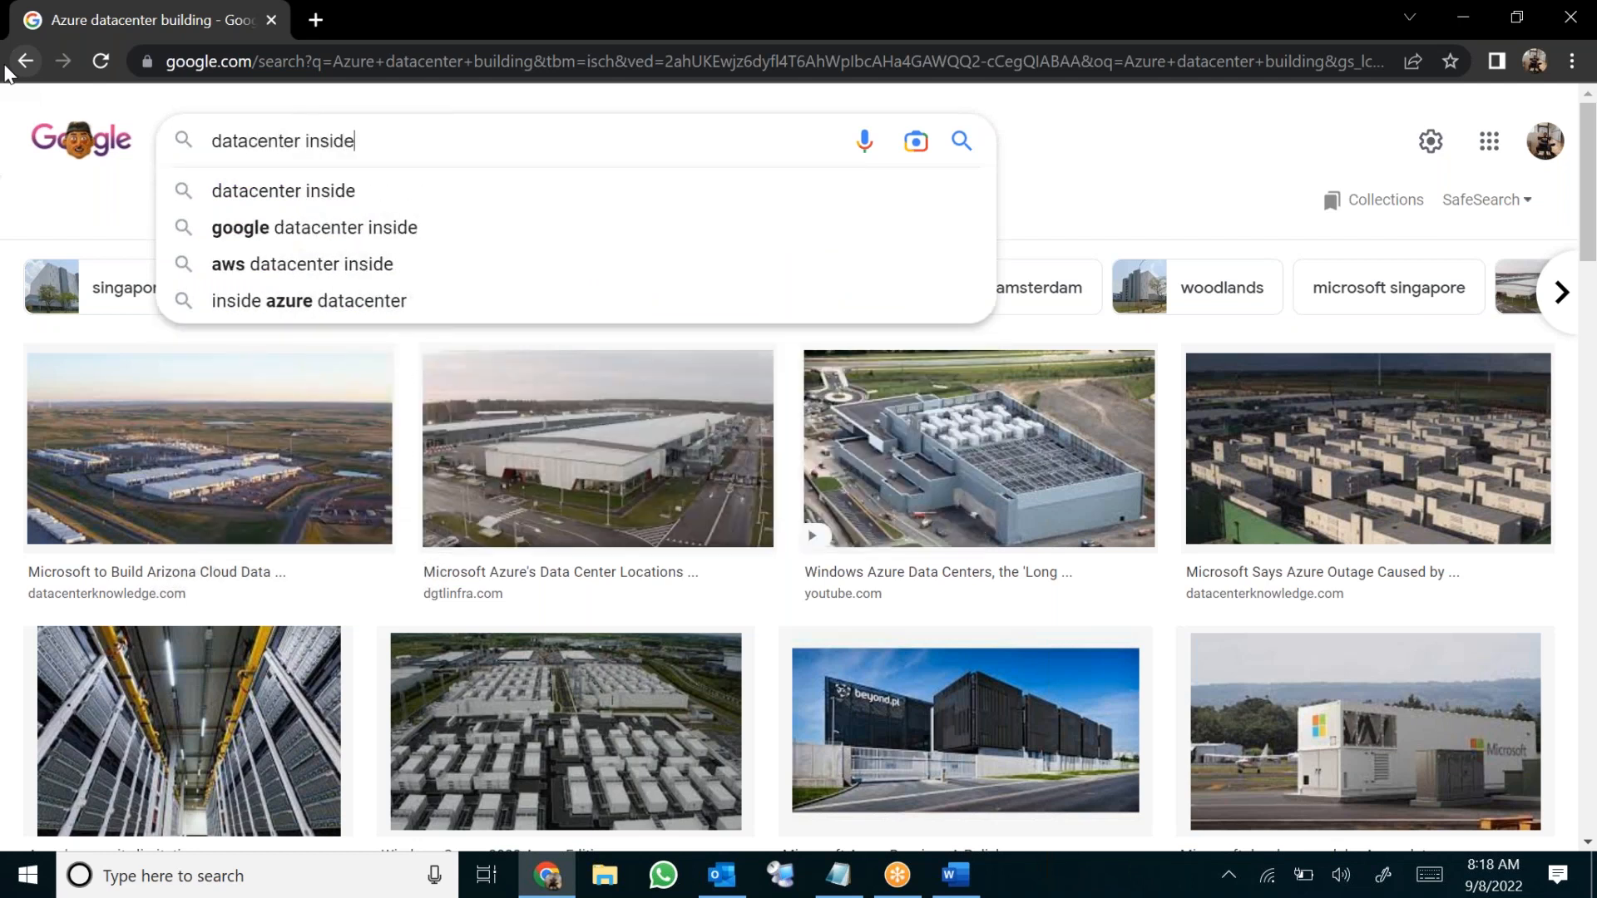
key(Return)
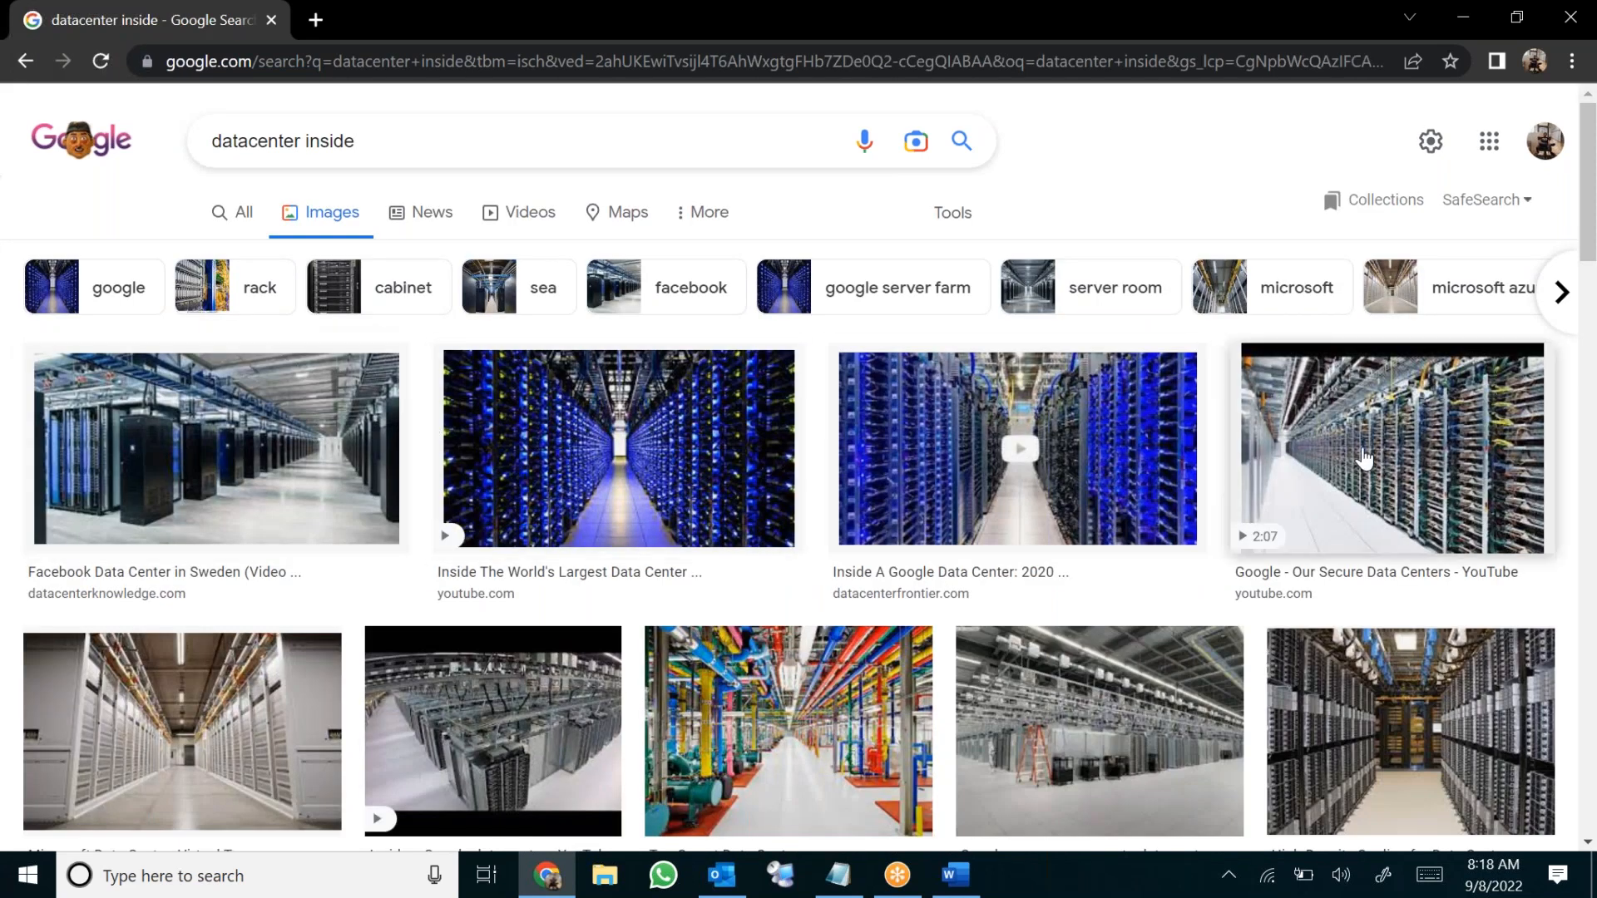
Preview the Facebook data center images from Sweden, then close the preview
click(221, 469)
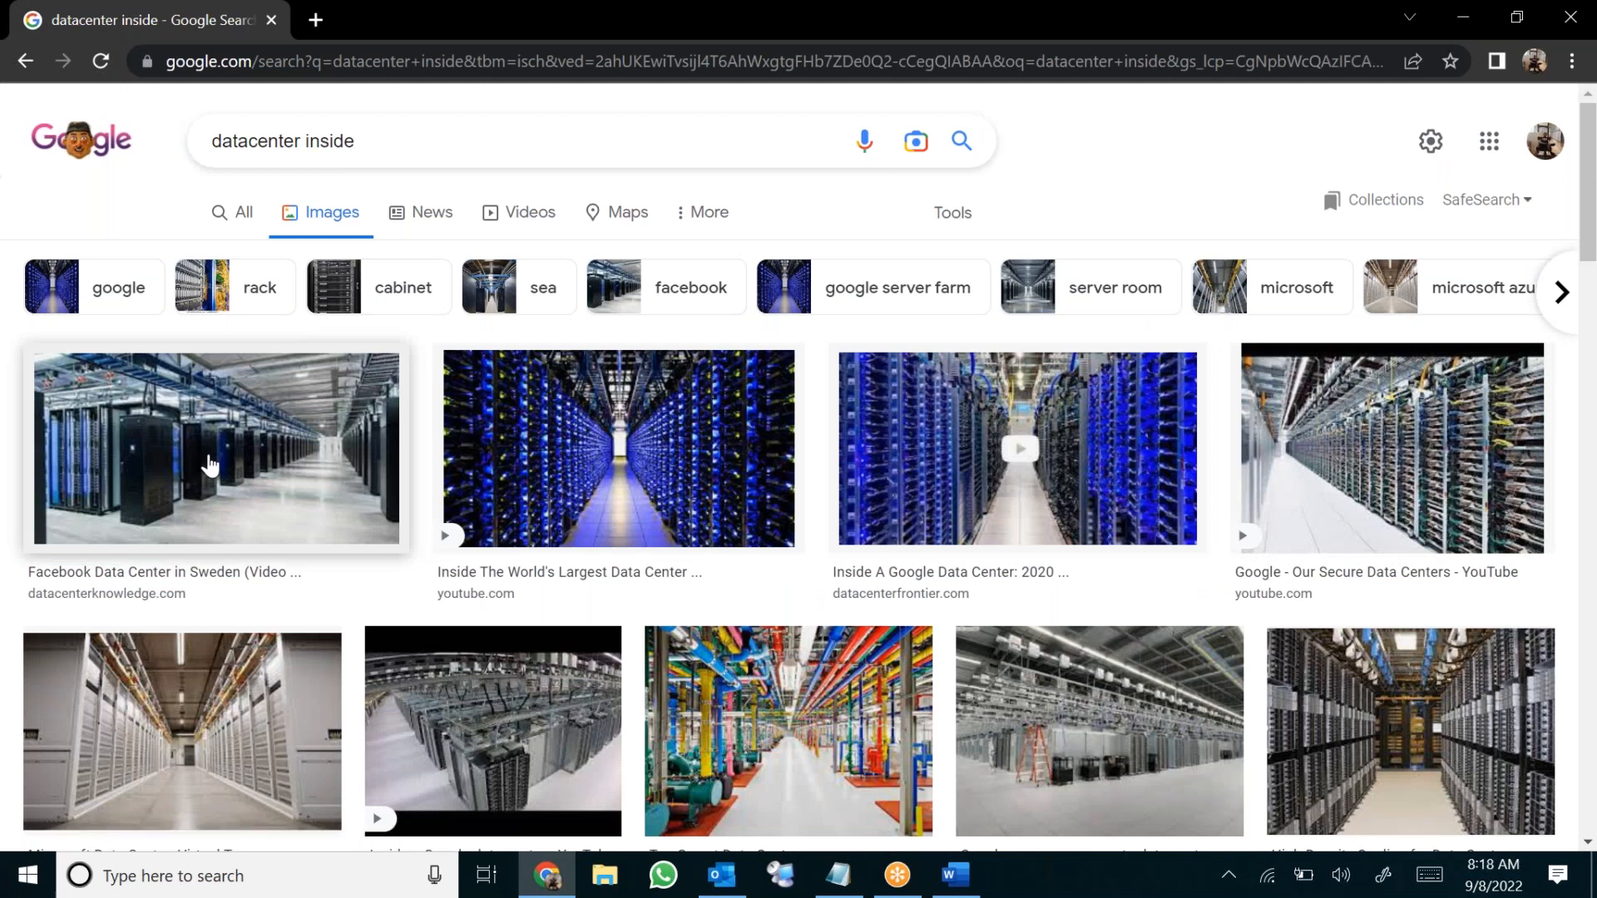
scroll(211, 466, down, 3)
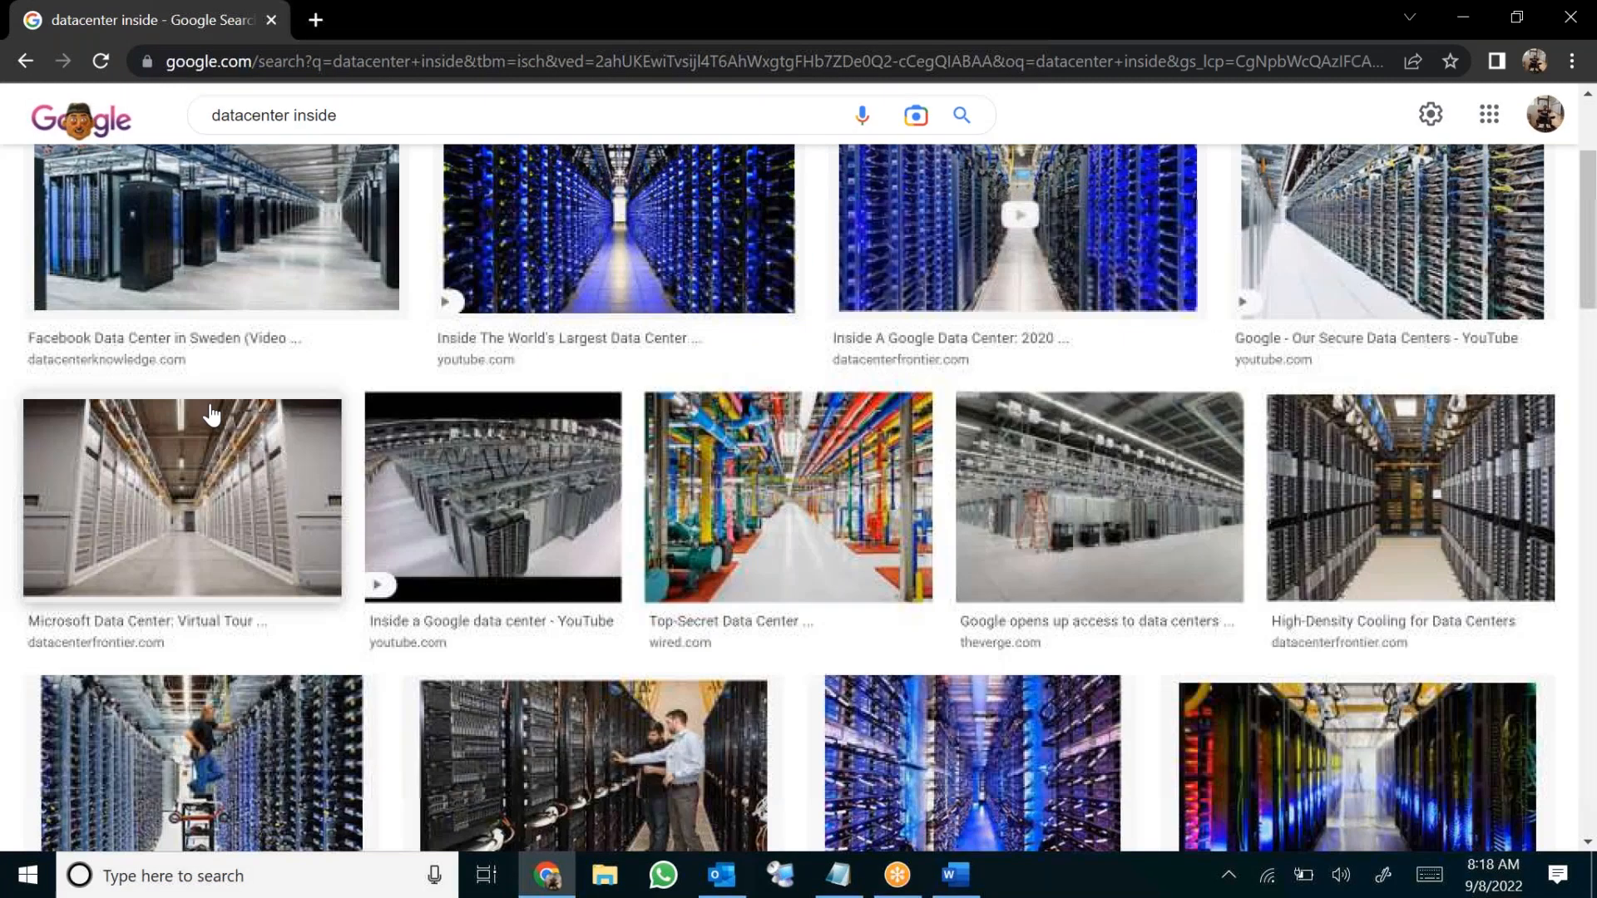
click(185, 203)
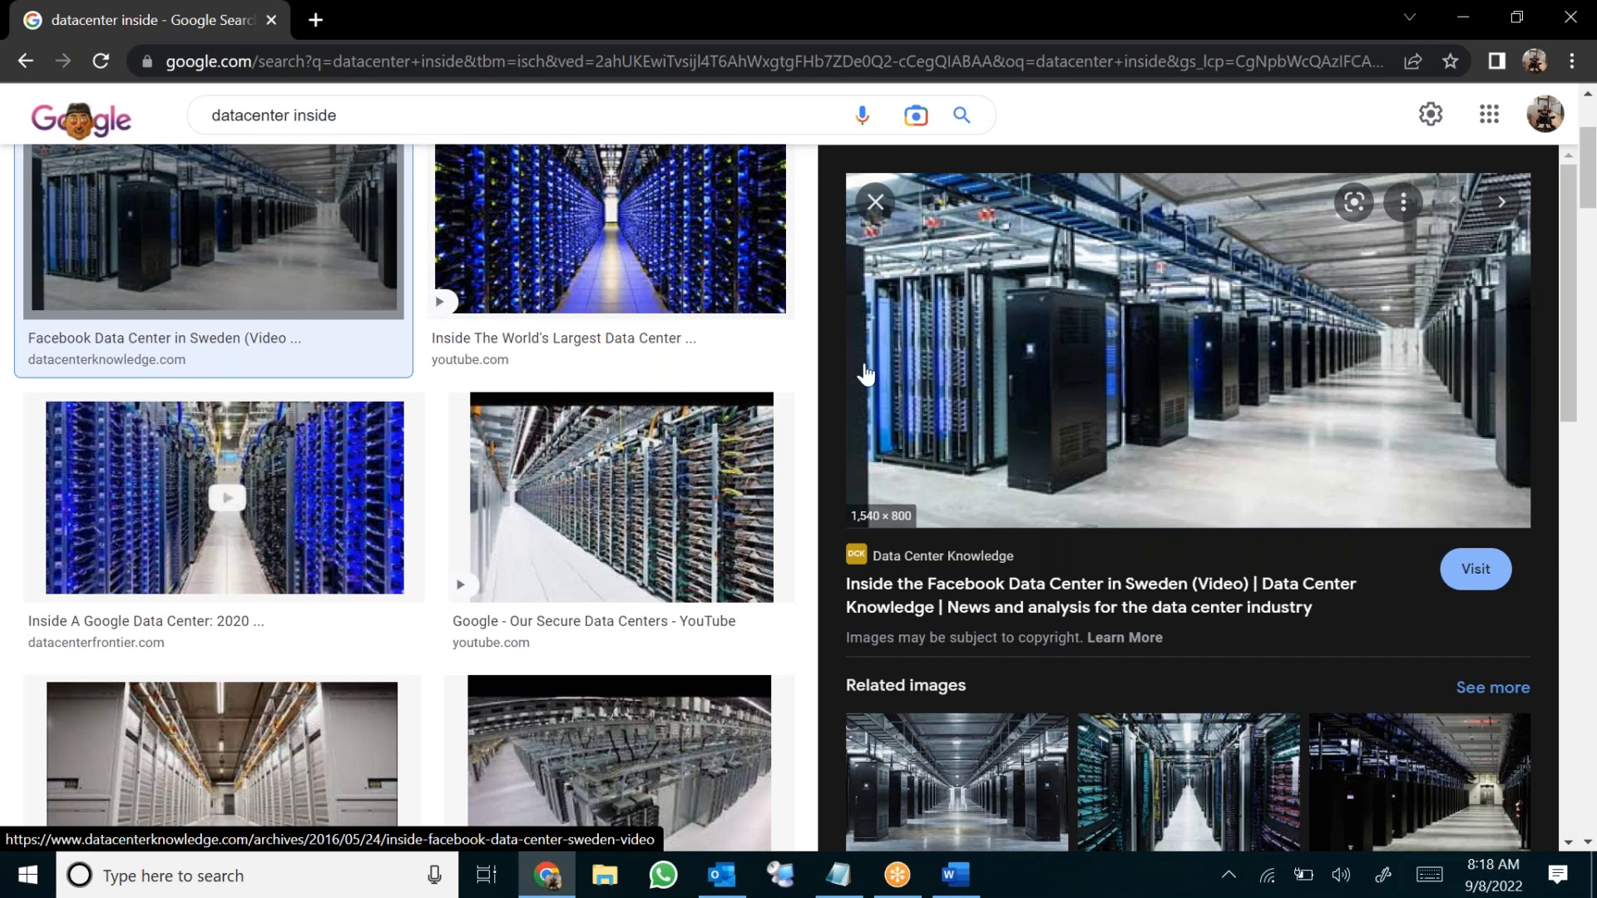
scroll(931, 350, down, 3)
scroll(935, 303, down, 2)
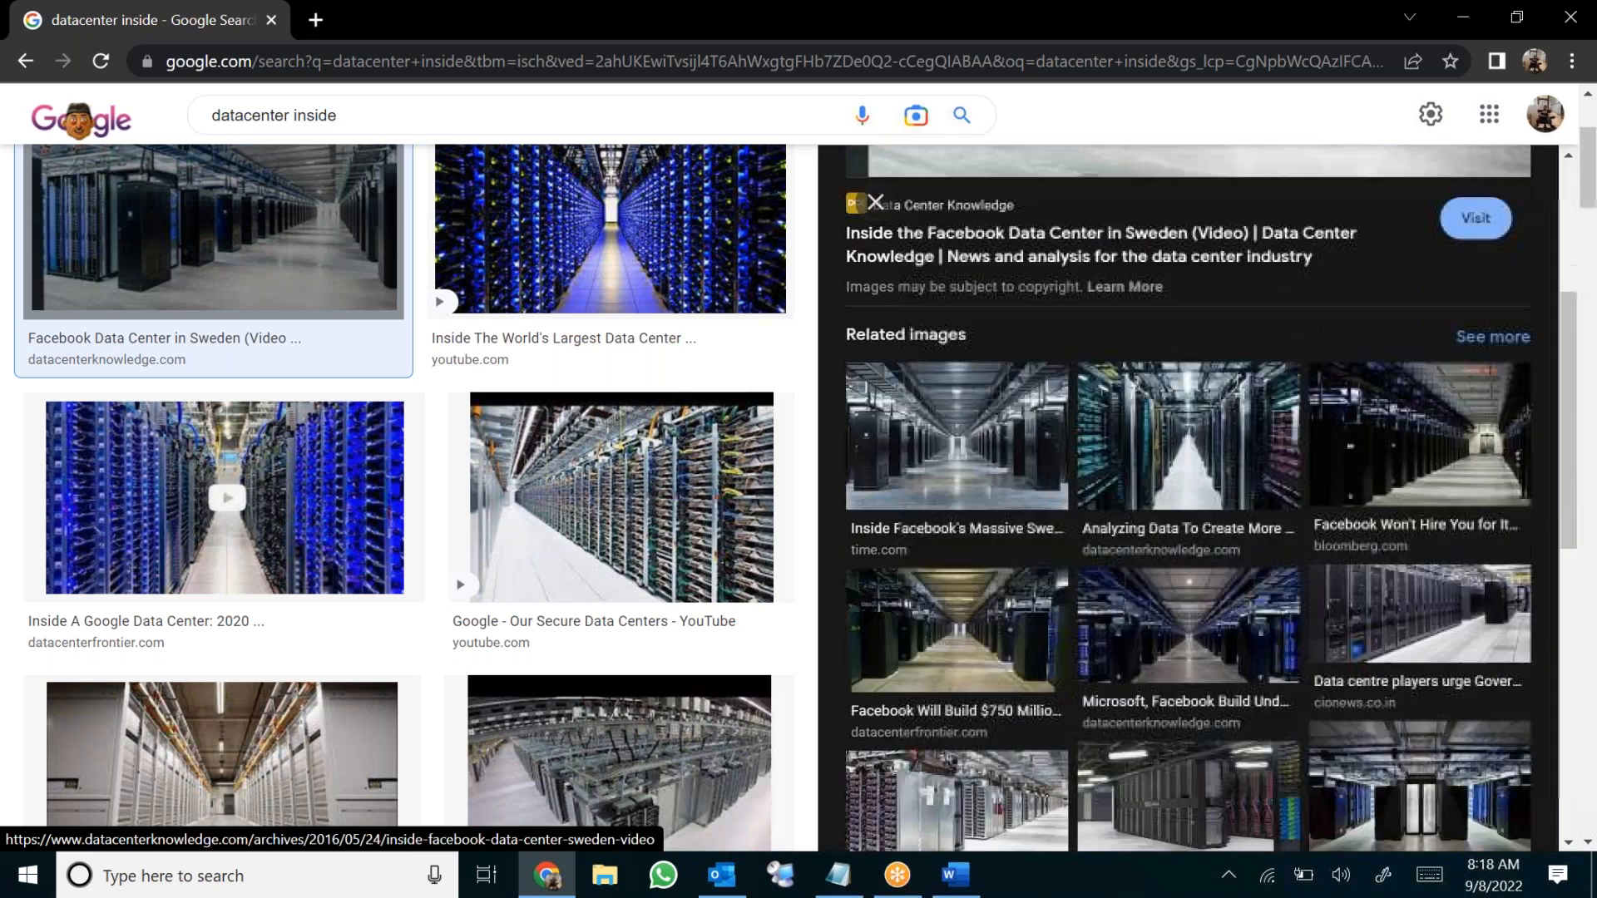
click(949, 416)
scroll(1248, 482, down, 3)
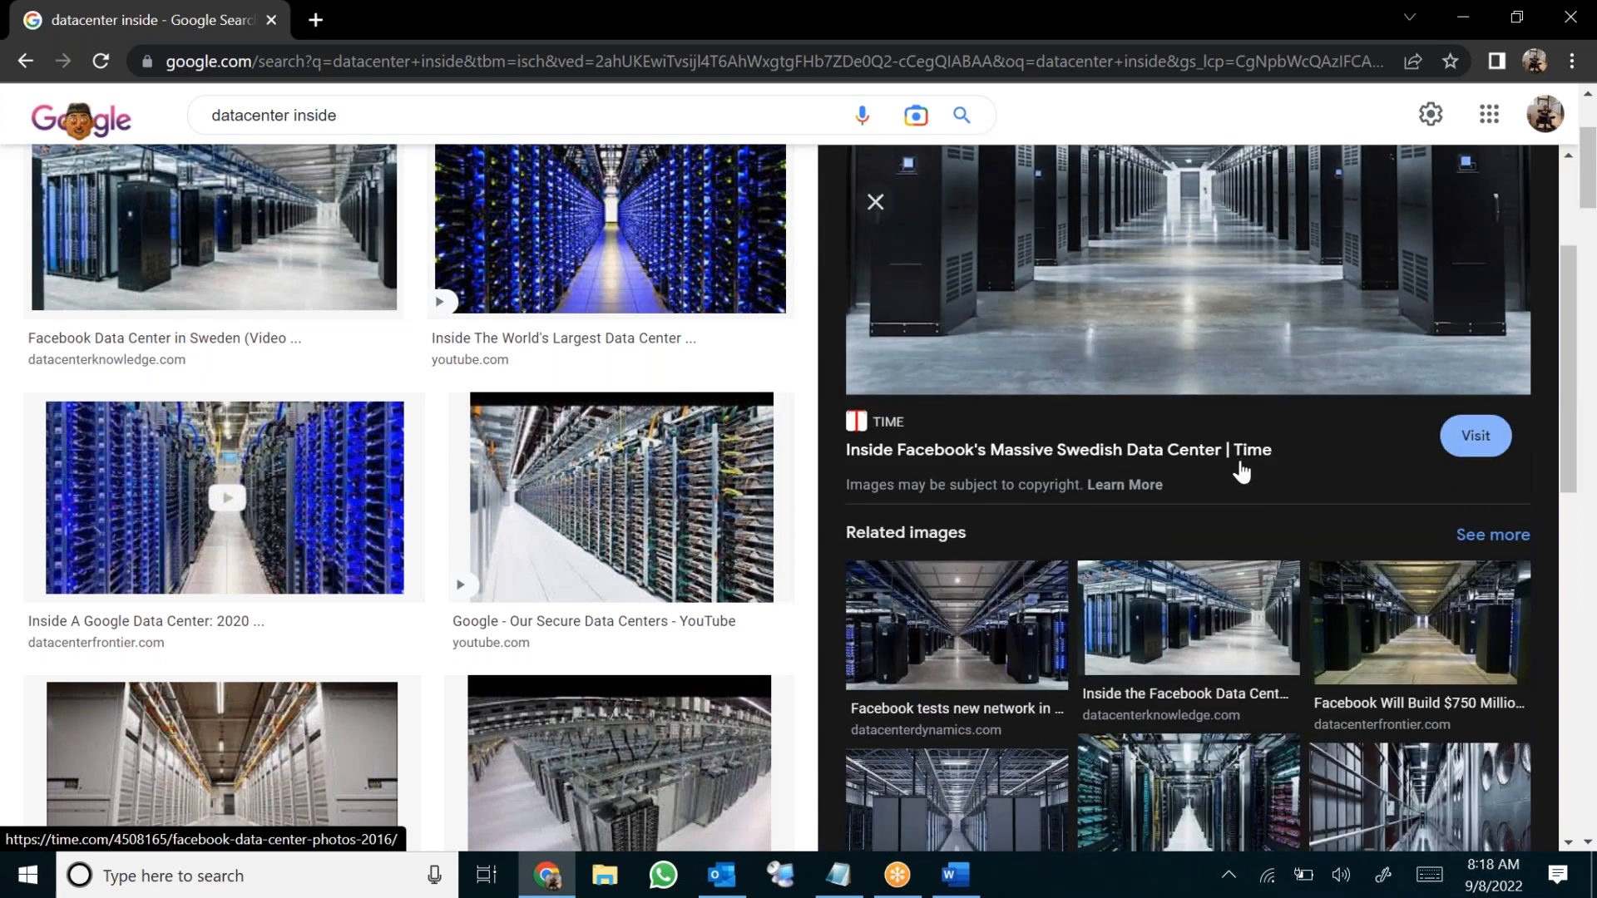
scroll(1239, 470, down, 2)
click(1205, 482)
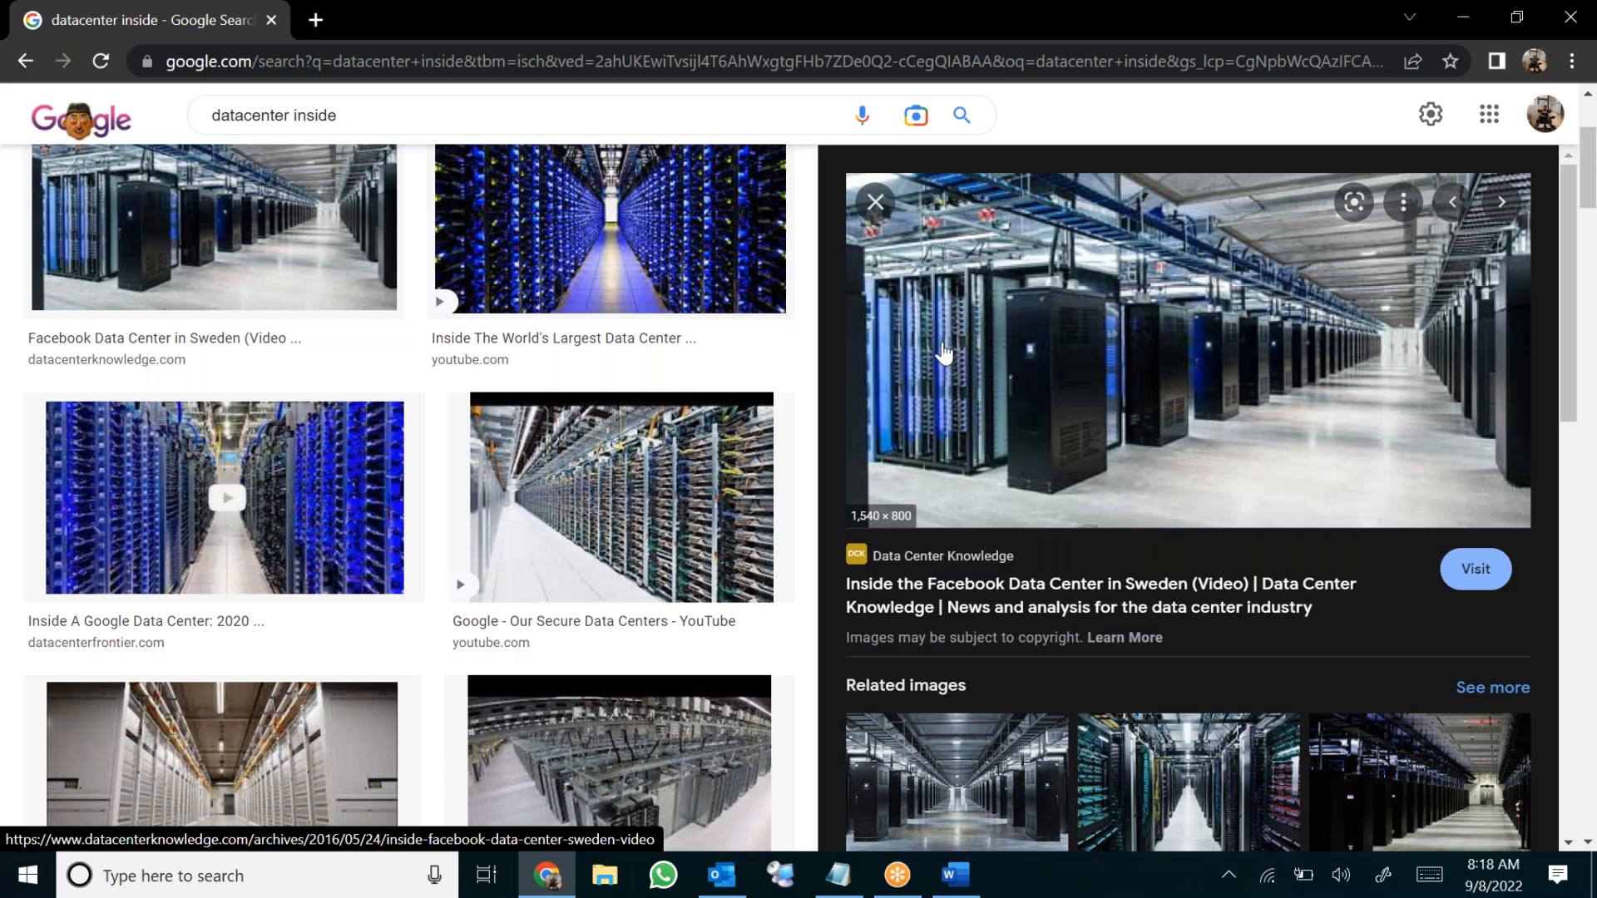
click(875, 202)
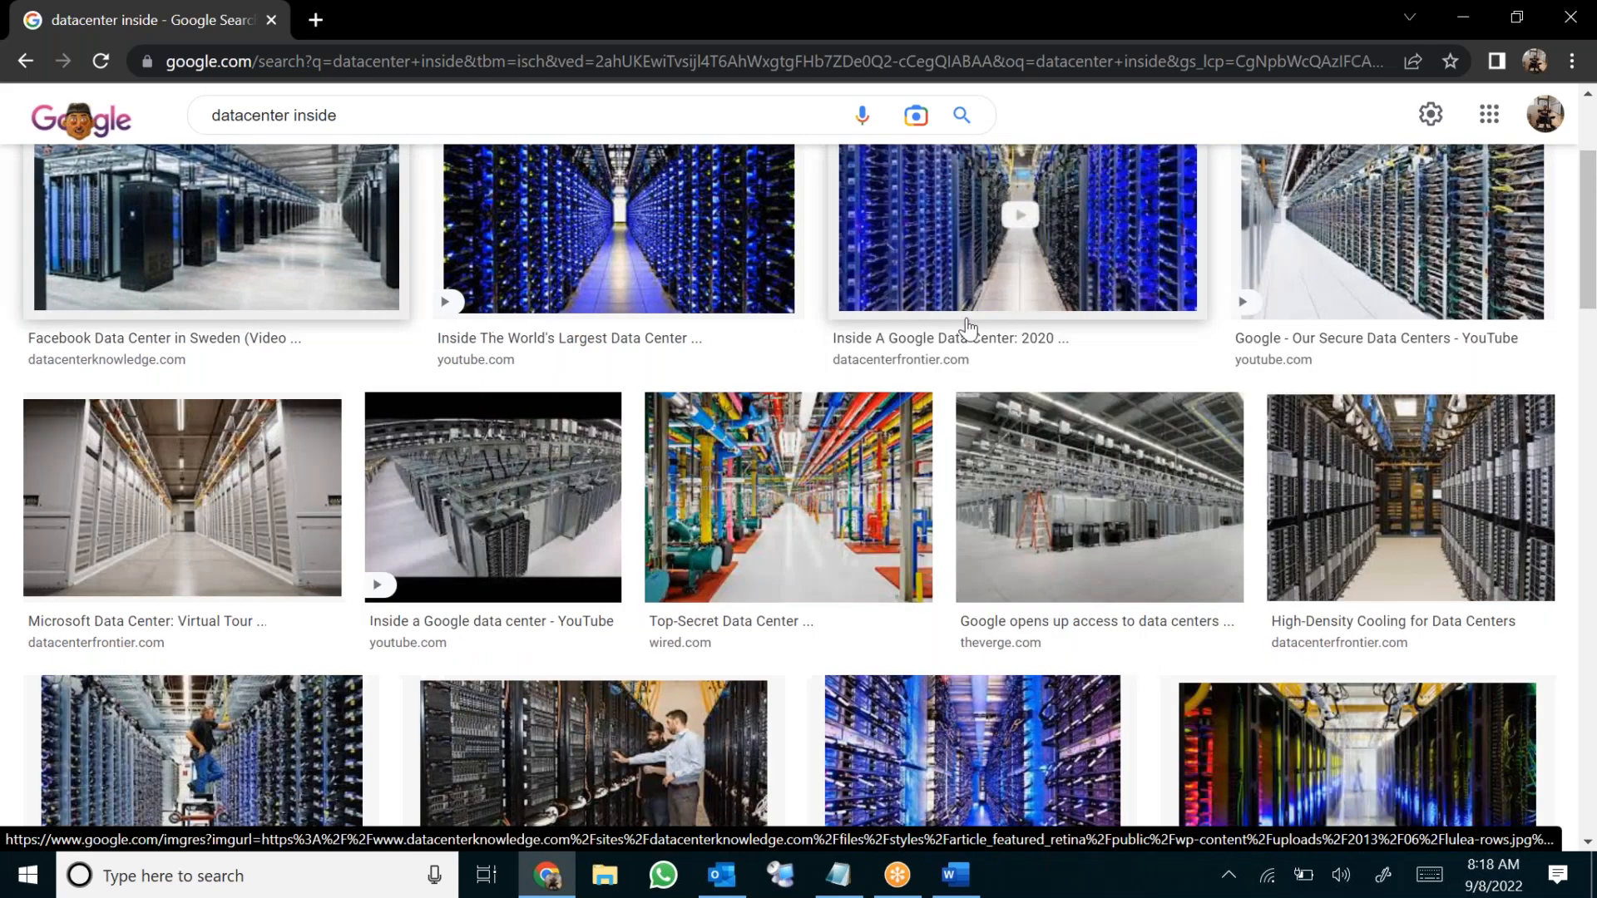
Preview the engineers-between-server-racks photo, then return to the Word document
scroll(963, 509, down, 3)
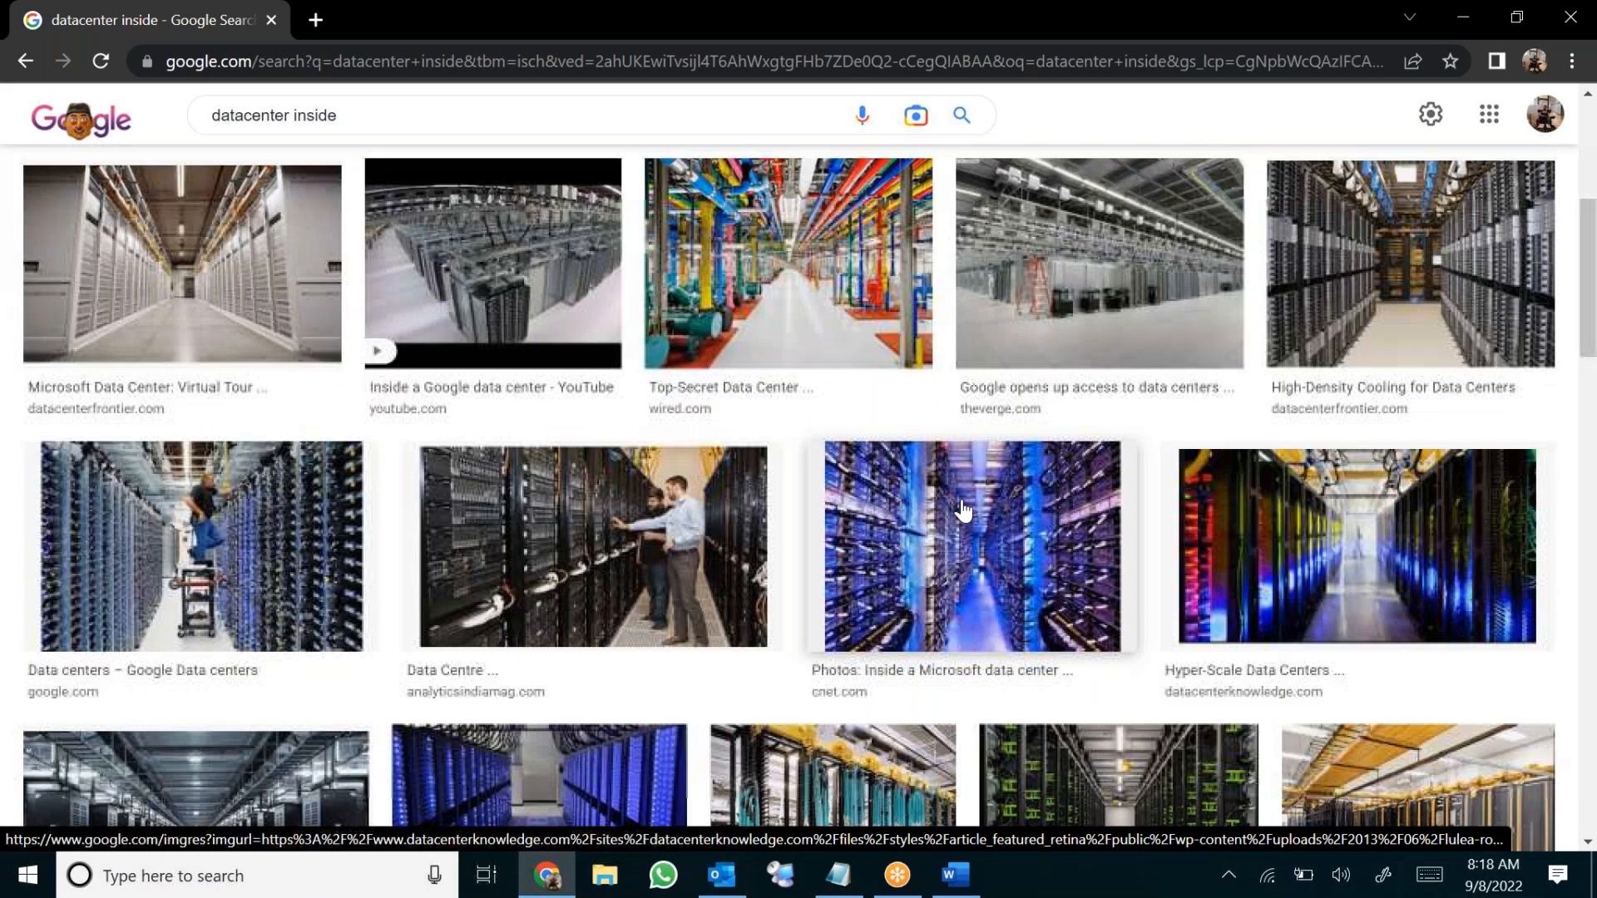
click(531, 503)
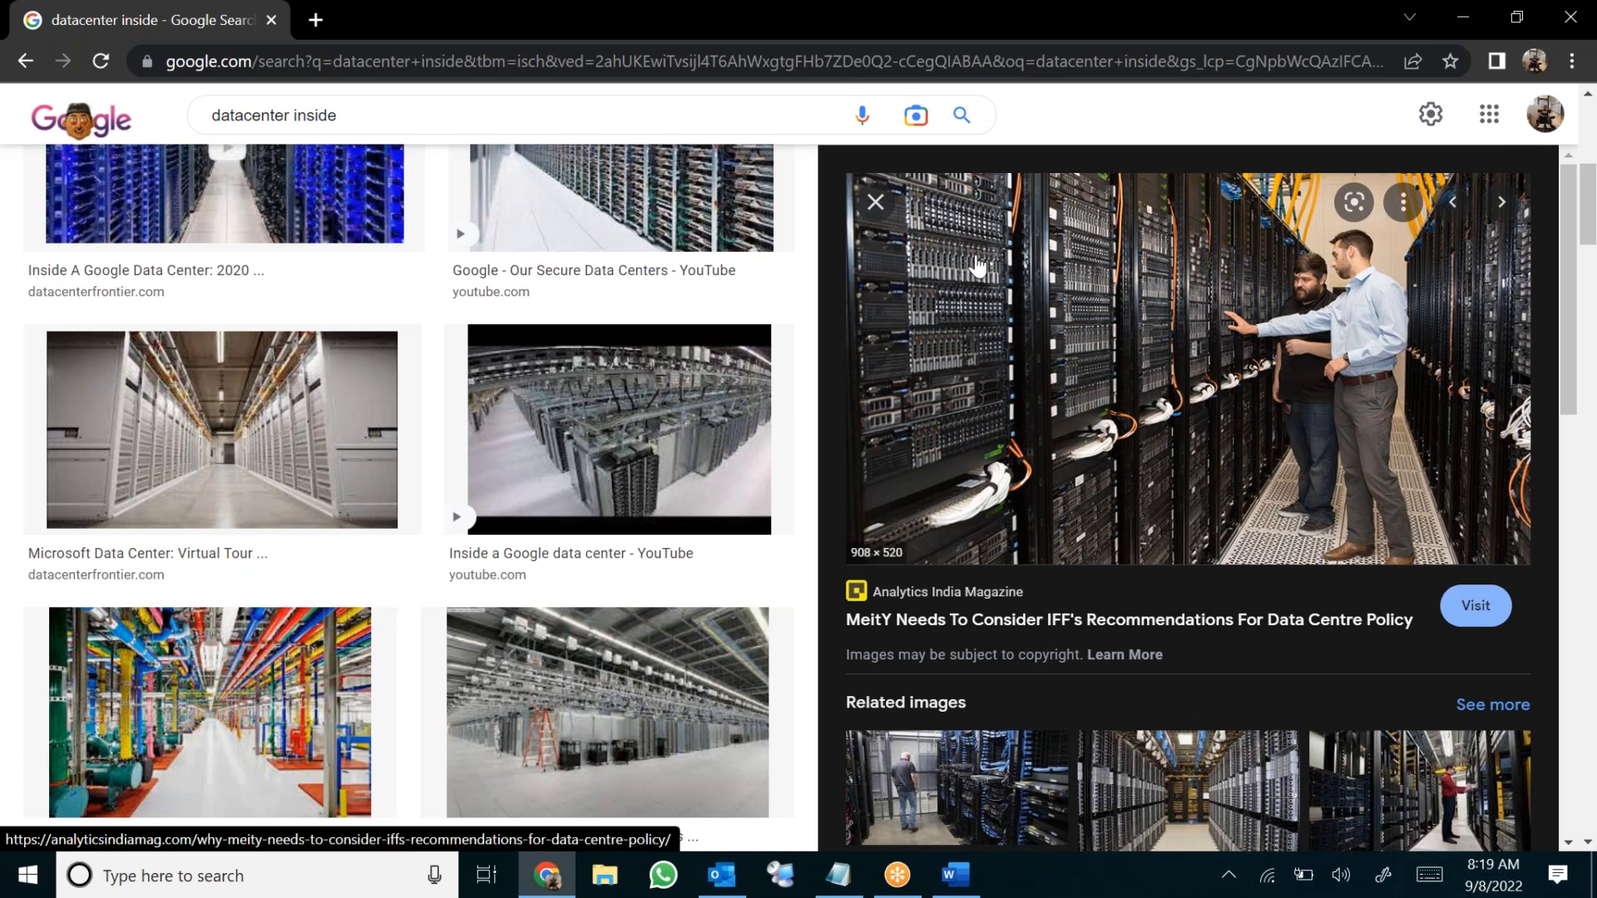
click(876, 202)
click(948, 888)
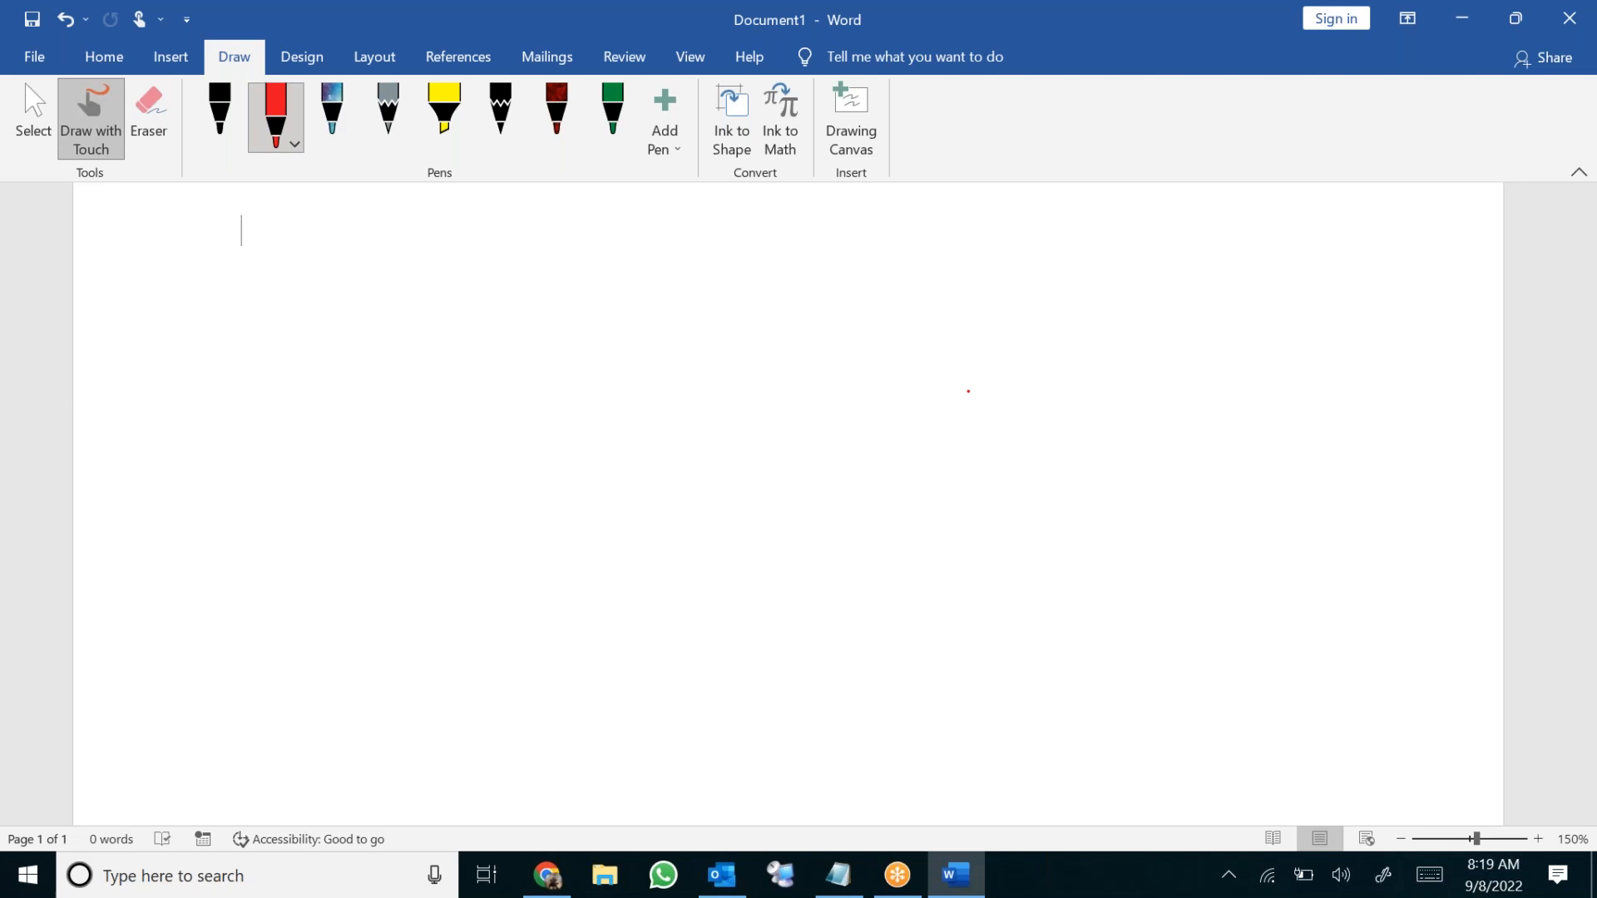
Draw a large red box with an arrow labelled 'Resource Group'
mouse_move(127, 312)
mouse_down()
mouse_move(153, 712)
mouse_move(1034, 725)
mouse_move(1420, 586)
mouse_move(1376, 271)
mouse_move(101, 326)
mouse_up()
drag(933, 729, 1017, 792)
mouse_move(1015, 750)
mouse_down()
mouse_move(1044, 794)
mouse_move(1065, 782)
mouse_up()
mouse_move(1081, 764)
mouse_down()
mouse_move(1069, 786)
mouse_move(1111, 782)
mouse_up()
mouse_move(1113, 769)
mouse_down()
mouse_move(1178, 755)
mouse_move(1281, 787)
mouse_up()
mouse_move(1300, 786)
mouse_down()
mouse_move(1317, 765)
mouse_move(1342, 778)
mouse_move(1394, 759)
mouse_move(1394, 800)
mouse_up()
drag(1394, 767, 1418, 757)
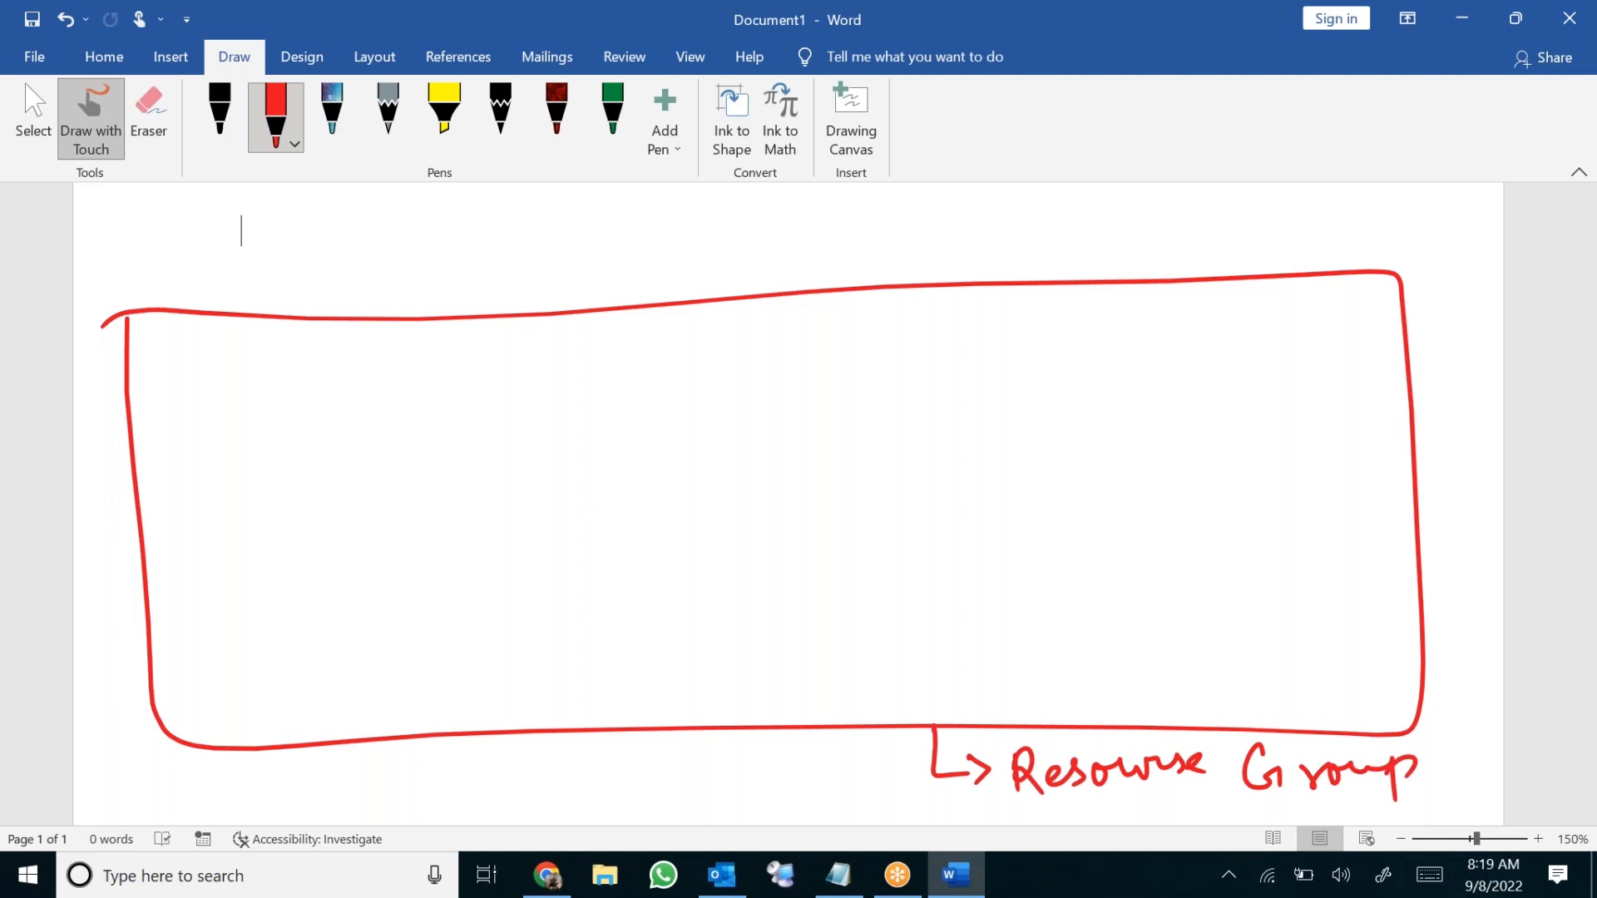
Divide off a bottom strip inside the box and label it 'Network'
mouse_move(151, 651)
mouse_down()
mouse_move(339, 621)
mouse_move(1336, 619)
mouse_move(1421, 603)
mouse_up()
mouse_move(1029, 641)
mouse_down()
mouse_move(1032, 688)
mouse_move(1058, 687)
mouse_up()
mouse_move(1058, 687)
mouse_down()
mouse_move(1070, 640)
mouse_move(1124, 665)
mouse_move(1128, 692)
mouse_up()
drag(1119, 662, 1274, 689)
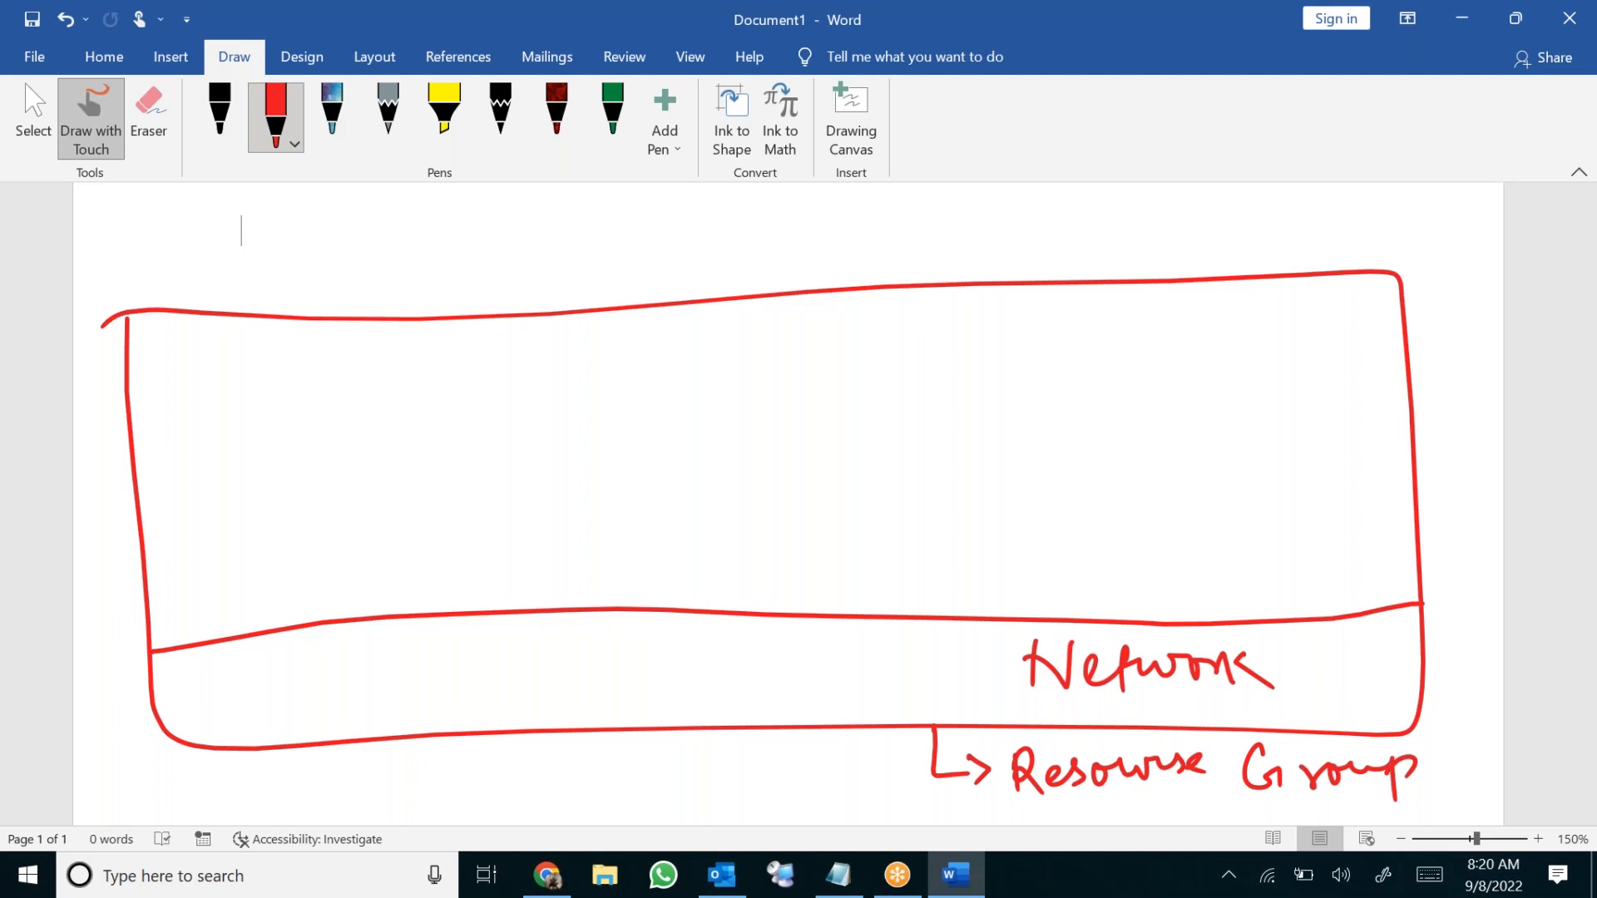
Draw four small boxes side by side inside the Resource Group box
mouse_move(162, 399)
mouse_down()
mouse_move(165, 464)
mouse_move(395, 507)
mouse_move(312, 361)
mouse_move(156, 395)
mouse_up()
mouse_move(457, 373)
mouse_down()
mouse_move(468, 519)
mouse_move(712, 345)
mouse_move(725, 489)
mouse_up()
drag(468, 519, 733, 497)
mouse_move(781, 341)
mouse_down()
mouse_move(797, 515)
mouse_move(902, 331)
mouse_move(1043, 436)
mouse_move(1044, 496)
mouse_up()
drag(796, 509, 1043, 497)
mouse_move(1108, 333)
mouse_down()
mouse_move(1121, 496)
mouse_move(1340, 320)
mouse_move(1357, 487)
mouse_up()
drag(1122, 494, 1345, 480)
Connect each of the four boxes down to the Network strip
drag(260, 522, 280, 622)
drag(591, 510, 593, 609)
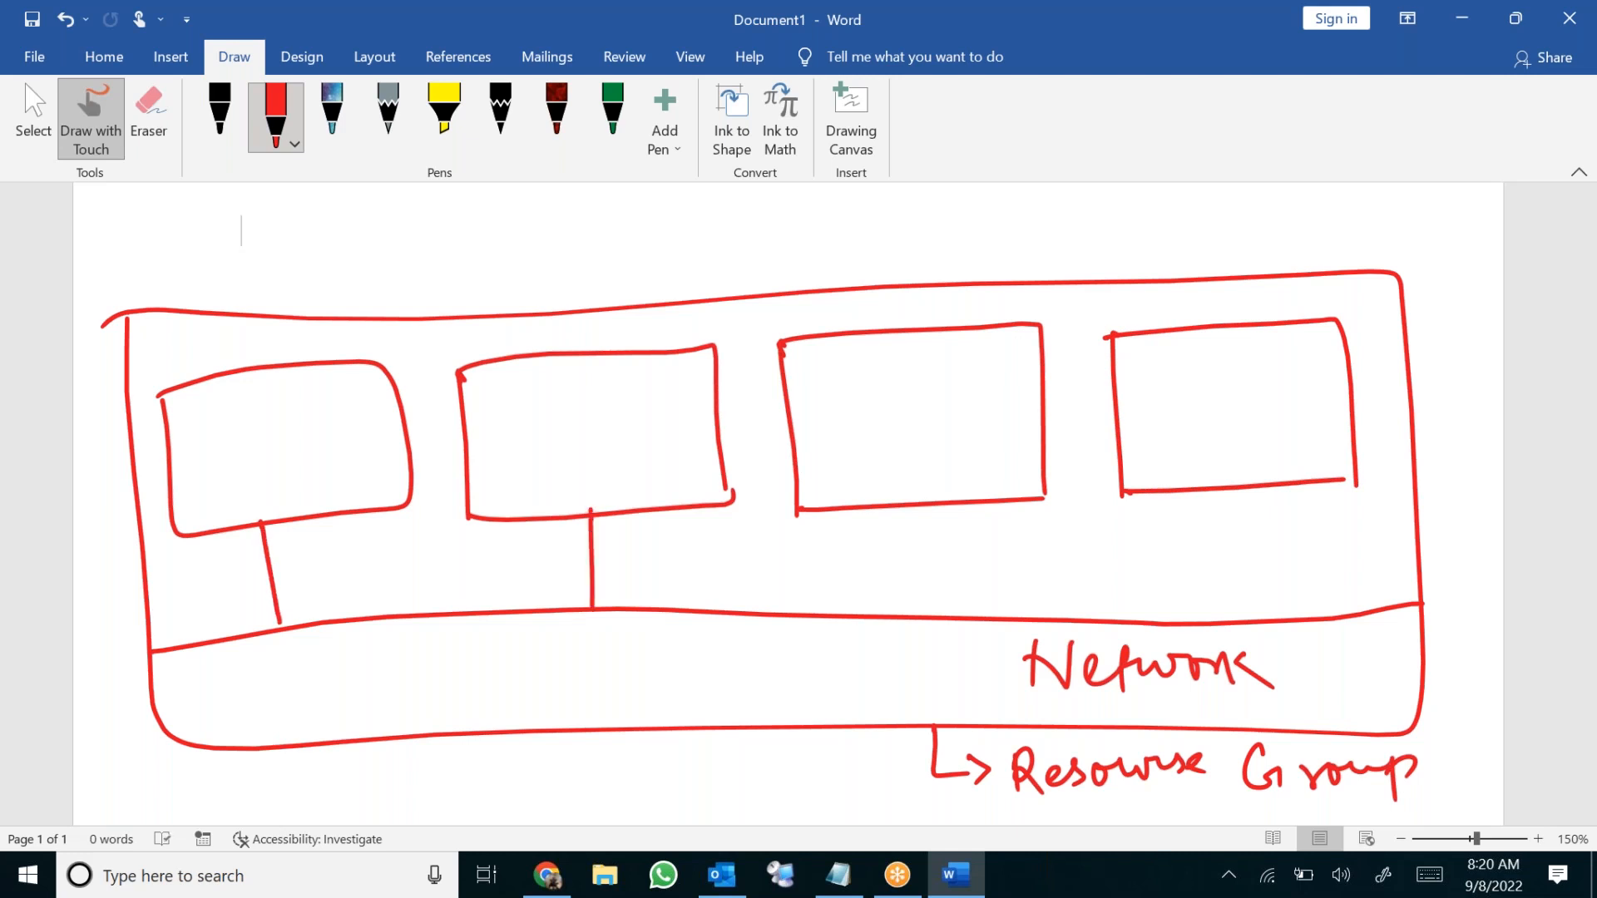
drag(927, 495, 923, 616)
drag(1245, 486, 1242, 620)
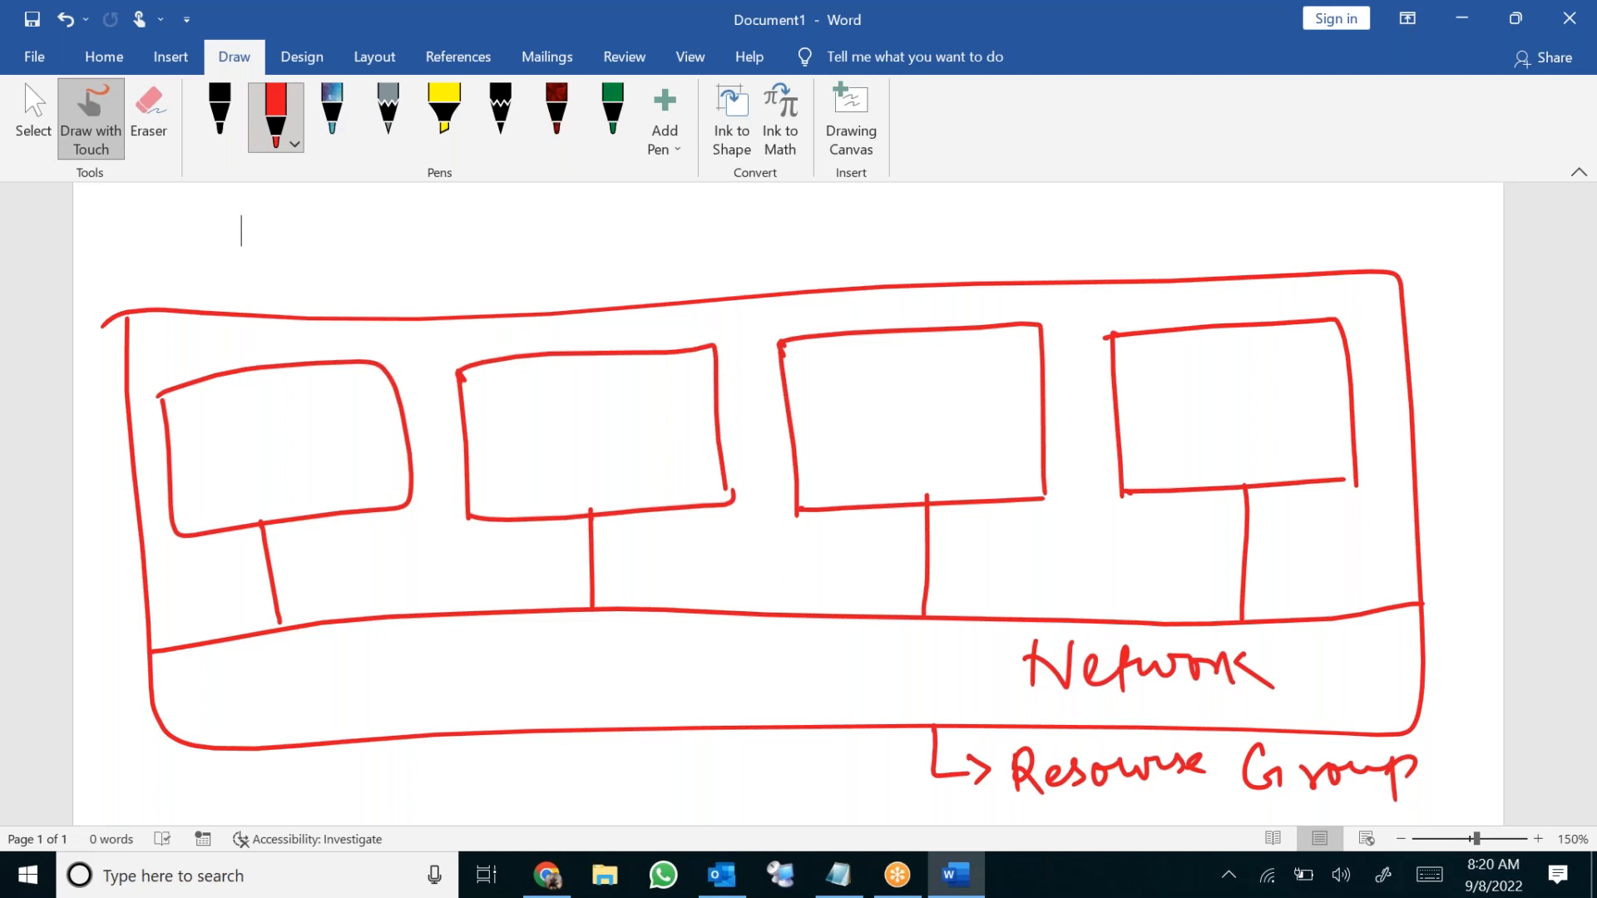
Label the first box 'Domain' and the second 'Database'
drag(190, 472, 201, 503)
mouse_move(234, 462)
mouse_down()
mouse_move(229, 478)
mouse_move(234, 463)
mouse_move(291, 454)
mouse_up()
mouse_move(300, 427)
mouse_down()
mouse_move(287, 434)
mouse_move(326, 434)
mouse_up()
mouse_move(330, 410)
mouse_down()
mouse_move(339, 429)
mouse_move(364, 423)
mouse_up()
click(302, 409)
mouse_move(477, 487)
mouse_down()
mouse_move(498, 508)
mouse_move(500, 494)
mouse_up()
mouse_move(544, 450)
mouse_down()
mouse_move(546, 469)
mouse_move(568, 441)
mouse_up()
mouse_move(550, 417)
mouse_down()
mouse_move(570, 452)
mouse_move(565, 420)
mouse_up()
drag(589, 416, 585, 439)
mouse_move(597, 432)
mouse_down()
mouse_move(609, 399)
mouse_move(627, 415)
mouse_move(676, 384)
mouse_move(691, 397)
mouse_up()
Label the third box 'MECMPS' and the fourth 'win10/11'
mouse_move(811, 432)
mouse_down()
mouse_move(825, 470)
mouse_move(840, 443)
mouse_up()
mouse_move(825, 445)
mouse_down()
mouse_move(854, 406)
mouse_move(850, 466)
mouse_up()
mouse_move(850, 467)
mouse_down()
mouse_move(886, 414)
mouse_move(898, 421)
mouse_up()
mouse_move(888, 396)
mouse_down()
mouse_move(873, 424)
mouse_move(938, 432)
mouse_move(953, 374)
mouse_move(974, 415)
mouse_up()
mouse_move(965, 370)
mouse_down()
mouse_move(998, 429)
mouse_move(994, 392)
mouse_up()
mouse_move(1137, 431)
mouse_down()
mouse_move(1198, 401)
mouse_move(1215, 432)
mouse_up()
mouse_move(1216, 384)
mouse_down()
mouse_move(1222, 431)
mouse_move(1237, 396)
mouse_move(1276, 446)
mouse_up()
drag(1283, 367, 1287, 399)
drag(1289, 363, 1296, 399)
drag(1302, 366, 1312, 401)
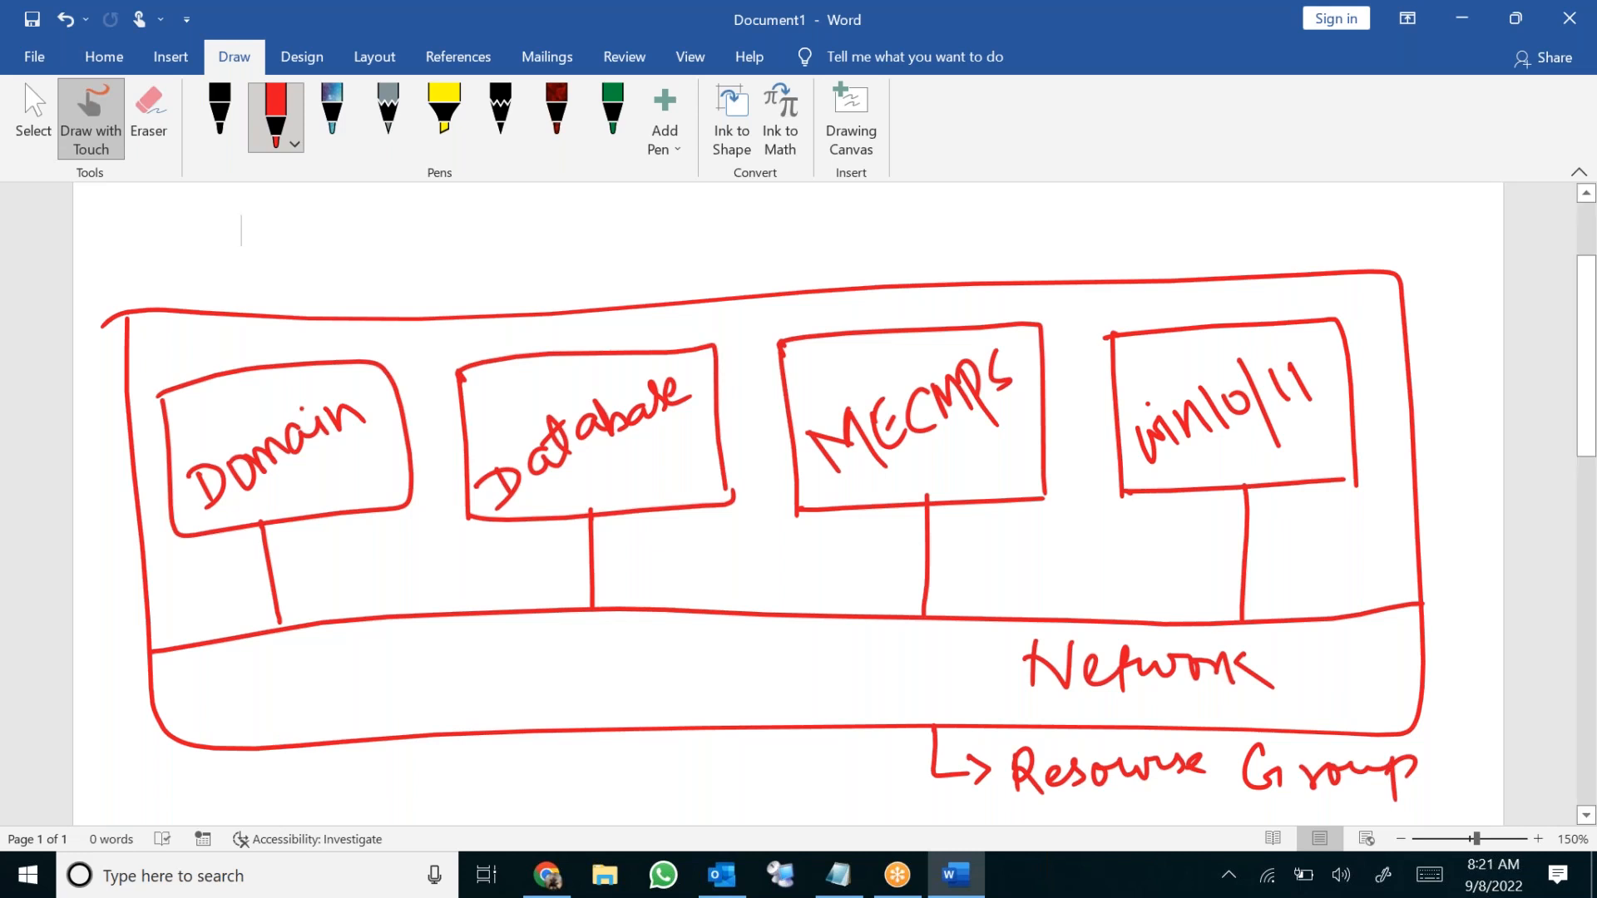
scroll(798, 499, down, 1)
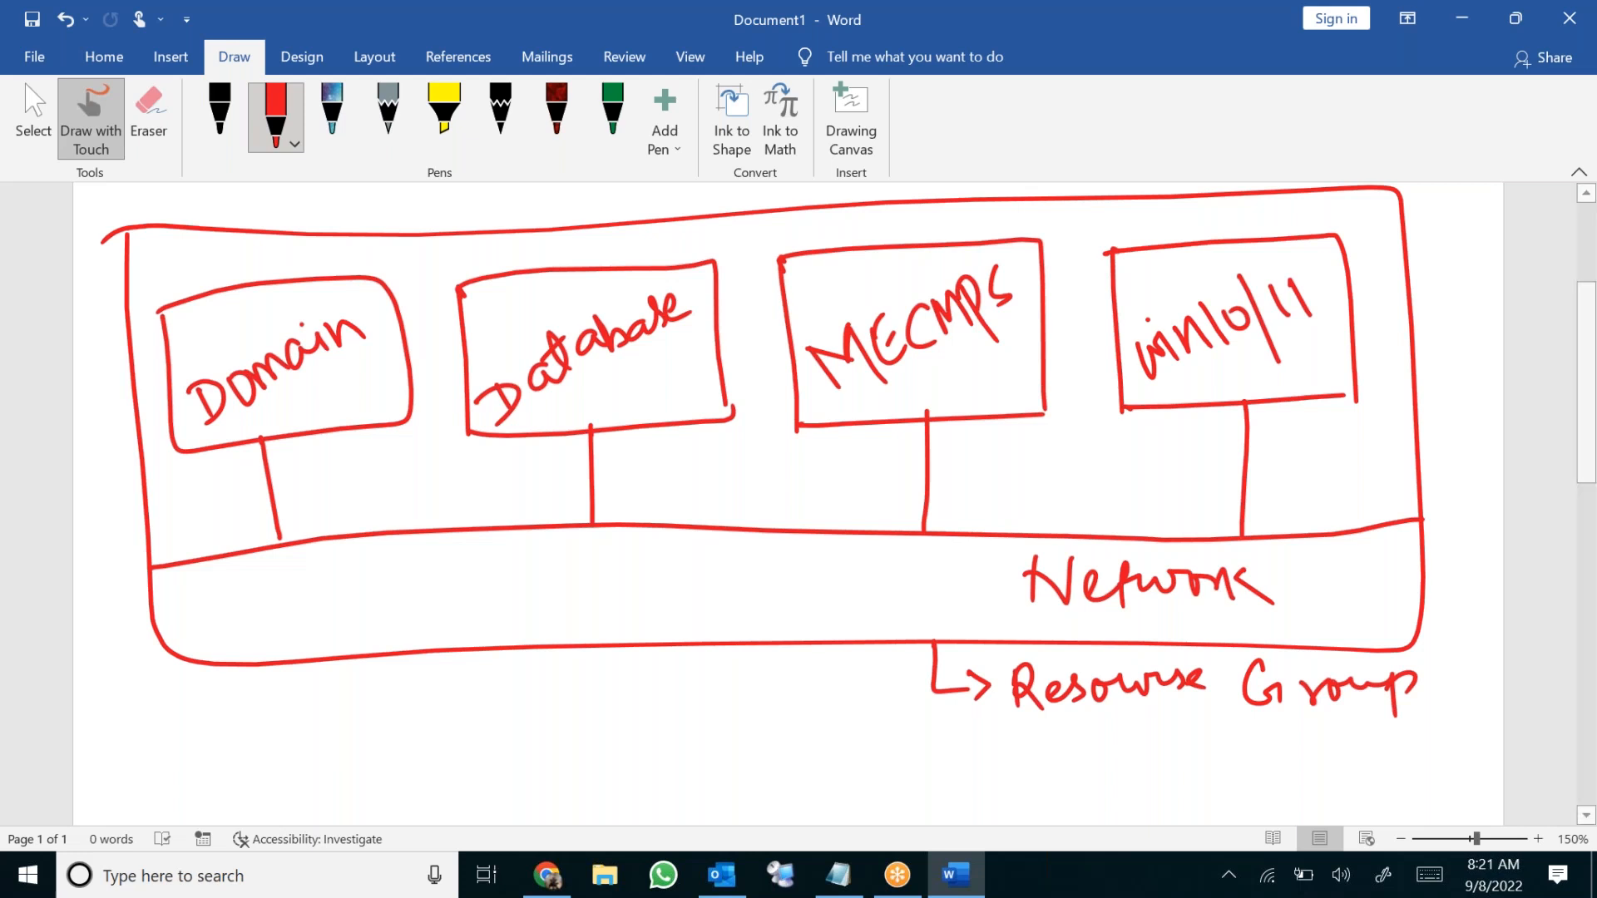
Draw a red box below the diagram with an arrow pointing right from it
scroll(749, 499, down, 3)
scroll(748, 499, up, 1)
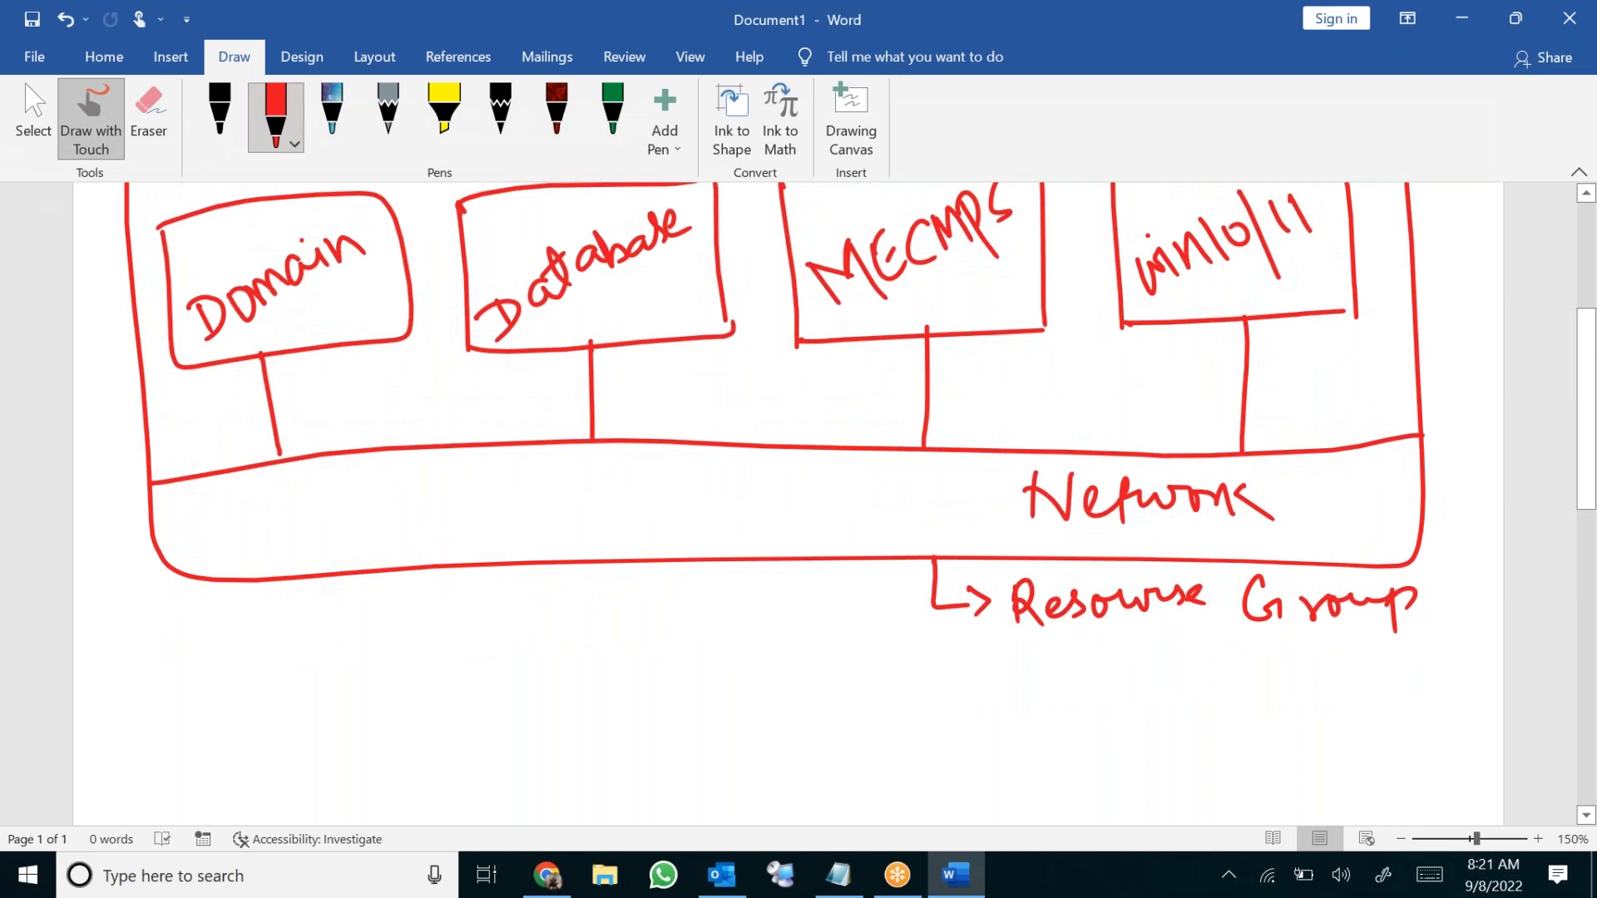
mouse_move(654, 703)
mouse_down()
mouse_move(666, 787)
mouse_move(659, 698)
mouse_move(819, 787)
mouse_up()
mouse_move(666, 776)
mouse_down()
mouse_move(821, 781)
mouse_move(832, 751)
mouse_move(896, 749)
mouse_up()
mouse_move(860, 729)
mouse_down()
mouse_move(904, 746)
mouse_move(882, 769)
mouse_up()
Handwrite 'Home Laptop India' beside the new box
mouse_move(933, 717)
mouse_down()
mouse_move(935, 761)
mouse_move(957, 757)
mouse_up()
mouse_move(925, 752)
mouse_down()
mouse_move(977, 730)
mouse_move(1050, 744)
mouse_move(1079, 717)
mouse_move(1166, 732)
mouse_move(1192, 755)
mouse_up()
mouse_move(1183, 703)
mouse_down()
mouse_move(1202, 692)
mouse_move(1194, 724)
mouse_up()
click(1212, 717)
mouse_move(1228, 682)
mouse_down()
mouse_move(1222, 732)
mouse_move(1247, 701)
mouse_up()
mouse_move(1258, 703)
mouse_down()
mouse_move(1281, 751)
mouse_move(1288, 717)
mouse_up()
mouse_move(1065, 773)
mouse_down()
mouse_move(1083, 804)
mouse_move(1077, 767)
mouse_up()
mouse_move(1088, 800)
mouse_down()
mouse_move(1108, 775)
mouse_move(1122, 787)
mouse_up()
mouse_move(1156, 772)
mouse_down()
mouse_move(1144, 790)
mouse_move(1180, 753)
mouse_up()
click(1181, 767)
mouse_move(1173, 772)
mouse_down()
mouse_move(1169, 788)
mouse_move(1216, 772)
mouse_move(1229, 784)
mouse_up()
Draw arrows from the laptop box up to the servers, write 'Remotely', and underline India
mouse_move(723, 715)
mouse_down()
mouse_move(420, 395)
mouse_move(462, 398)
mouse_up()
mouse_move(759, 694)
mouse_down()
mouse_move(670, 366)
mouse_move(702, 381)
mouse_move(902, 370)
mouse_move(905, 416)
mouse_move(1164, 382)
mouse_move(1162, 407)
mouse_up()
click(654, 380)
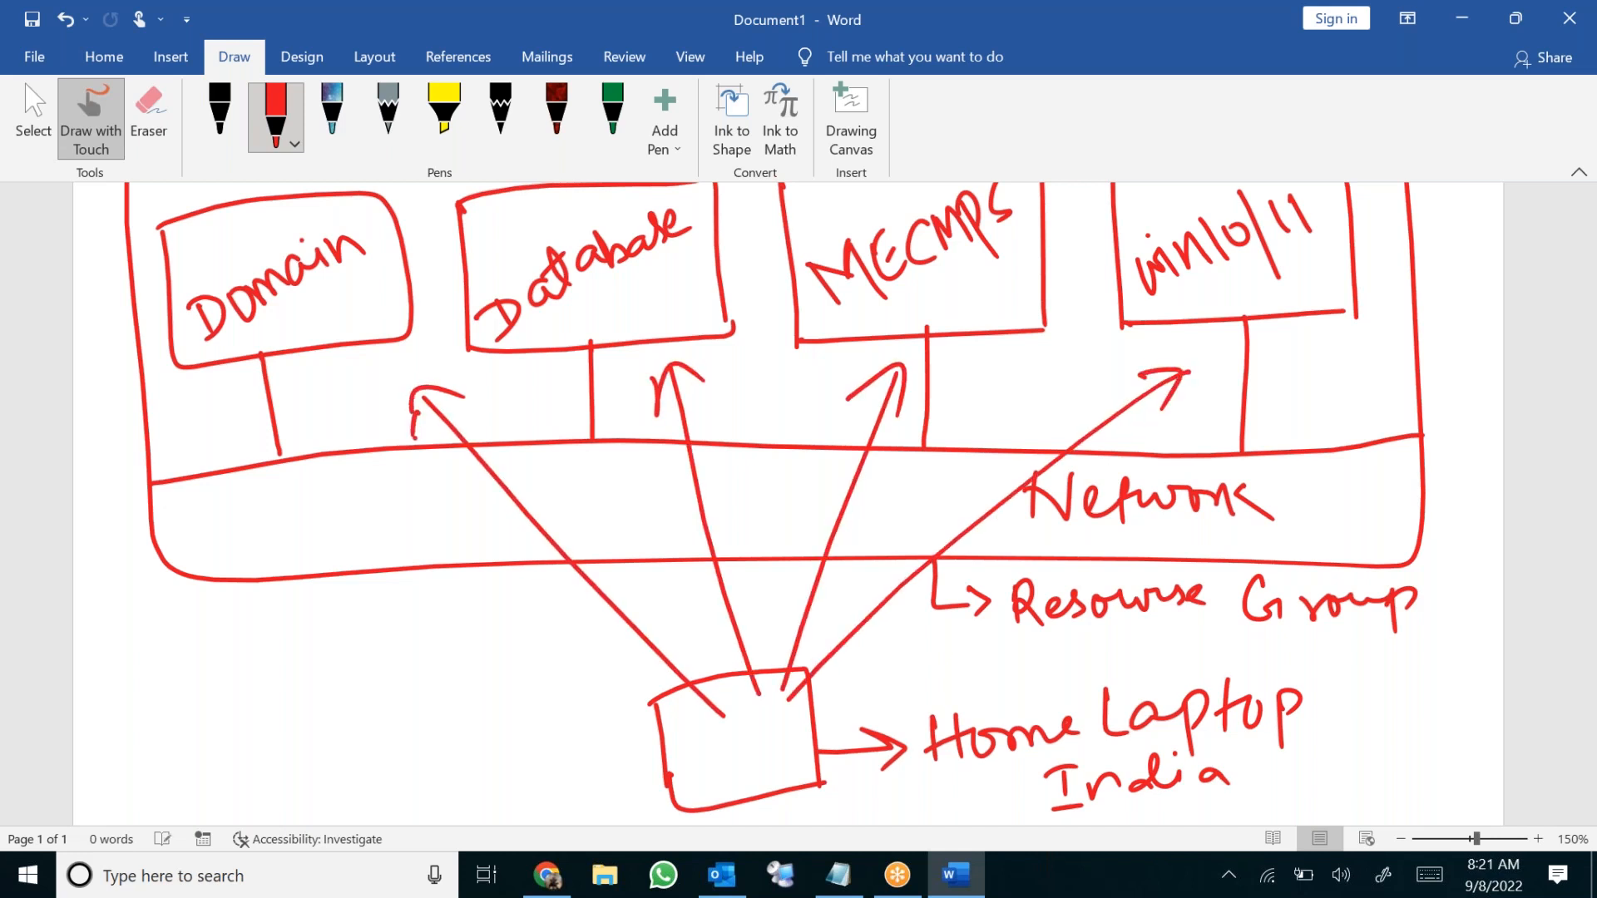
mouse_move(450, 676)
mouse_down()
mouse_move(455, 716)
mouse_move(539, 661)
mouse_up()
drag(557, 657, 551, 674)
mouse_move(547, 654)
mouse_down()
mouse_move(582, 632)
mouse_move(642, 667)
mouse_move(624, 649)
mouse_up()
drag(514, 764, 611, 655)
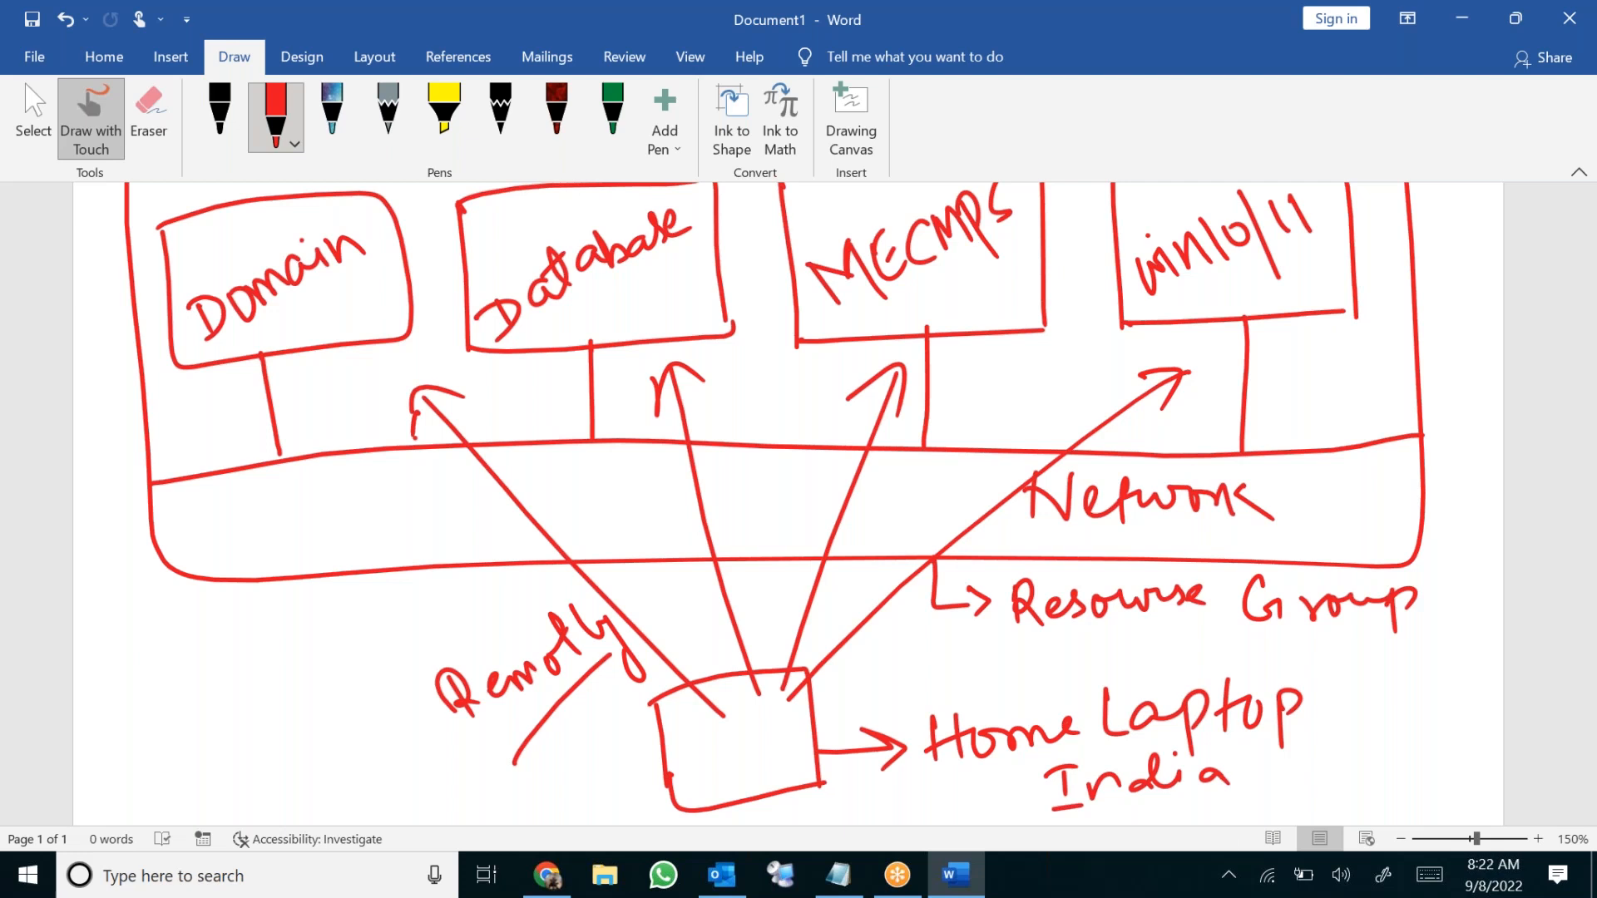
drag(957, 800, 1029, 770)
Return from Word to the browser showing the Azure portal's Quickstart Center
click(1304, 283)
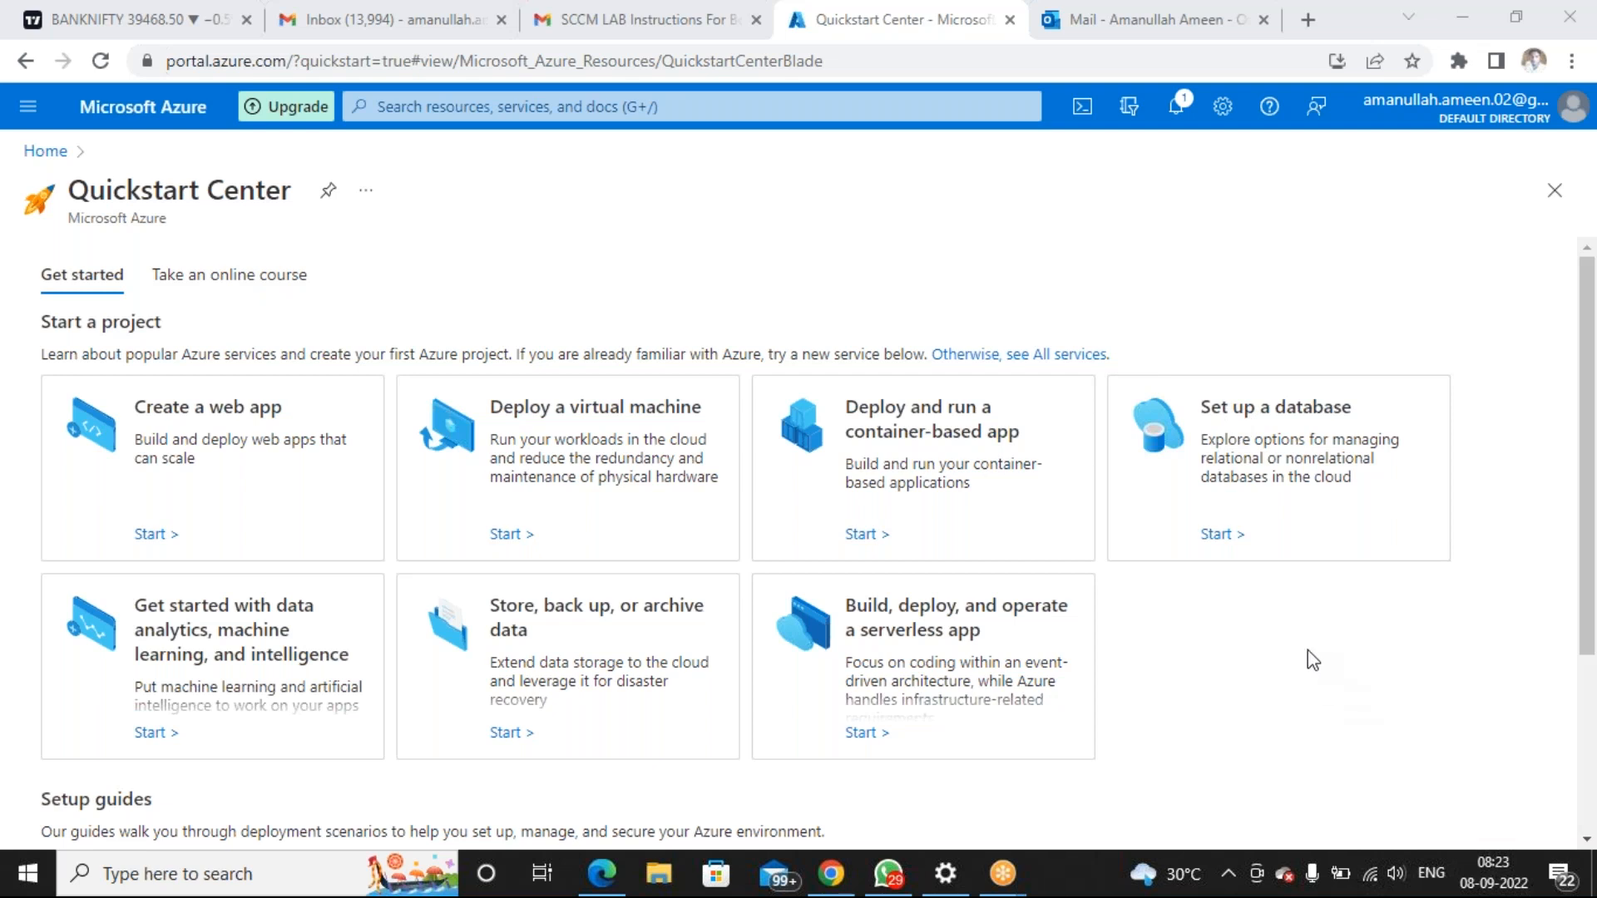
Launch Notepad from Run and type '8th Sept Topics:' followed by '1. Azure Overview'
right_click(41, 875)
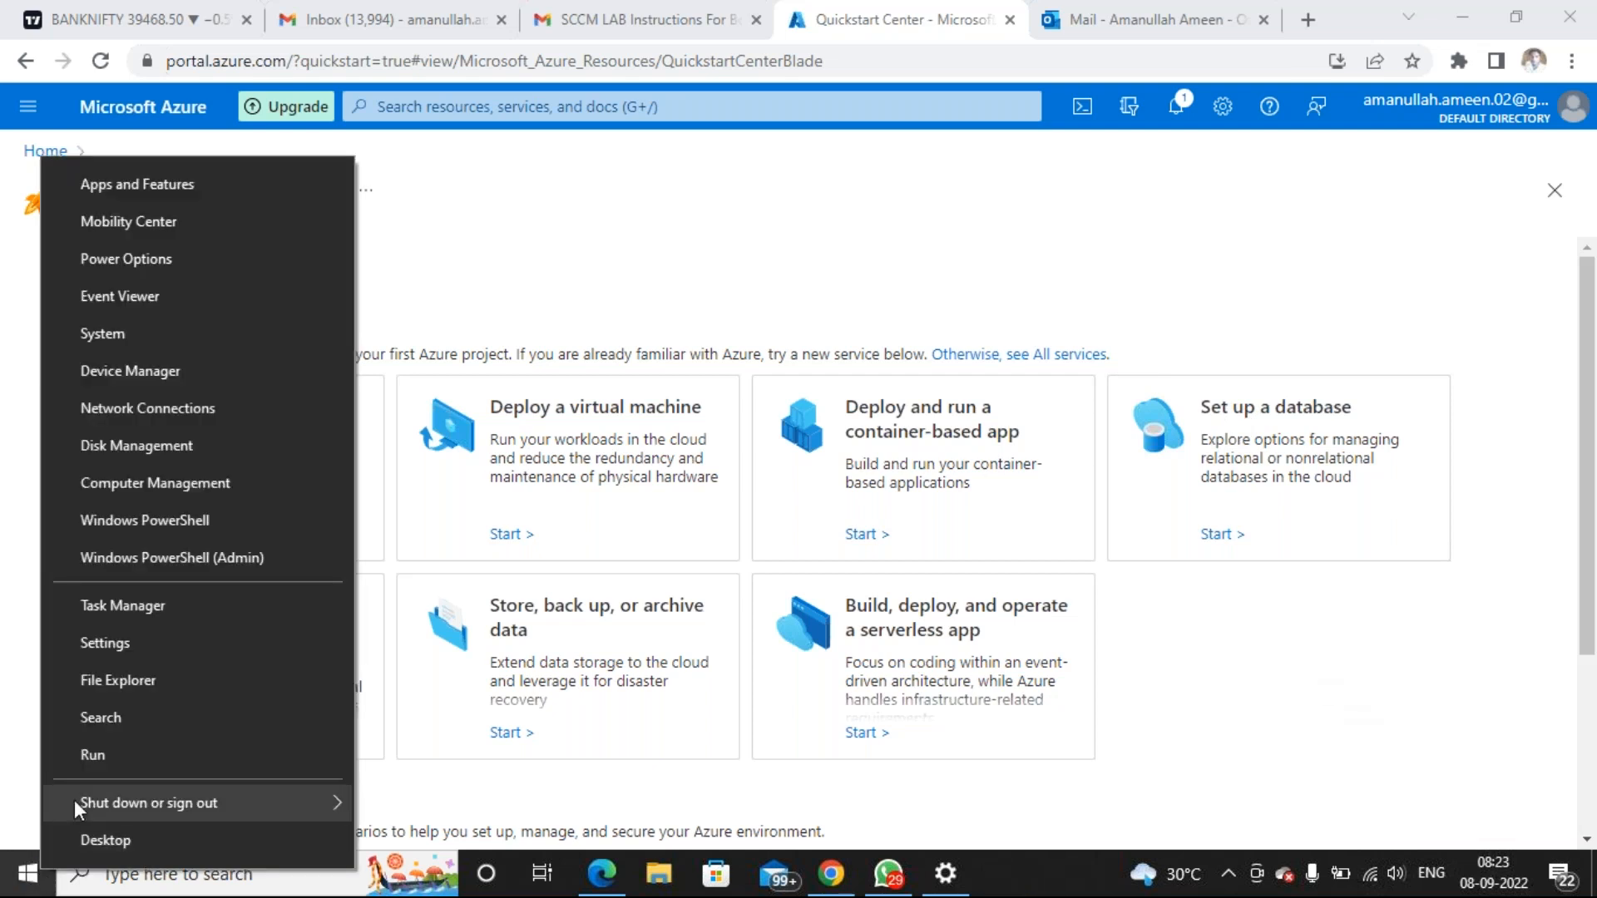
click(120, 761)
text(notepad)
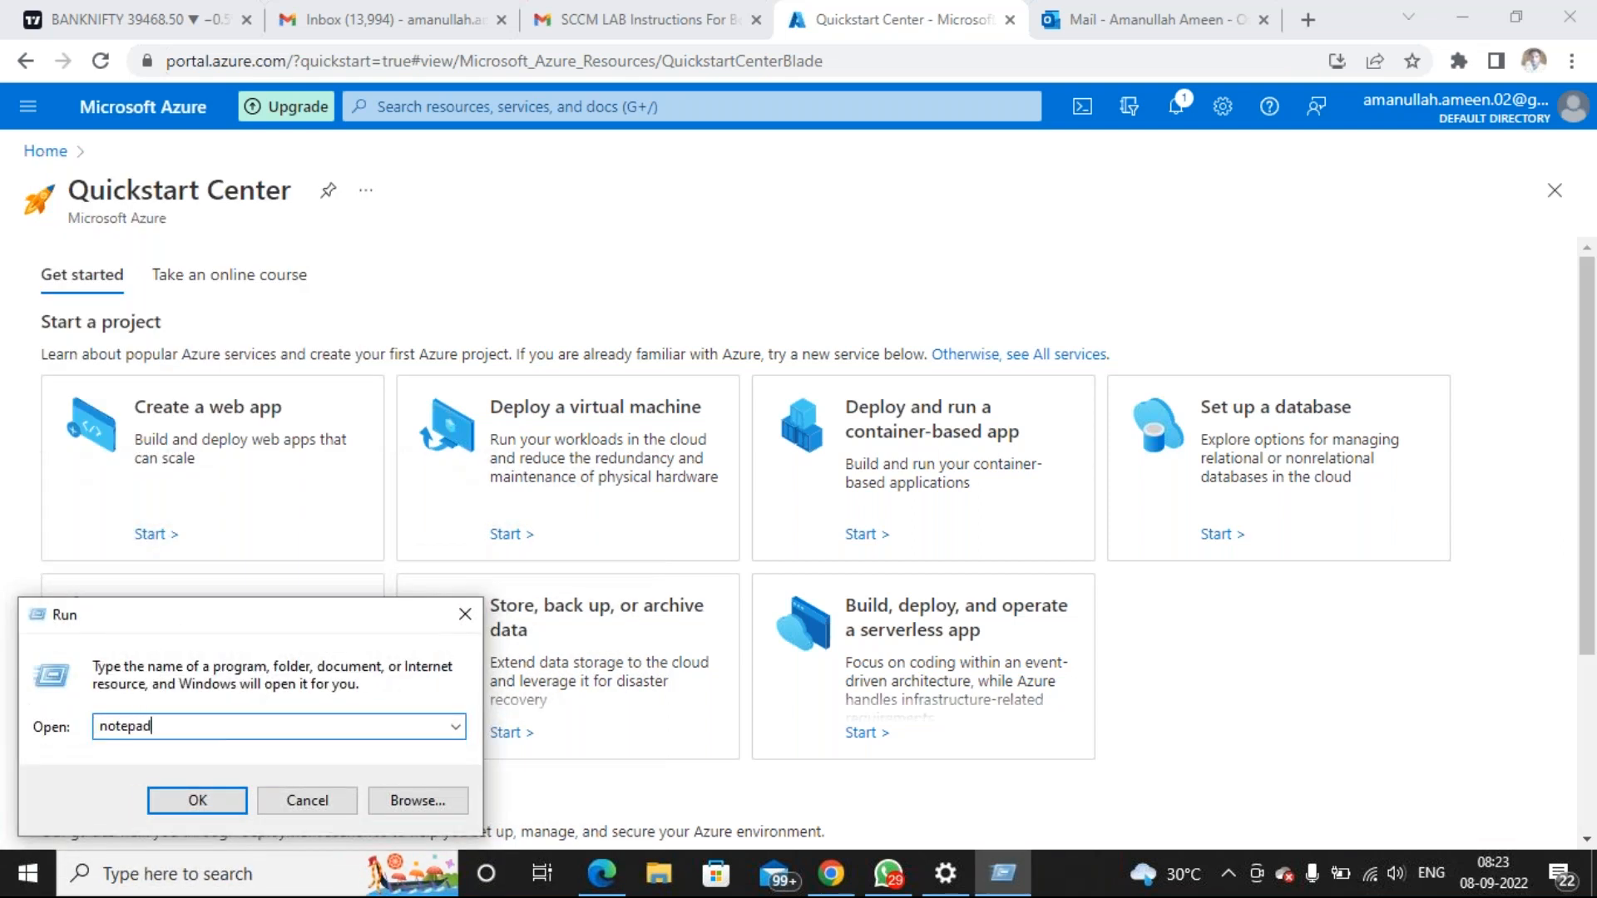
key(Return)
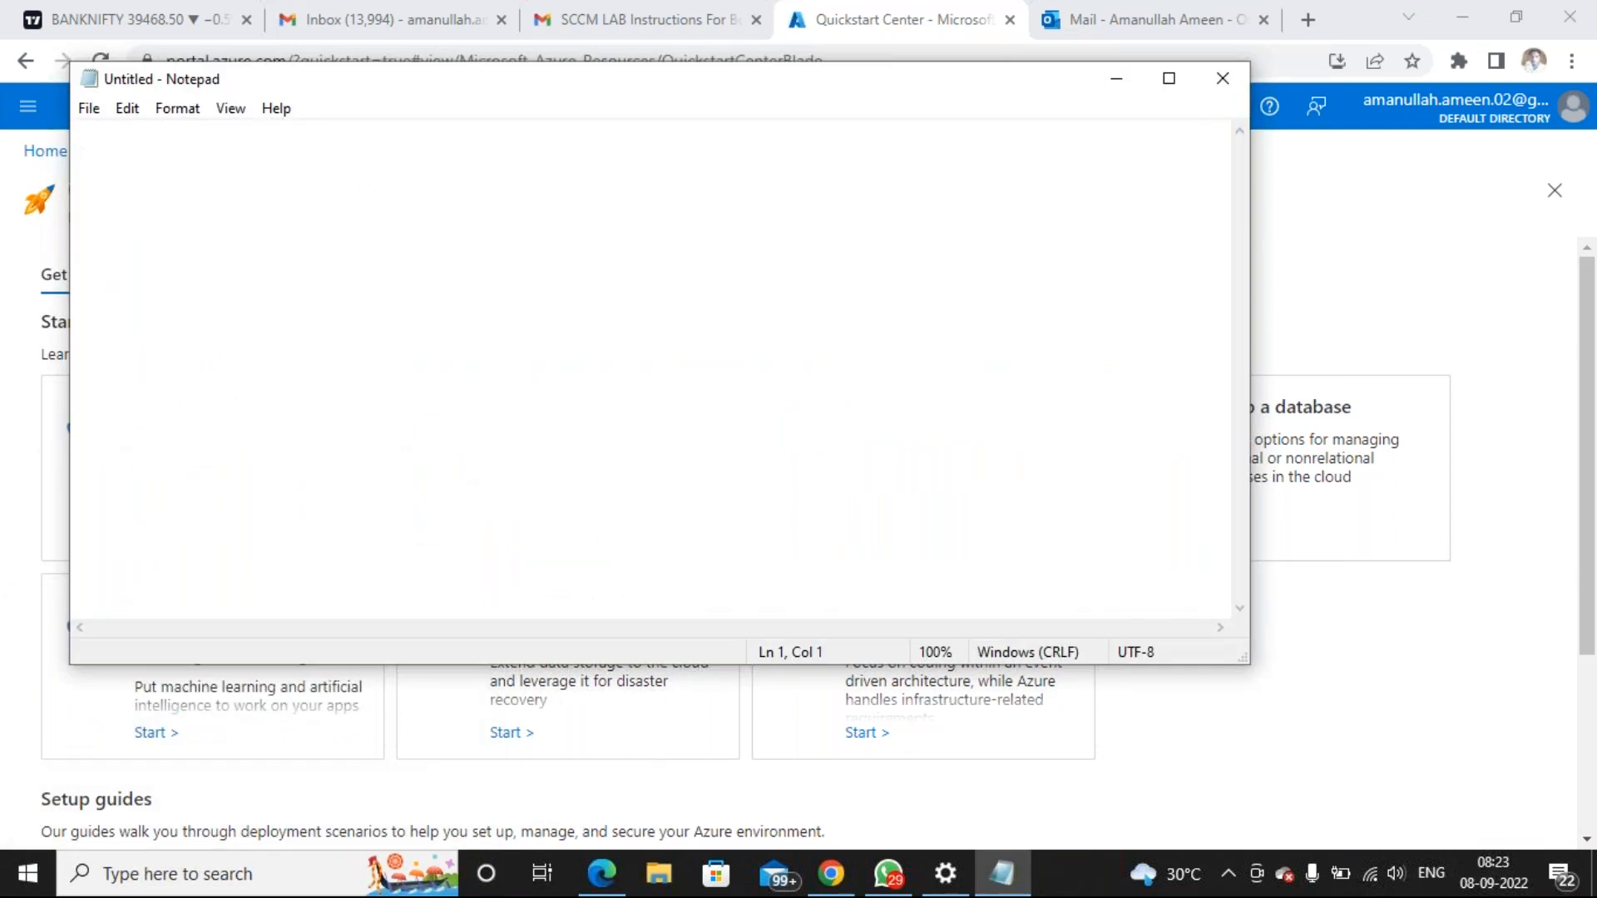
text(8th Se)
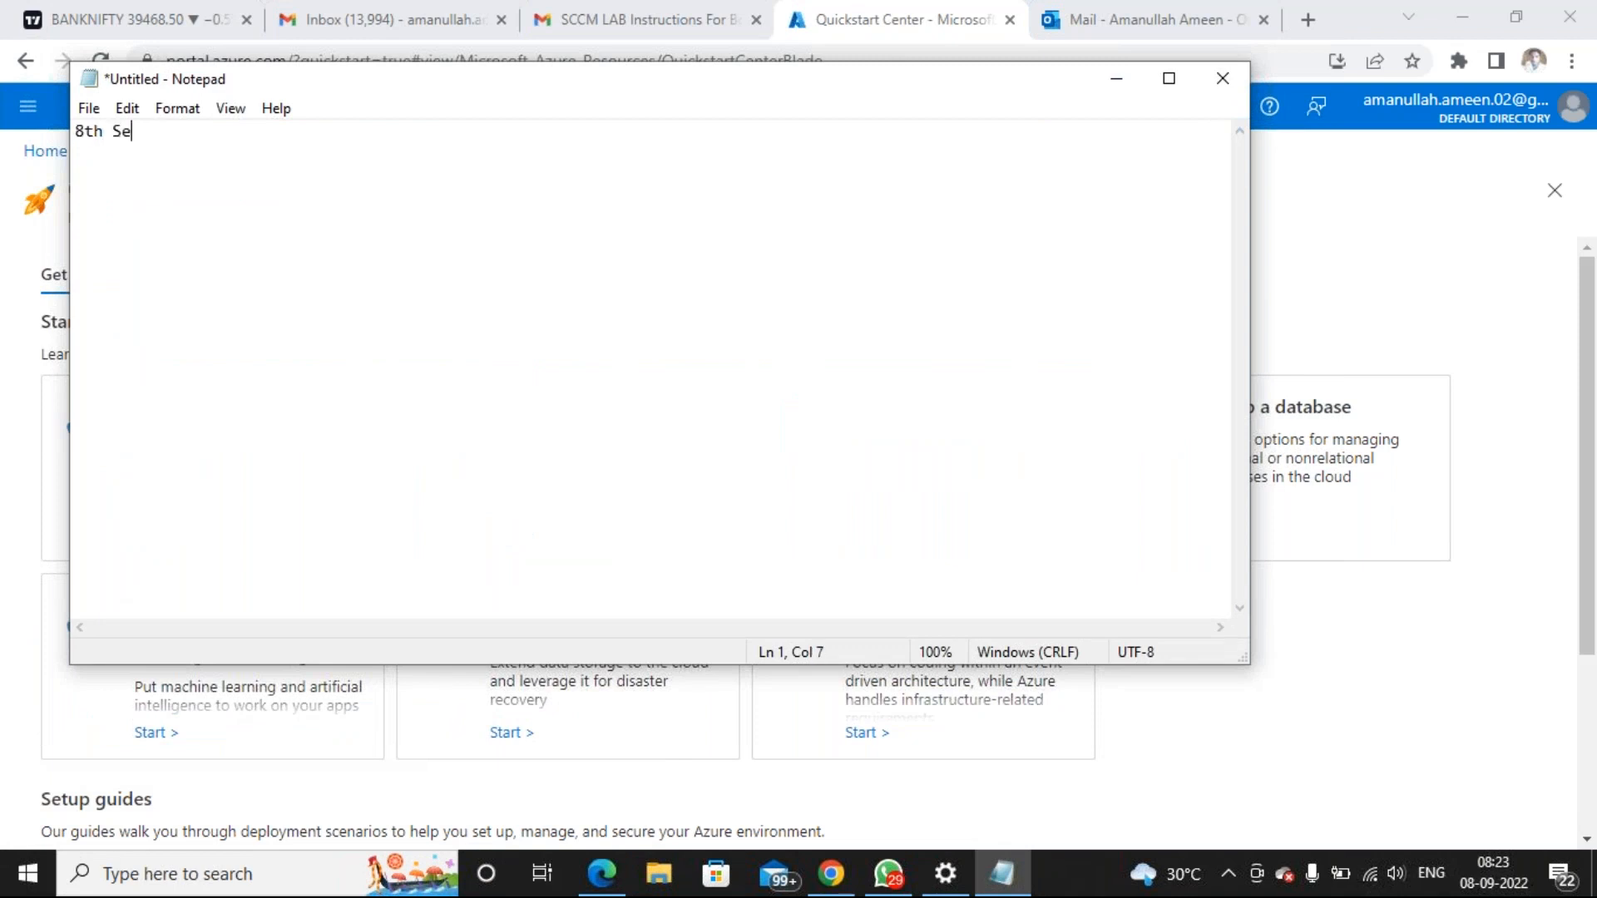
text(pt Topics:)
key(Return)
text(1. Azure )
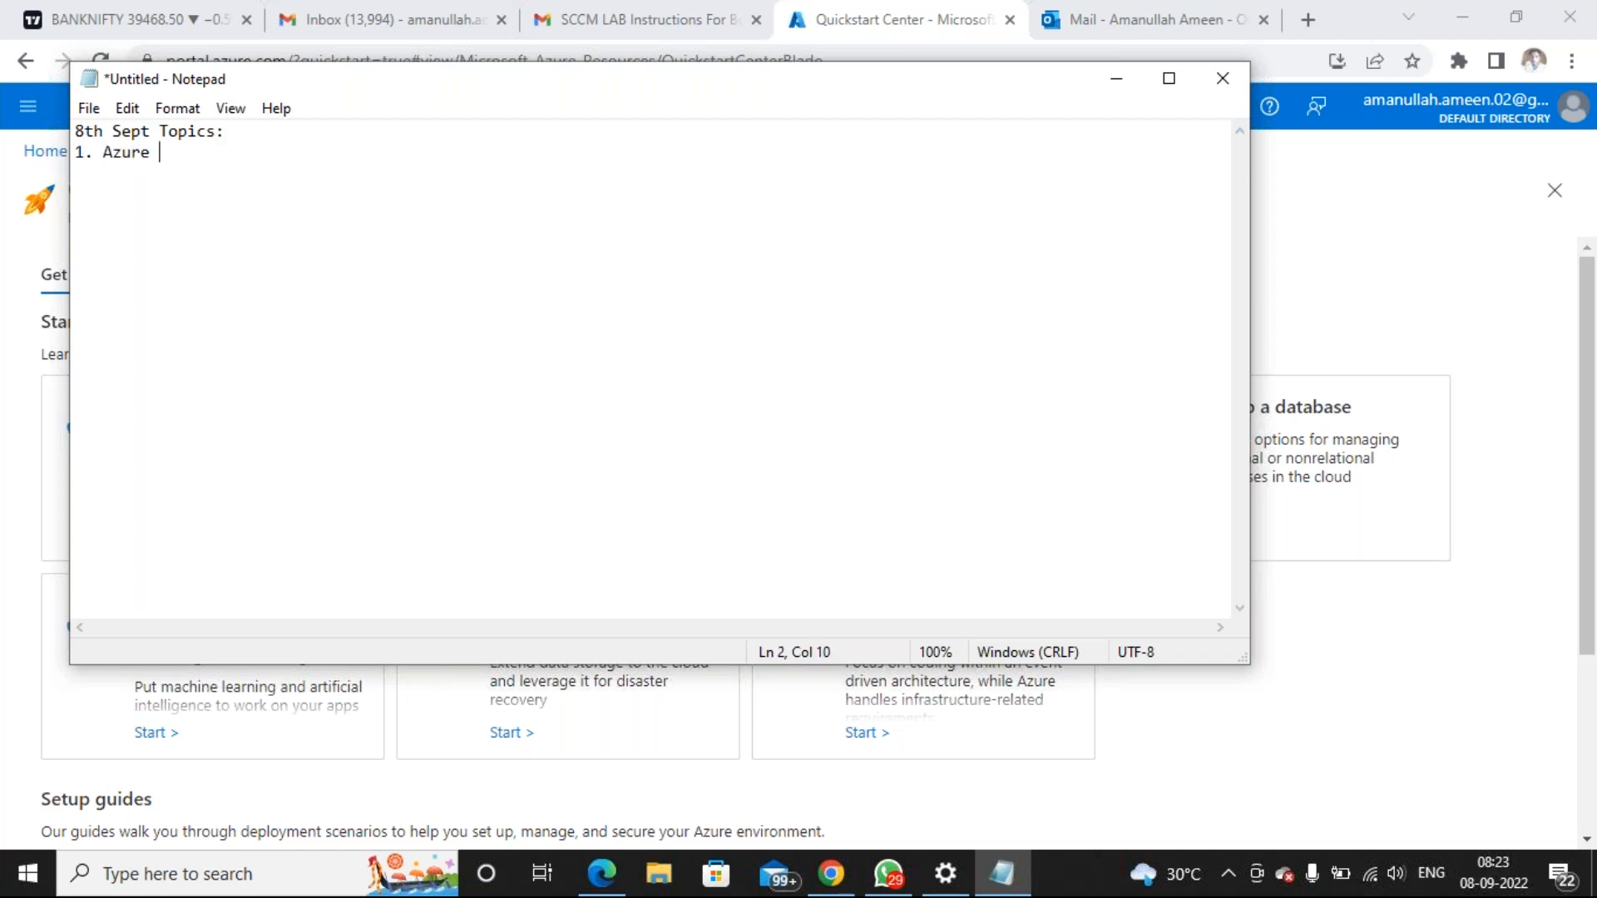
text(Over)
text(view )
text(2)
Add the line 'Azure Site : portal.azure.com' and copy the portal.azure.com address
click(274, 150)
key(Down)
key(Return)
key(Return)
key(Return)
key(Return)
key(Return)
key(Return)
key(Return)
key(Return)
key(Return)
key(Return)
key(Return)
key(Return)
key(Return)
text(Azure Site)
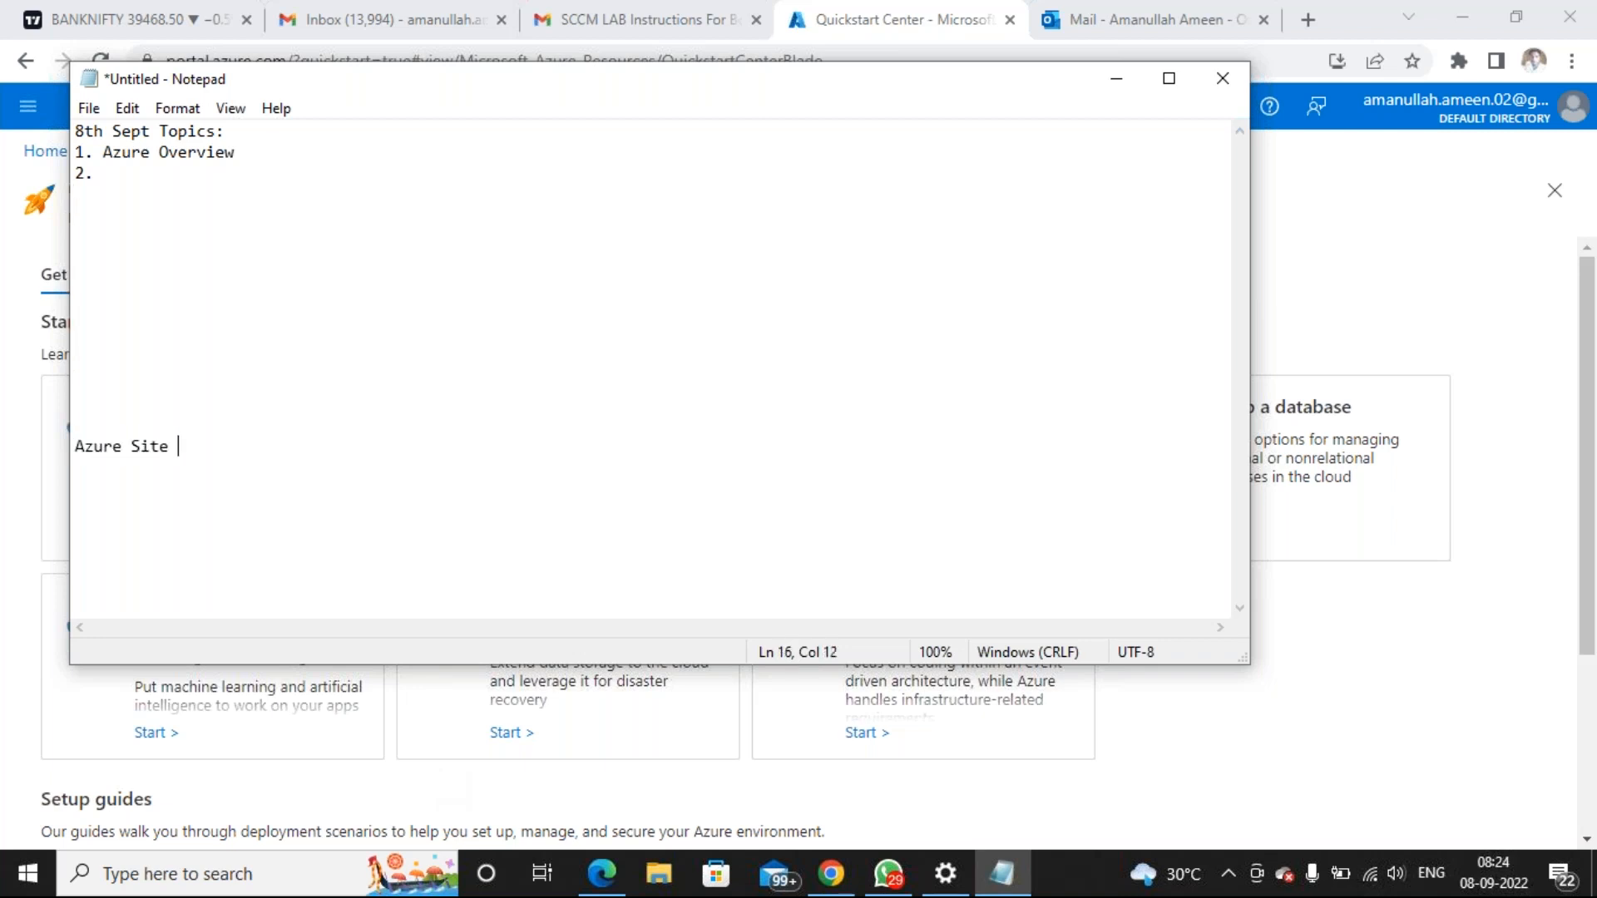
text( : portal.azure.com)
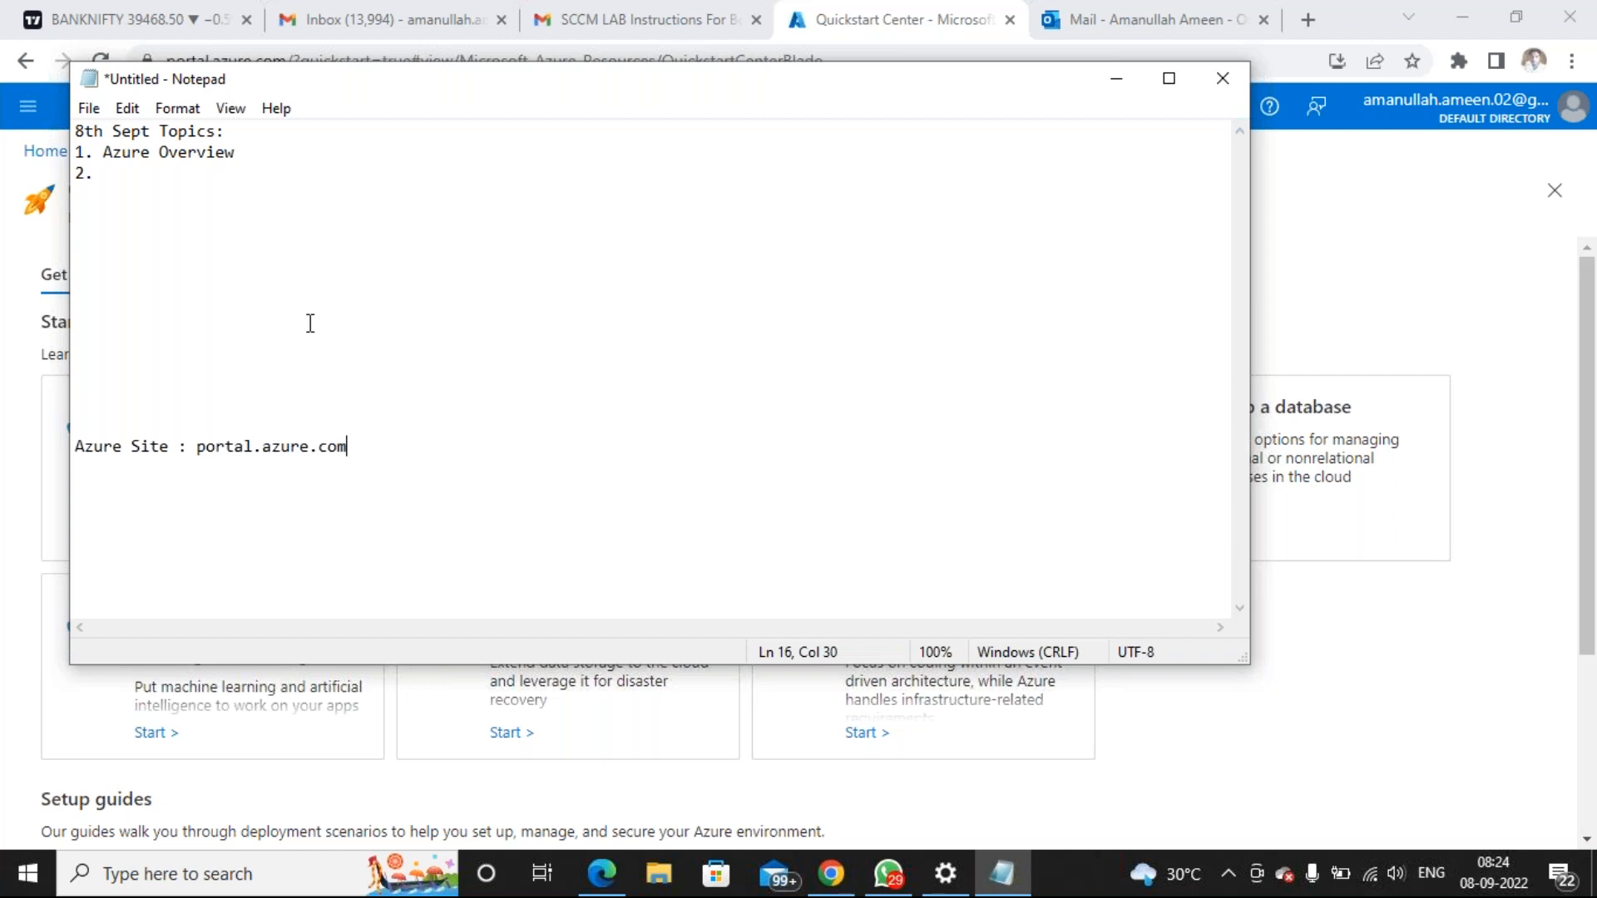
drag(351, 446, 198, 447)
right_click(223, 447)
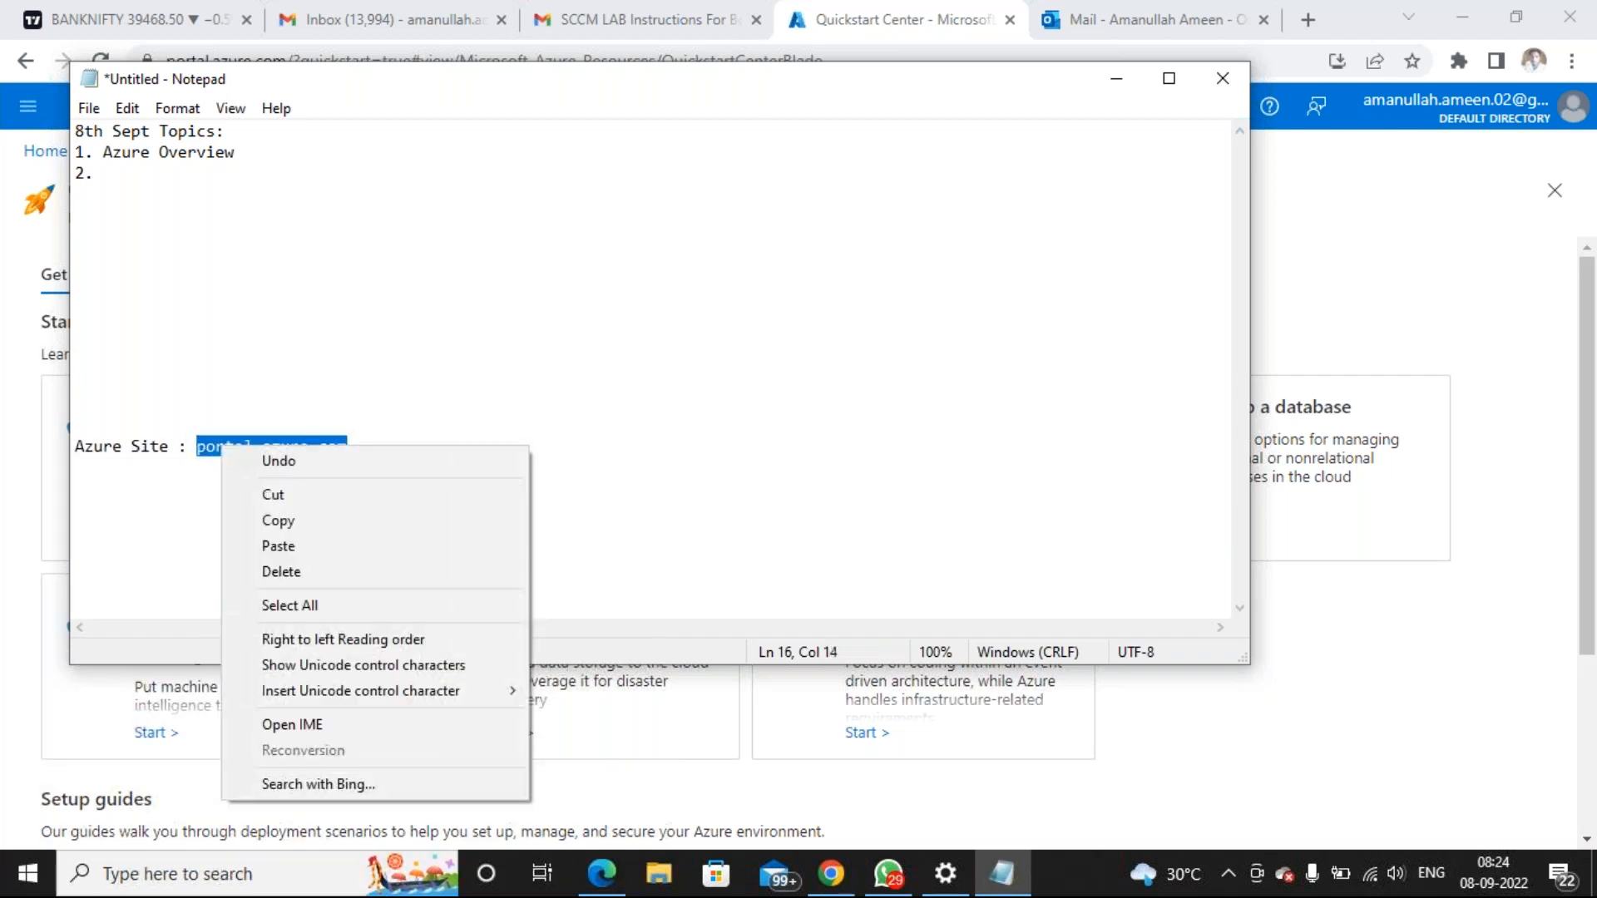
click(297, 526)
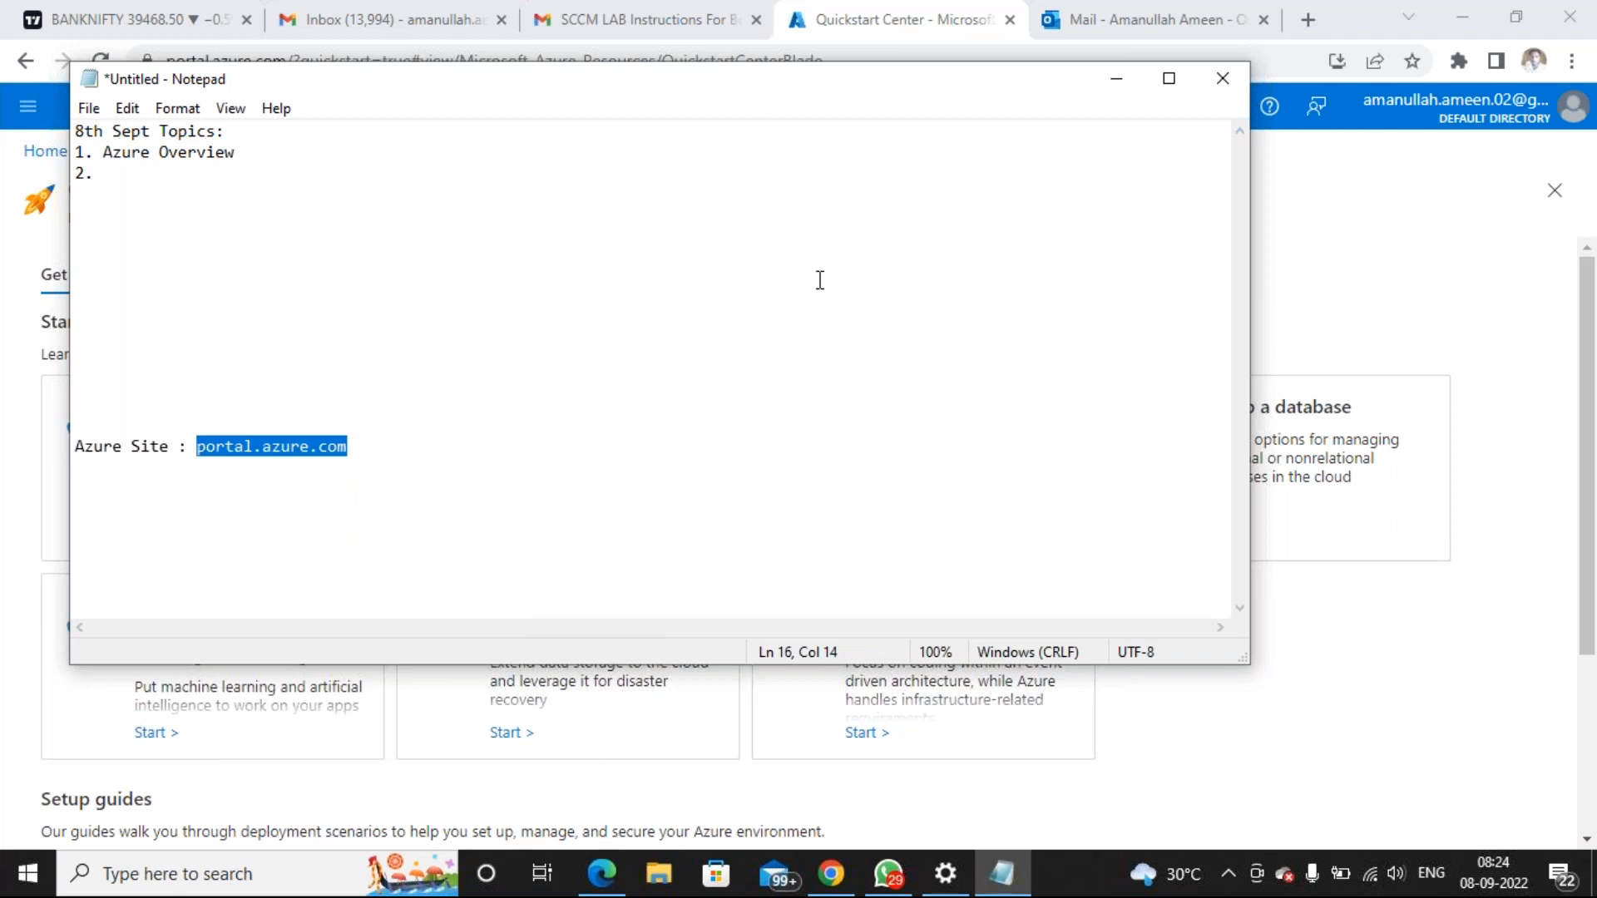
click(1397, 203)
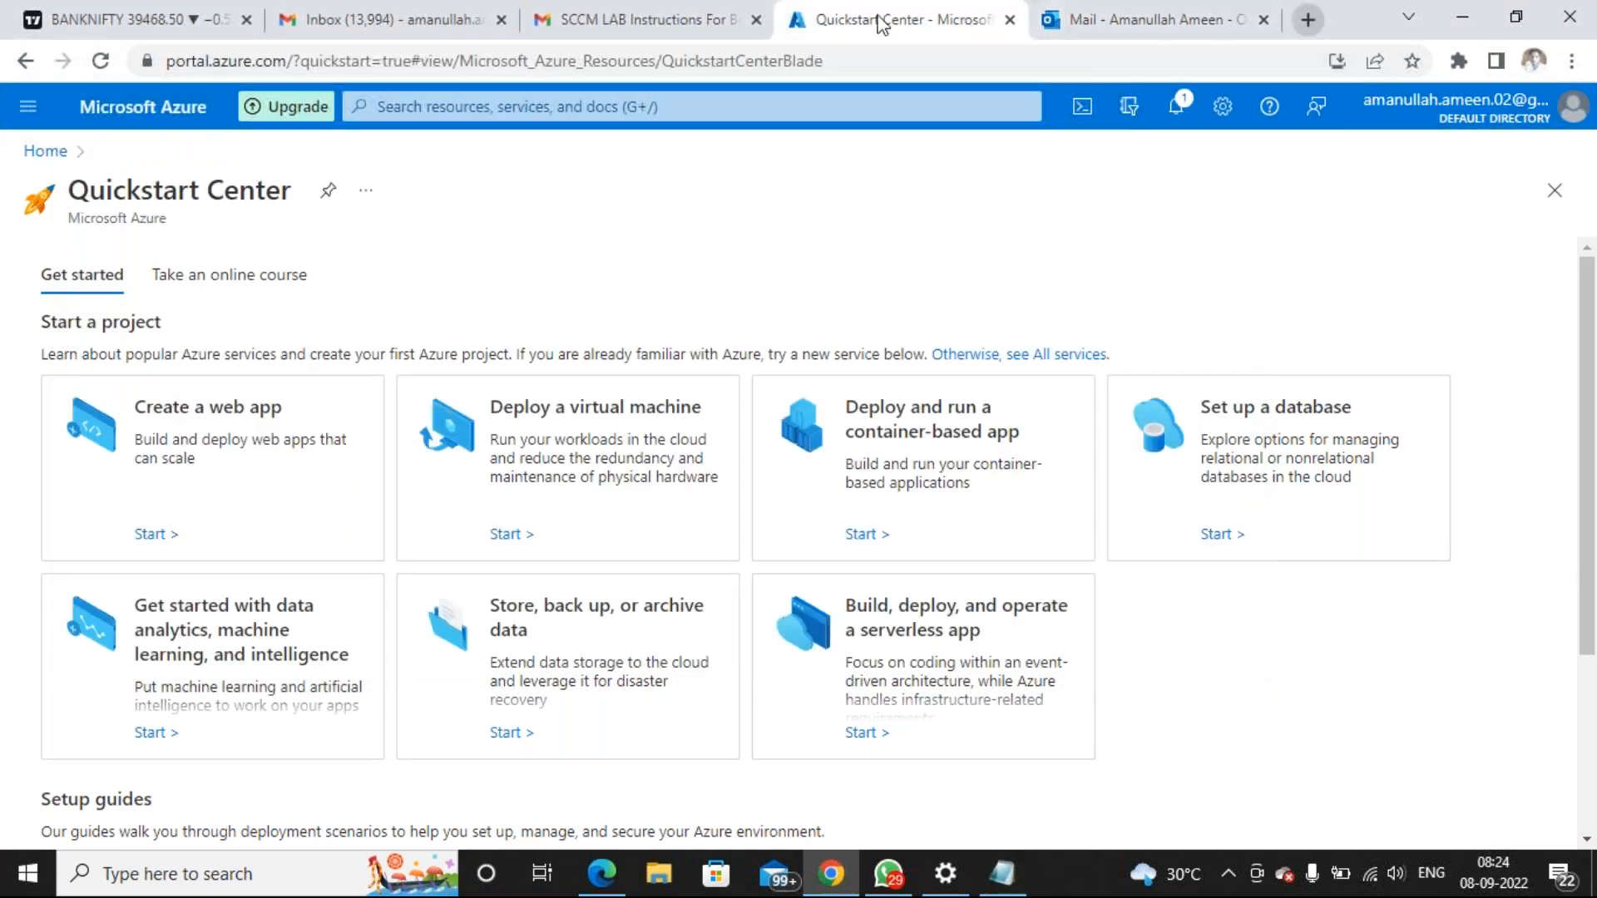
Close the Quickstart Center tab and open a fresh new tab
click(1010, 20)
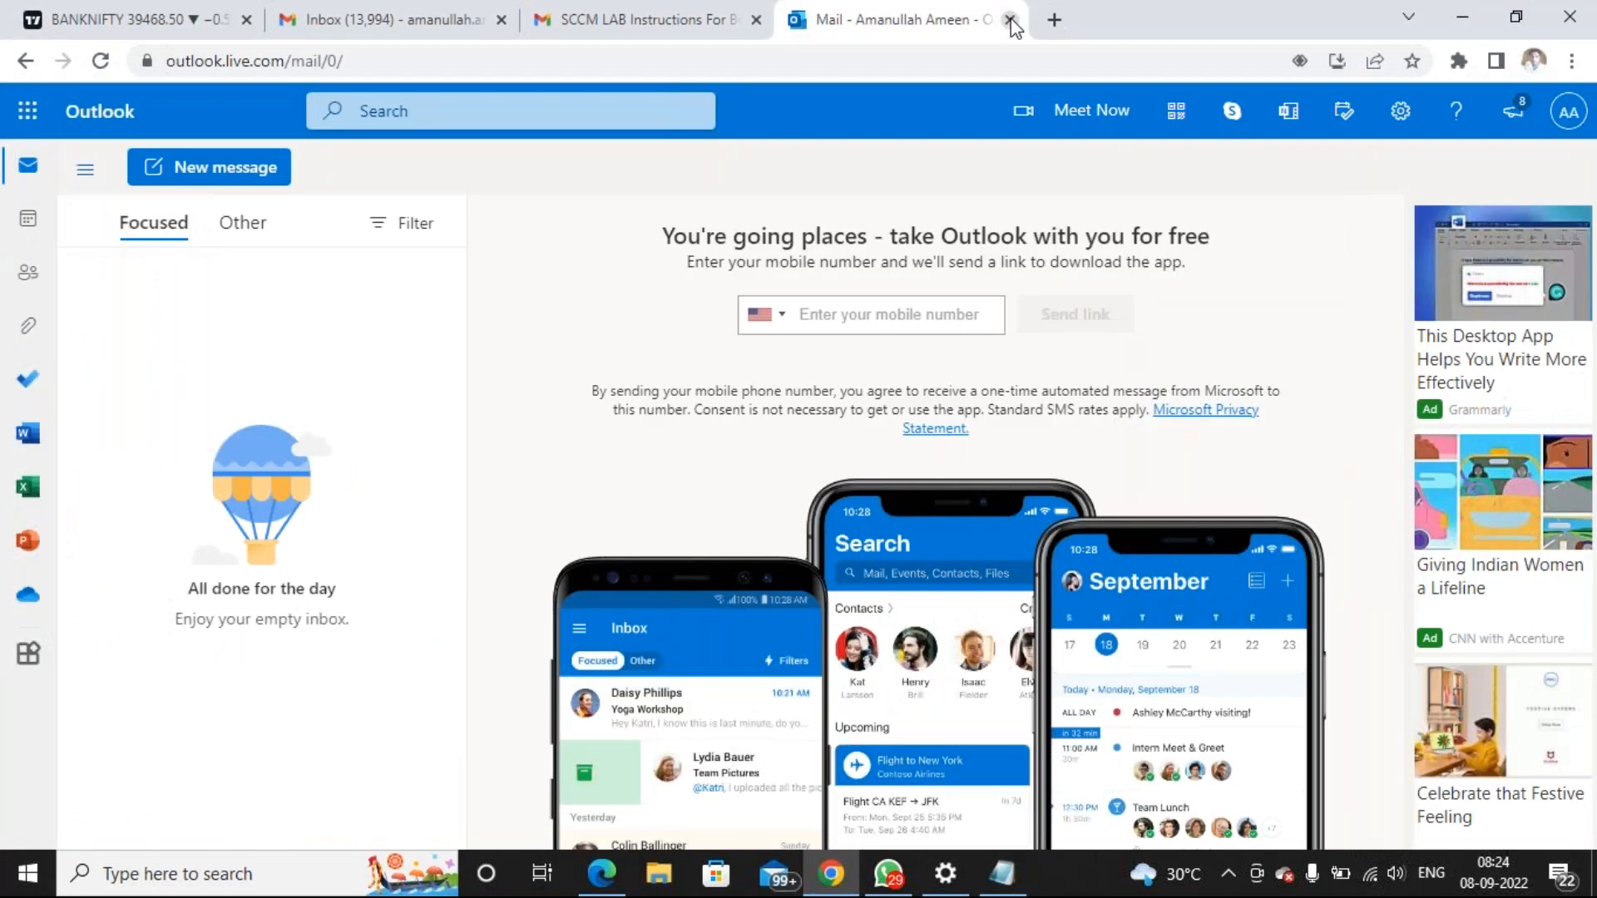
click(1051, 19)
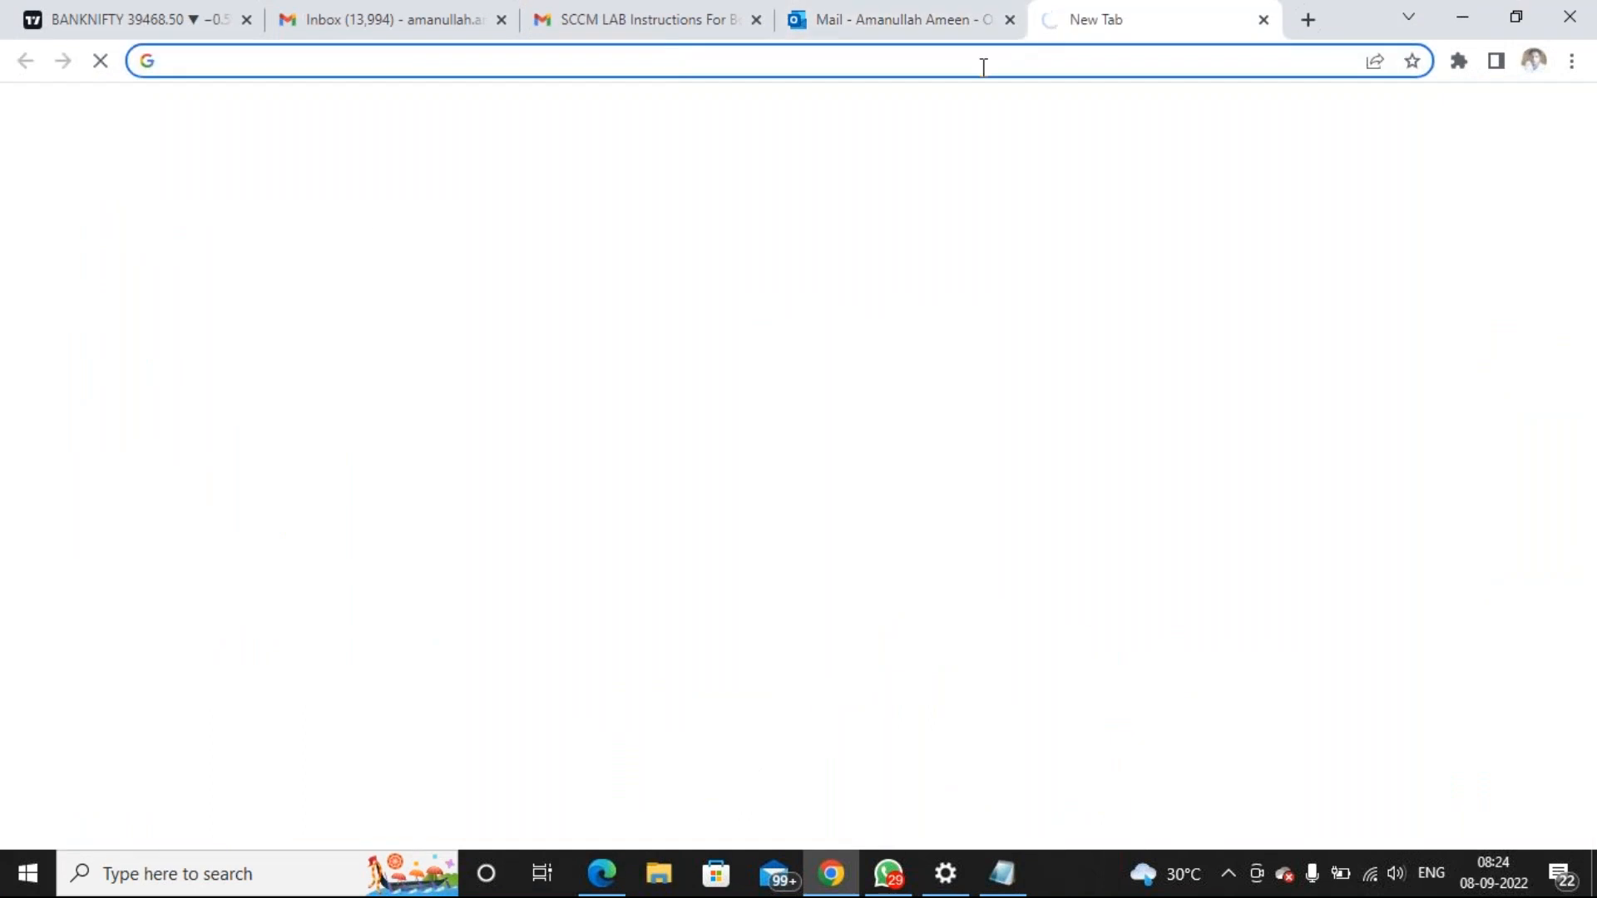
click(956, 61)
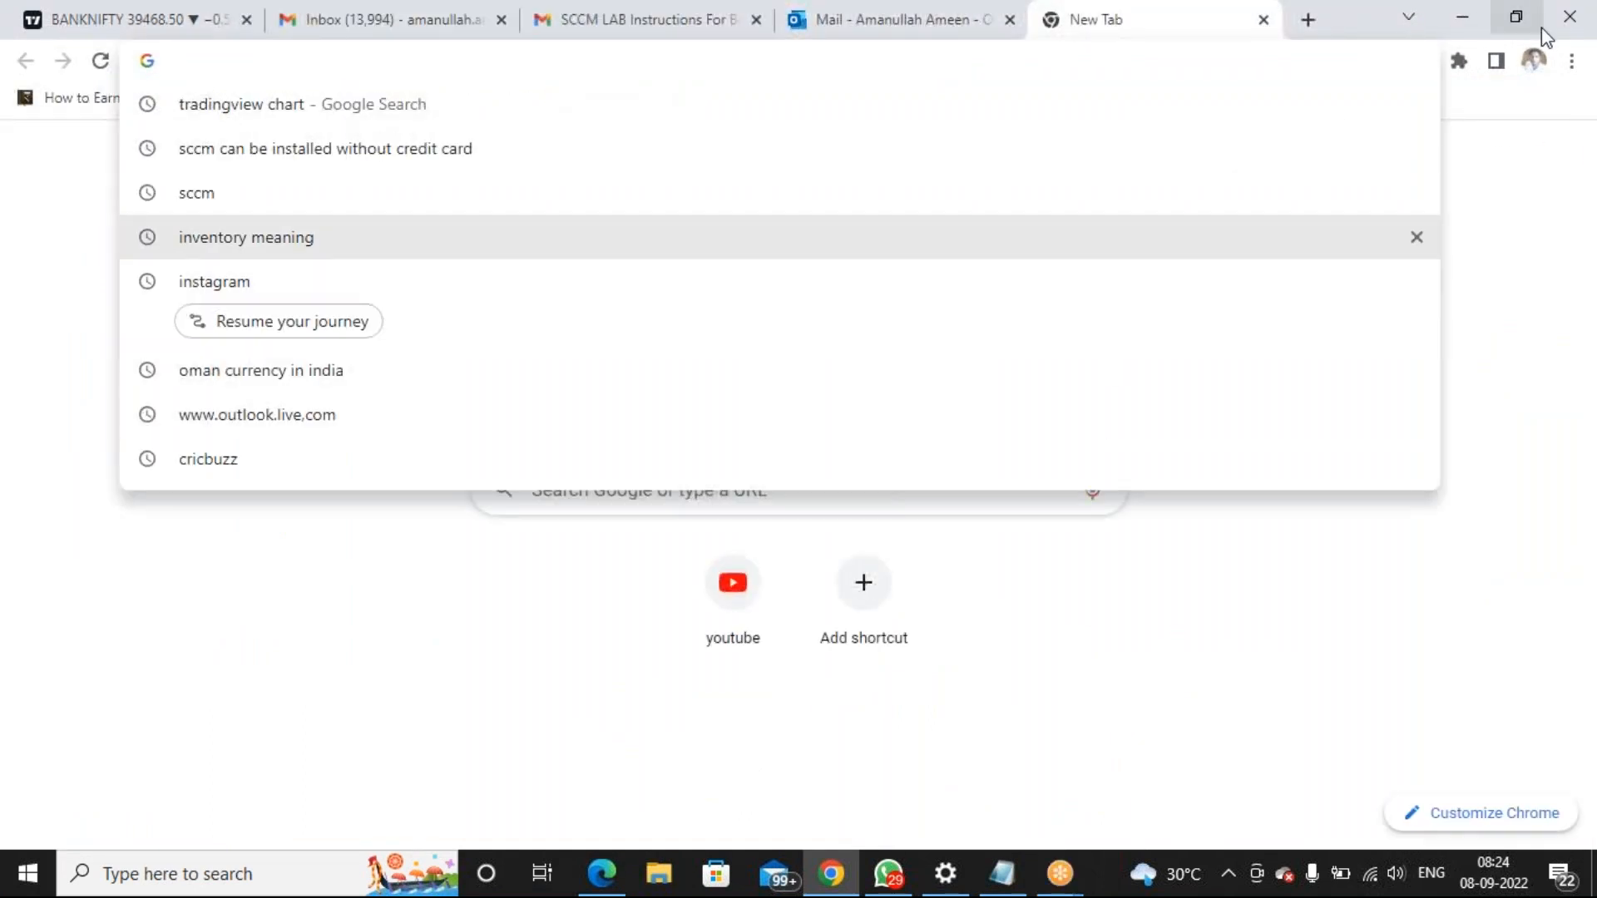
click(1570, 65)
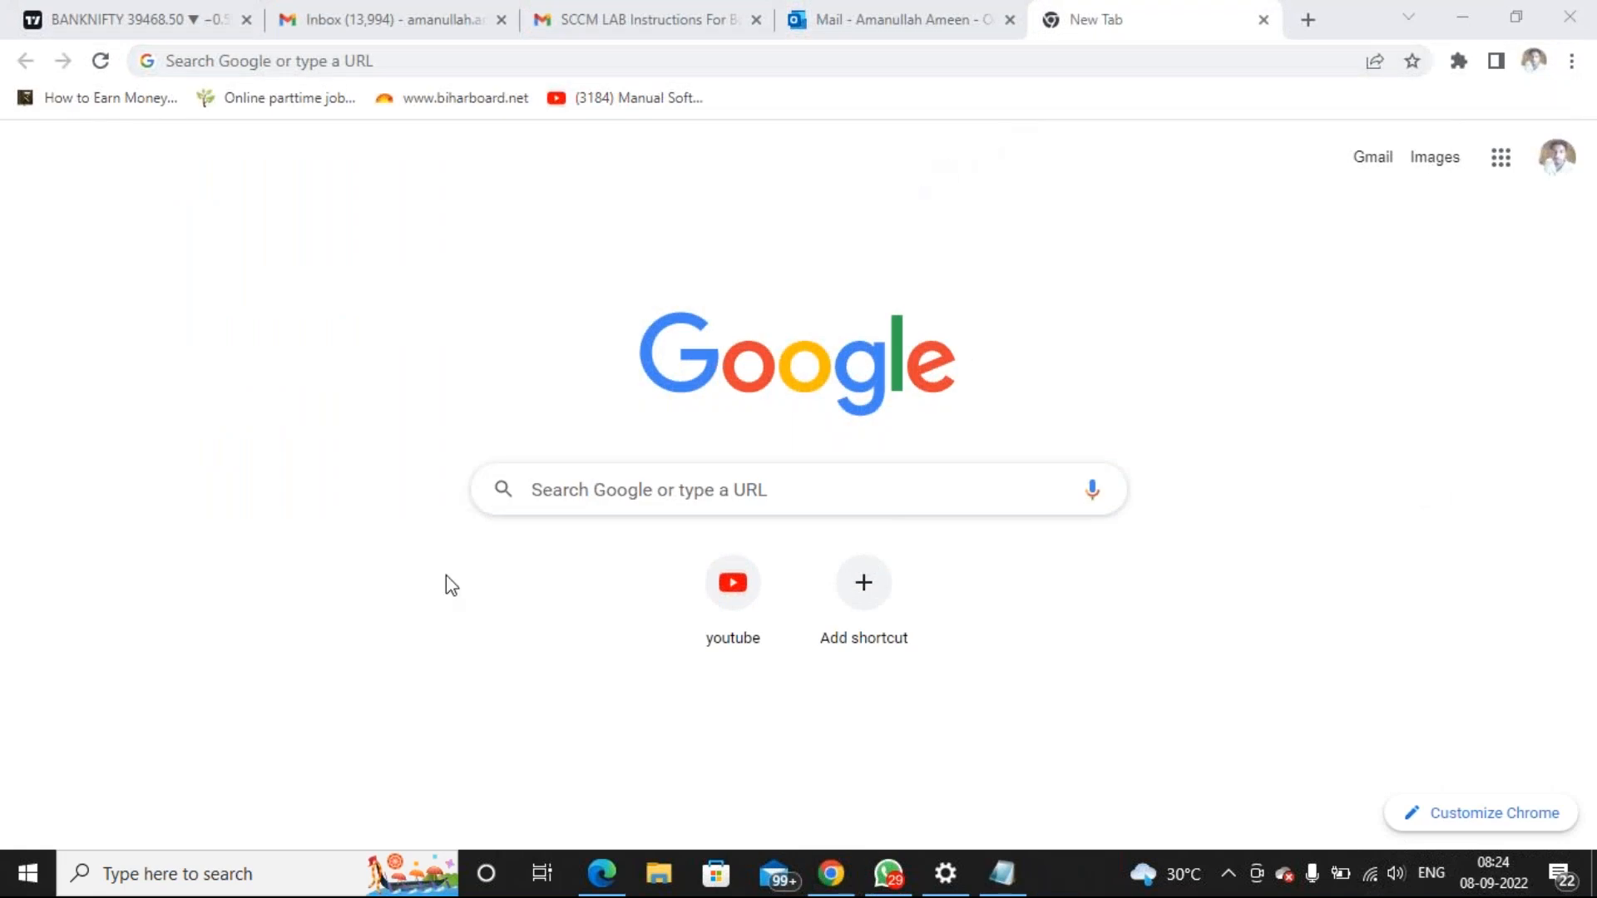
Launch the Snipping Tool and capture a strip of the browser's bookmarks area
click(187, 882)
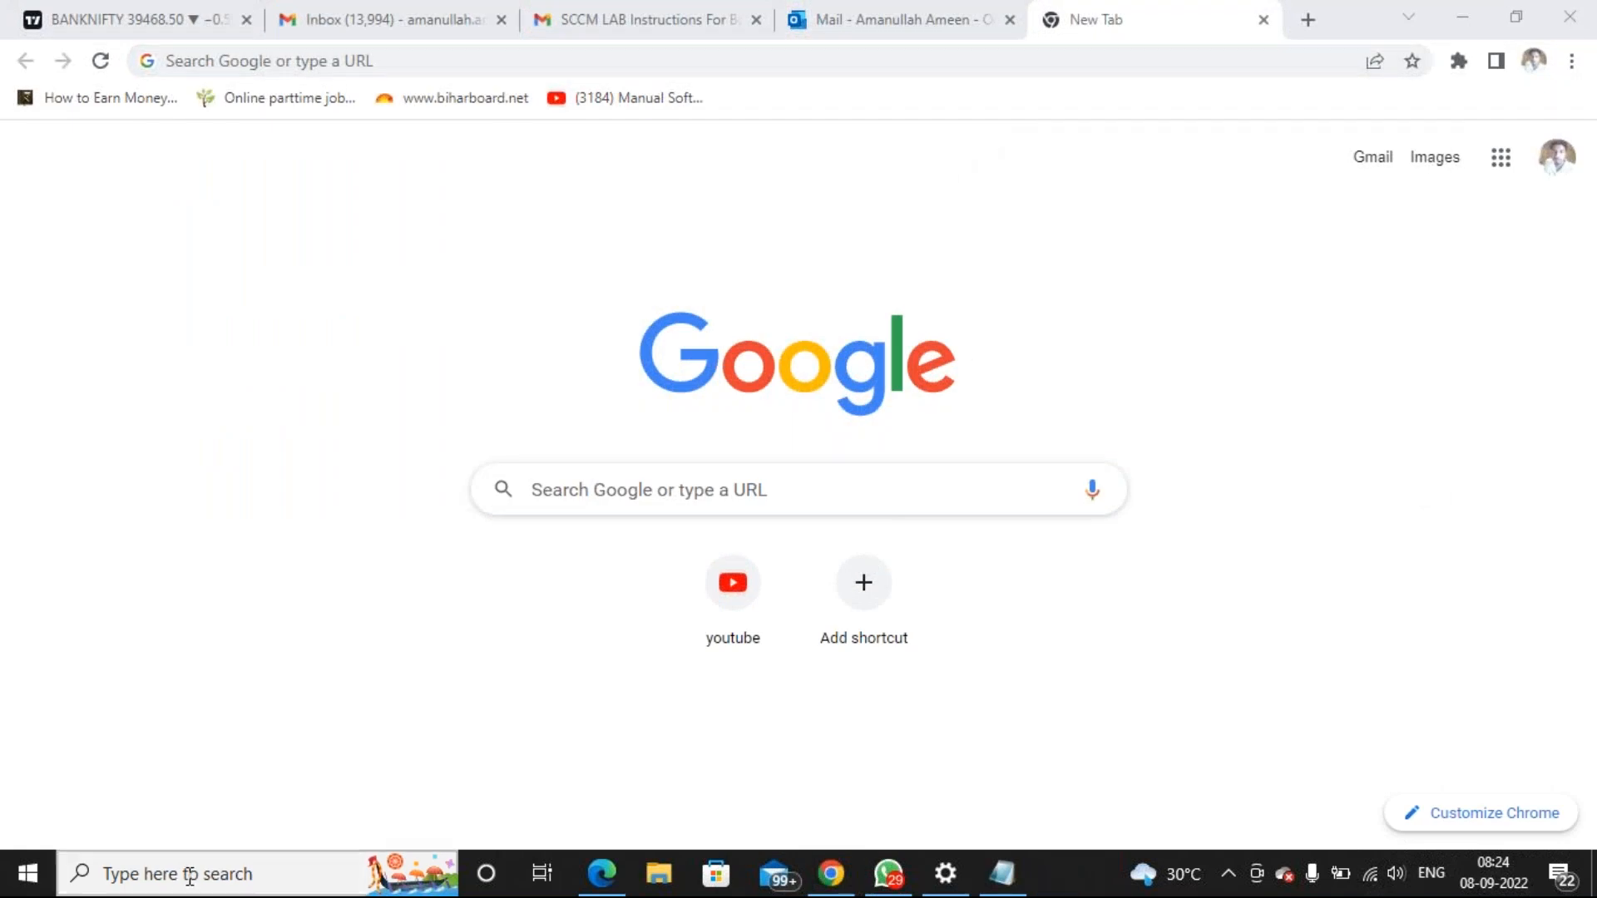
text(sni)
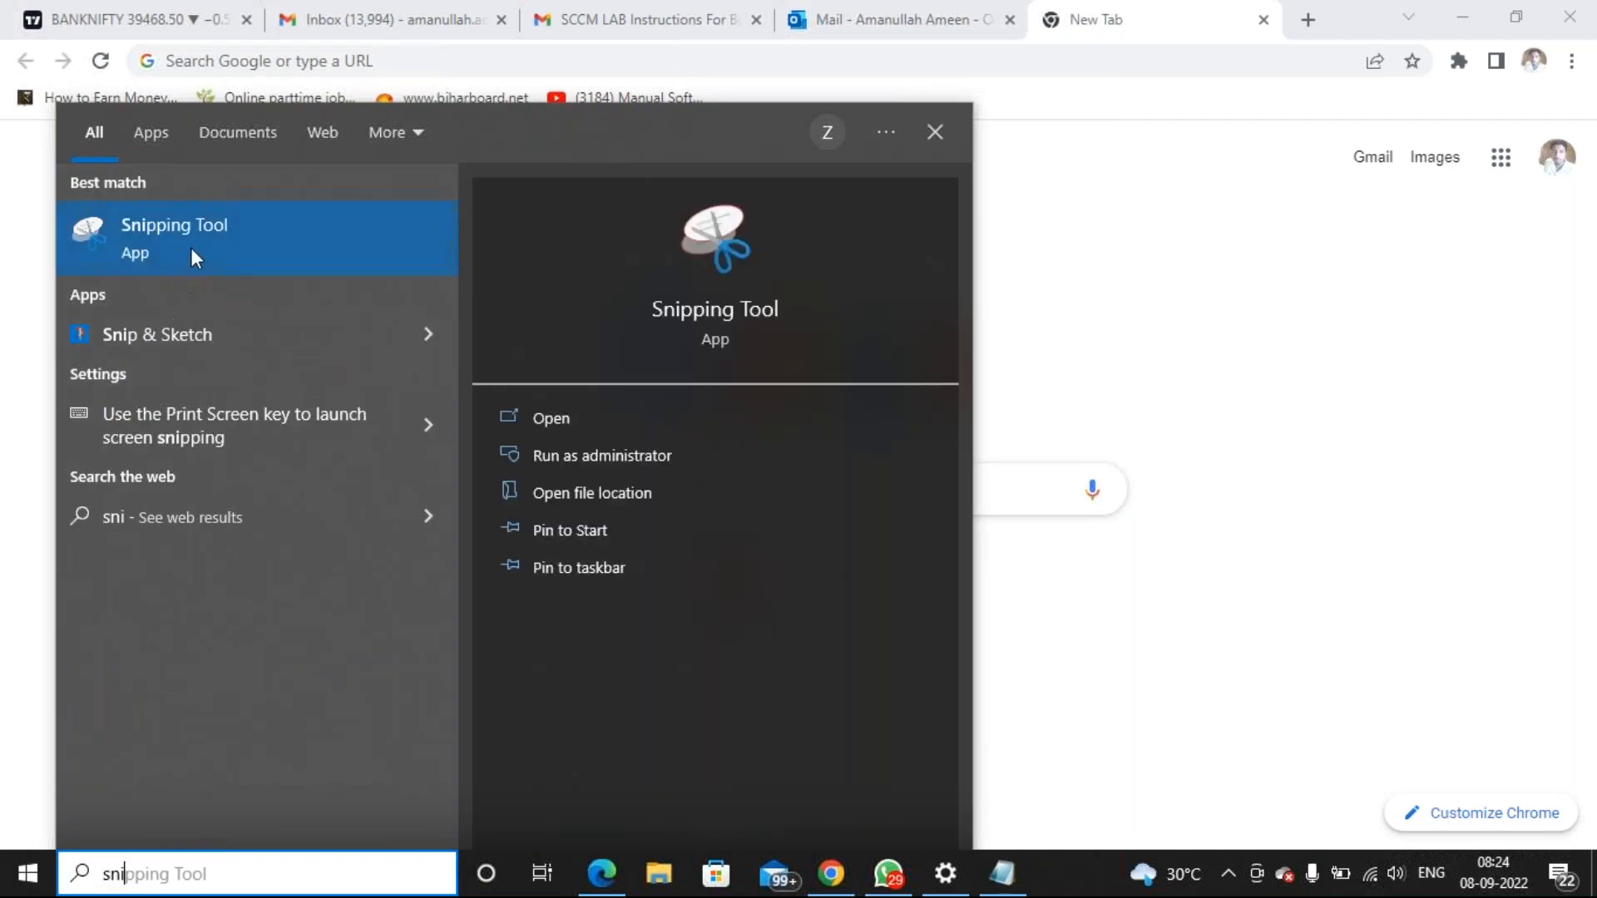
click(191, 247)
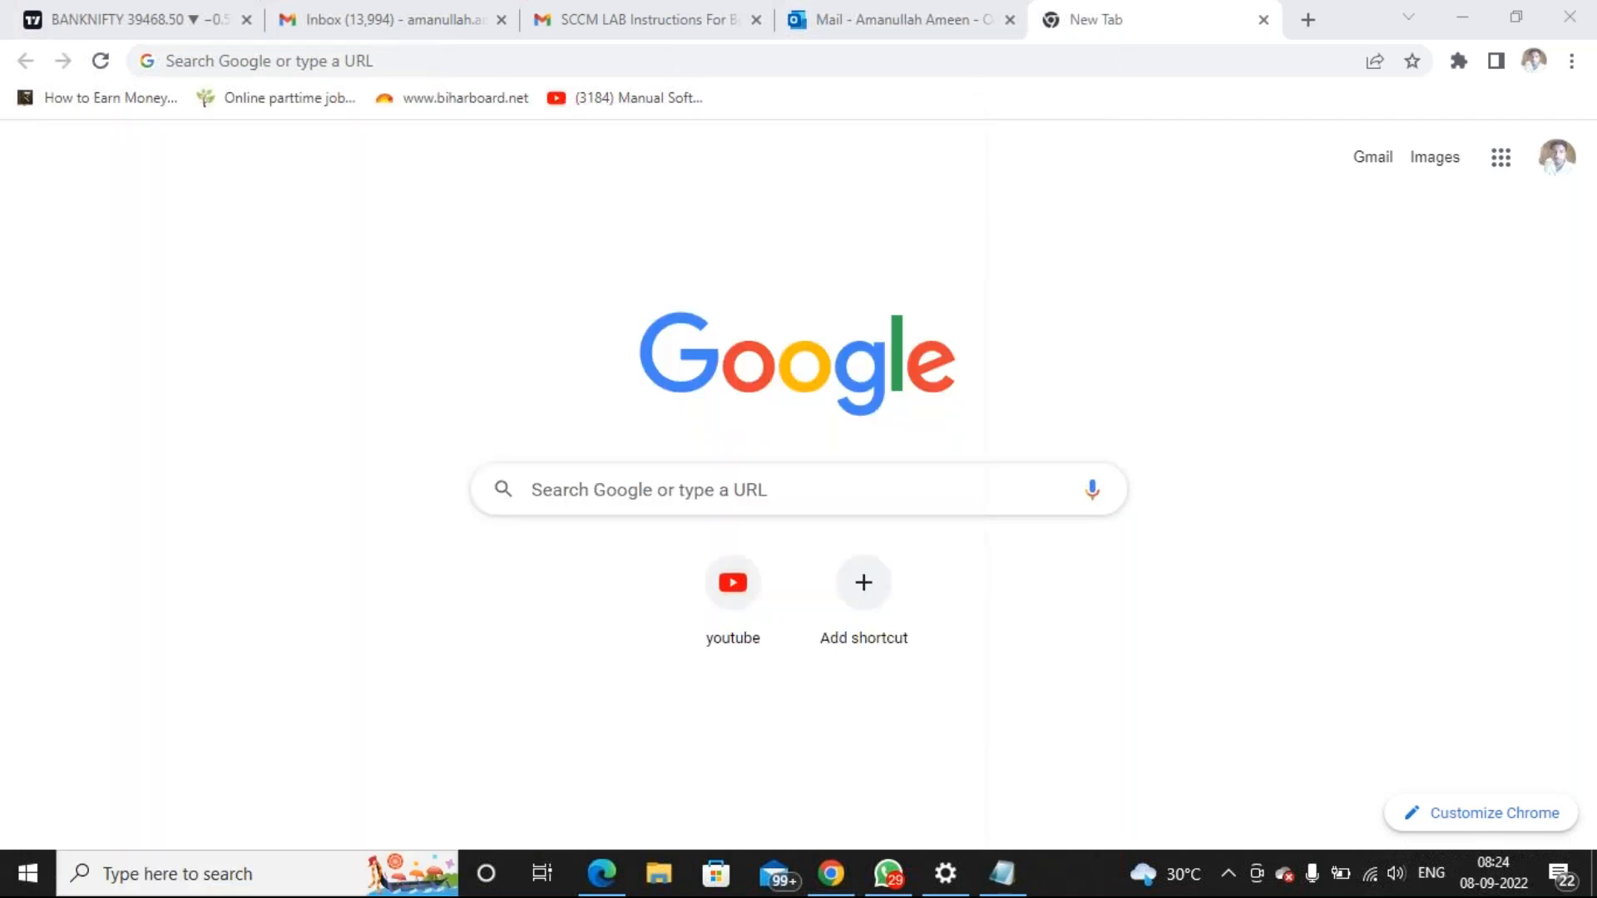
click(660, 285)
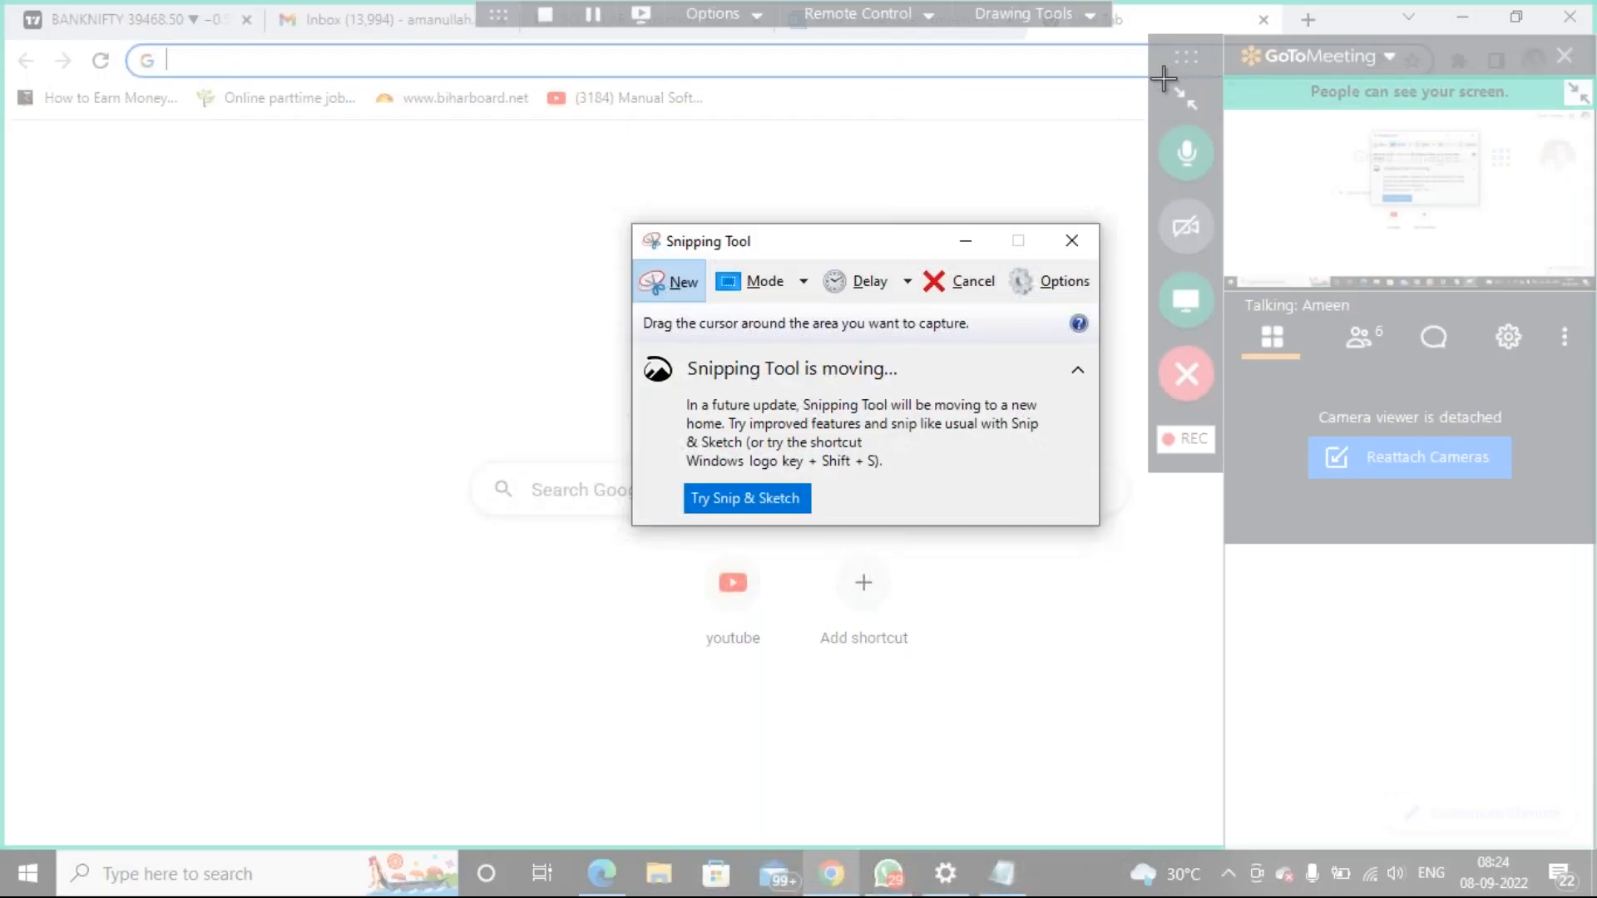
drag(1158, 79, 1203, 119)
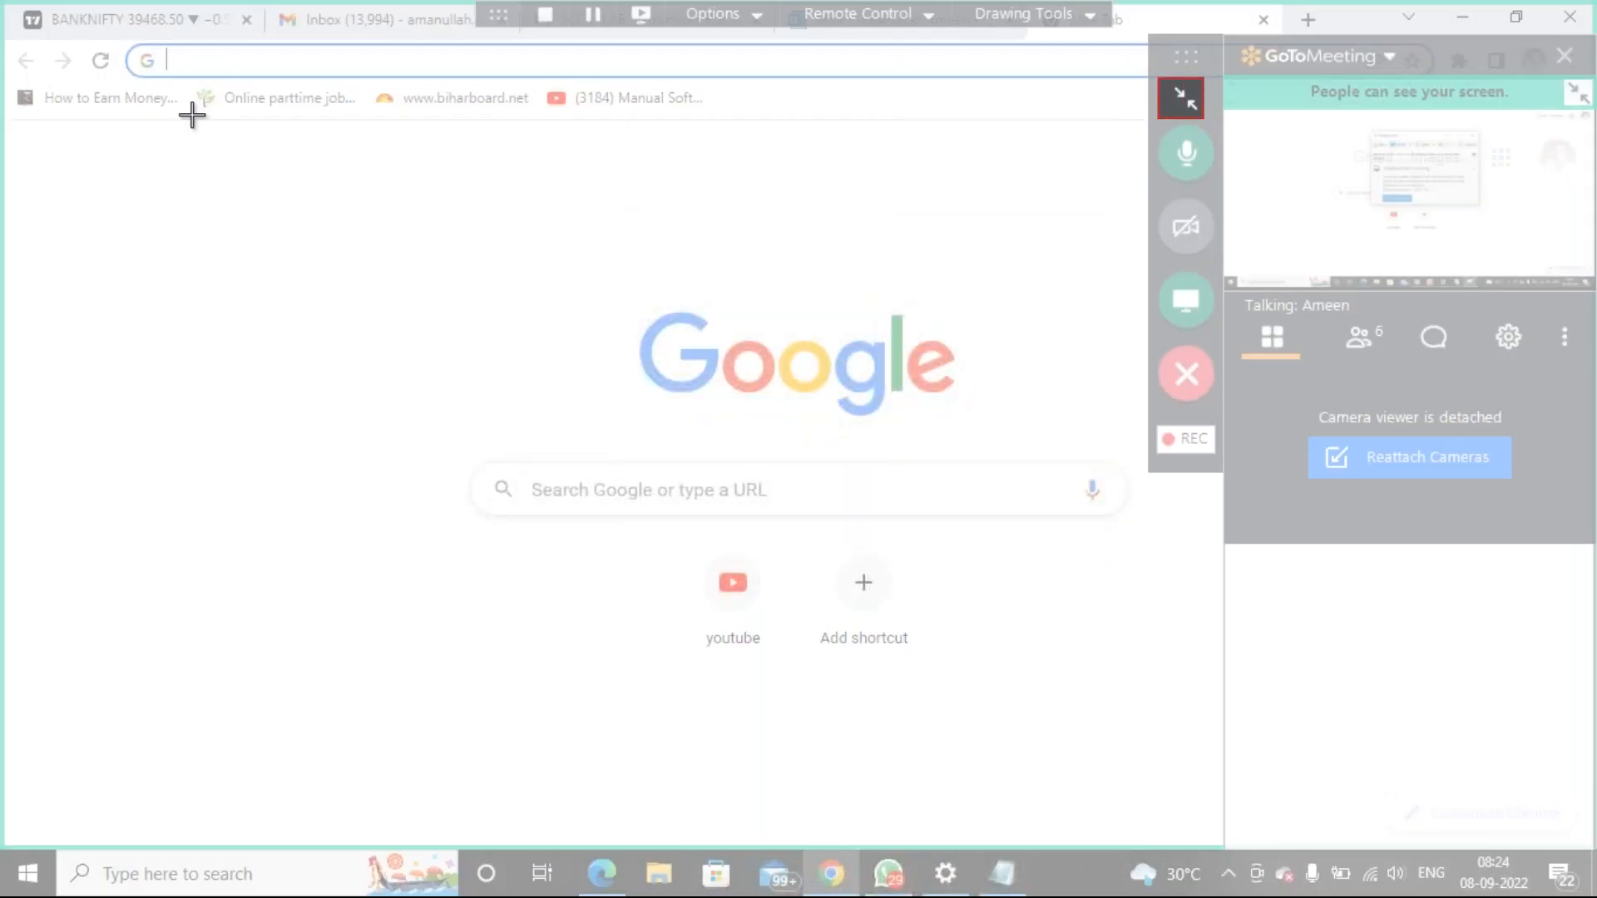
drag(191, 115, 52, 117)
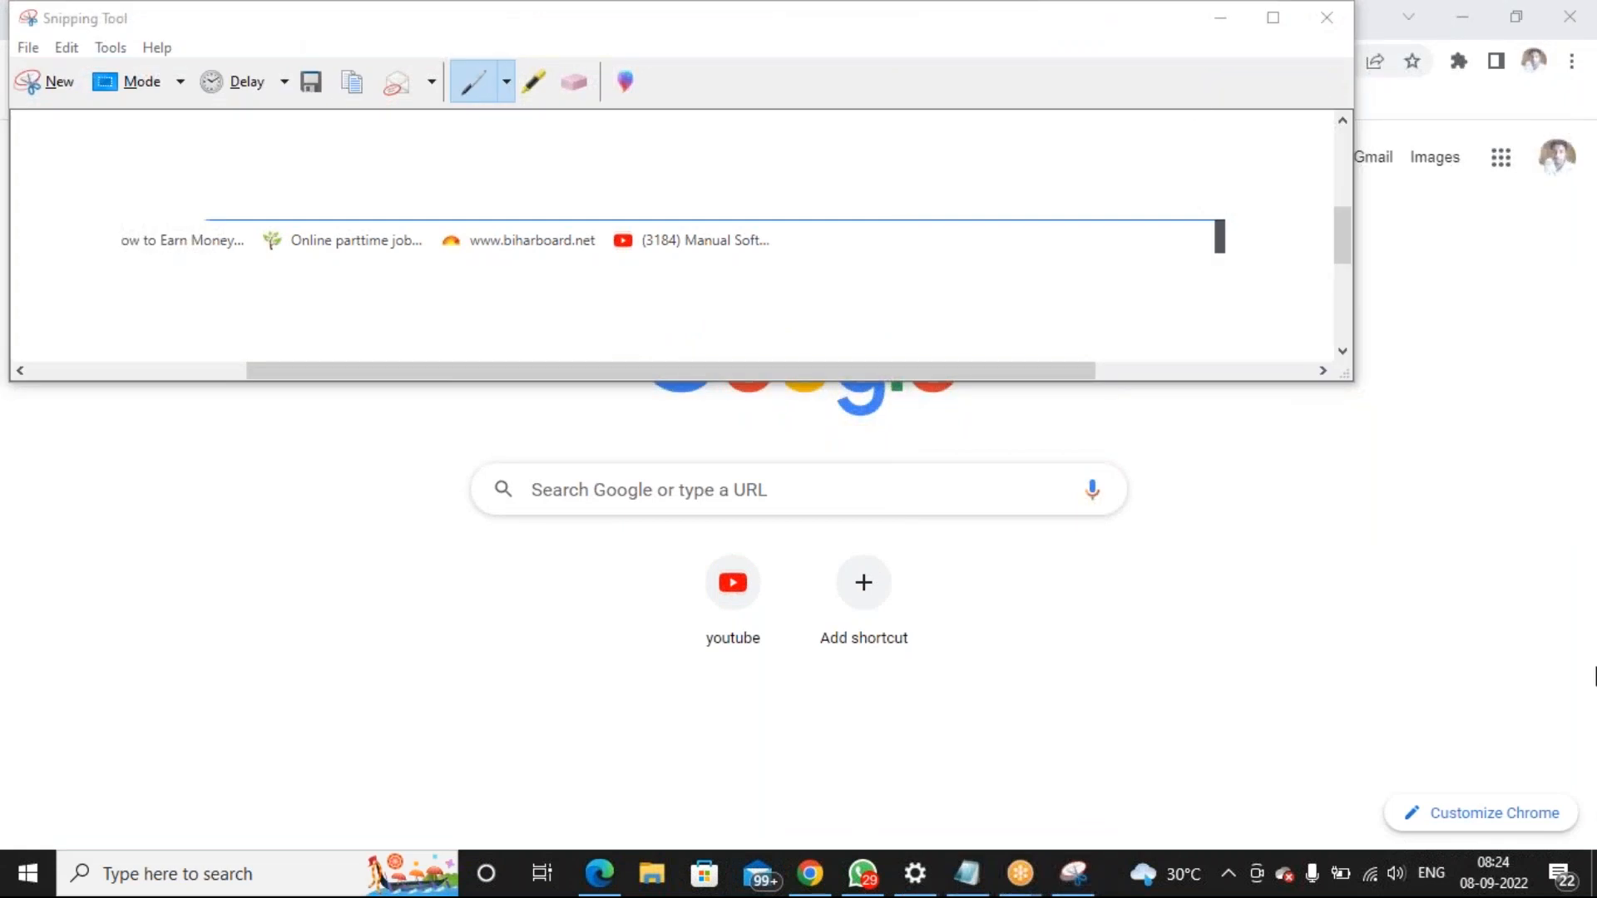
click(1220, 18)
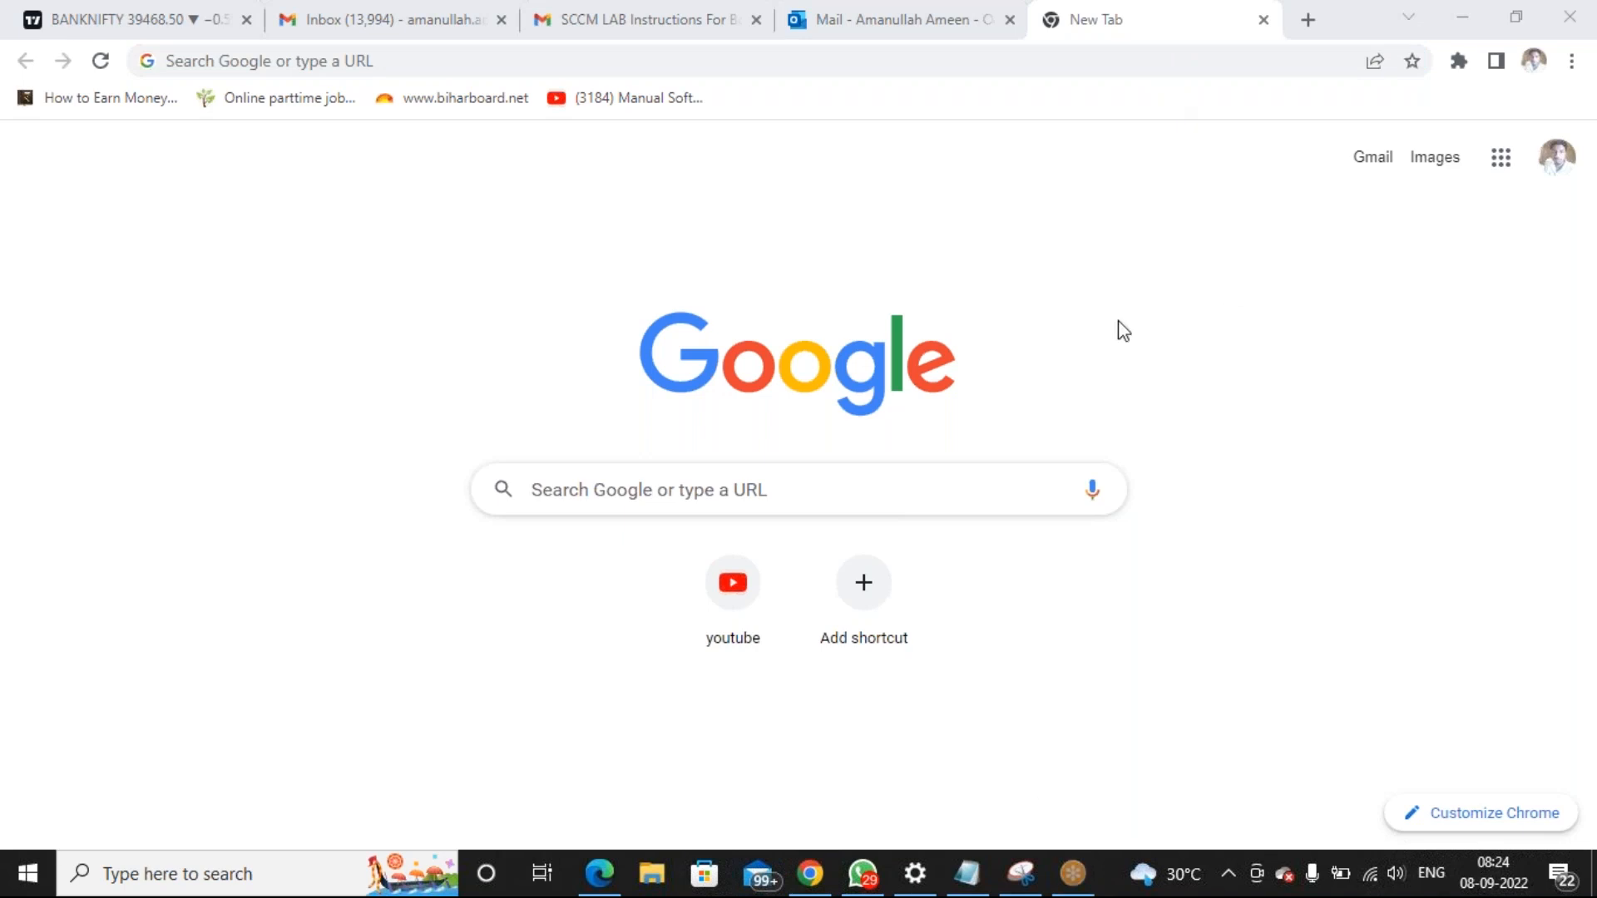
Abandon the pending screen capture and close the Snipping Tool
click(1025, 867)
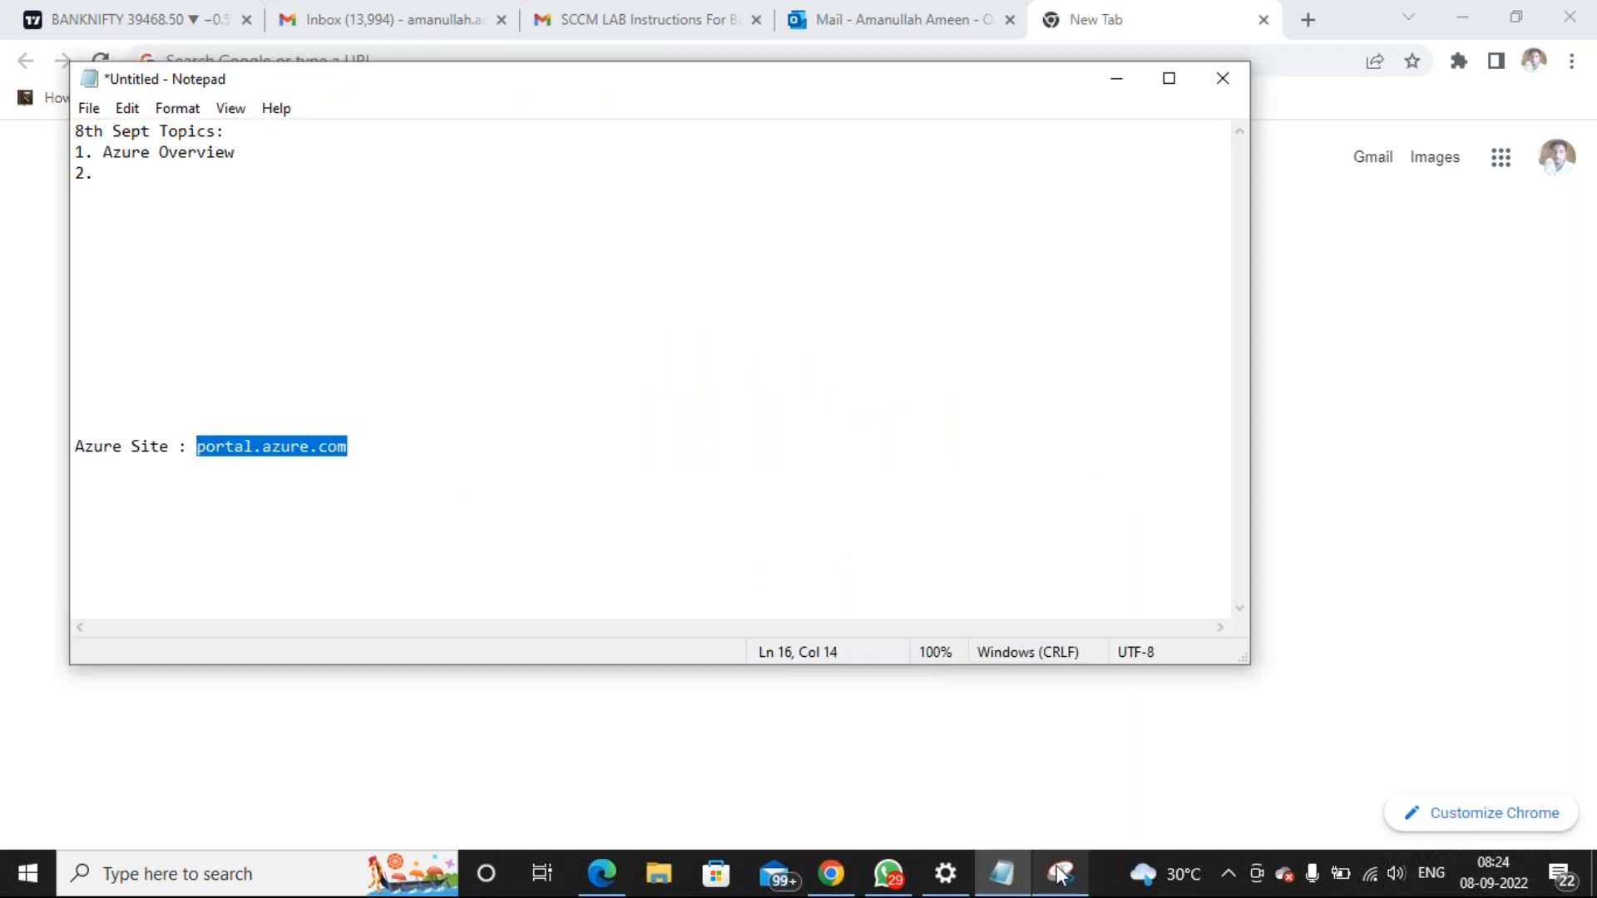
click(1060, 872)
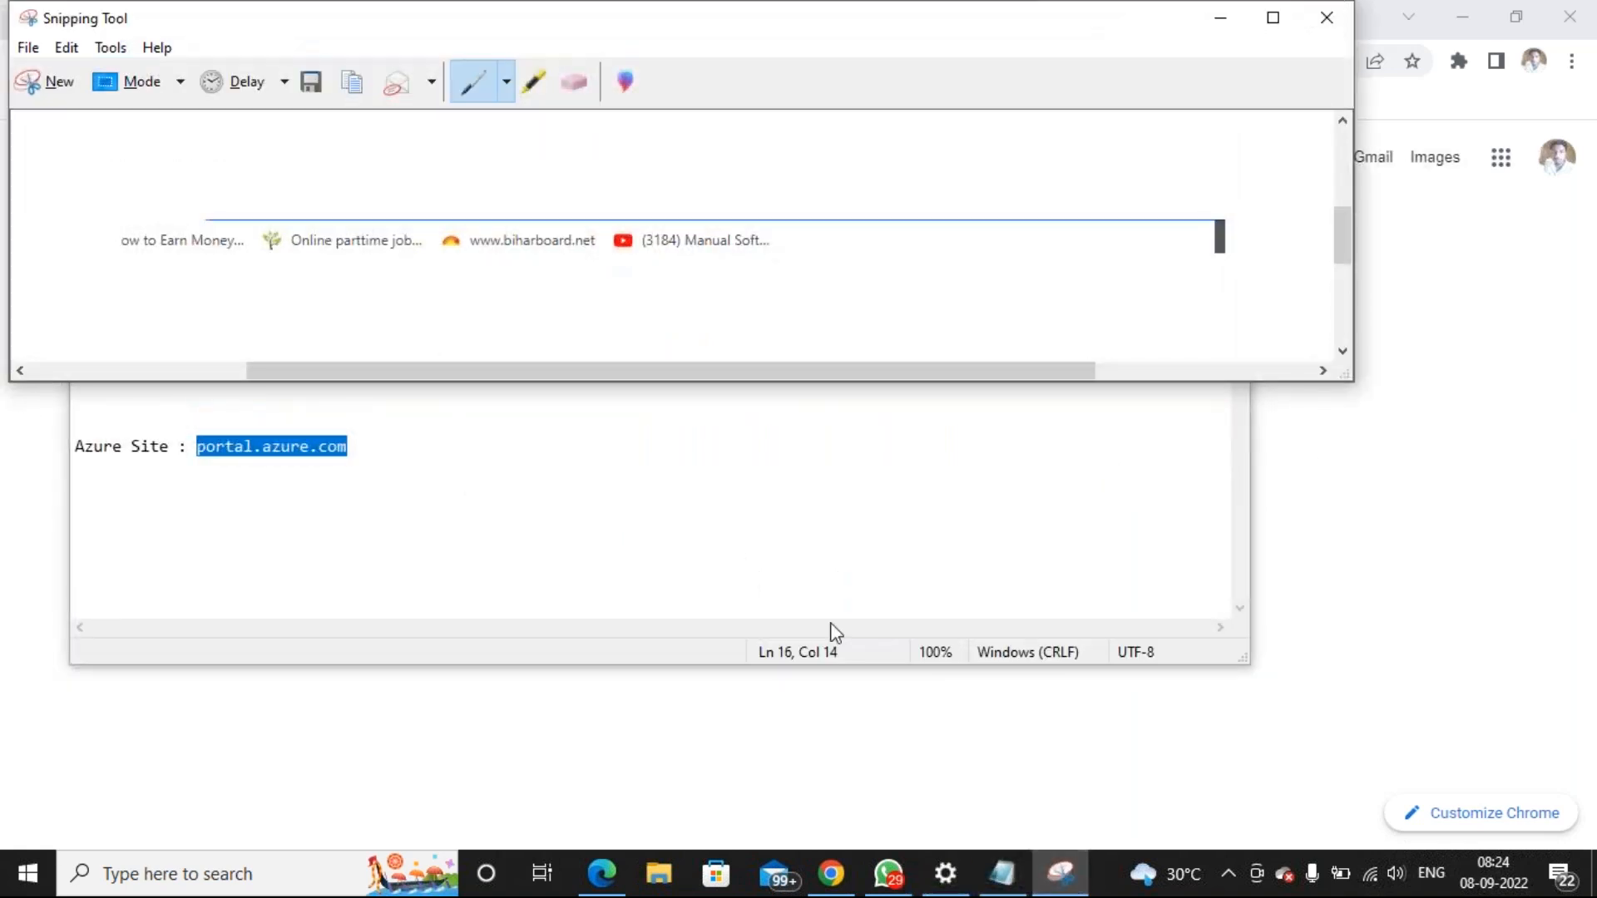
click(52, 80)
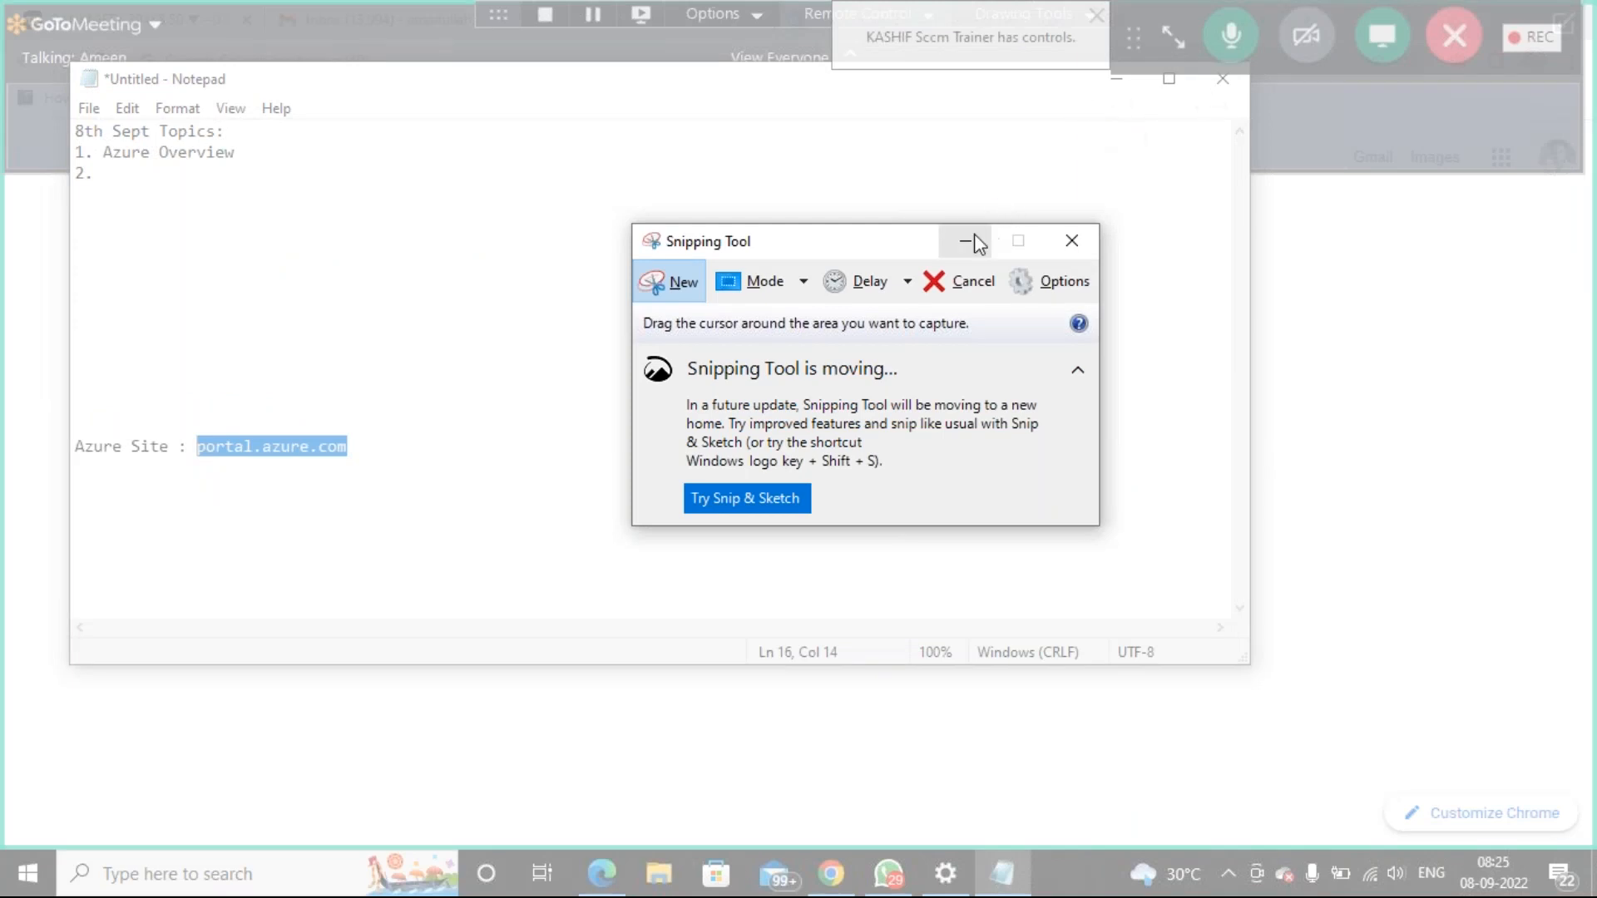
click(673, 279)
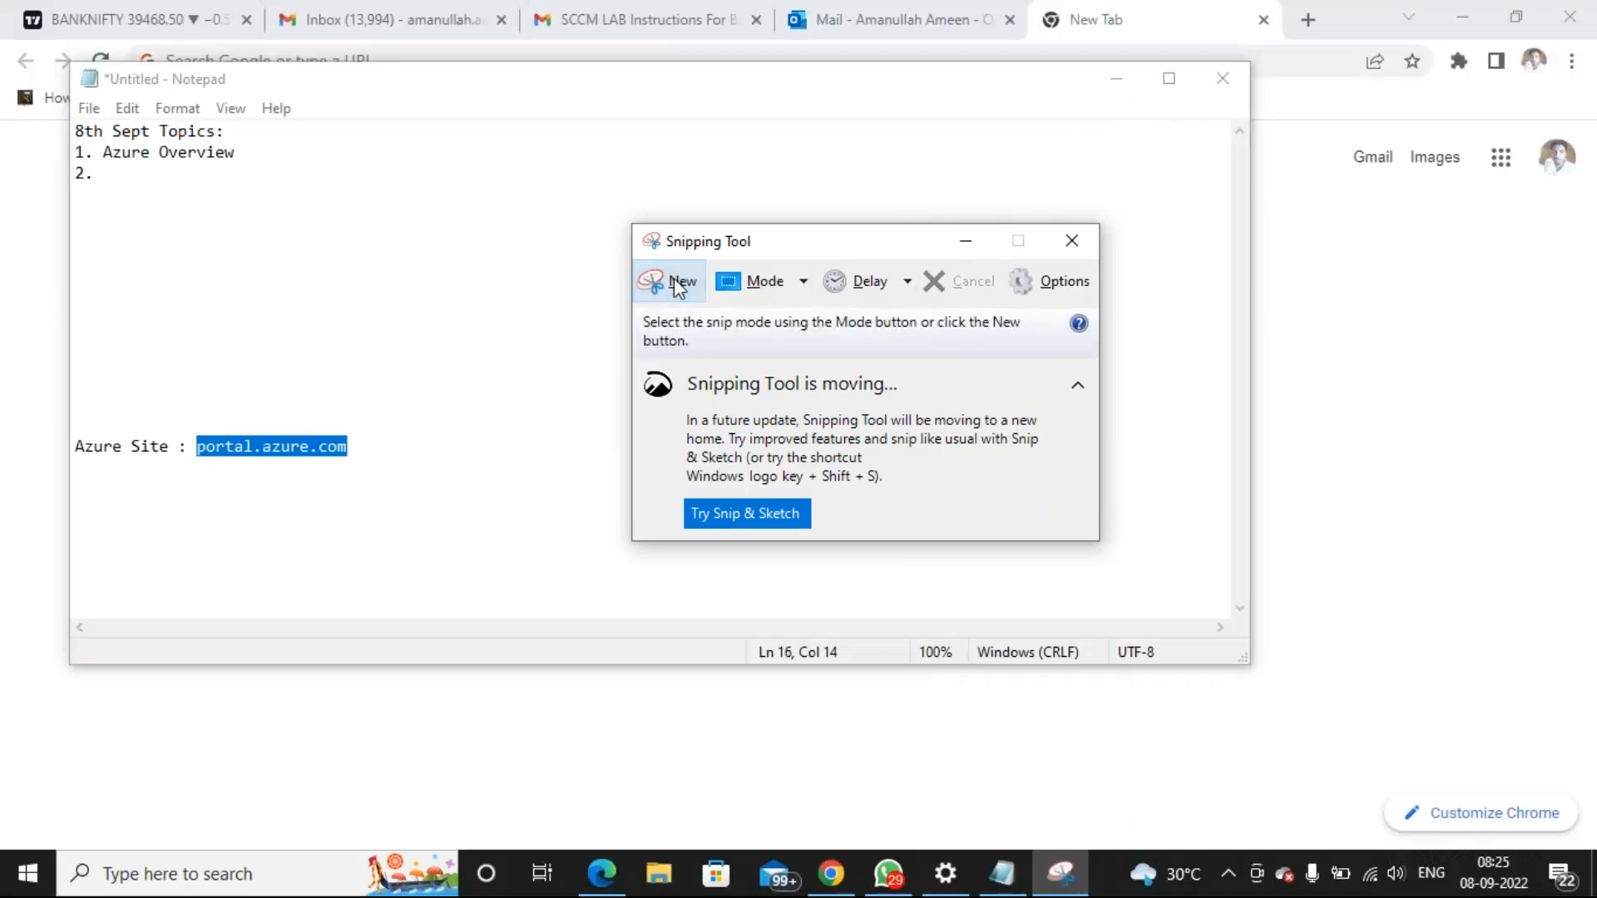
click(1121, 83)
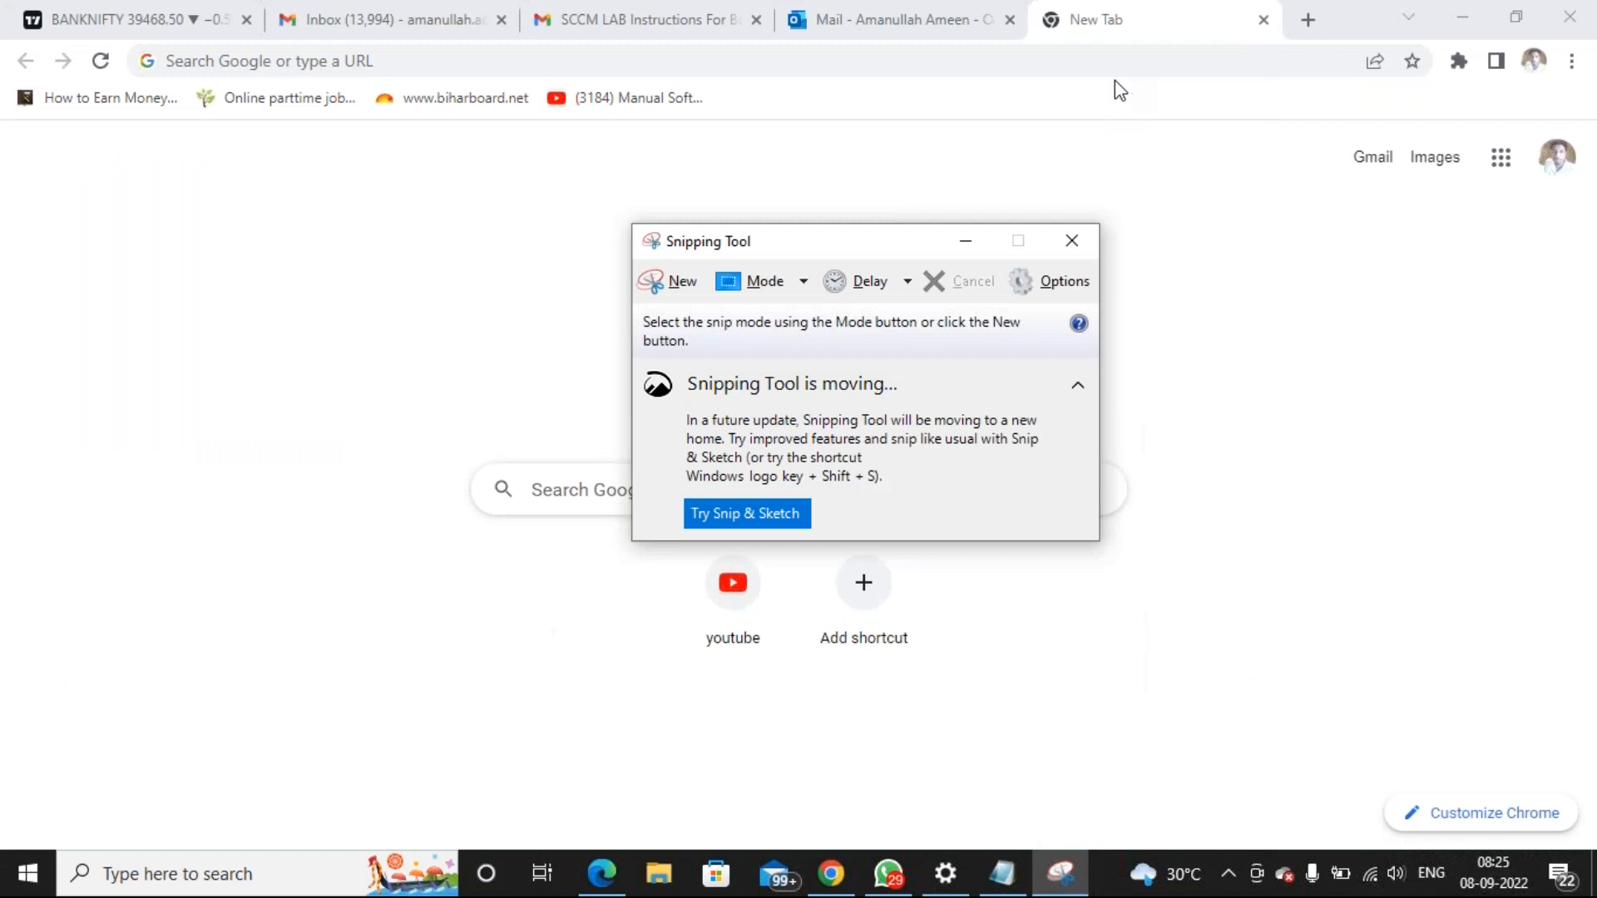
click(674, 281)
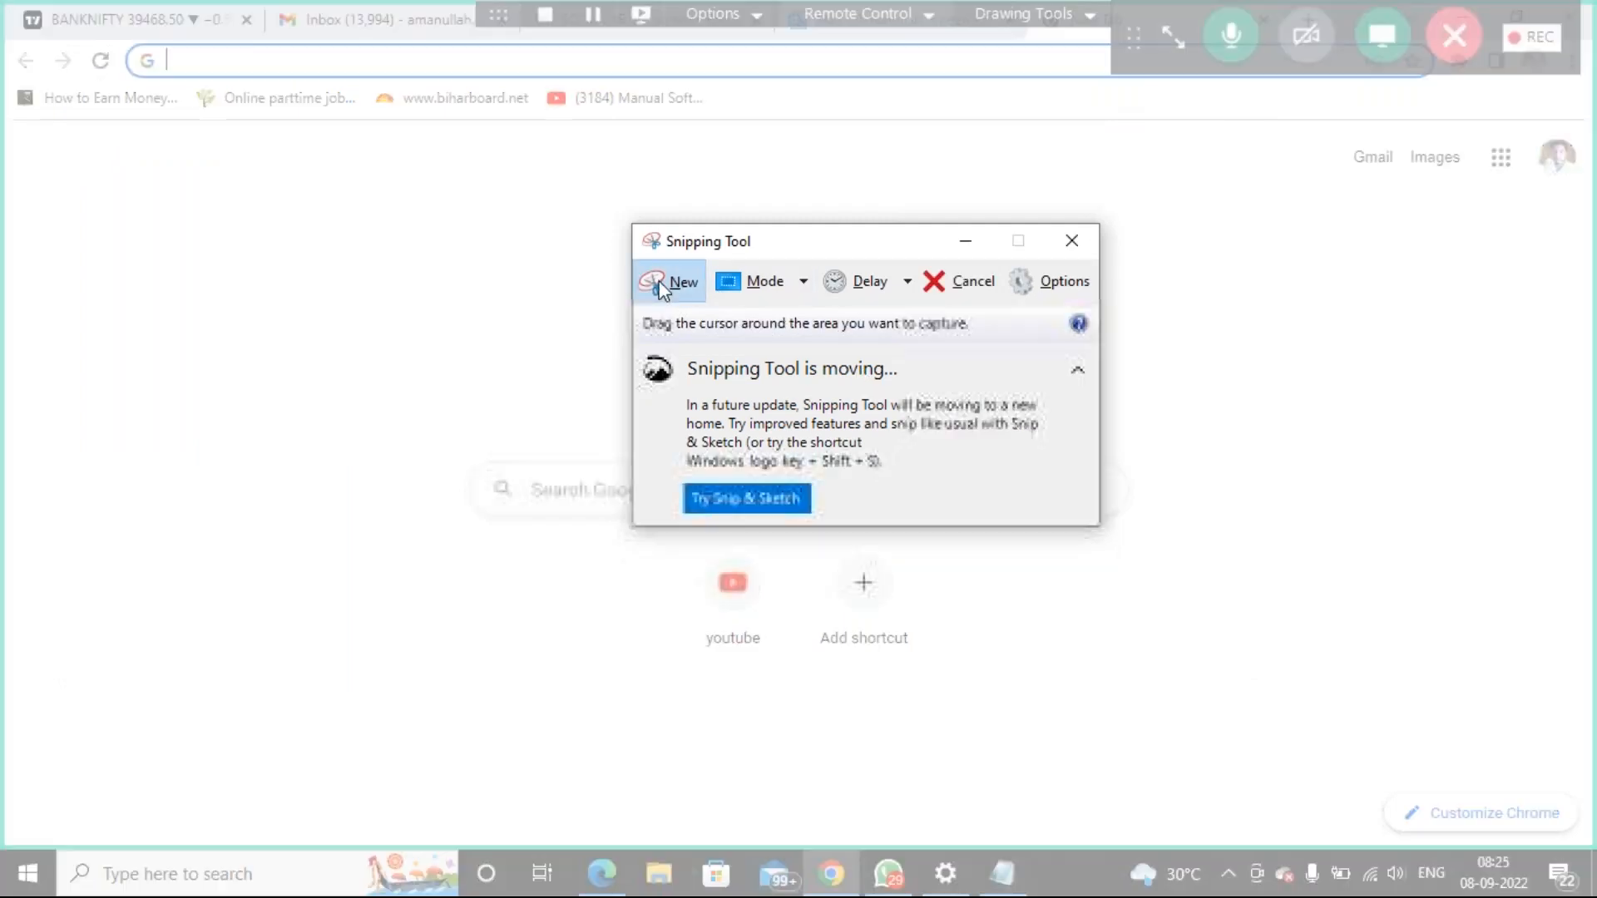
click(1081, 246)
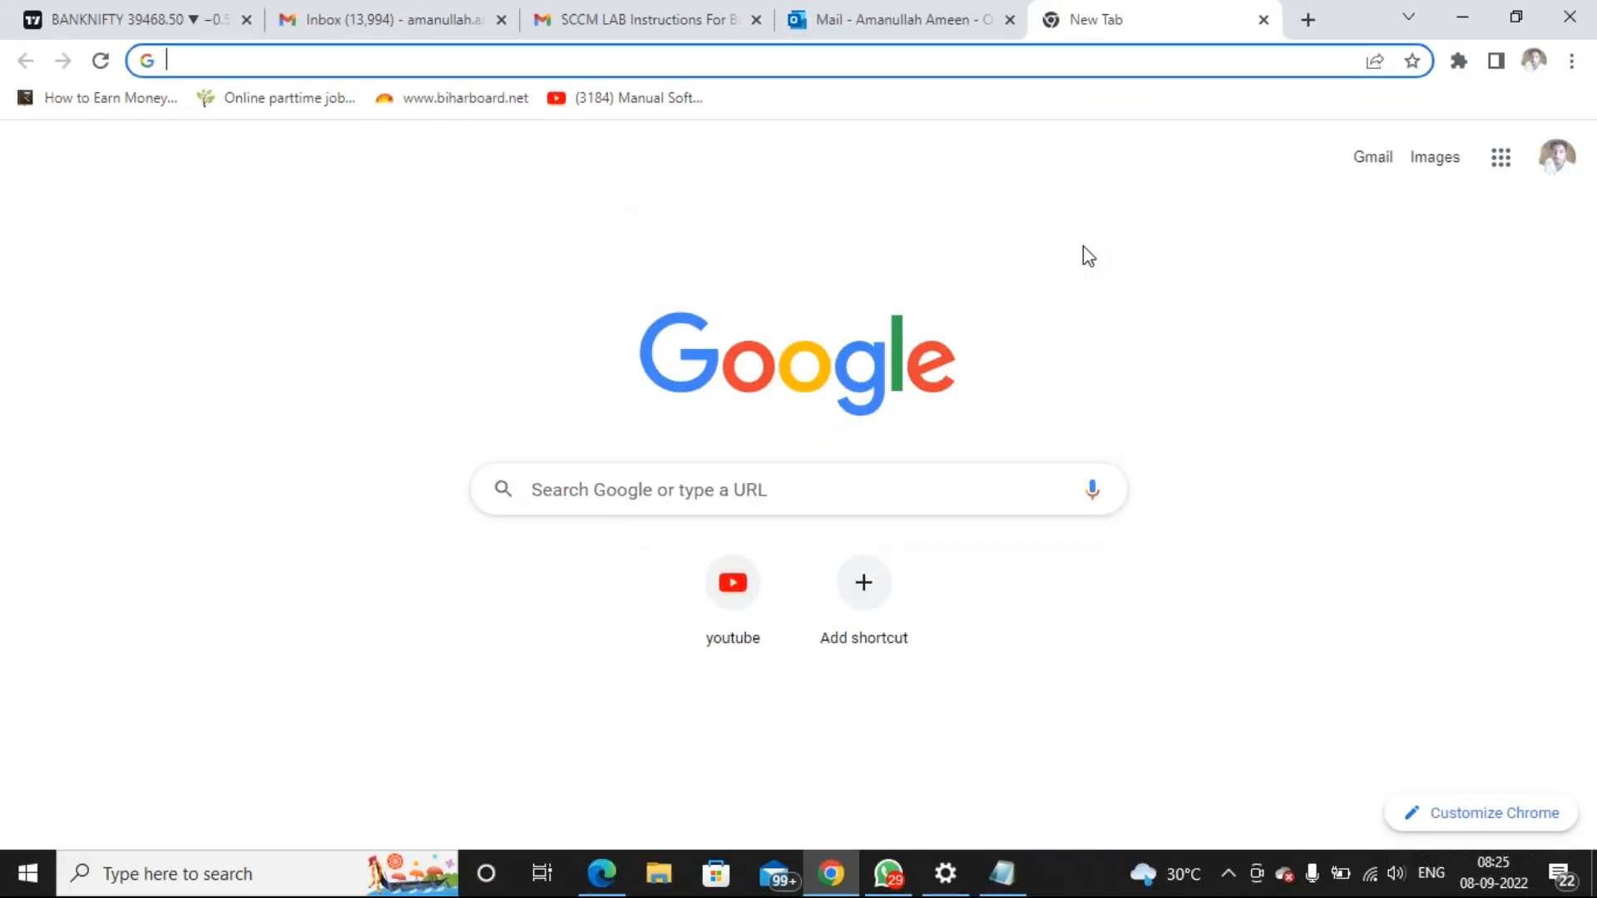
Copy portal.azure.com from the notes and load it in Chrome's address bar
click(1016, 876)
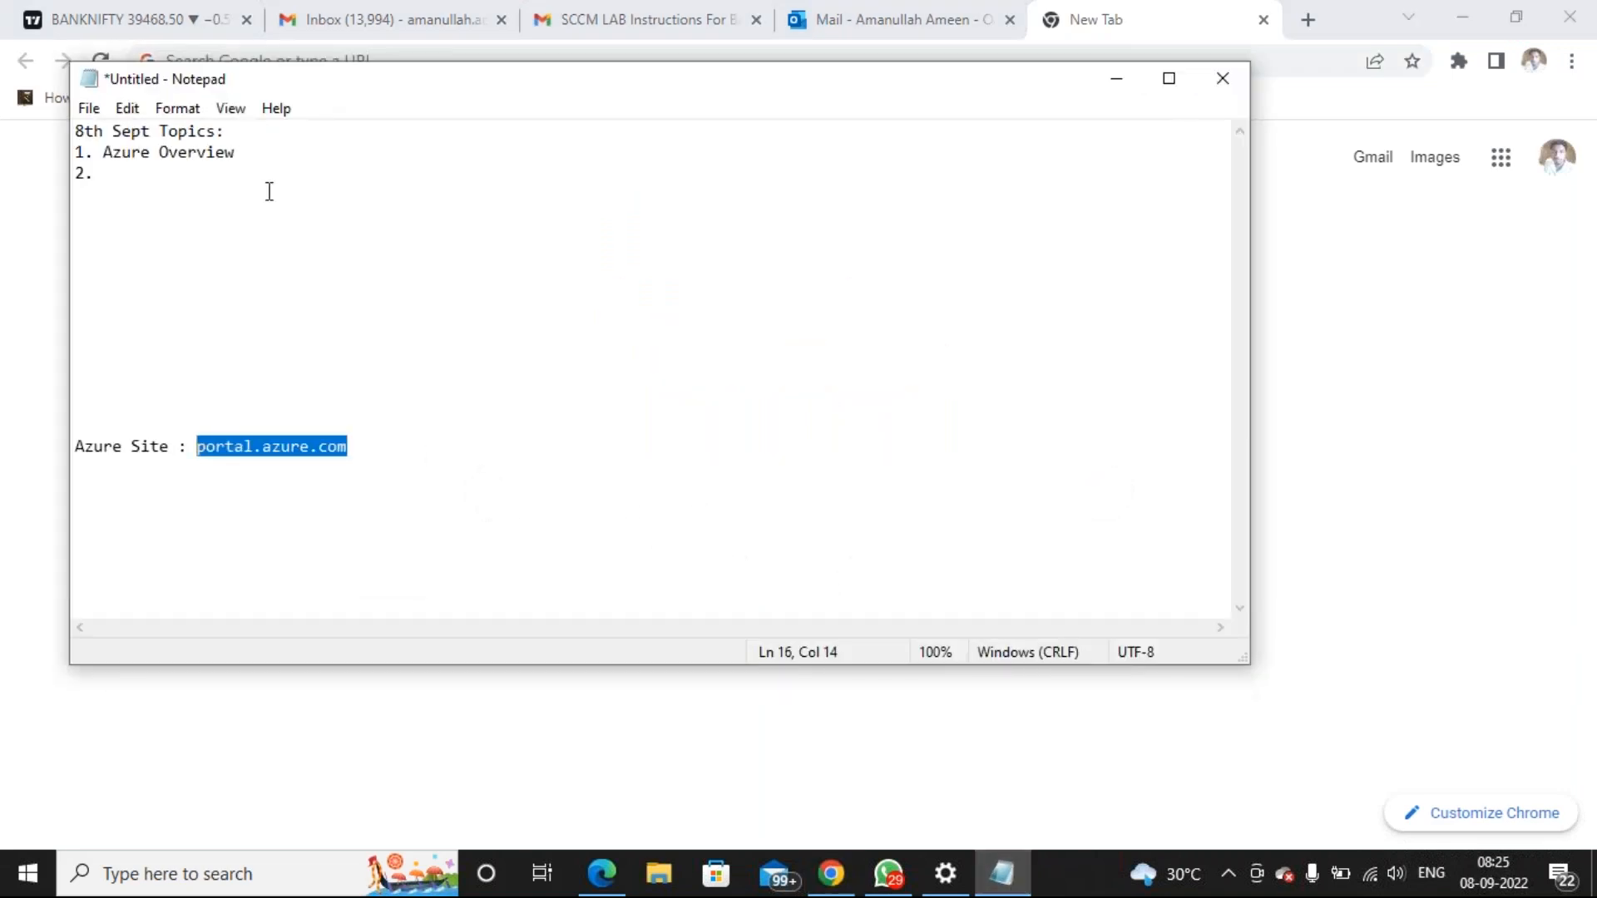
right_click(305, 446)
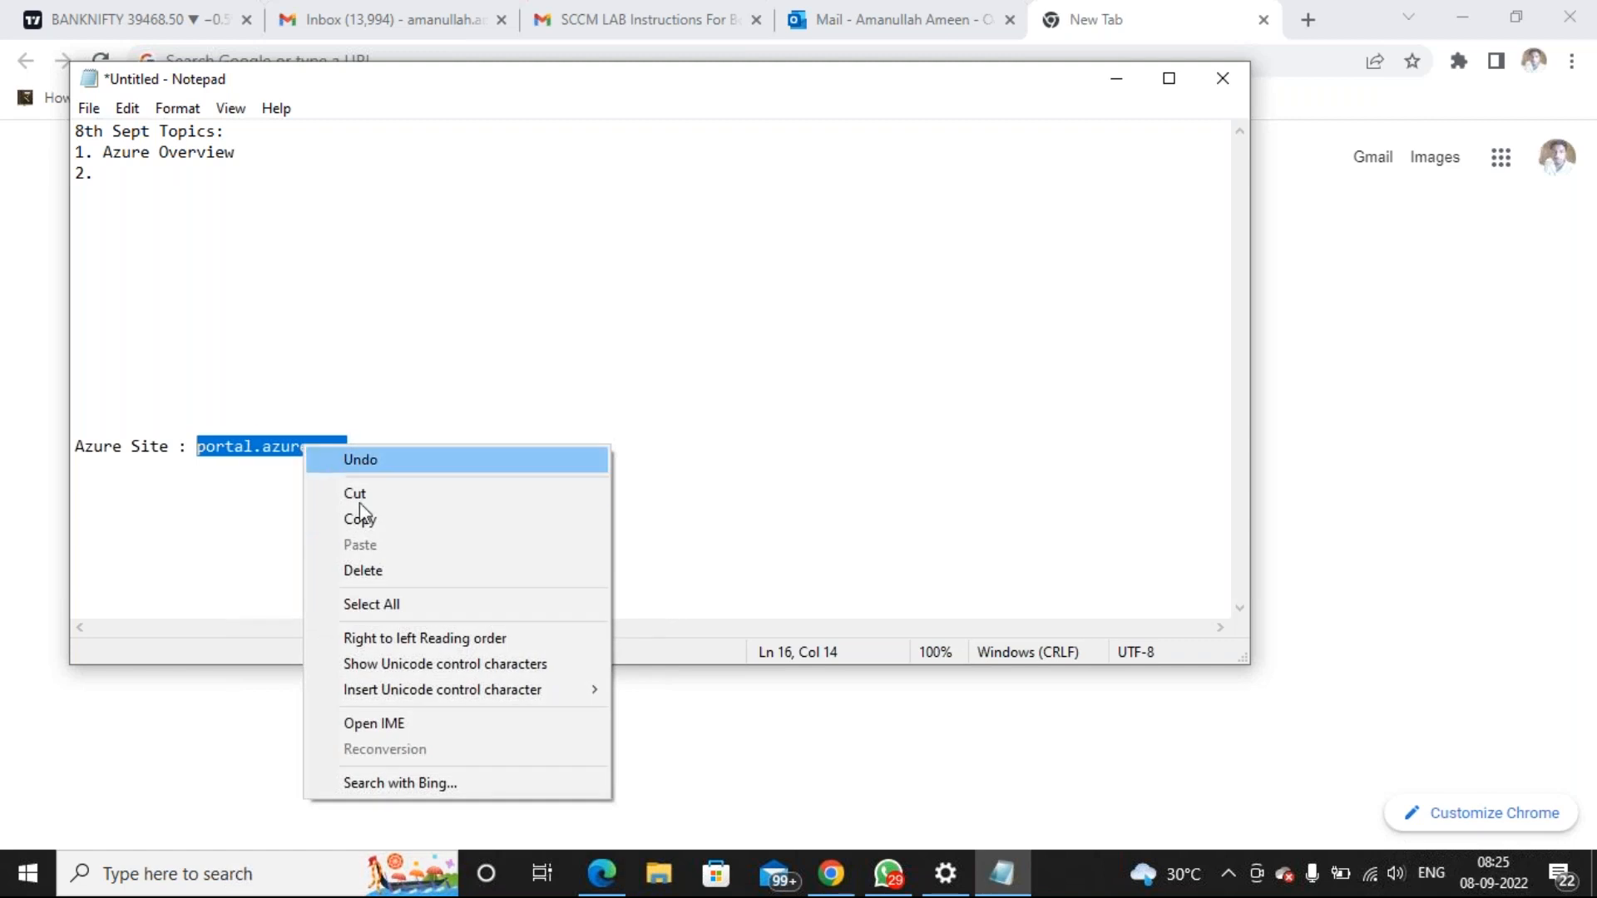
click(376, 520)
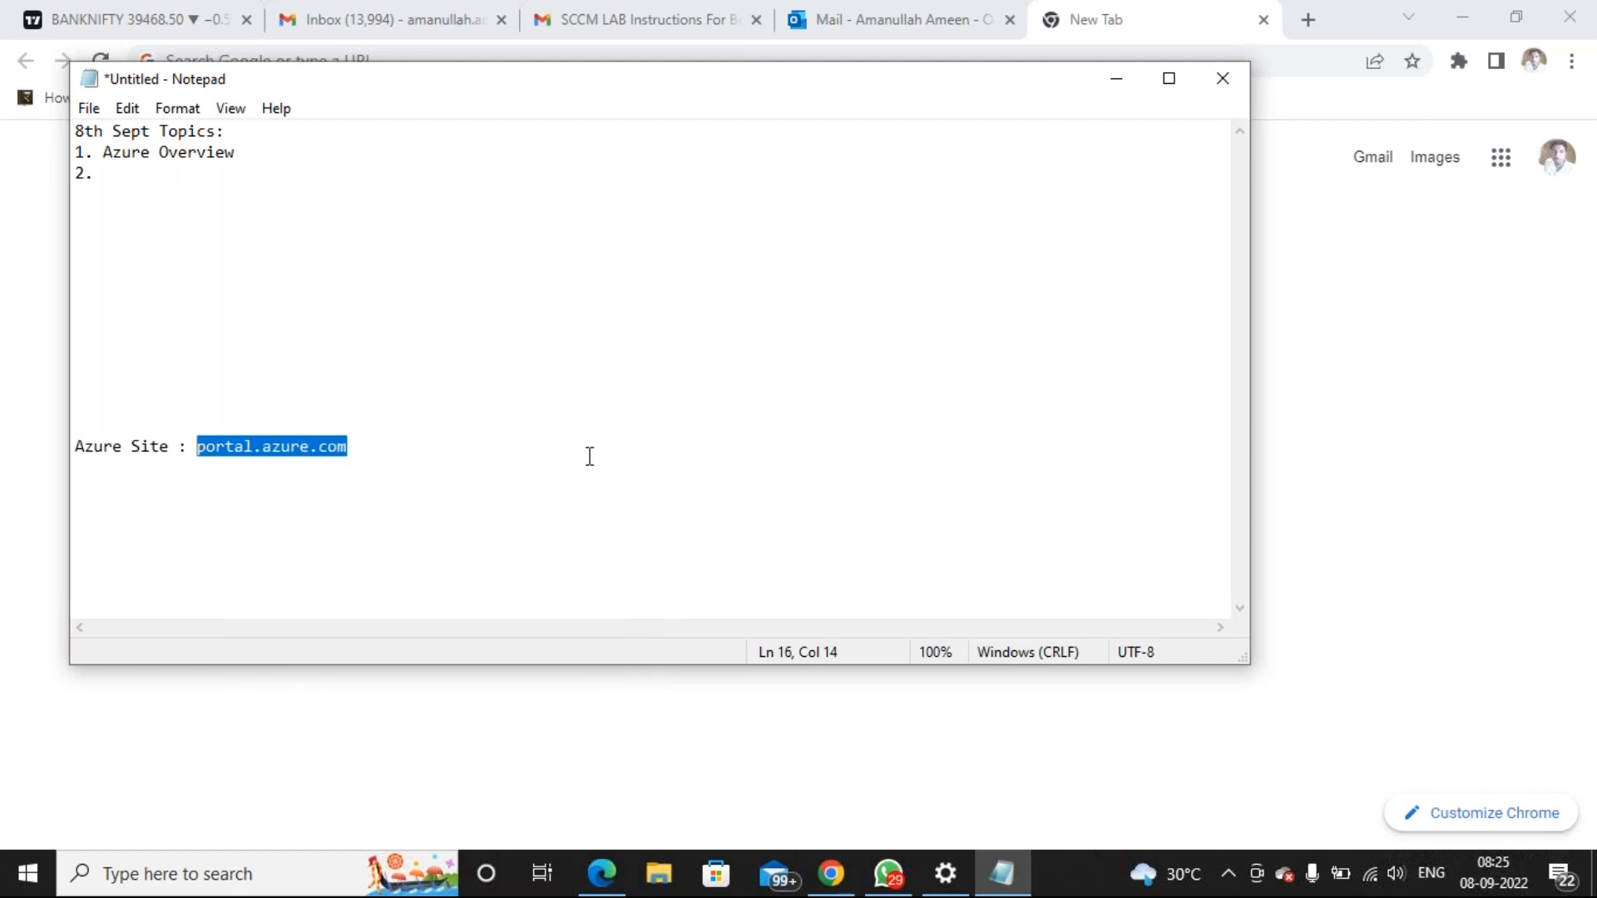
click(1318, 405)
click(619, 60)
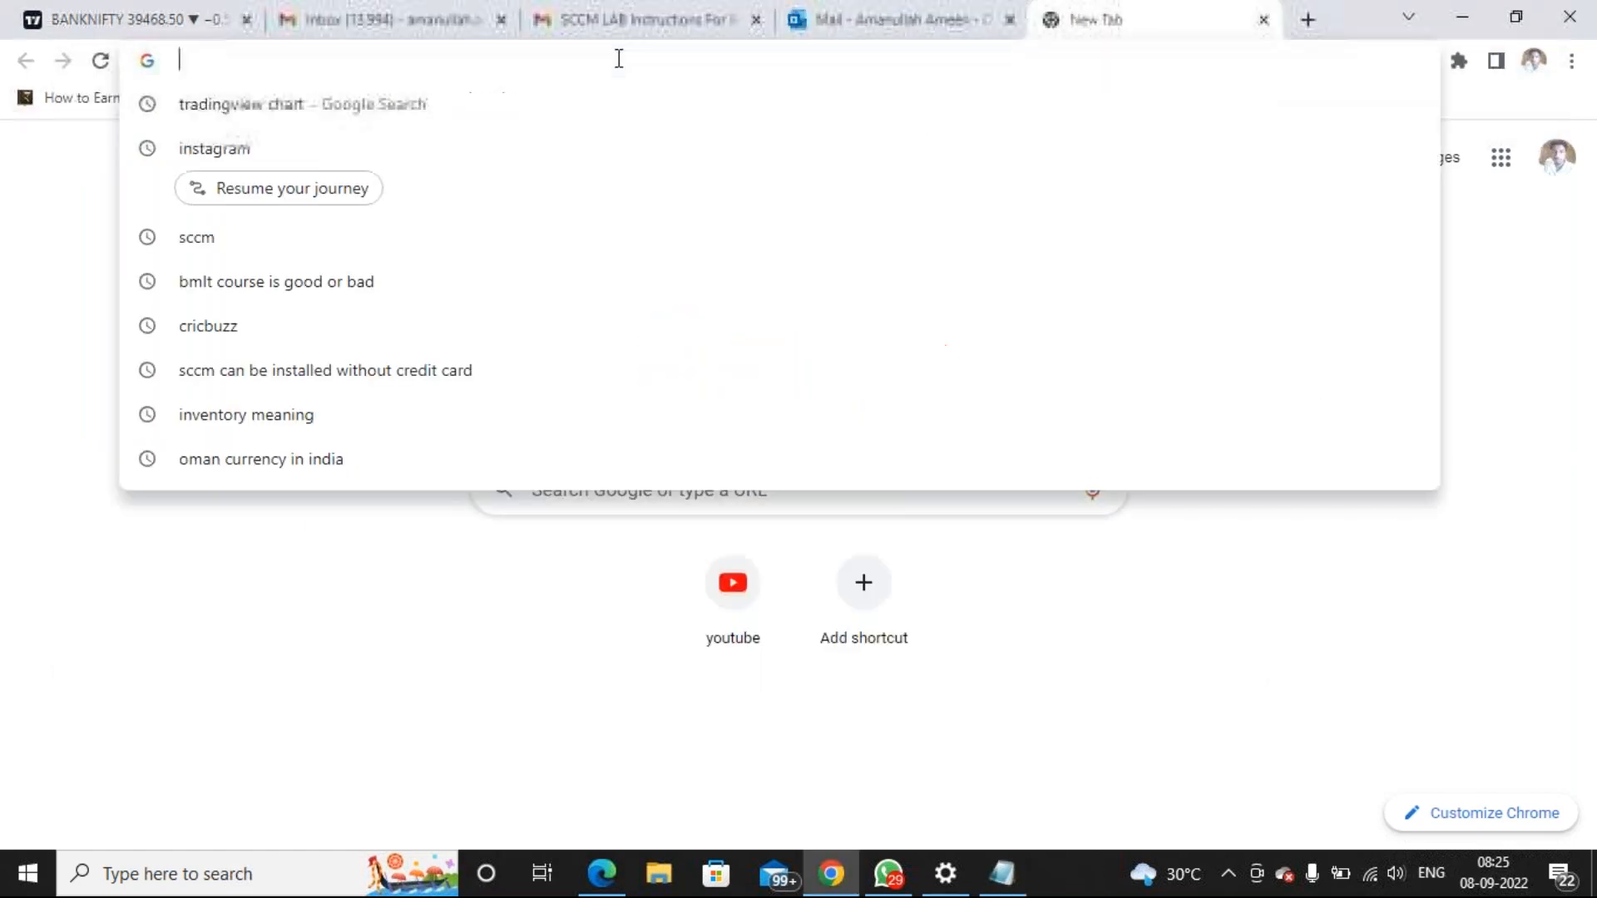
key(ctrl+v)
key(Return)
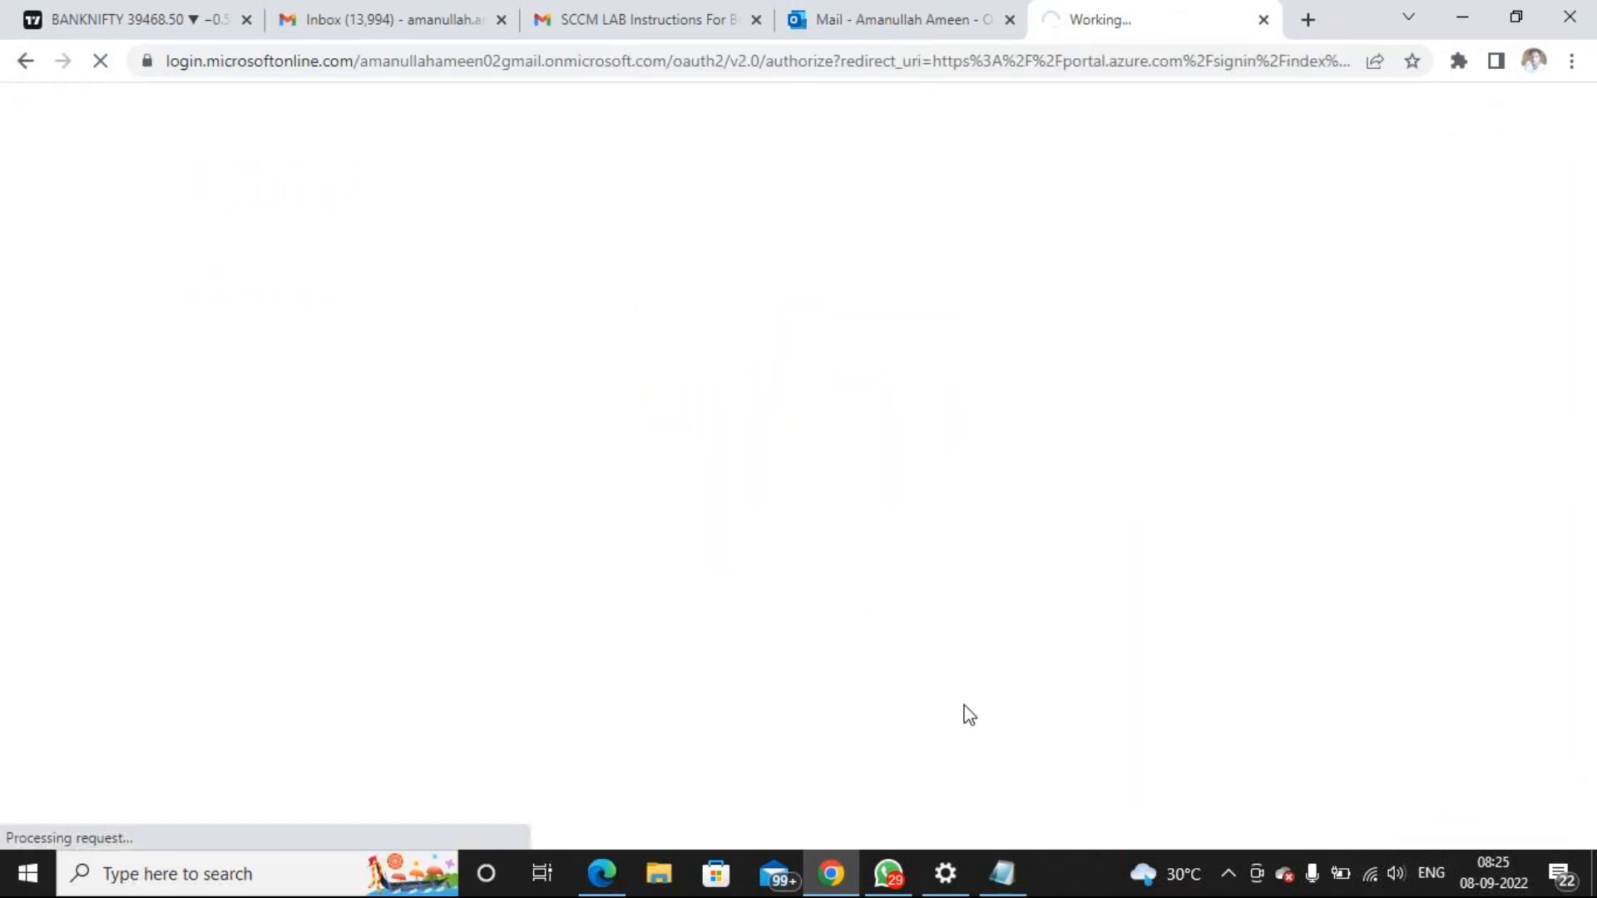
Save the notes to the Desktop as 'MECM Notes'
click(1006, 885)
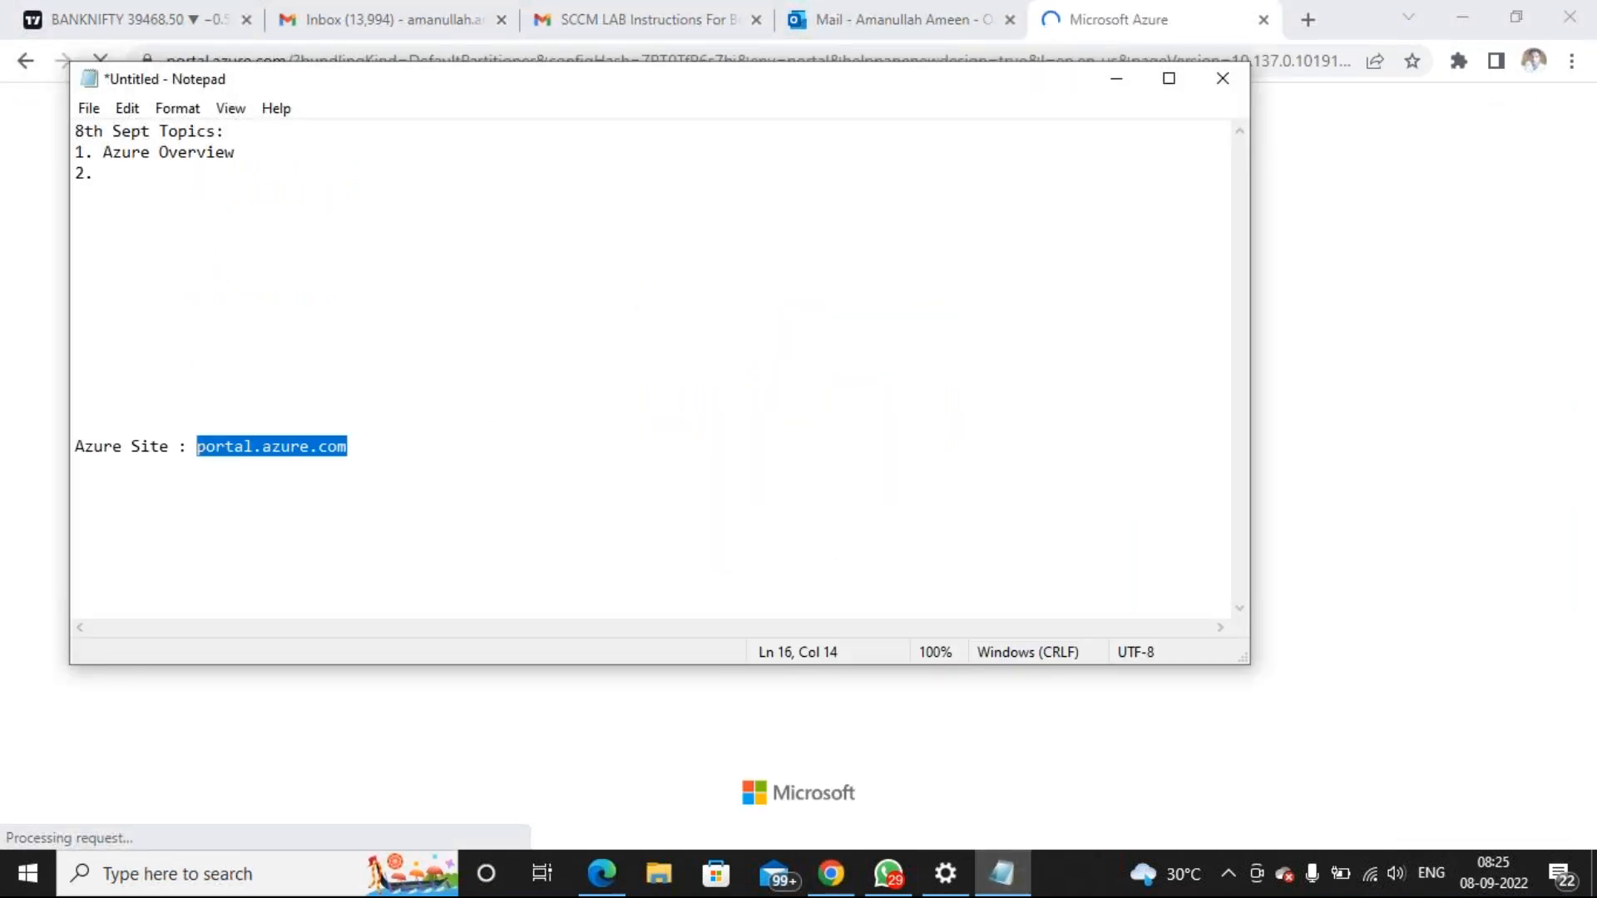
click(88, 109)
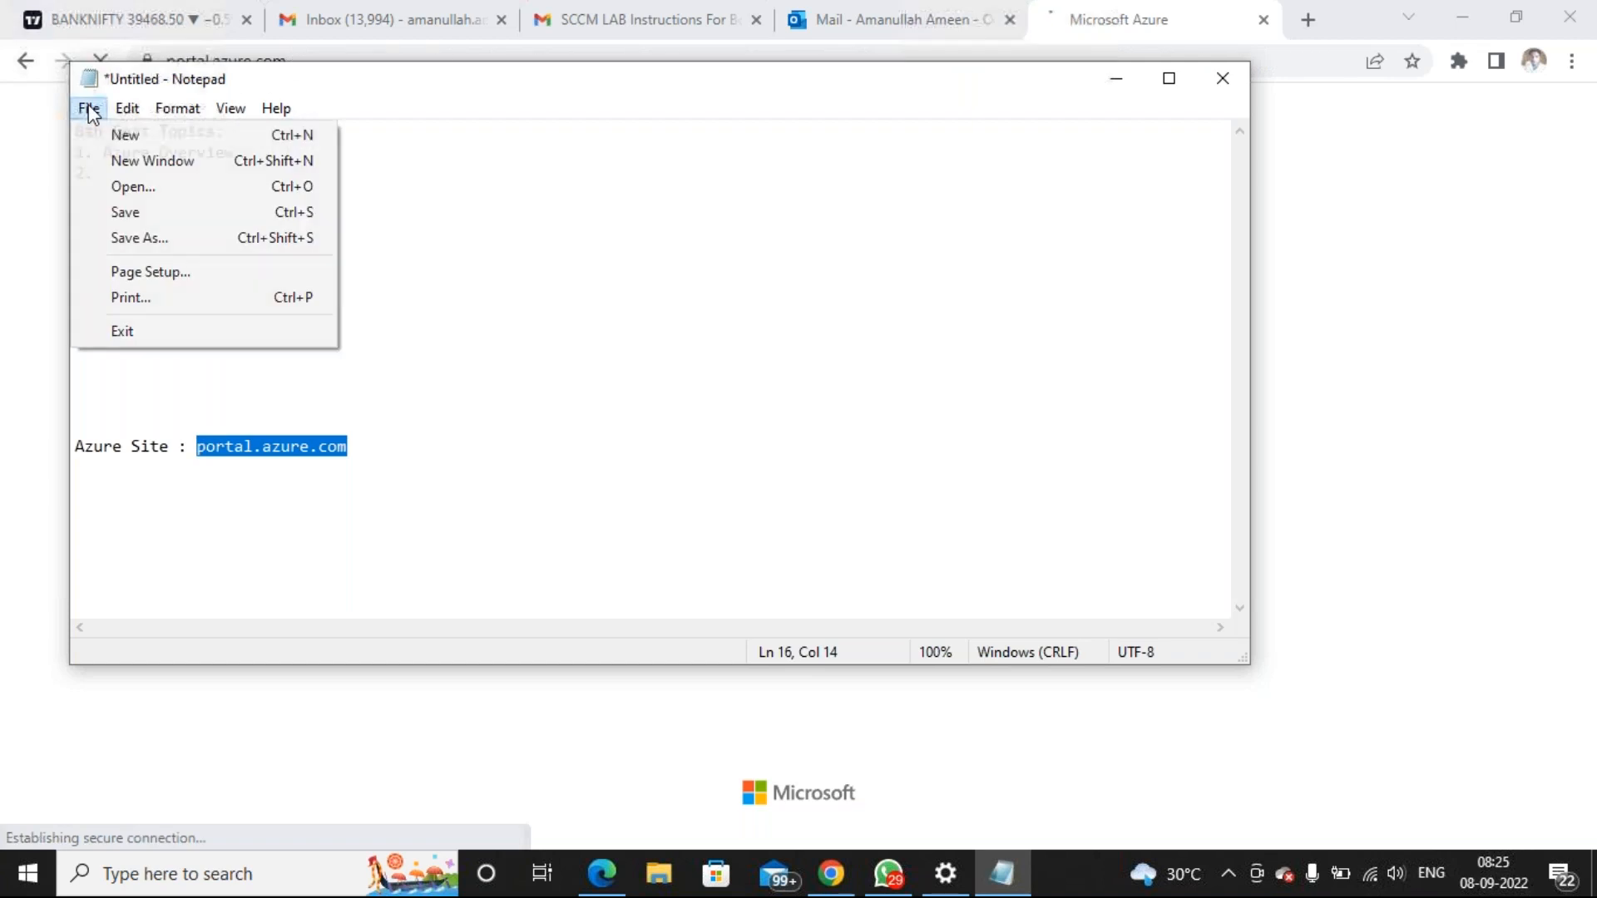
click(144, 218)
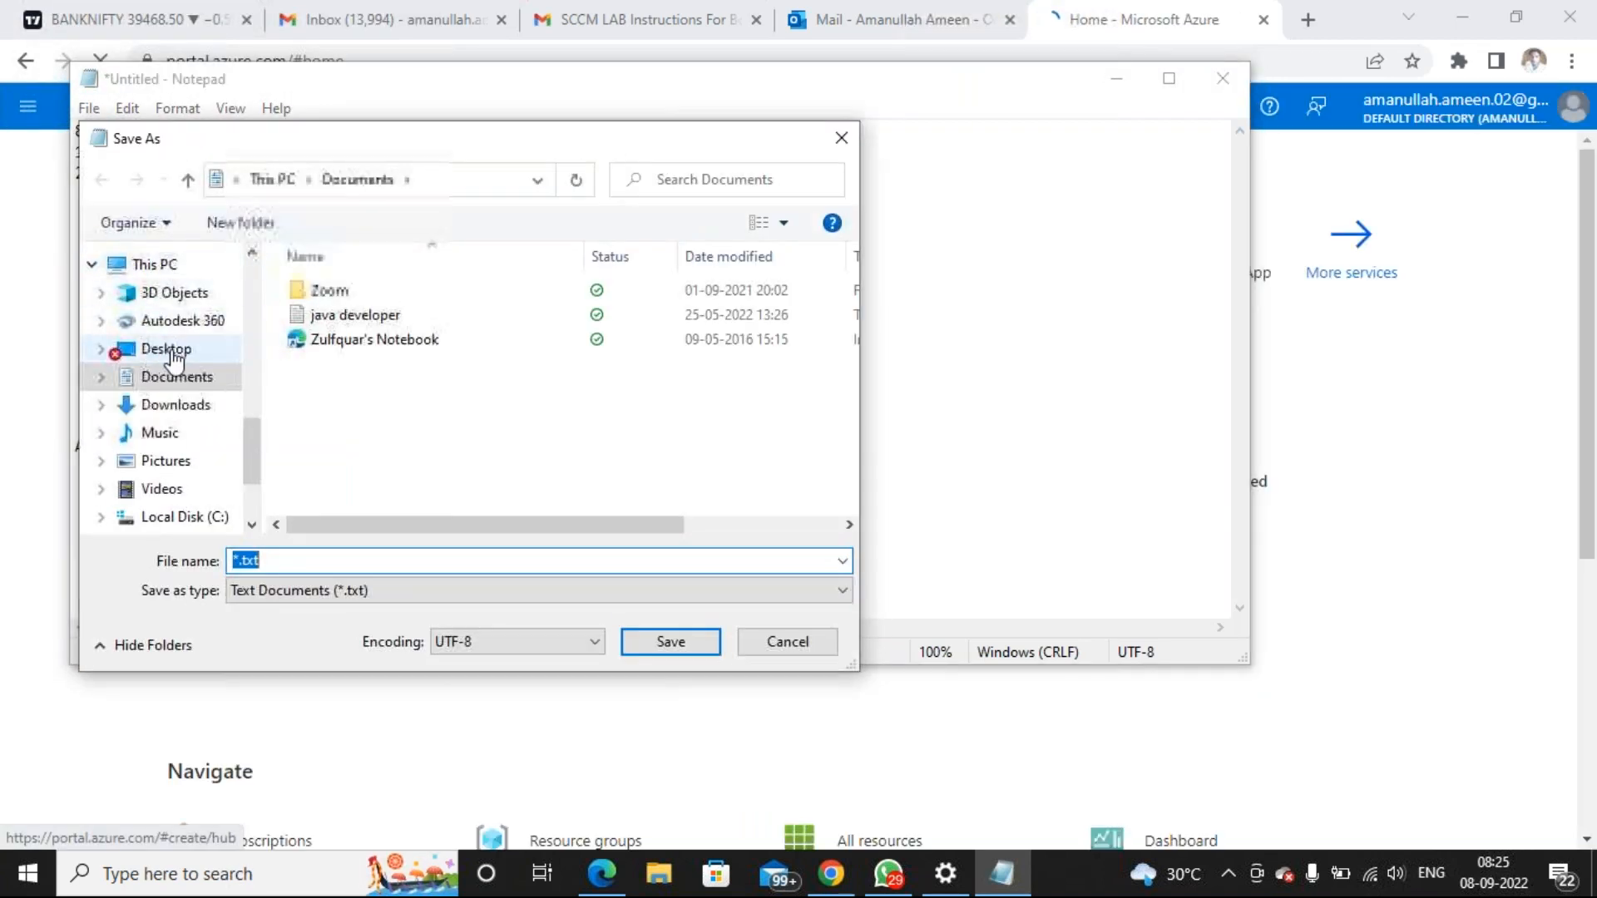
click(170, 356)
click(360, 565)
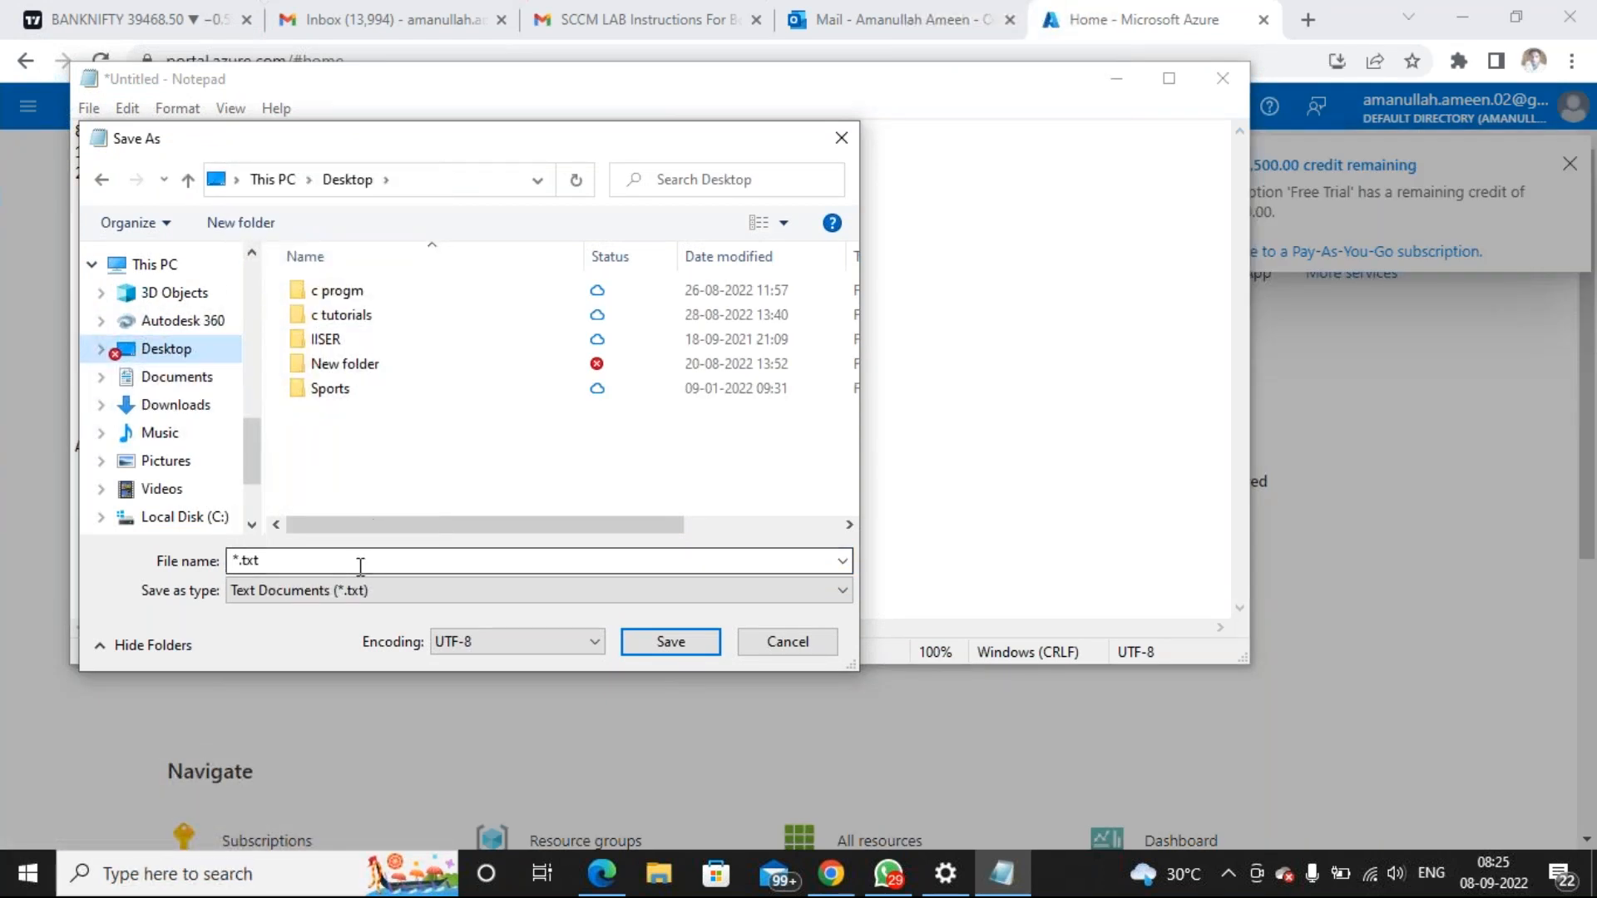
click(360, 565)
text(MECM)
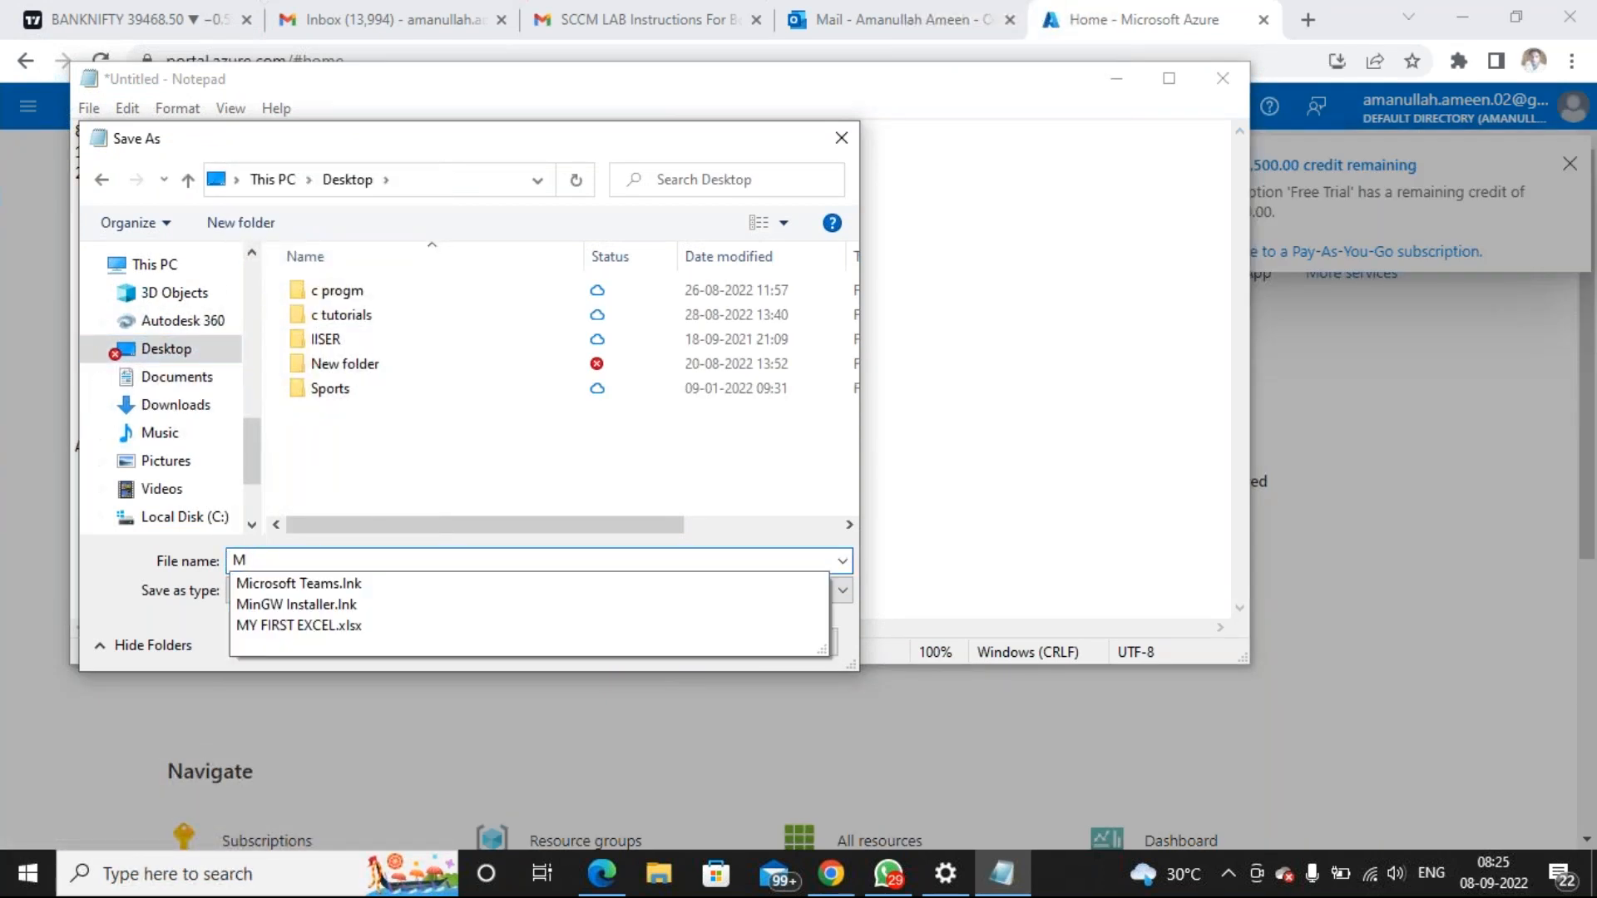
text(es)
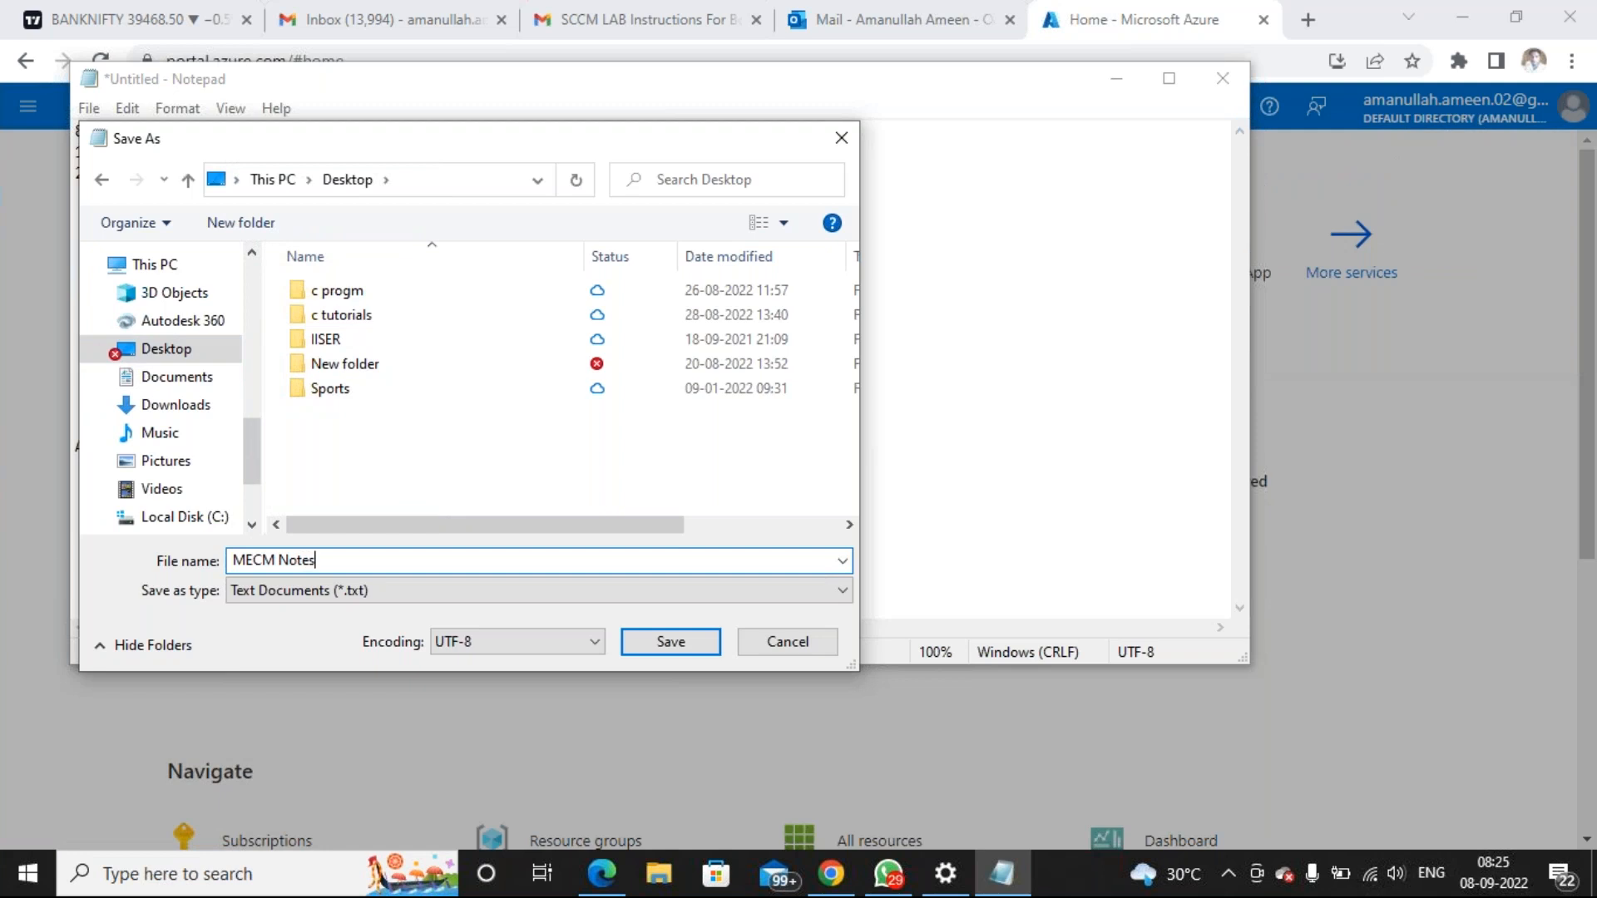
click(707, 647)
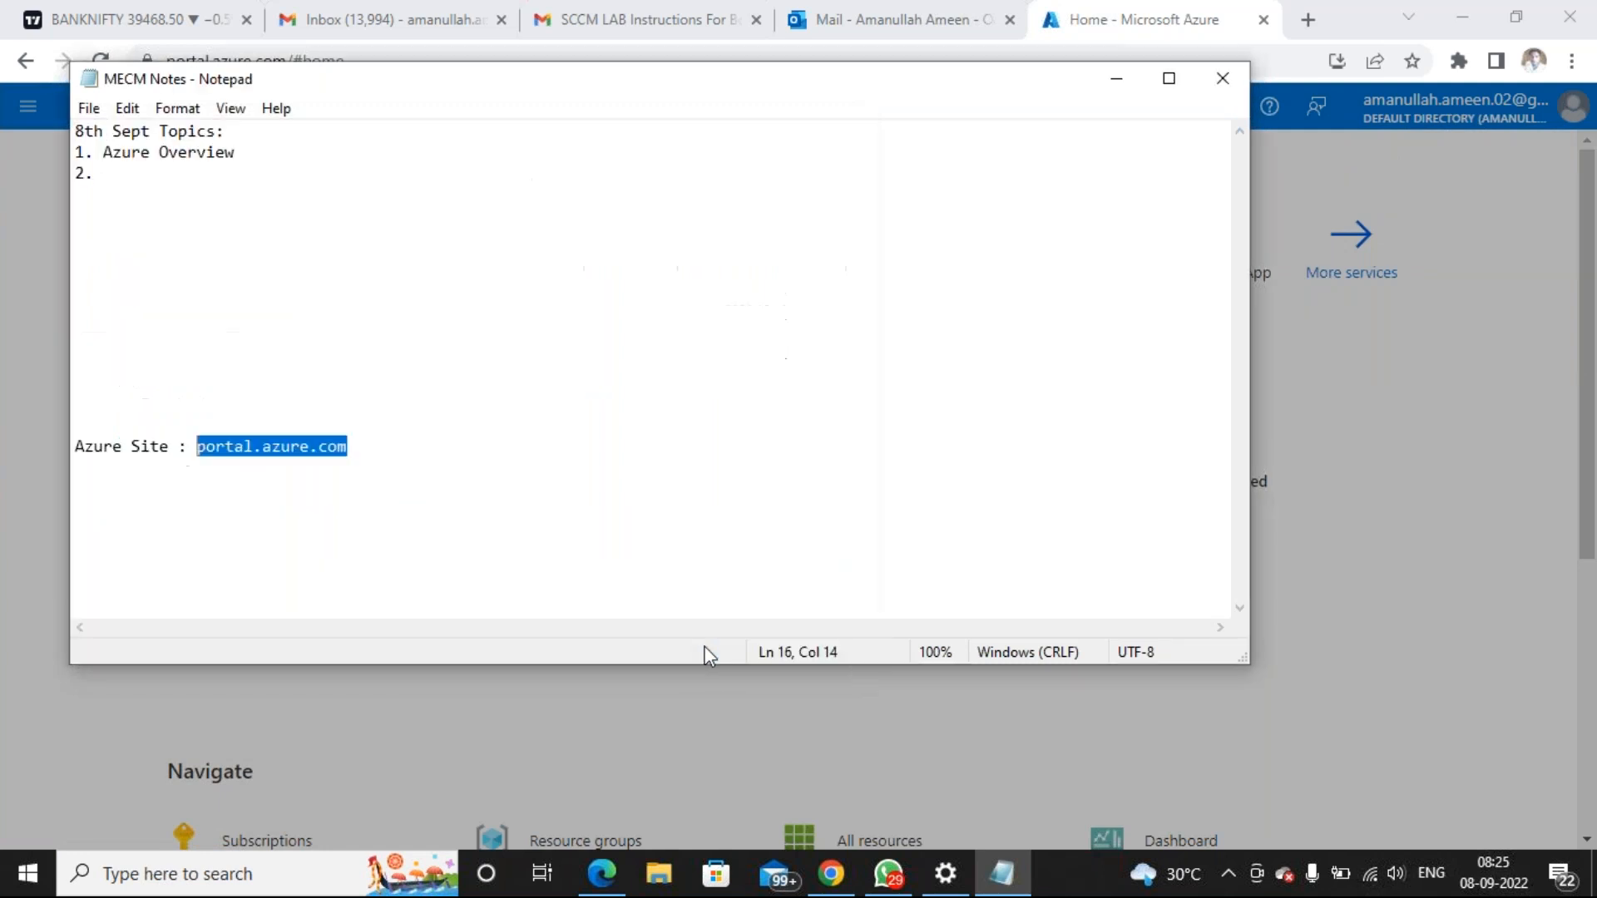
Choose Maybe later on the welcome tour and review the ₹14,500.00 free-trial credit notification
click(16, 302)
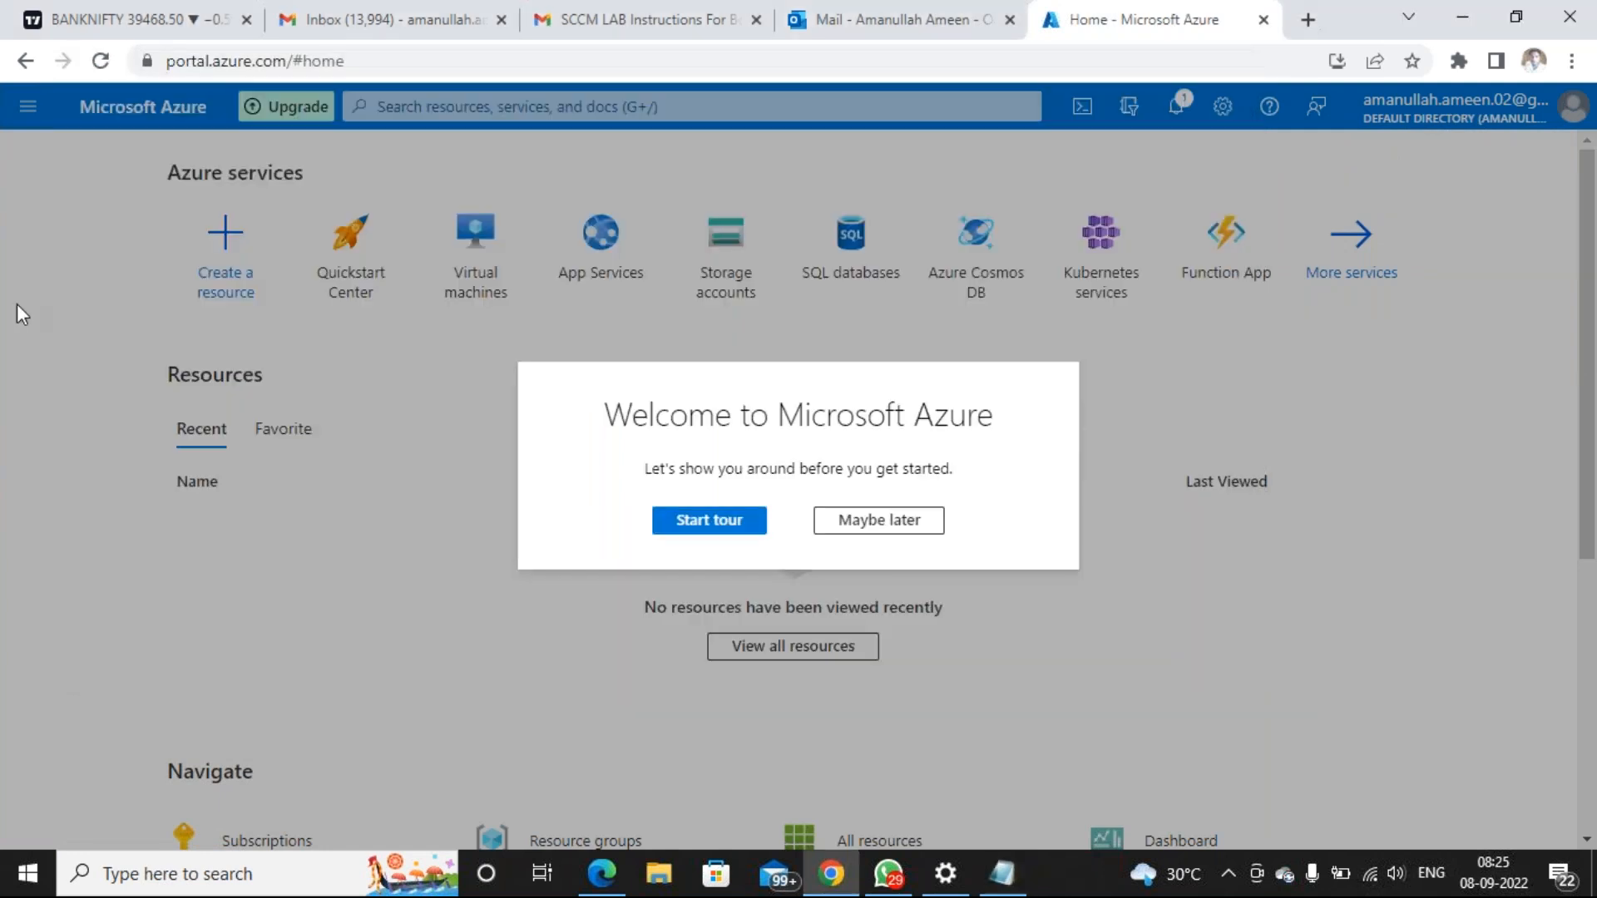
click(873, 523)
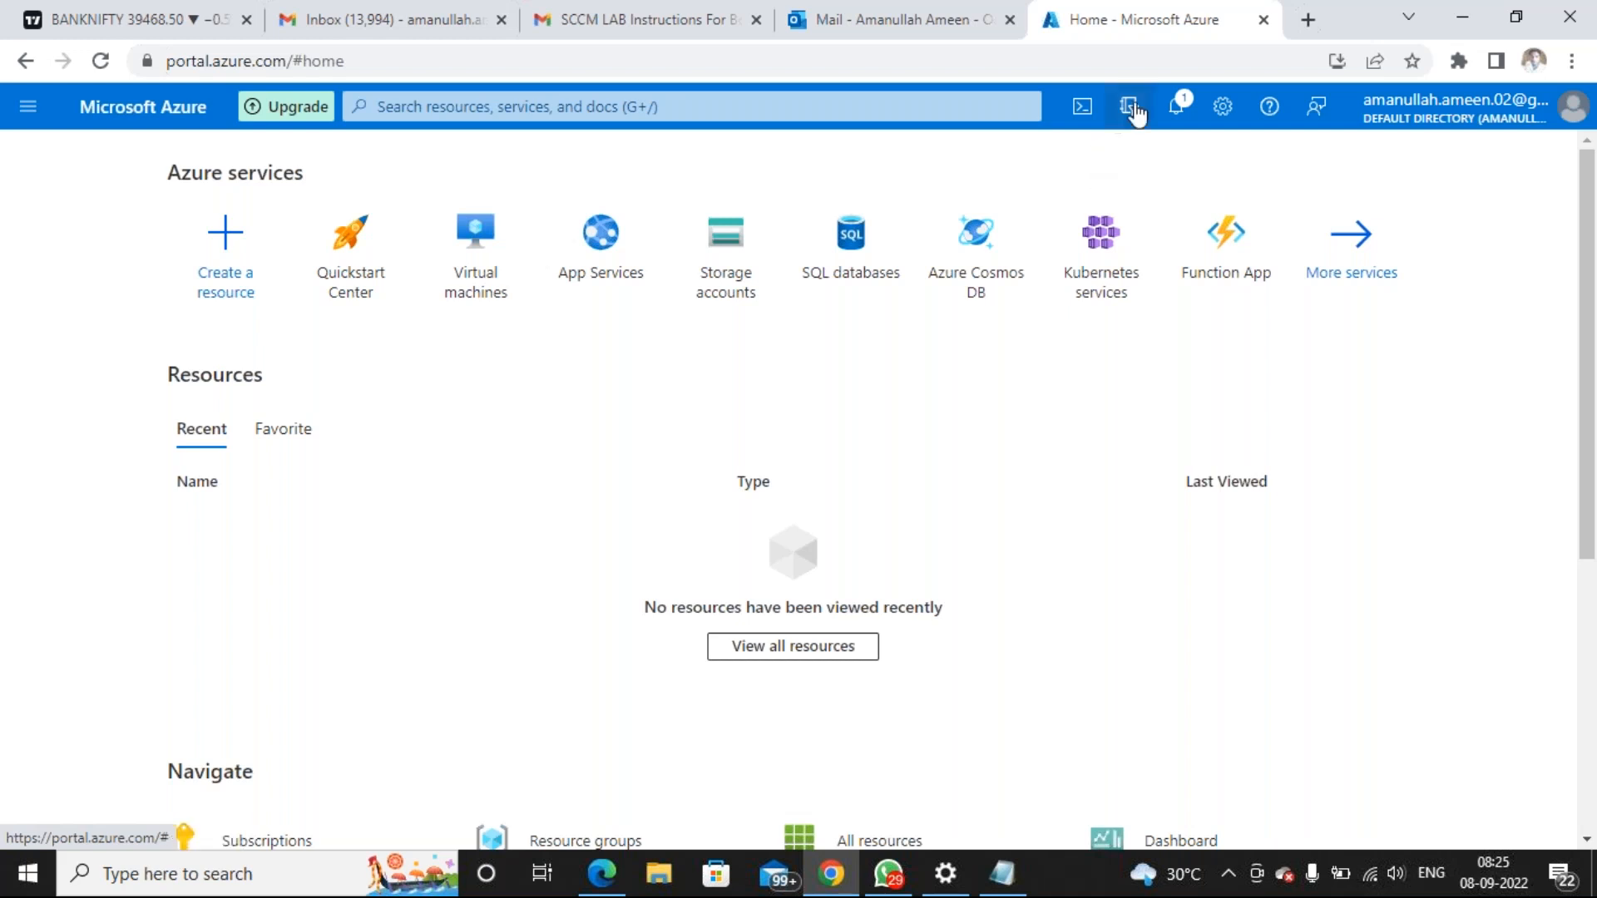
click(1178, 105)
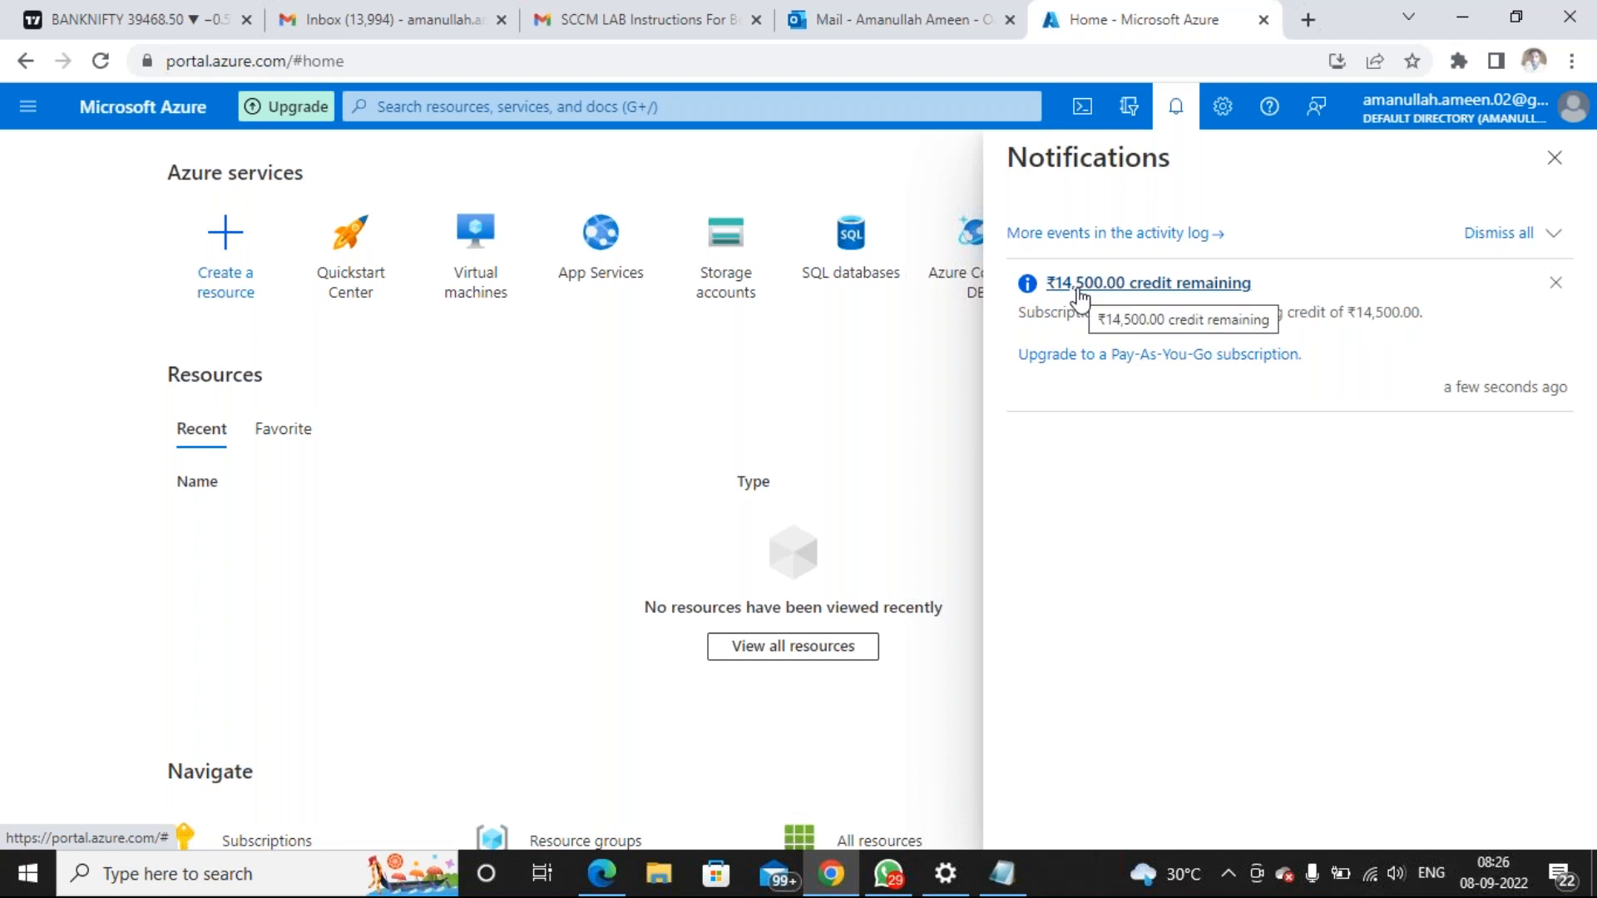
click(1181, 121)
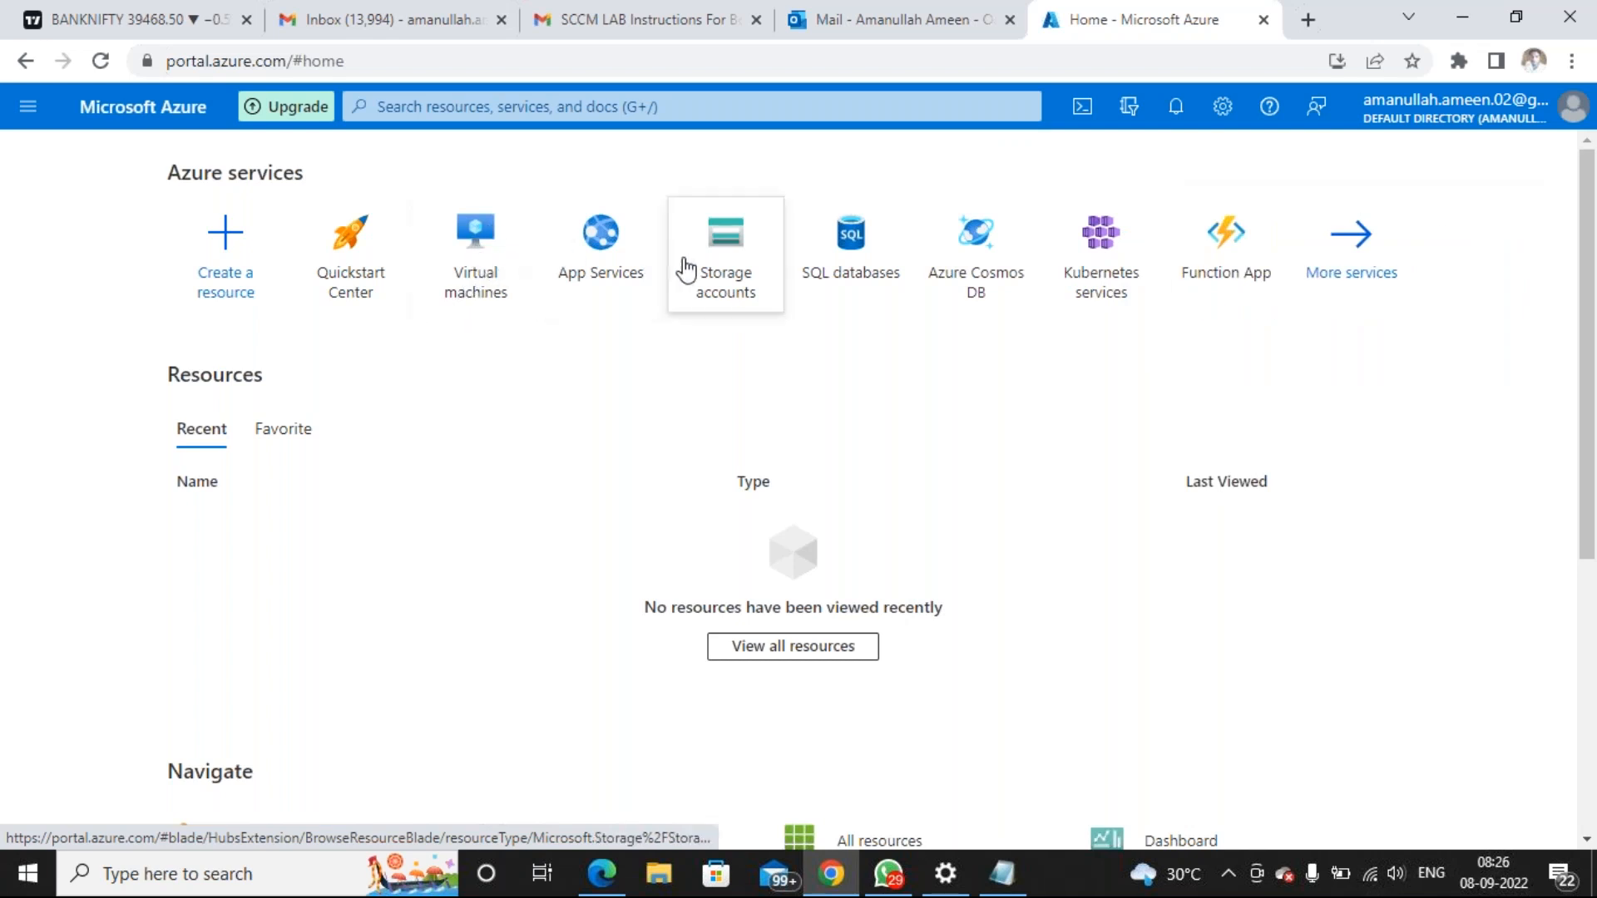
click(1173, 111)
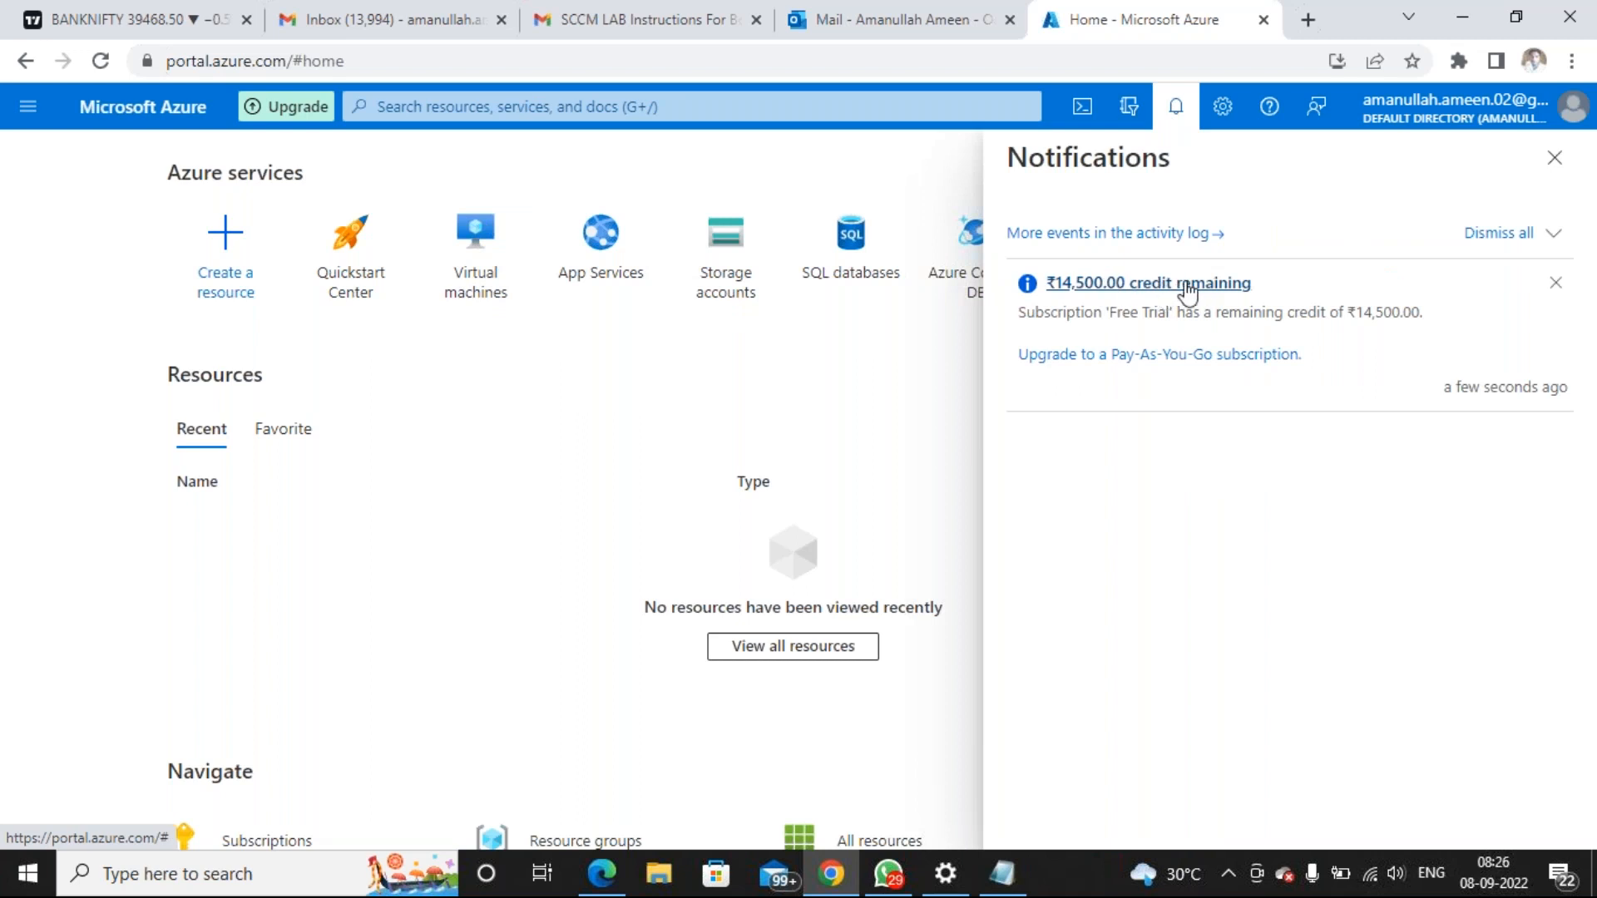
click(1168, 109)
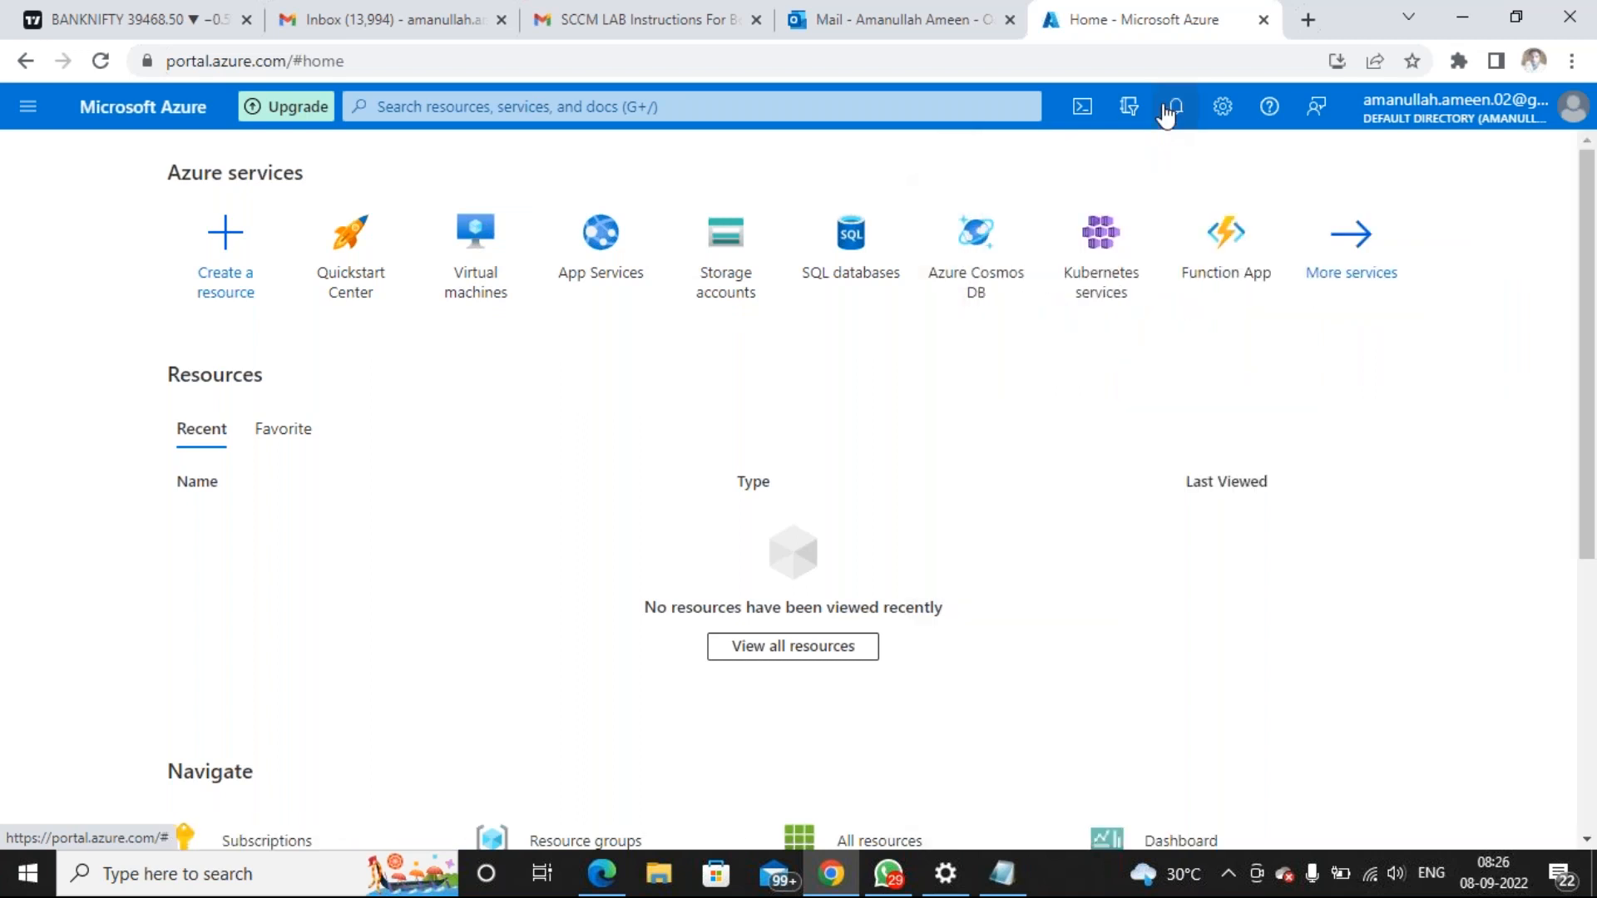
click(1167, 111)
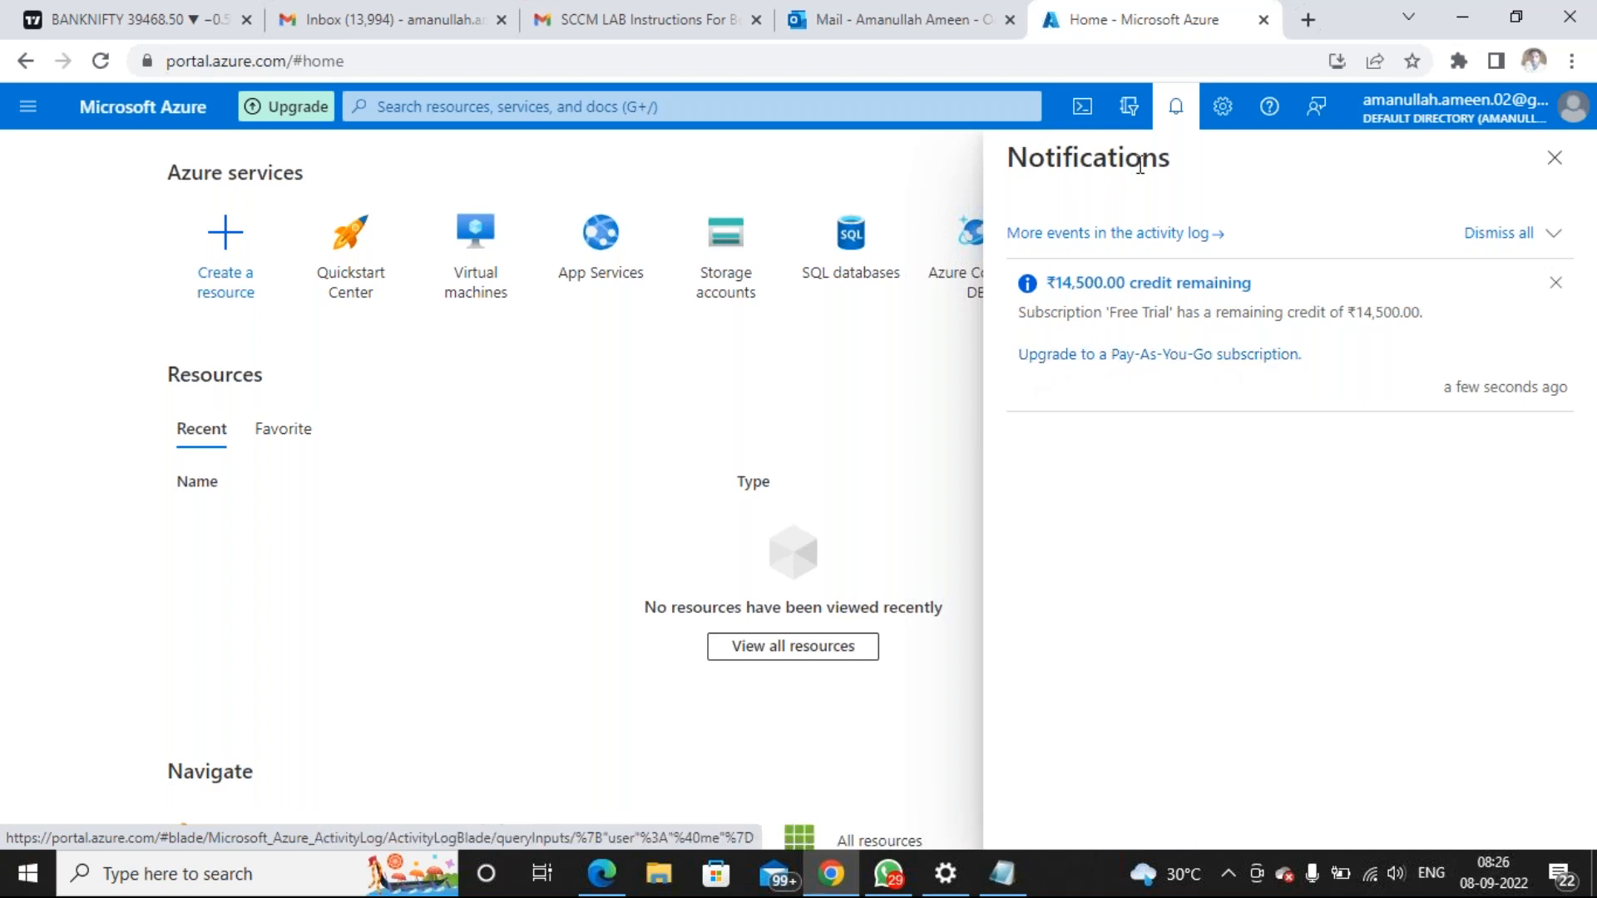
click(1176, 108)
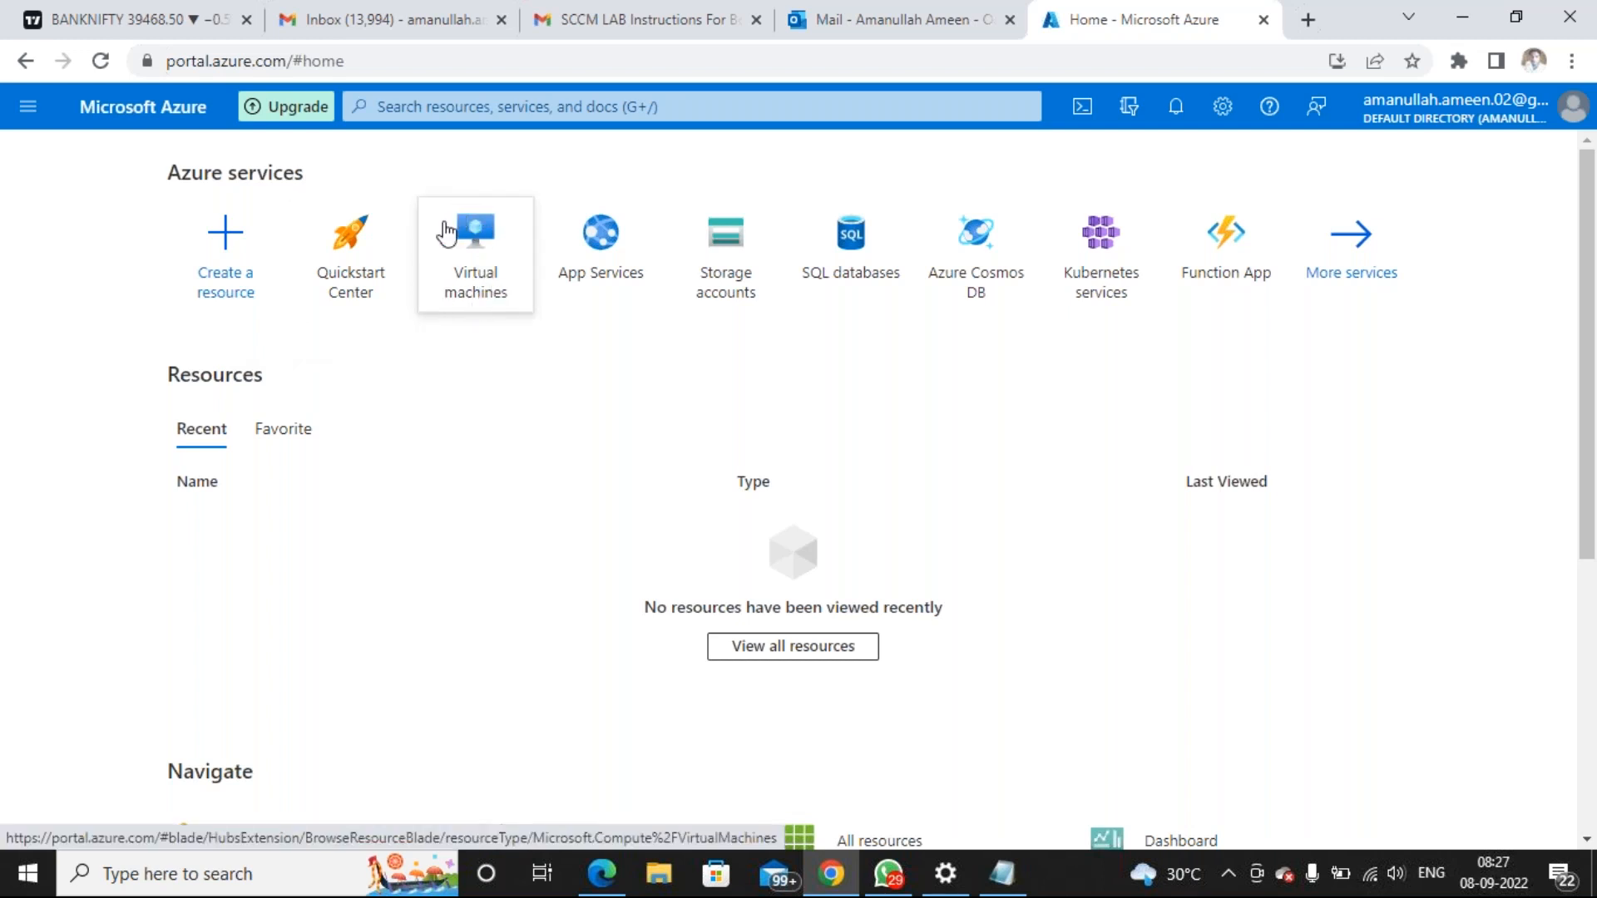
Search 'virtual ma' and open the Virtual machines service, which lists none yet
mouse_move(485, 292)
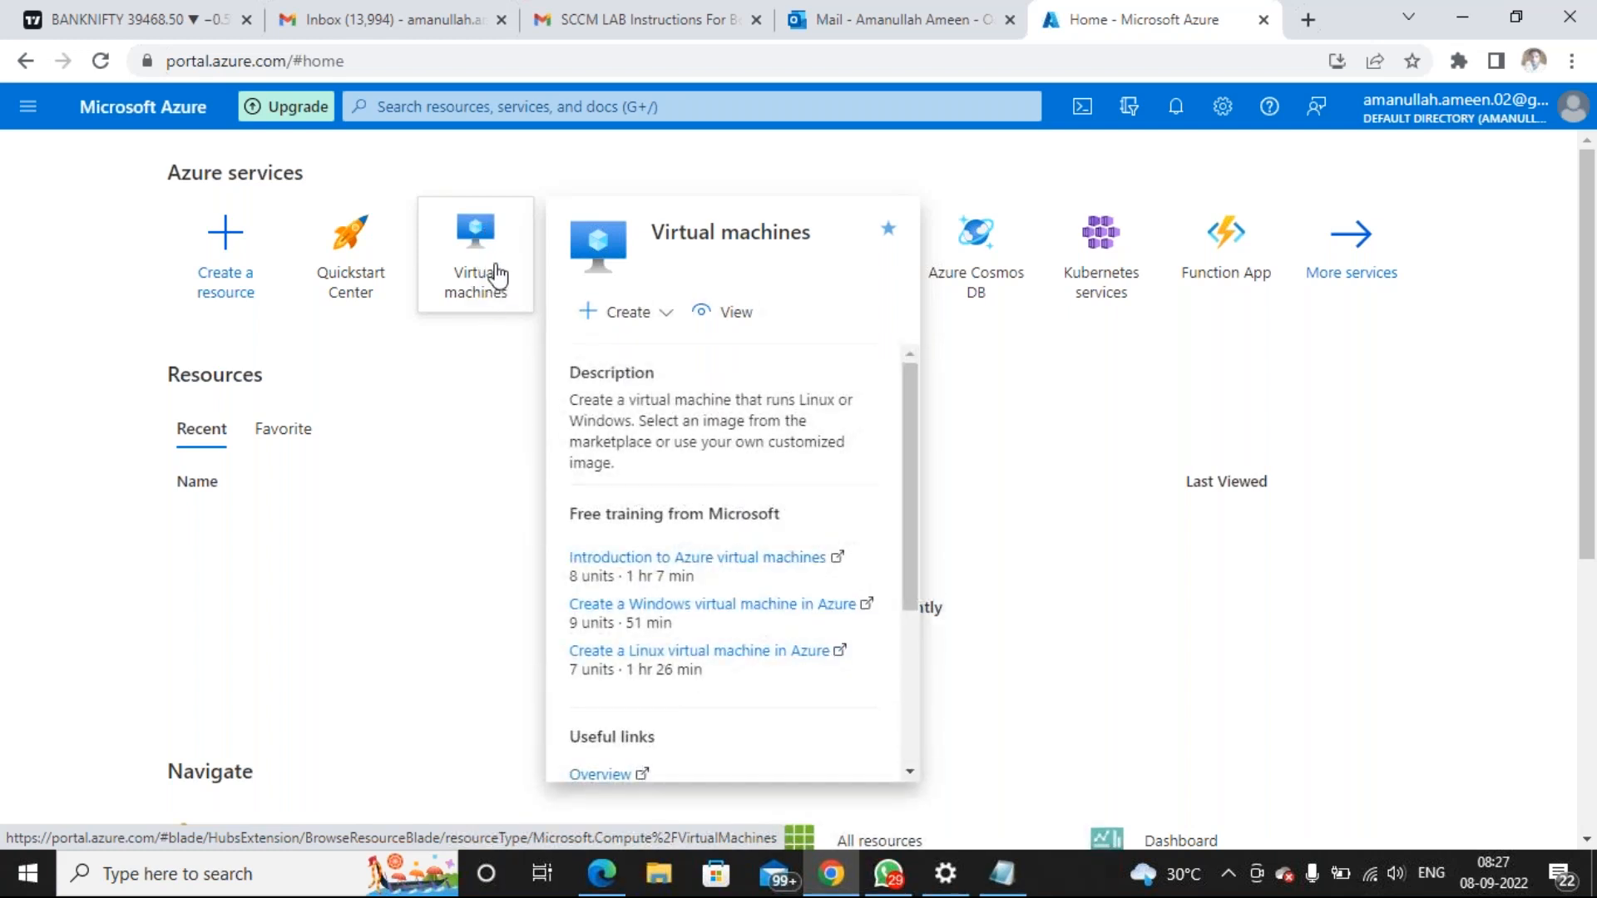
click(529, 100)
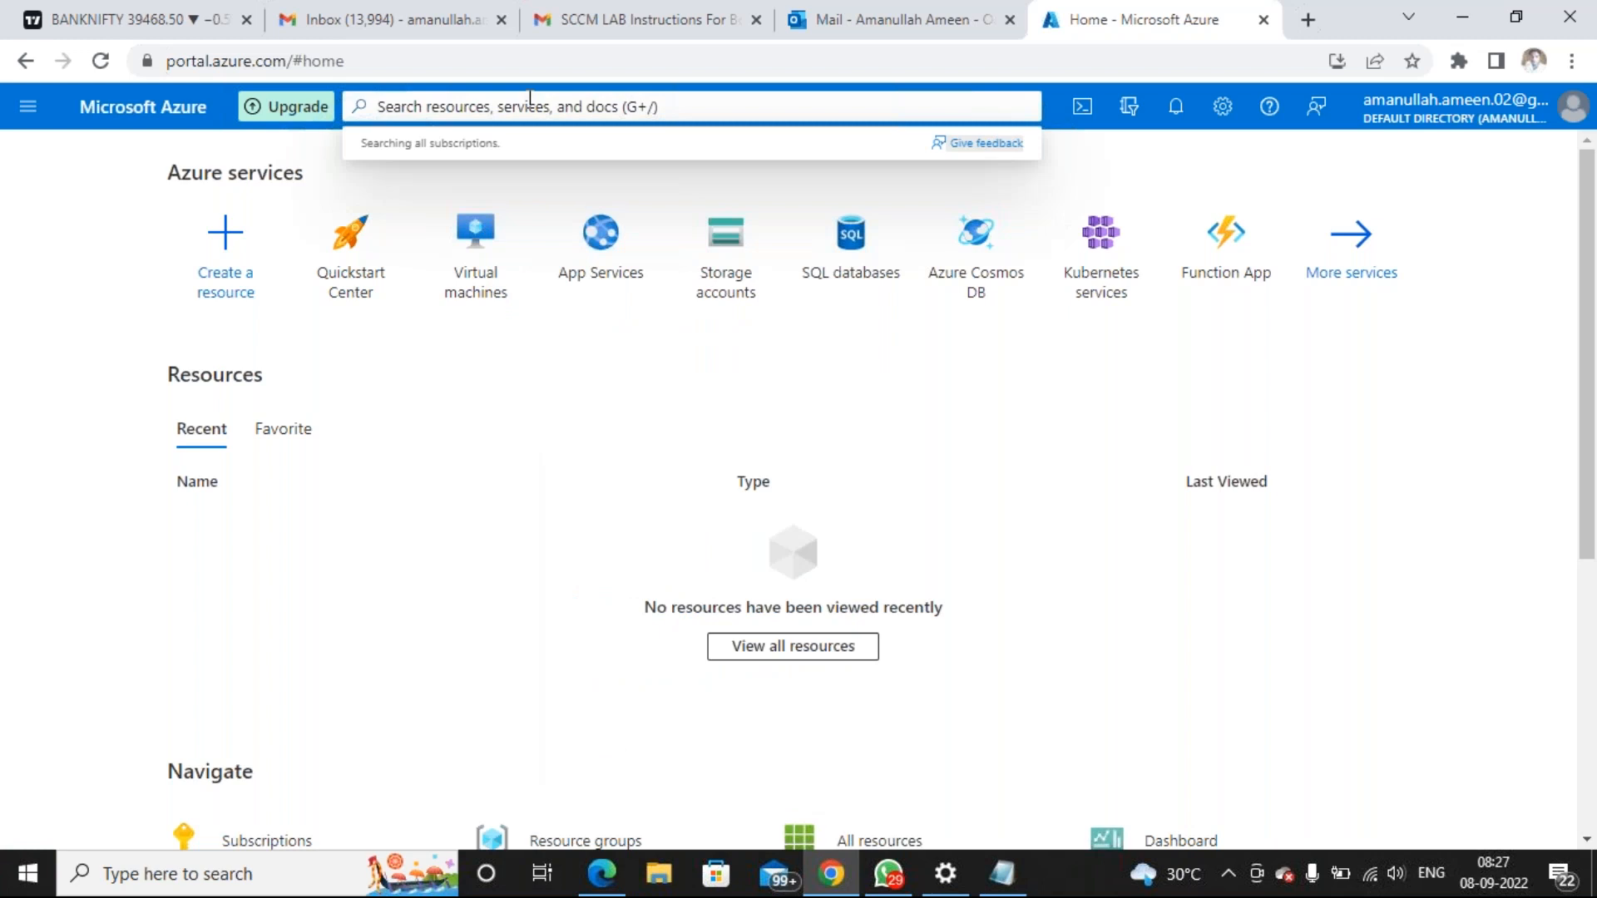
text(virtual ma)
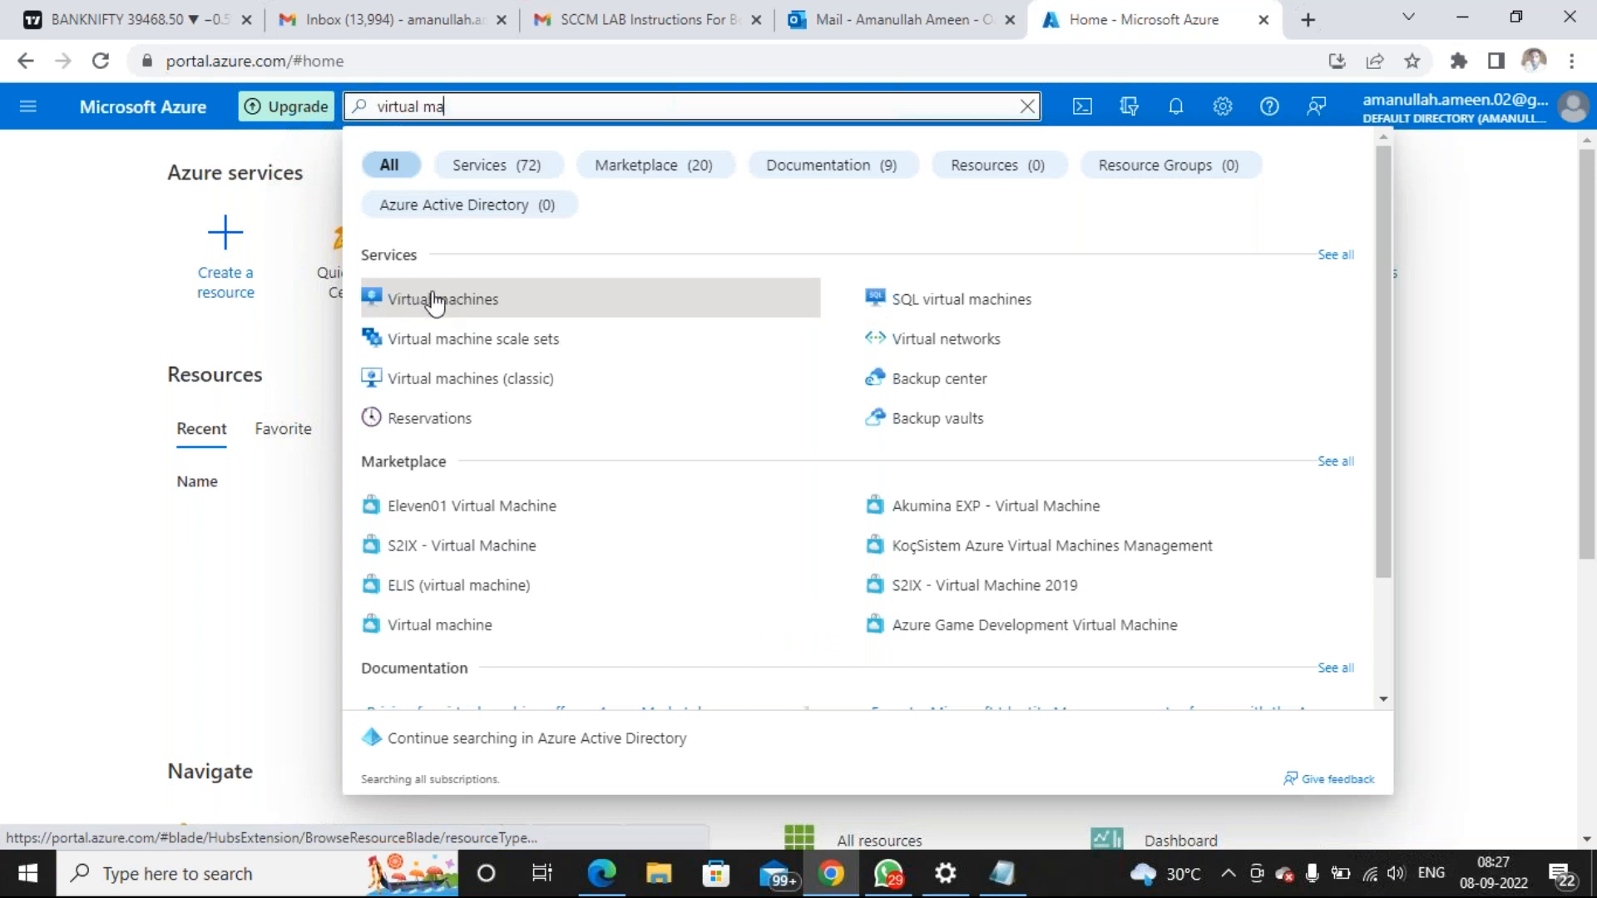
click(462, 306)
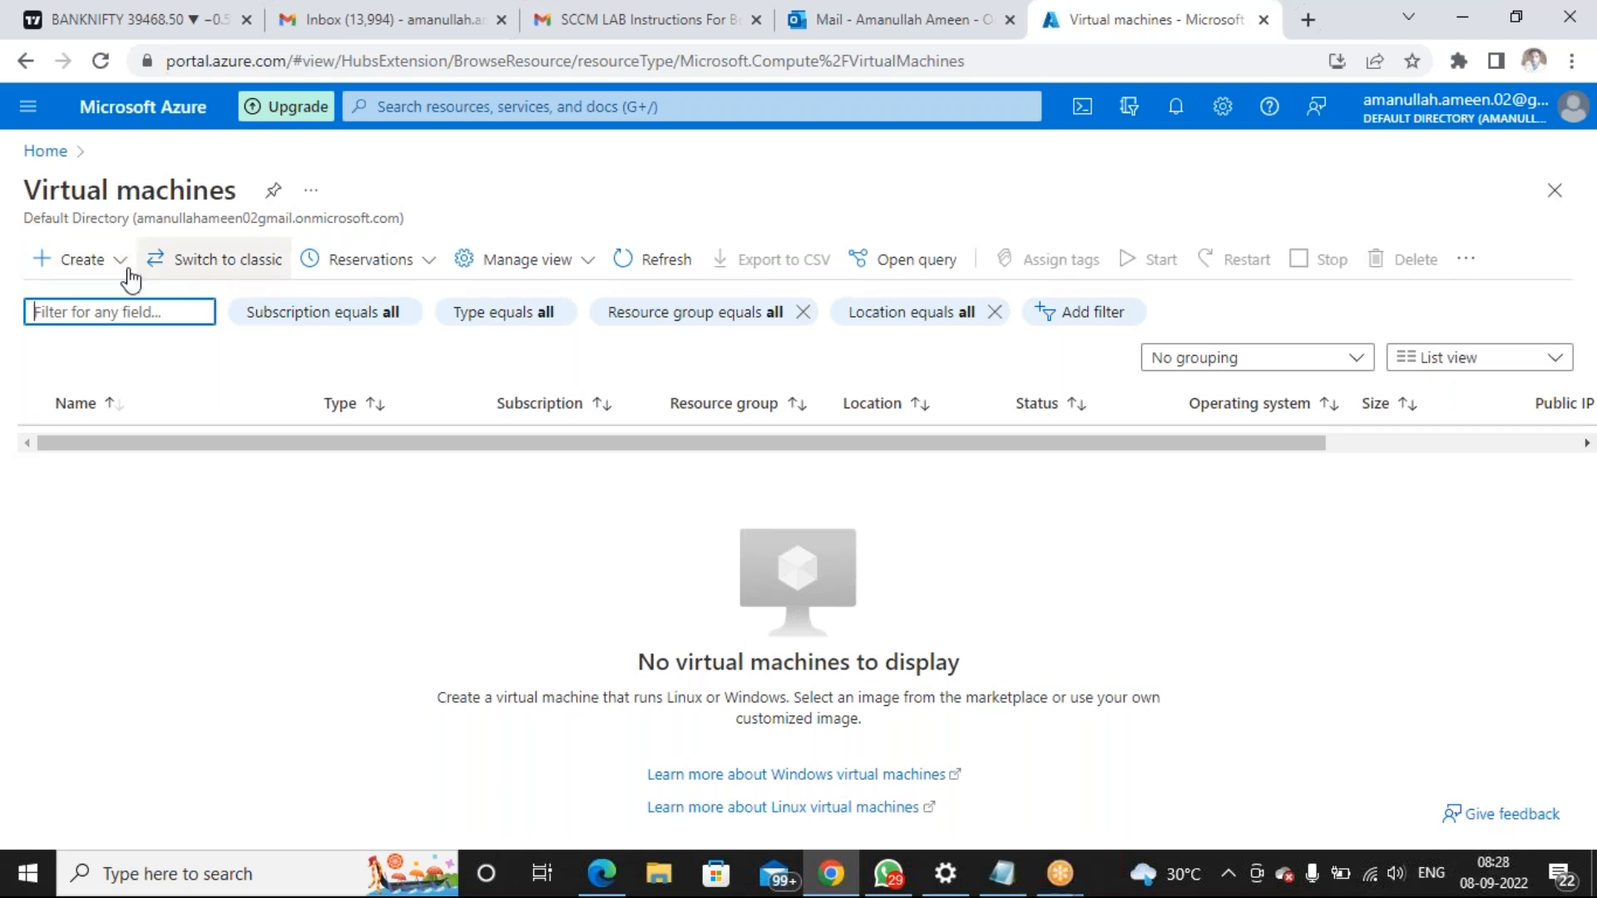
click(73, 262)
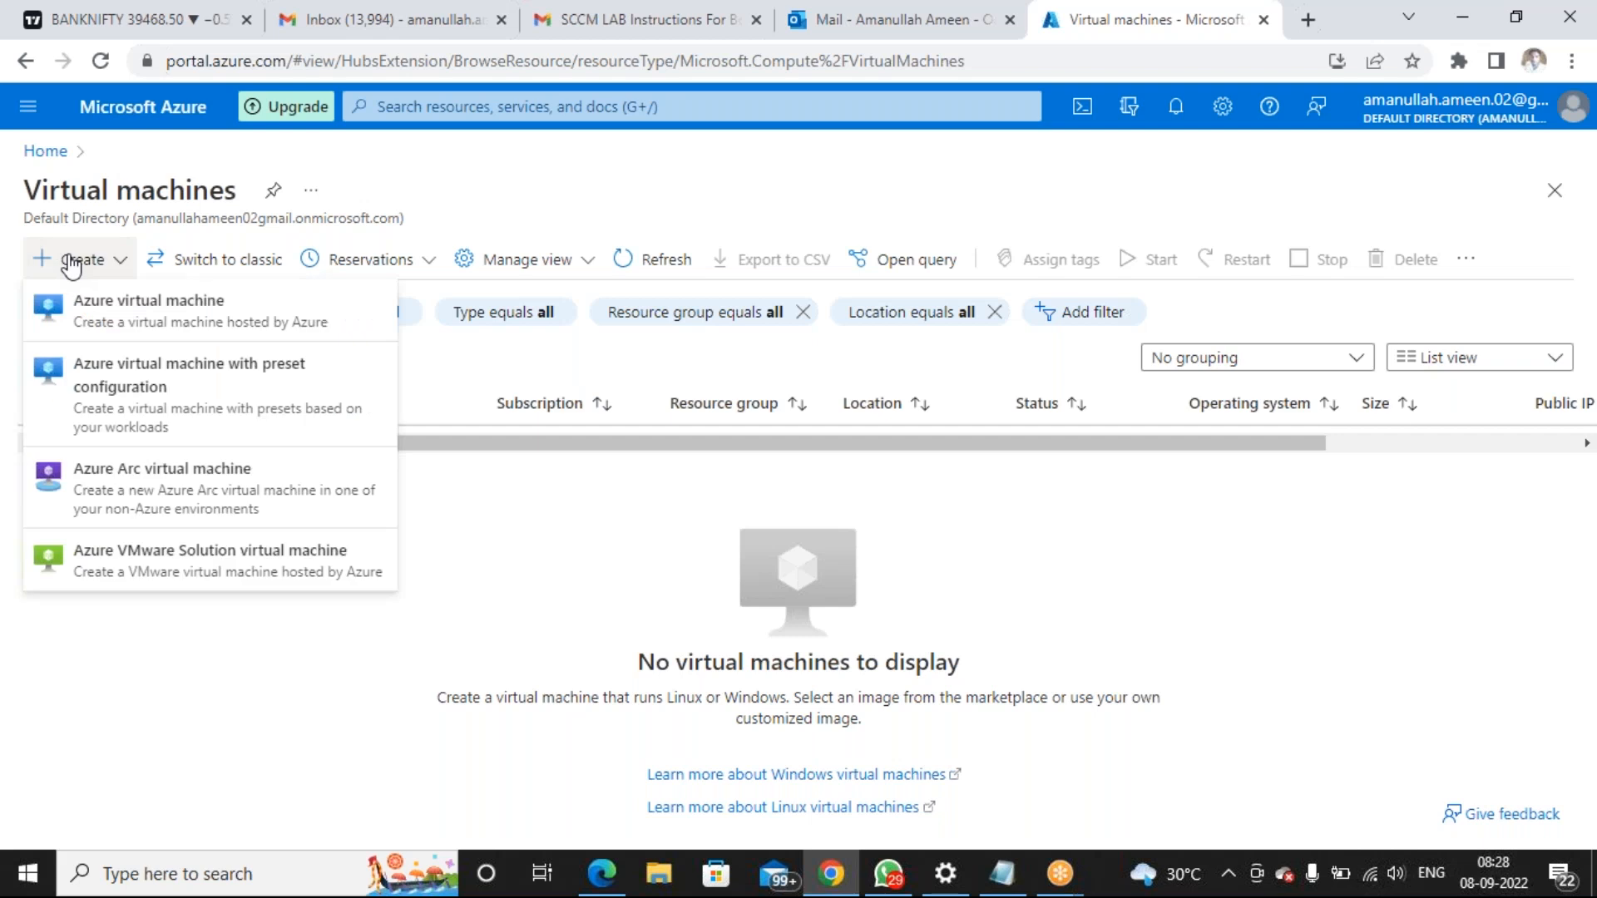
click(75, 308)
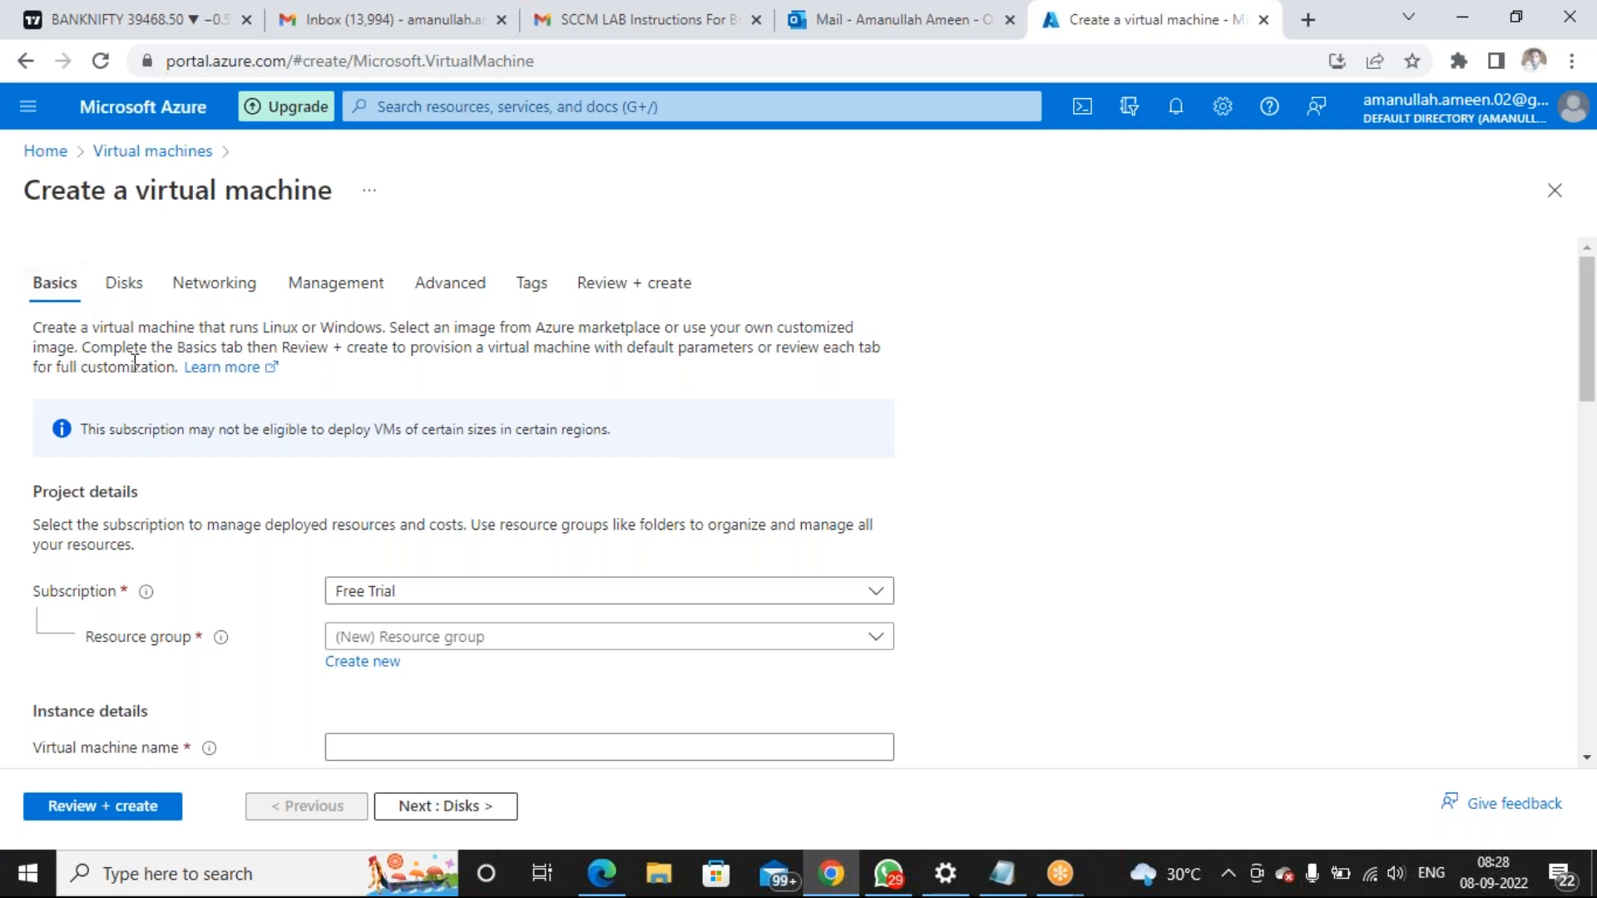
scroll(274, 417, down, 1)
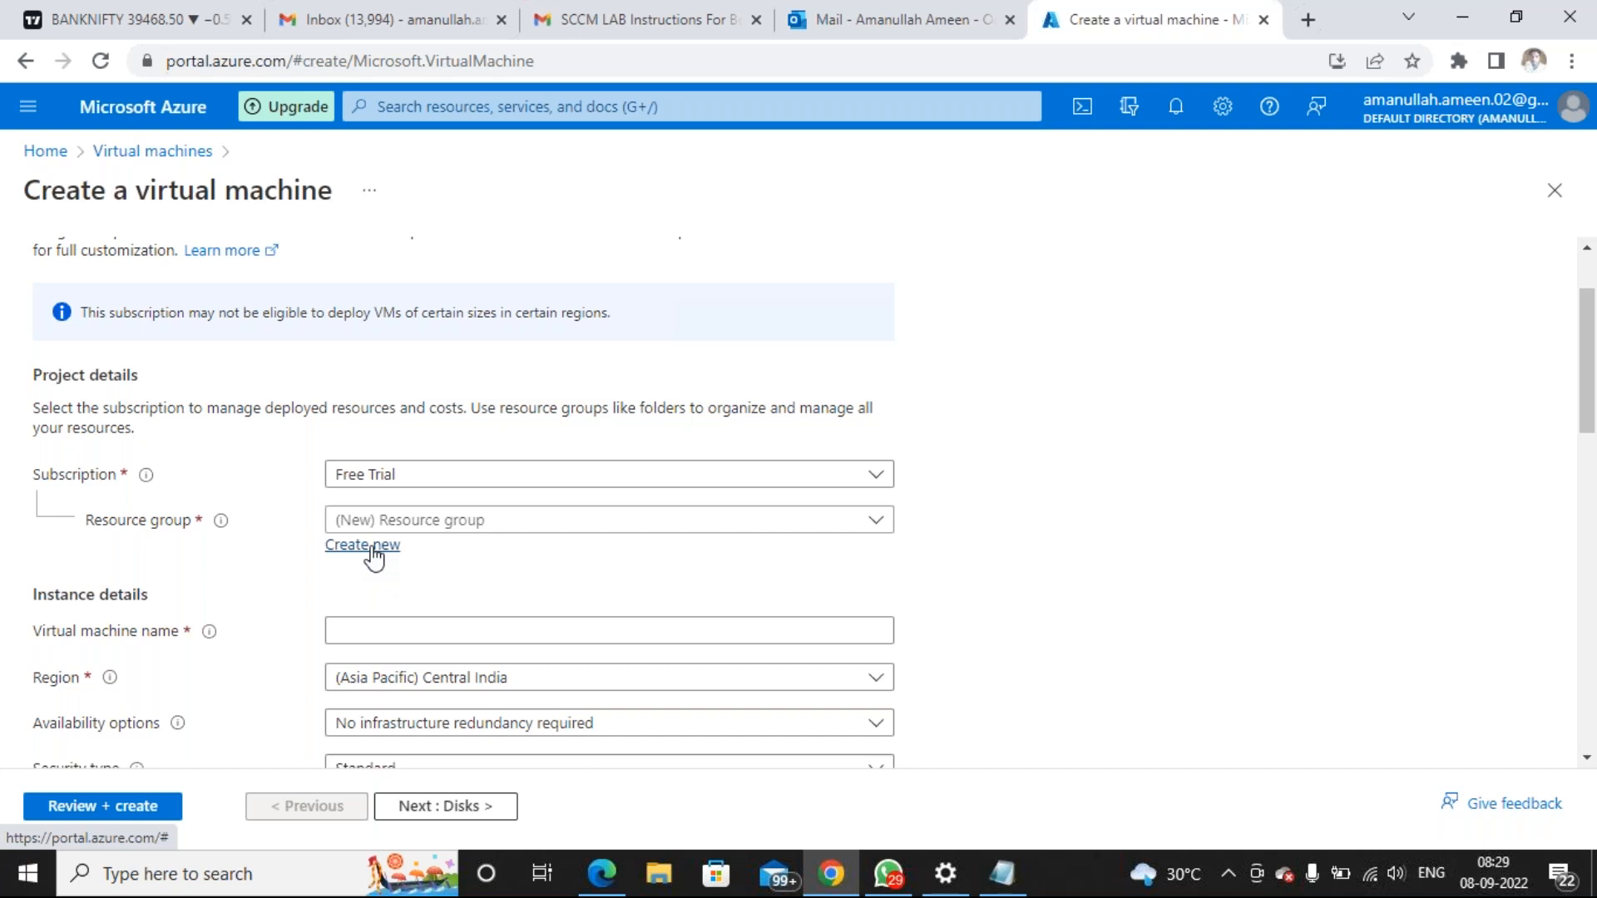
Create the new resource group 'MECM_Container', fixing the name's capitalization before confirming
click(362, 546)
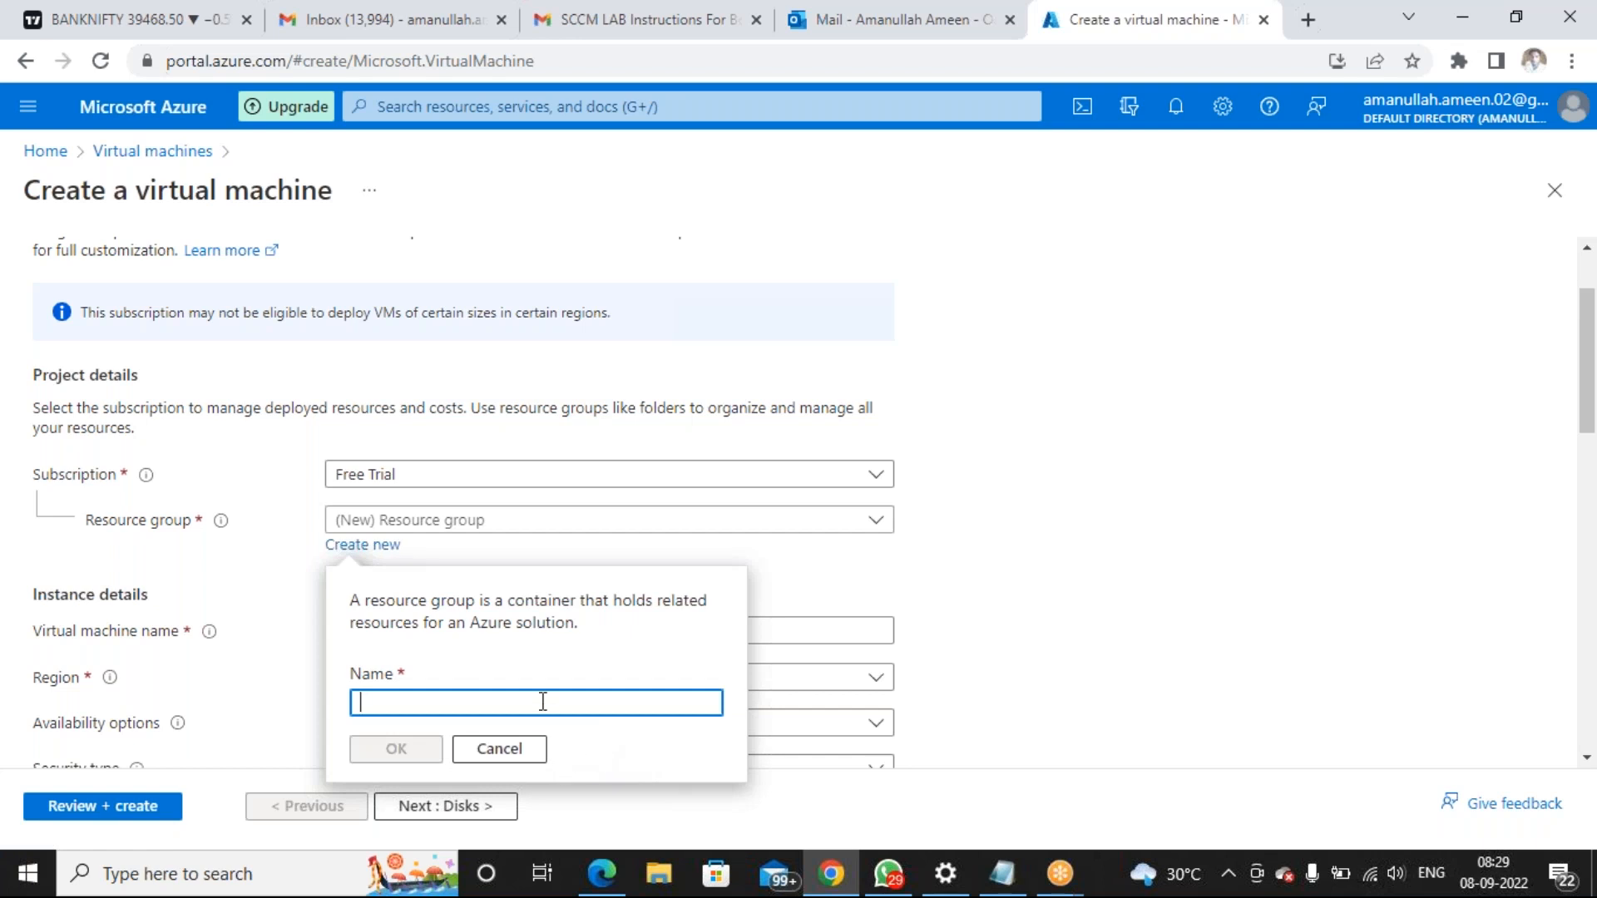
text(mec)
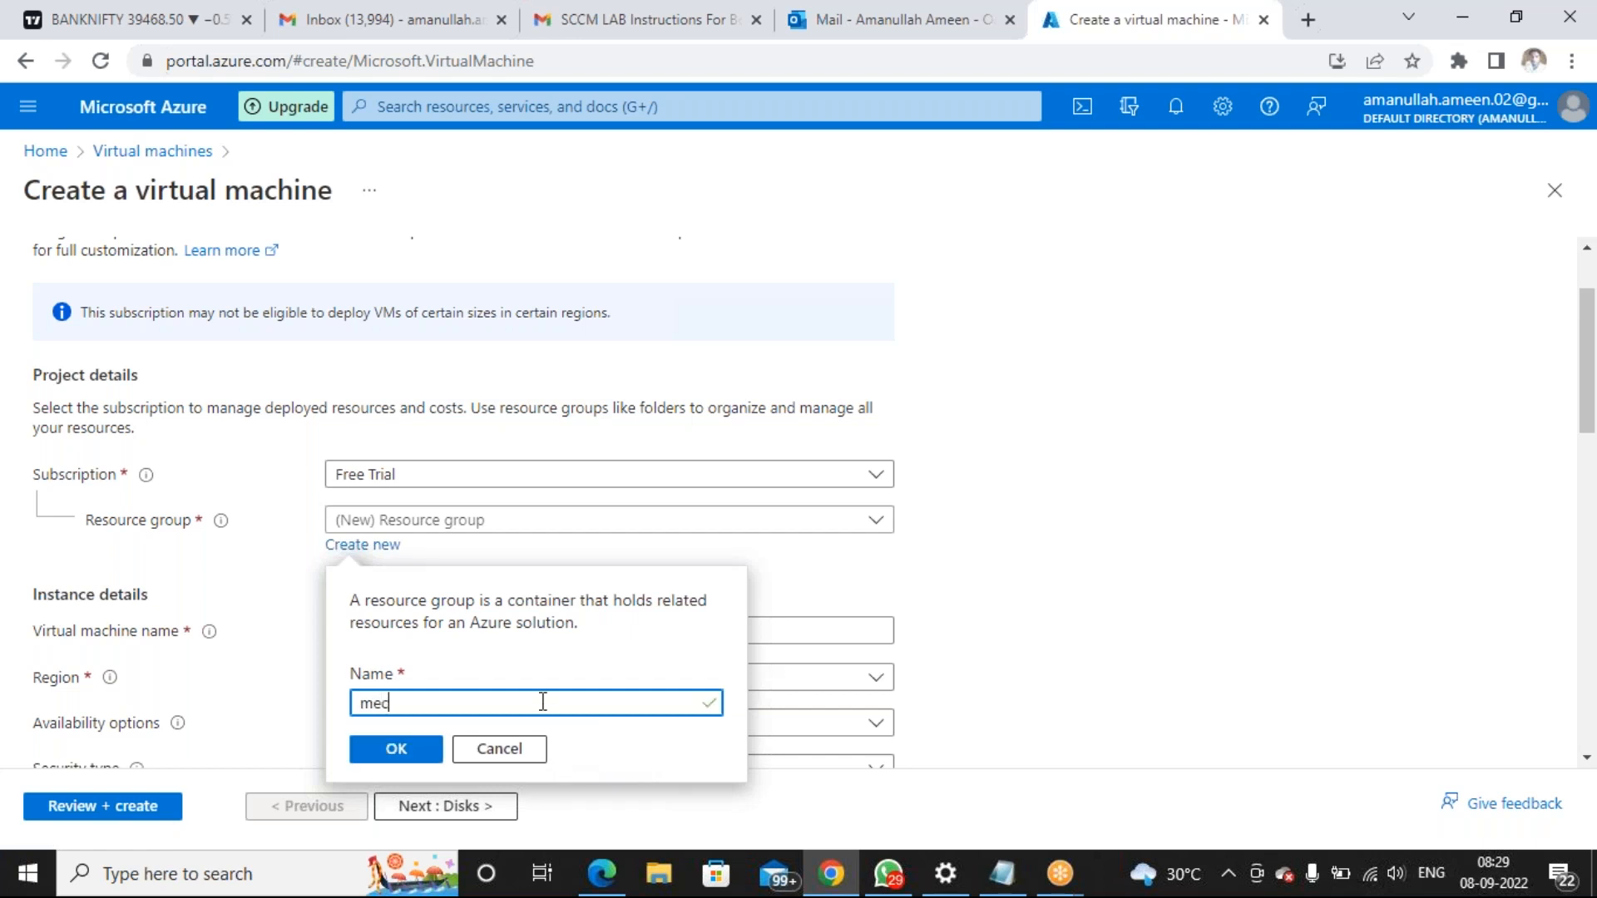
text(m_)
key(BackSpace)
key(BackSpace)
key(BackSpace)
key(BackSpace)
key(BackSpace)
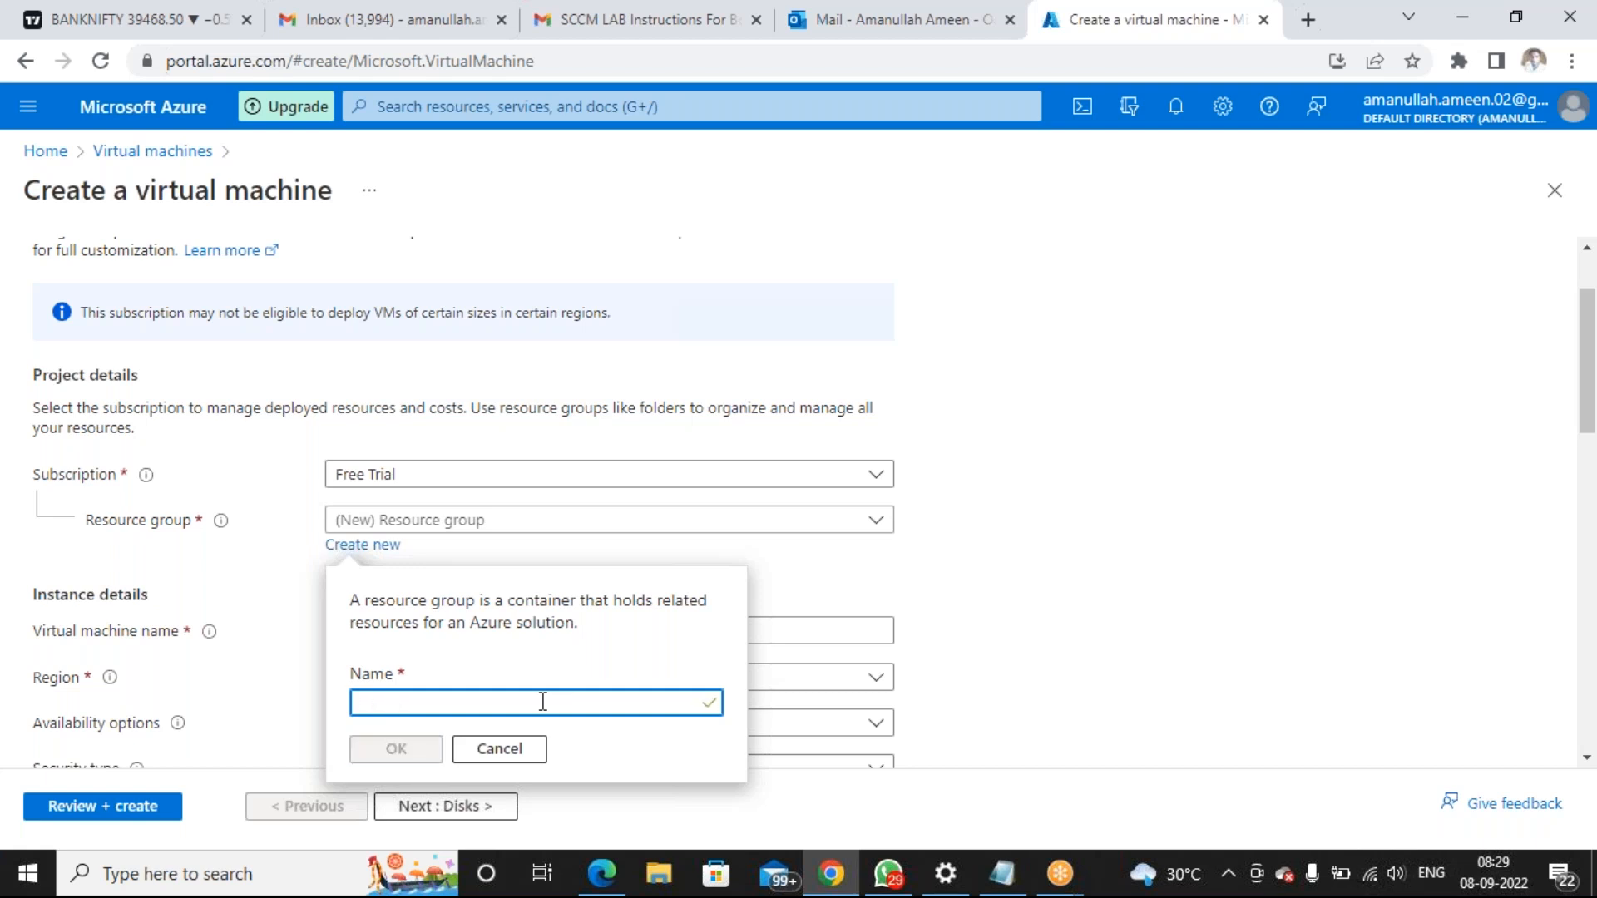
text(MECM)
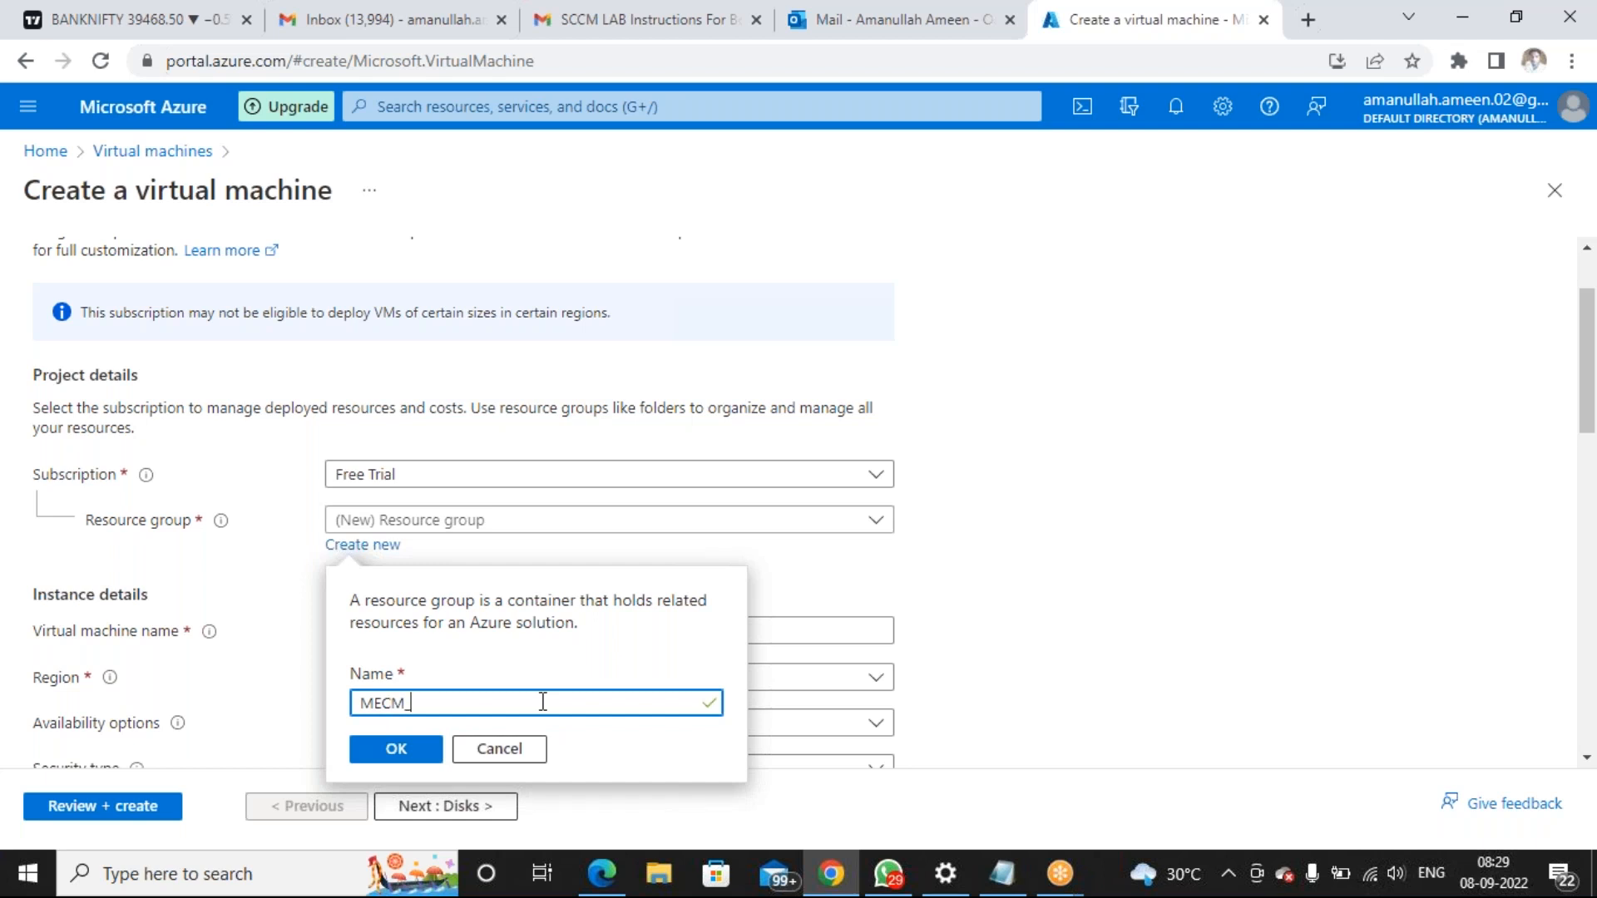
text(_container)
key(BackSpace)
key(BackSpace)
key(BackSpace)
key(BackSpace)
key(BackSpace)
key(BackSpace)
key(BackSpace)
key(BackSpace)
key(BackSpace)
text(Container)
click(401, 740)
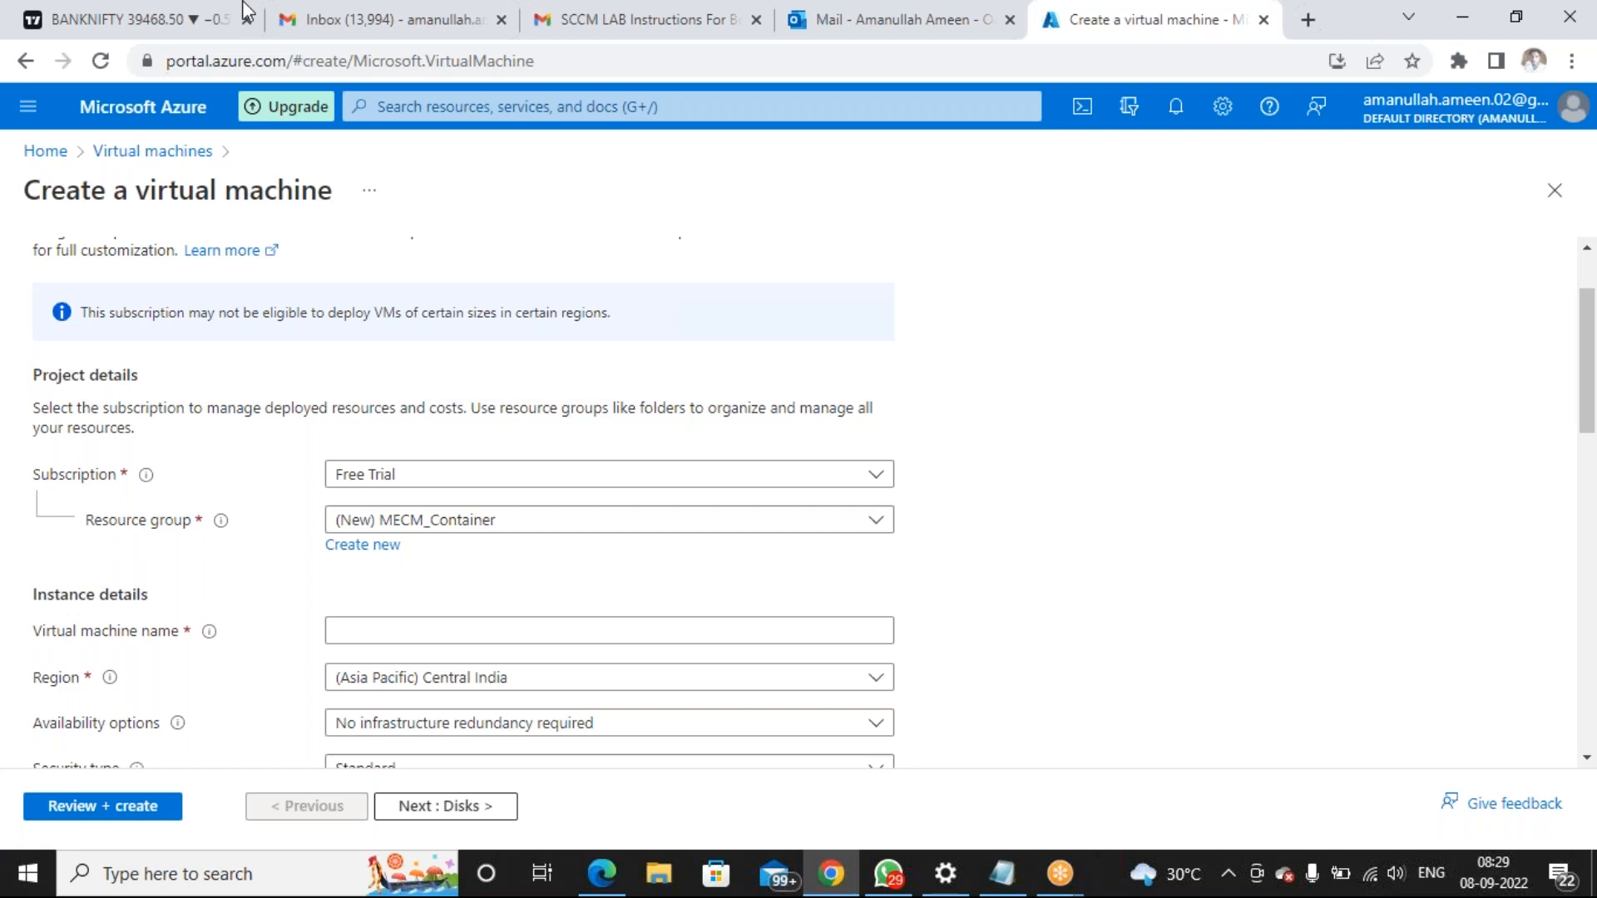
click(380, 626)
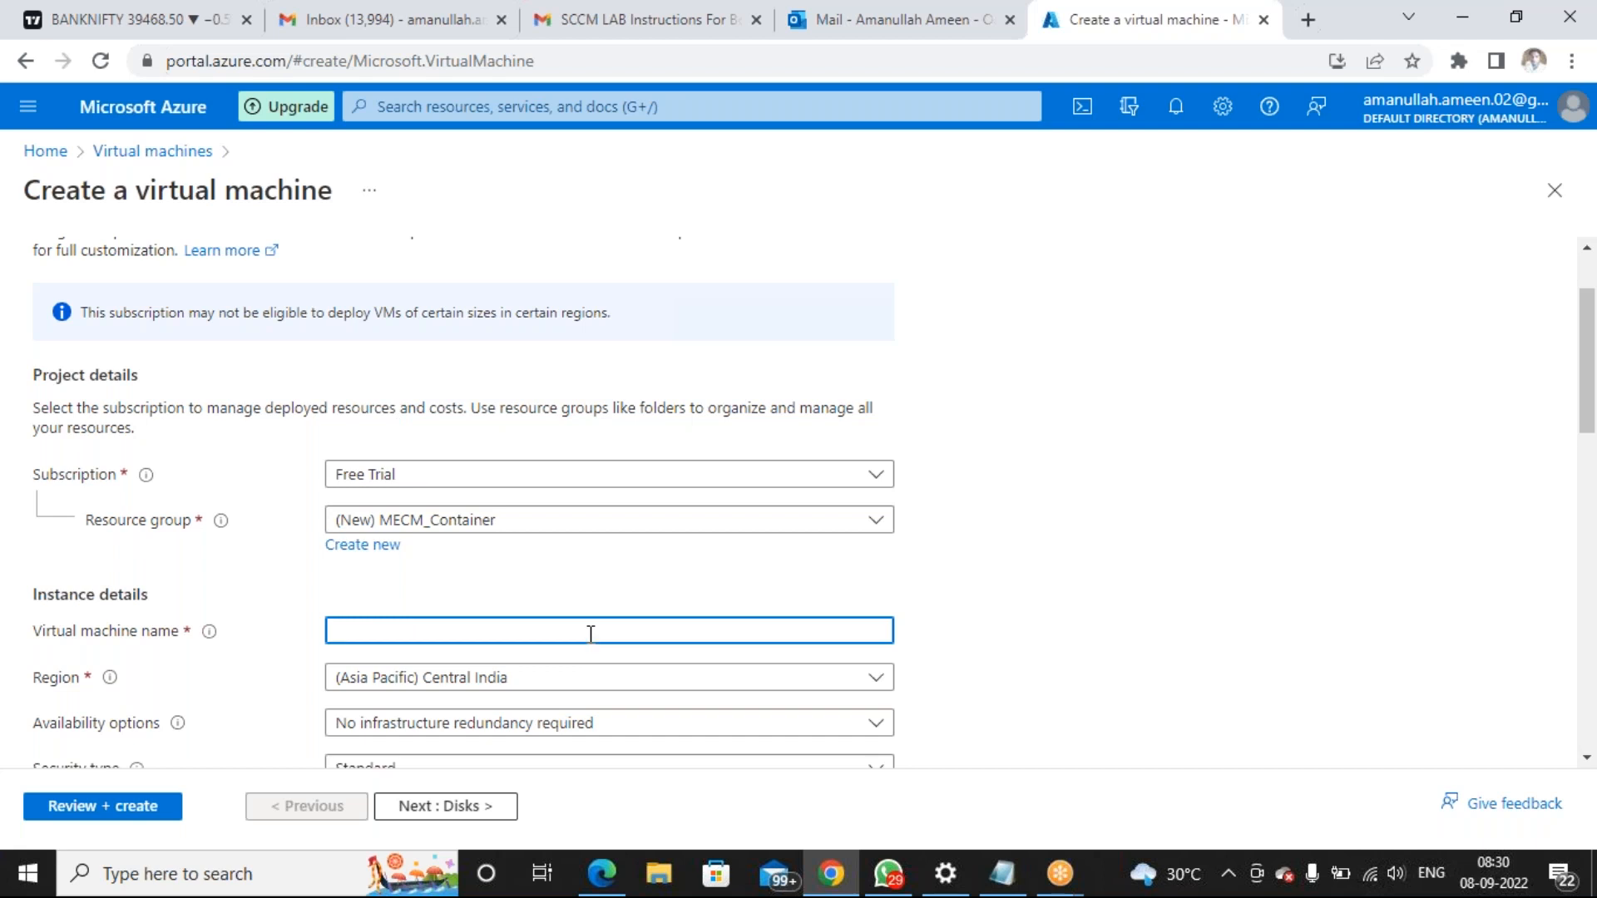
Name the VM 'Domain', keep Central India, and choose the Windows Server 2019 Datacenter - Gen2 image
text(Domain)
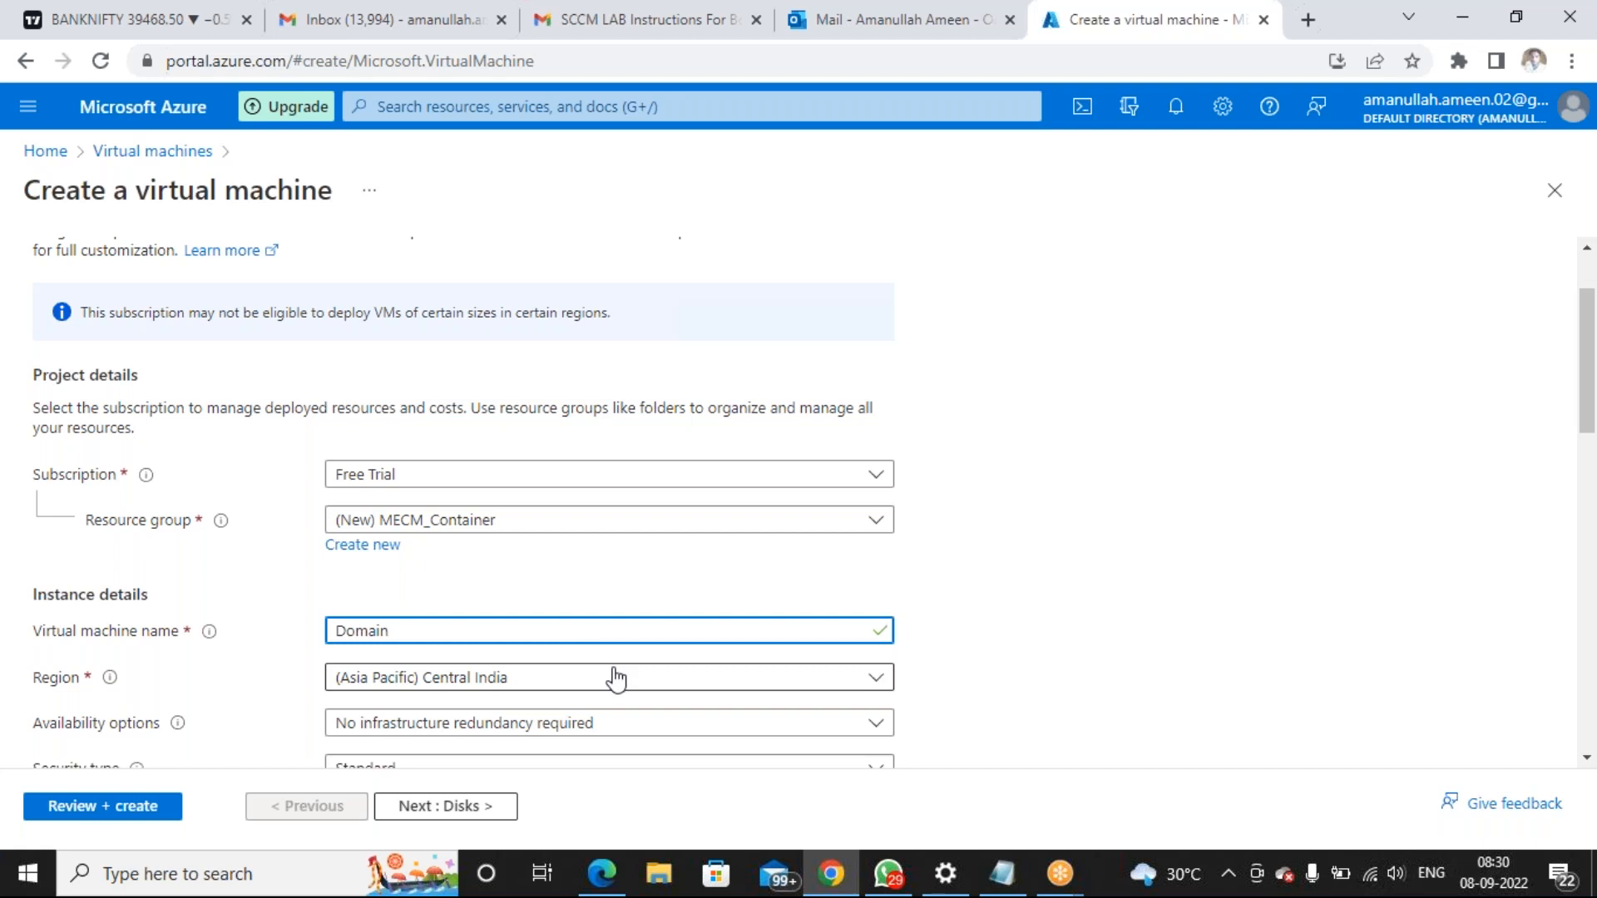
scroll(632, 630, down, 1)
click(646, 563)
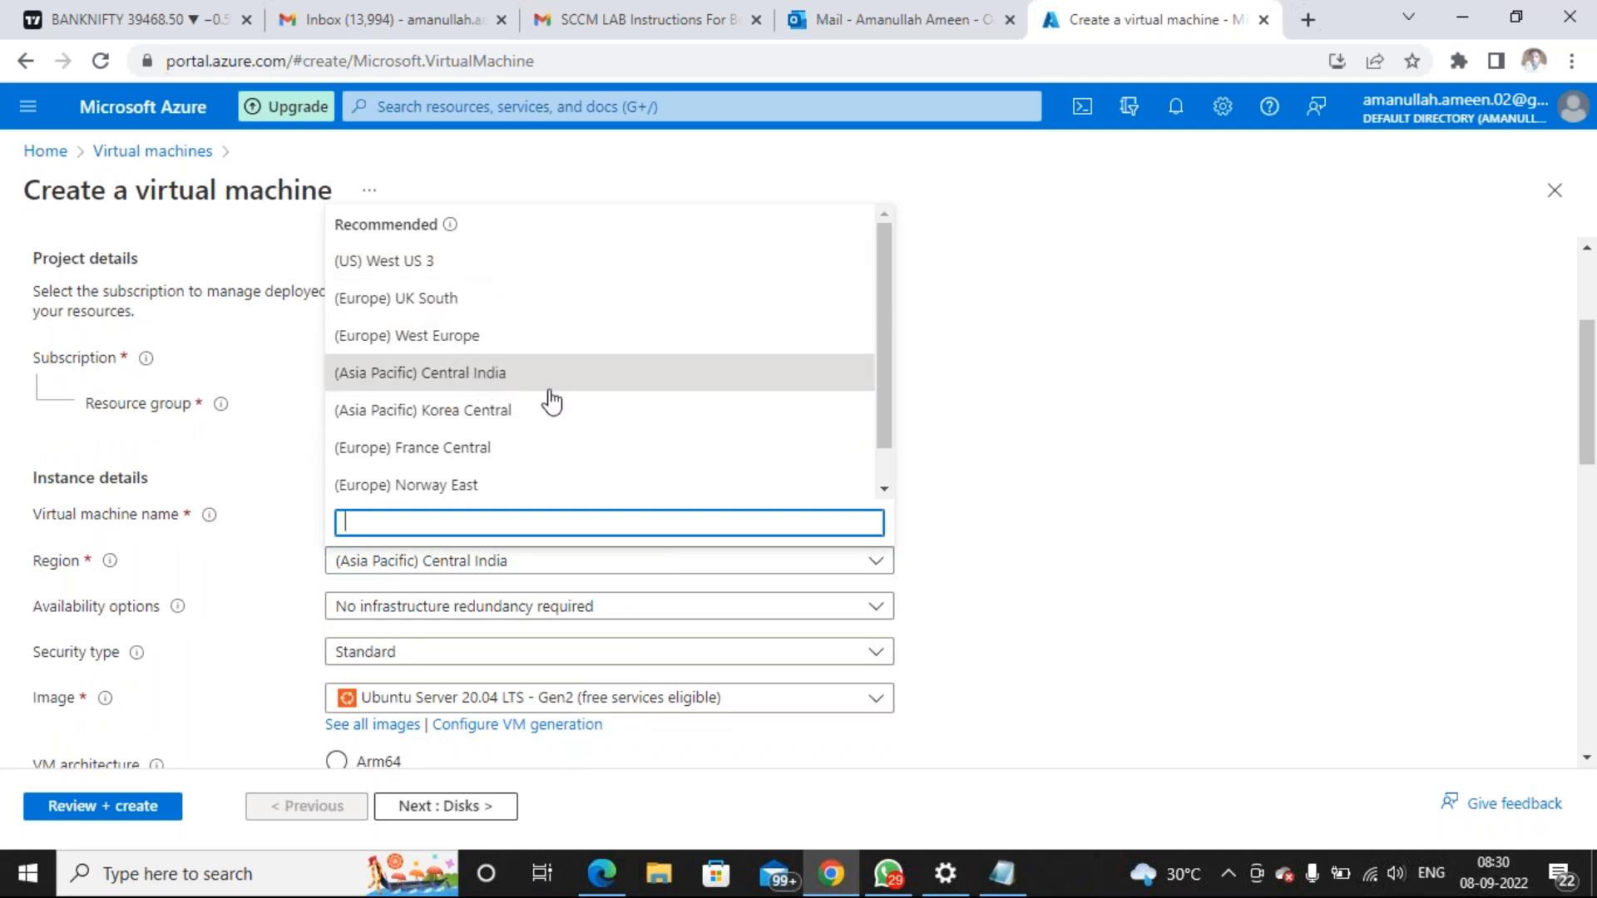
click(962, 523)
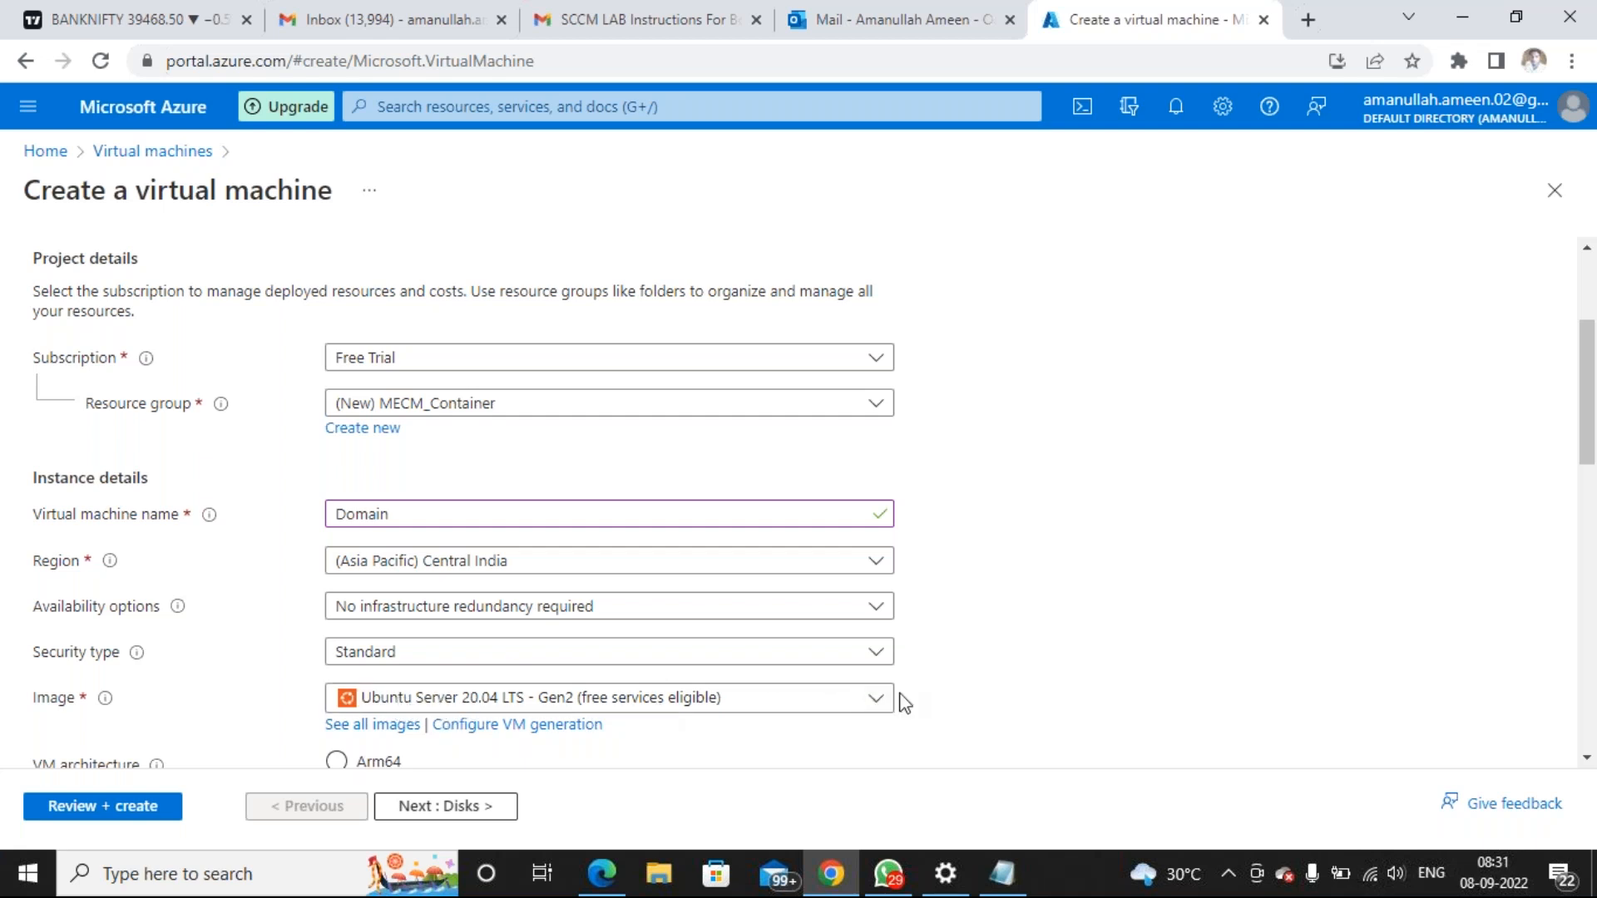
click(876, 704)
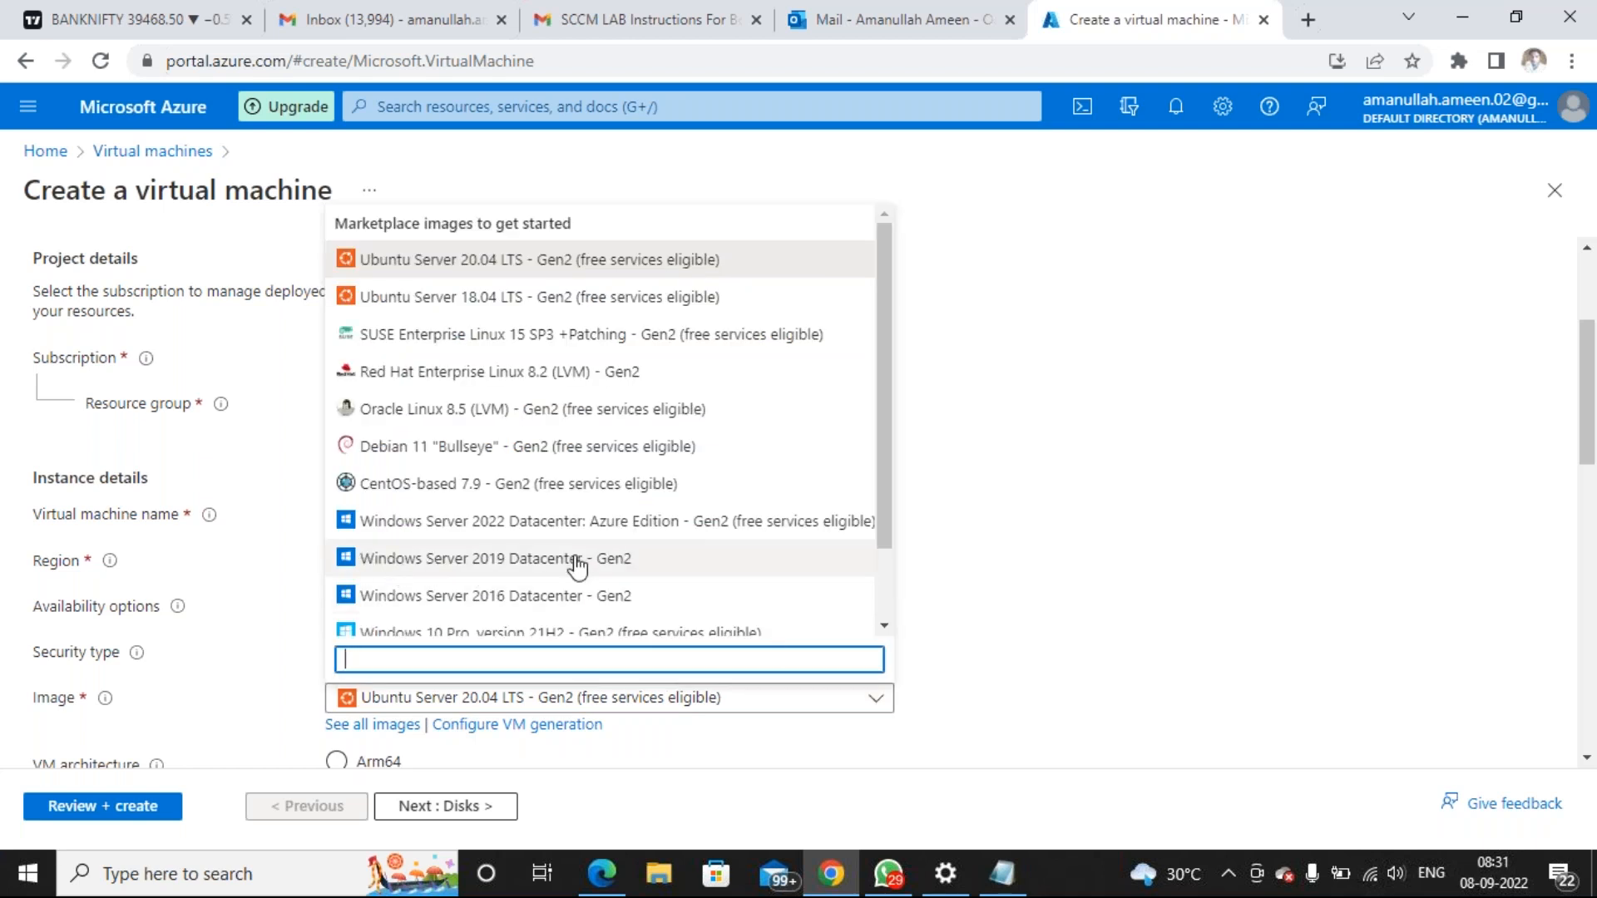
click(638, 563)
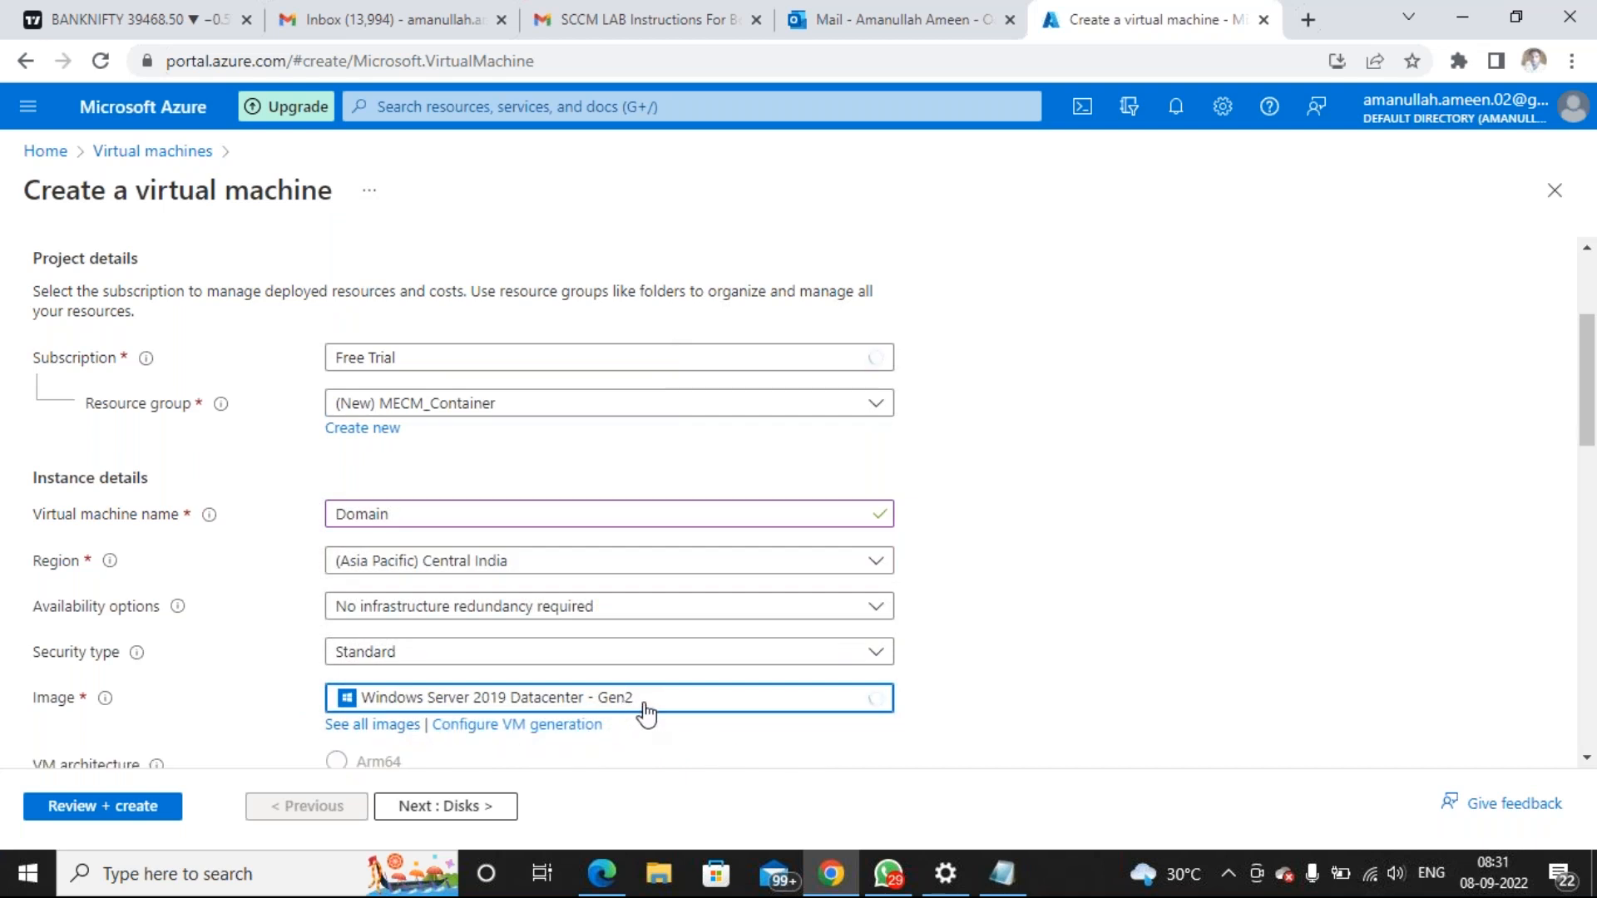
scroll(645, 707, down, 1)
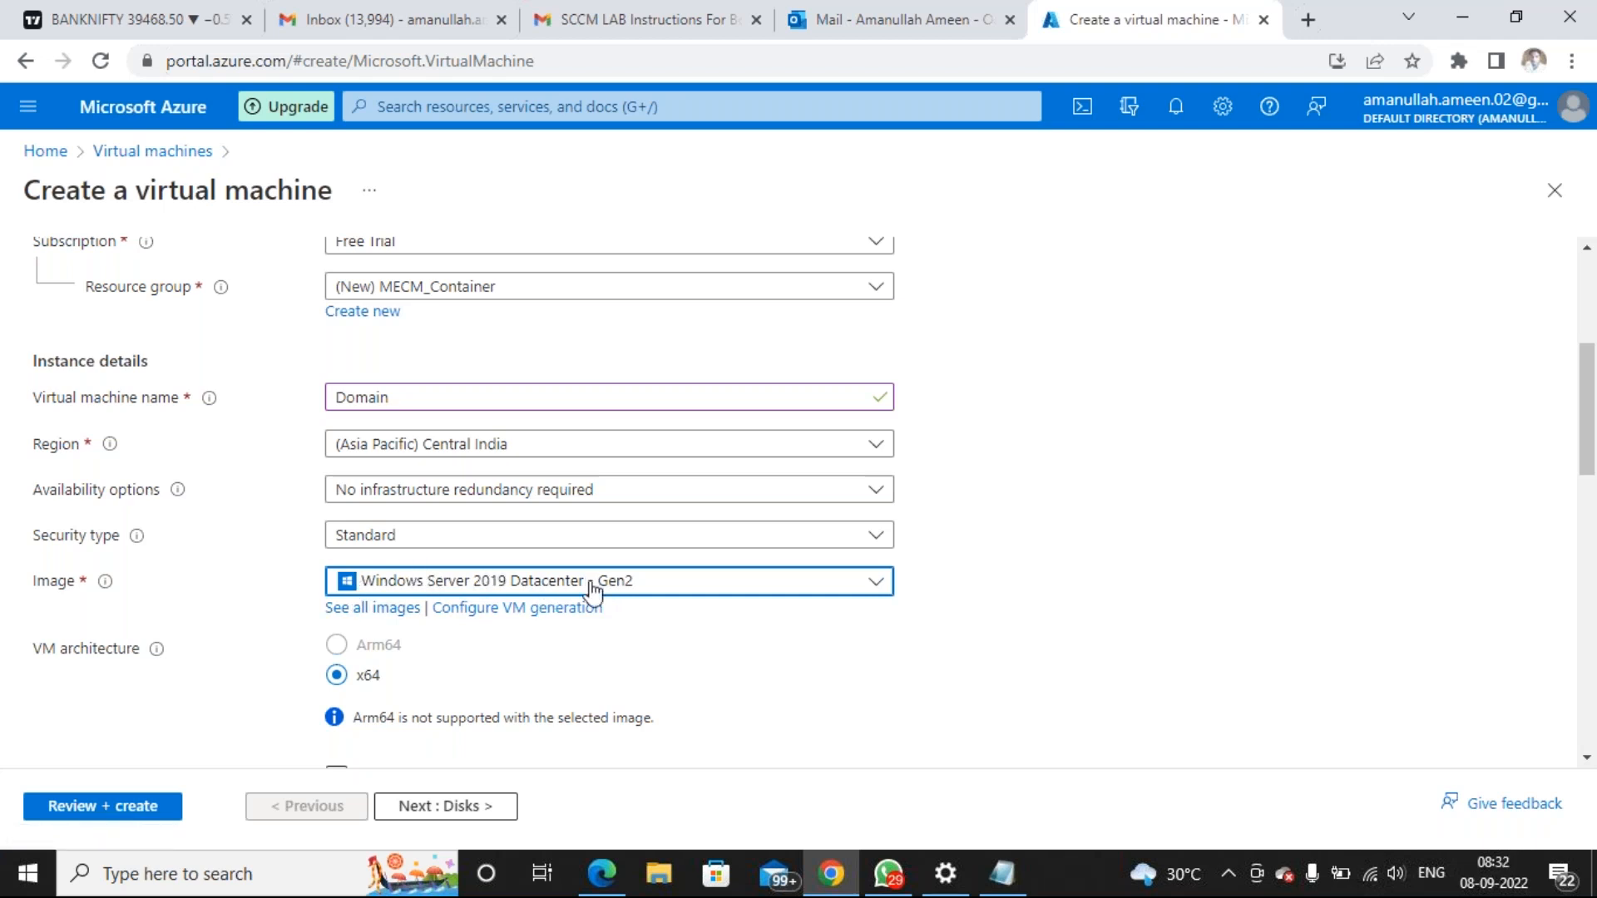
scroll(581, 636, down, 2)
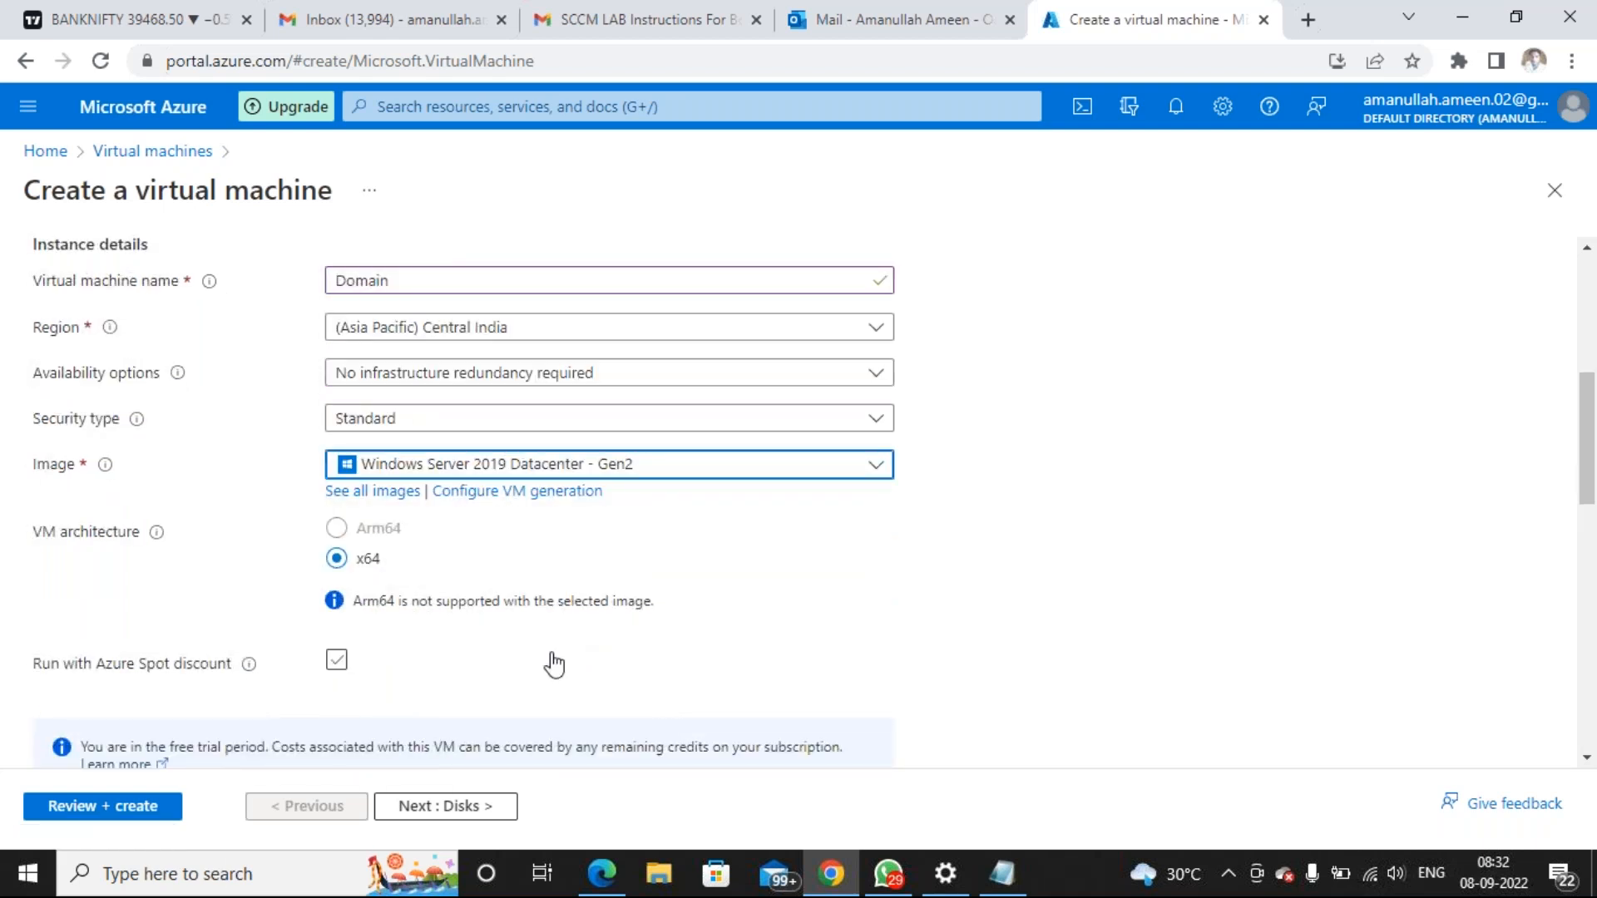
scroll(553, 657, down, 2)
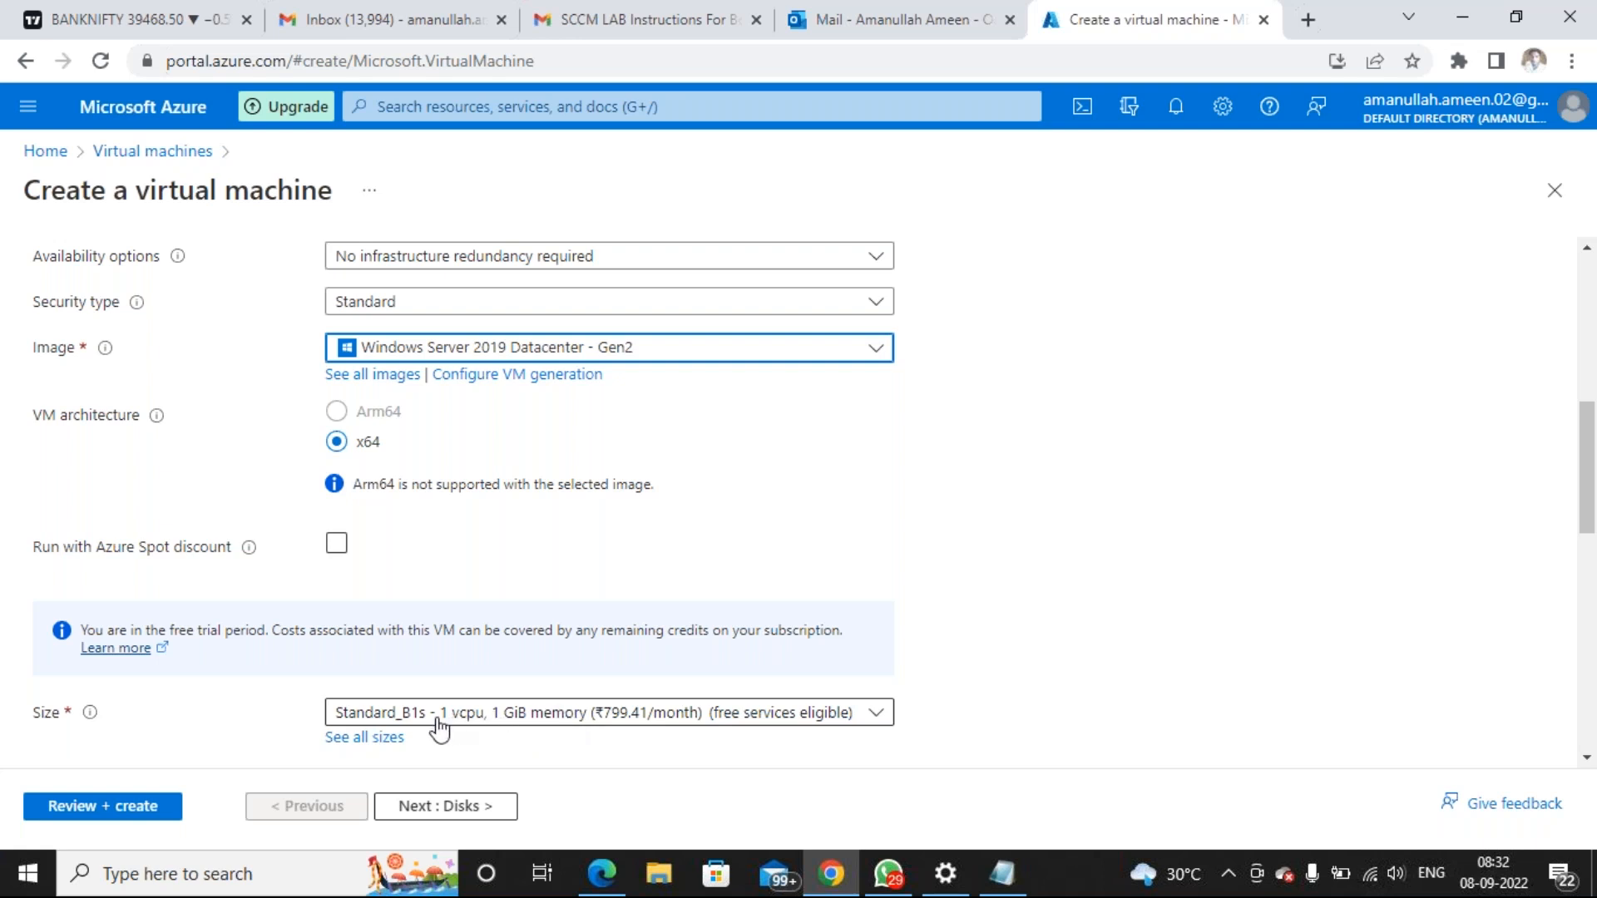
Pick Standard_DS1_v2 (1 vcpu, 3.5 GiB memory) from the Size list
click(516, 721)
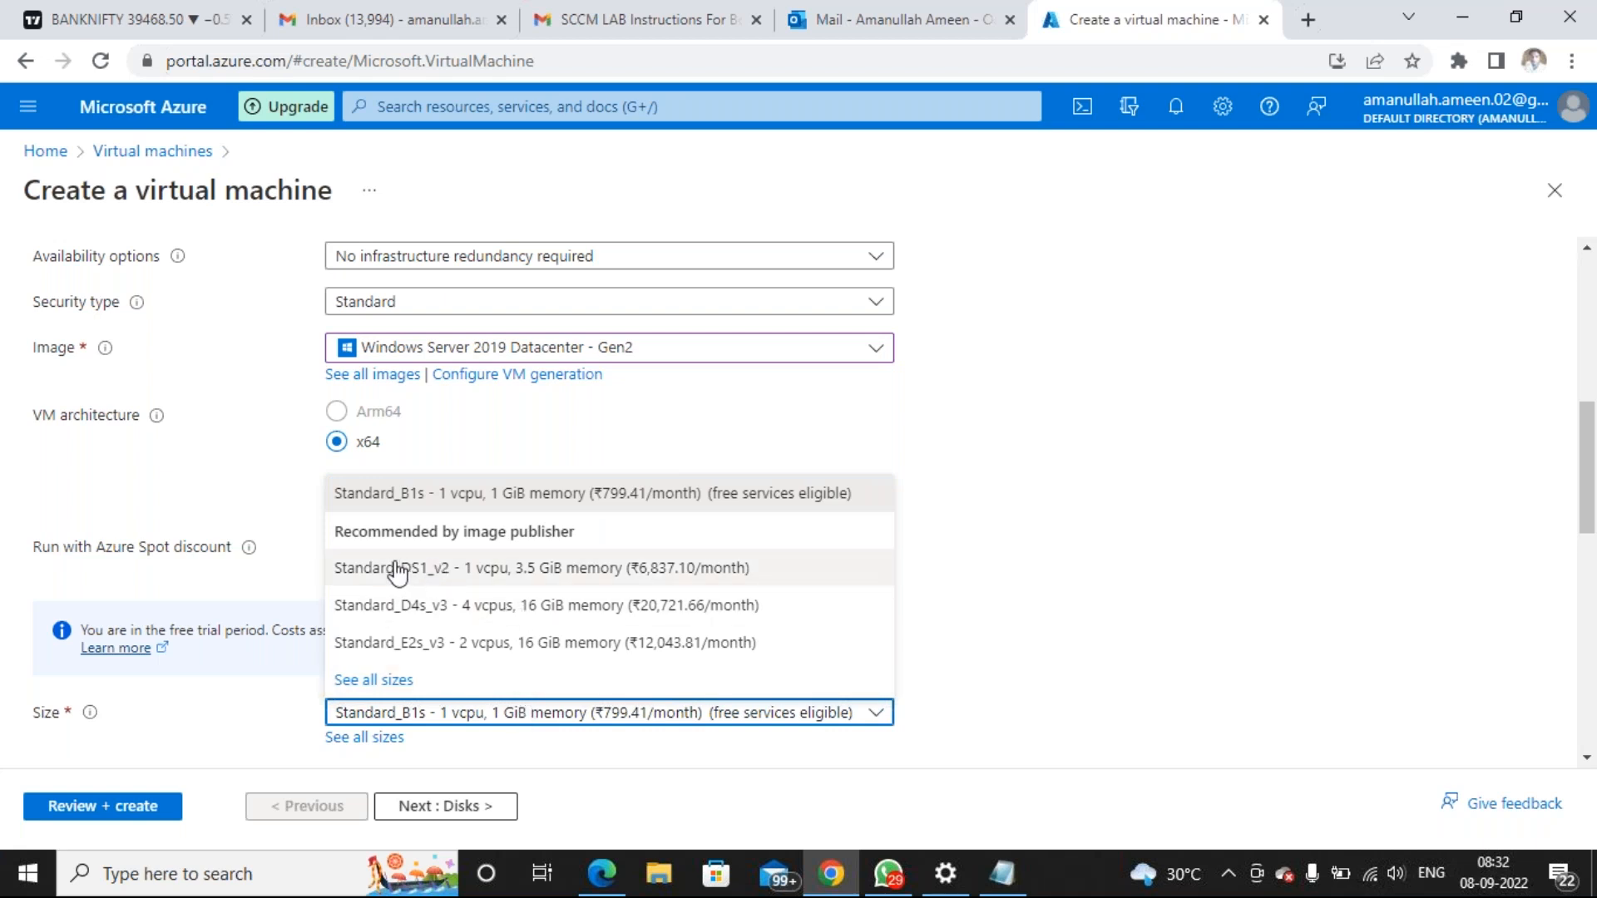
click(589, 569)
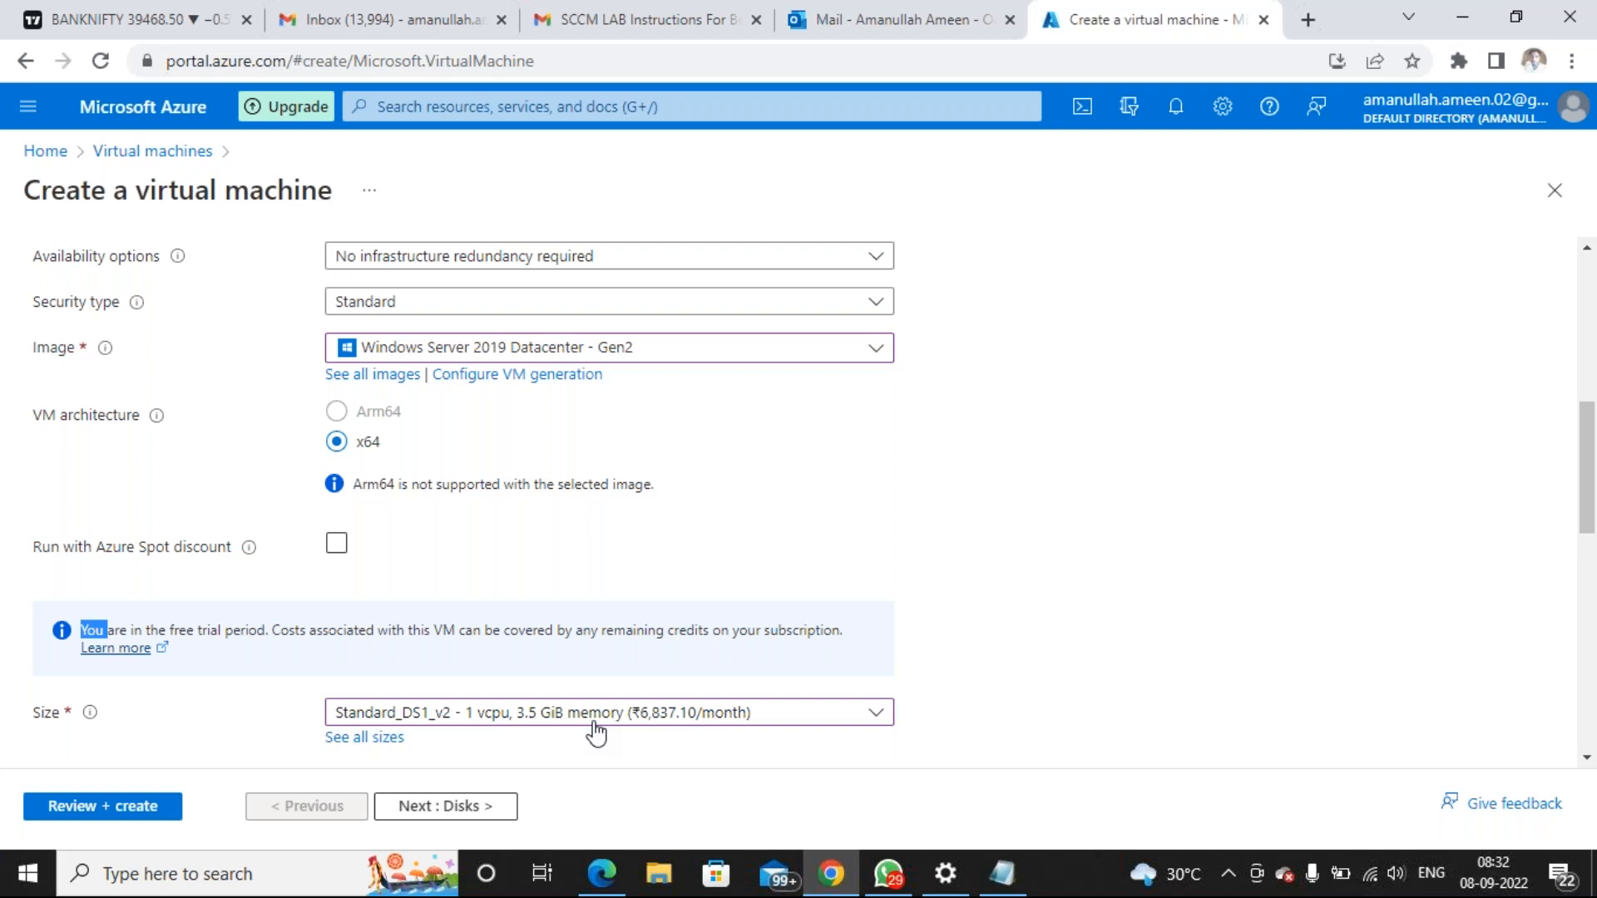
Enter the administrator account username in the VM form, then bring the MECM Notes file forward
scroll(596, 723, down, 1)
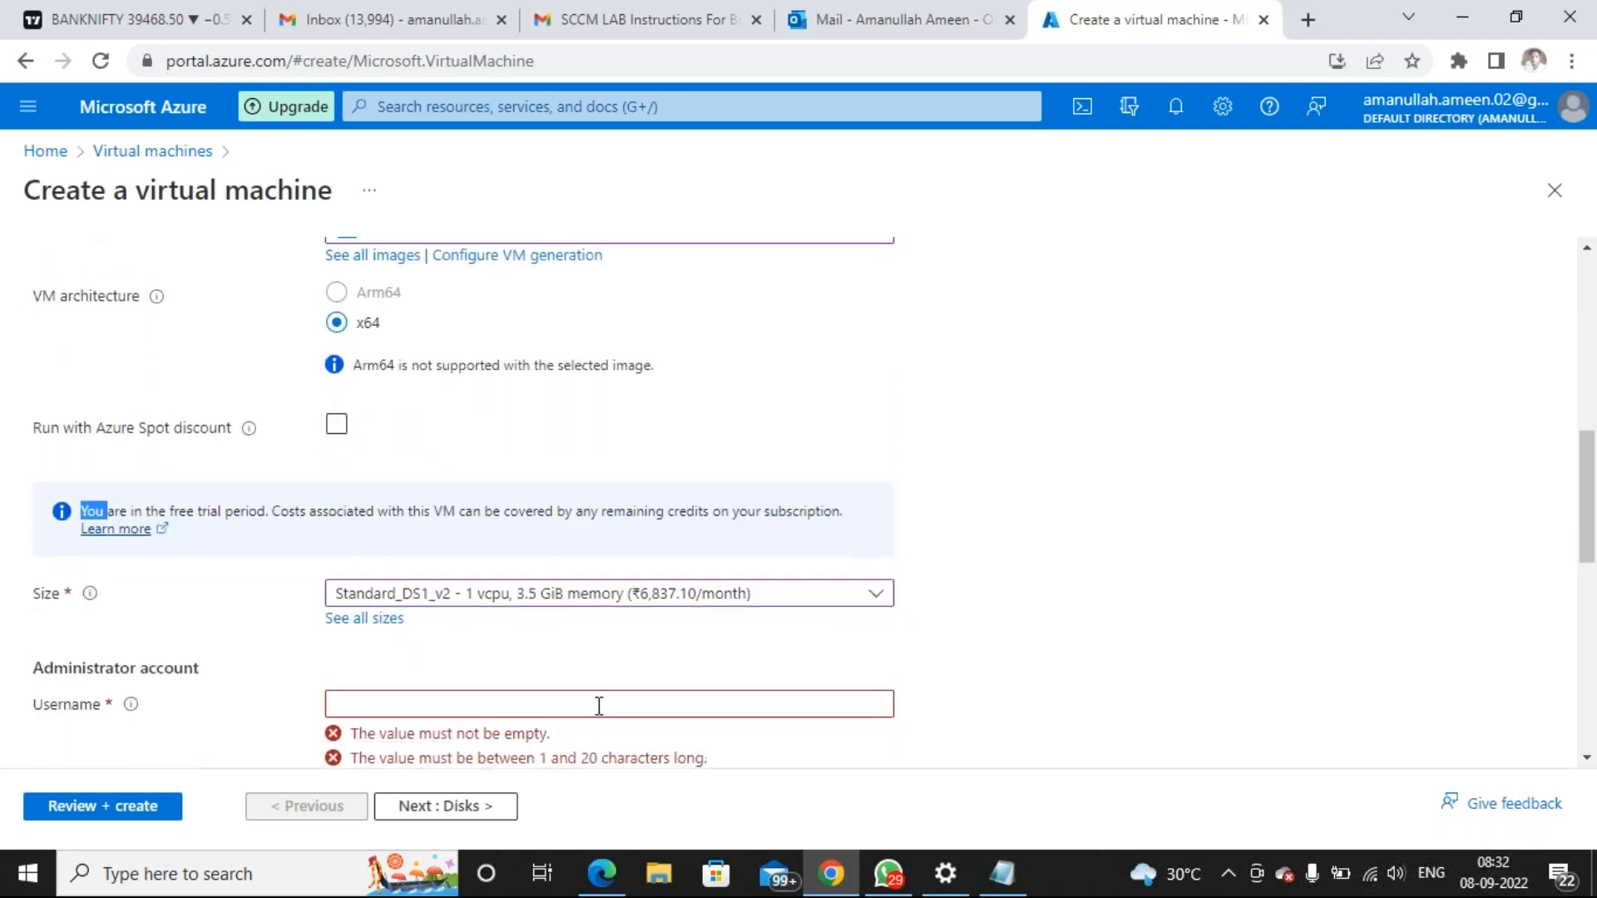
scroll(599, 705, down, 2)
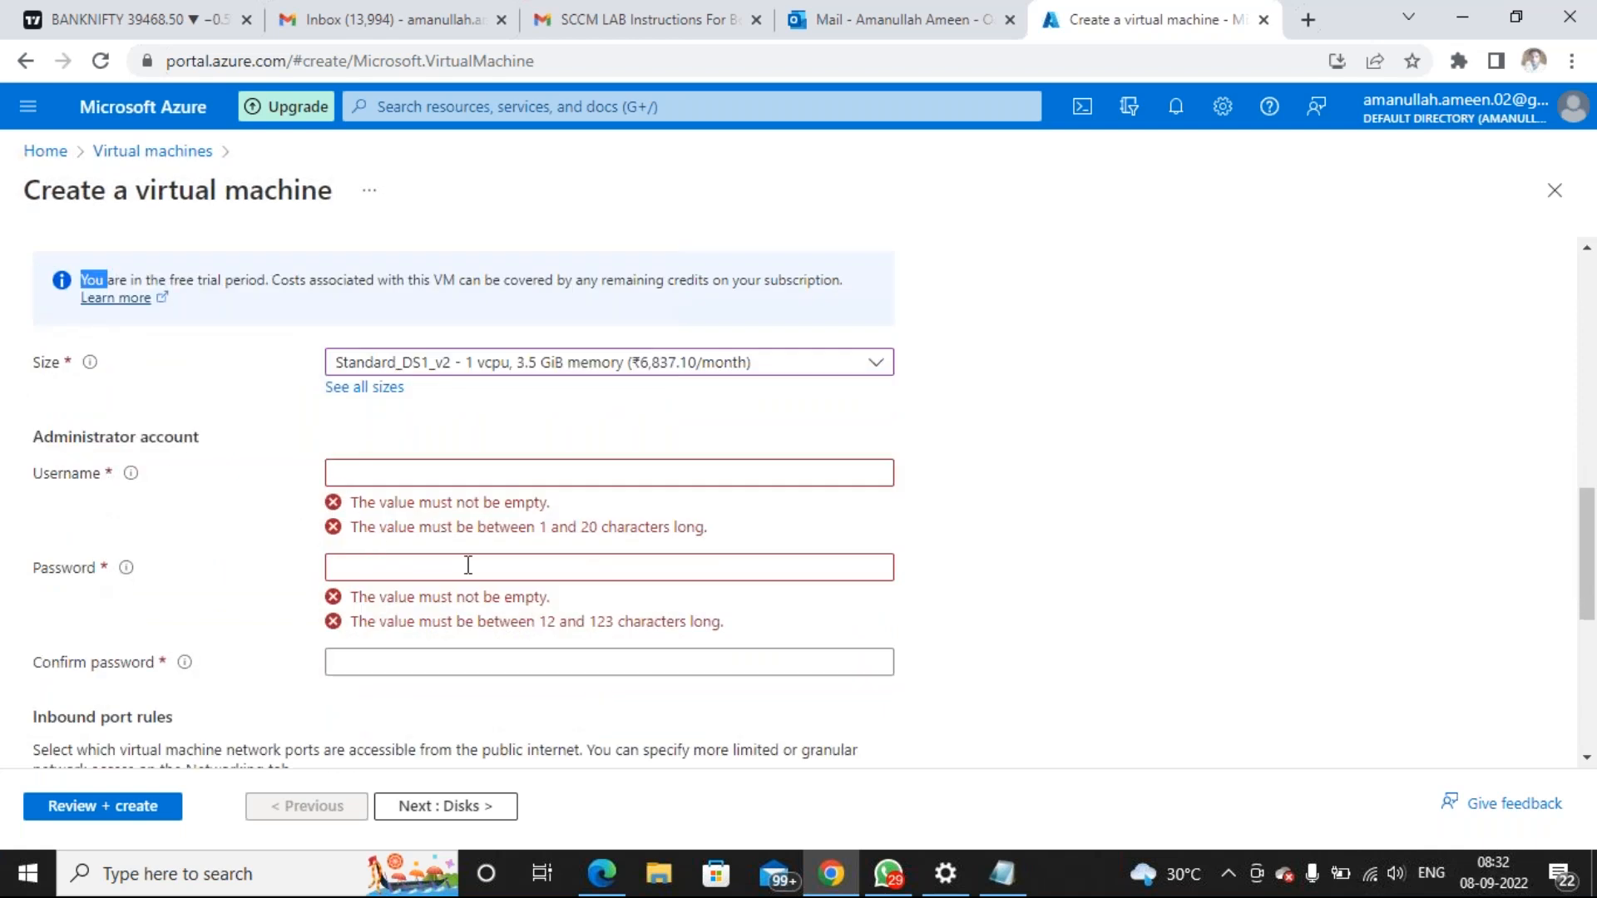
click(420, 475)
text(ameen)
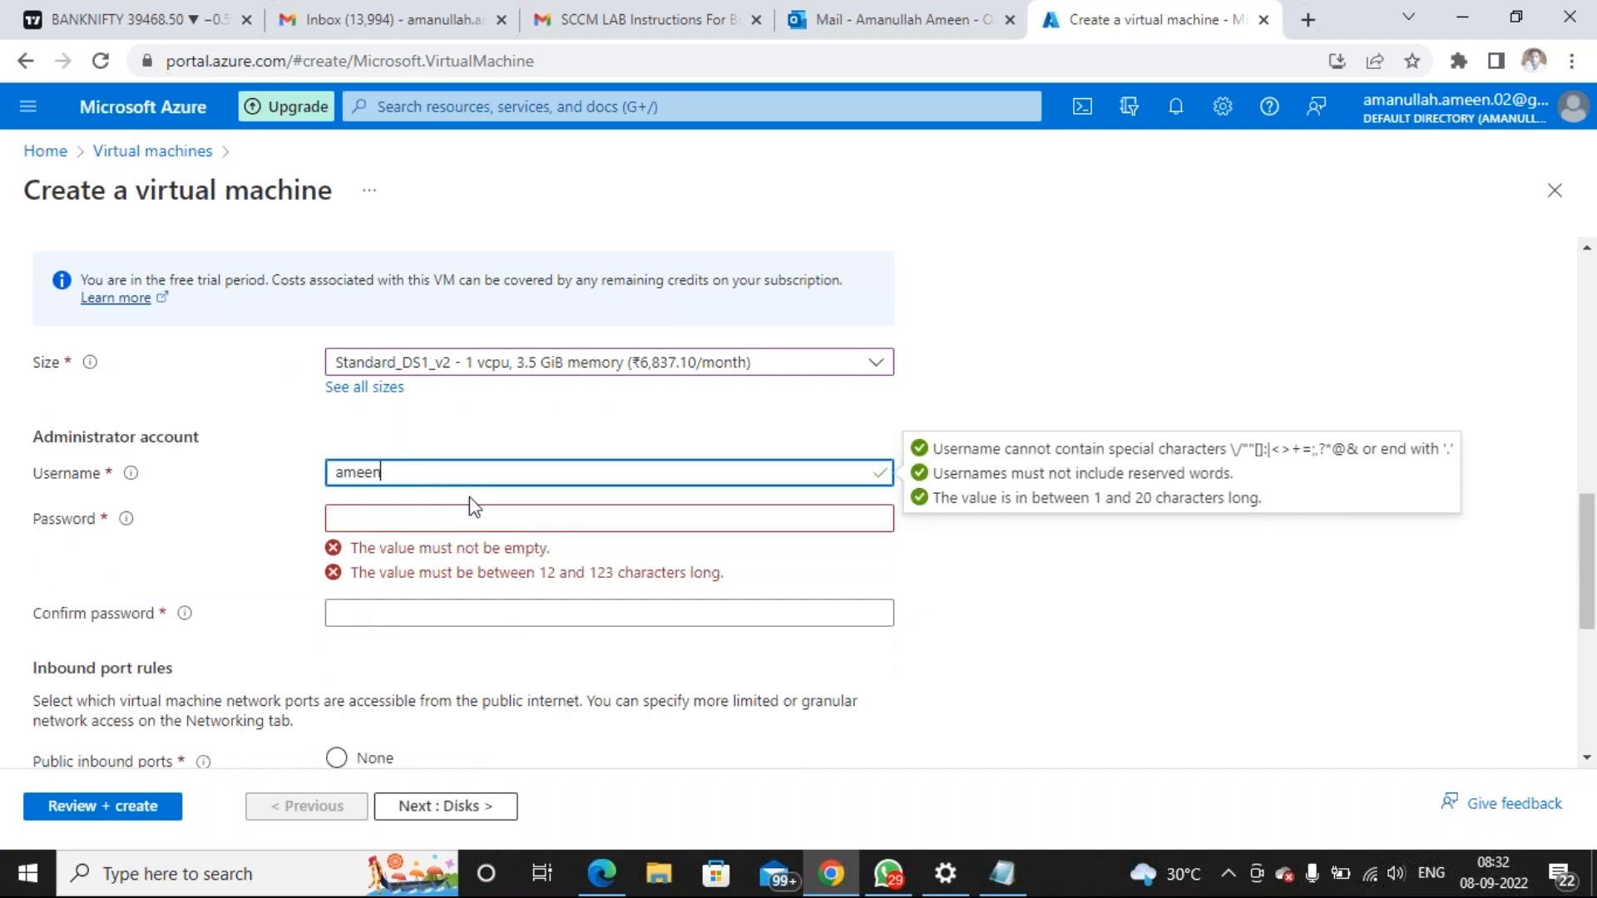
click(1005, 873)
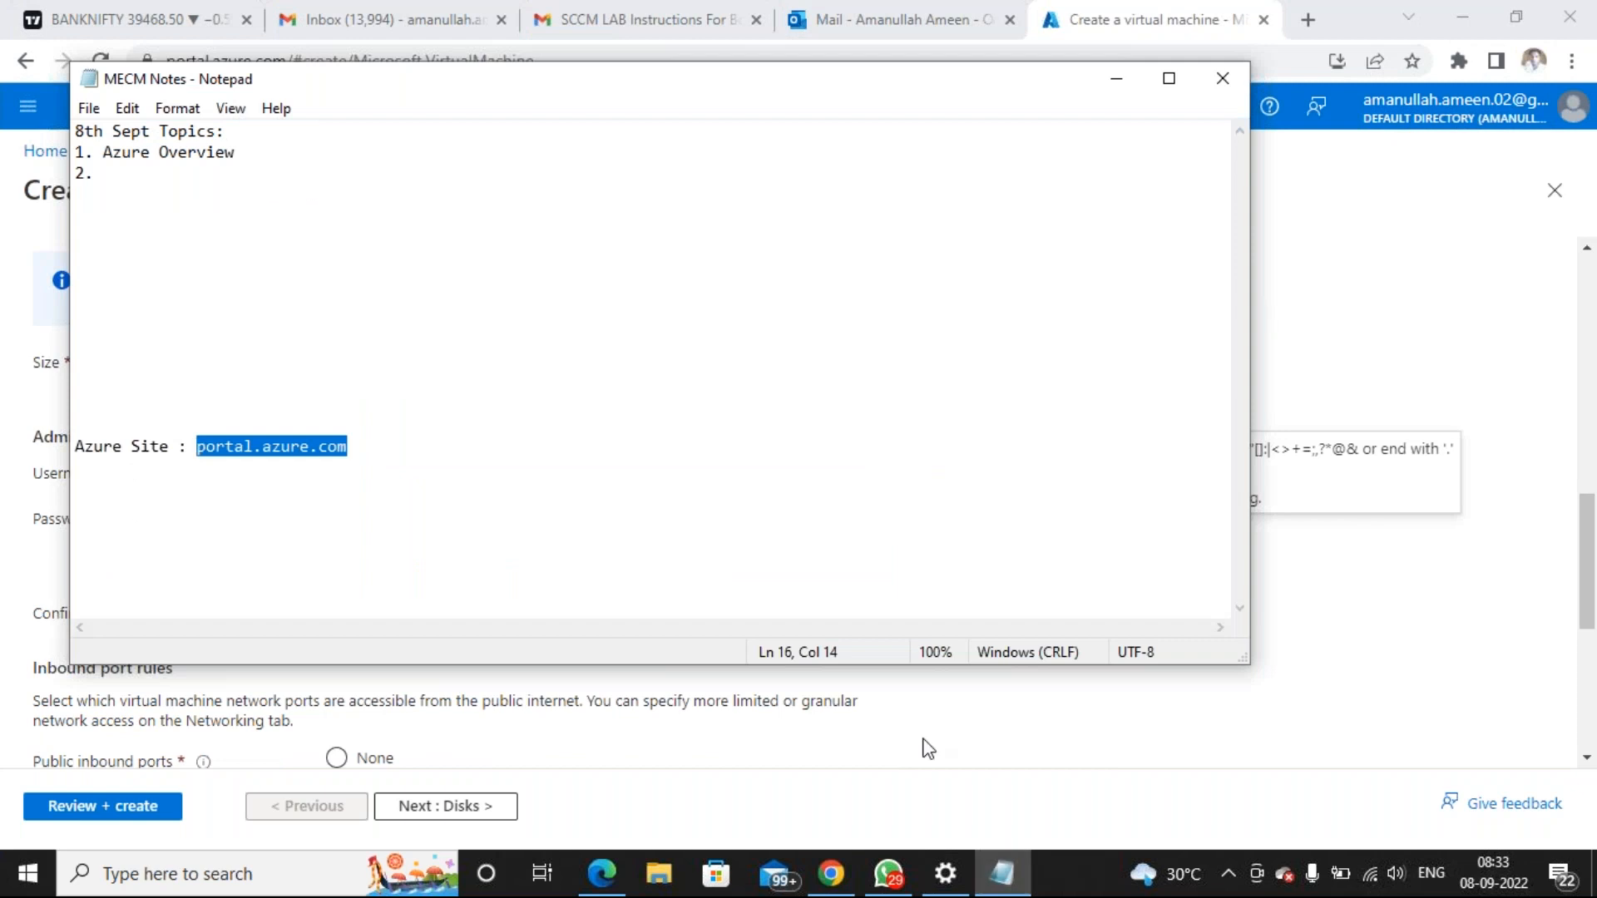
Add a 'Virtual Machine UserID and Password' heading and a UserID line with the admin username
drag(711, 185, 738, 193)
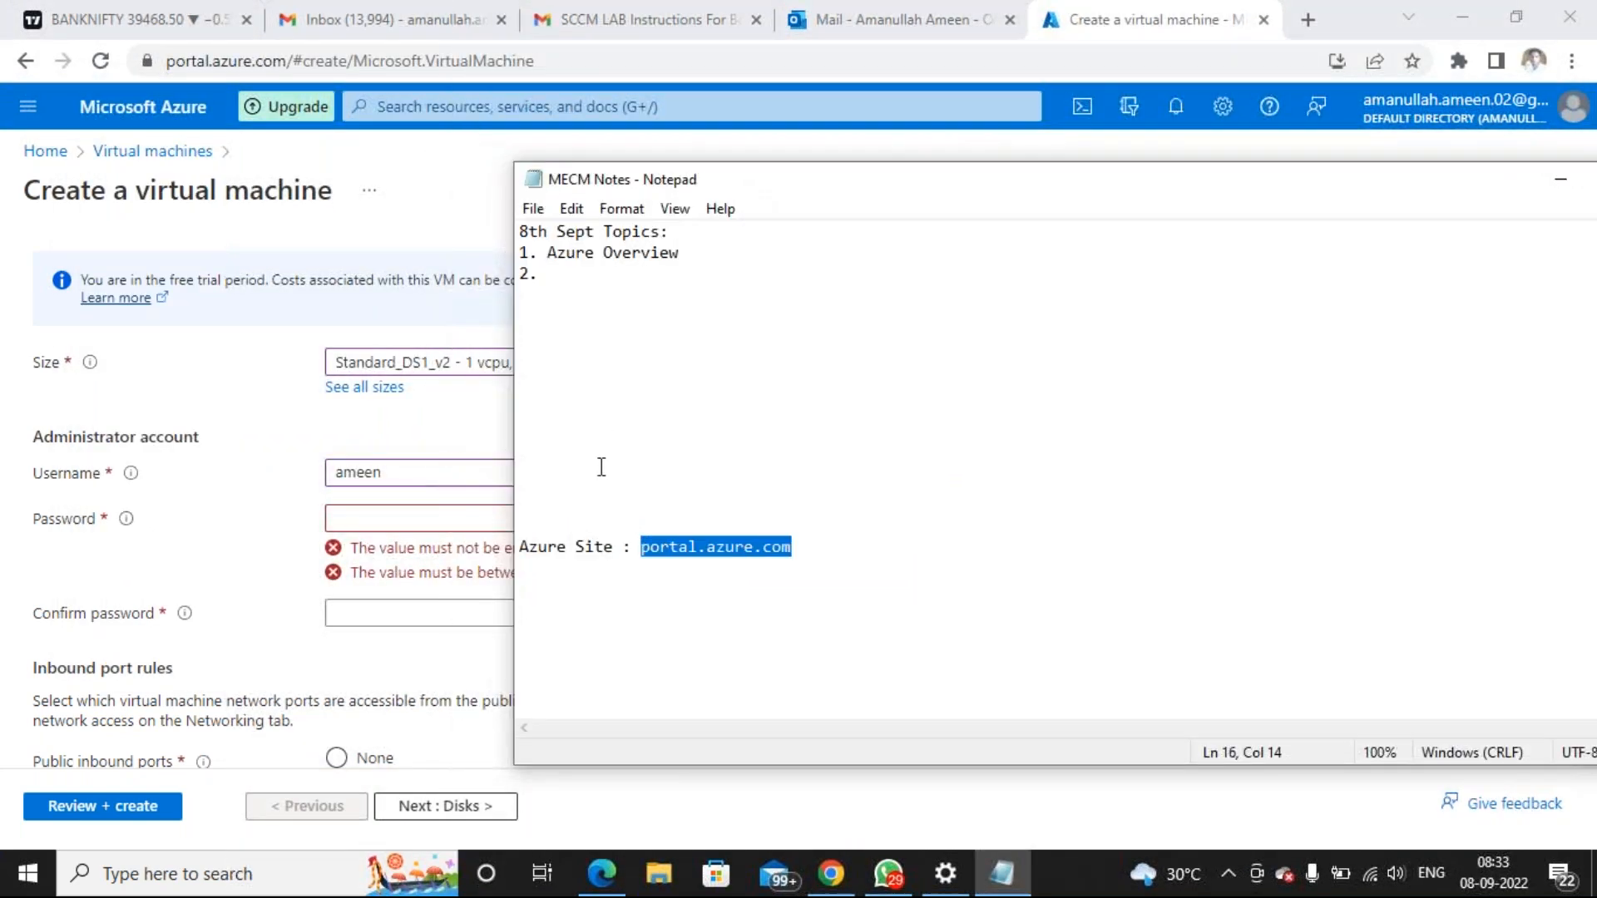
click(628, 580)
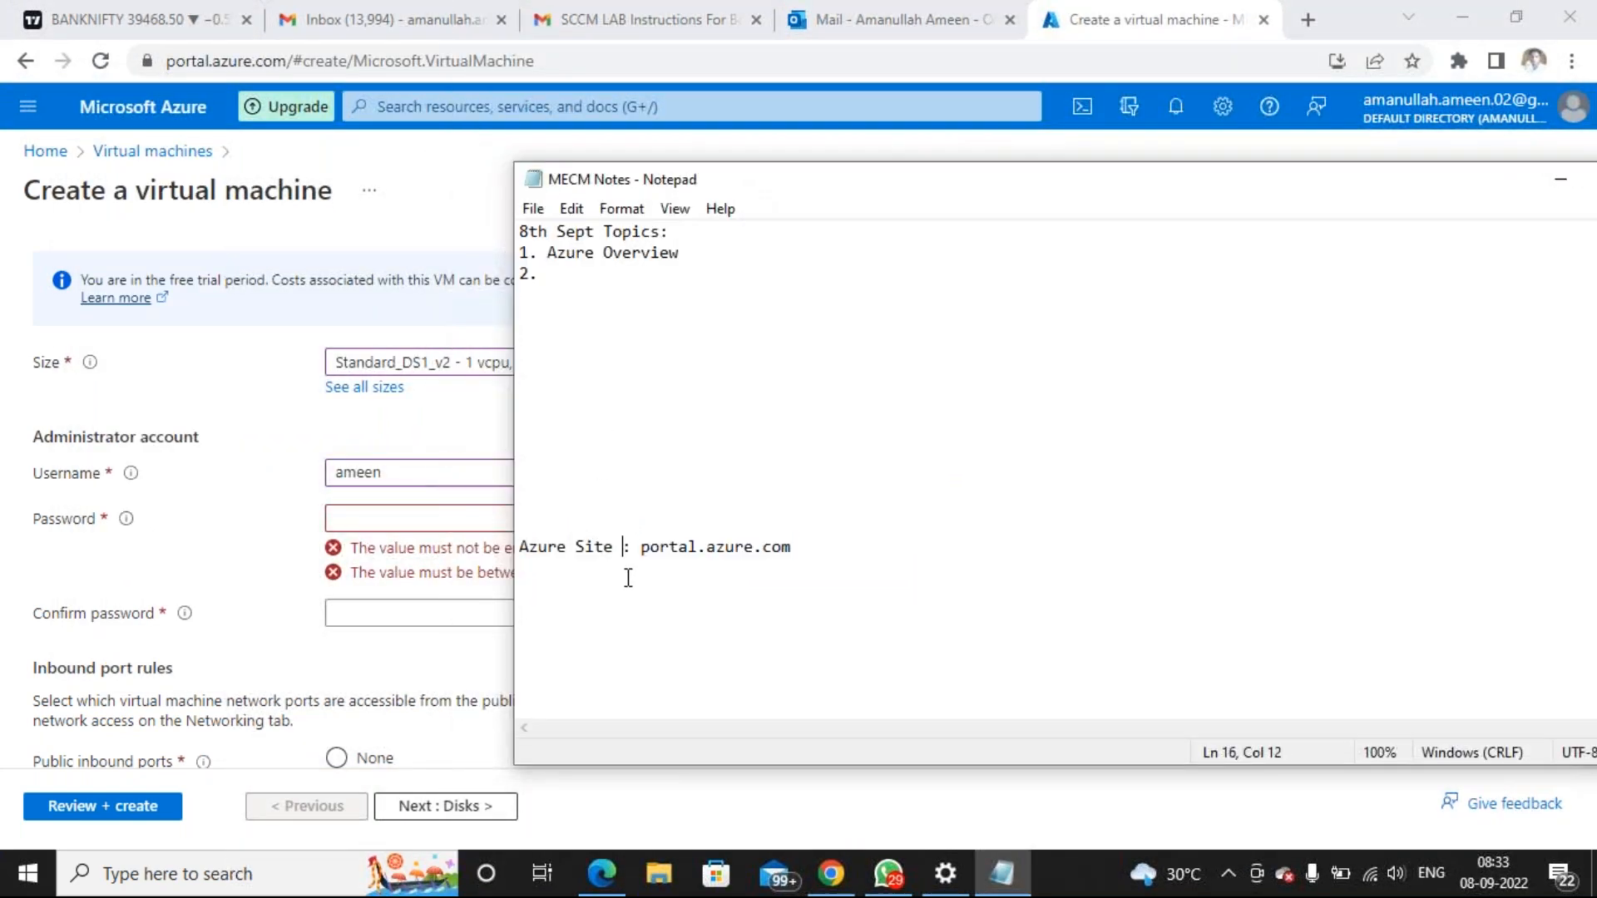
click(804, 546)
key(Return)
key(Return)
key(Return)
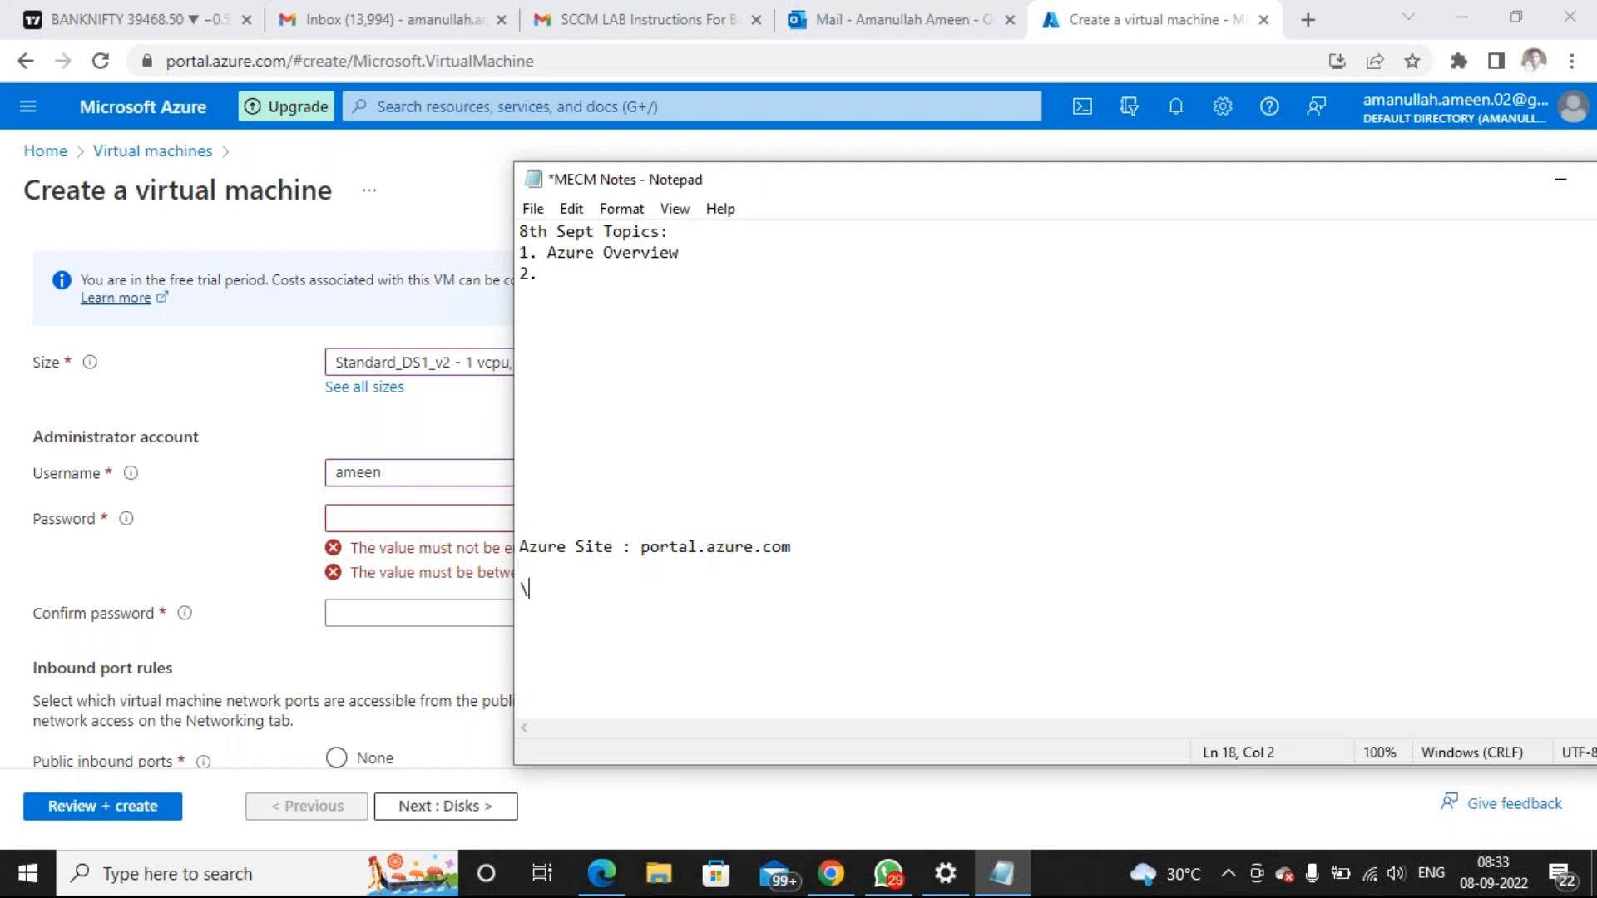
key(Return)
text(Virtual Machine )
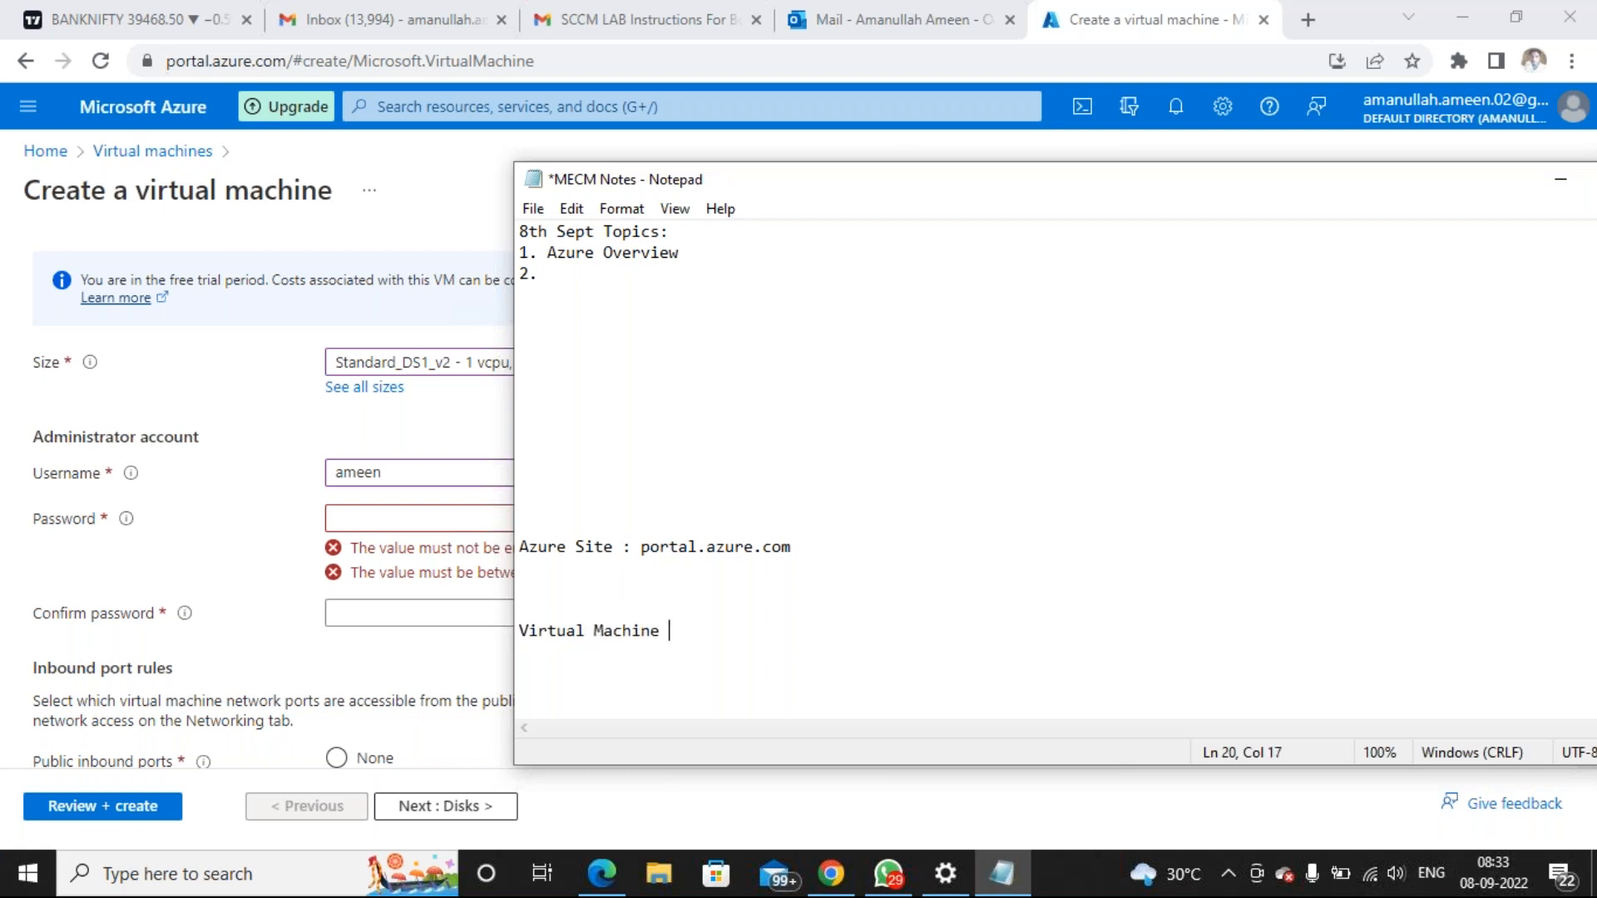
text(UserID and Password)
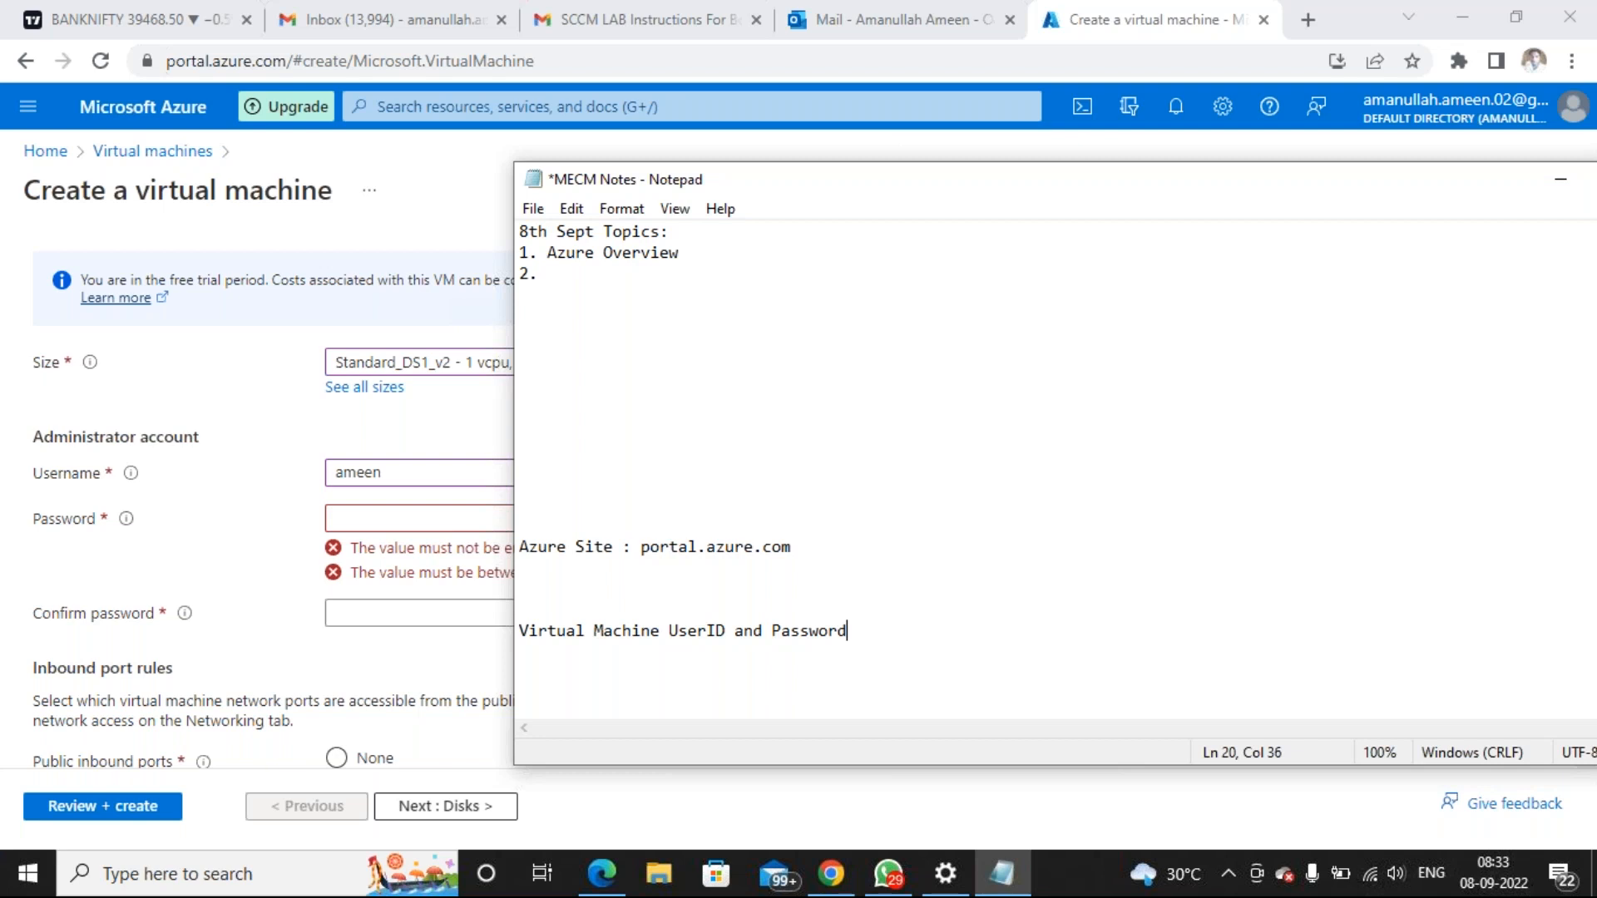
text(UserID :)
text( amad)
key(BackSpace)
key(BackSpace)
text(een)
key(Return)
Record the VM password on a Password line, aligning the UserID colon with it
text(Passw)
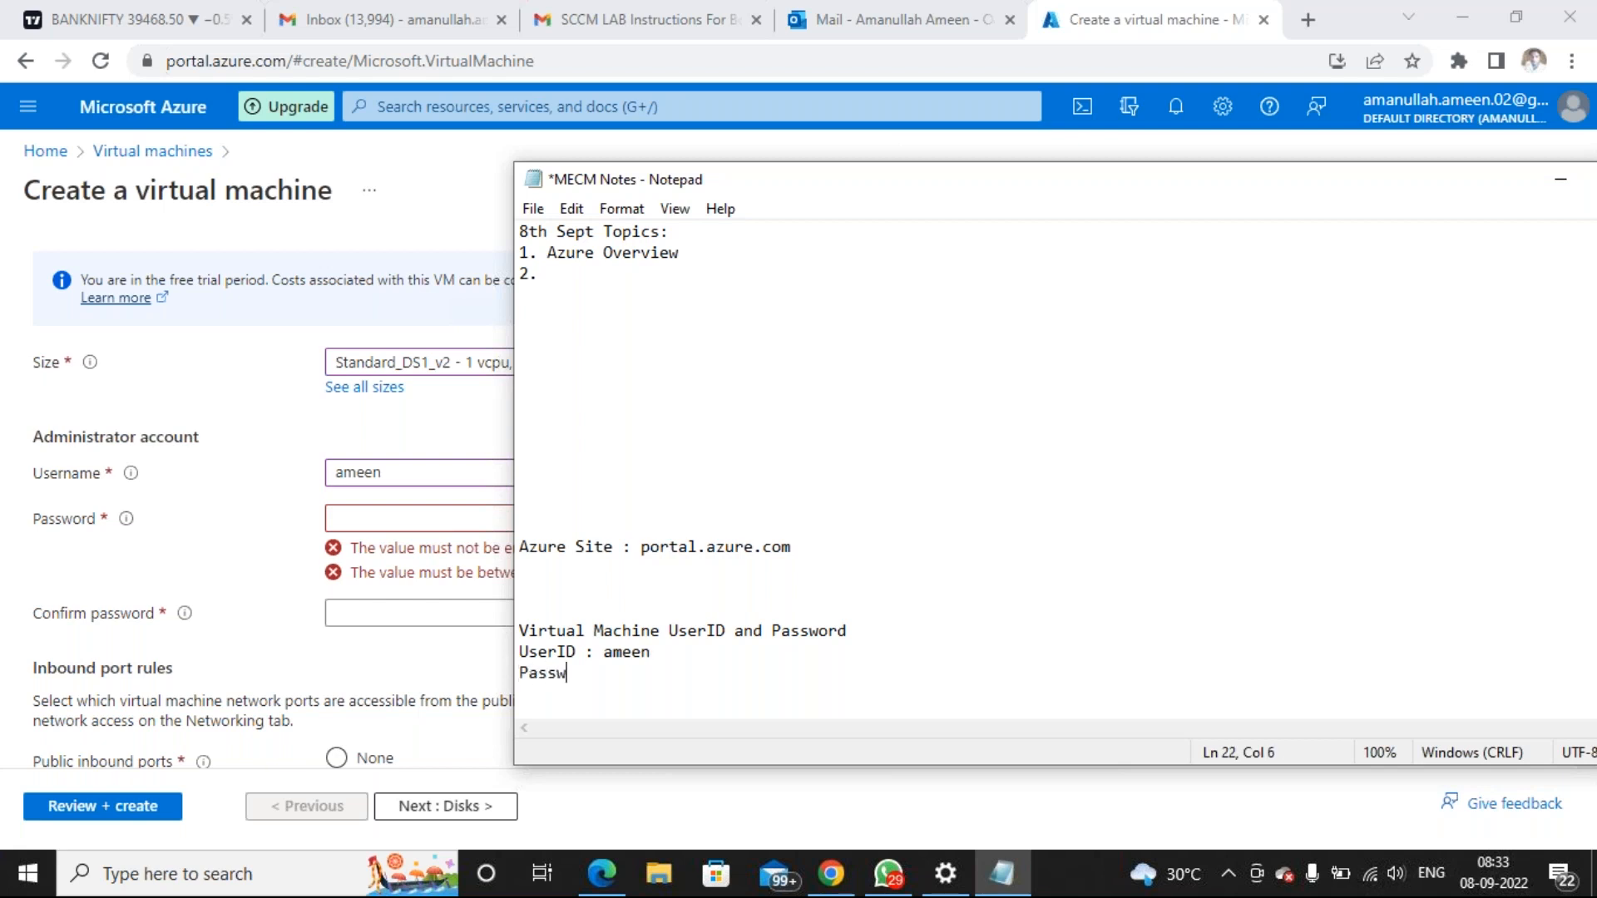
text(ord : P)
key(Up)
key(Left)
key(Left)
key(Left)
key(Left)
key(BackSpace)
key(Down)
key(Right)
key(Right)
key(Right)
key(Right)
text(assword)
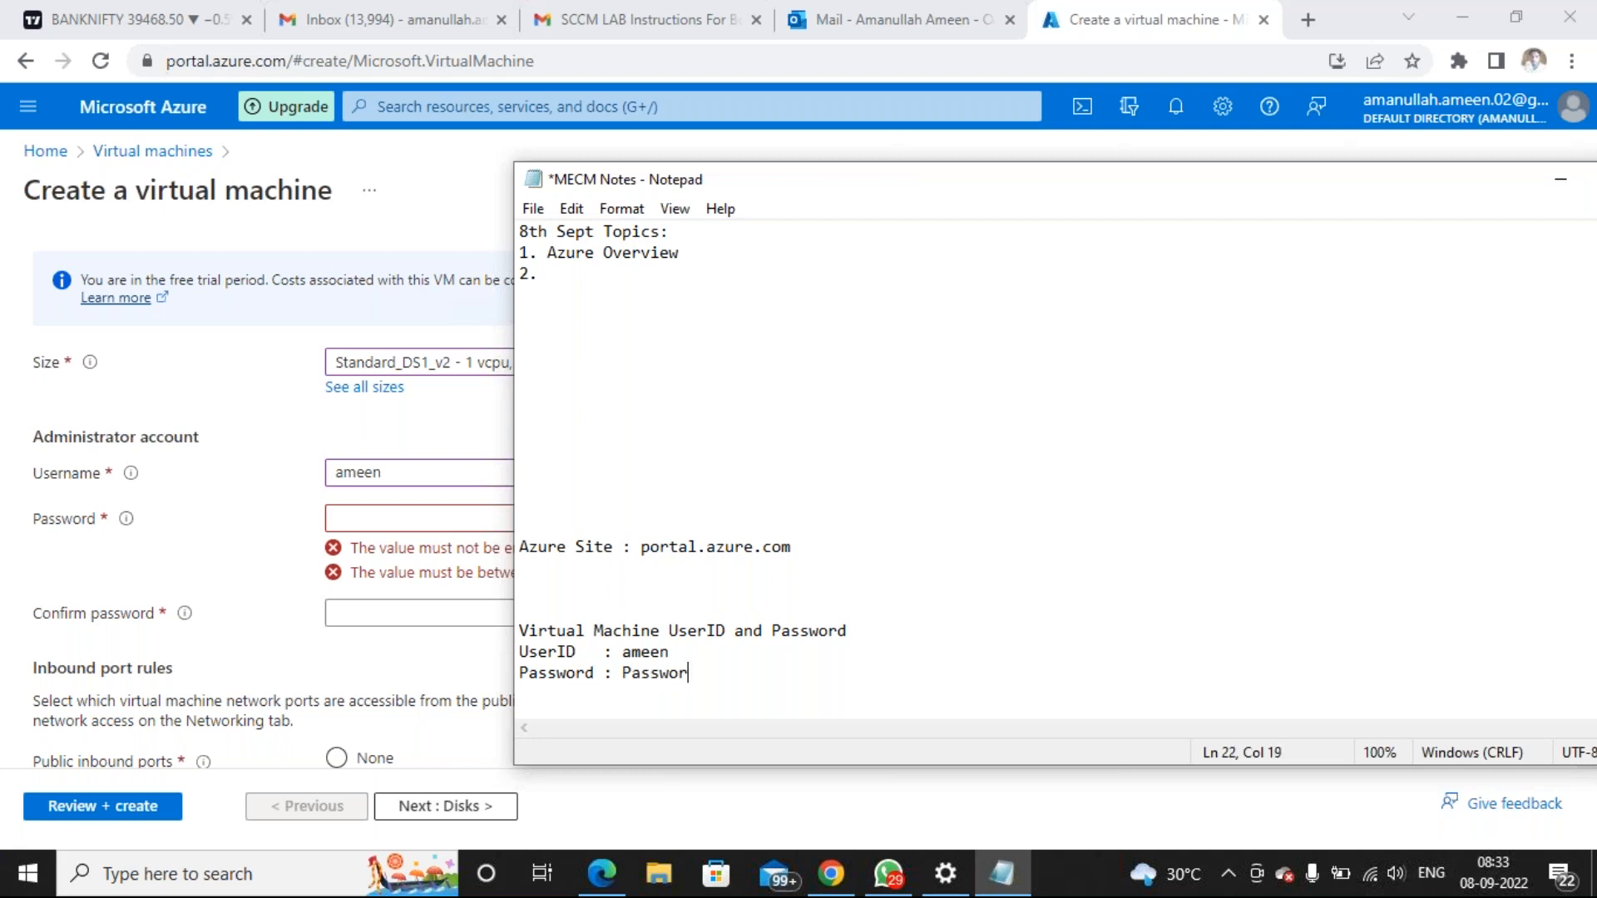
text(@123)
Copy the recorded password from the notes and switch back to the Azure form
click(577, 653)
drag(556, 631, 738, 624)
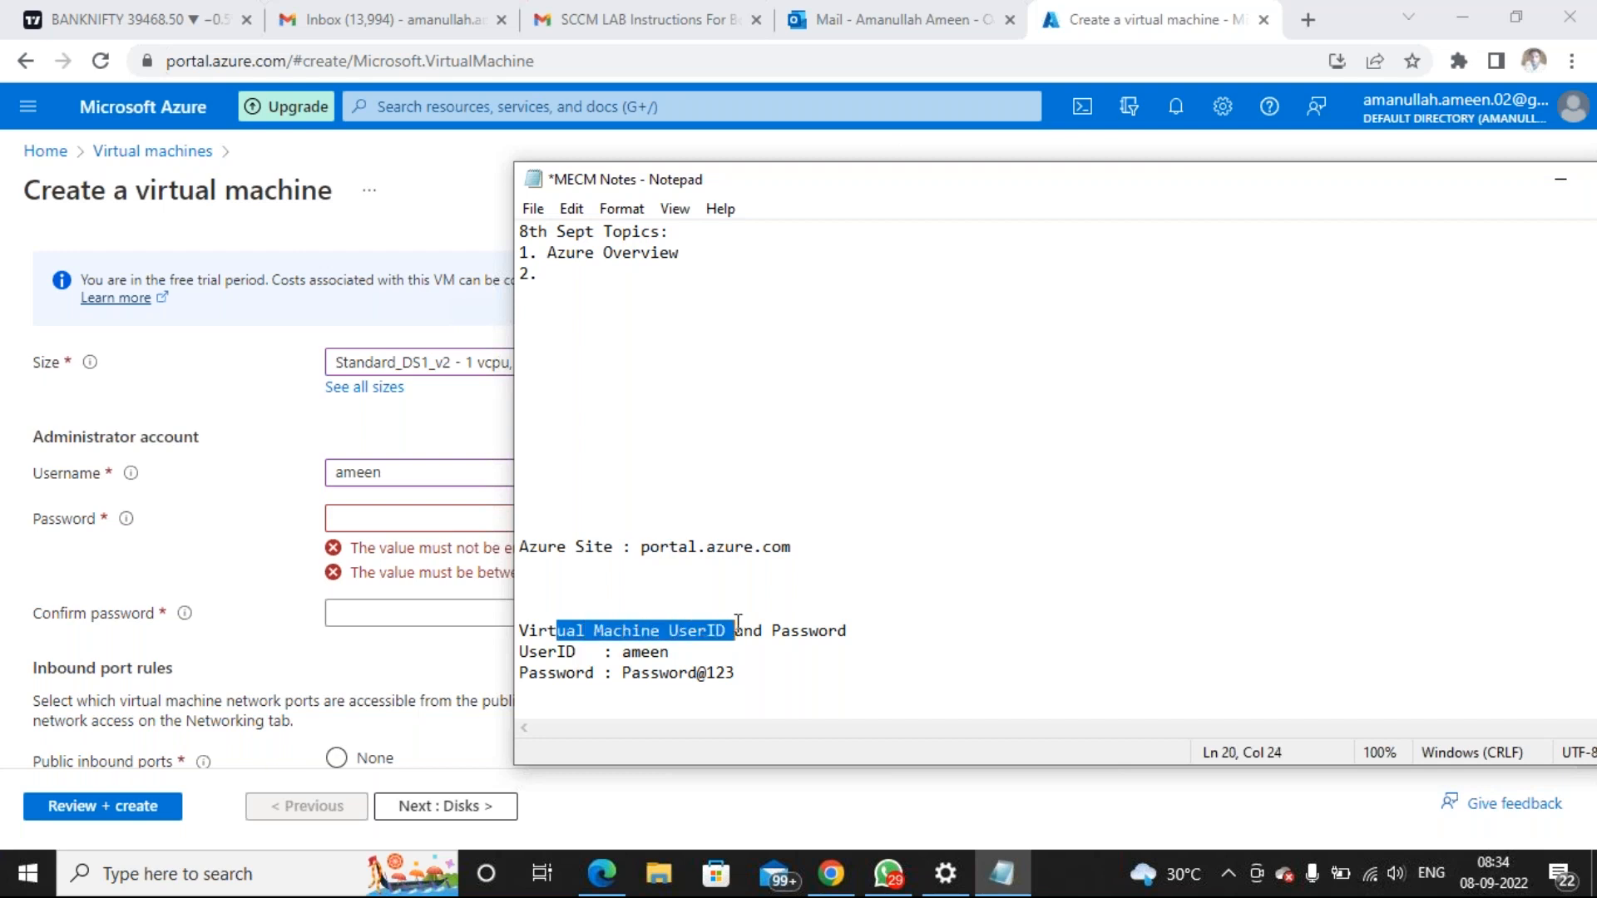
click(591, 653)
drag(622, 652, 673, 652)
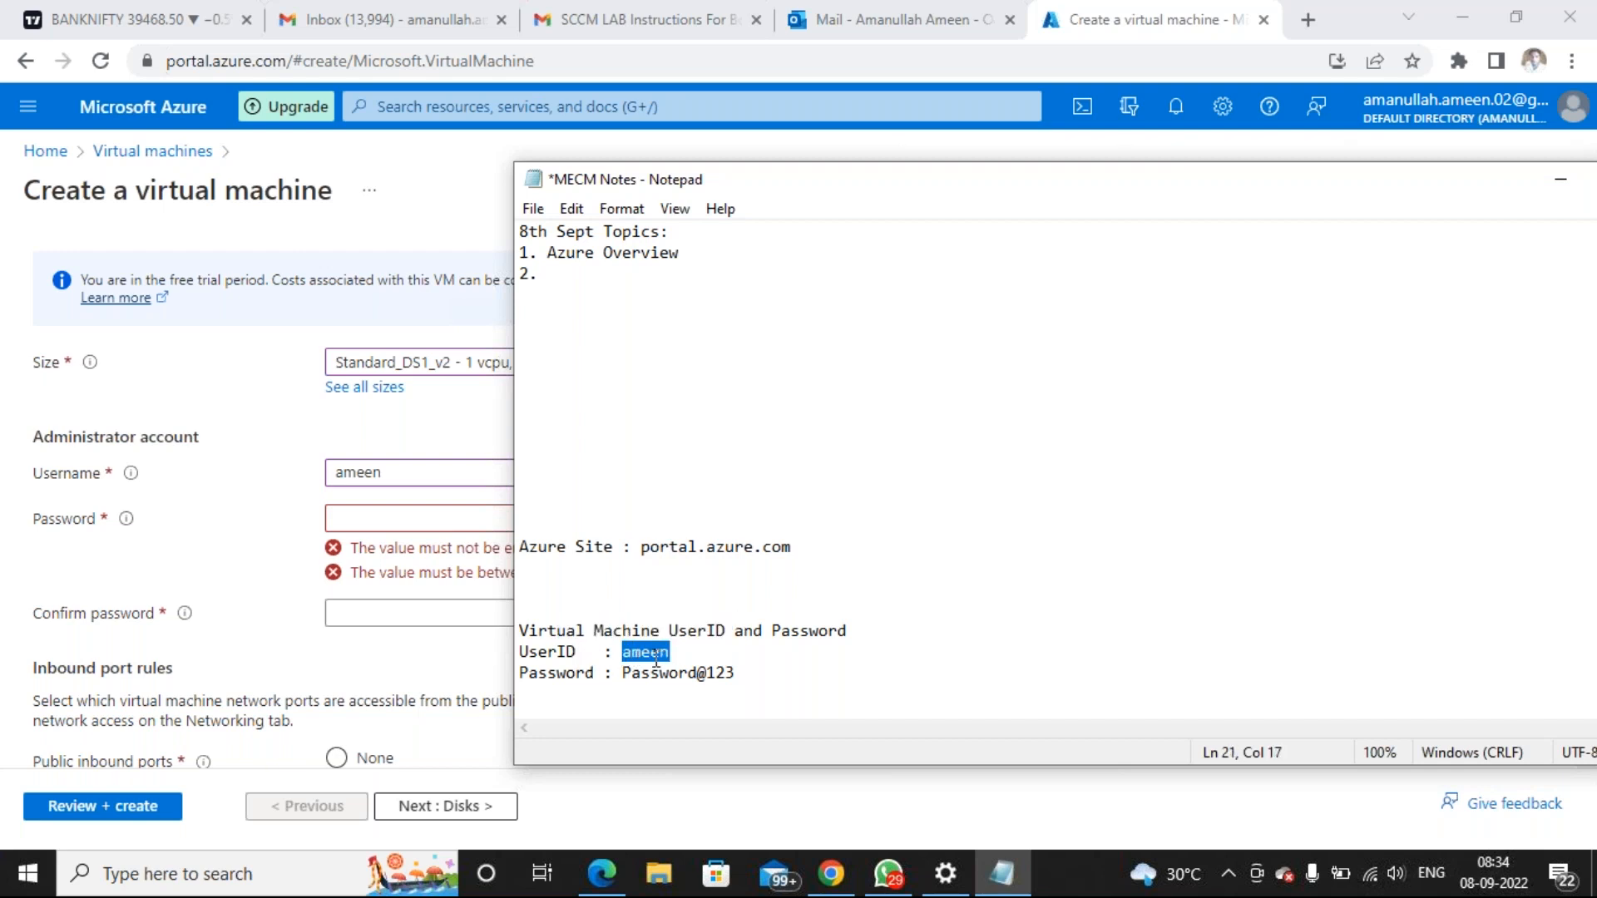
click(626, 674)
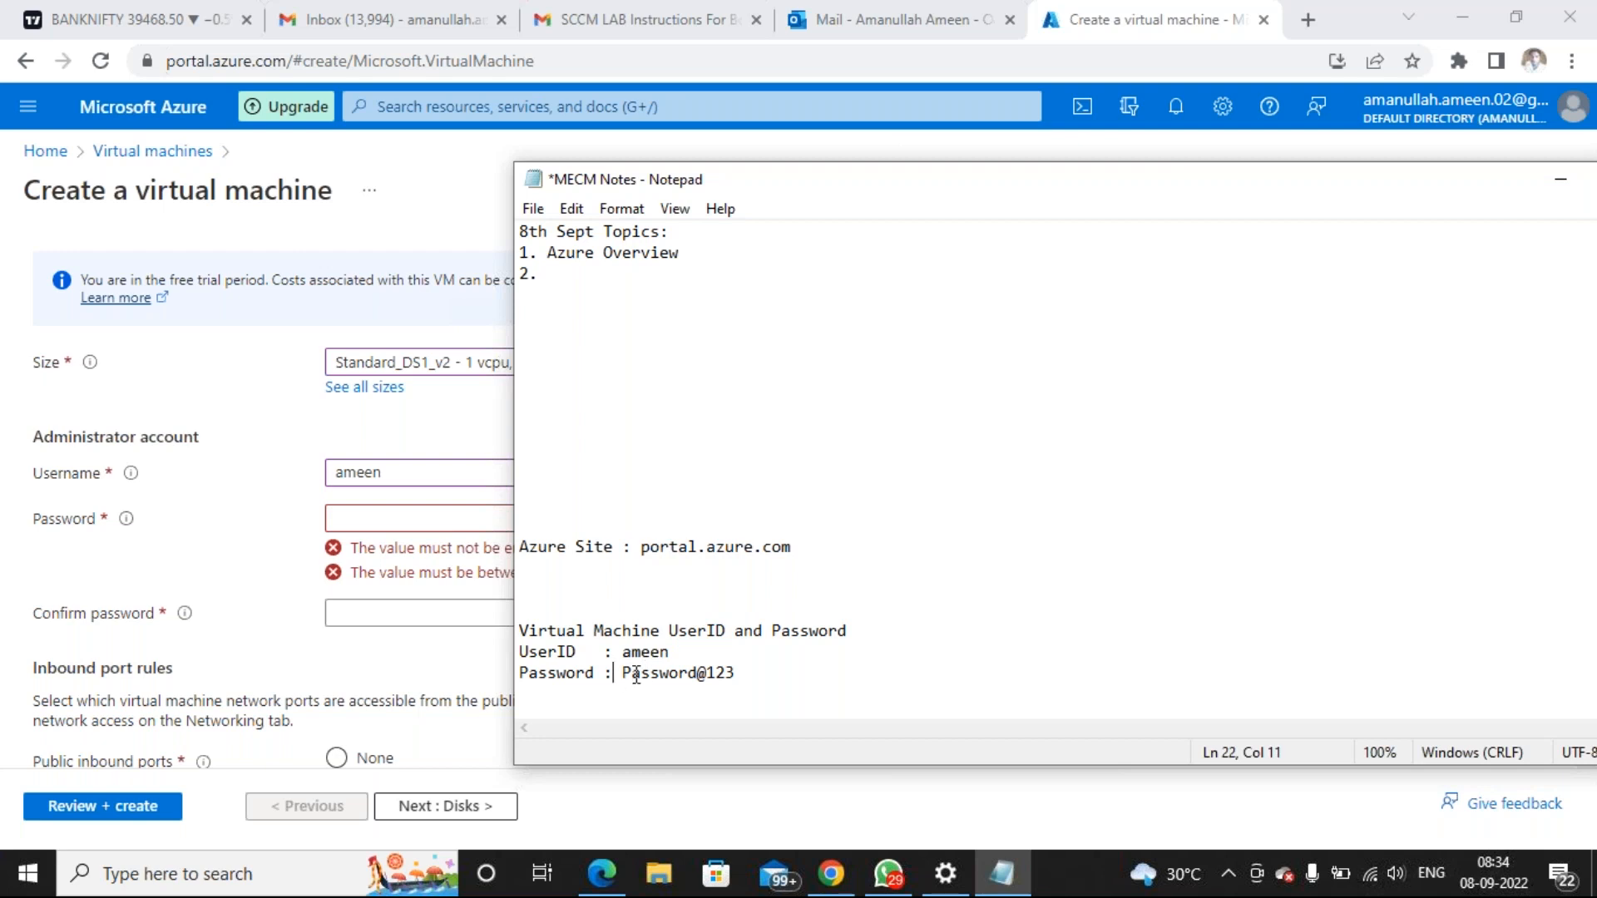
drag(734, 672, 624, 672)
right_click(648, 672)
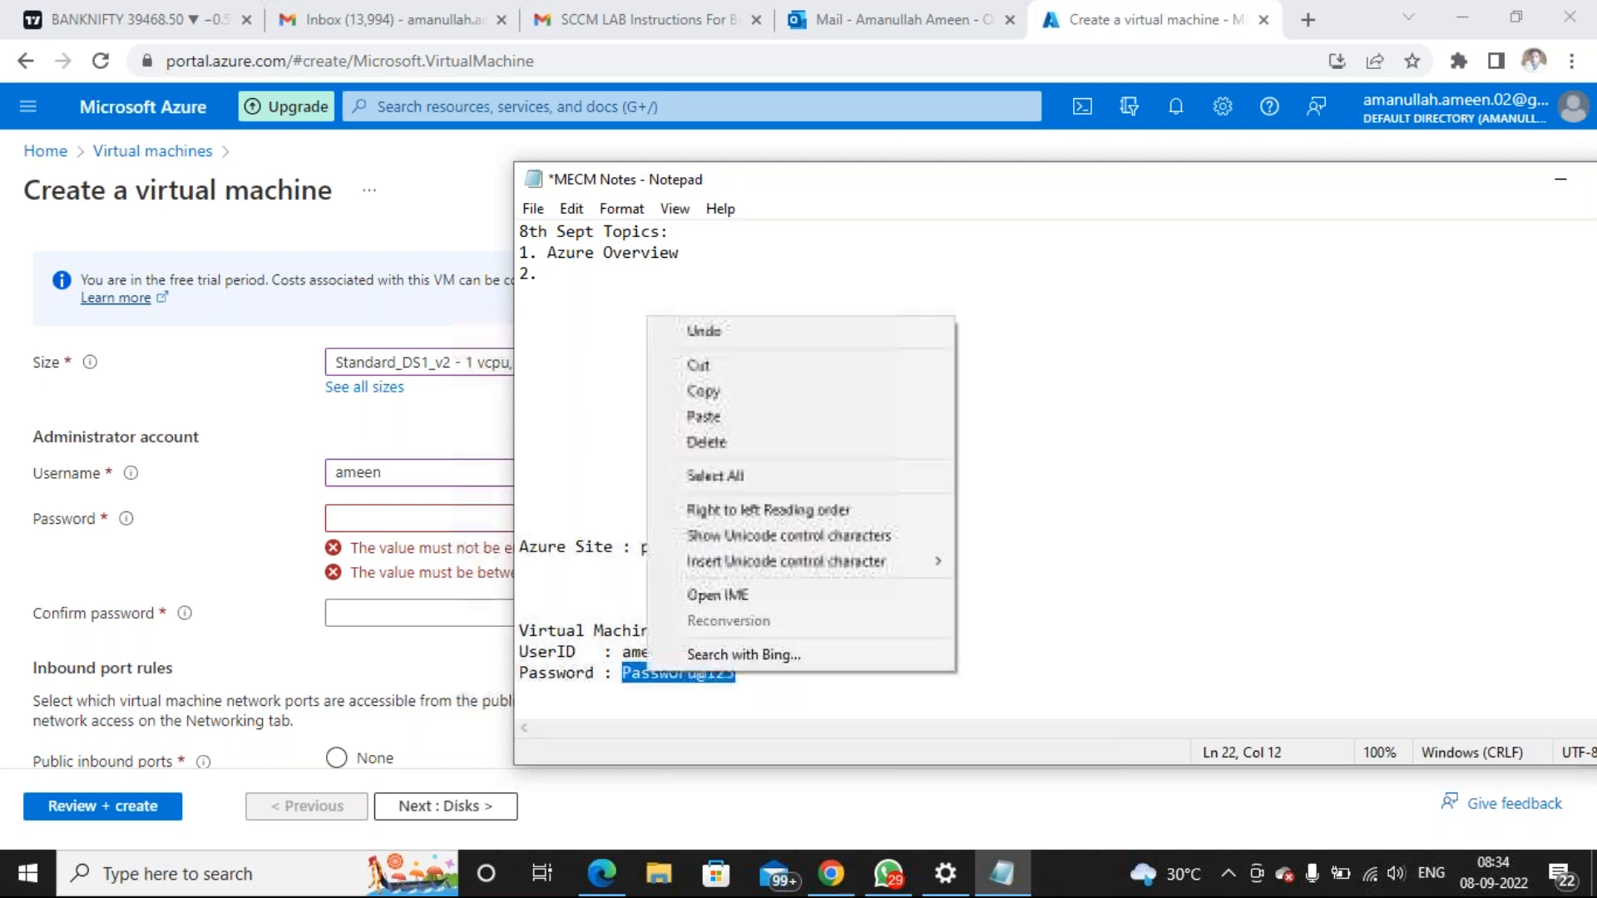
click(703, 391)
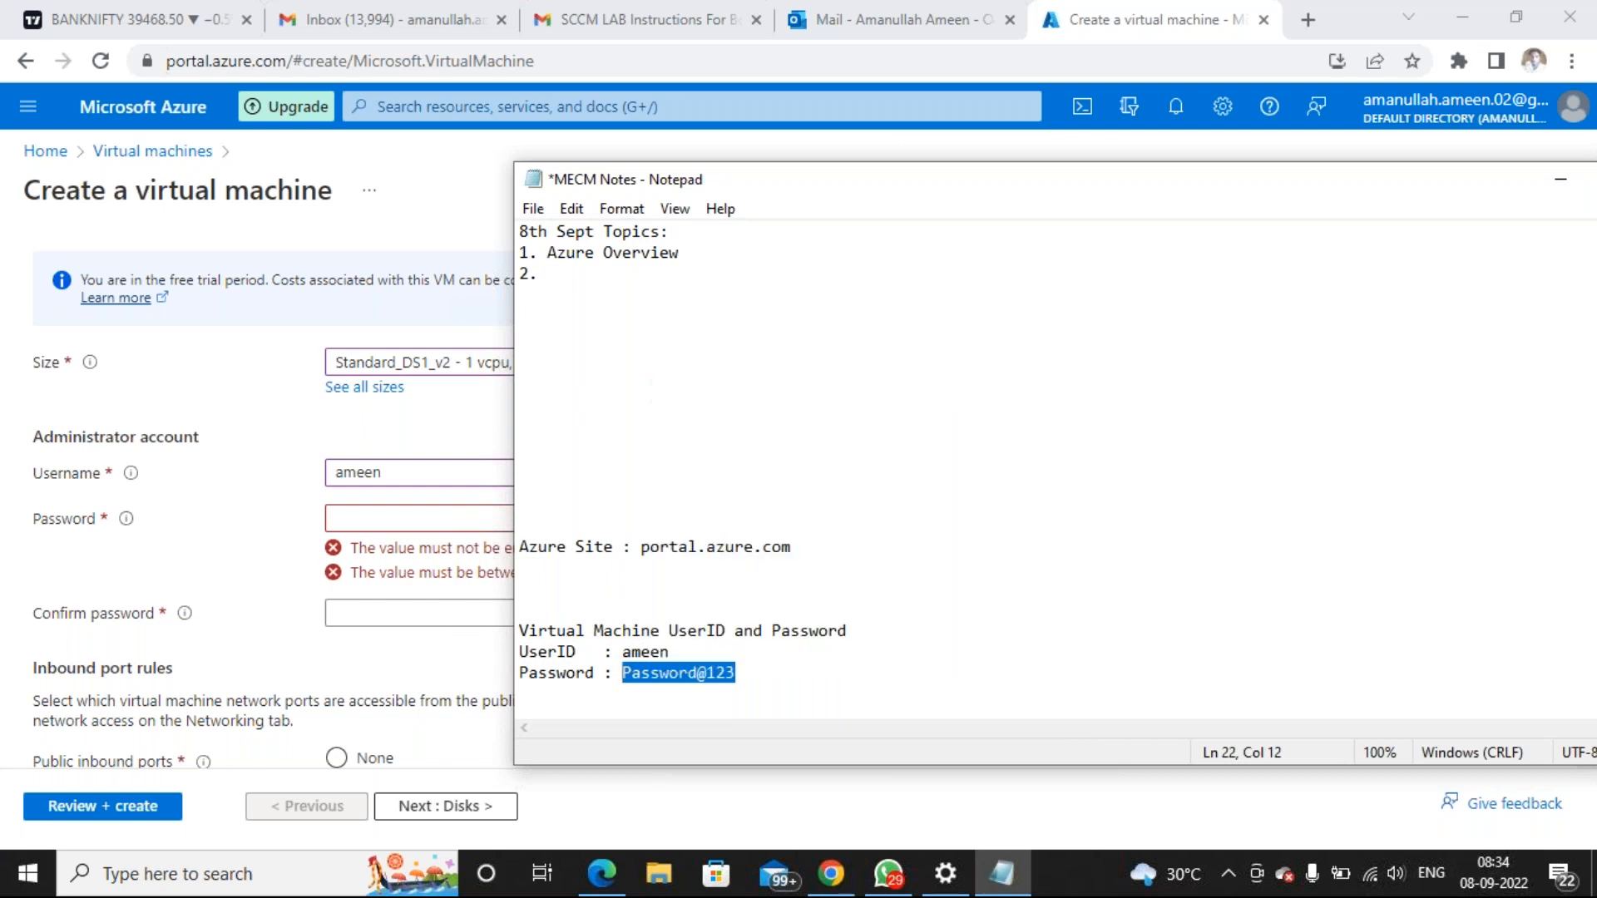
click(432, 524)
Paste the copied password into Password and Confirm password, then continue to Disks
click(434, 523)
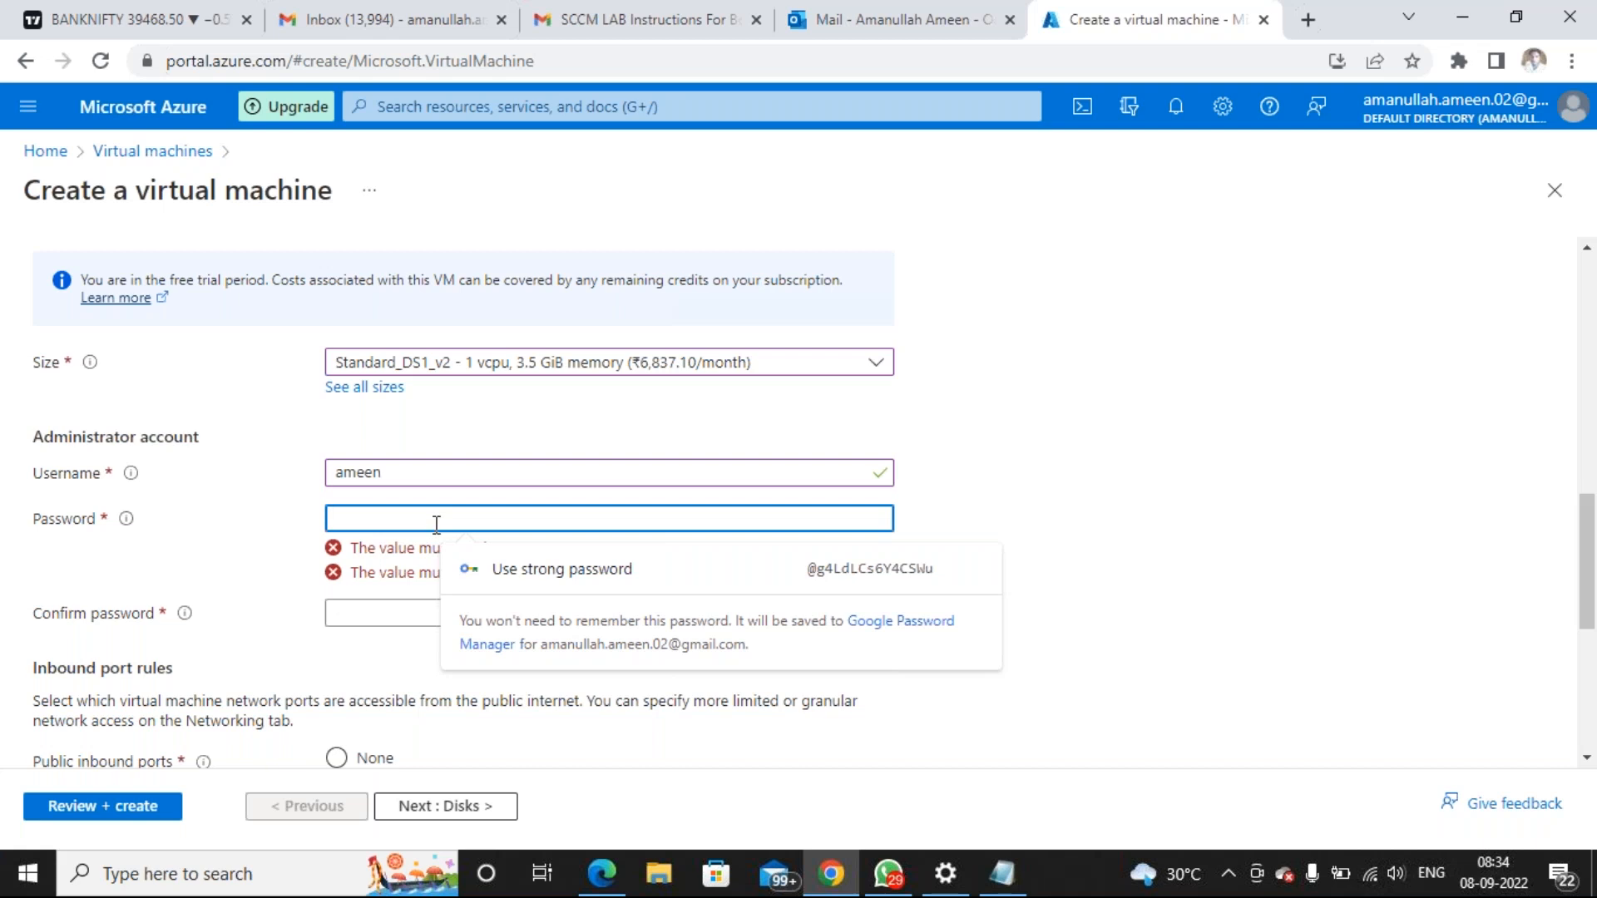
key(ctrl+v)
click(420, 565)
key(ctrl+v)
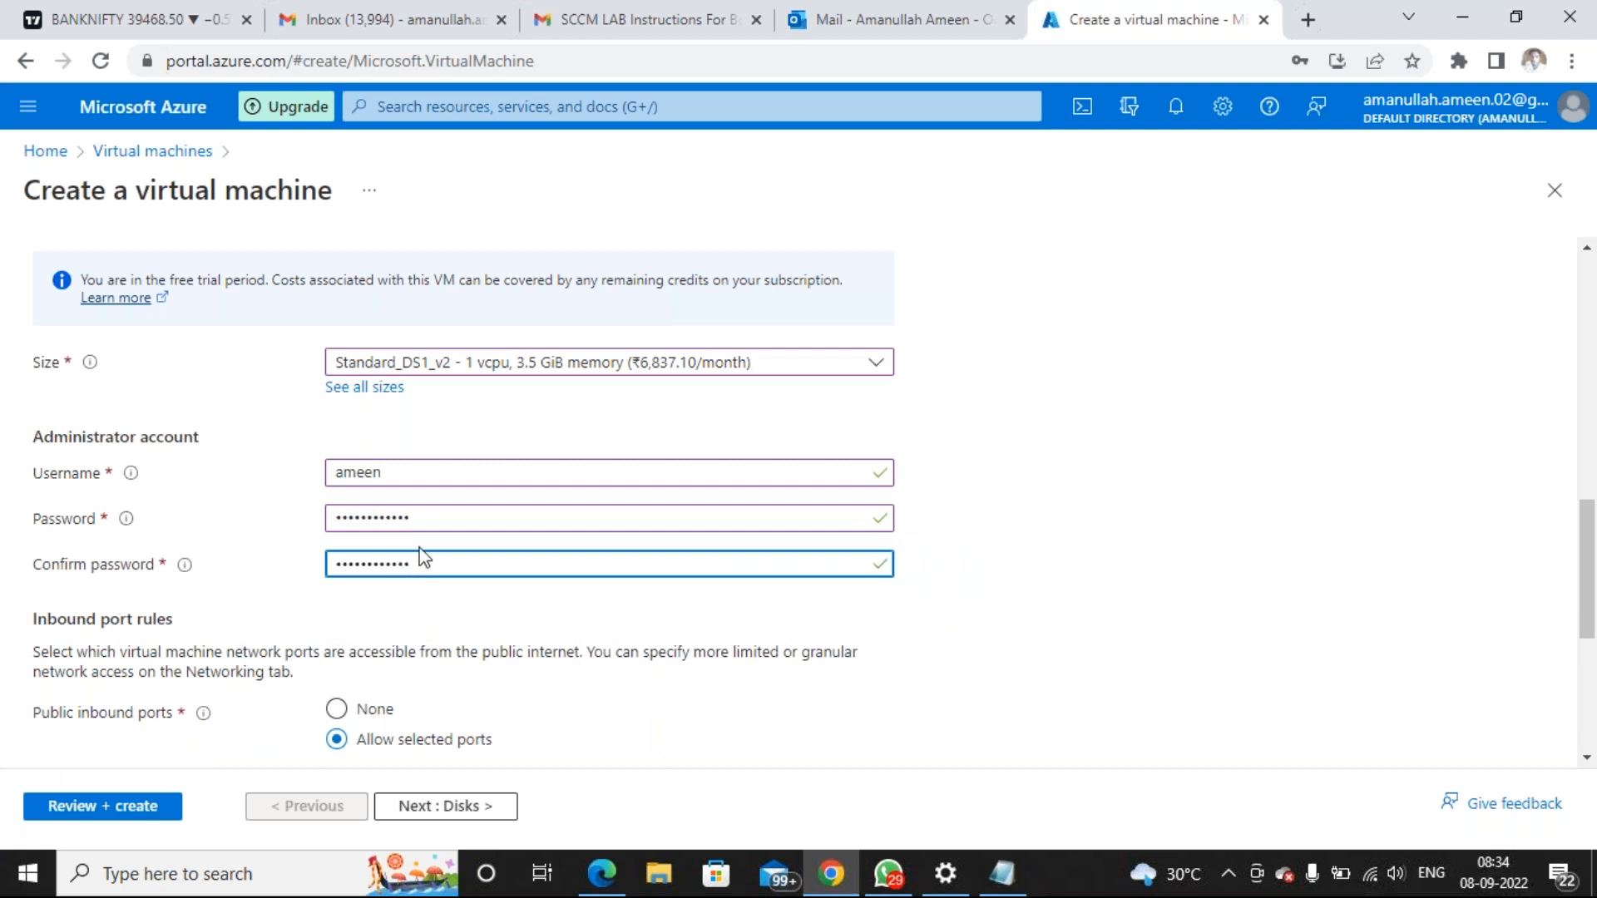
scroll(414, 539, down, 3)
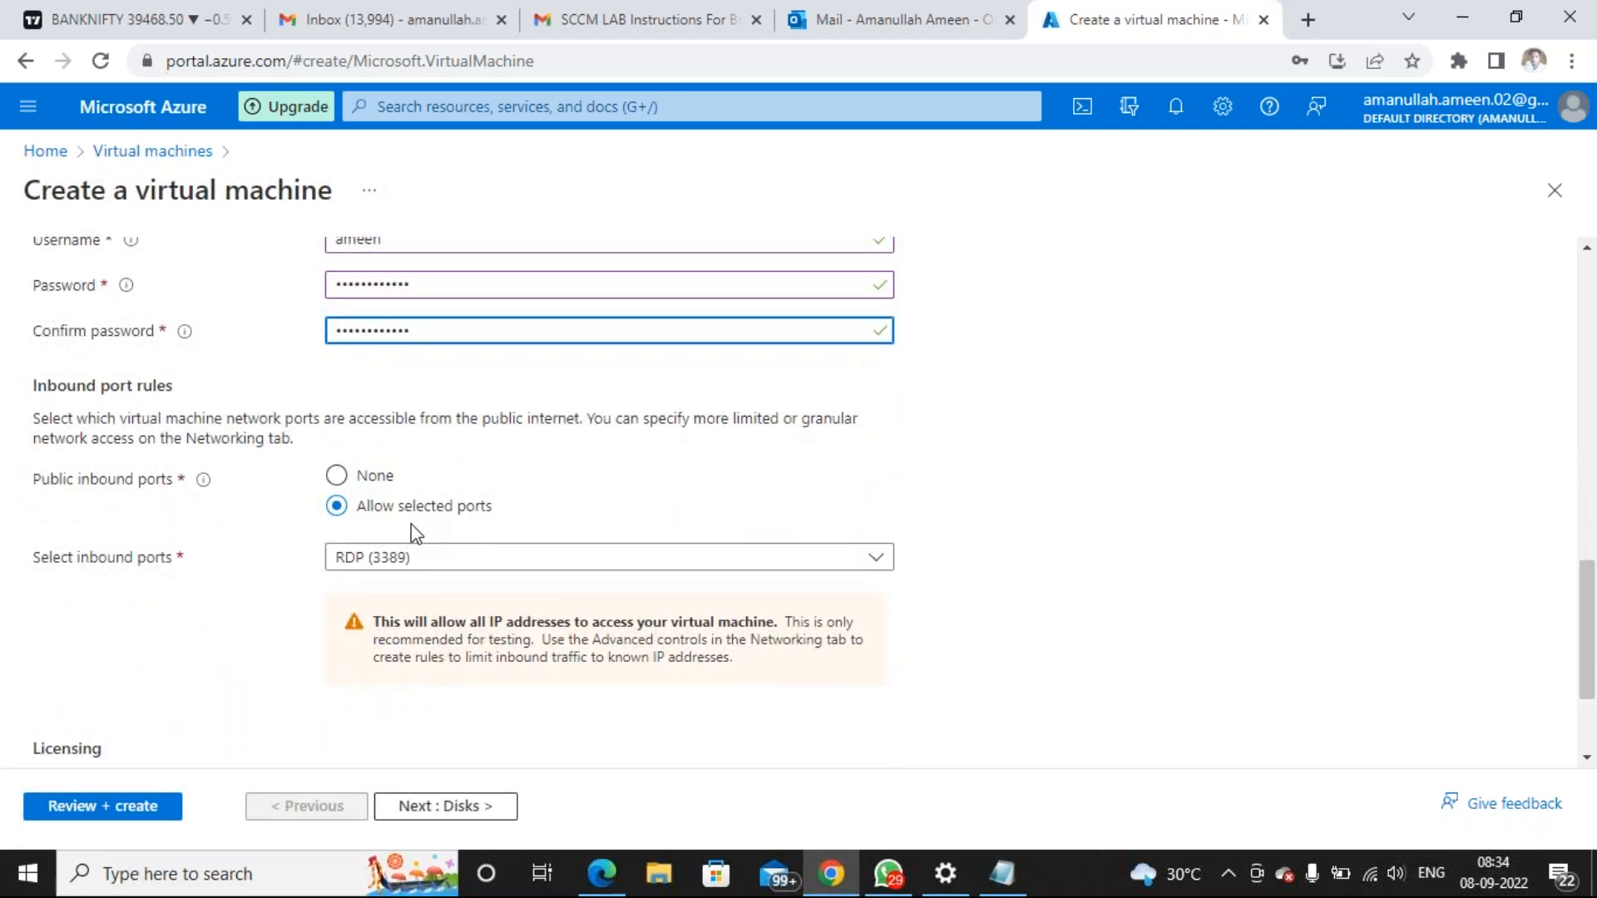
click(434, 808)
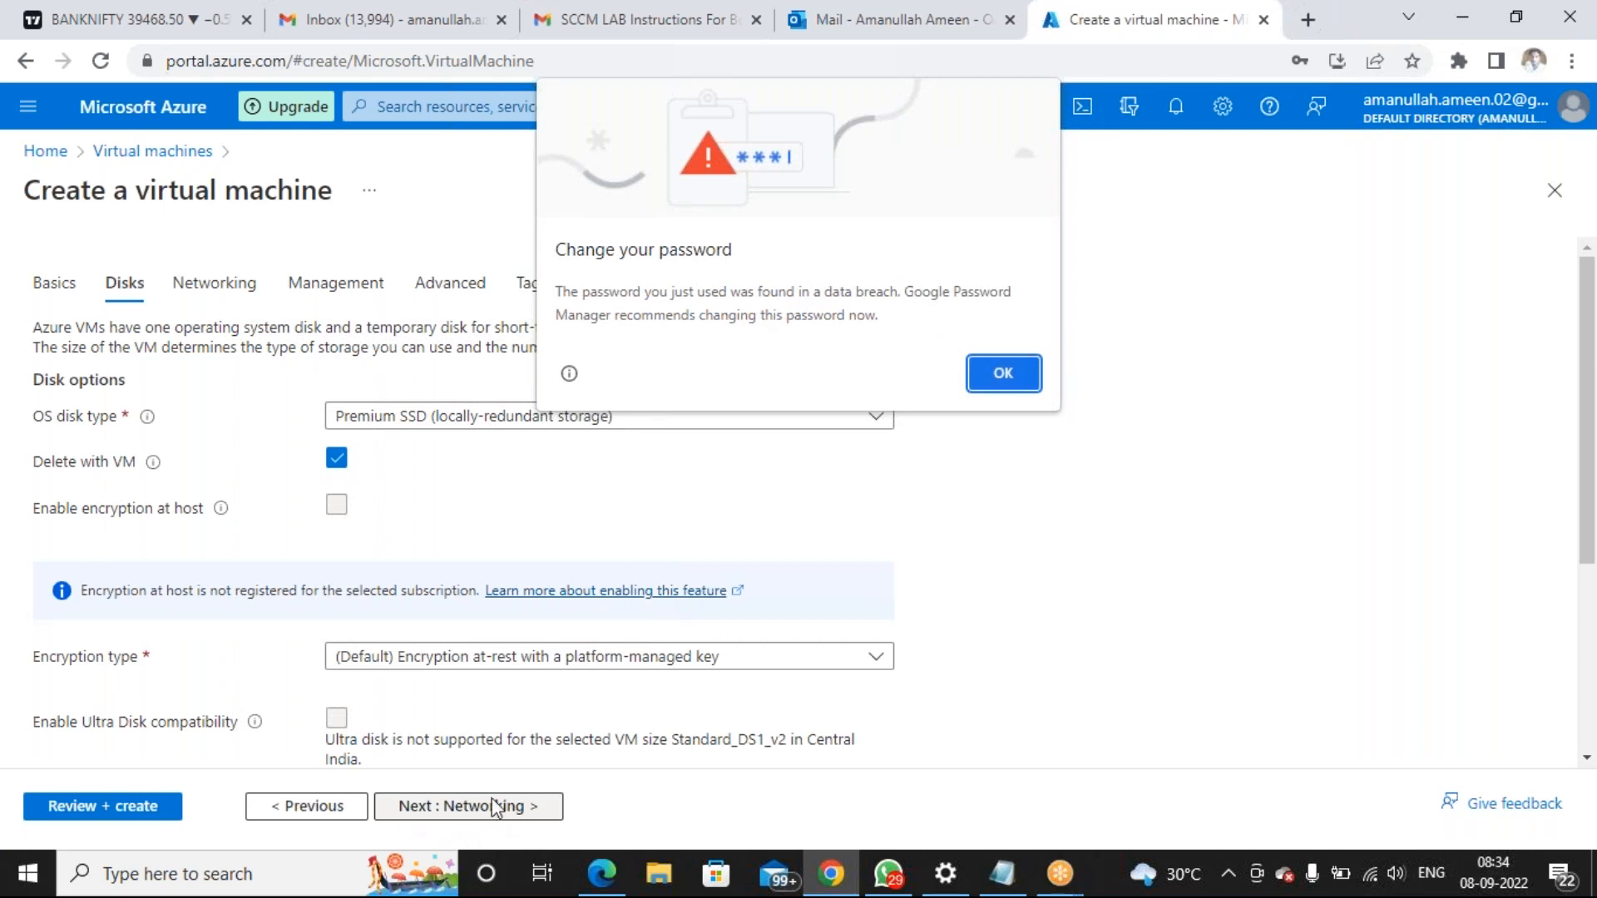
Dismiss the breach warning and save-password prompt, then return to the Networking tab
click(1031, 371)
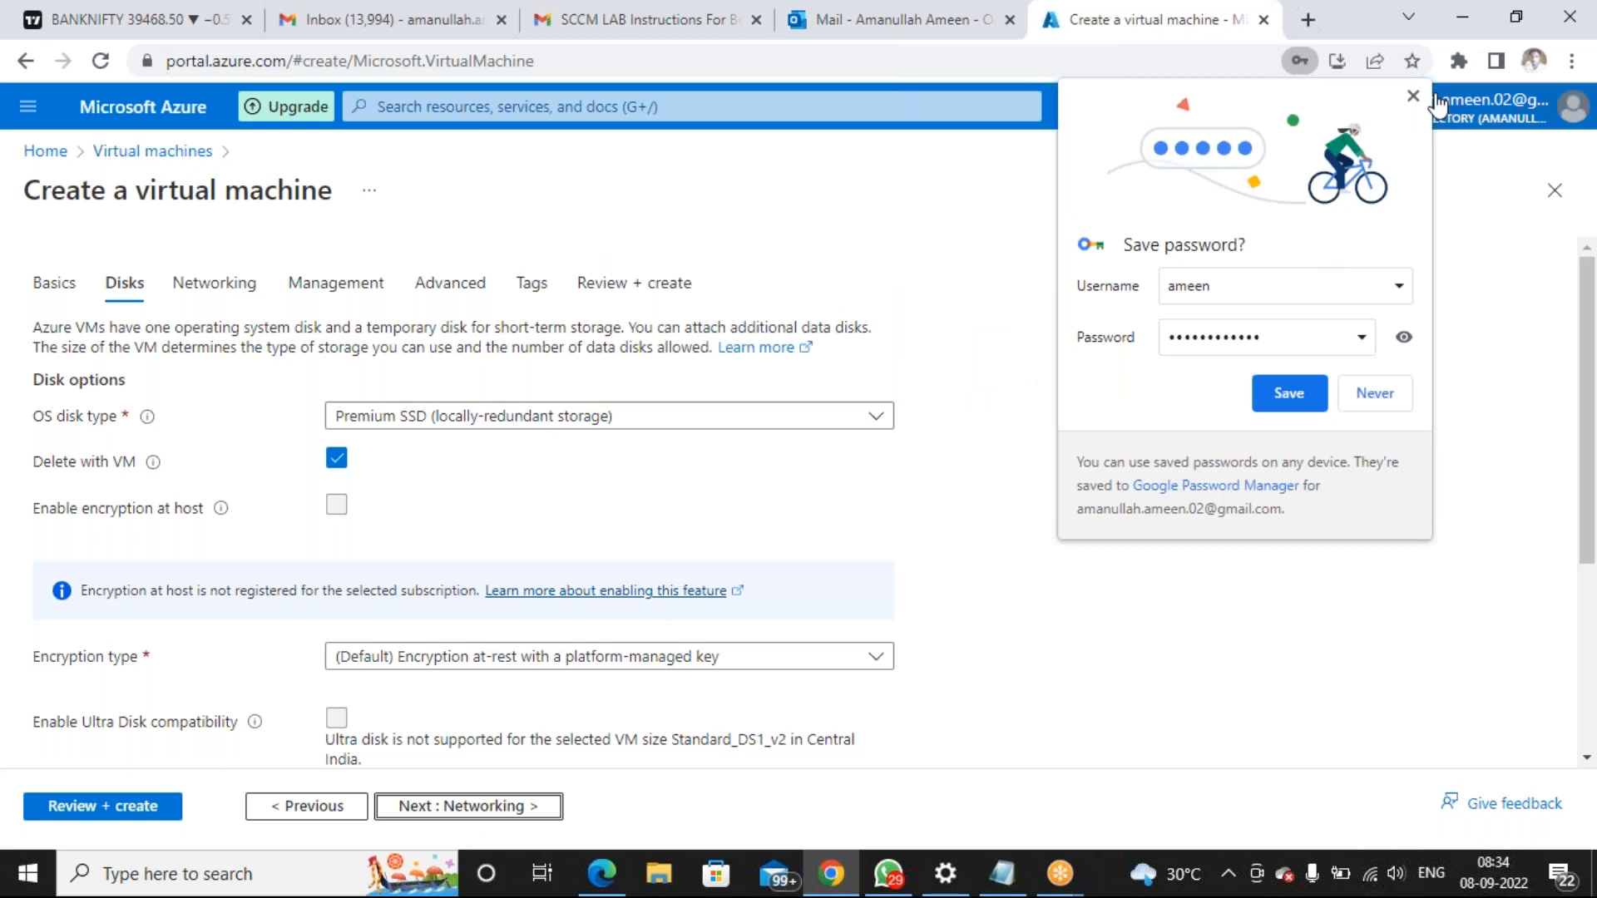
click(1412, 95)
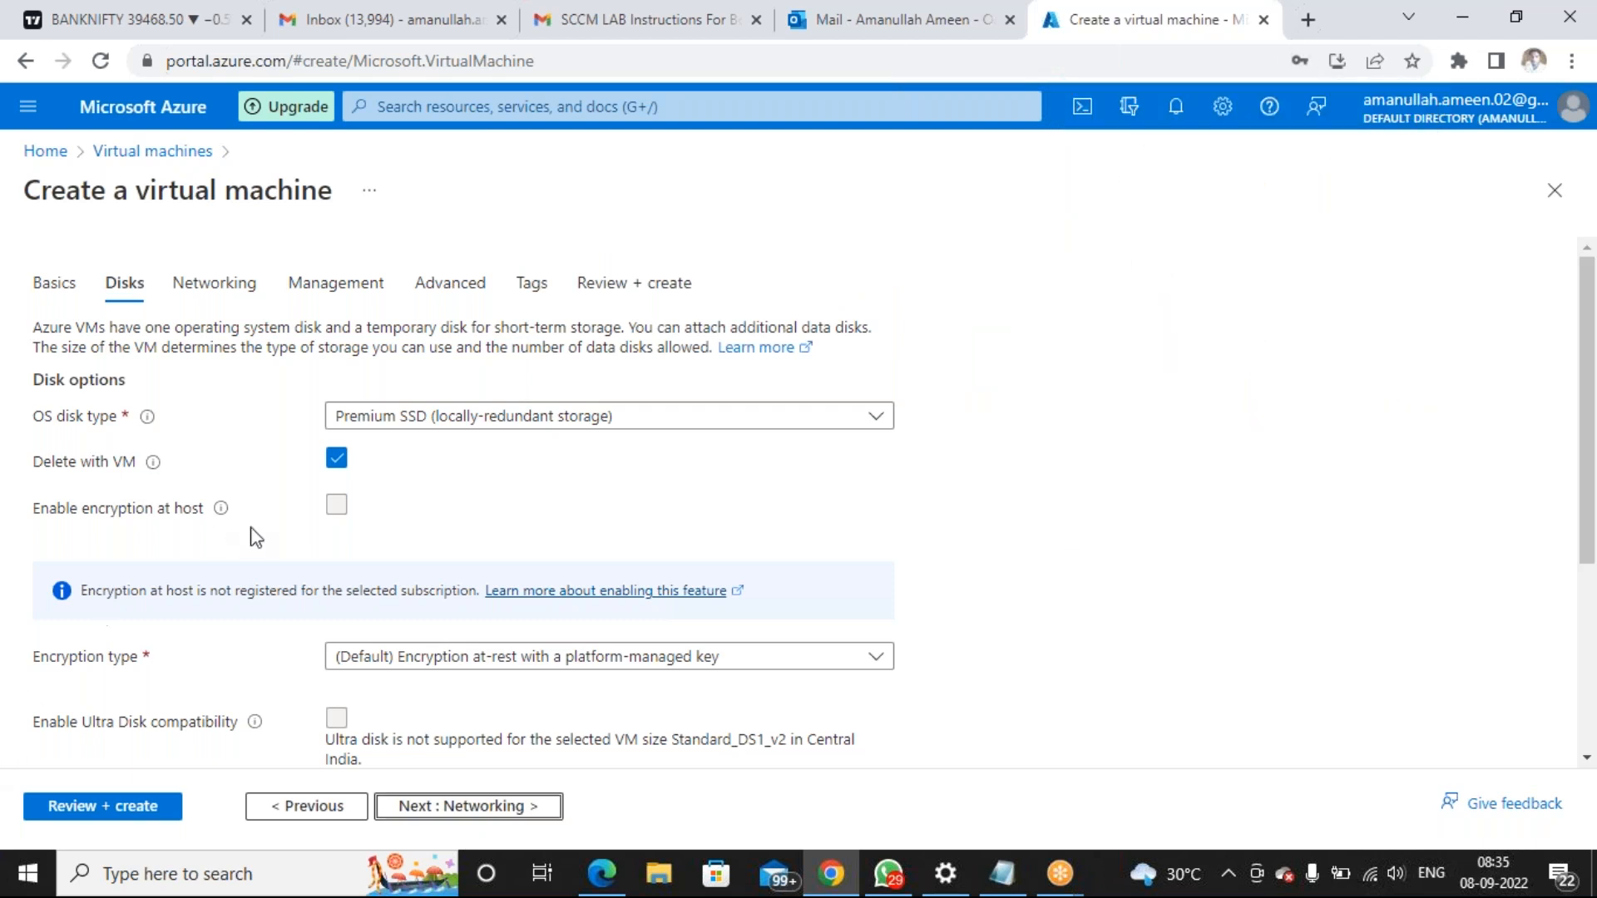
double_click(441, 815)
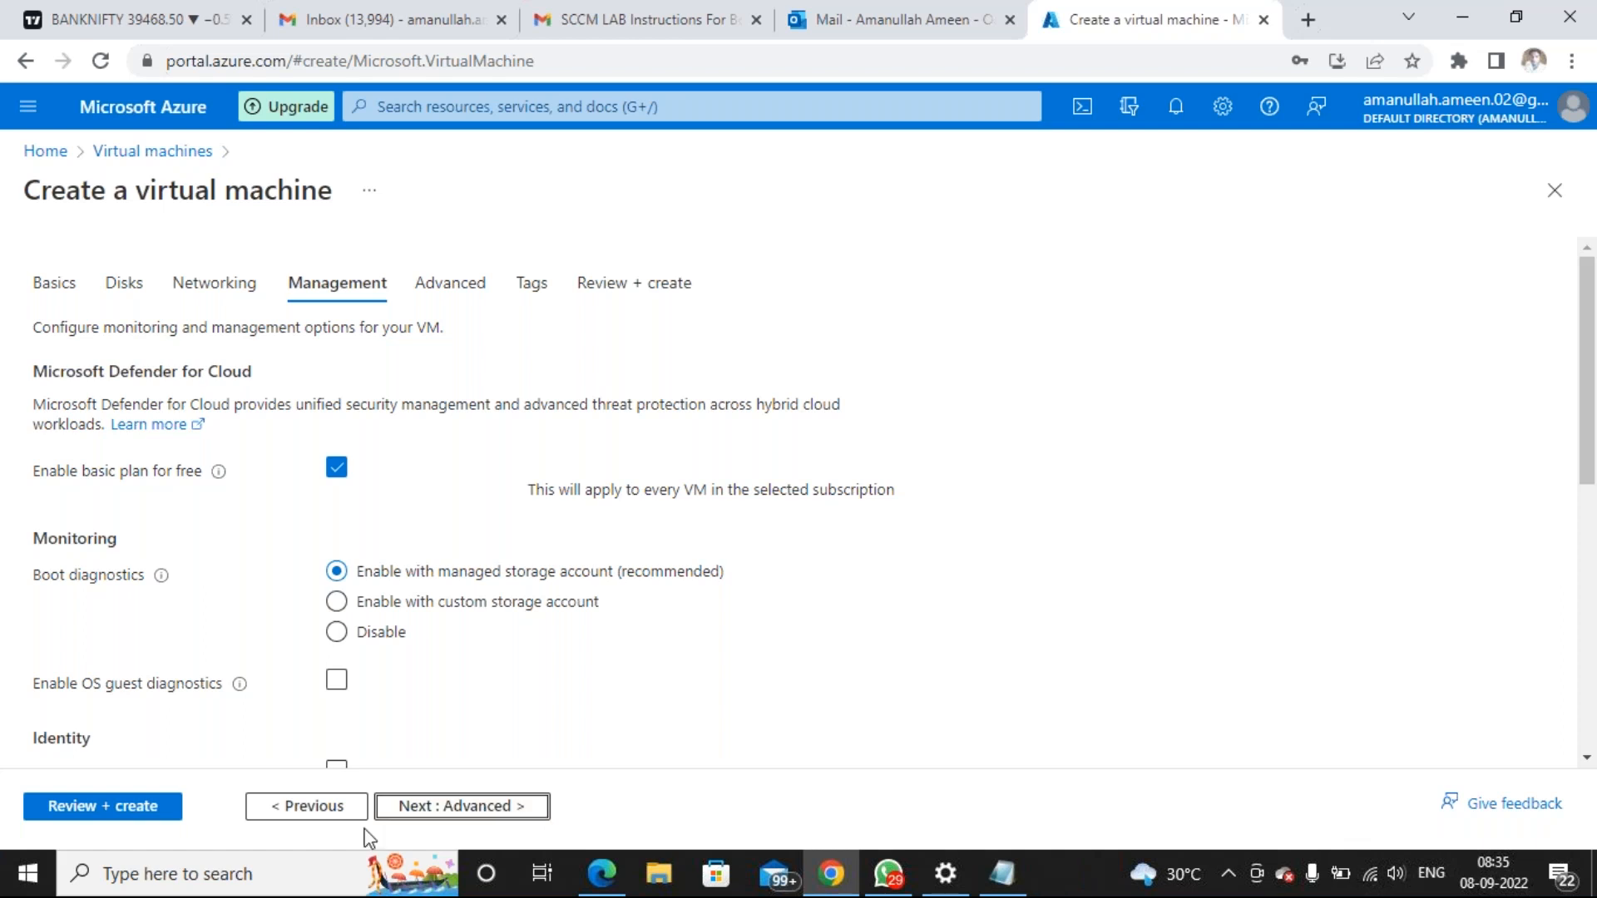
click(338, 811)
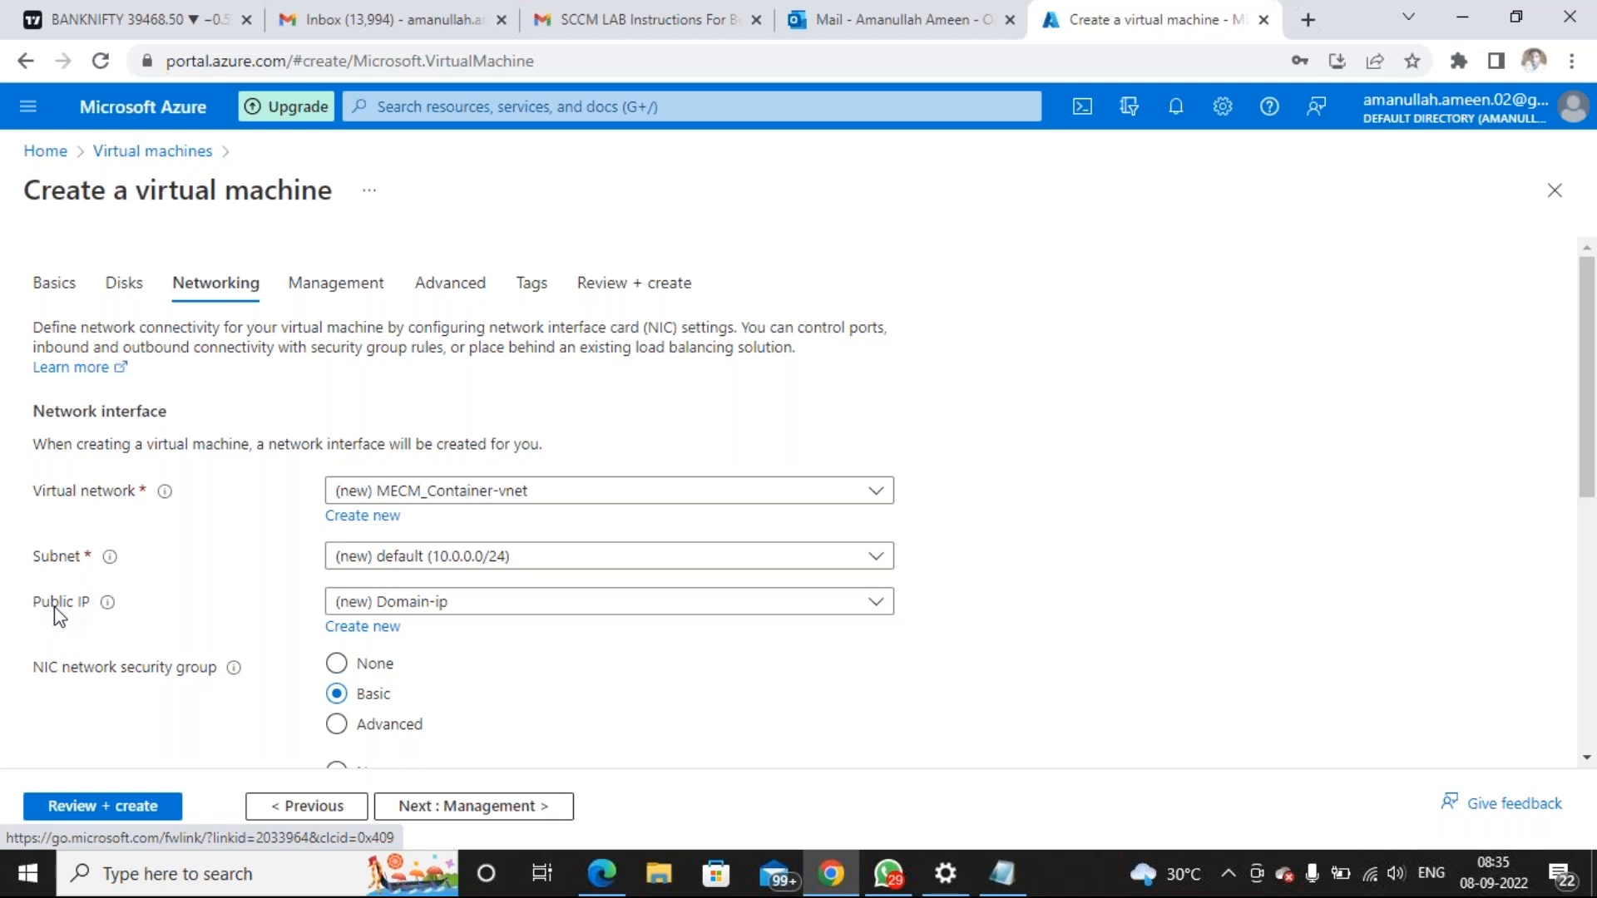
click(1005, 872)
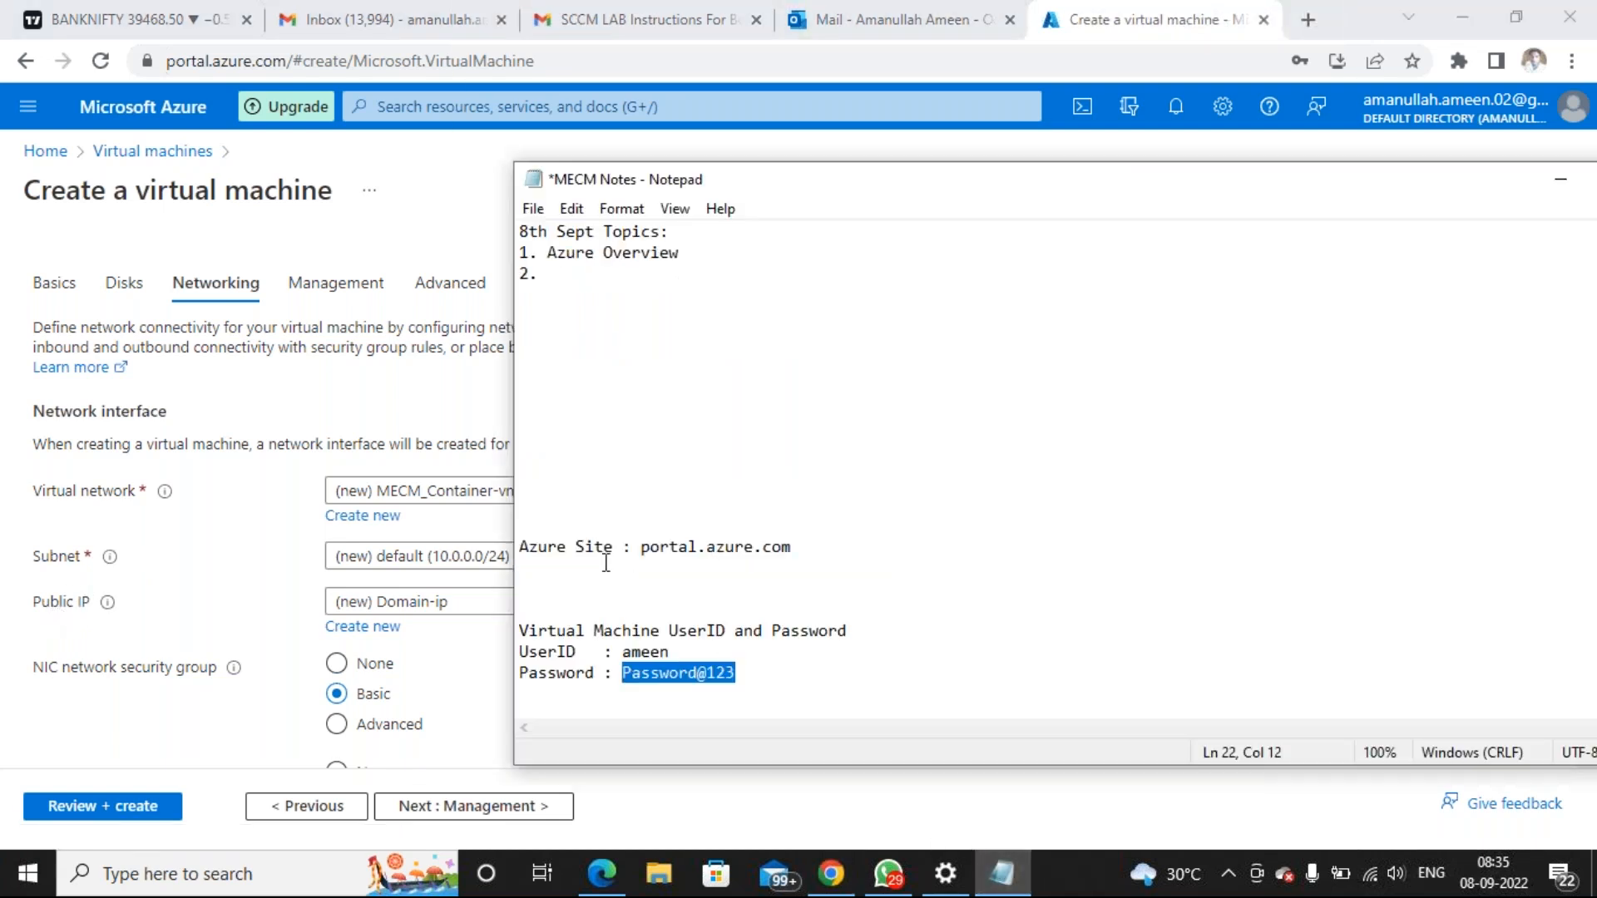
Note 'Resource Group Name : MECM_Container' and 'Virtual Network : MECM_Container-vnet' below Azure Site
click(584, 563)
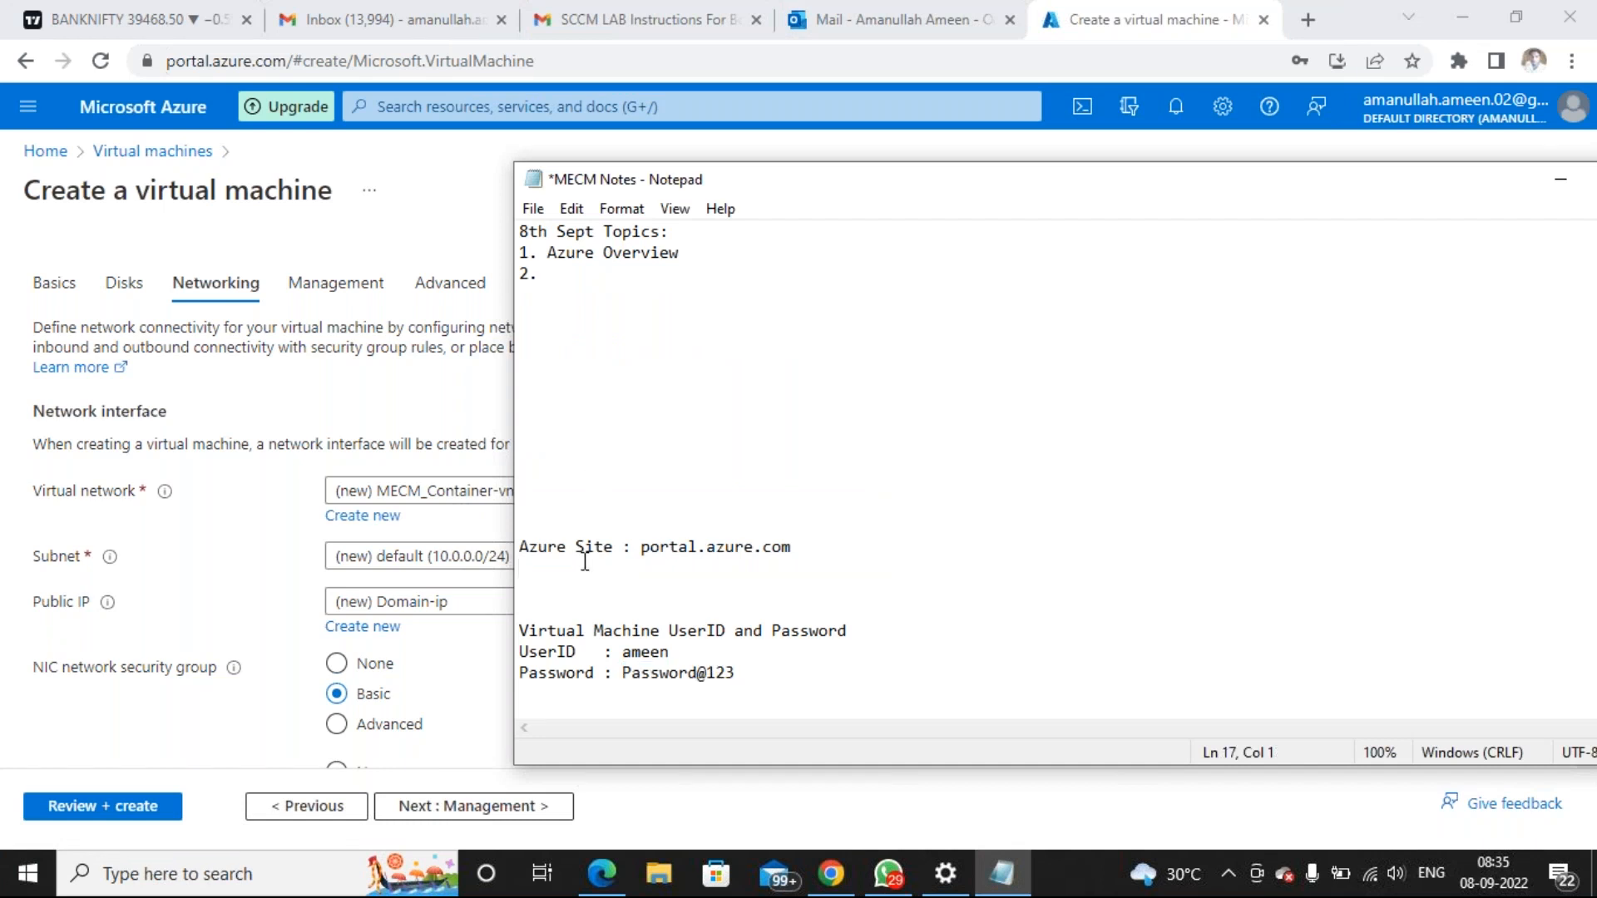
text(Resource Group Name )
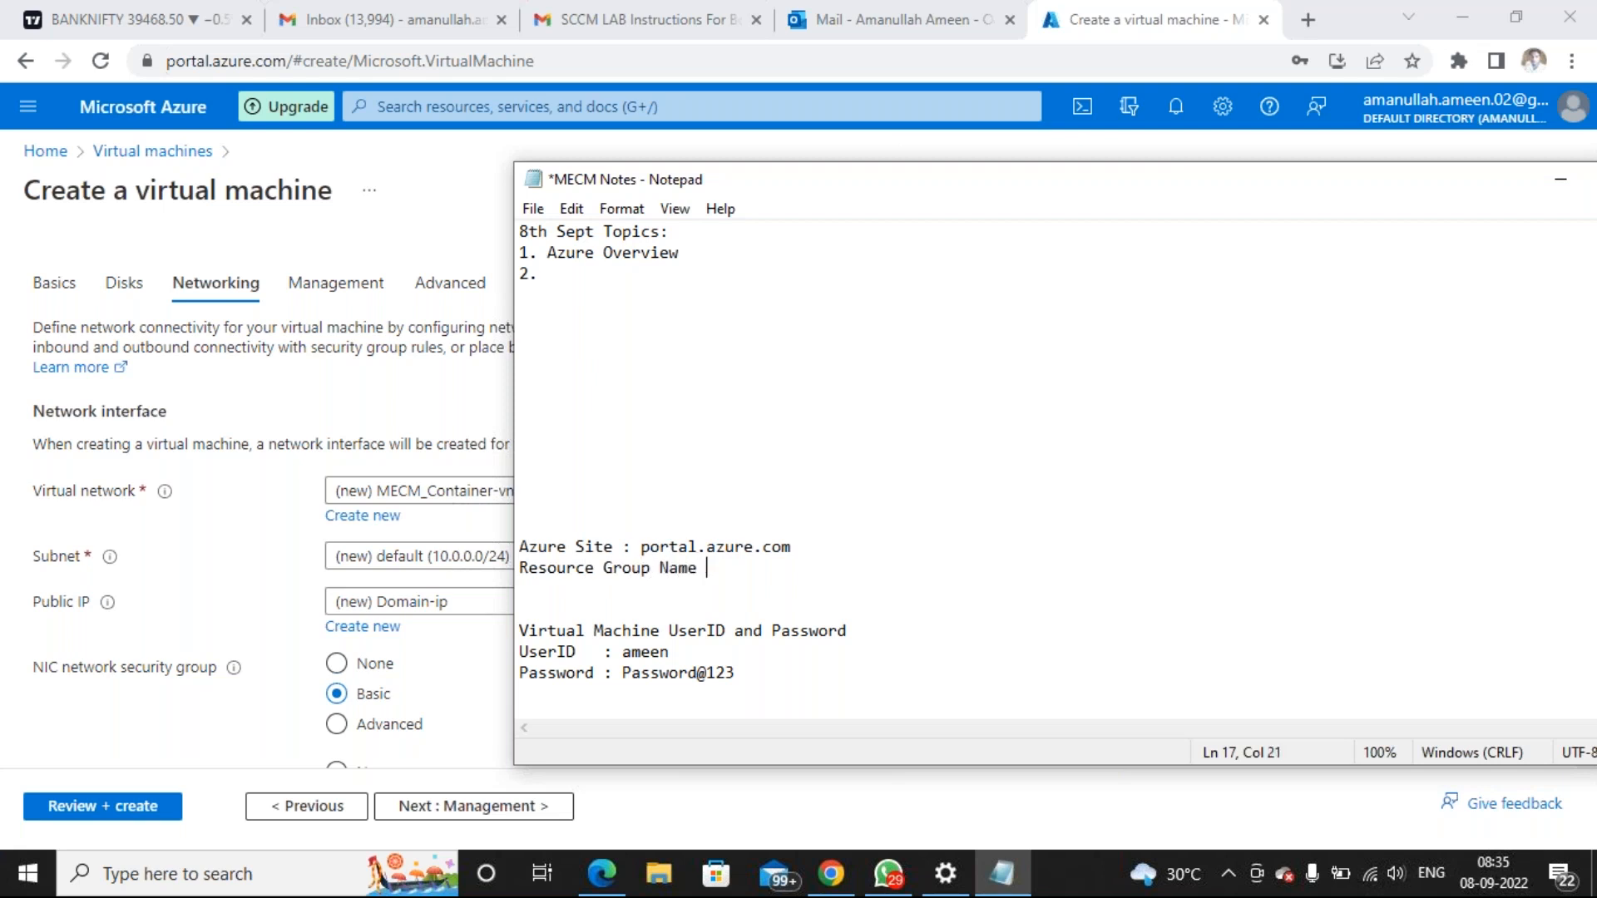
text(: MECM_Container)
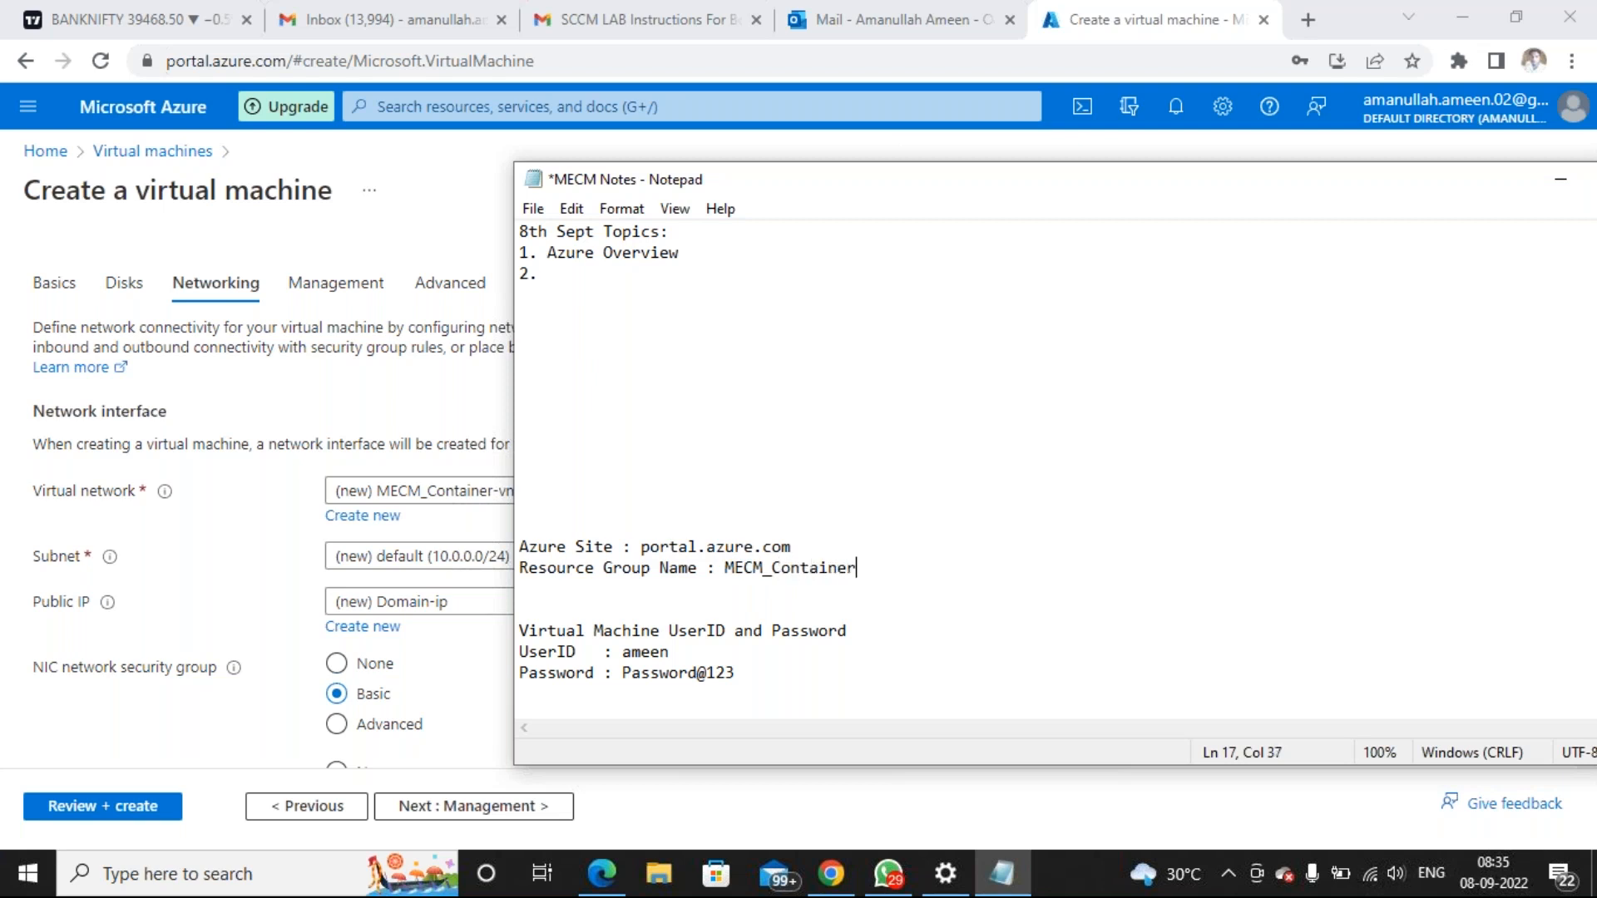
key(Return)
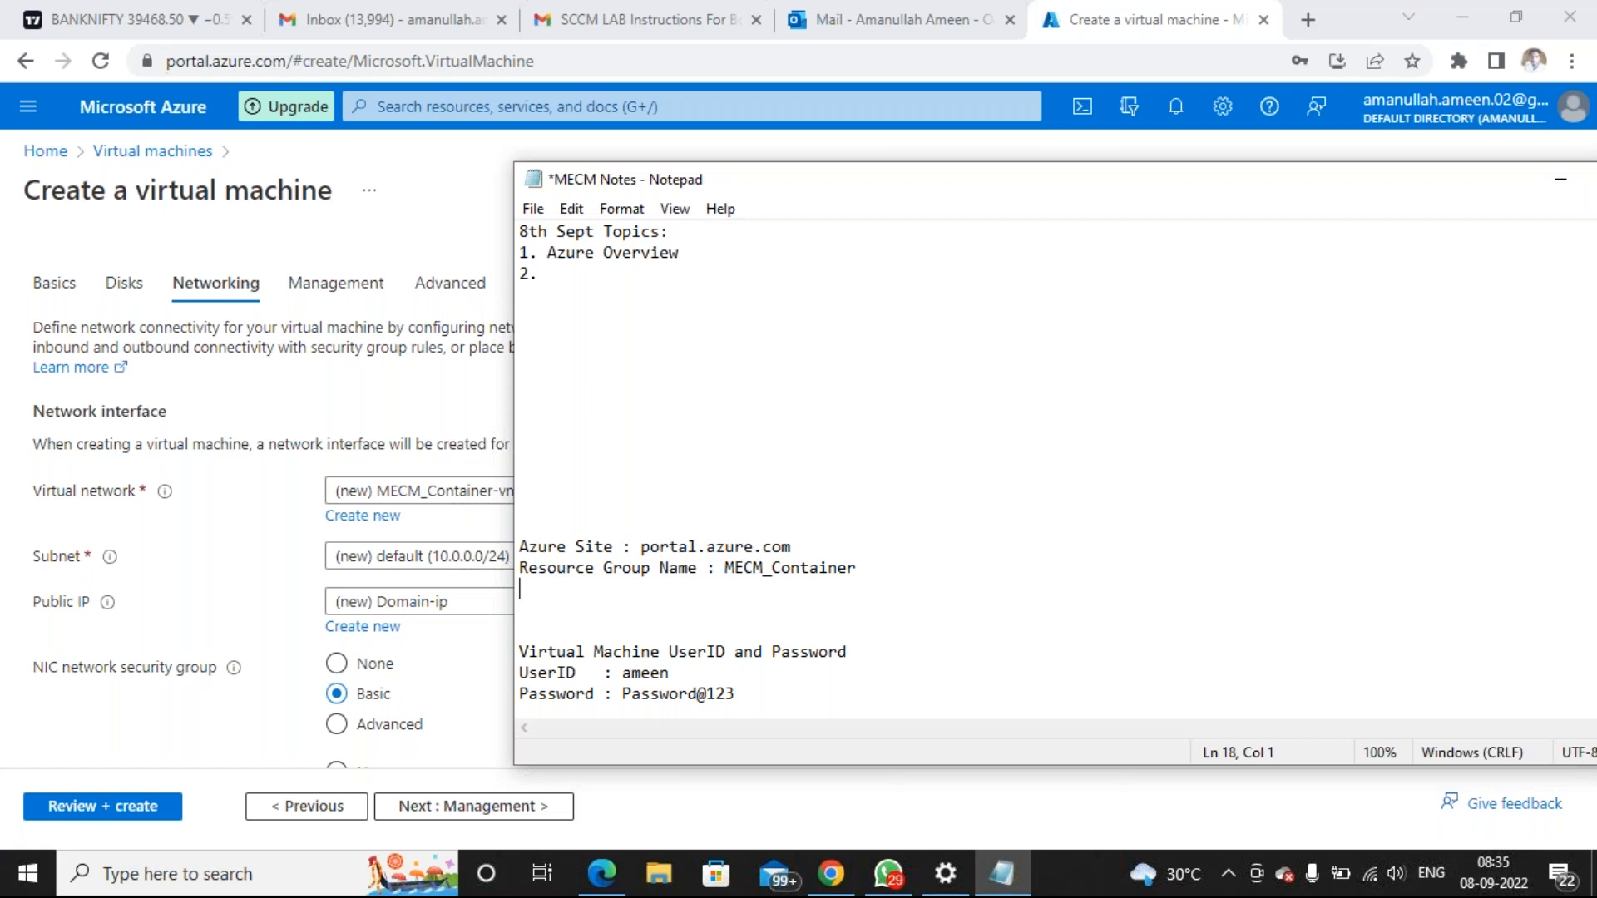
text(Virtual Network :)
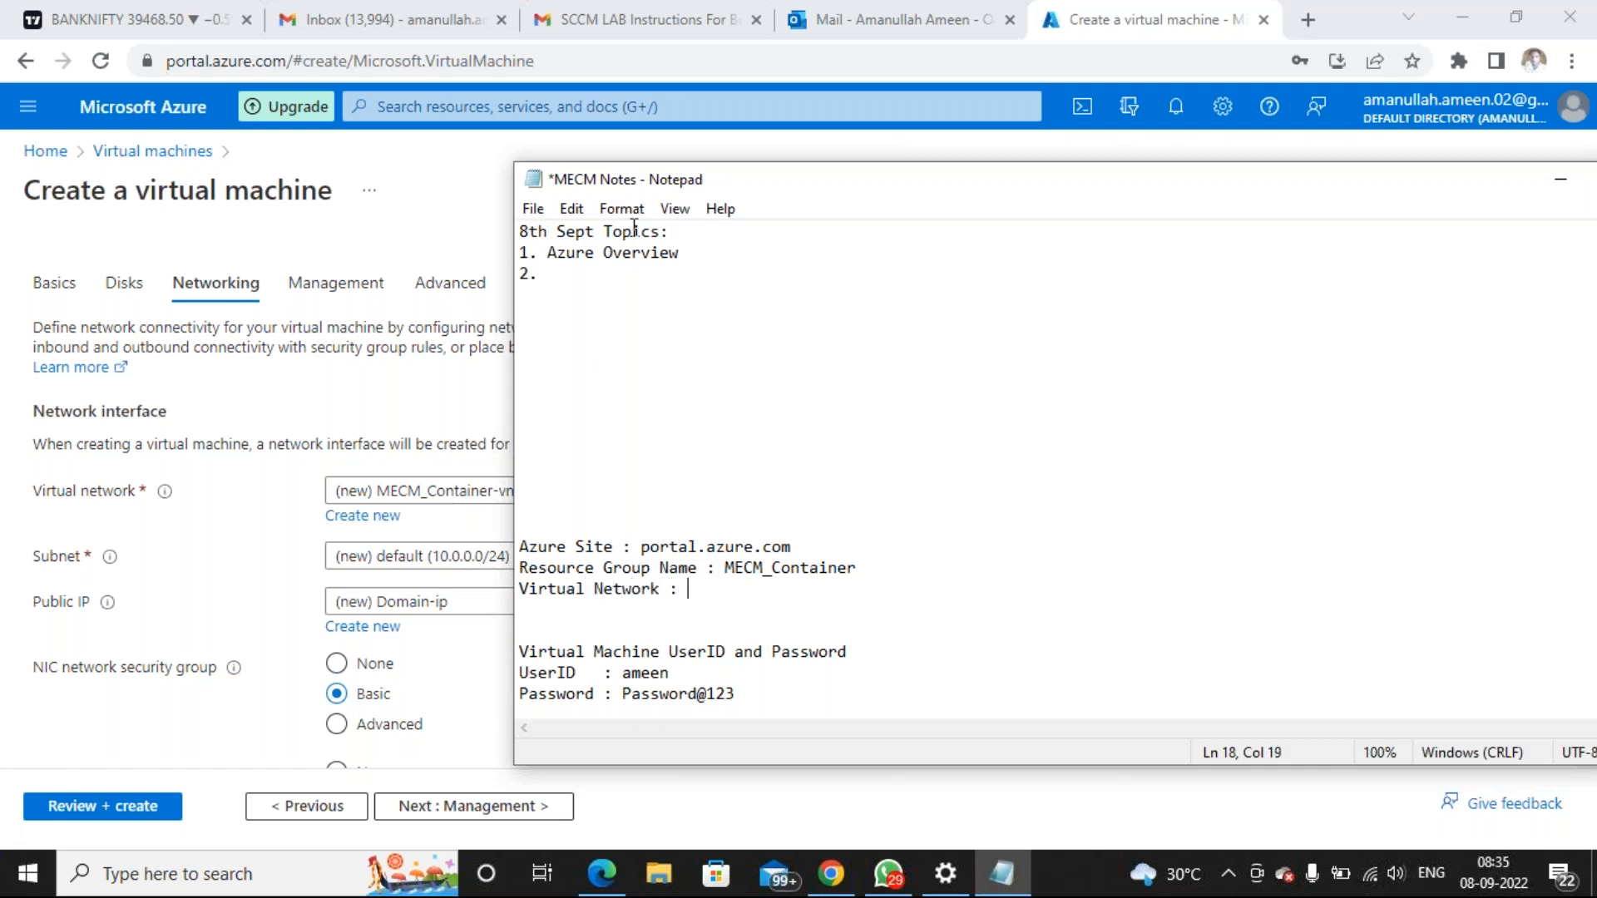
drag(799, 163, 894, 187)
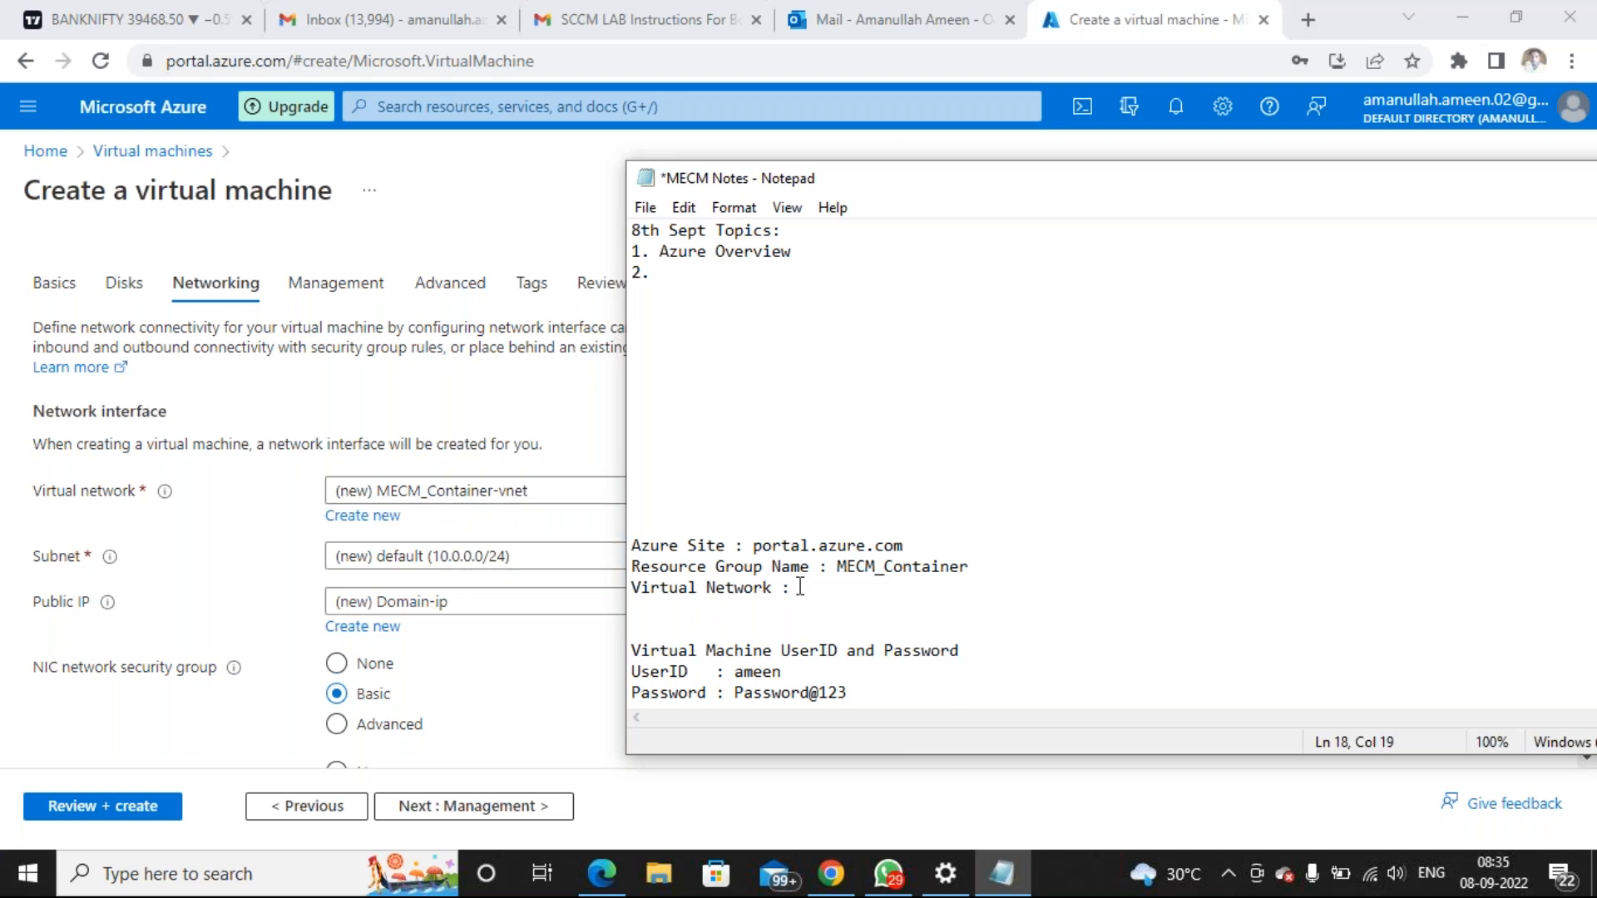
text(MECM_Container-vnet)
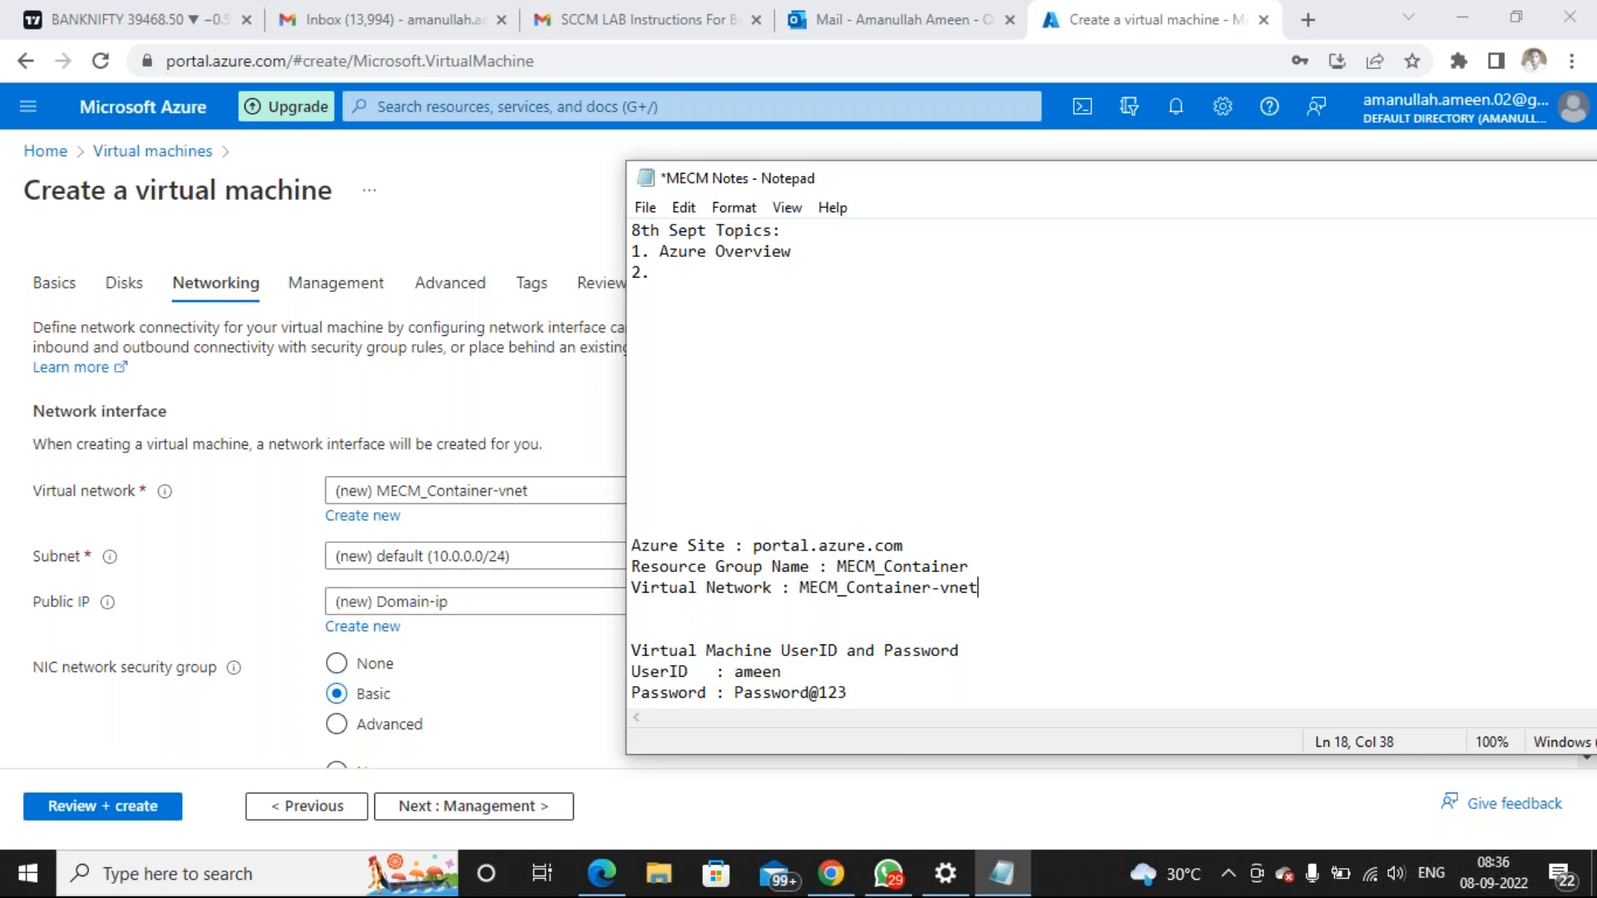
drag(833, 565, 970, 567)
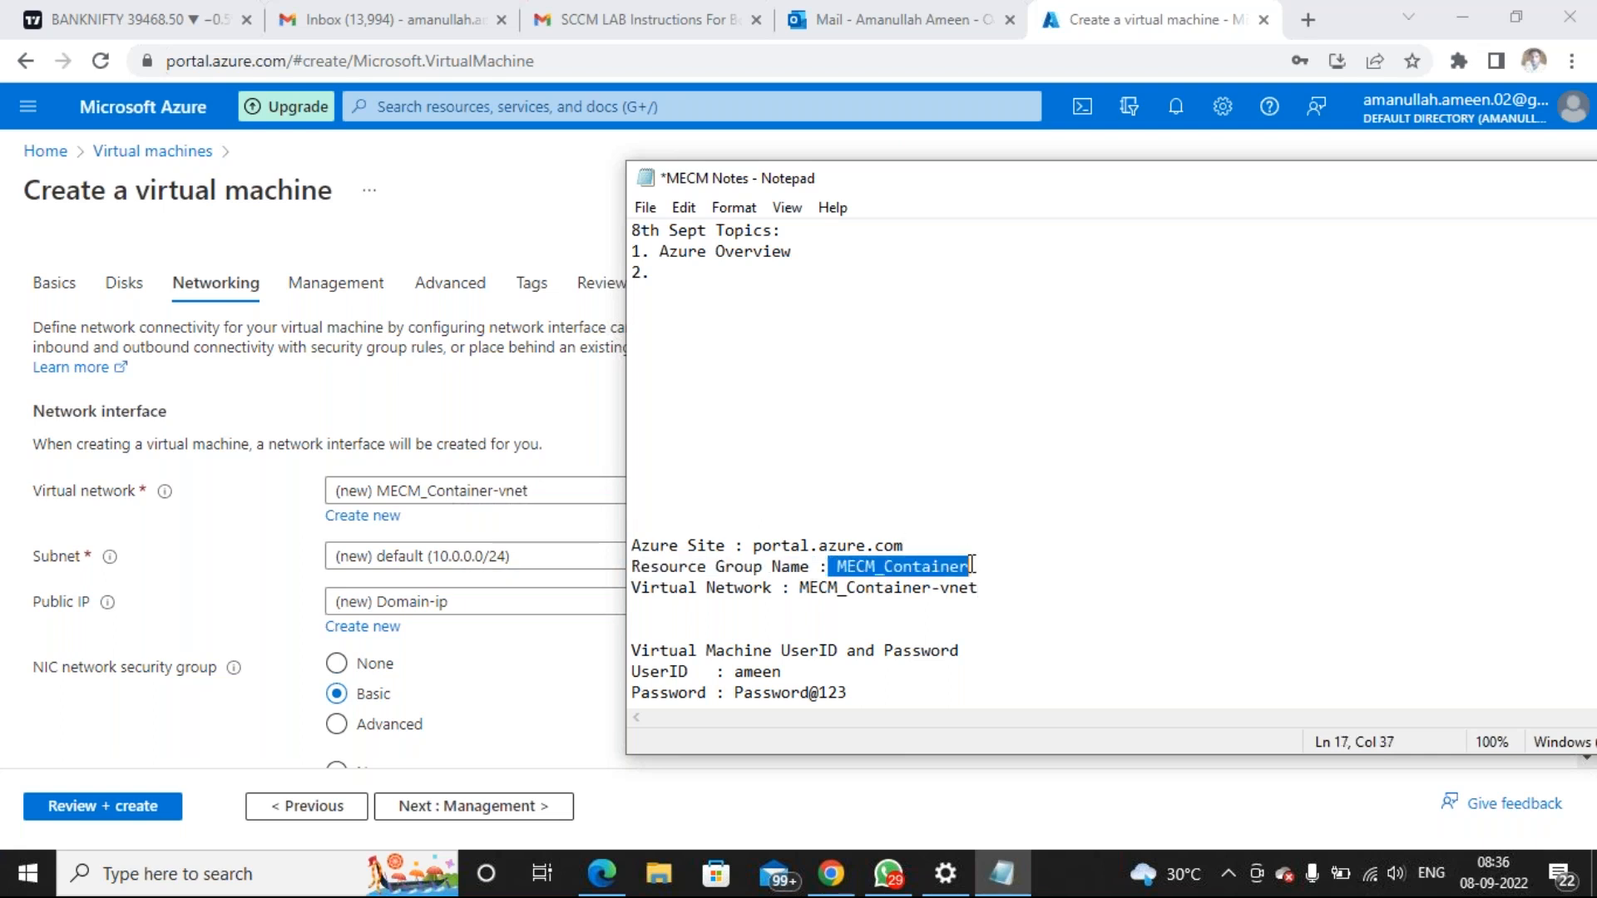
drag(799, 587, 991, 586)
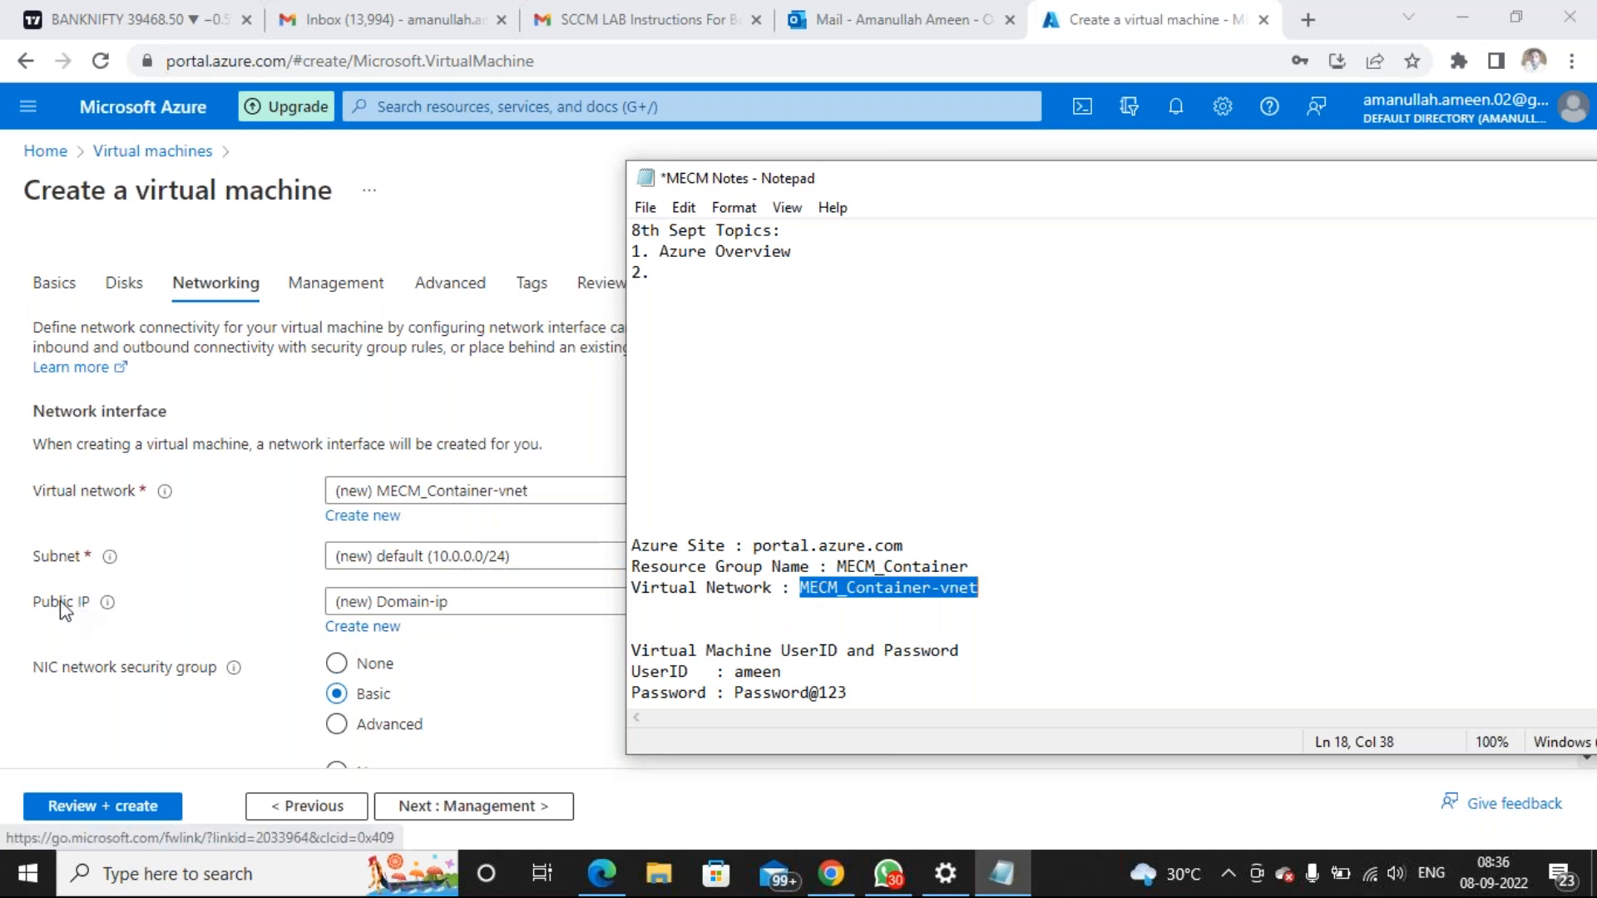
Switch to the Chrome window so the VM form's Networking settings are in front
mouse_move(105, 610)
click(58, 608)
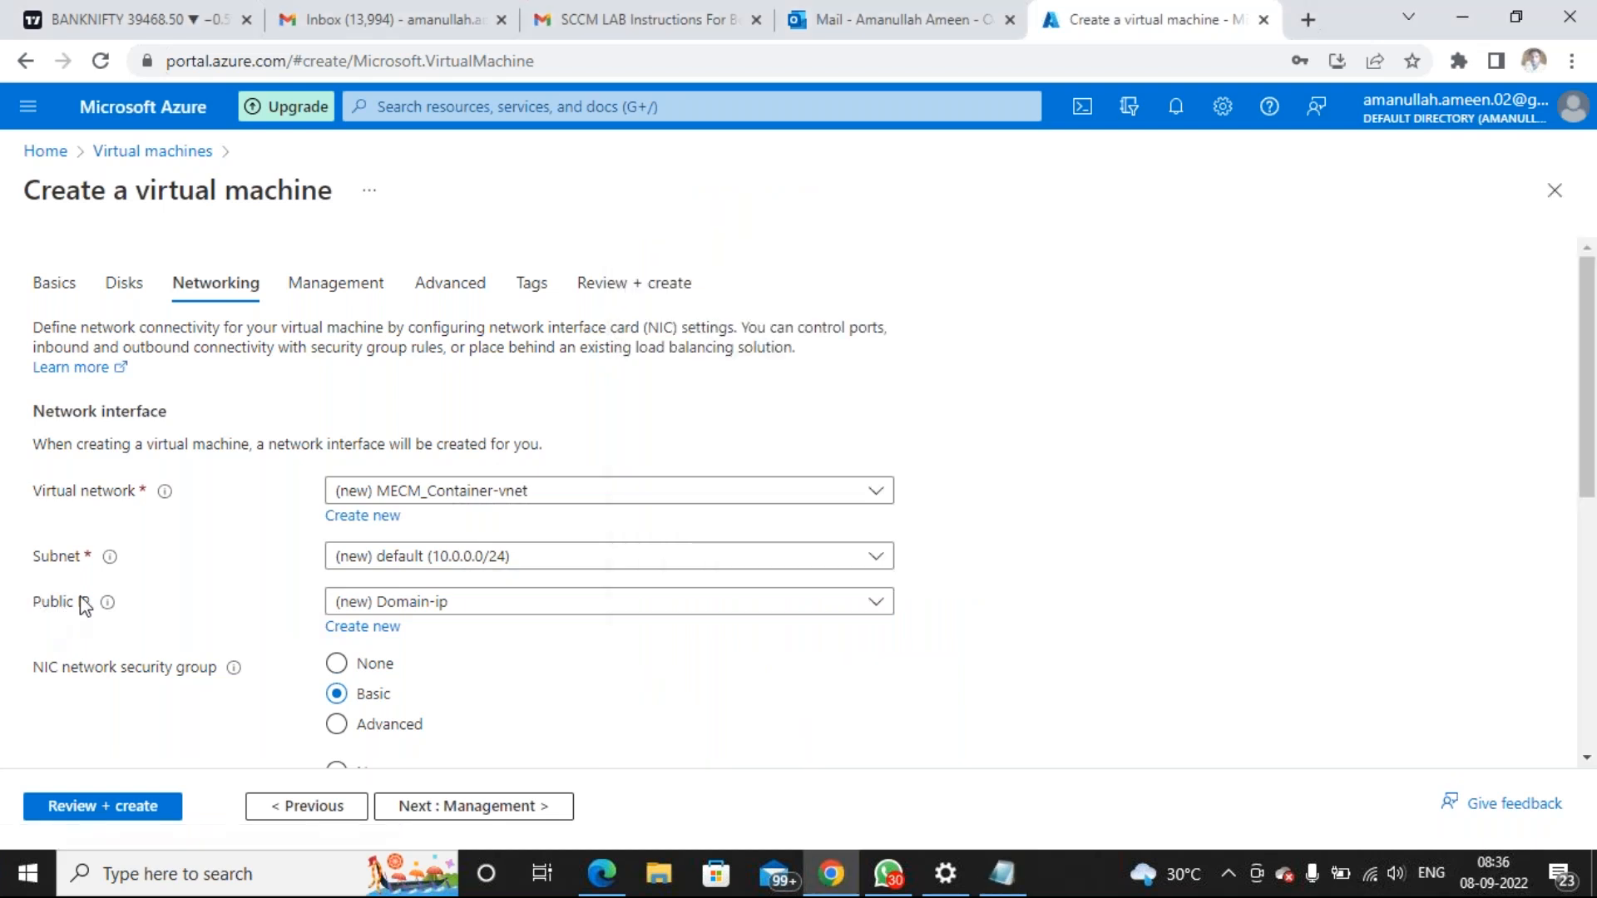
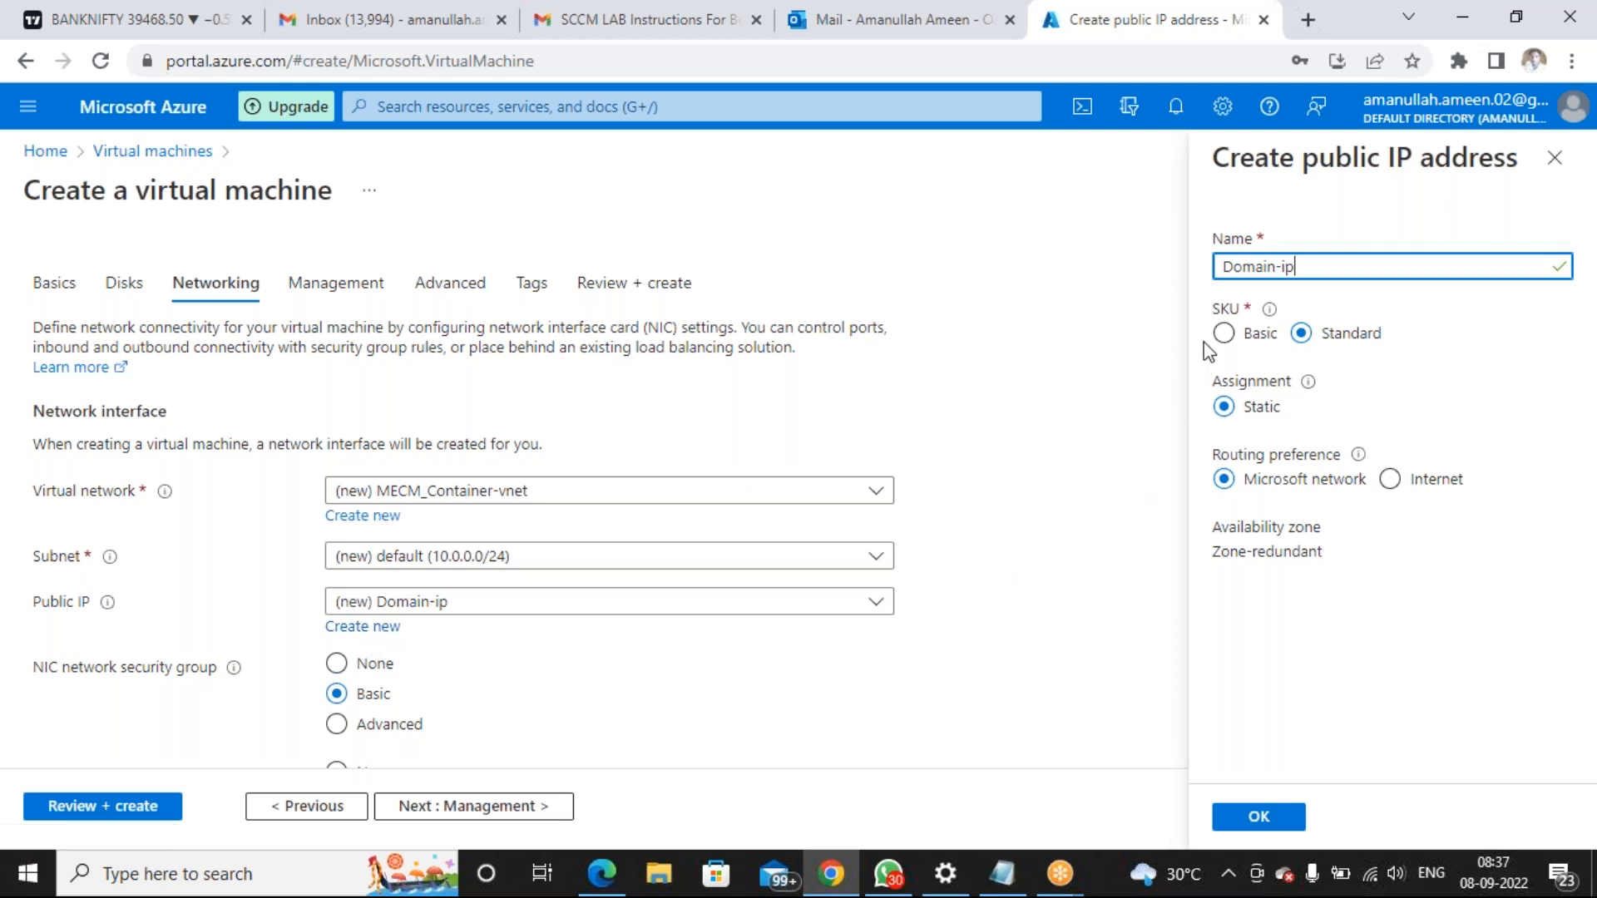
Make the Domain-ip public address Basic SKU with static assignment and confirm it
click(1224, 333)
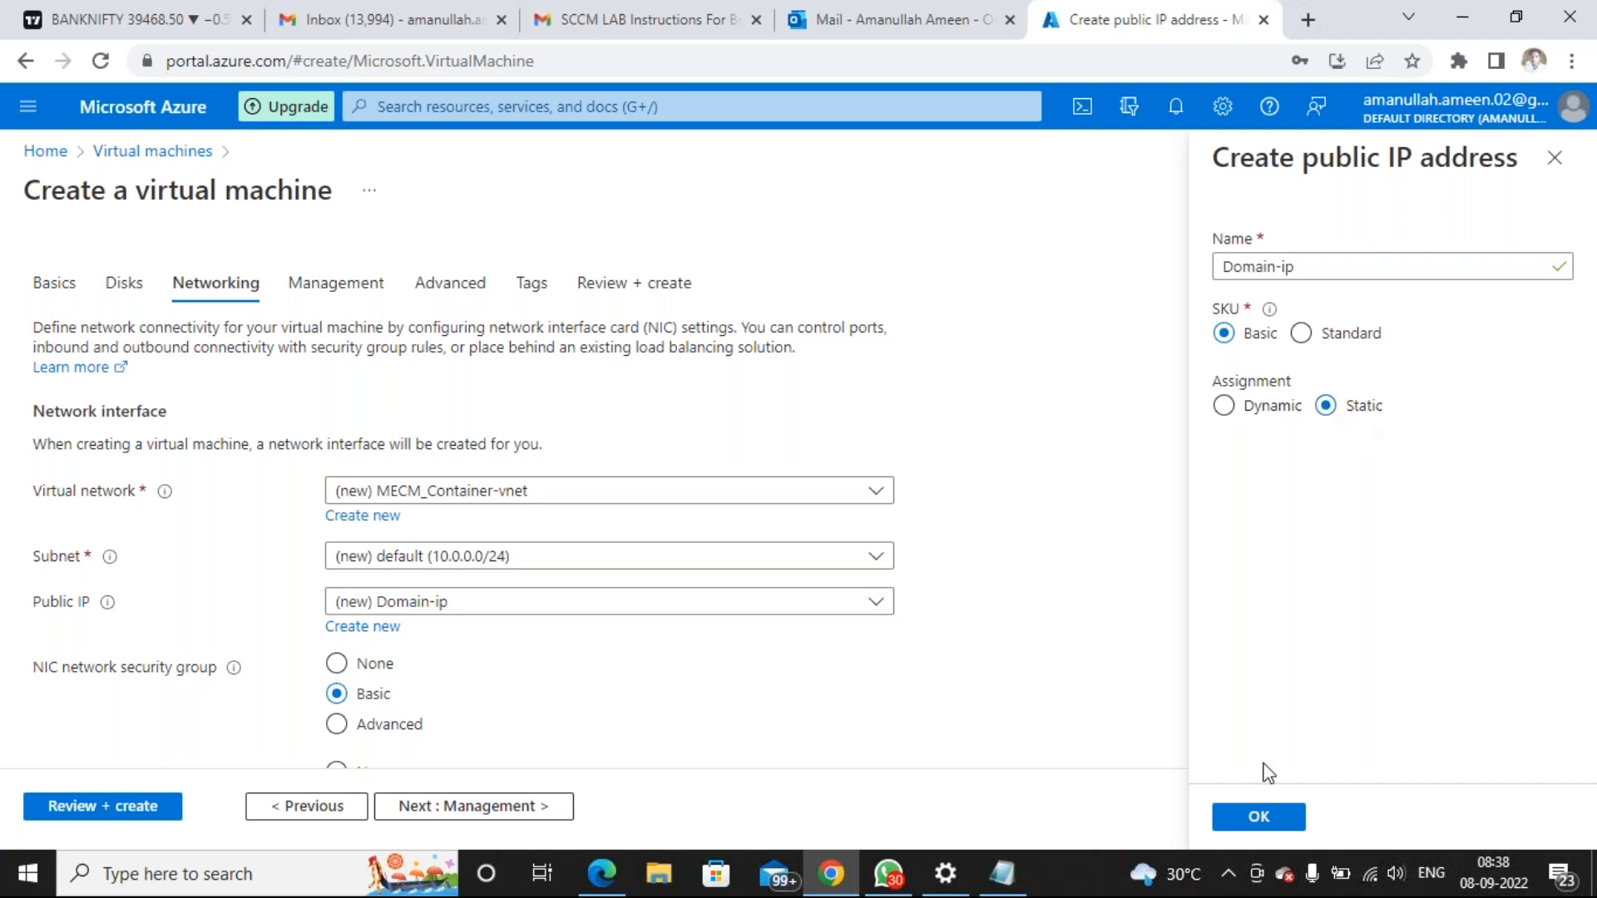
click(1277, 811)
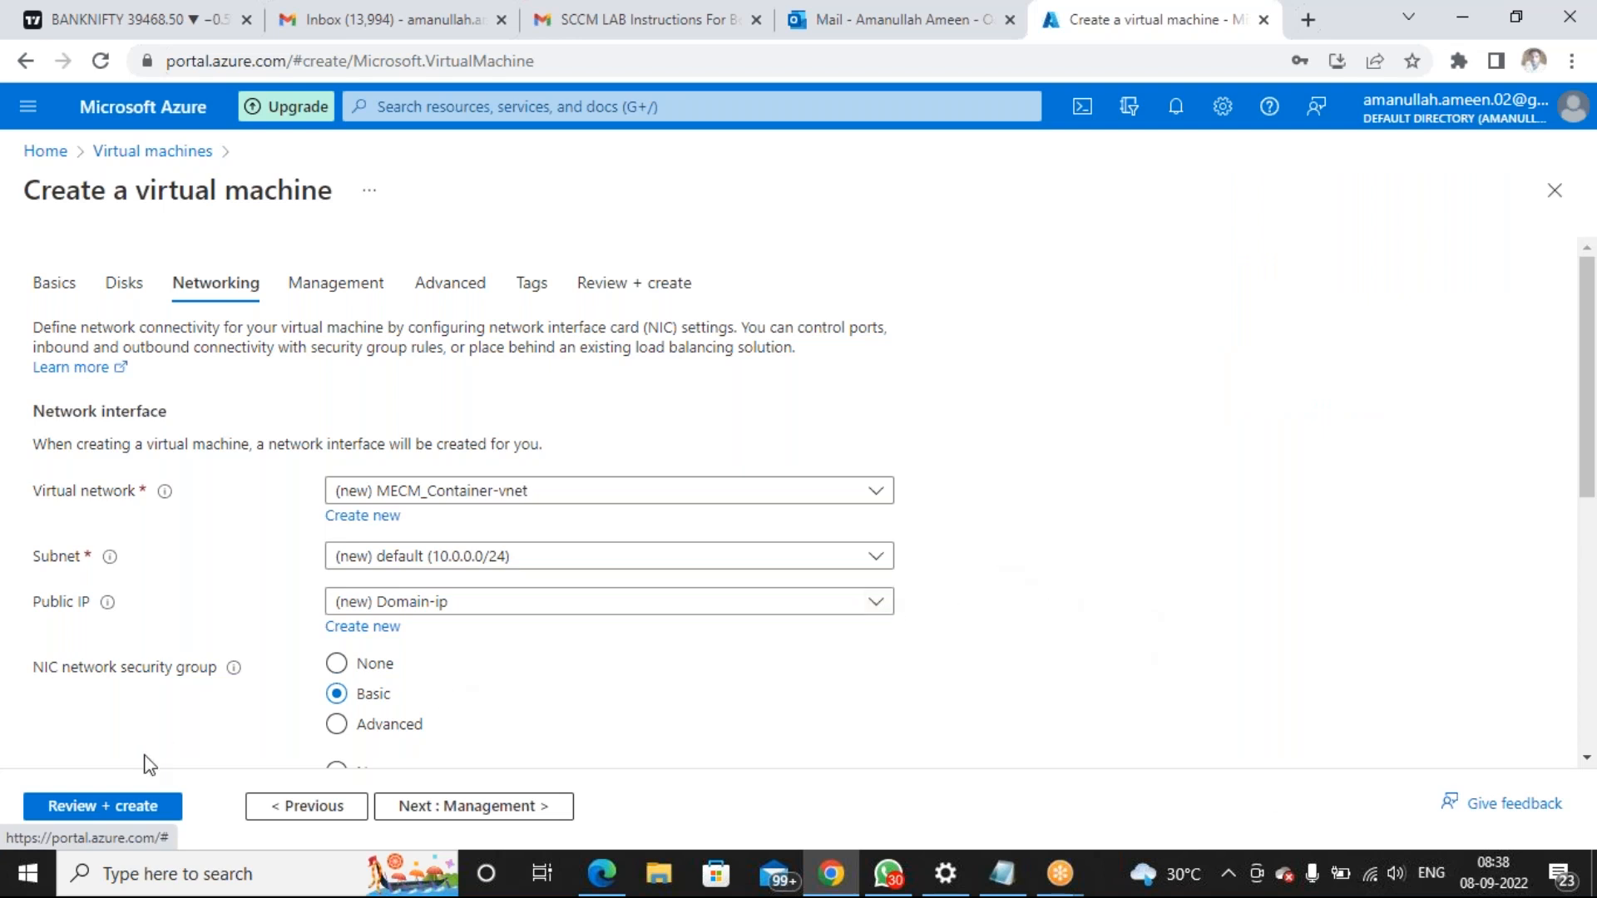
Run Review + create validation on the VM, then submit the deployment
click(104, 807)
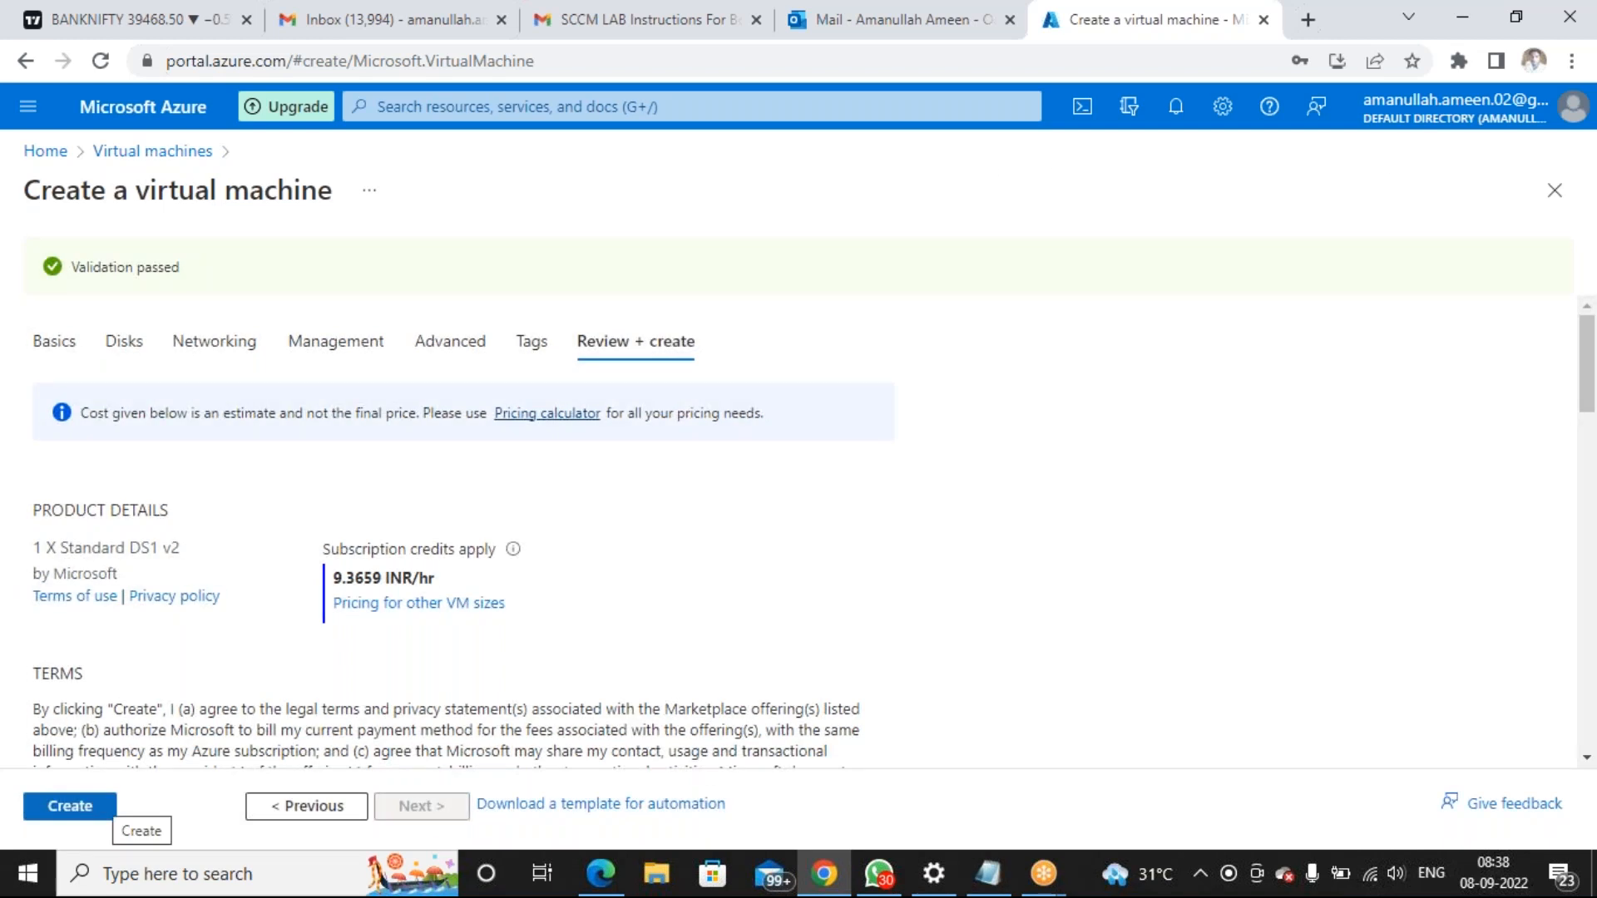
click(87, 808)
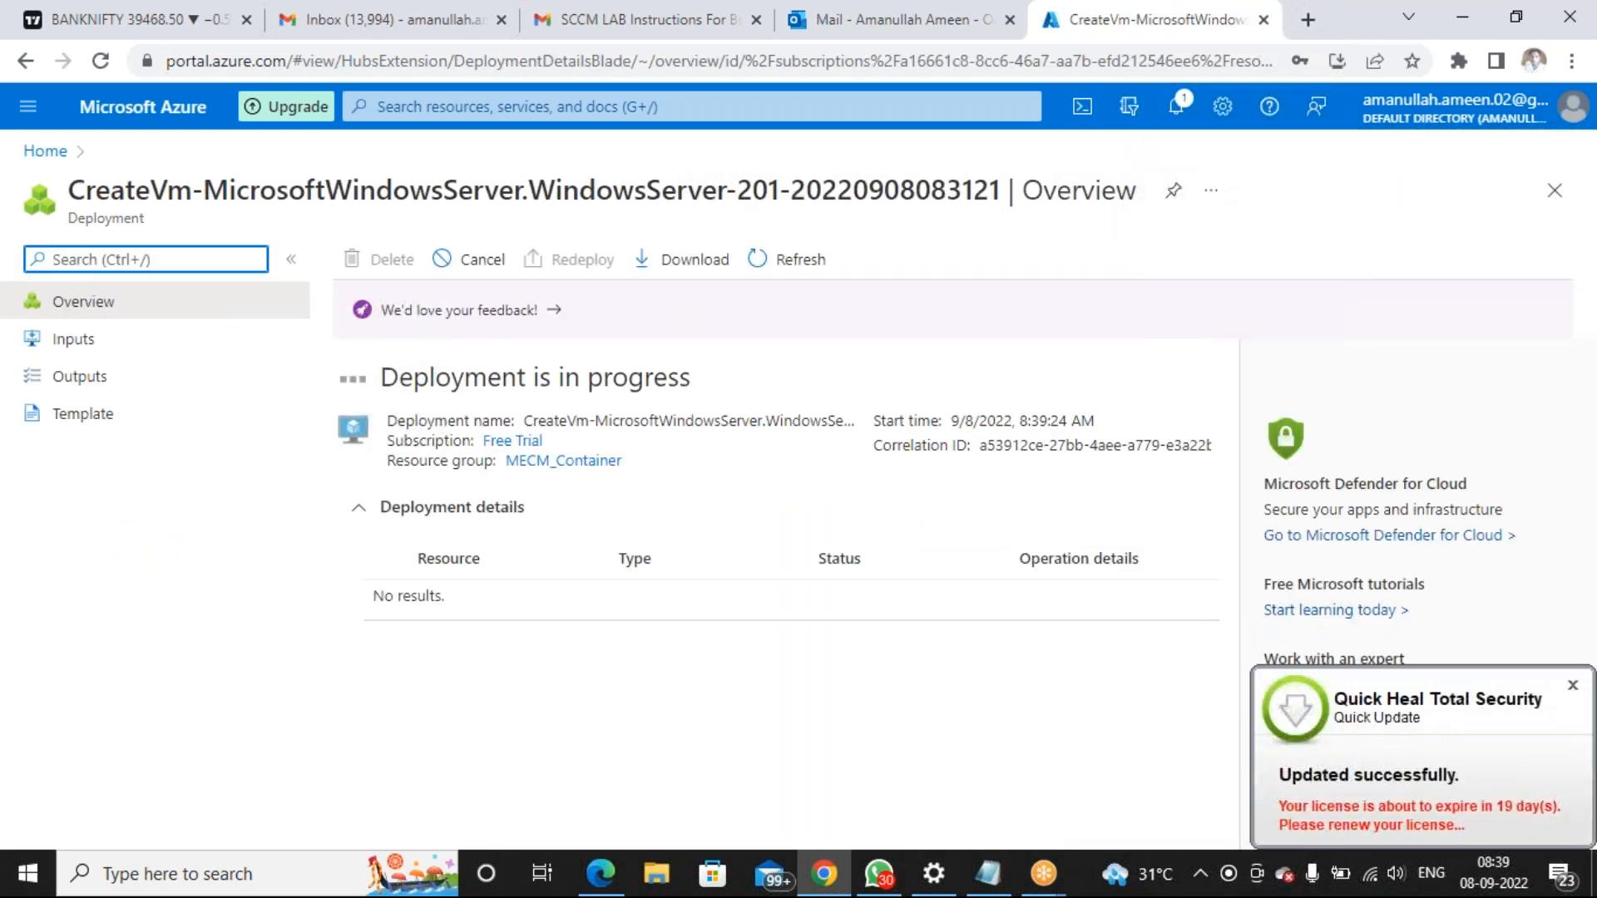
Close the Quick Heal update popup and bring up the portal search dropdown
click(1572, 686)
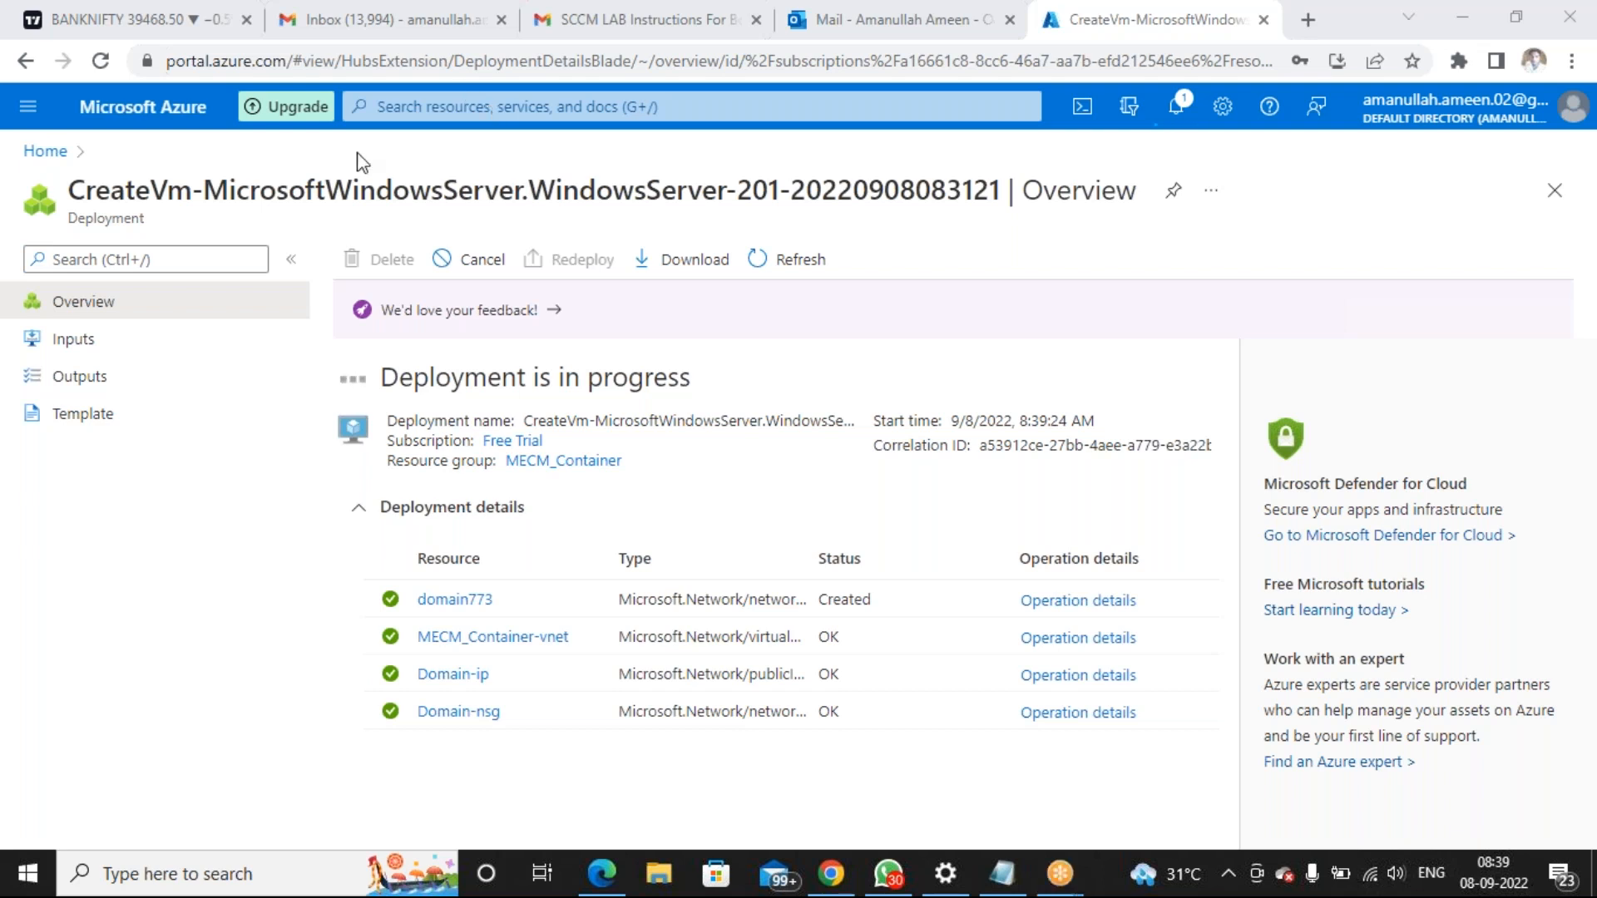
click(454, 111)
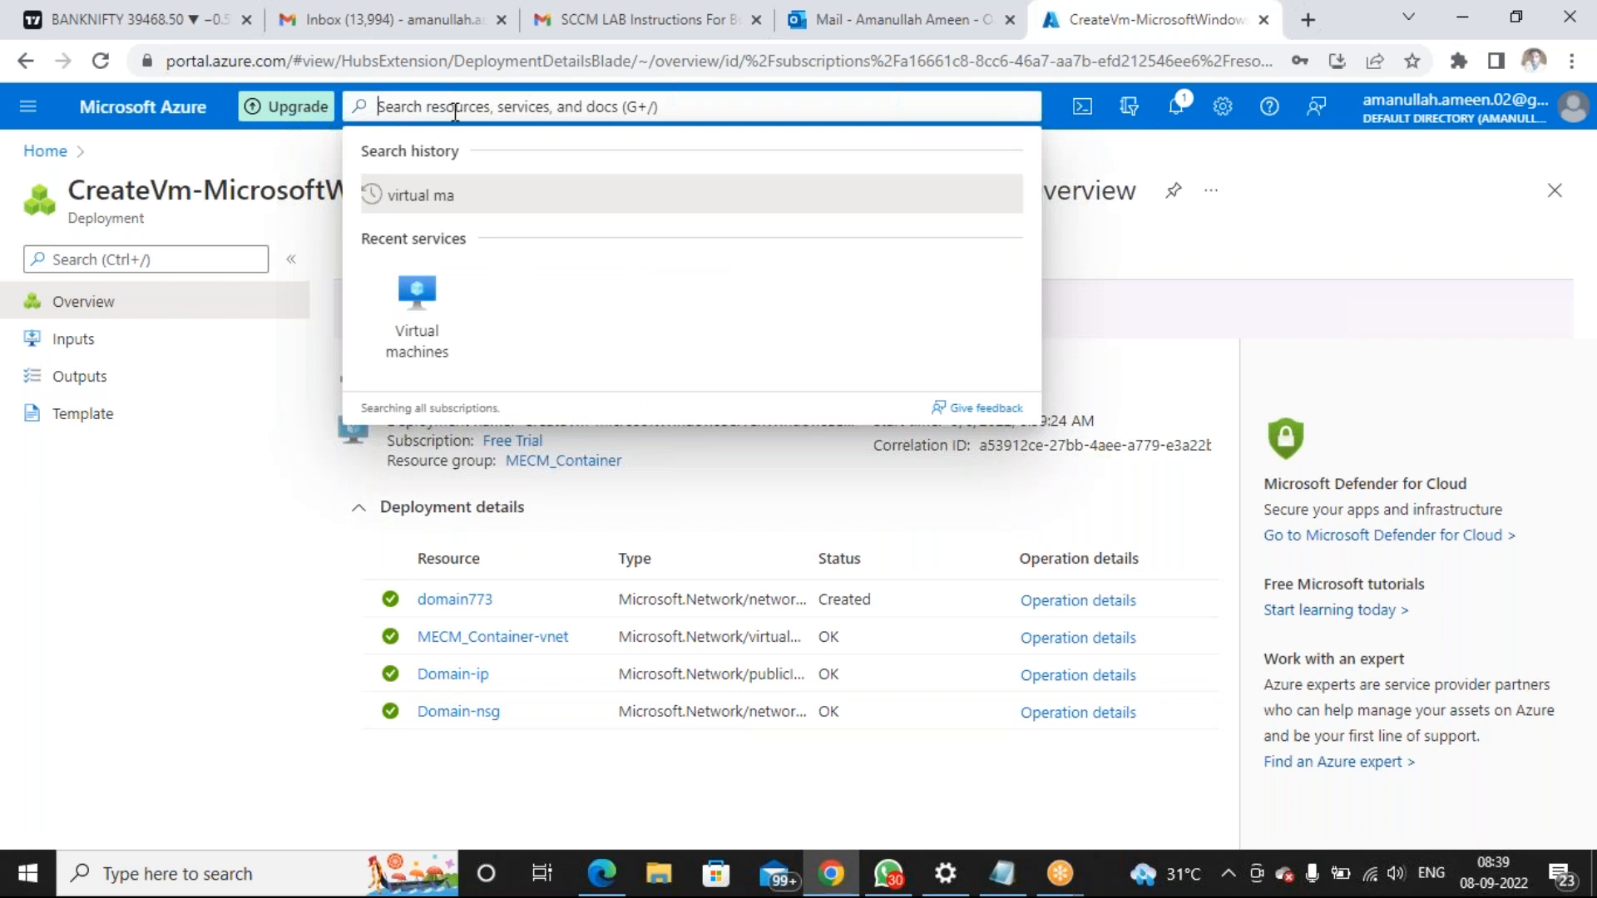
From the Virtual machines page, start a new Azure virtual machine
click(416, 309)
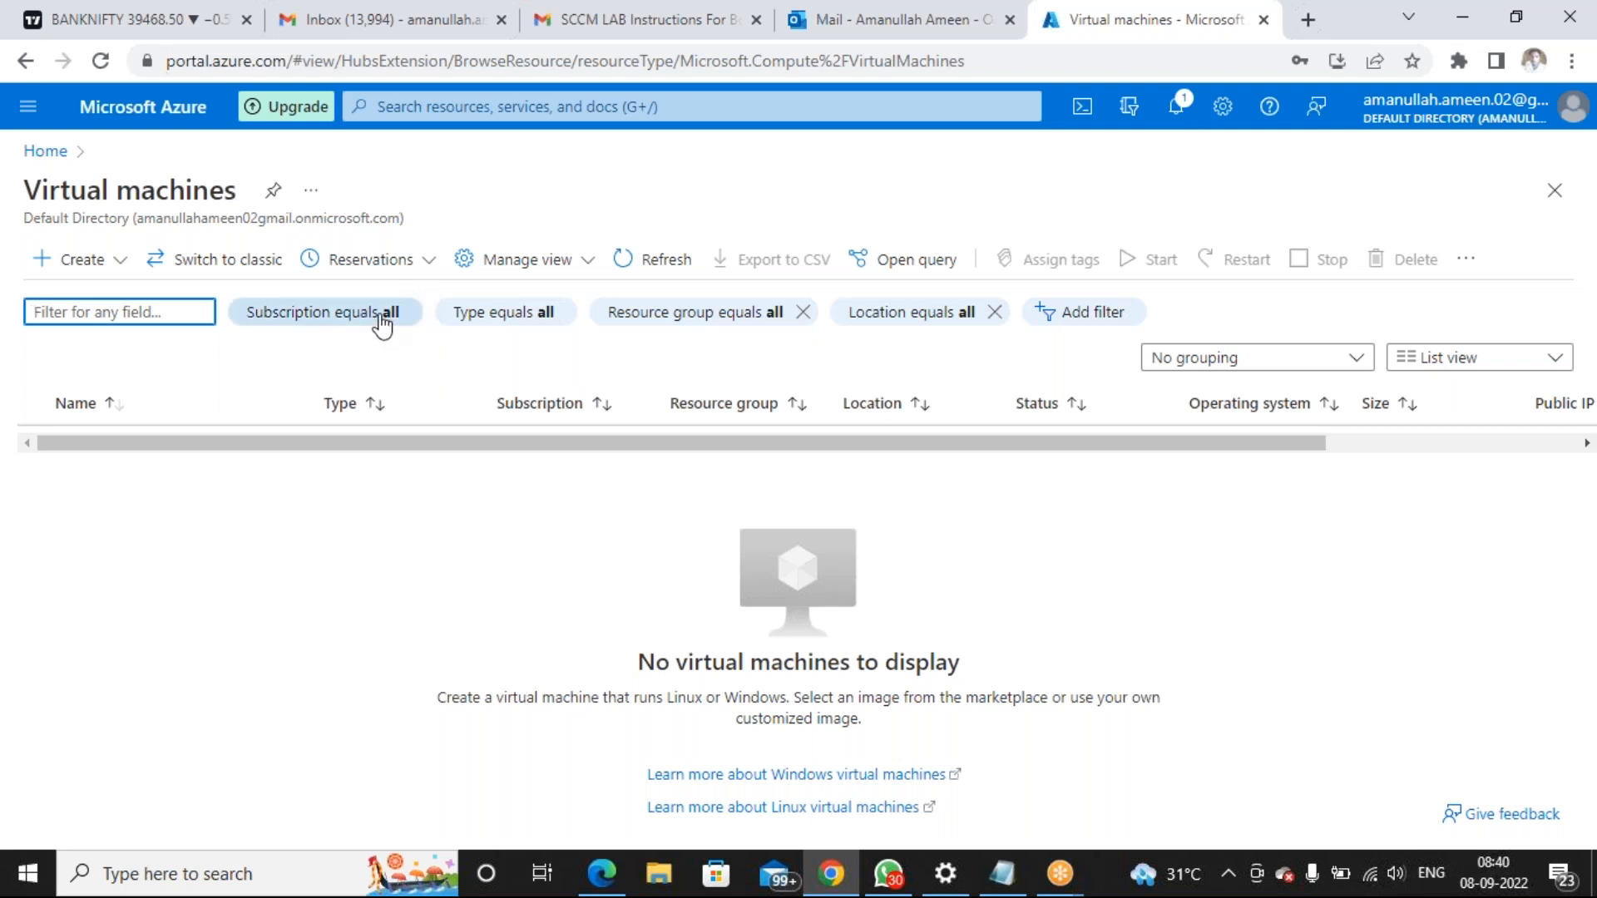
click(45, 265)
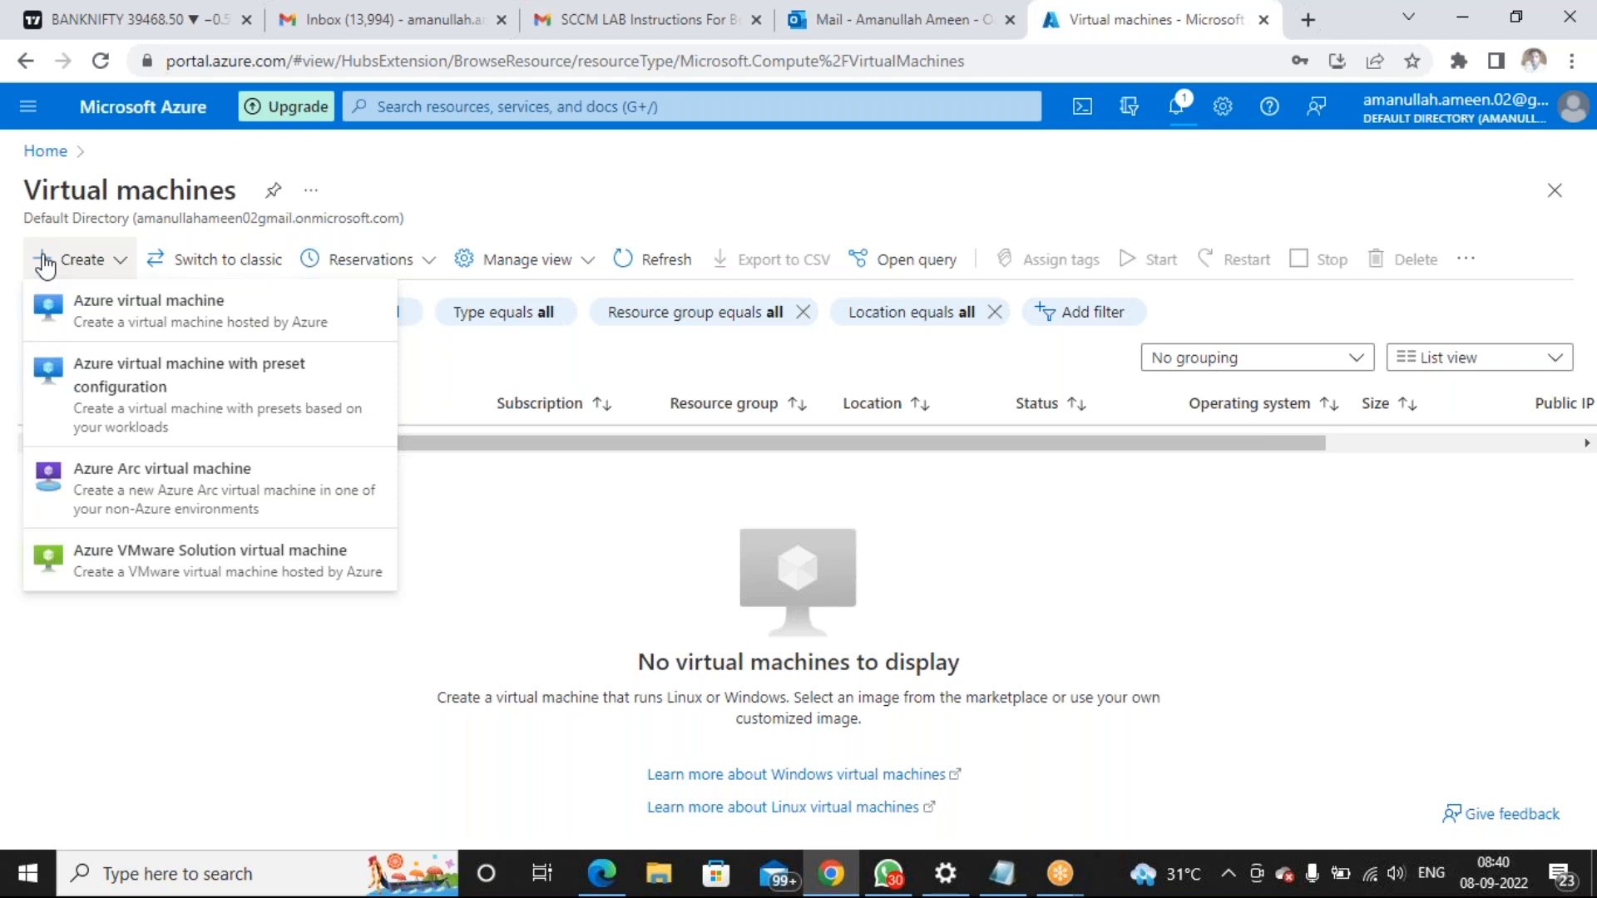
click(62, 307)
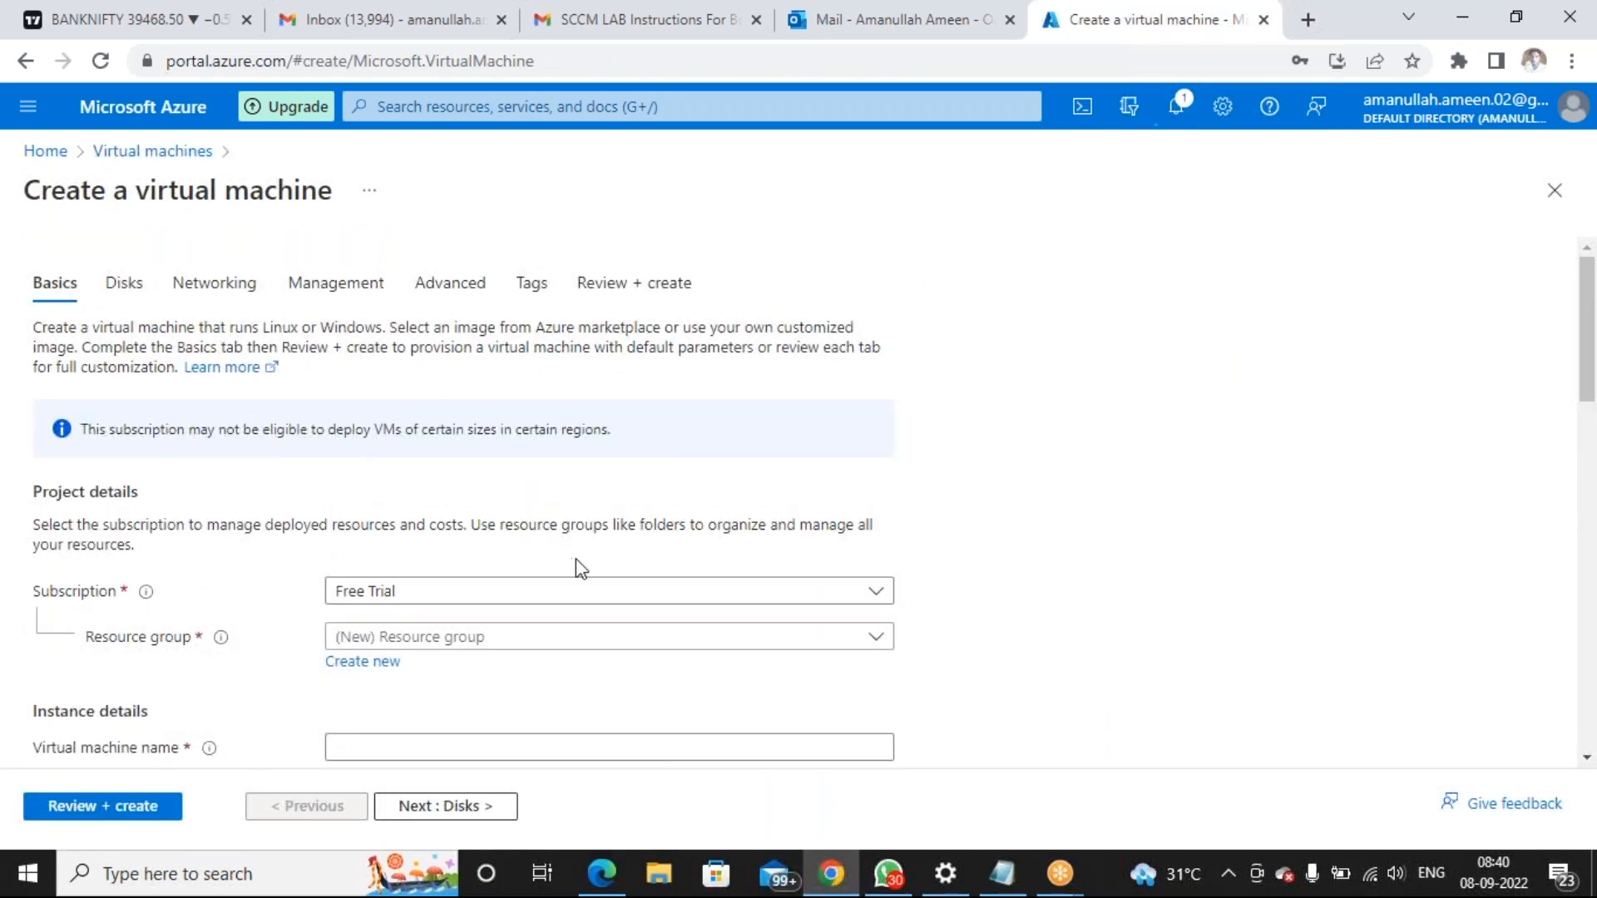
Choose MECM_Container as the new VM's resource group, giving region Central India
scroll(567, 596, down, 2)
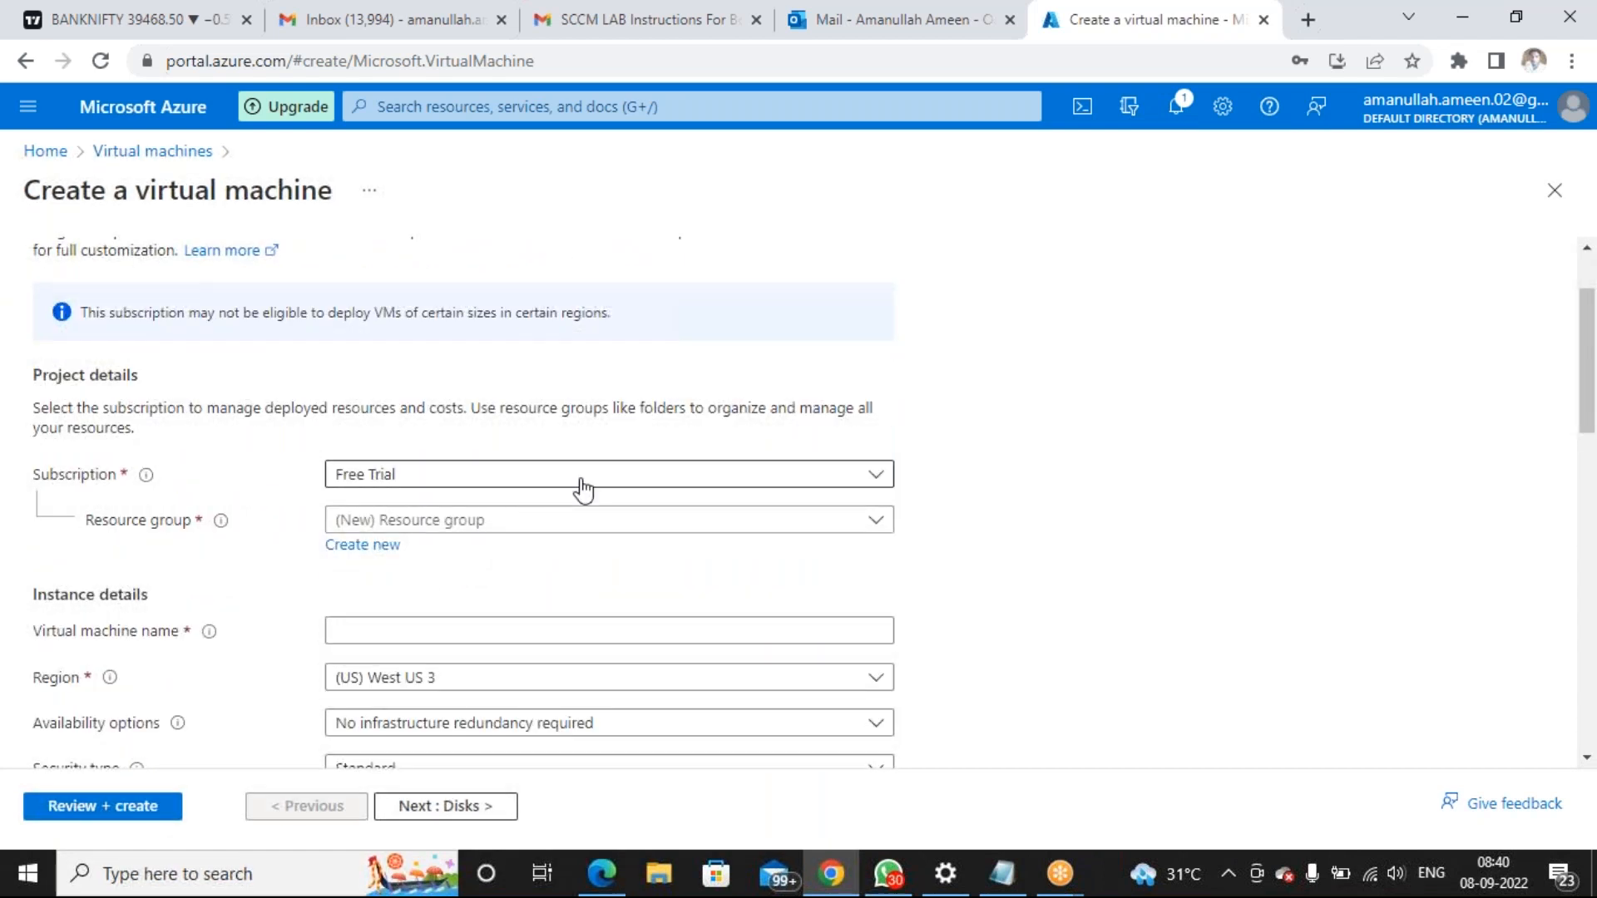
scroll(553, 506, down, 2)
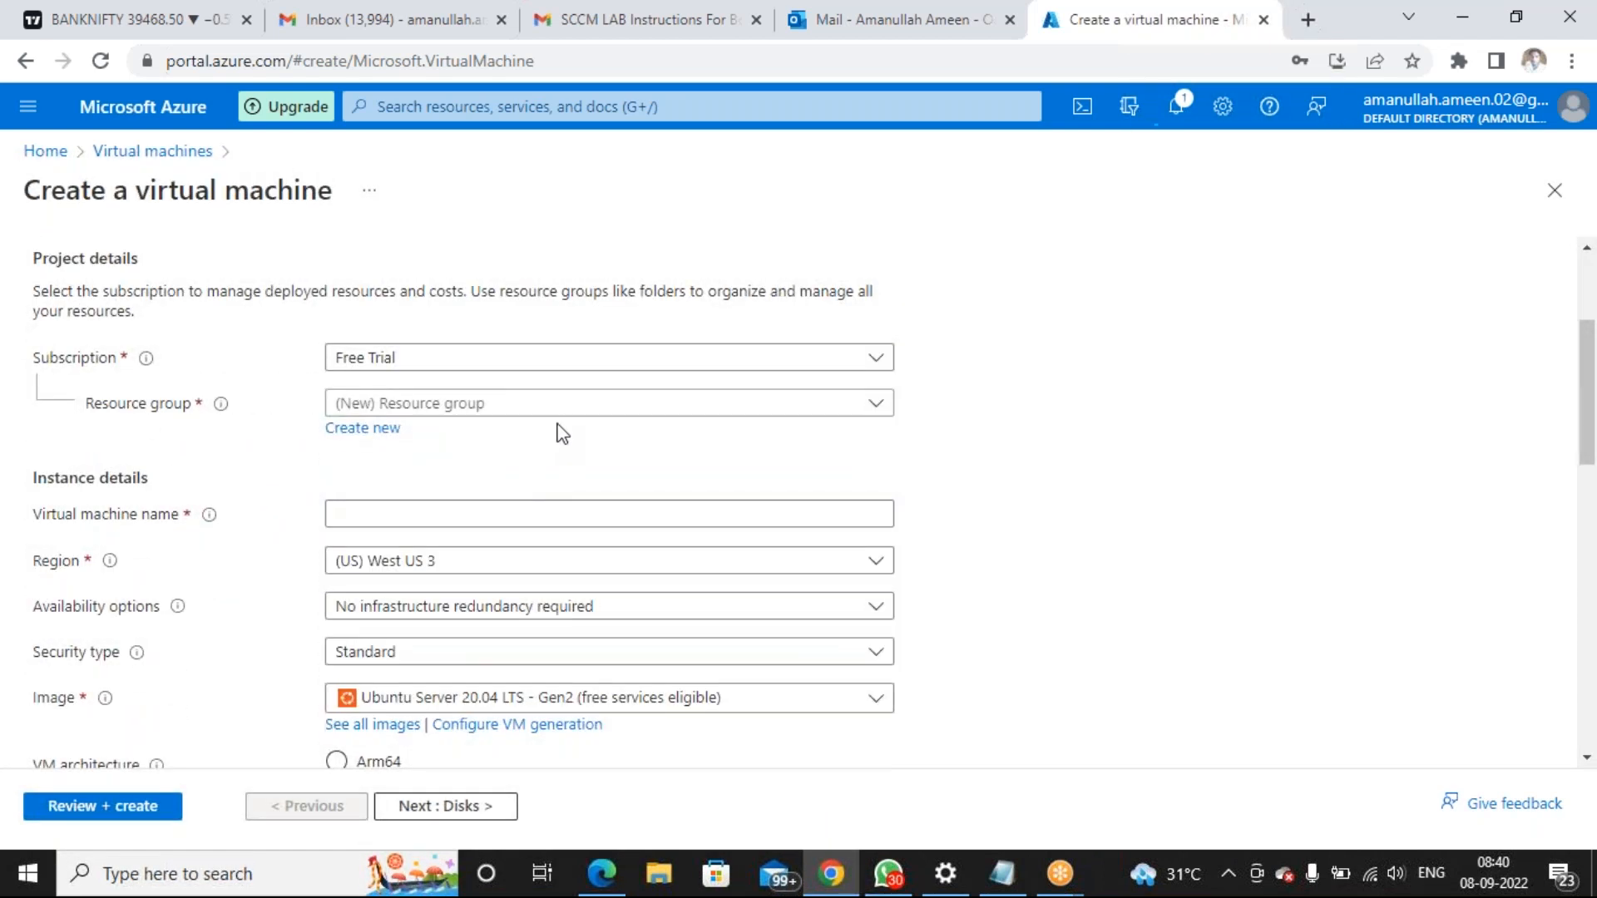
scroll(564, 459, up, 2)
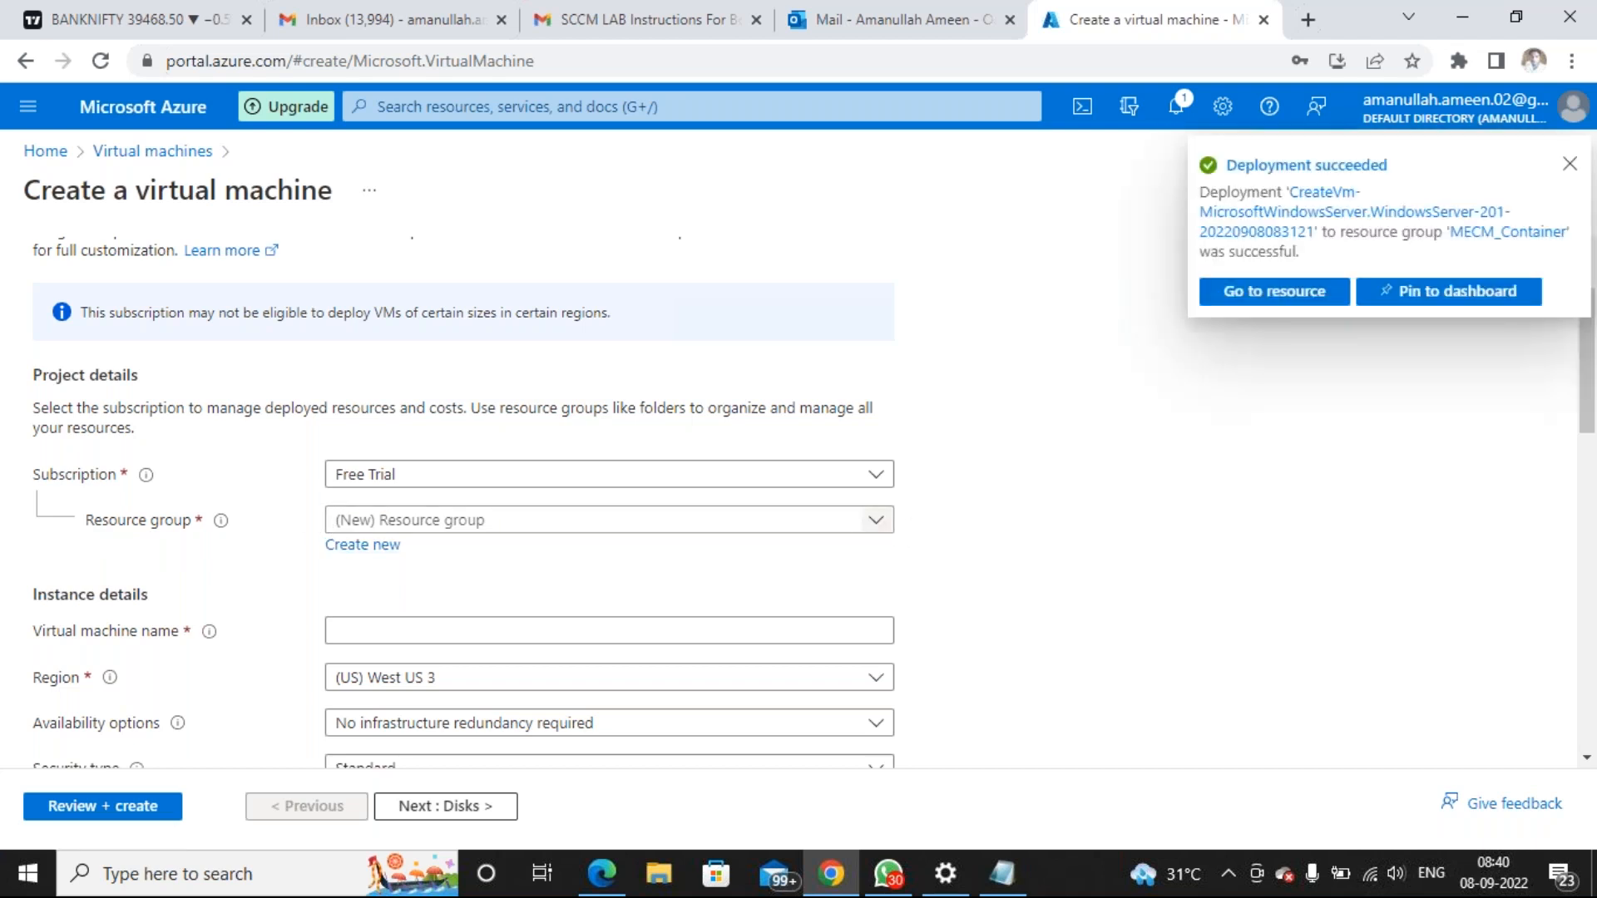
click(416, 520)
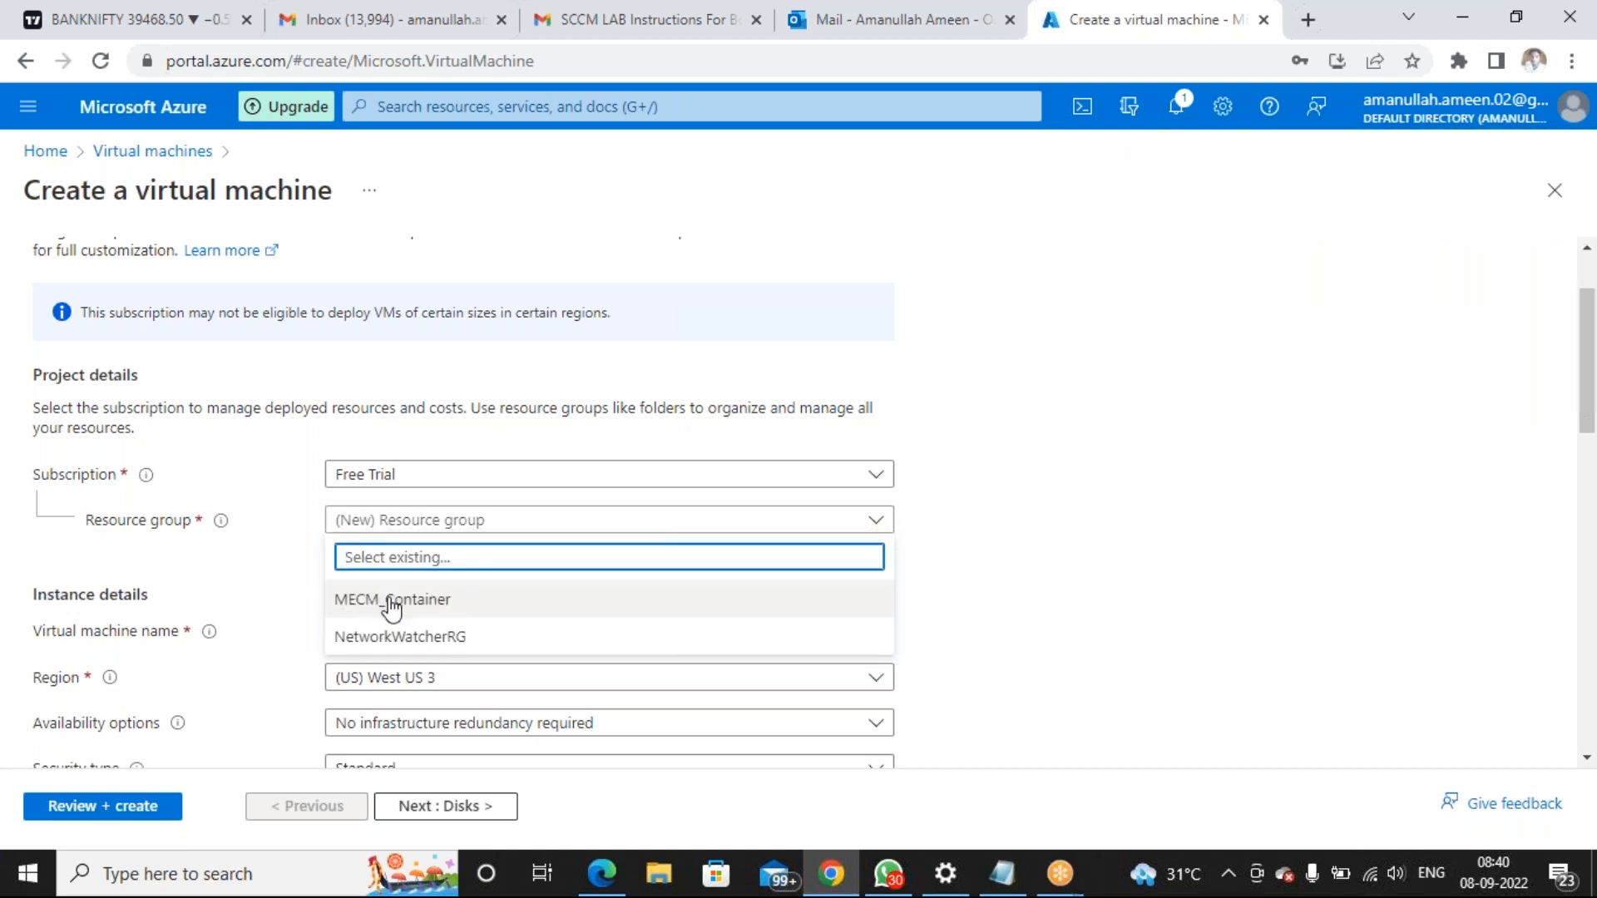
click(446, 604)
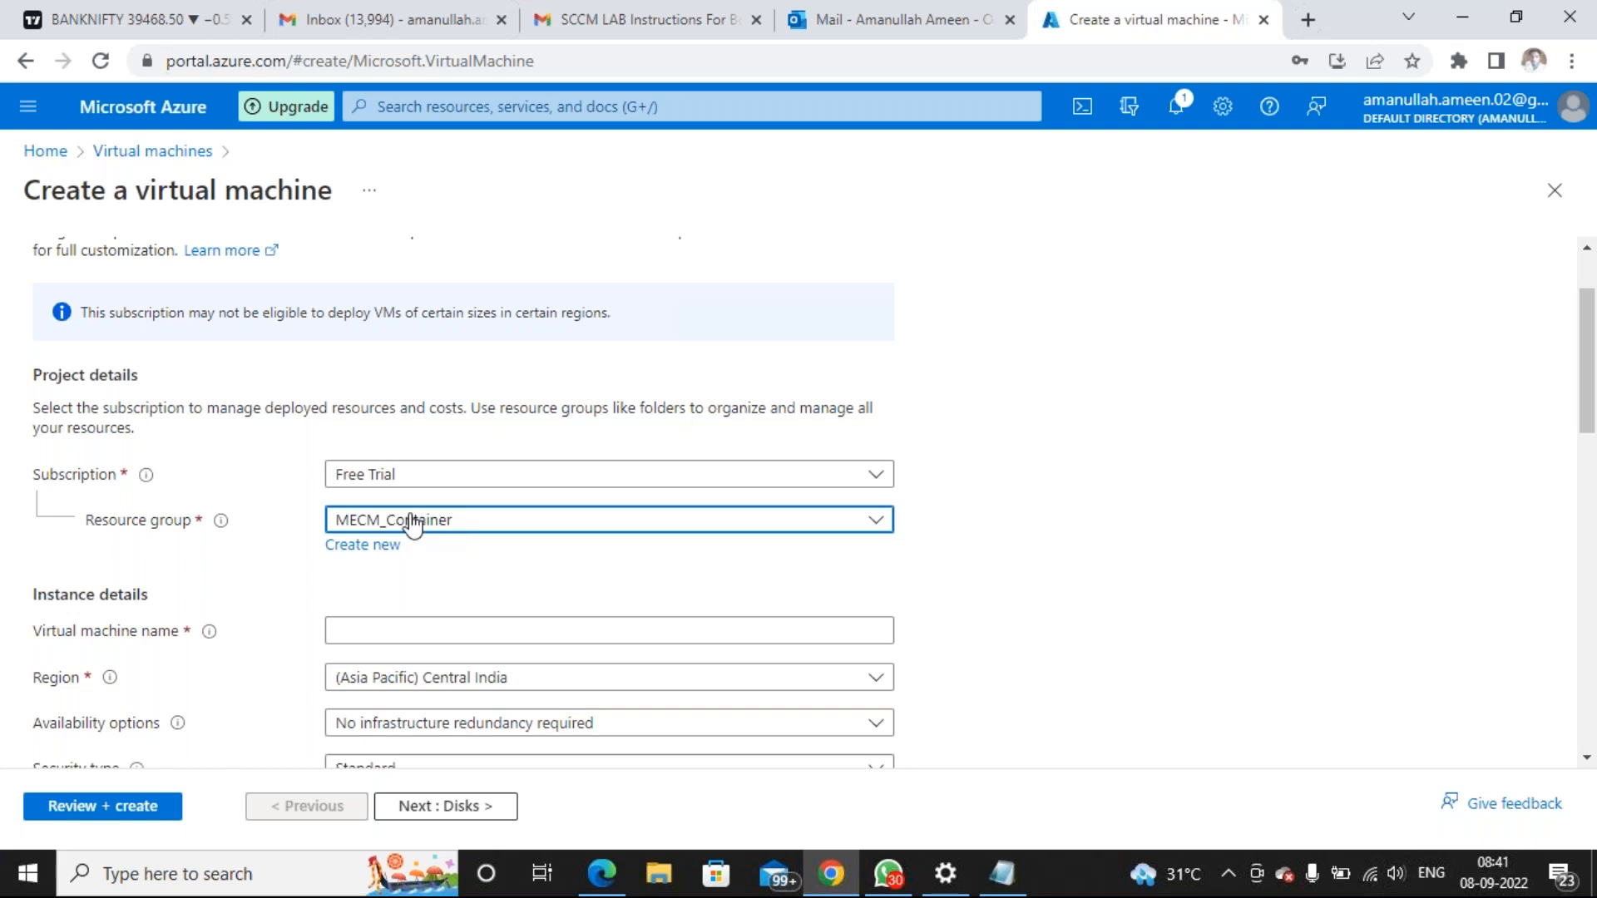
Enter 'Database' as the virtual machine name, correcting the capitalisation typos
click(558, 625)
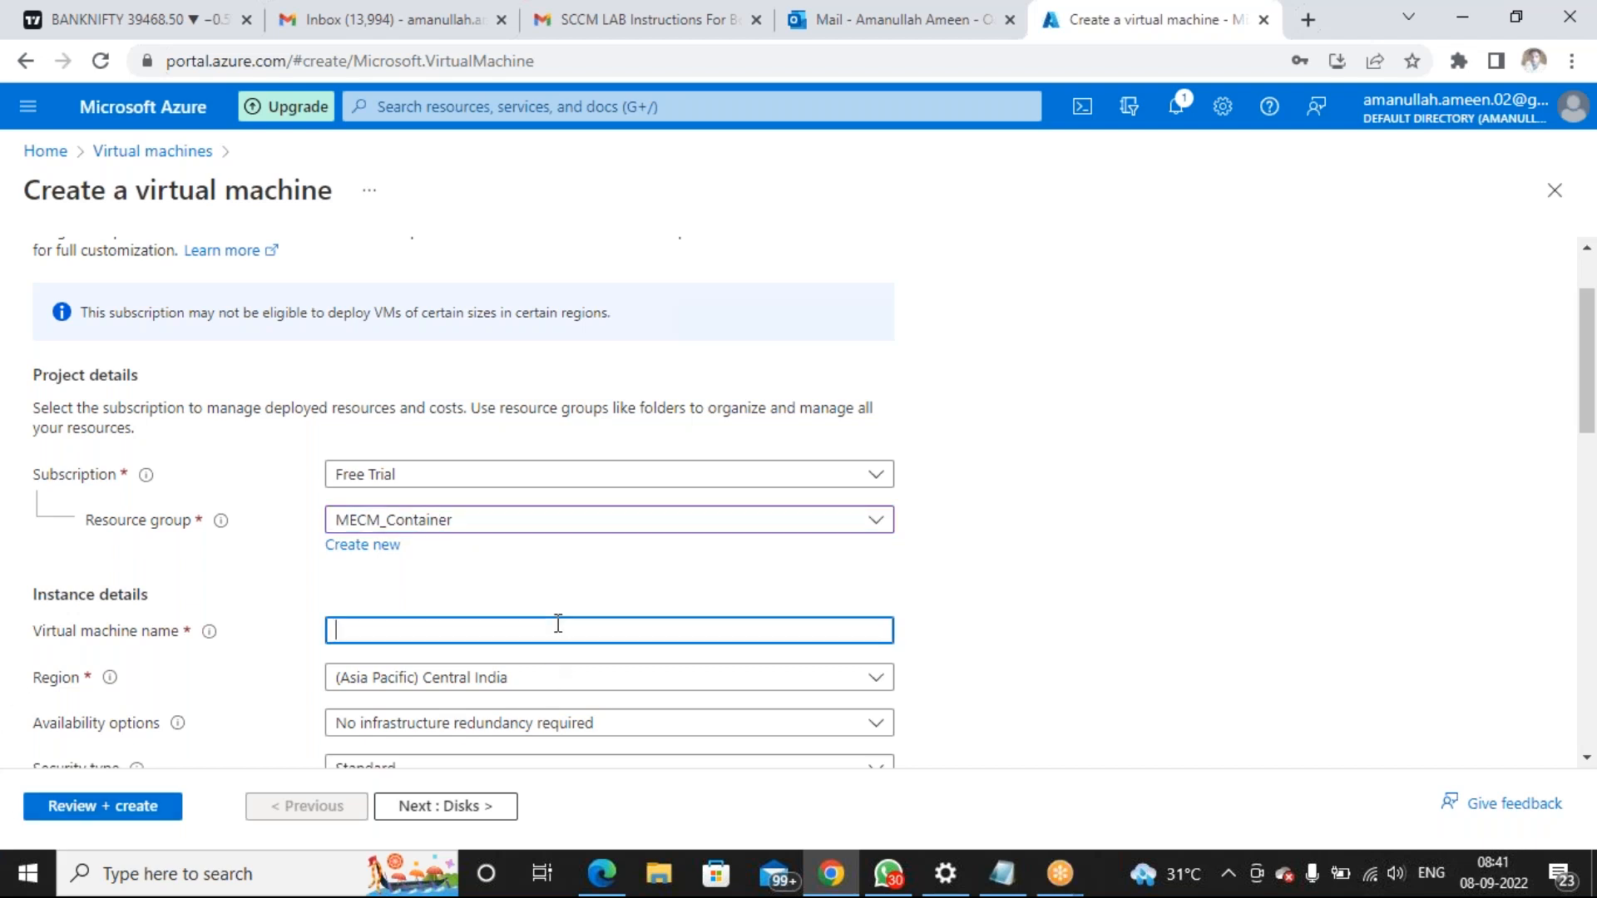
text(Data BASR)
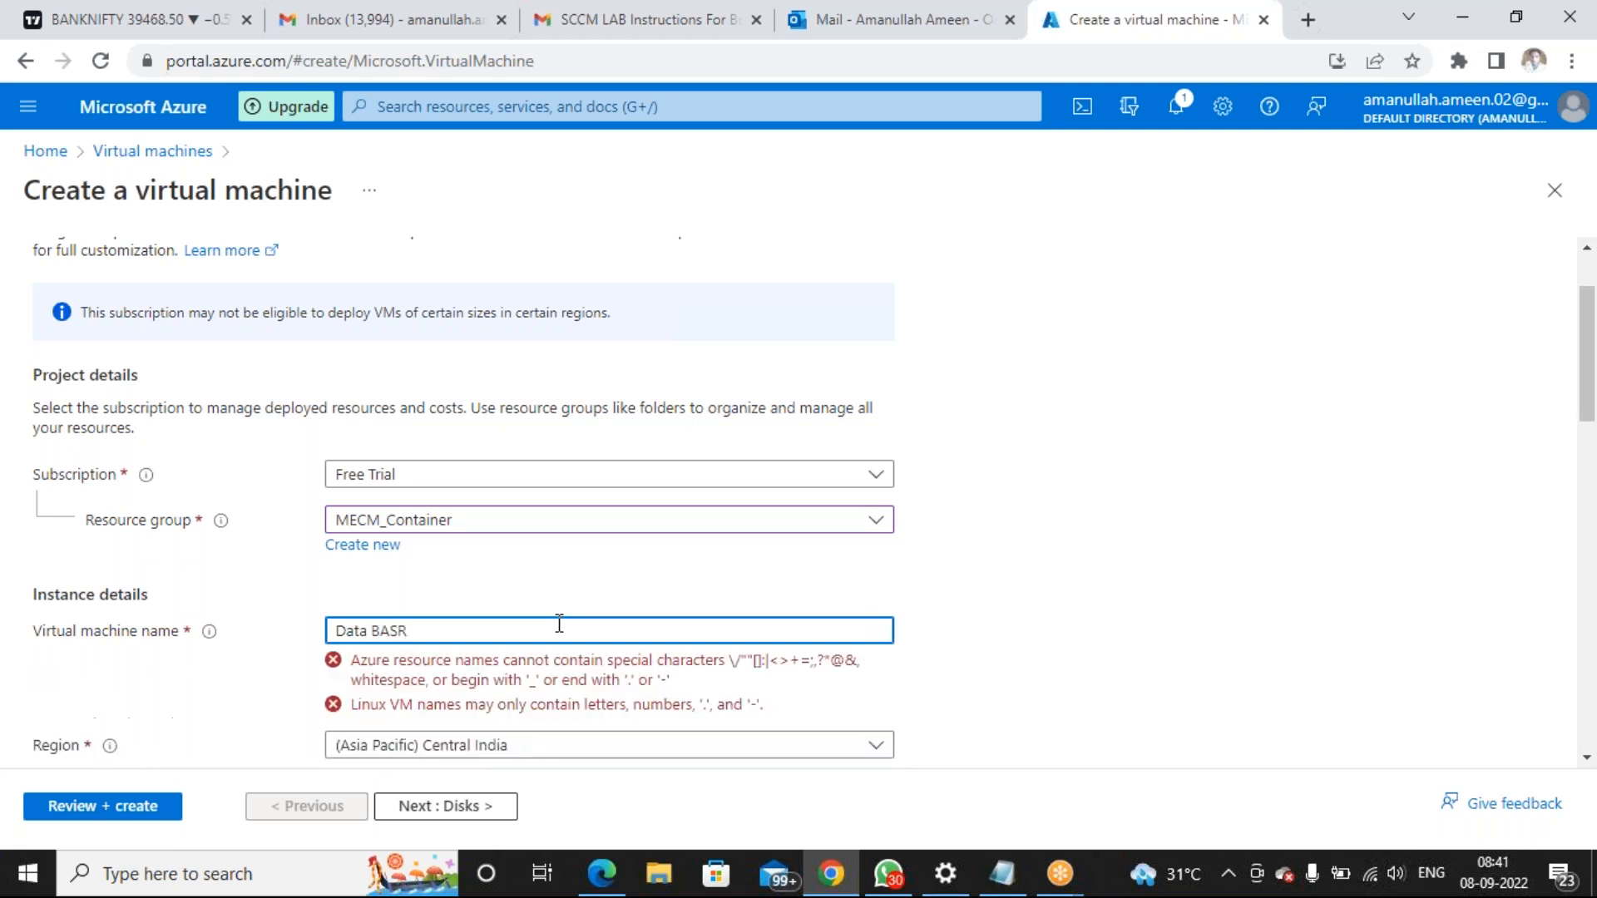
key(BackSpace)
key(BackSpace)
key(BackSpace)
key(BackSpace)
text(BASE)
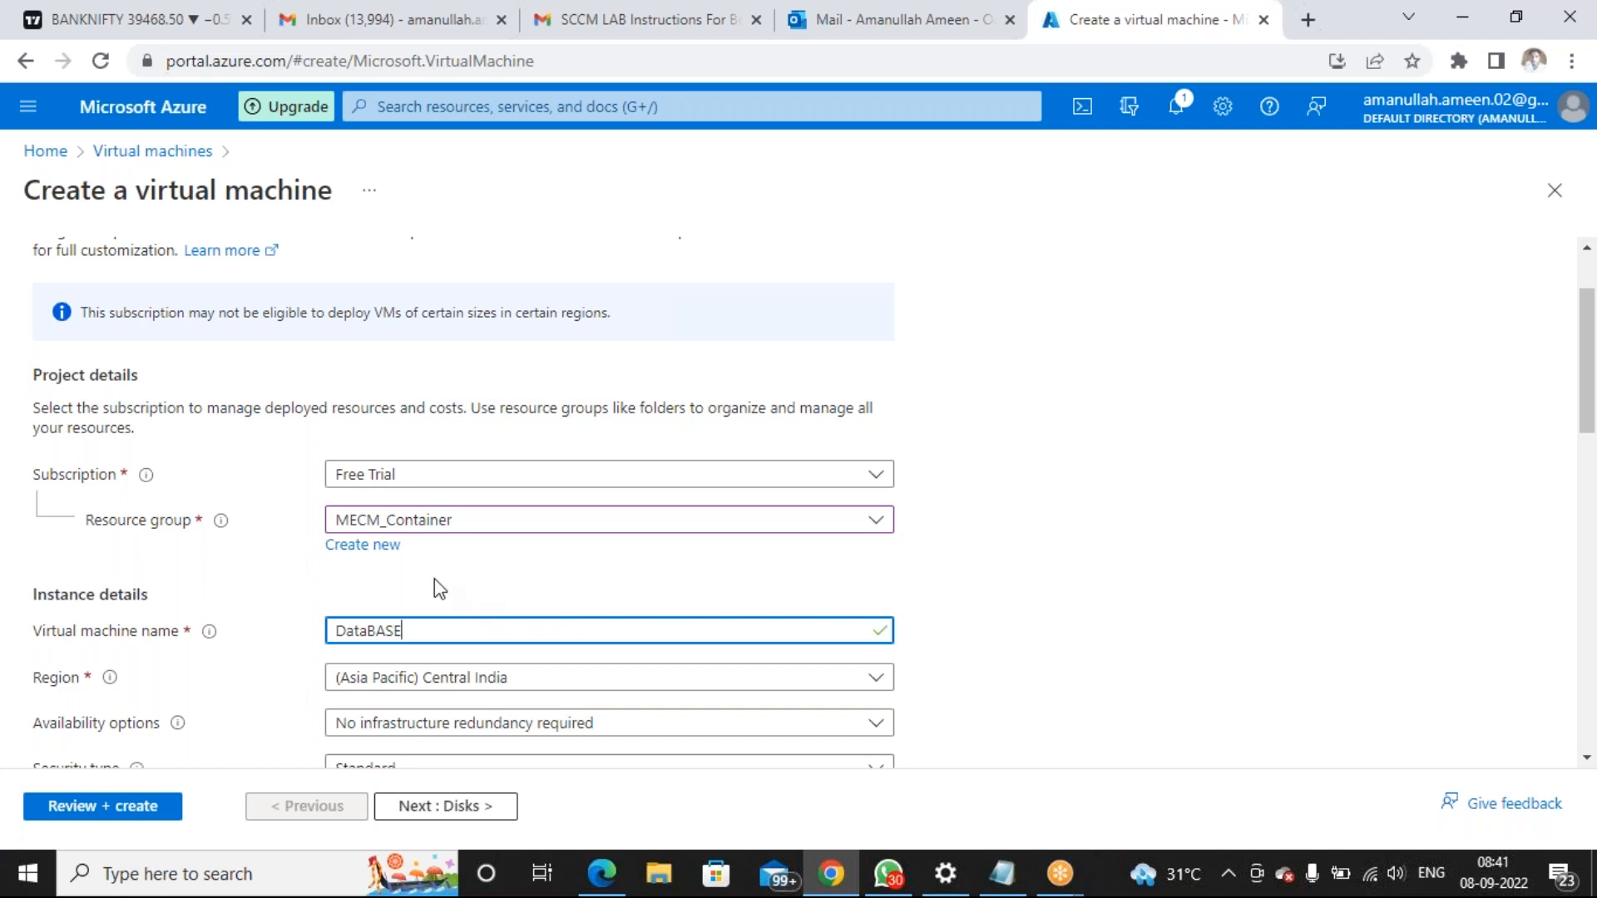
key(BackSpace)
key(BackSpace)
key(BackSpace)
key(BackSpace)
text(base)
scroll(513, 631, down, 3)
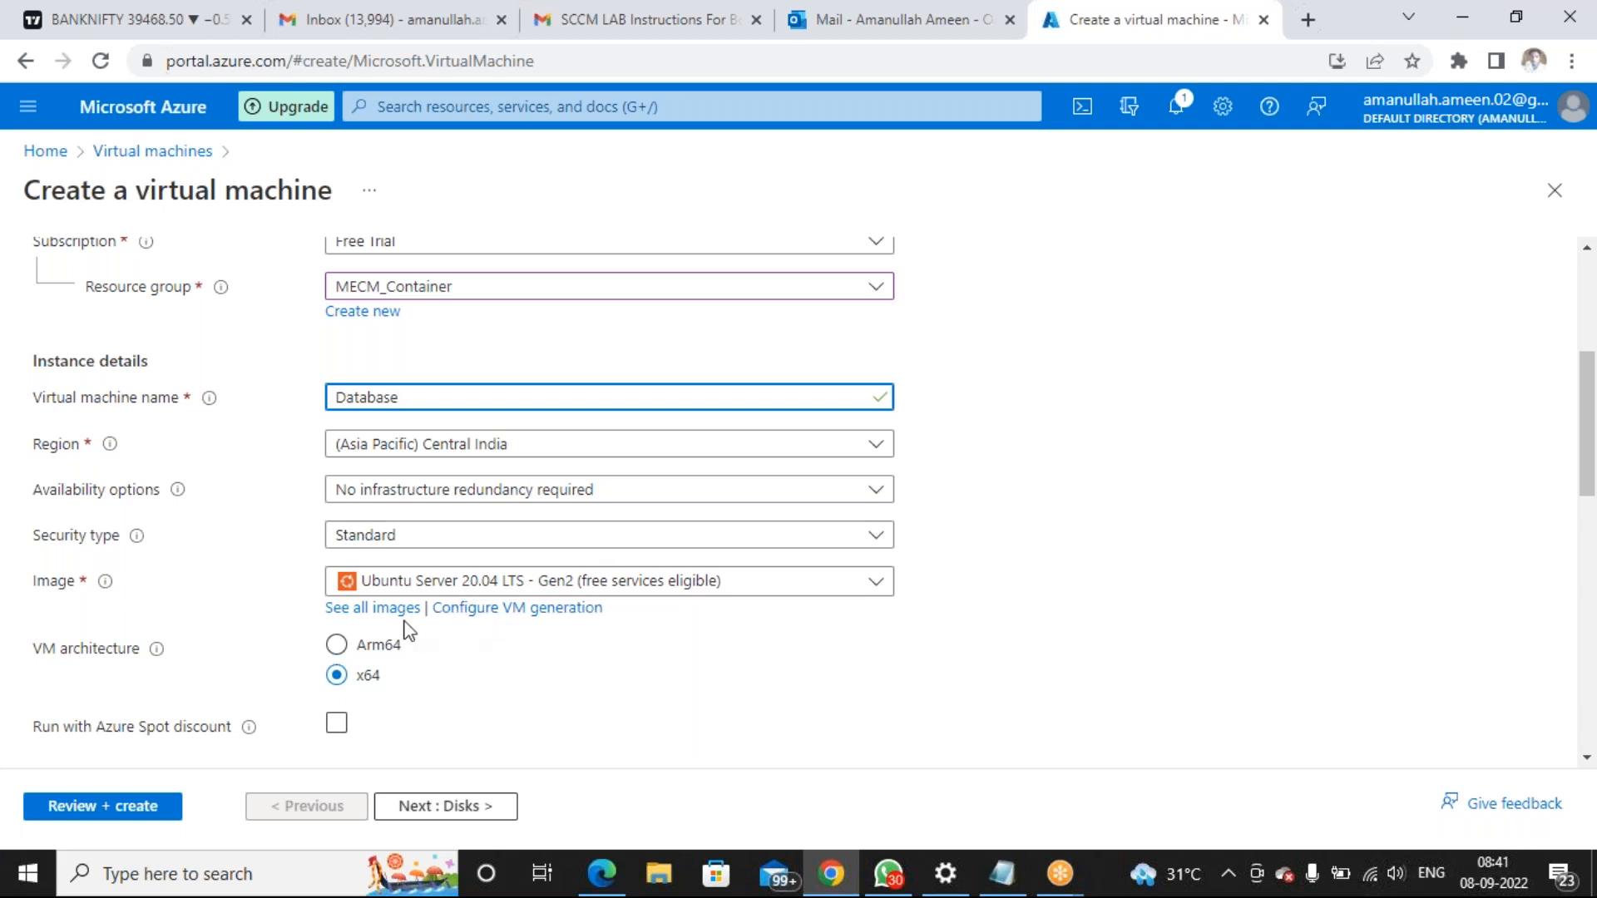
Choose Windows Server 2019 Datacenter - Gen2 as the image after briefly trying 2016 Datacenter
click(748, 591)
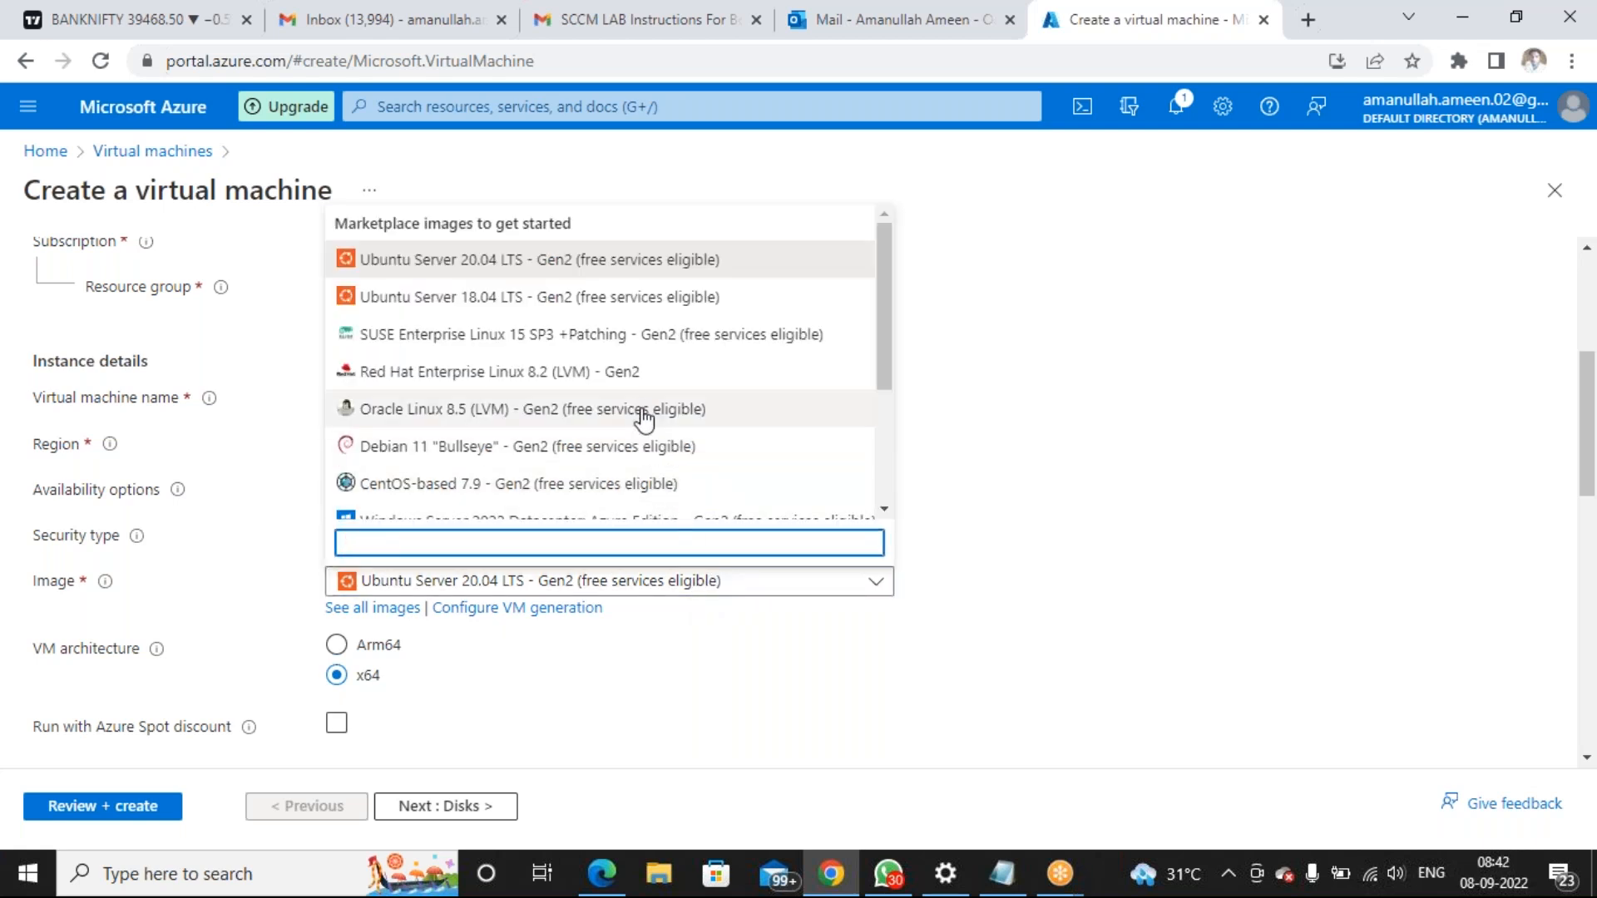
scroll(644, 399, down, 1)
scroll(645, 400, down, 3)
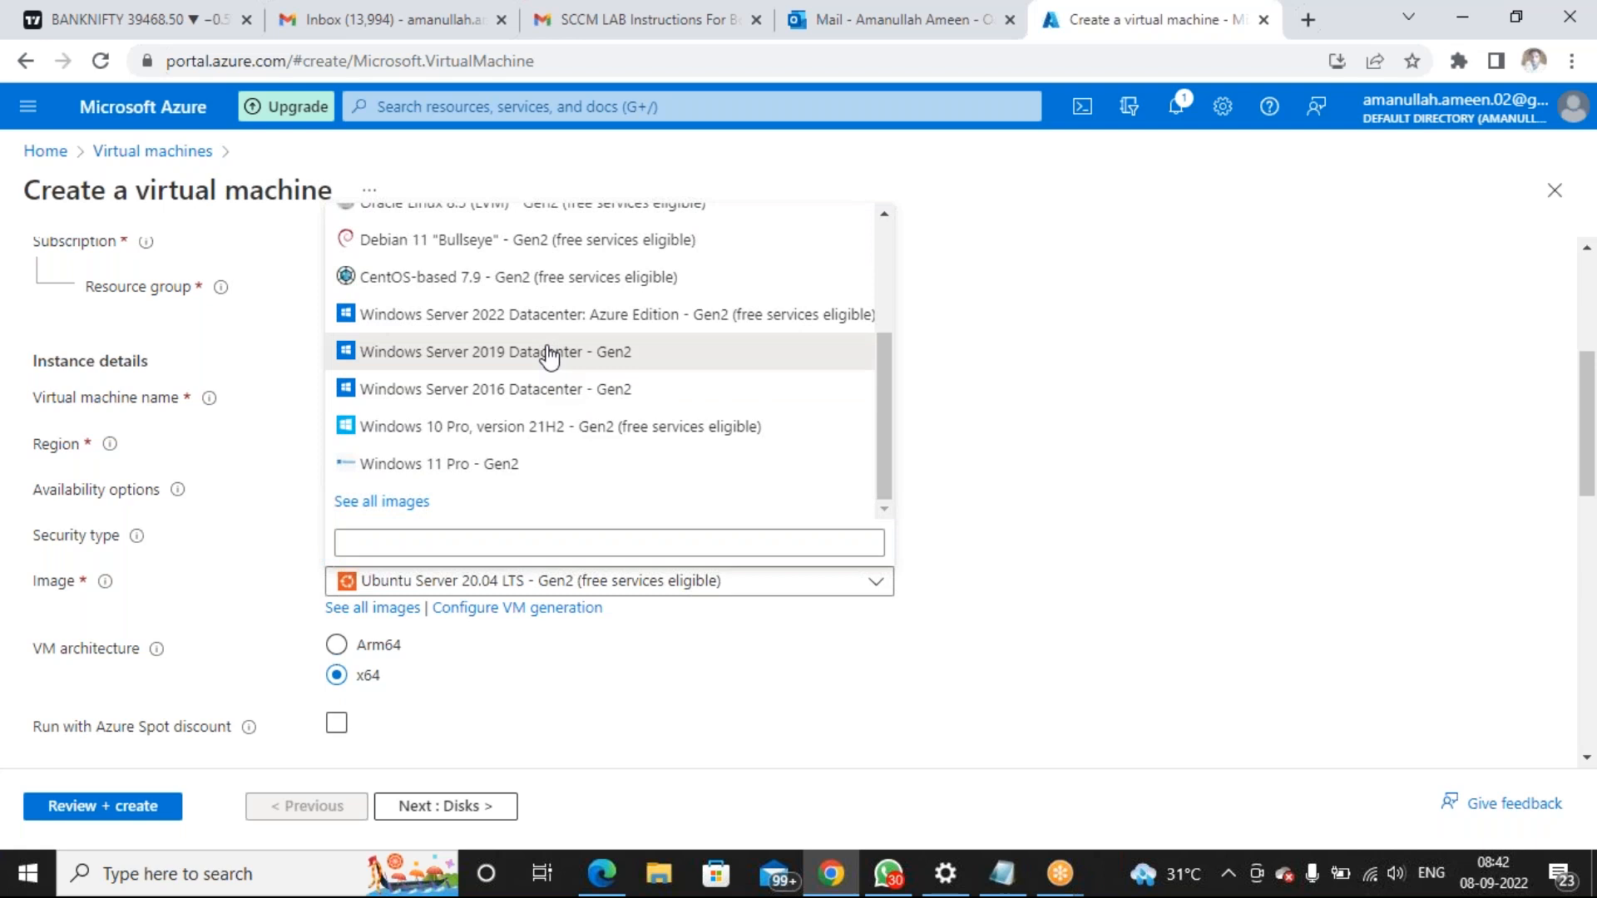
click(549, 353)
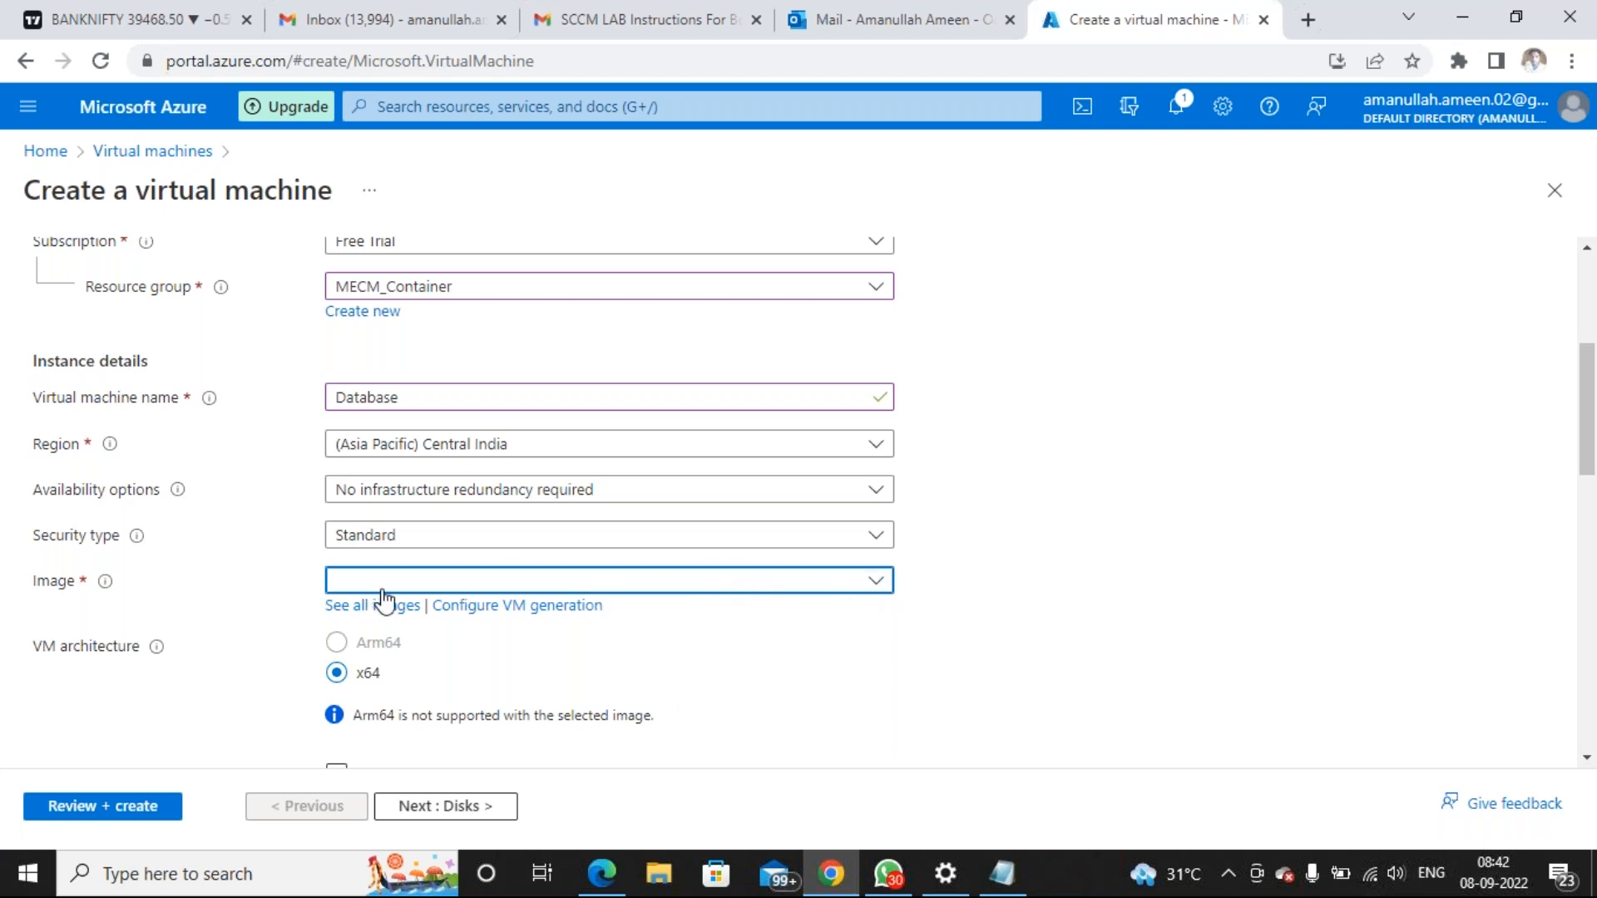
click(884, 588)
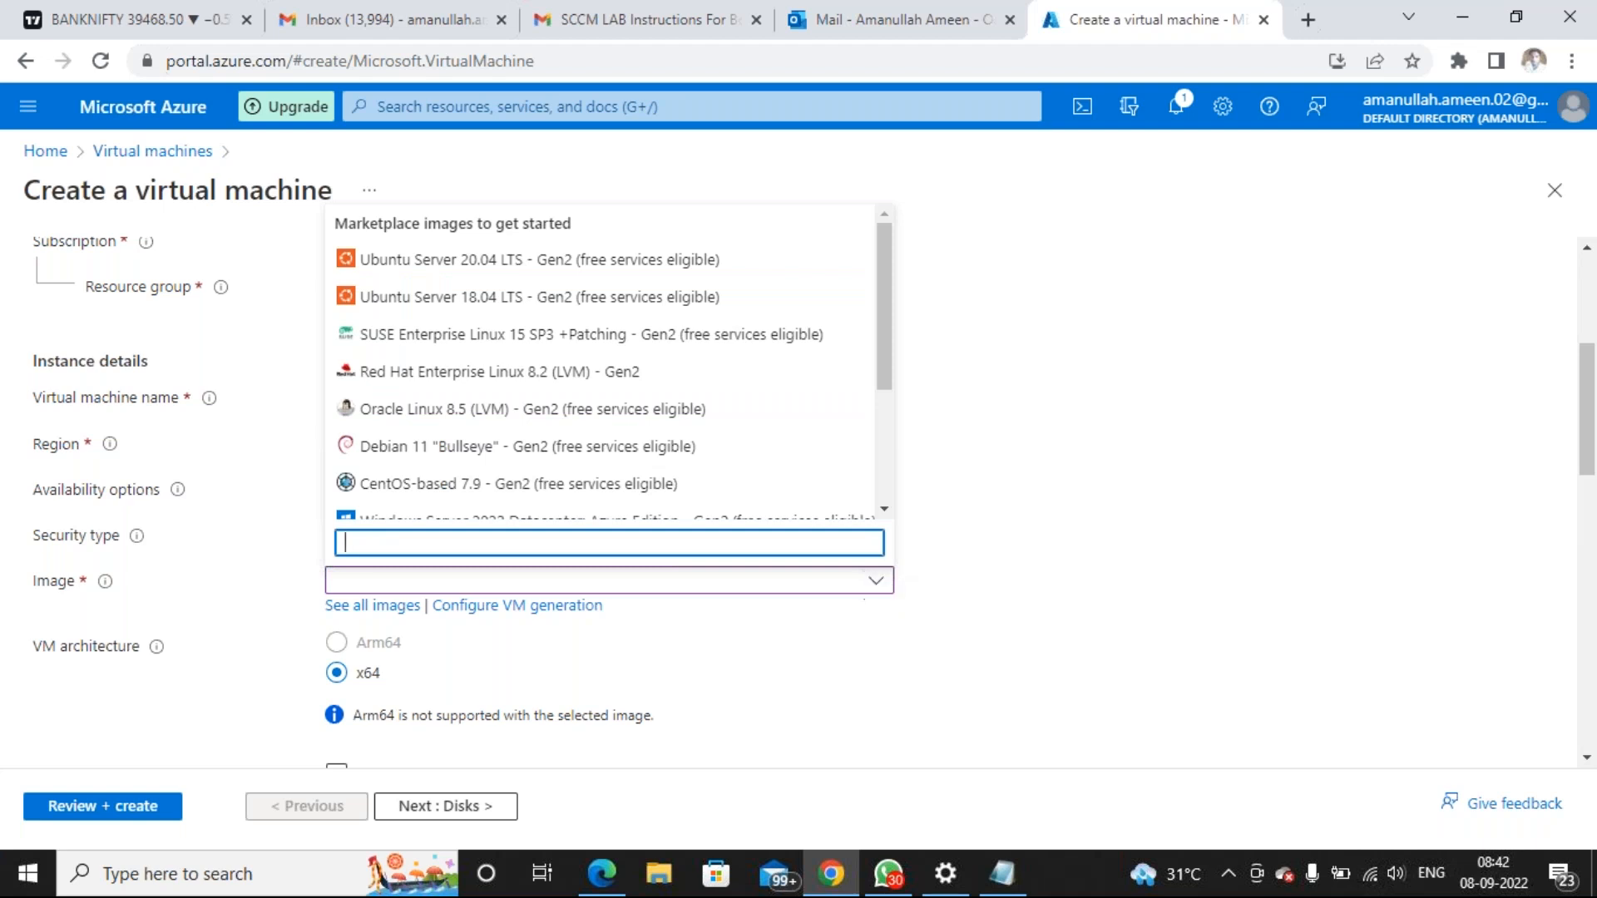
scroll(496, 321, down, 3)
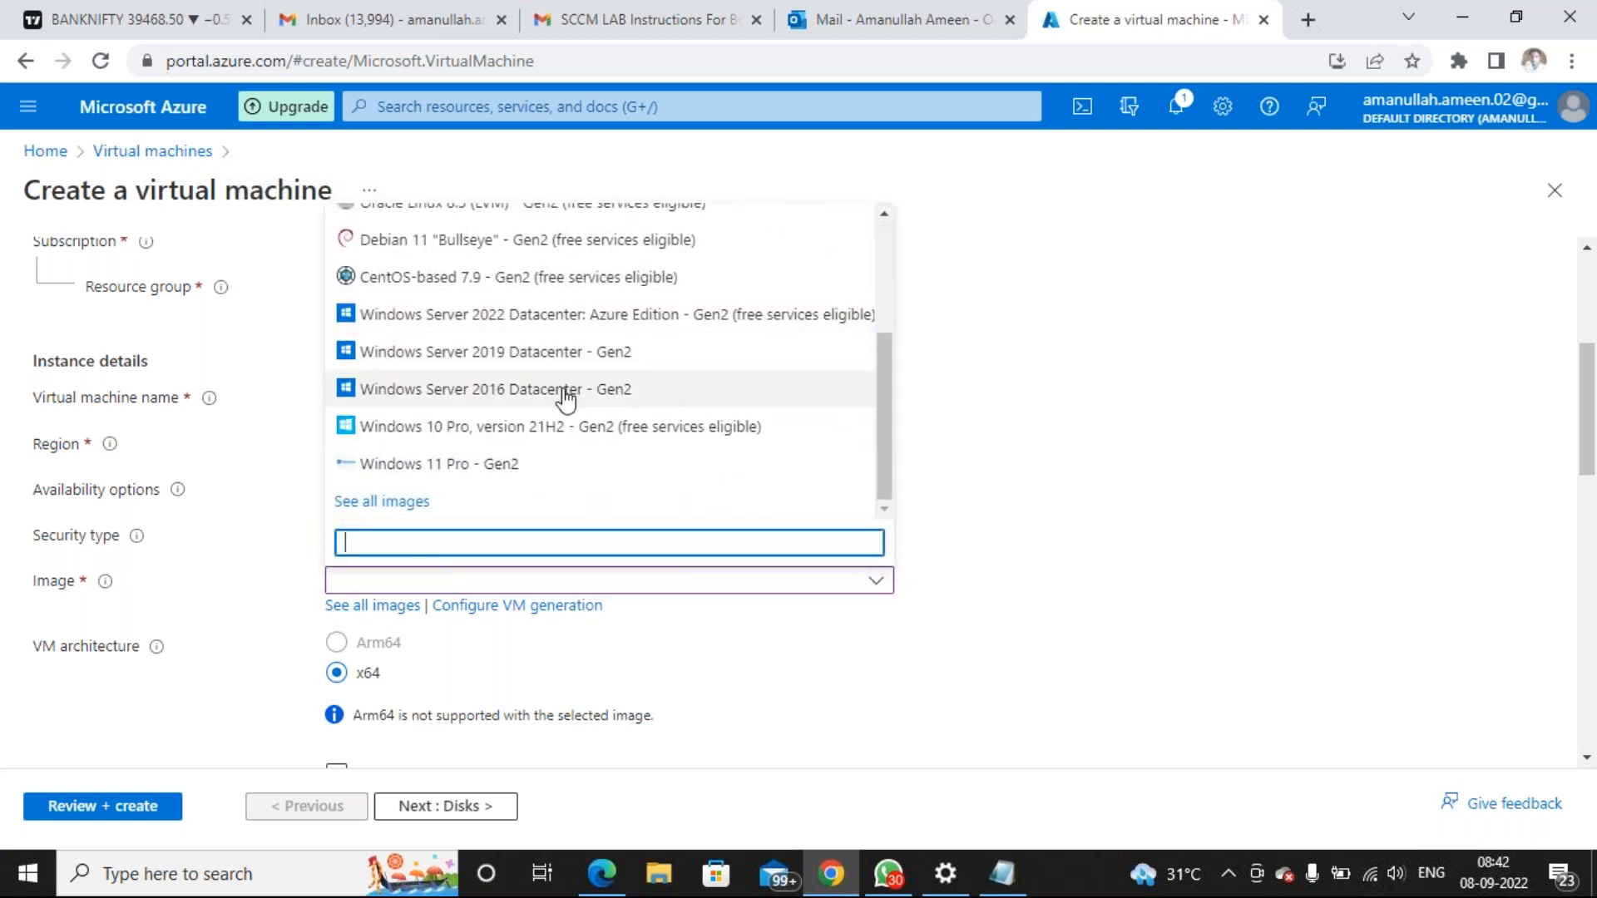
click(471, 391)
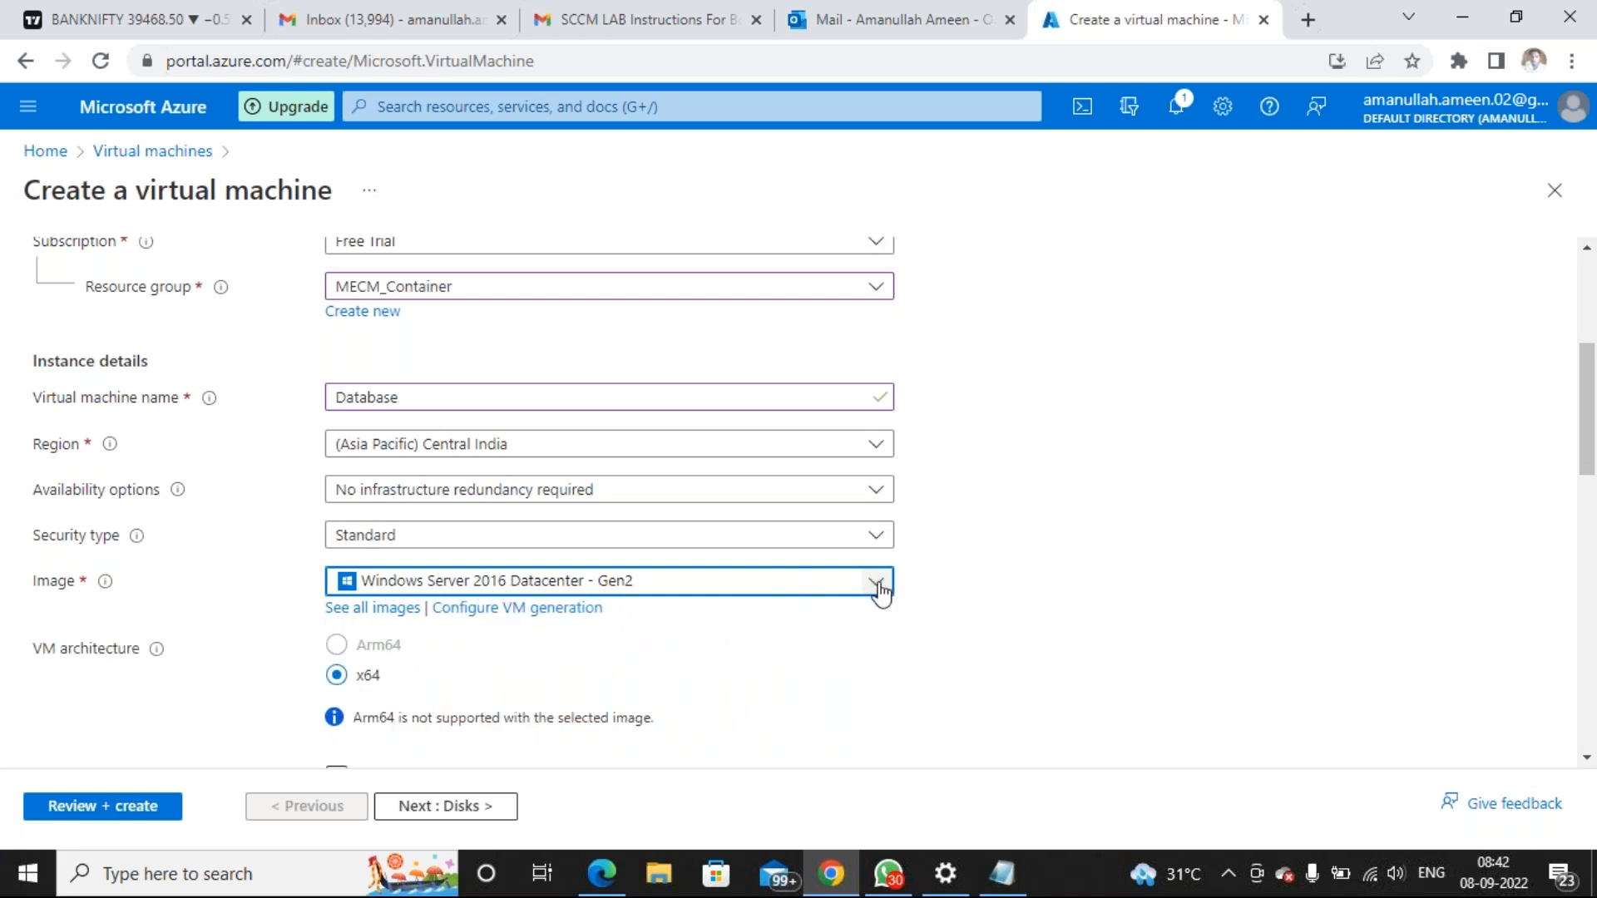
click(878, 585)
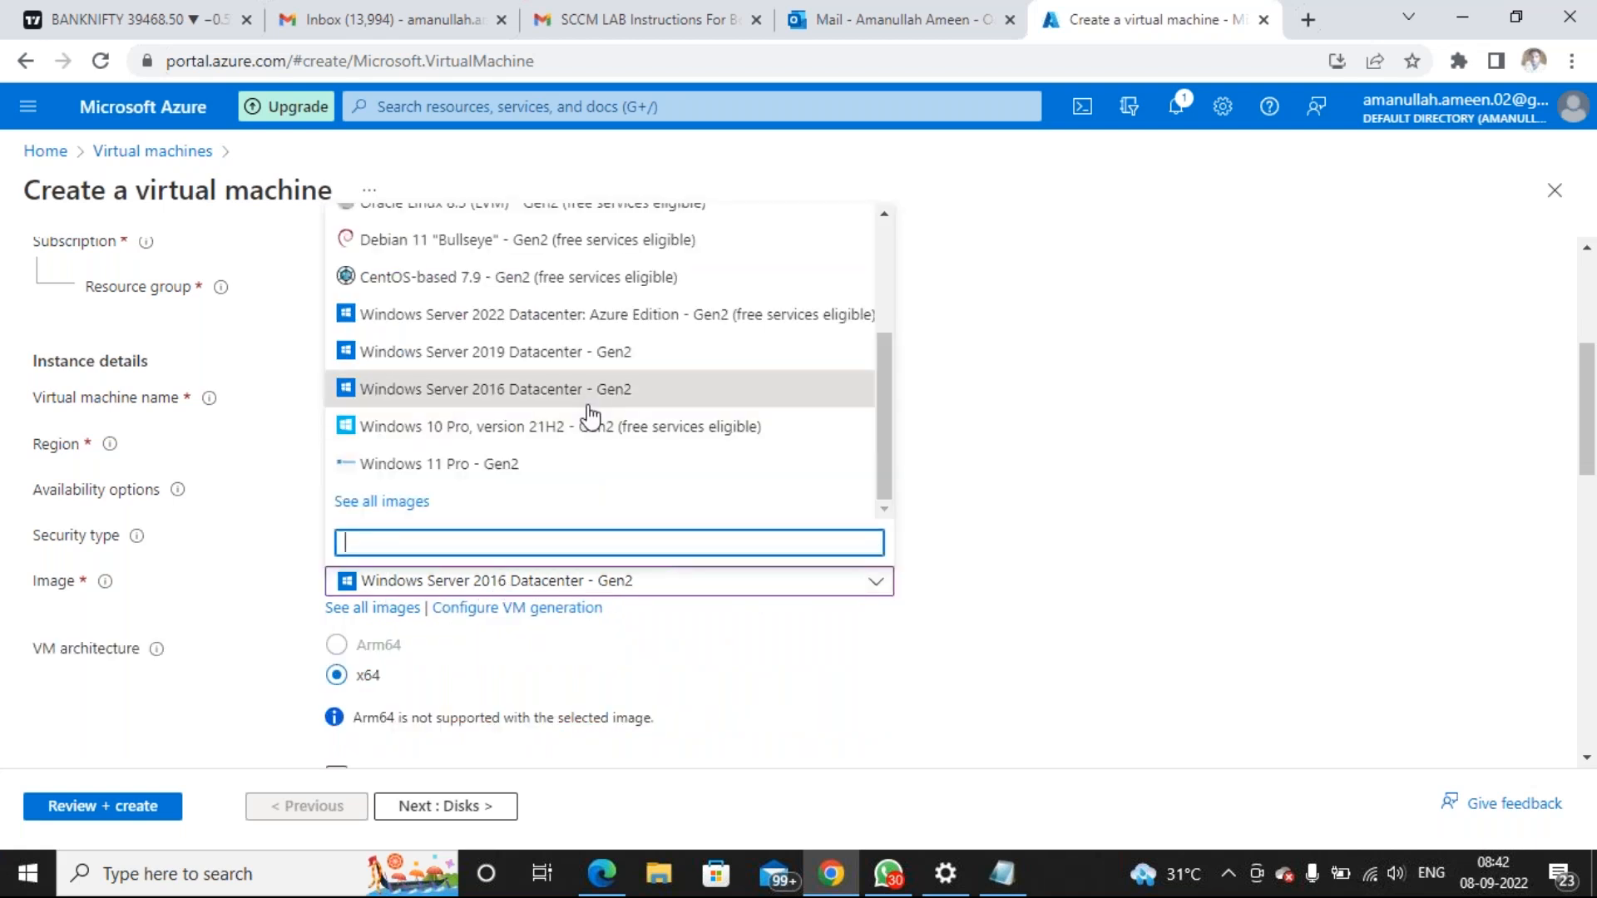
click(502, 351)
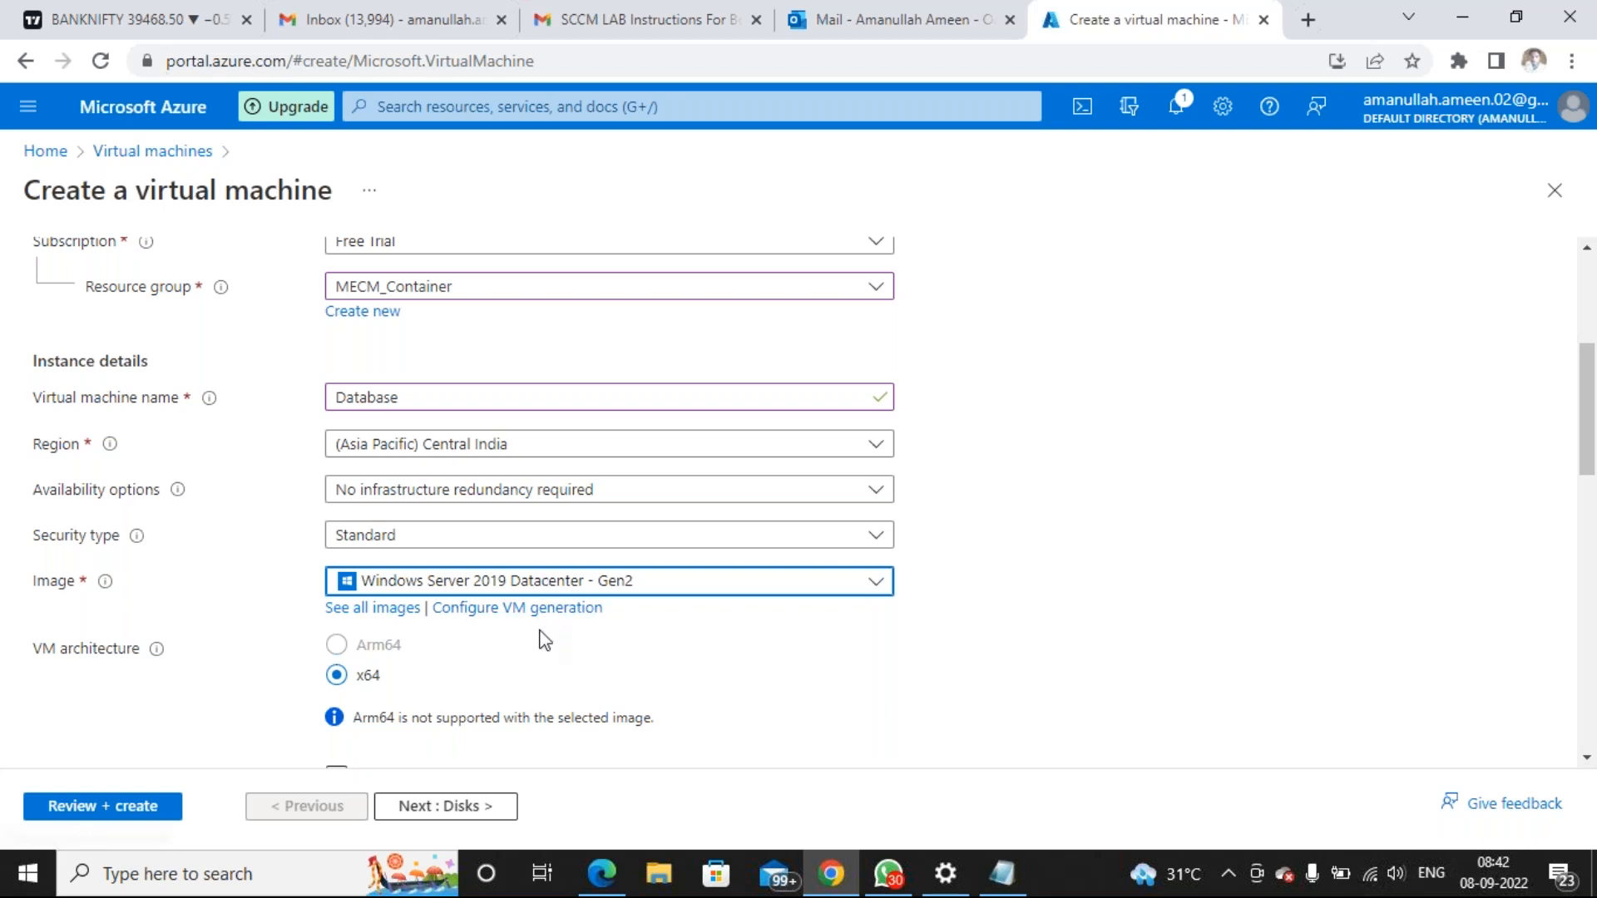
scroll(529, 638, down, 2)
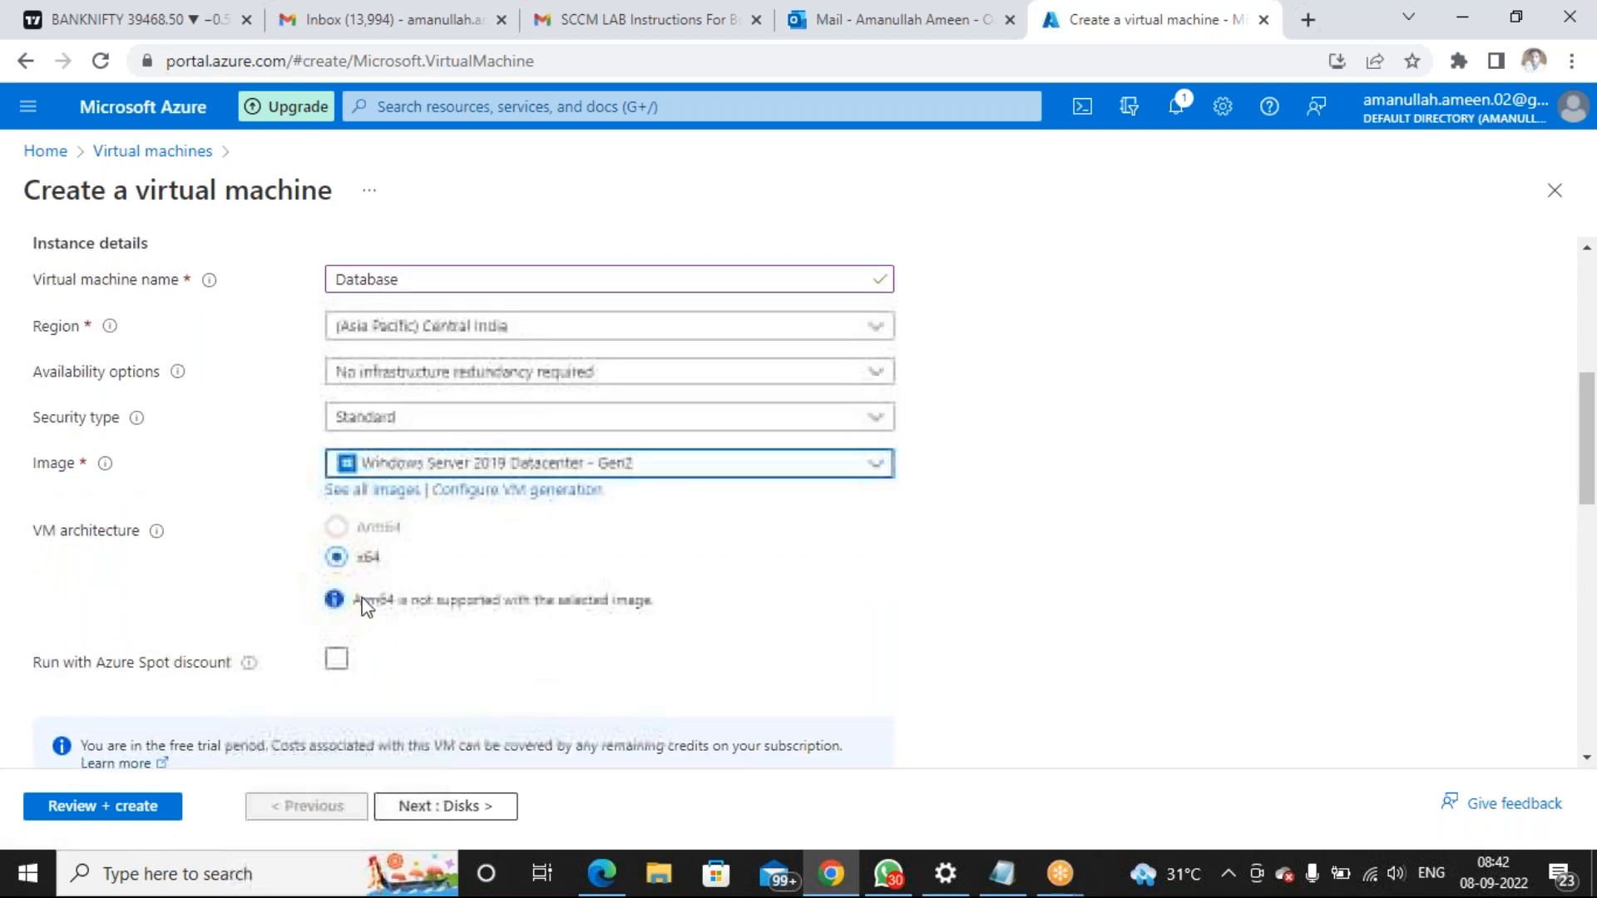
scroll(463, 606, down, 4)
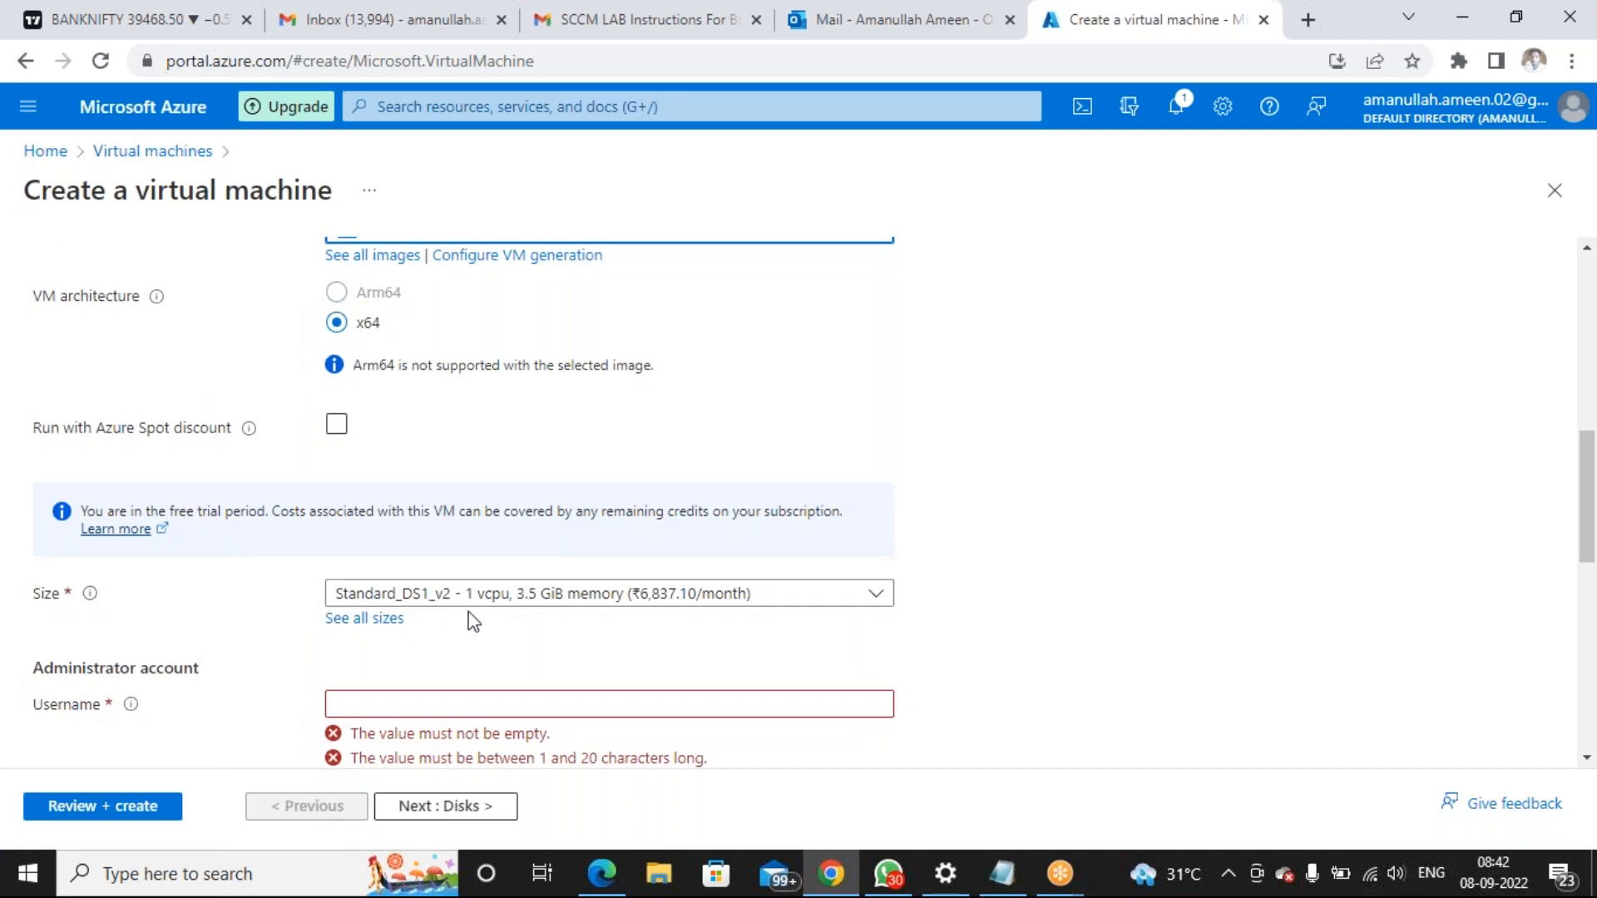
scroll(467, 611, down, 4)
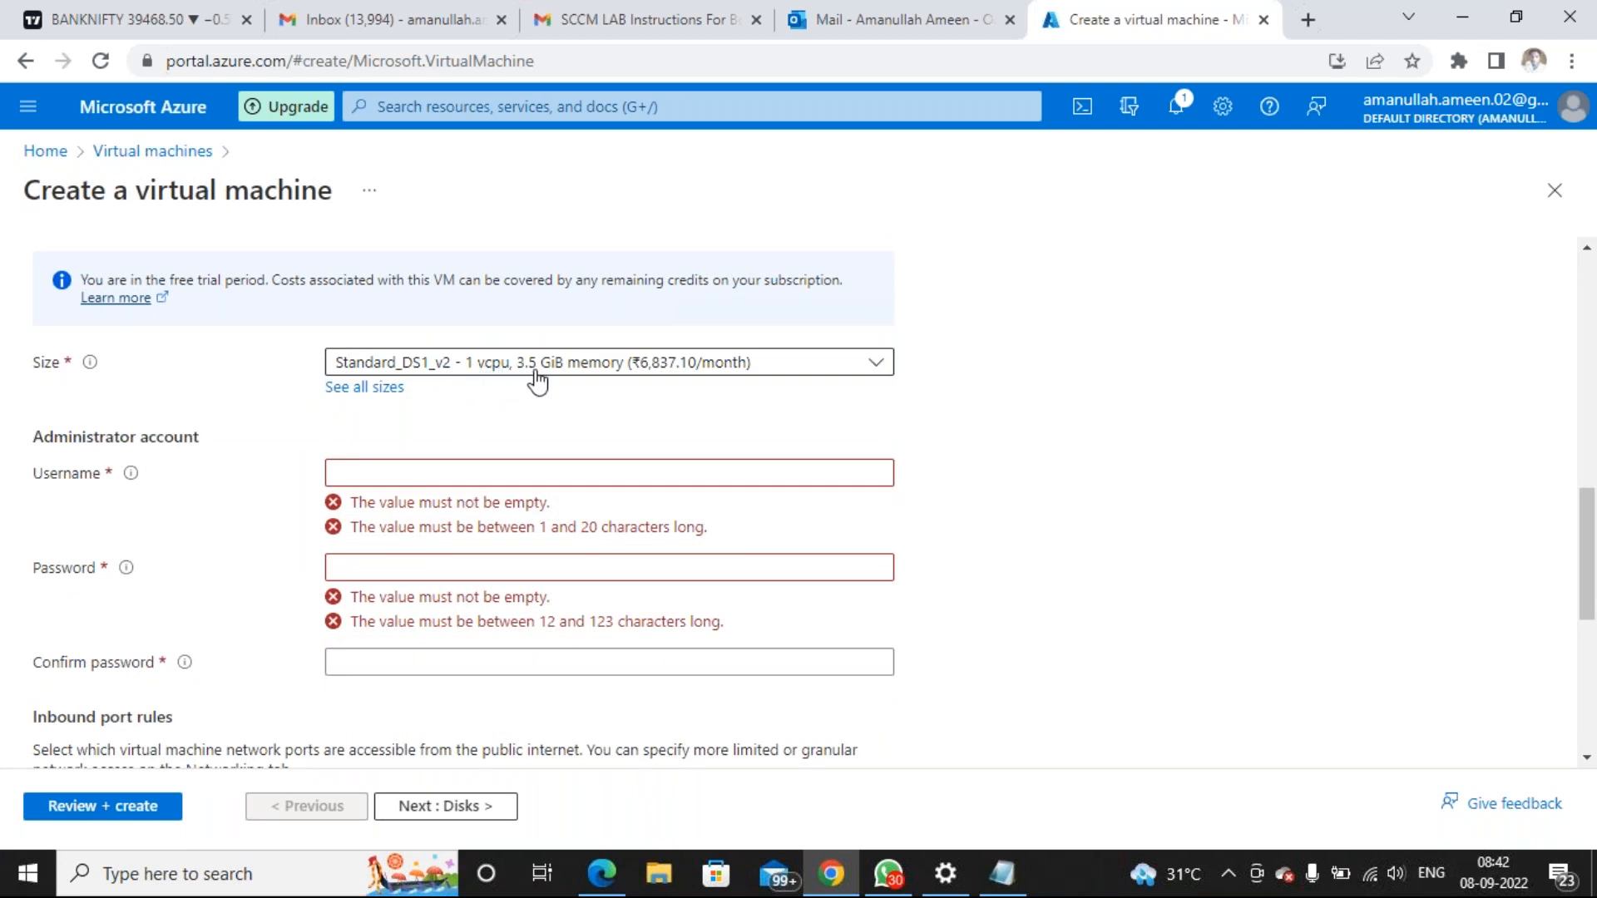
Paste the UserID from the Notepad notes as the administrator username
click(366, 474)
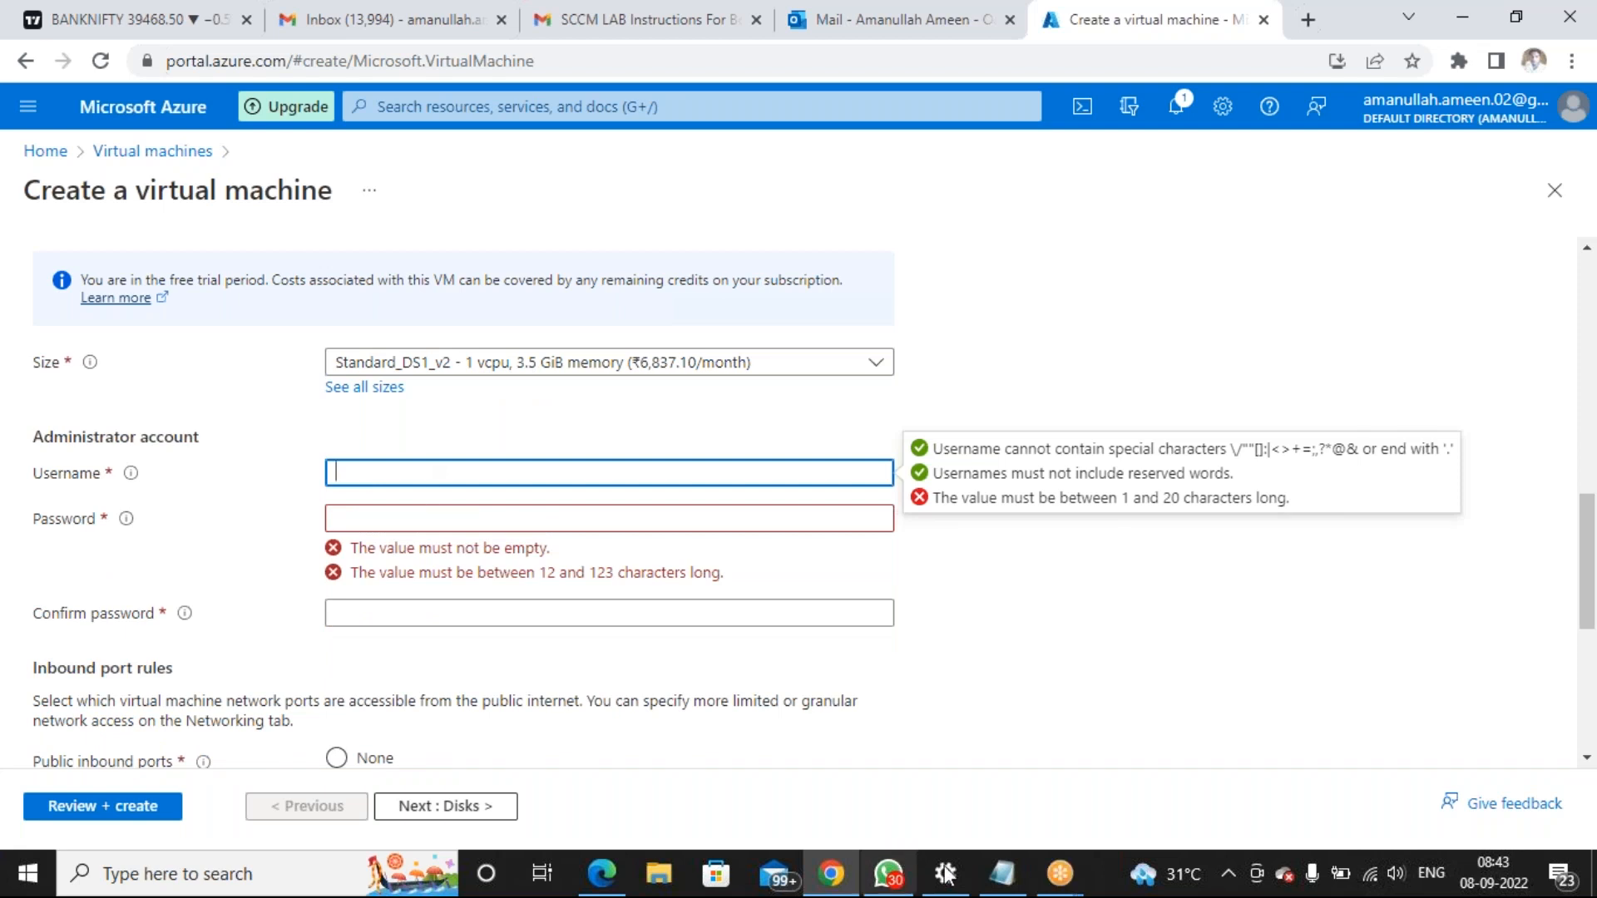
click(991, 882)
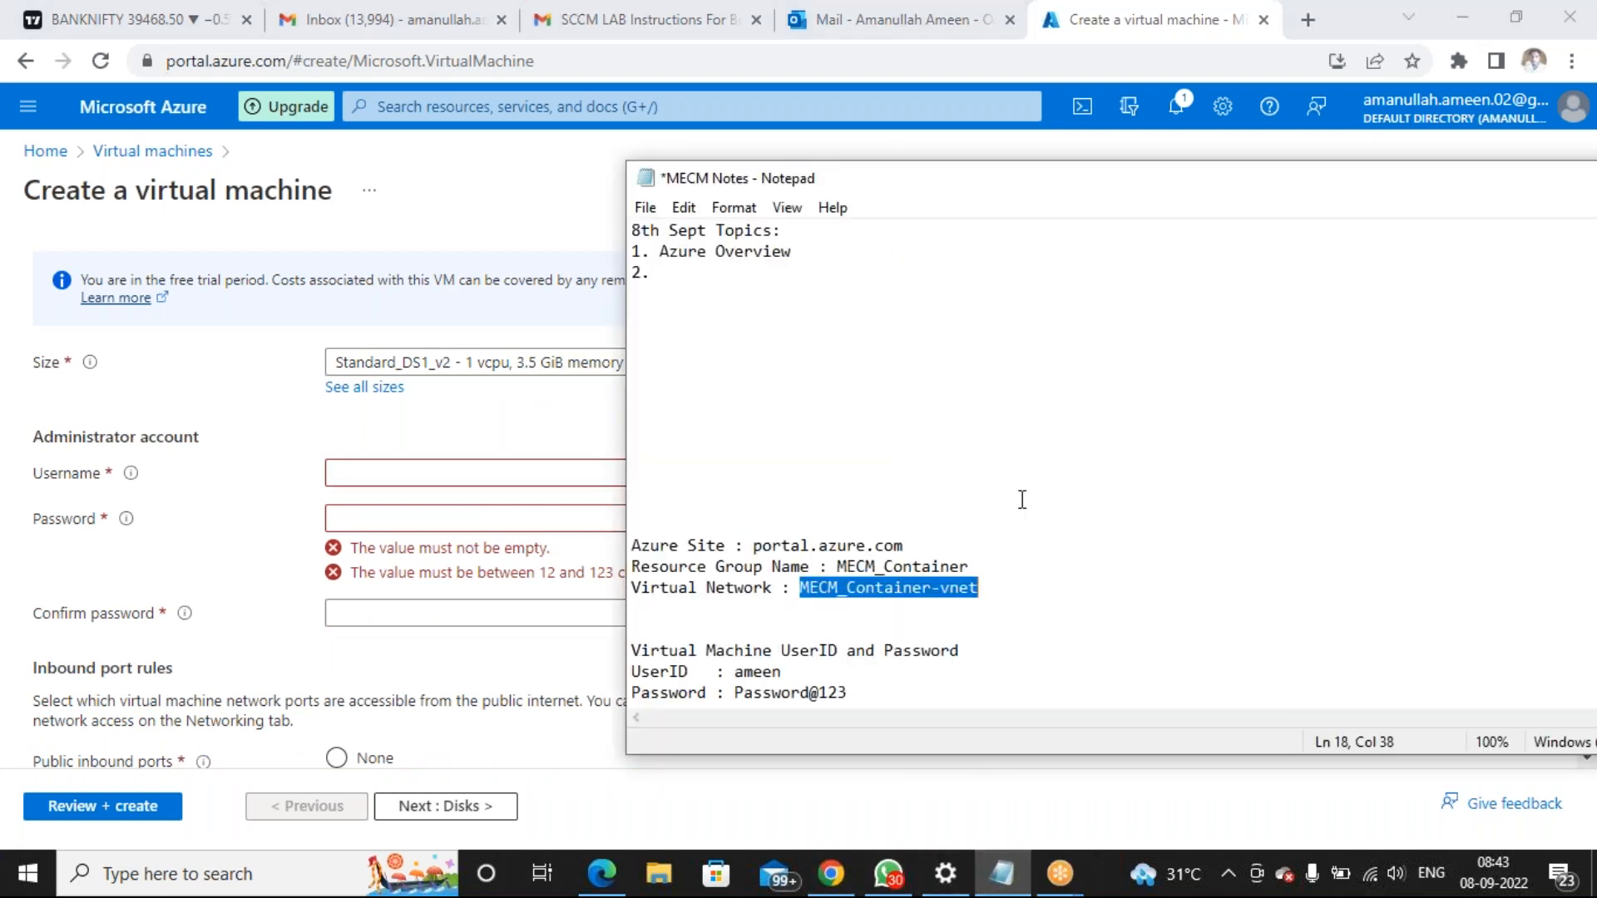
click(1023, 502)
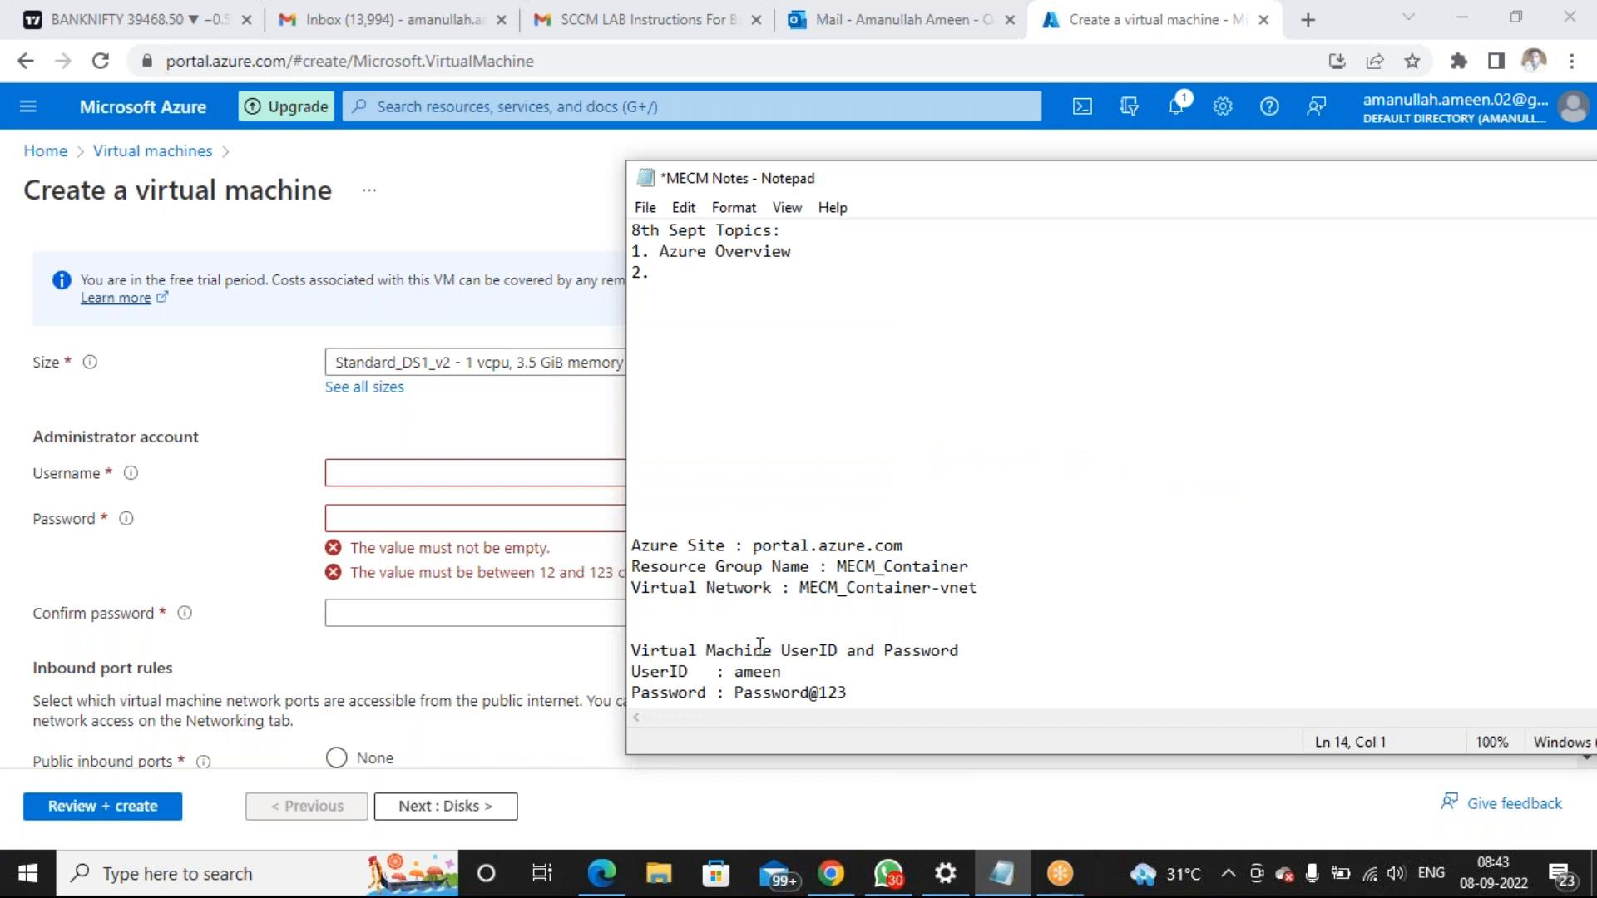
drag(735, 672, 784, 674)
key(ctrl+c)
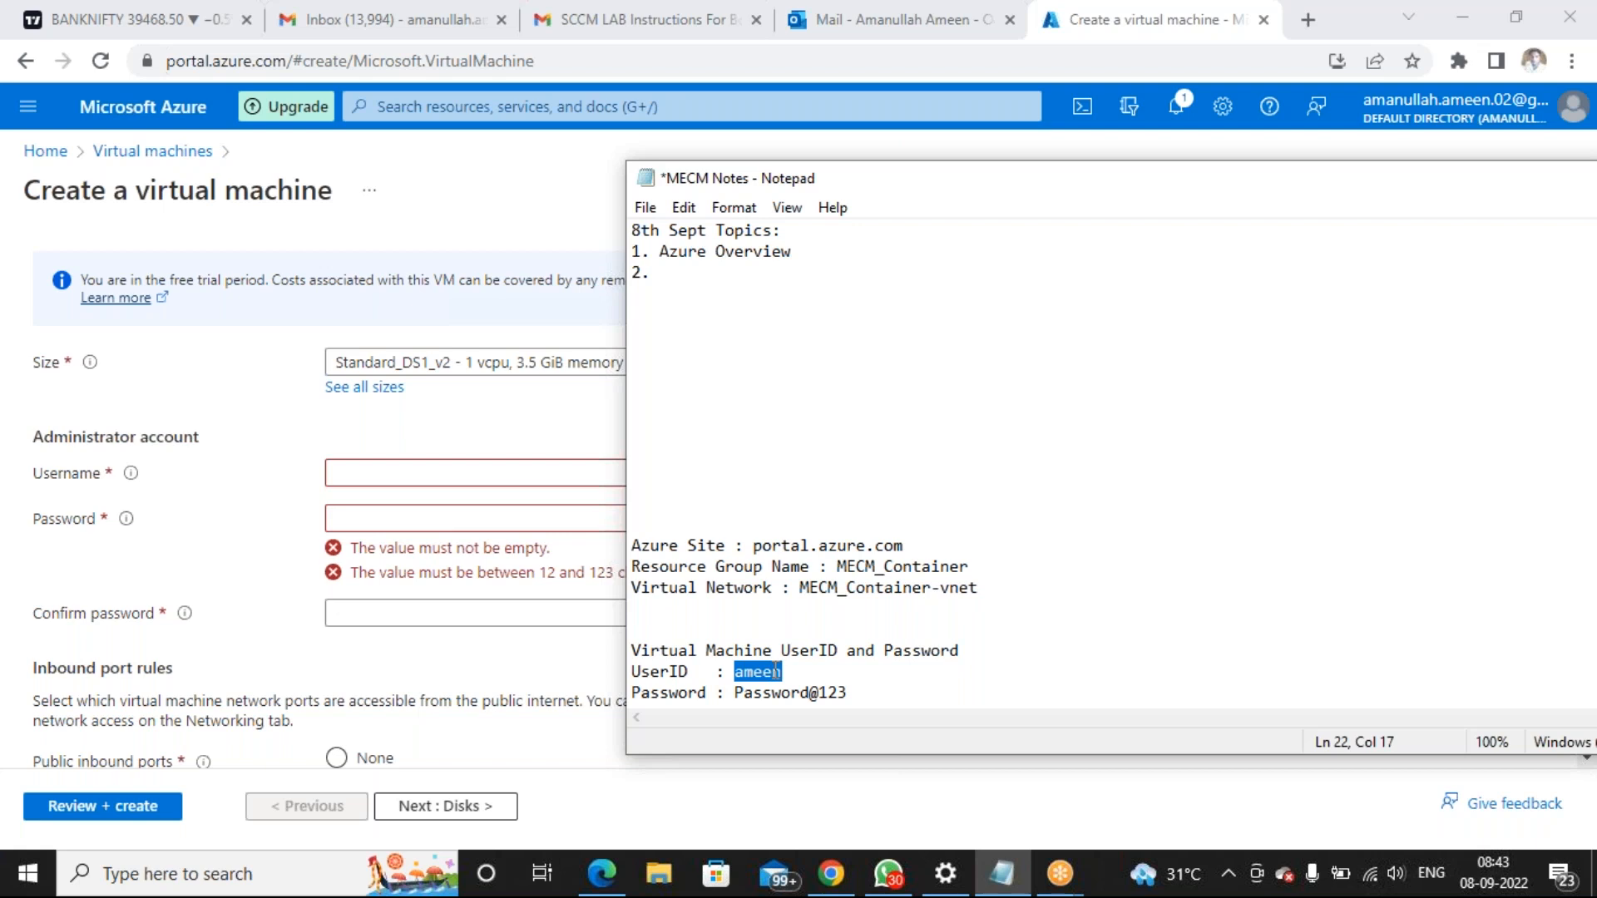
click(424, 411)
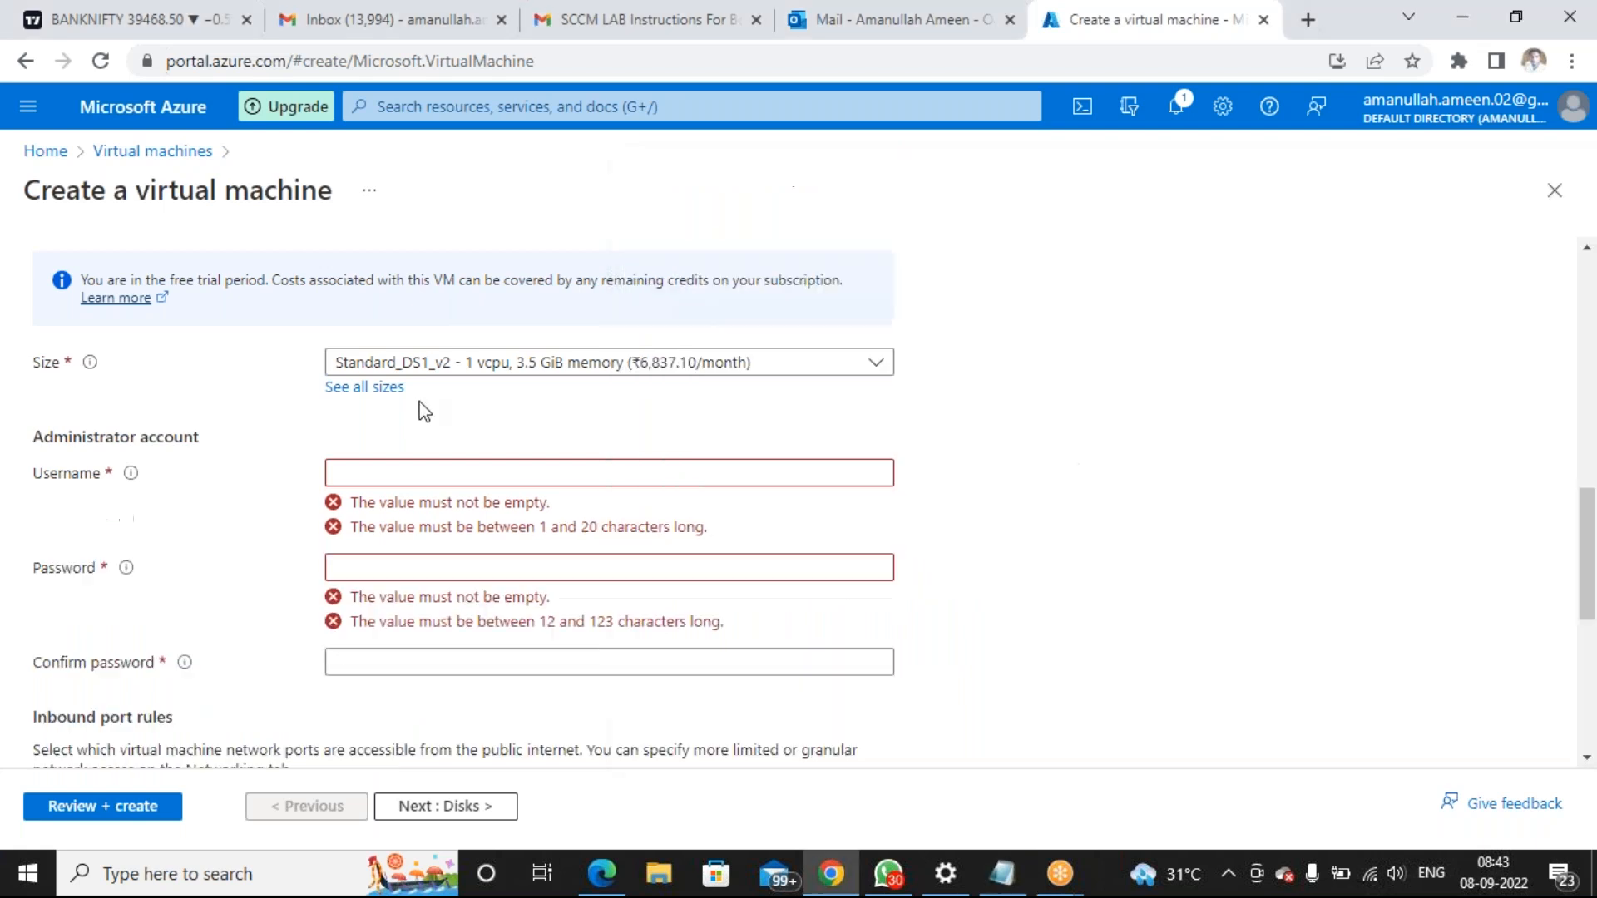
click(431, 473)
key(ctrl+v)
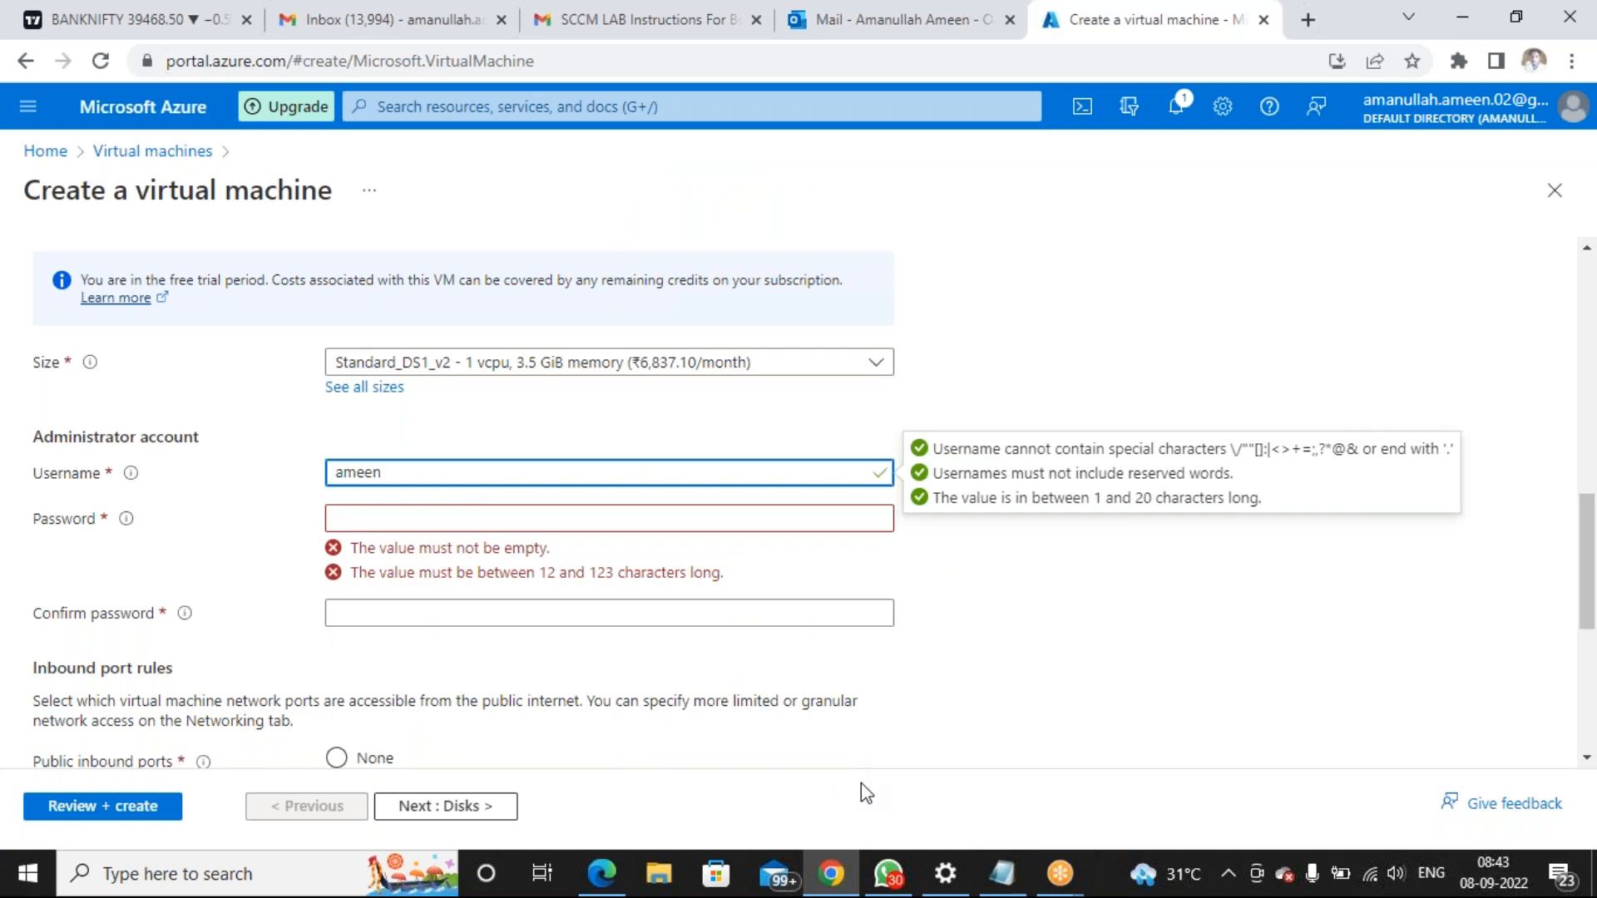
Paste the password from the notes into Password and Confirm password
click(1002, 873)
click(1078, 441)
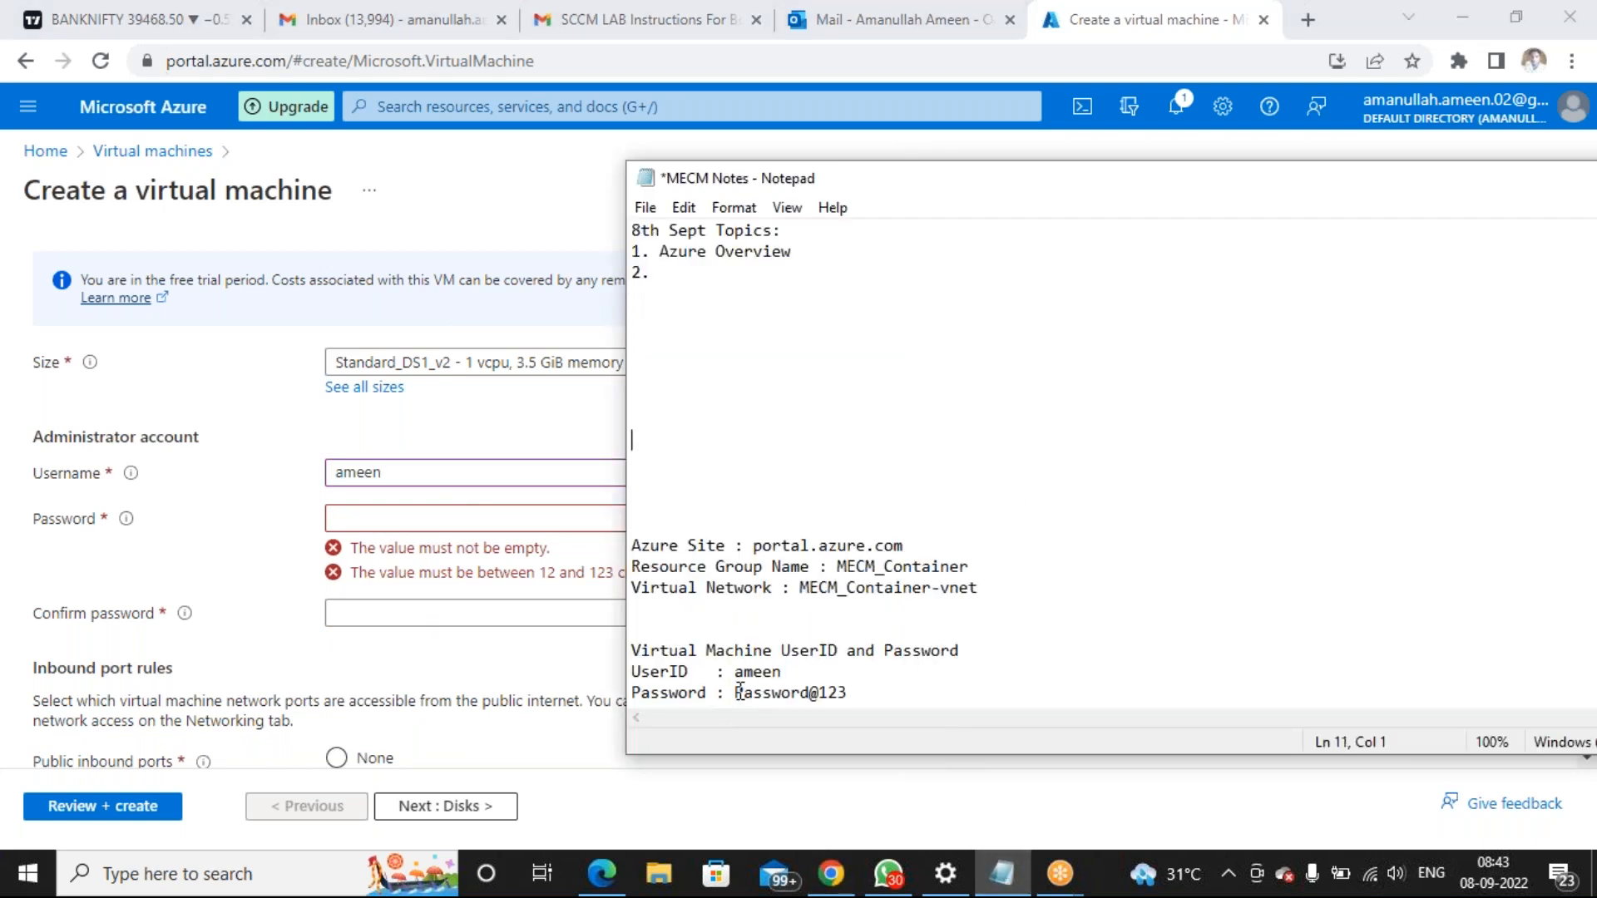
drag(735, 692, 847, 707)
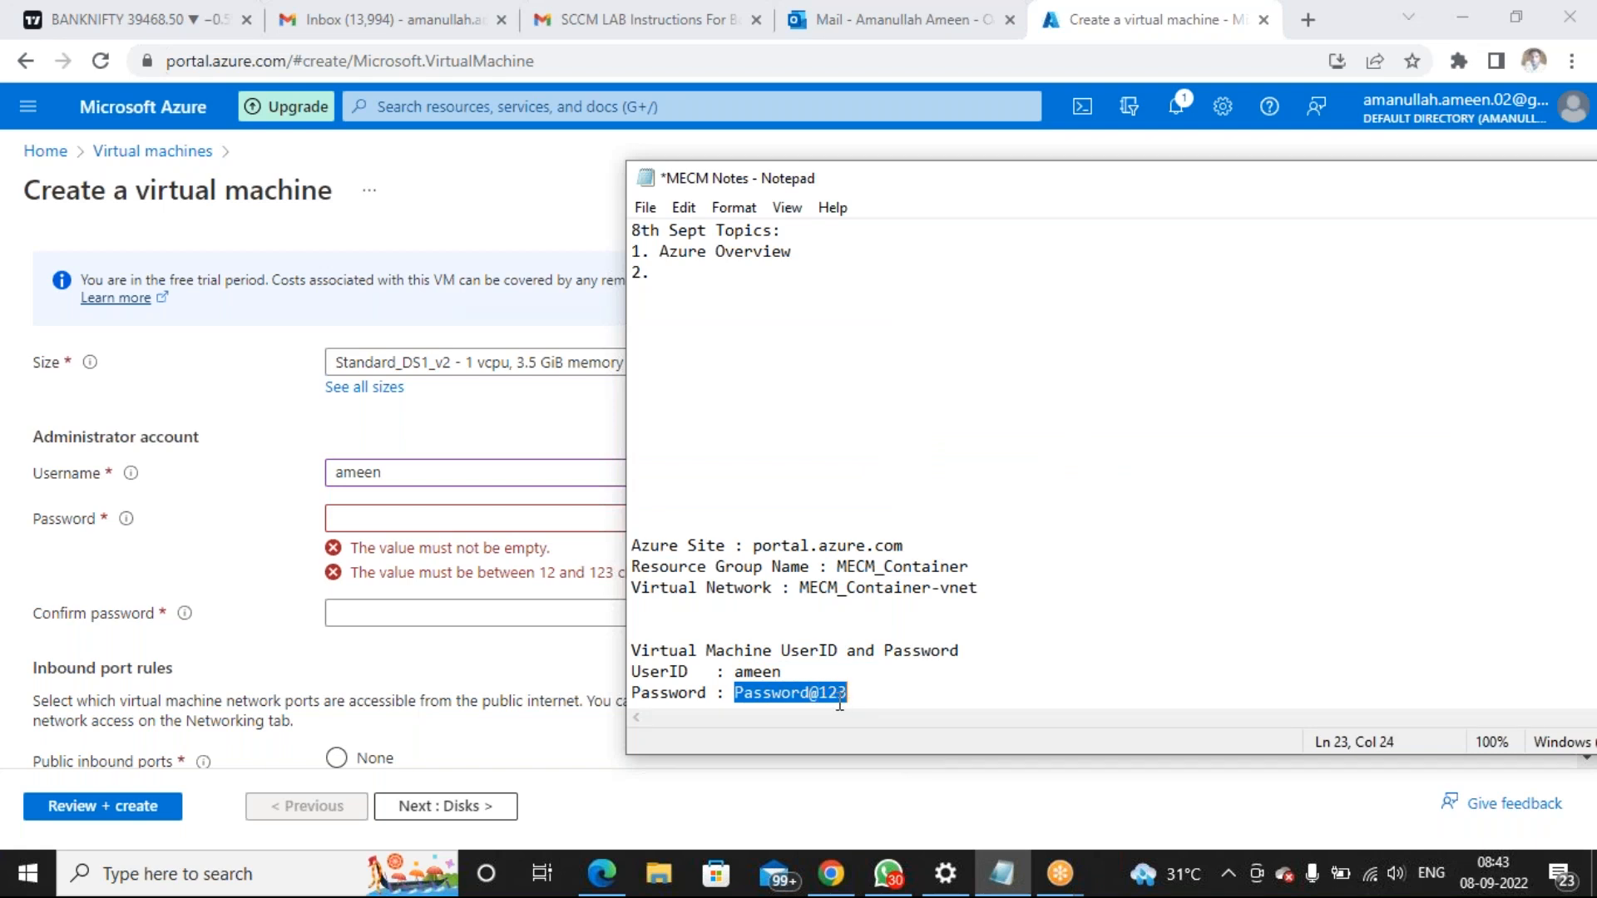
click(440, 519)
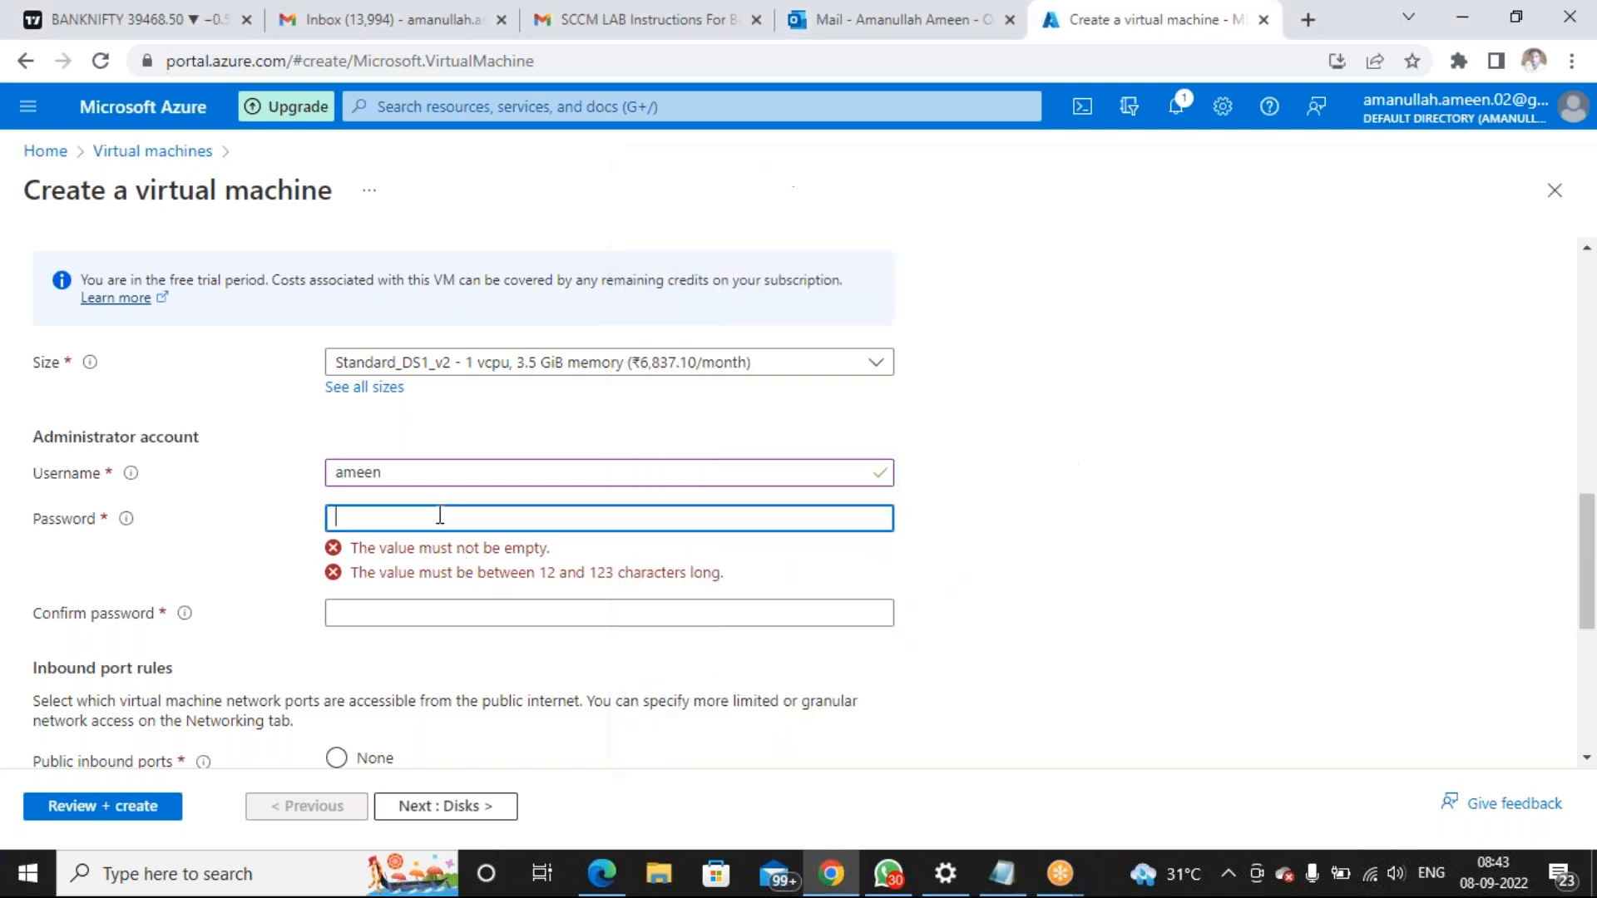
key(ctrl+v)
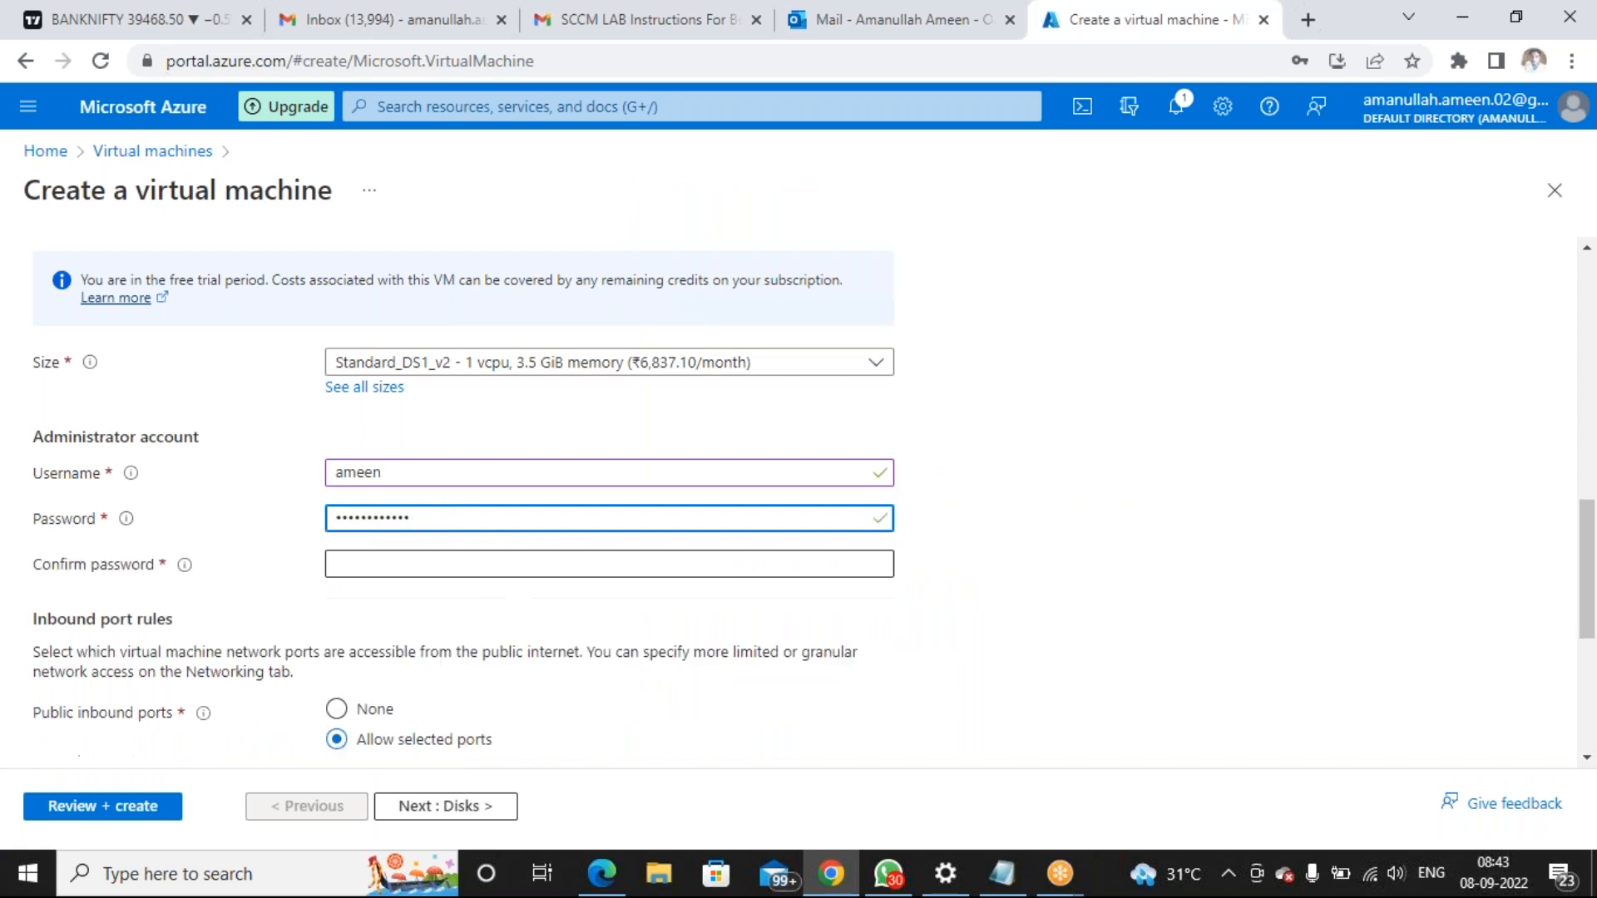
click(471, 569)
key(ctrl+v)
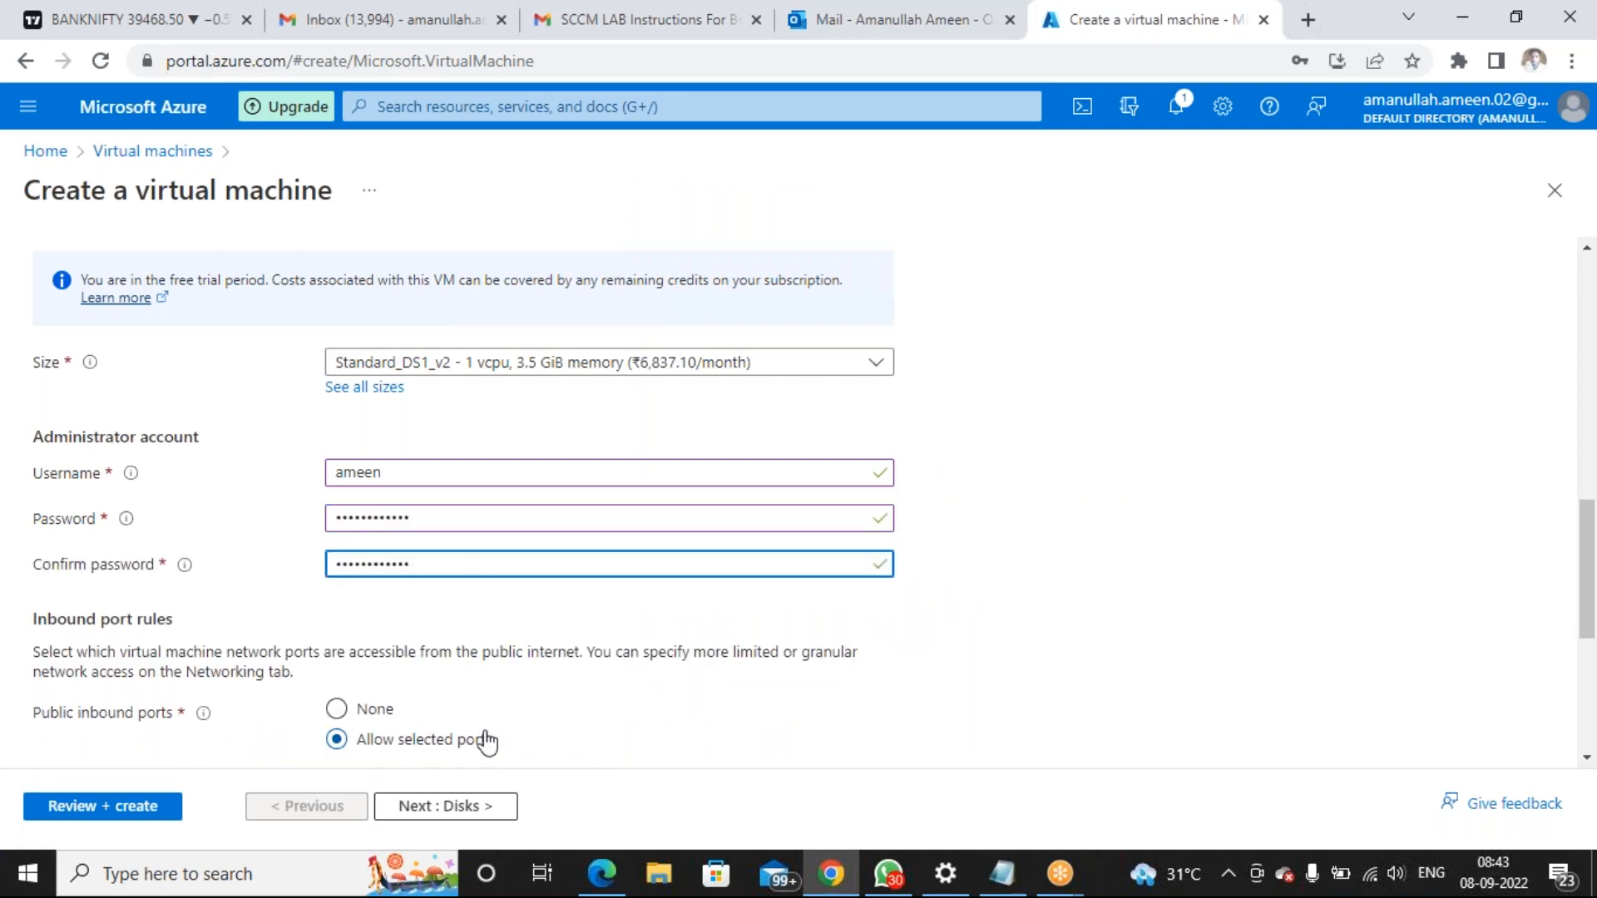
scroll(572, 683, down, 2)
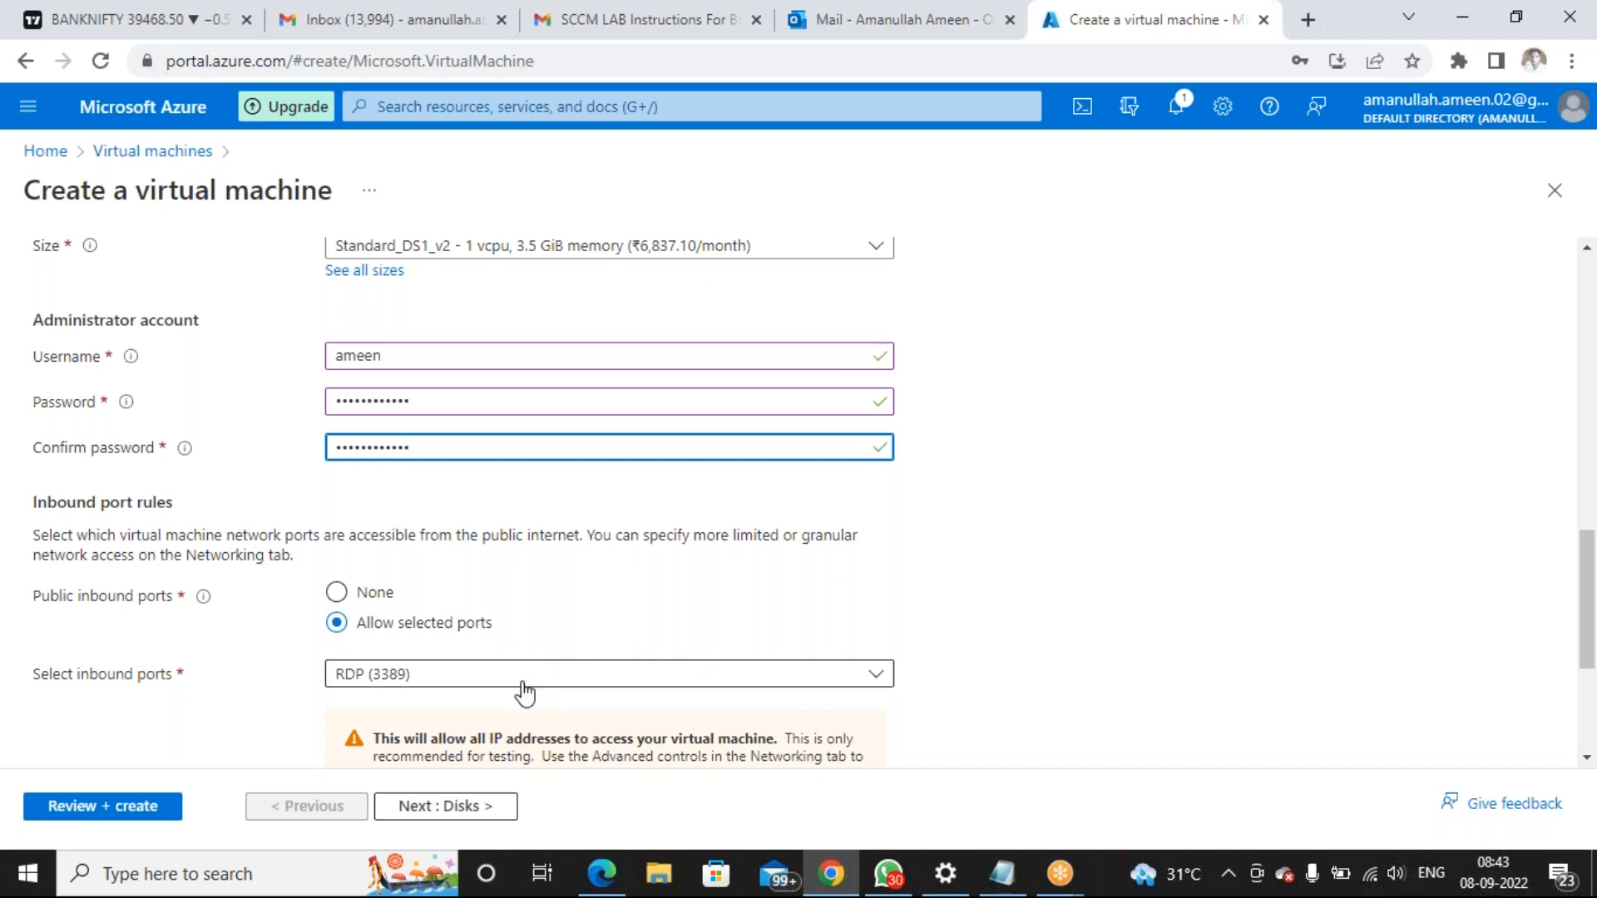
scroll(410, 691, down, 1)
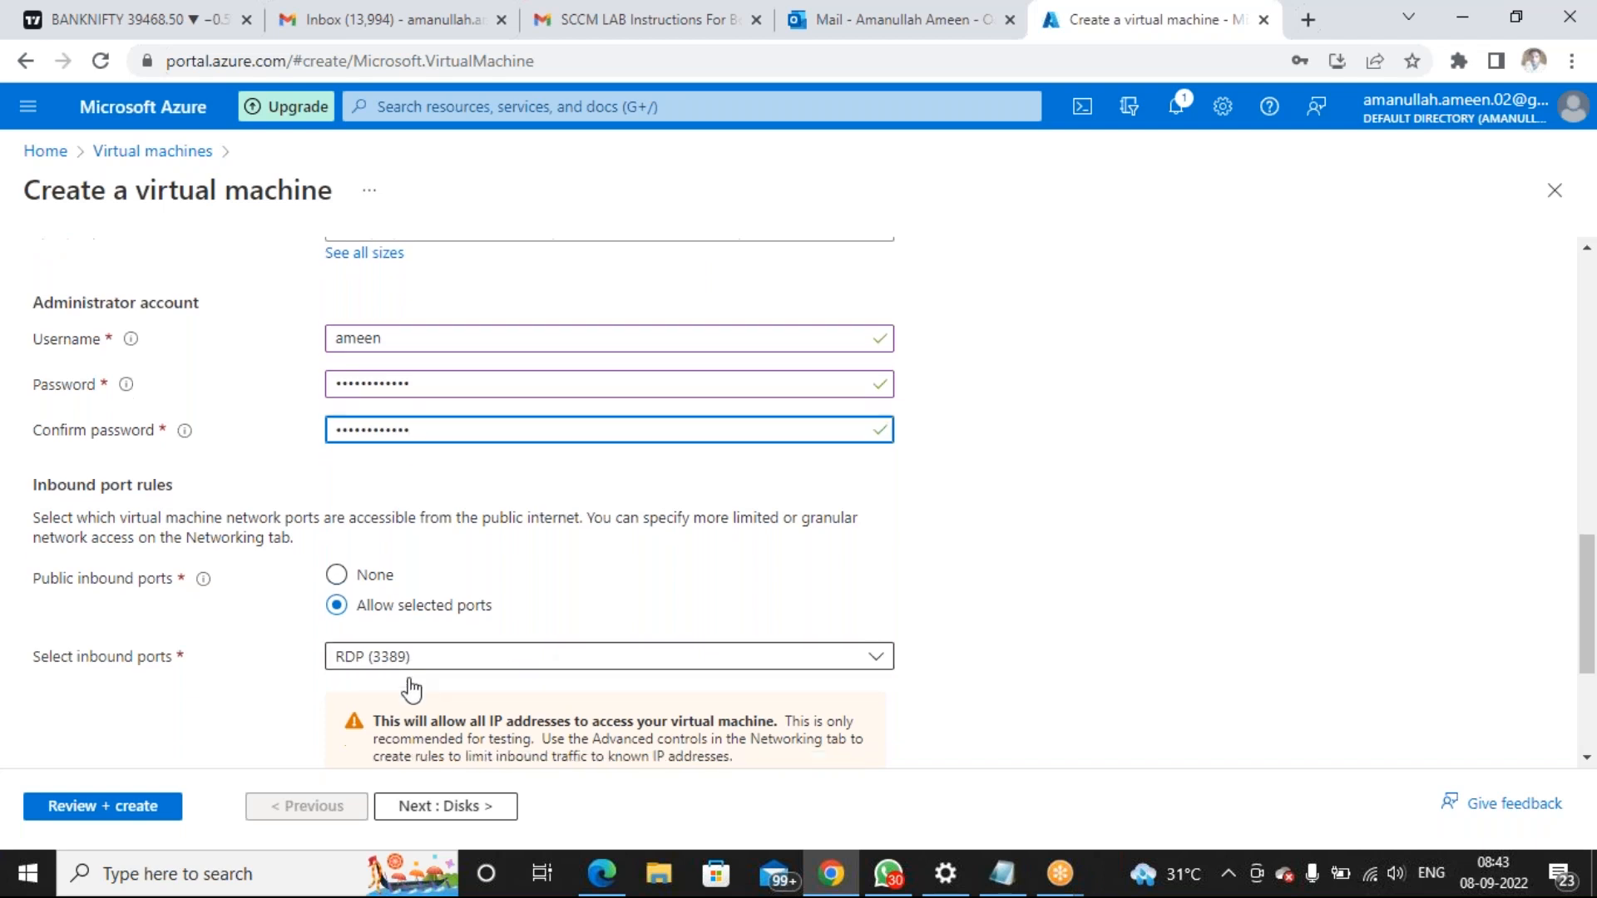
Move past the Disks step to Networking, dismissing Chrome's password prompts
click(431, 809)
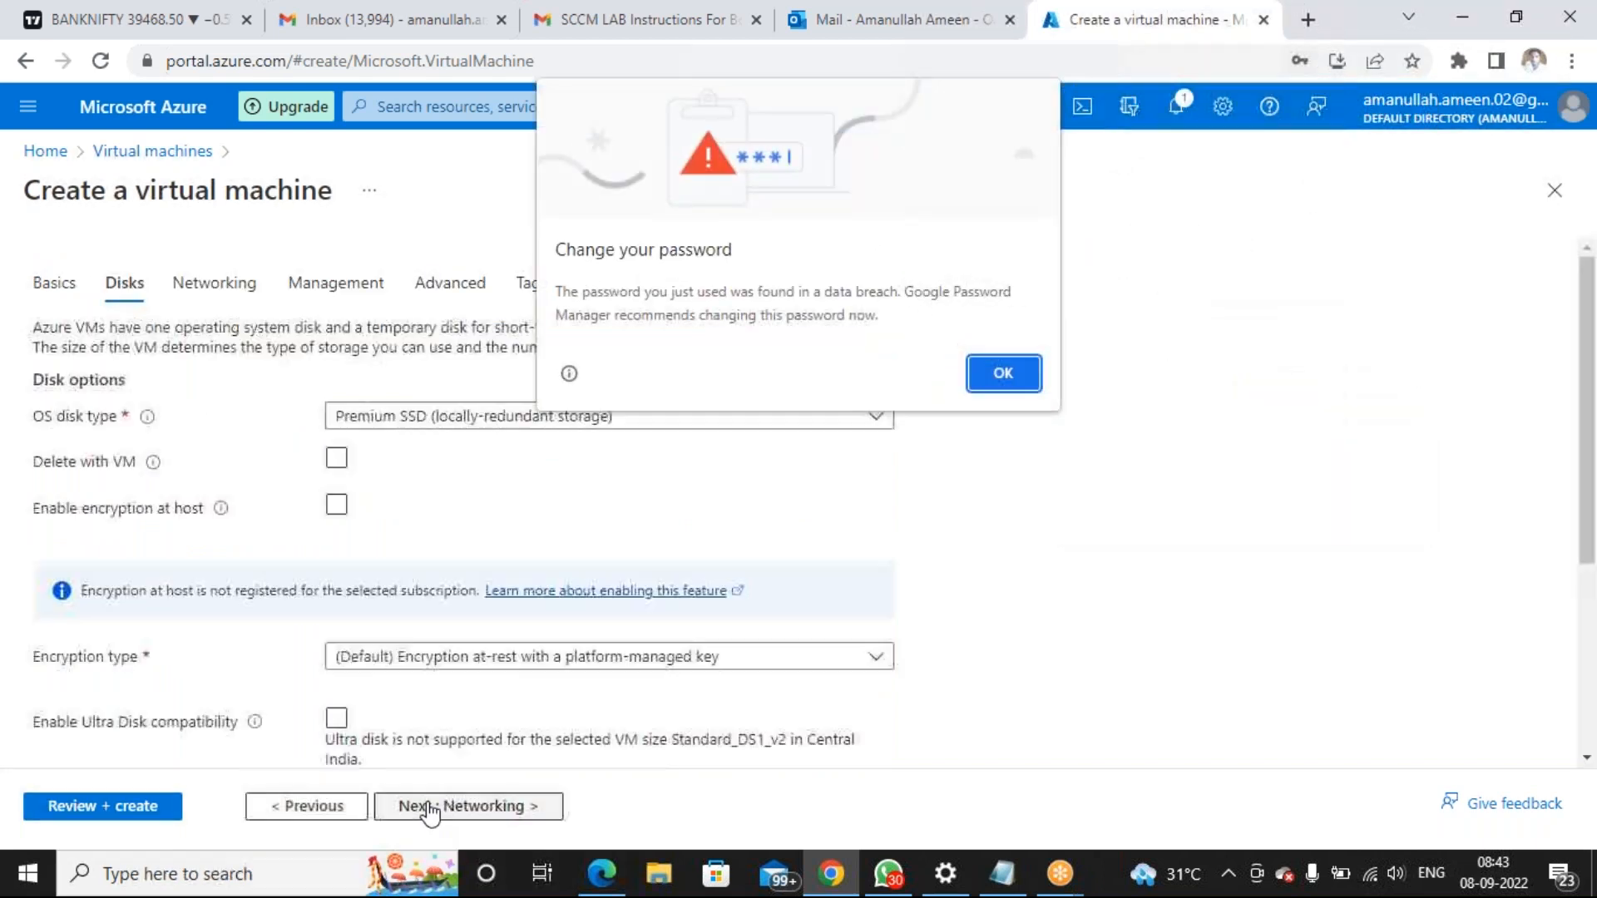
click(986, 374)
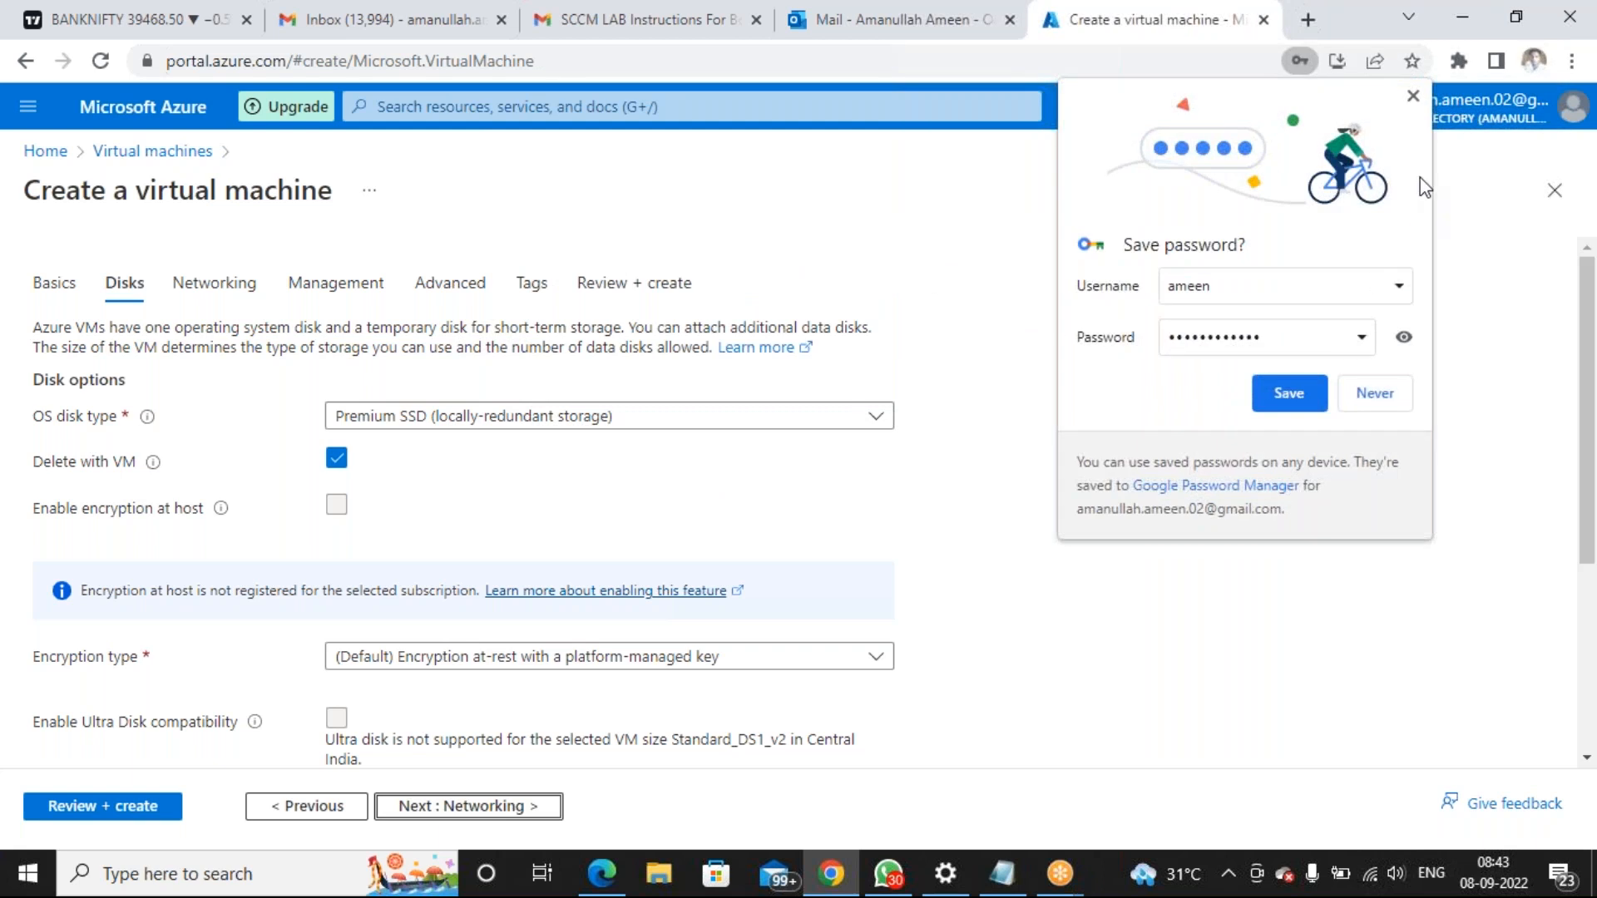
click(1411, 98)
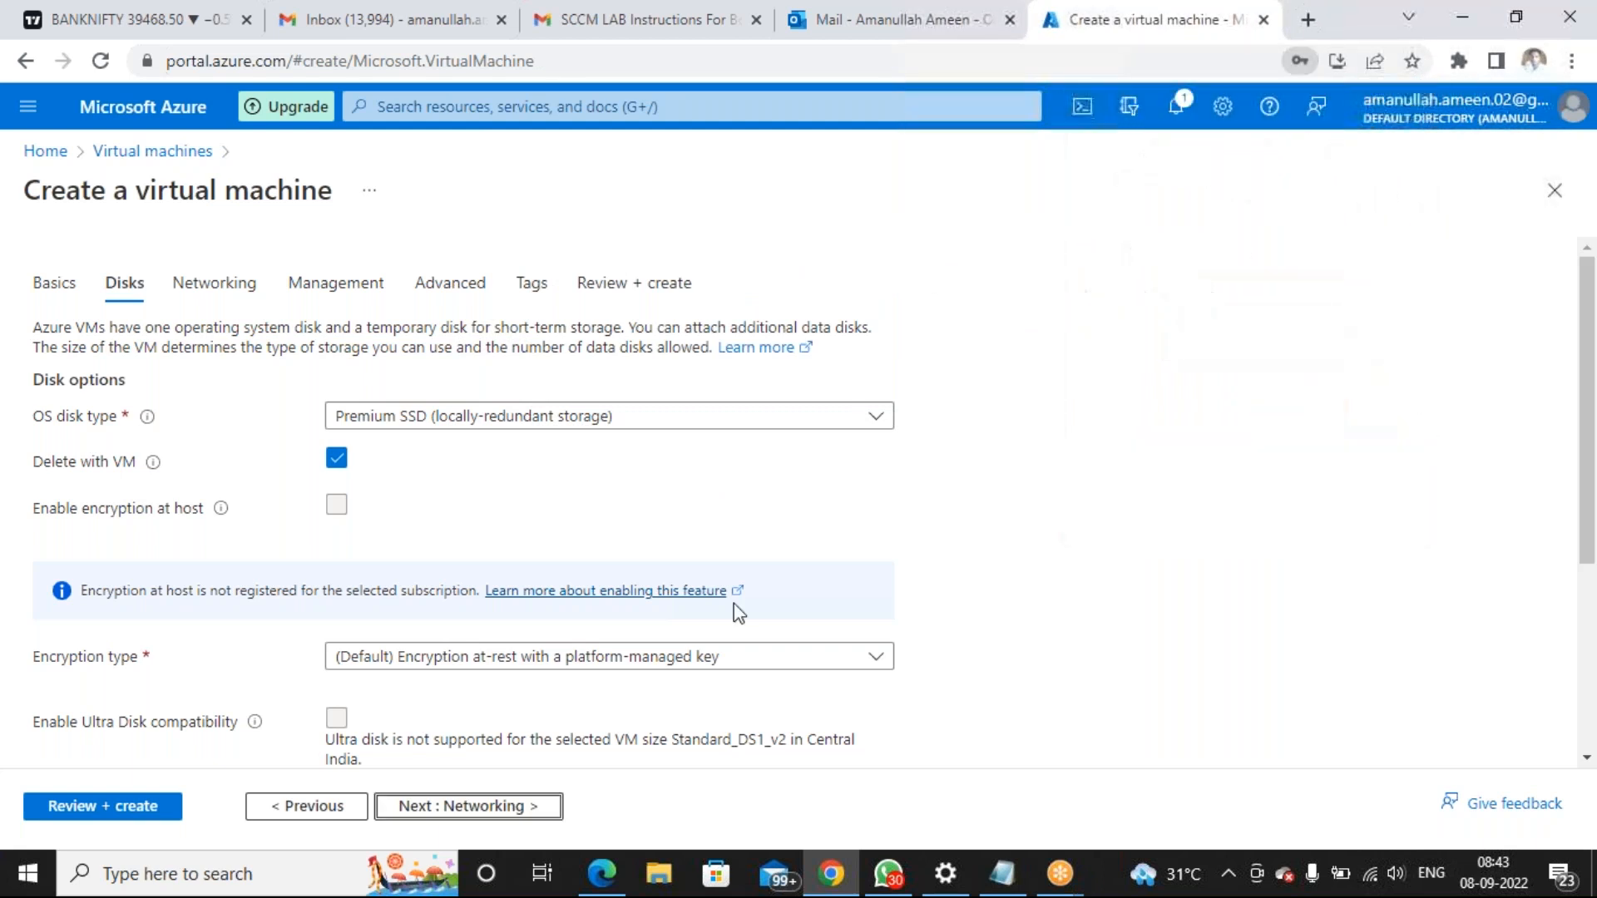
click(445, 812)
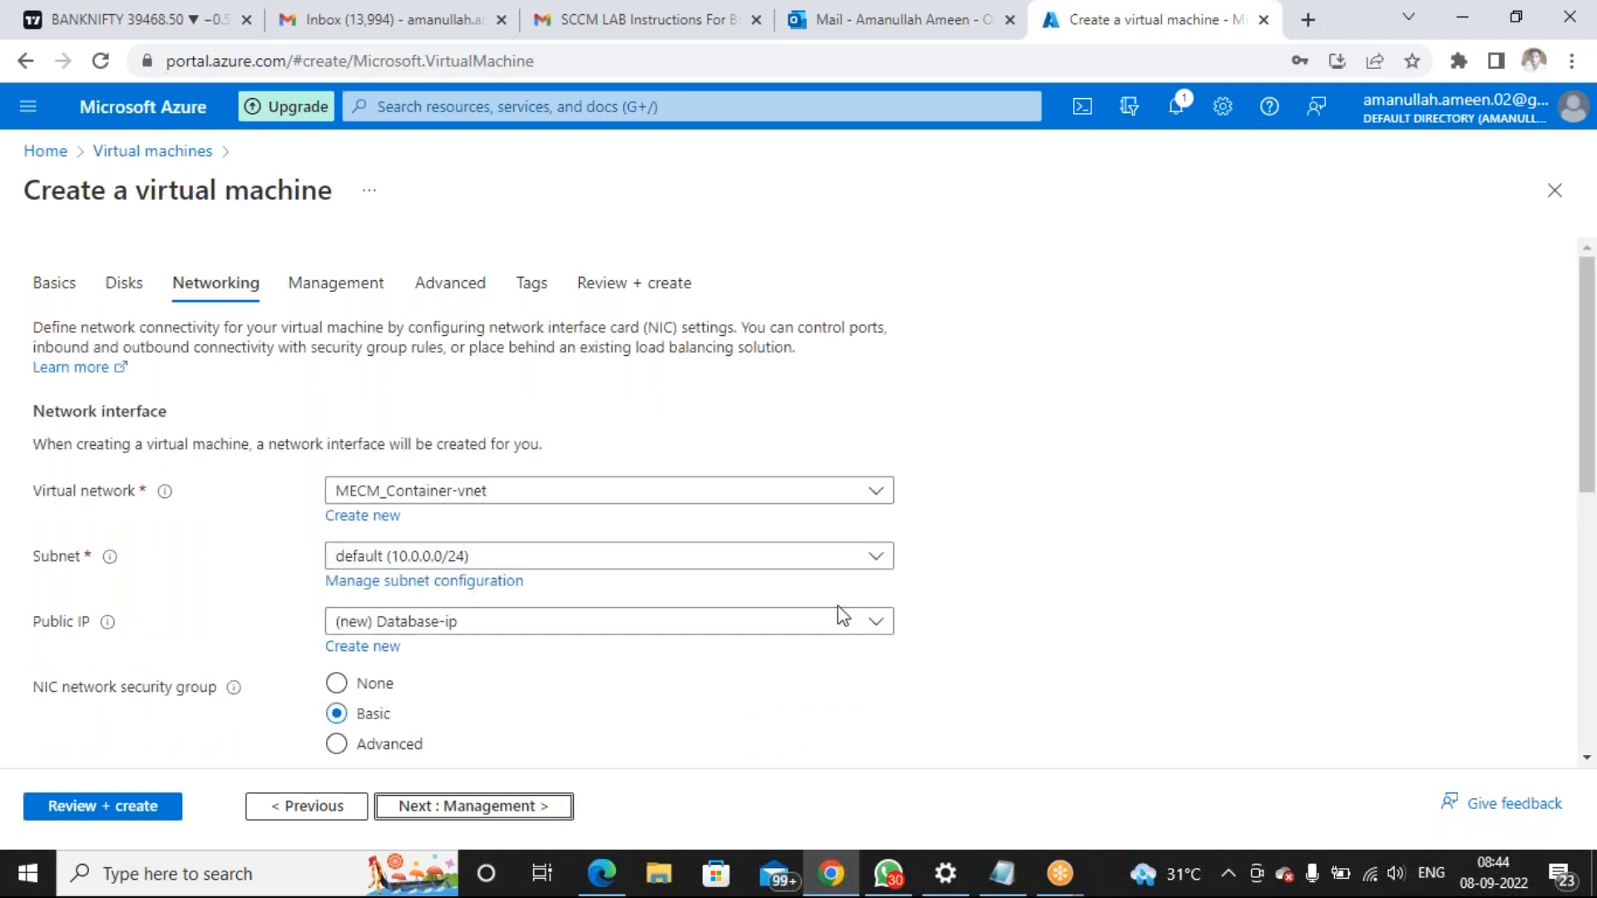
scroll(858, 615, down, 2)
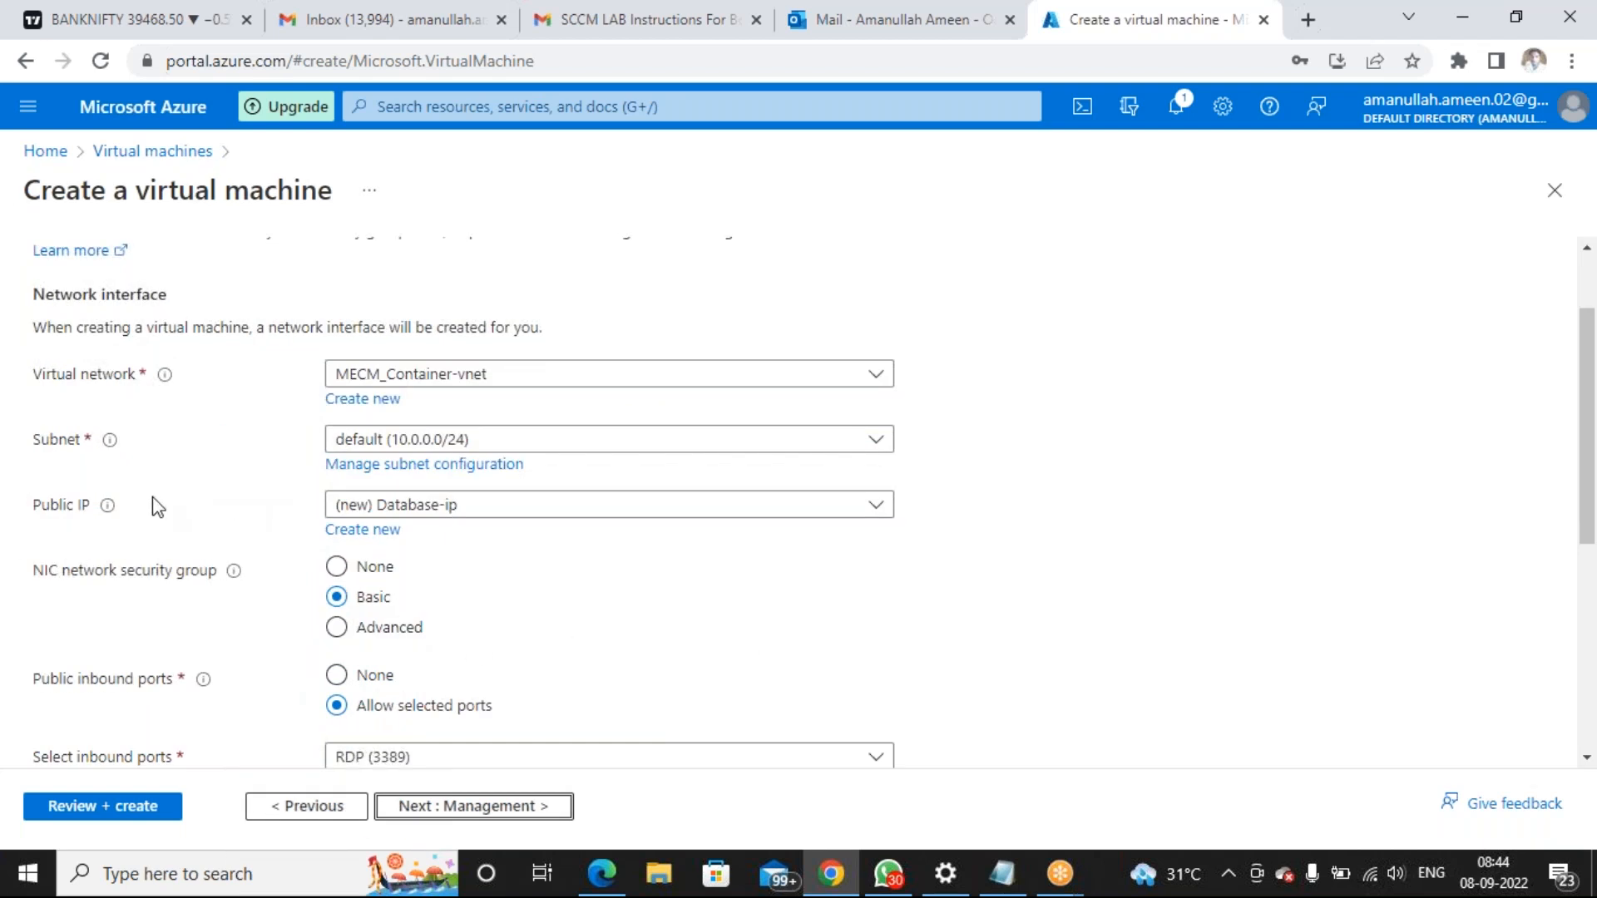
Give the new Database-ip public IP the Basic SKU, then run Review + create
click(565, 507)
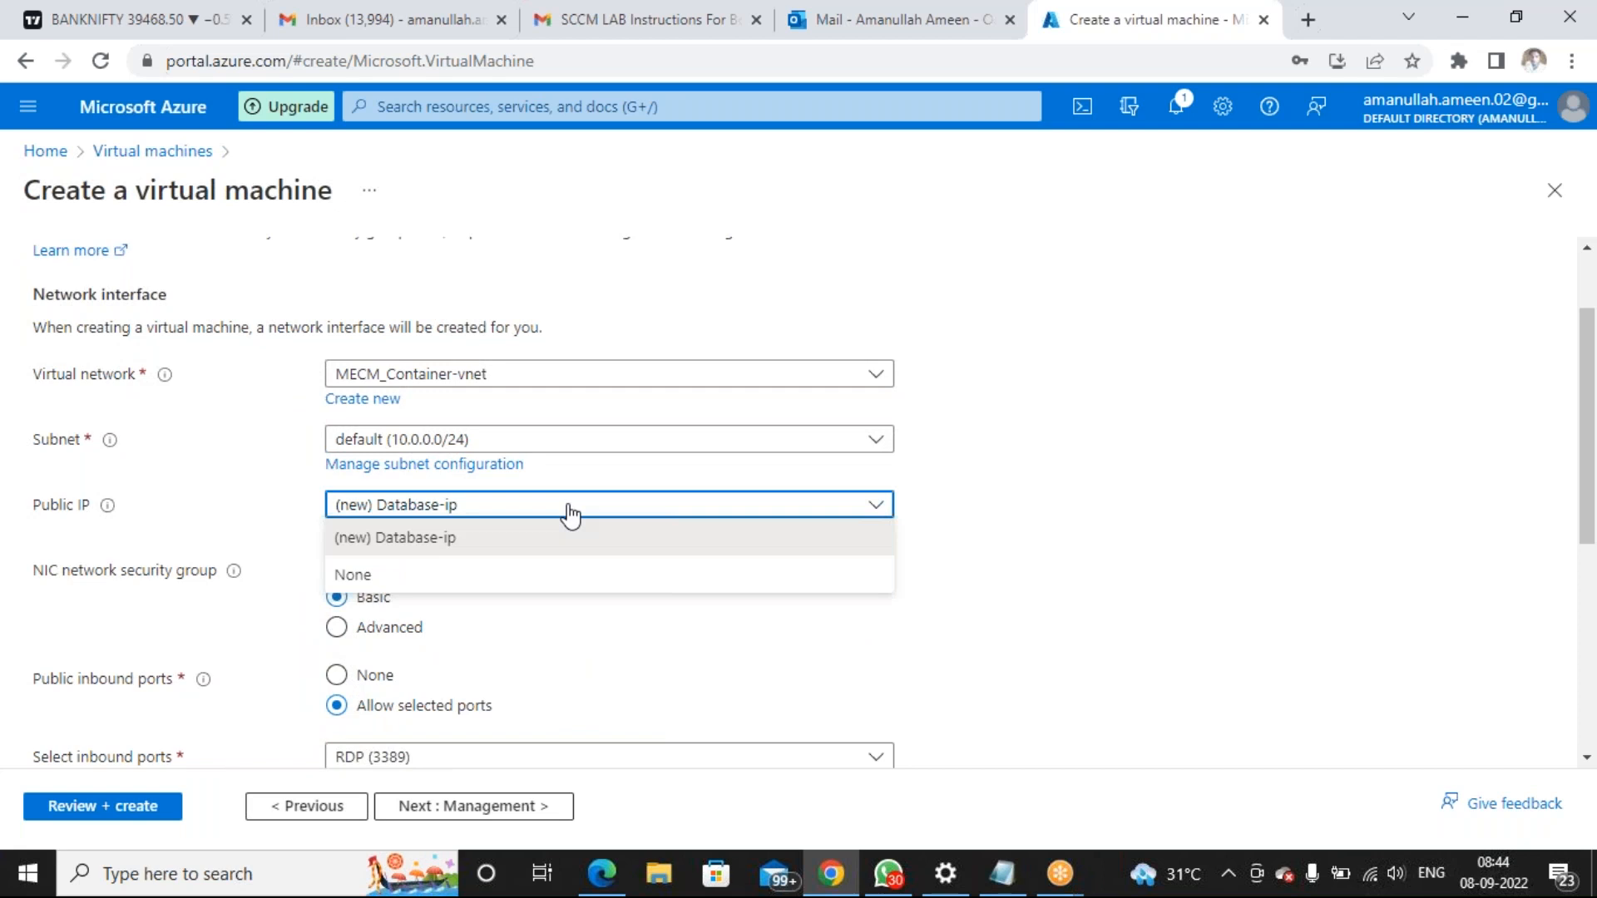
click(813, 532)
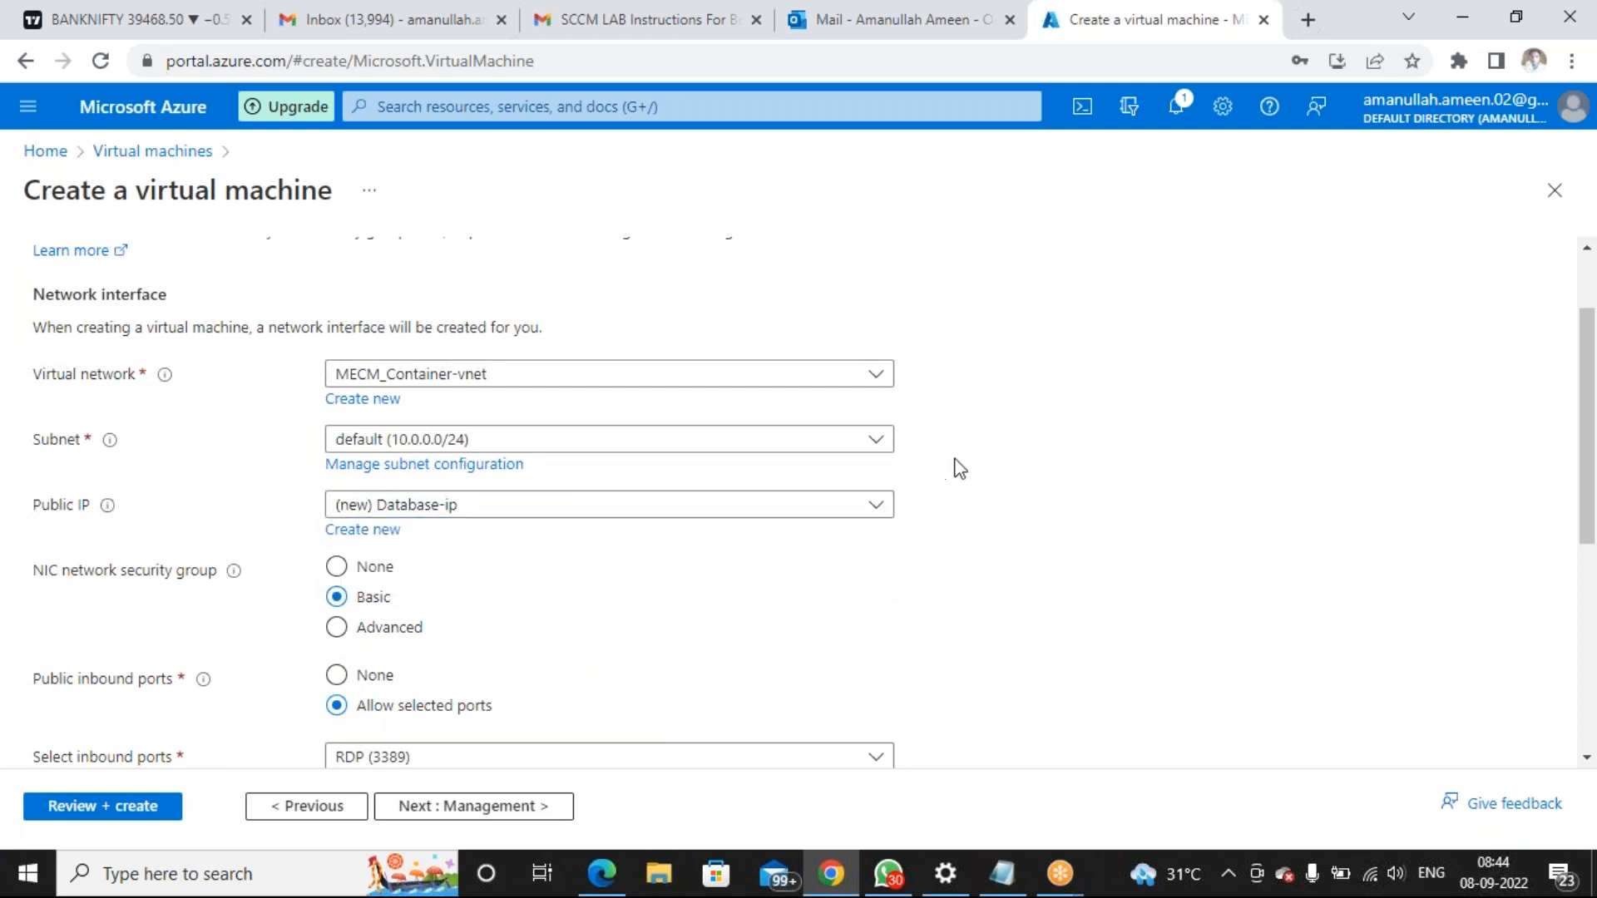
click(368, 537)
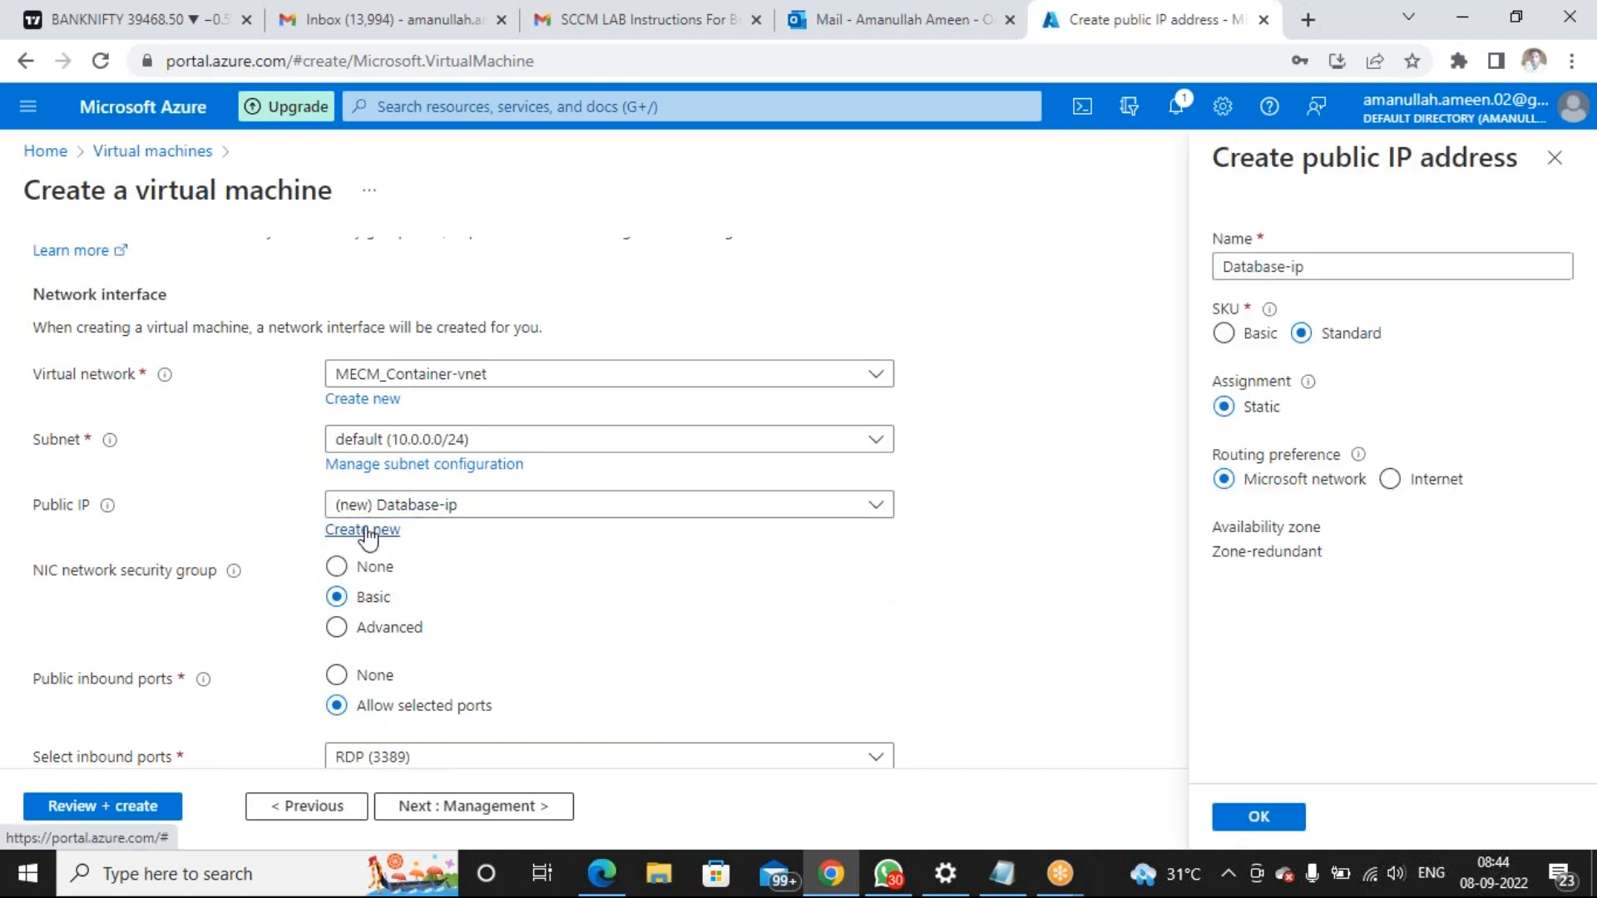
click(1224, 334)
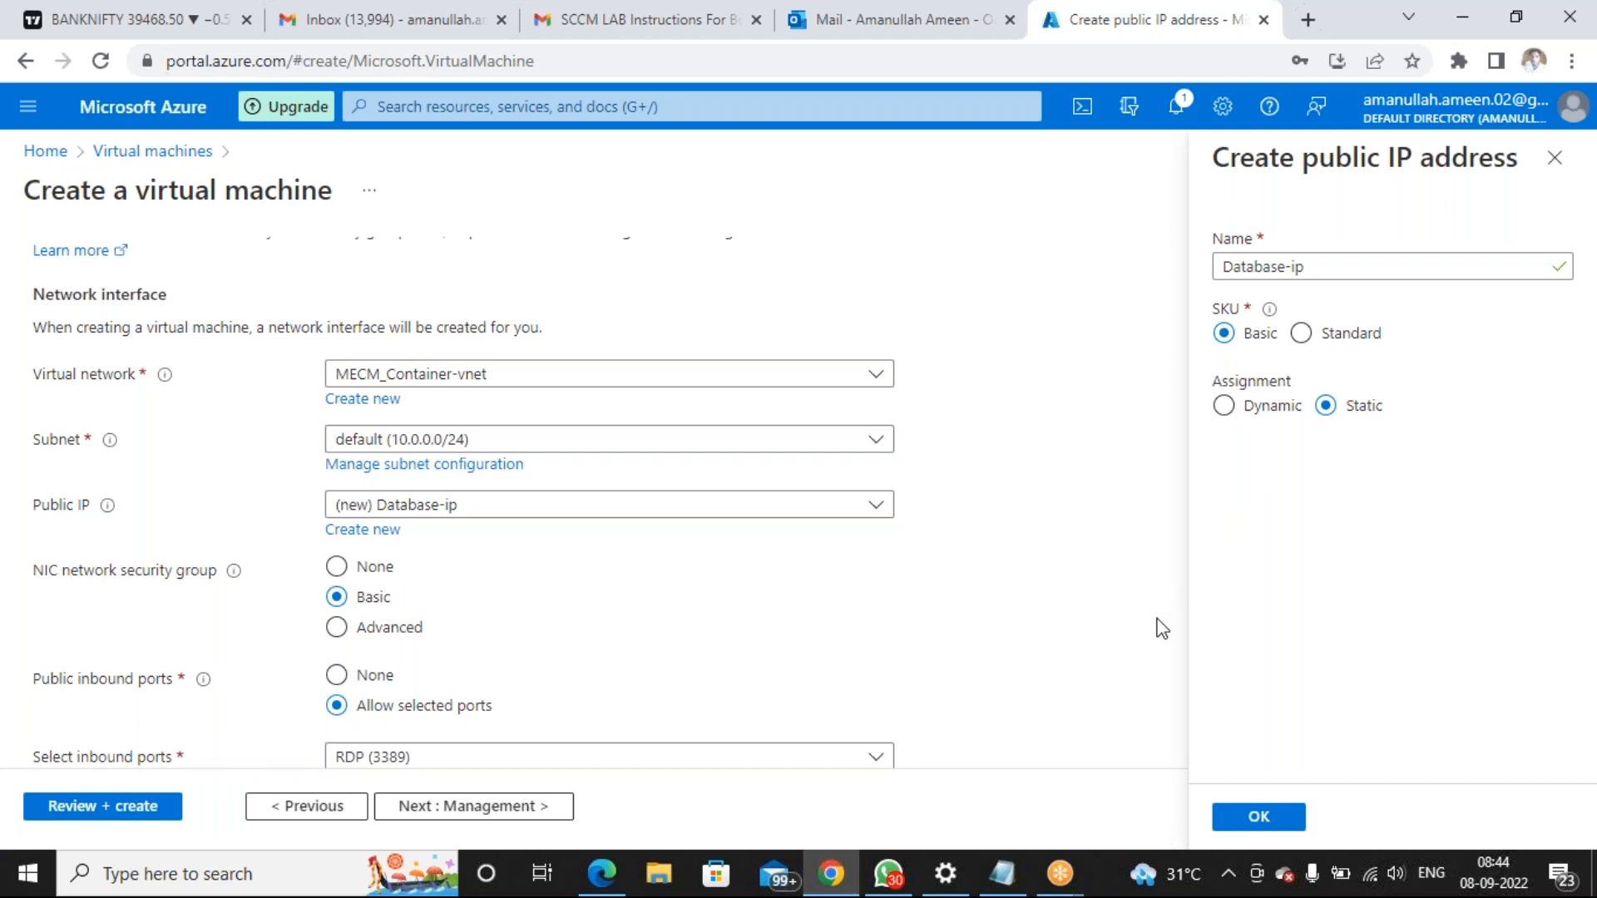
click(1232, 820)
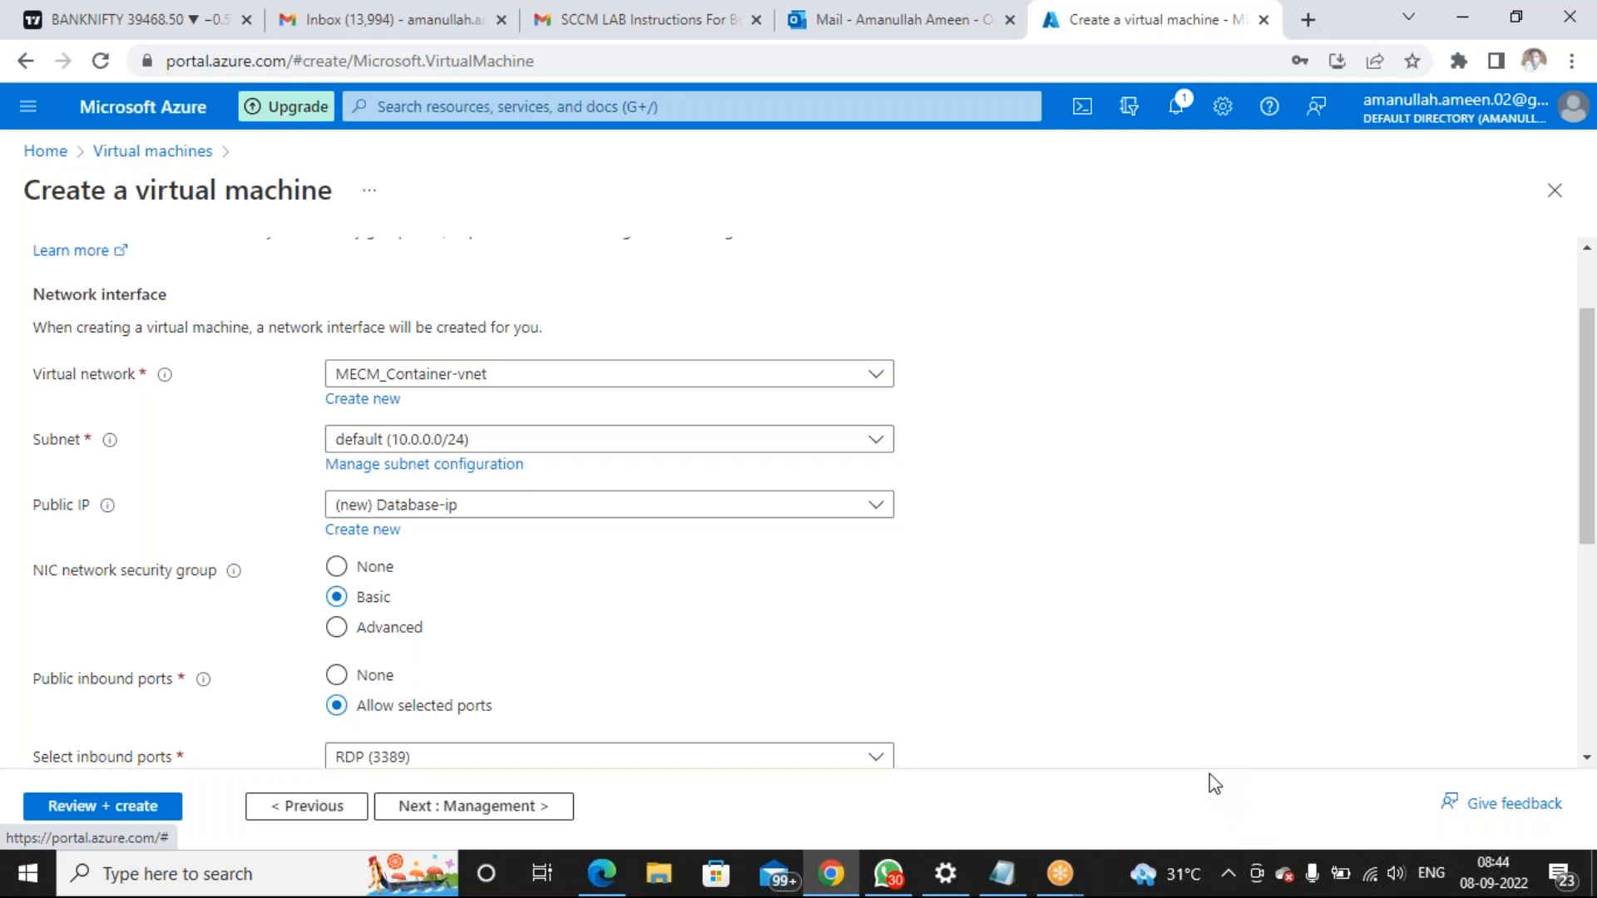
scroll(832, 574, down, 4)
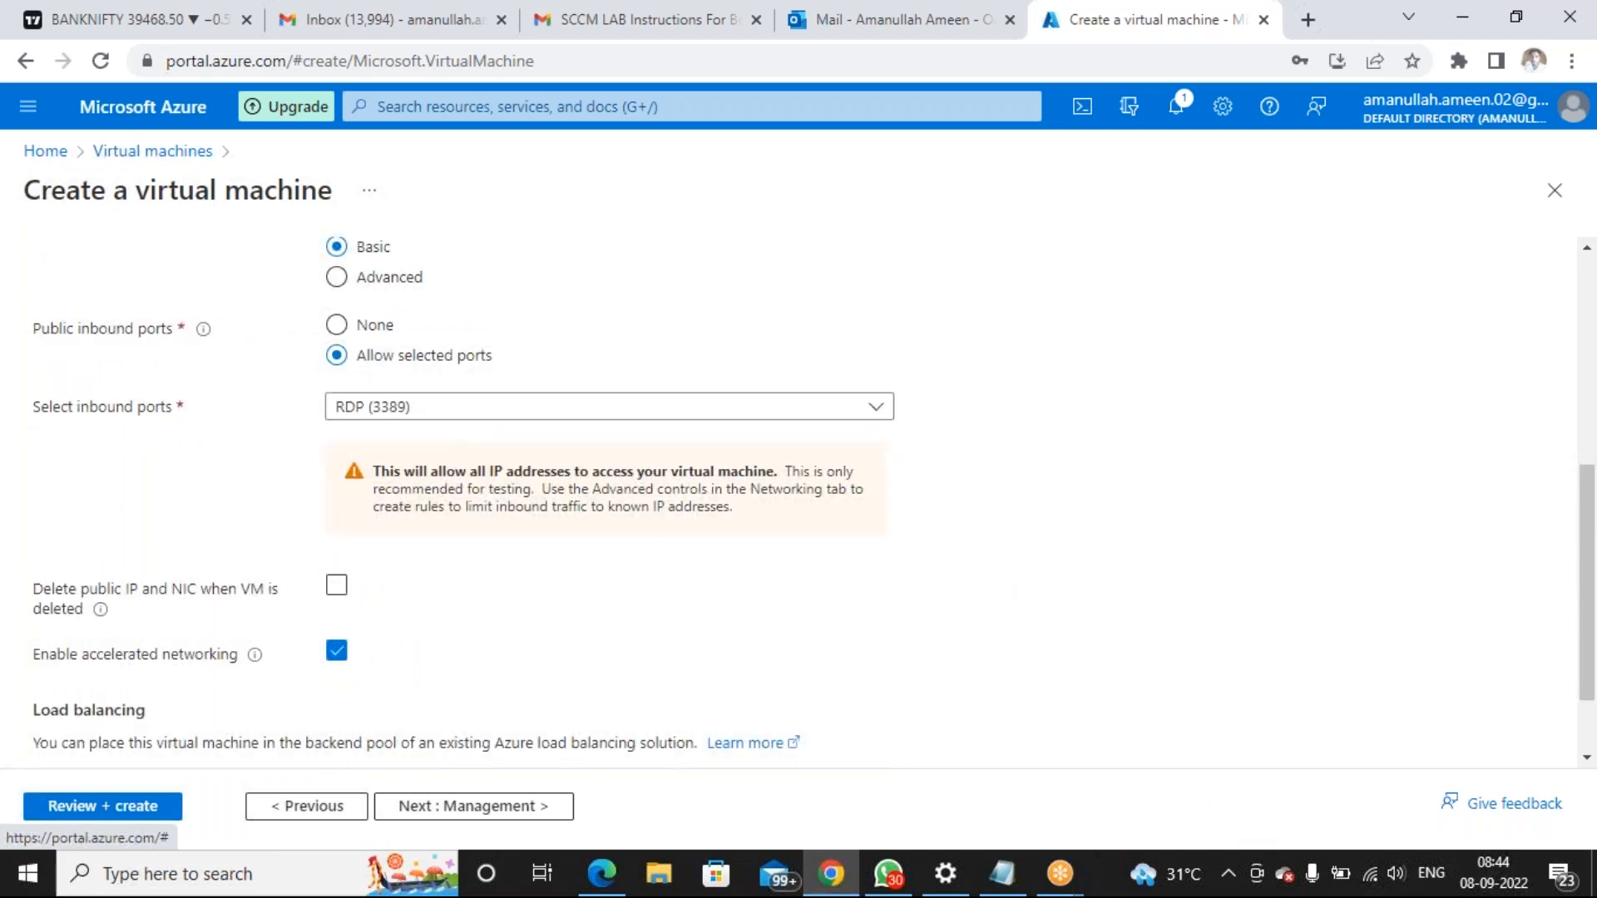
scroll(521, 671, down, 1)
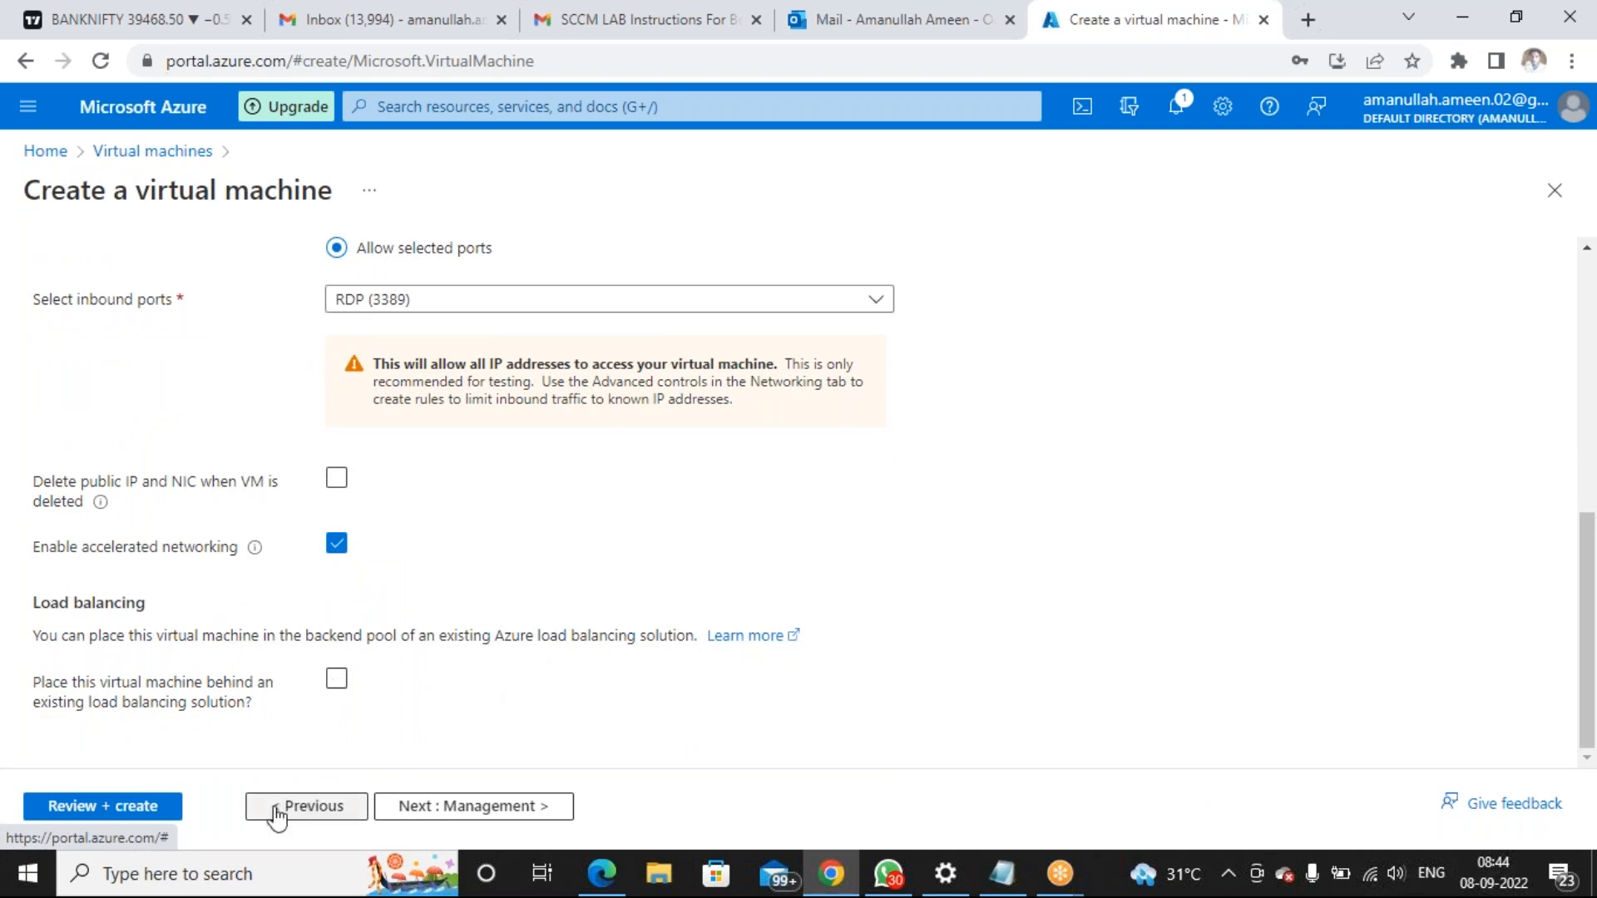
click(154, 811)
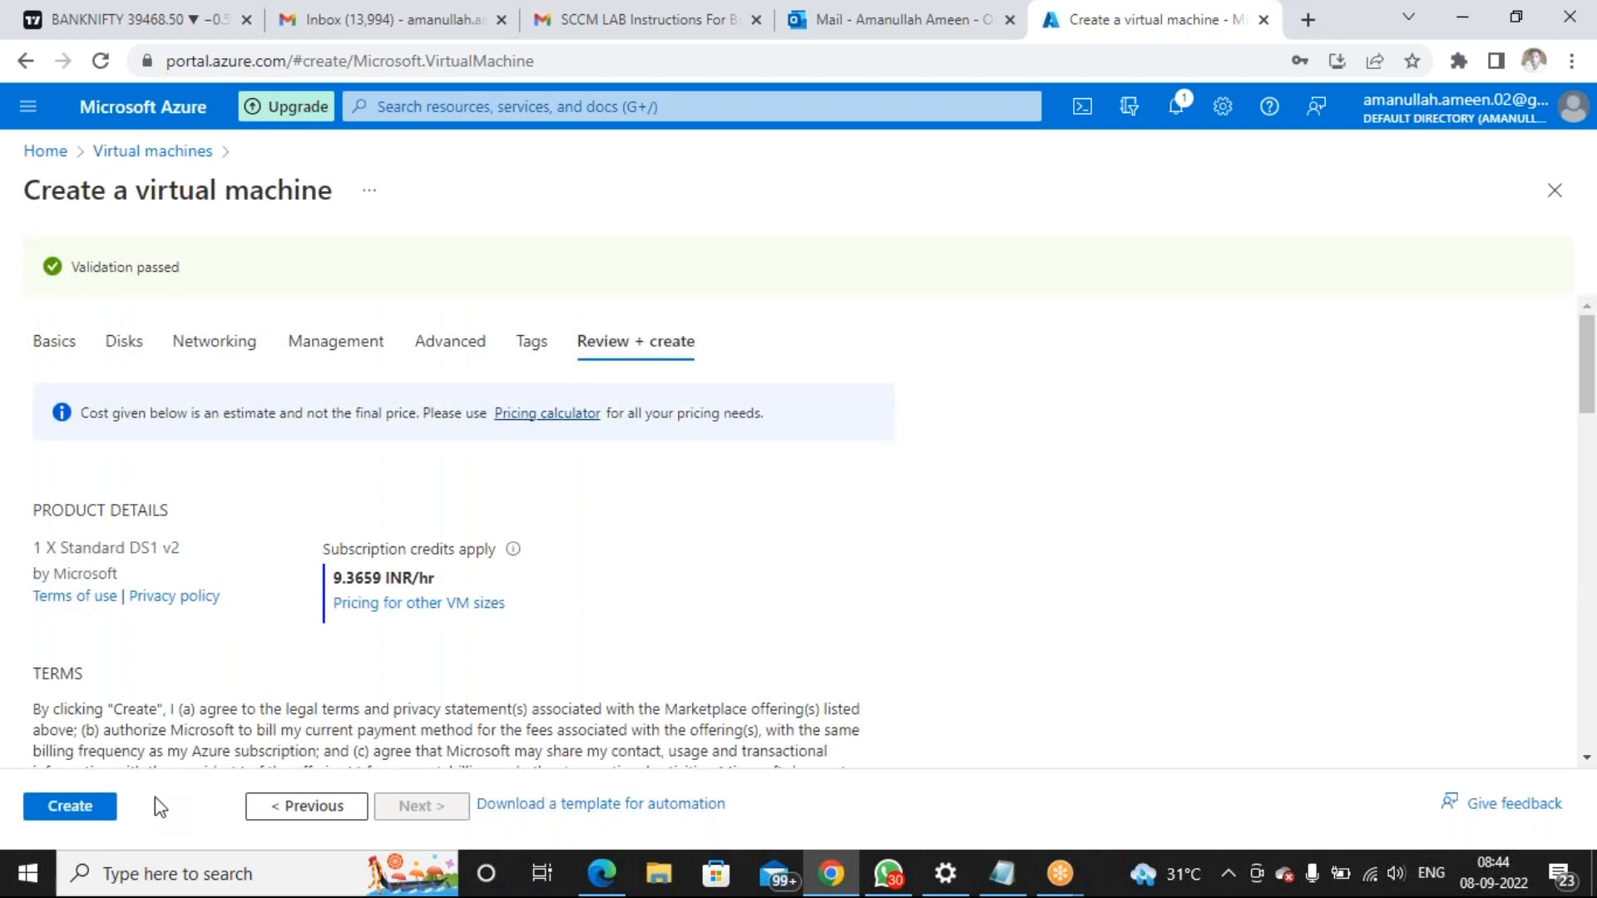
Create the Database VM and follow its deployment from the notifications
click(84, 815)
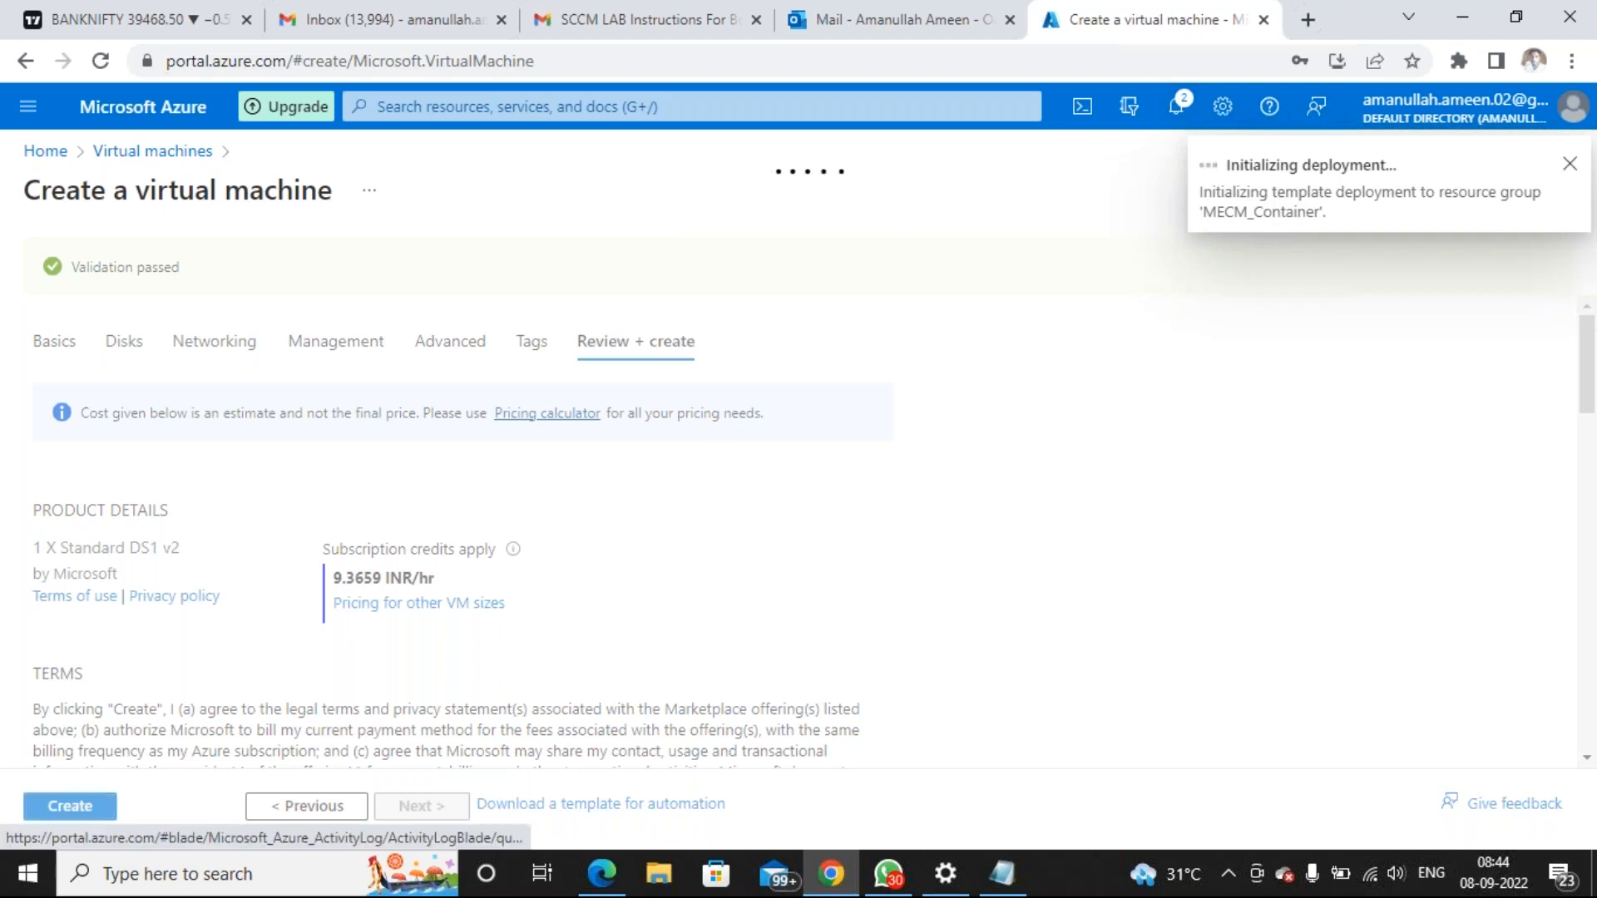
click(1176, 106)
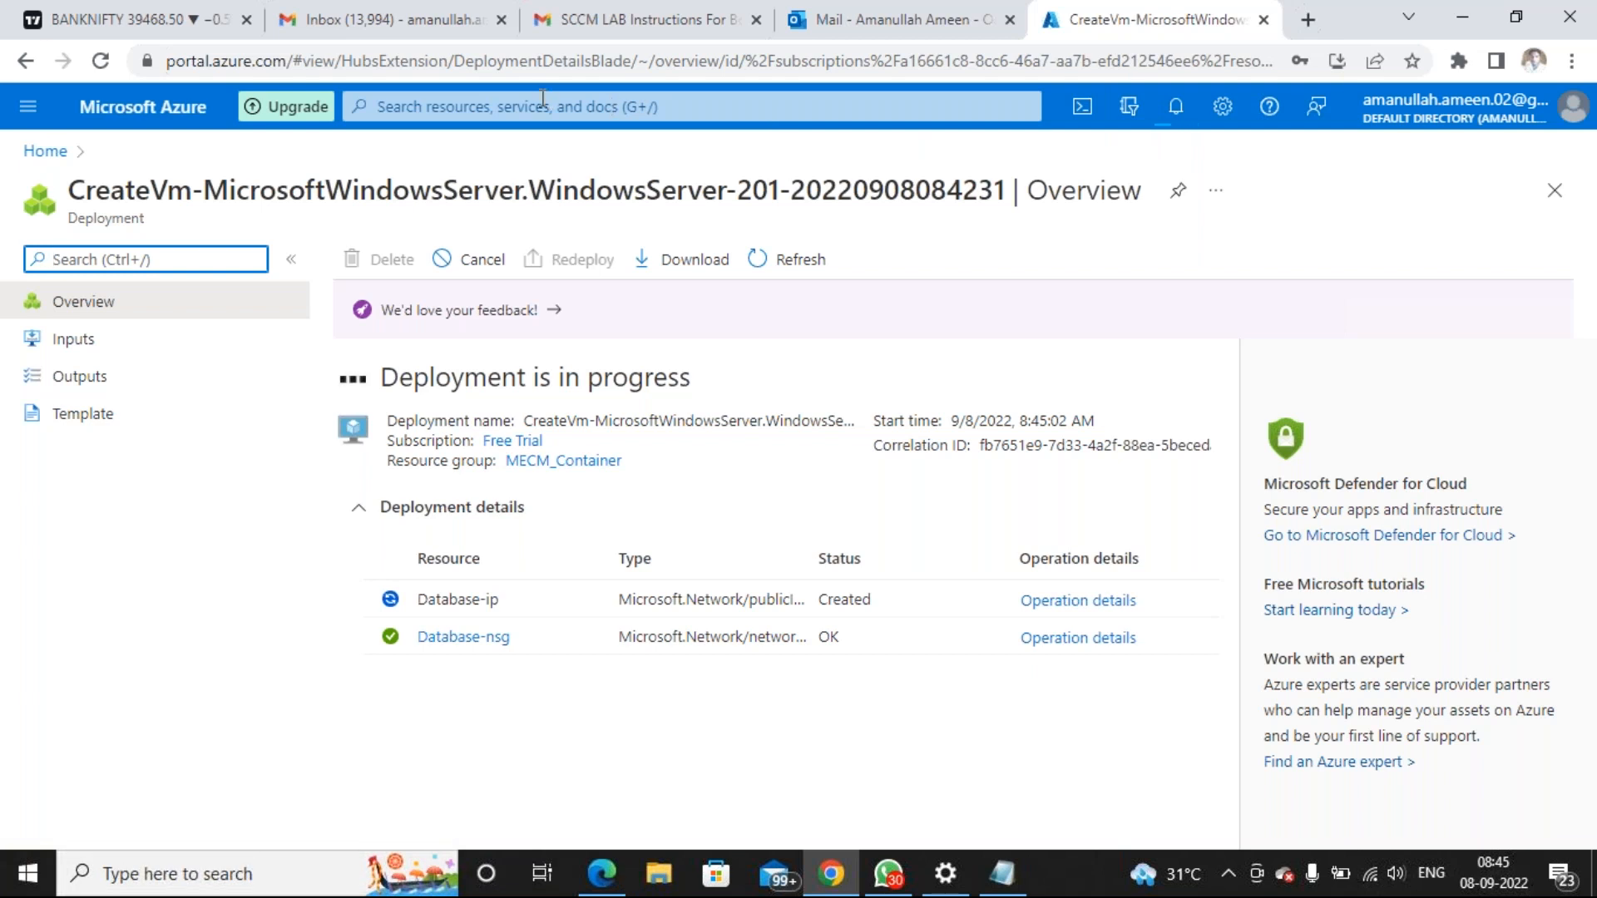
From the Virtual machines list, choose Create > Azure virtual machine
click(482, 114)
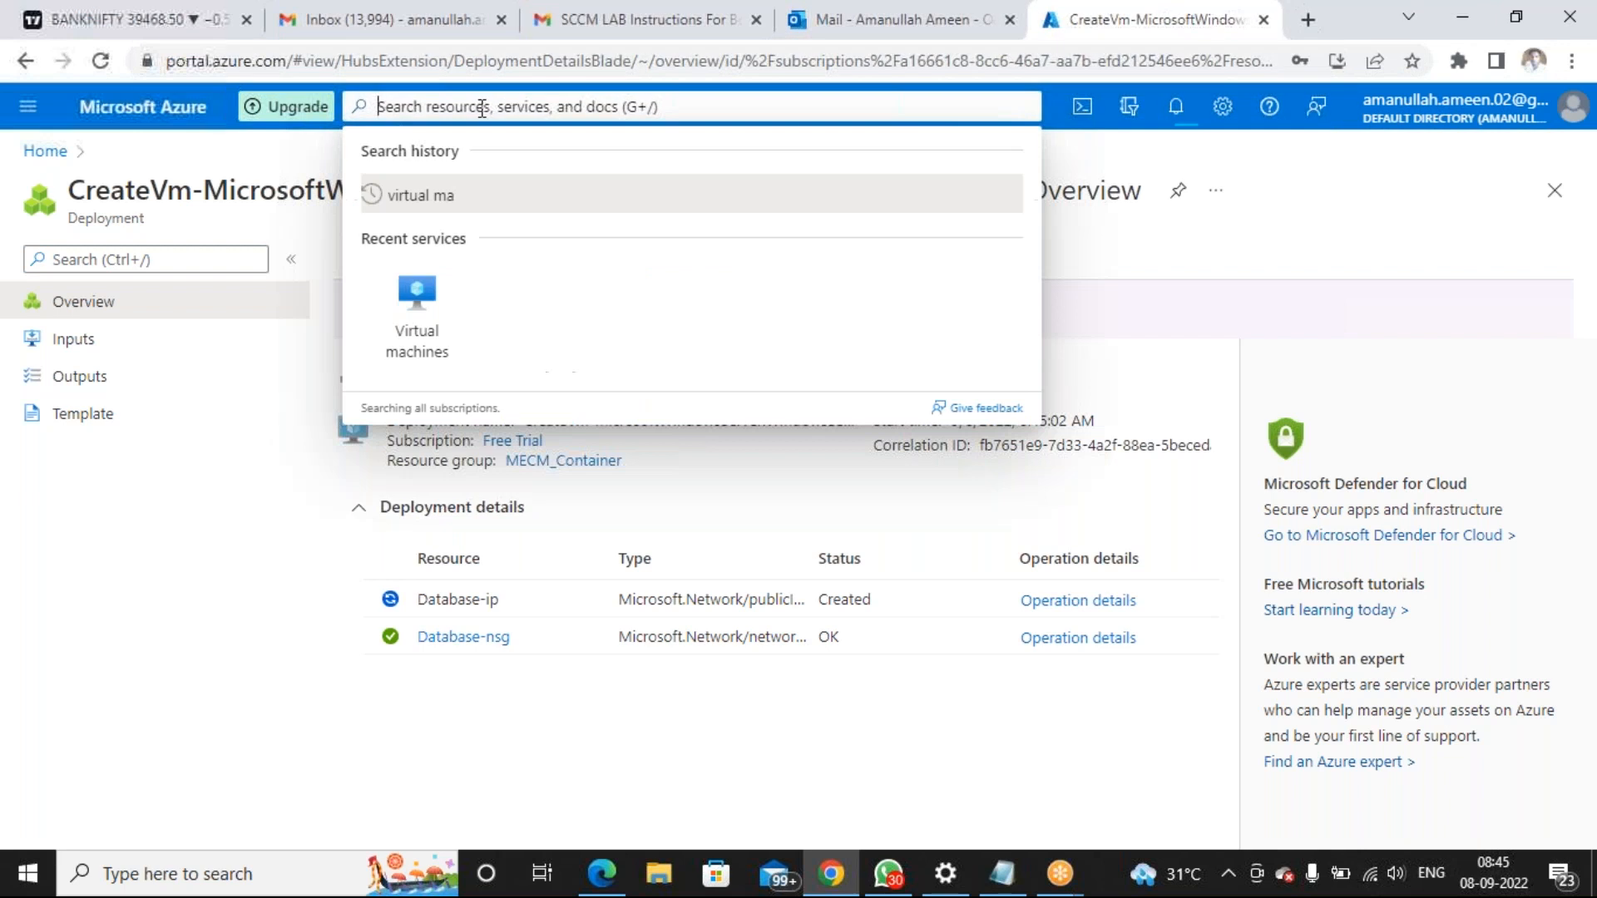
click(408, 303)
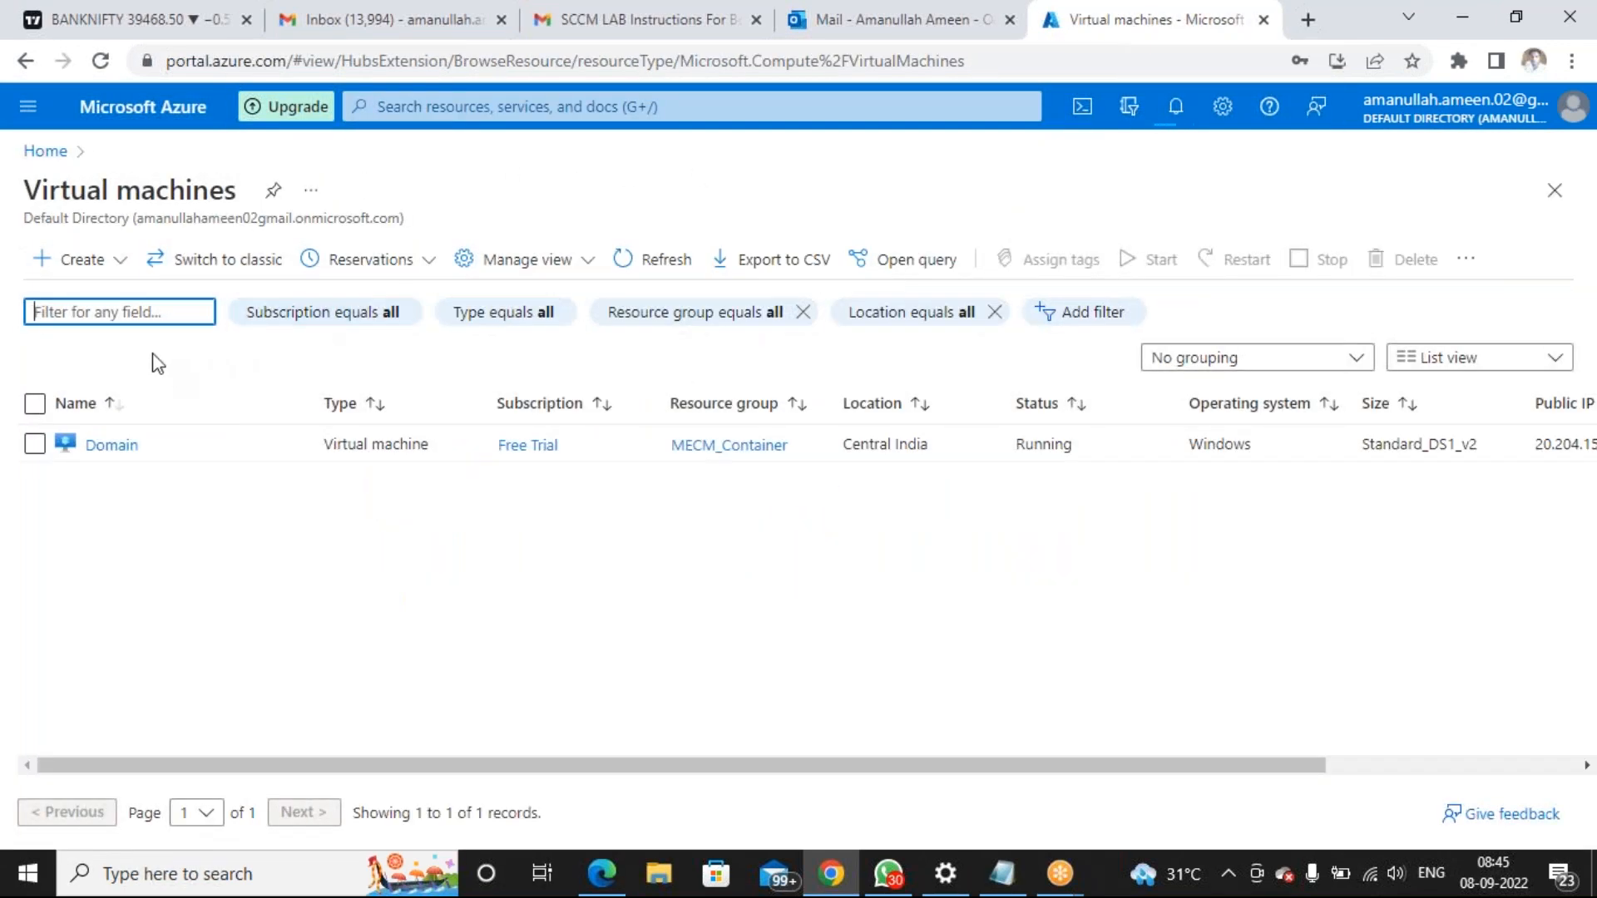
click(50, 264)
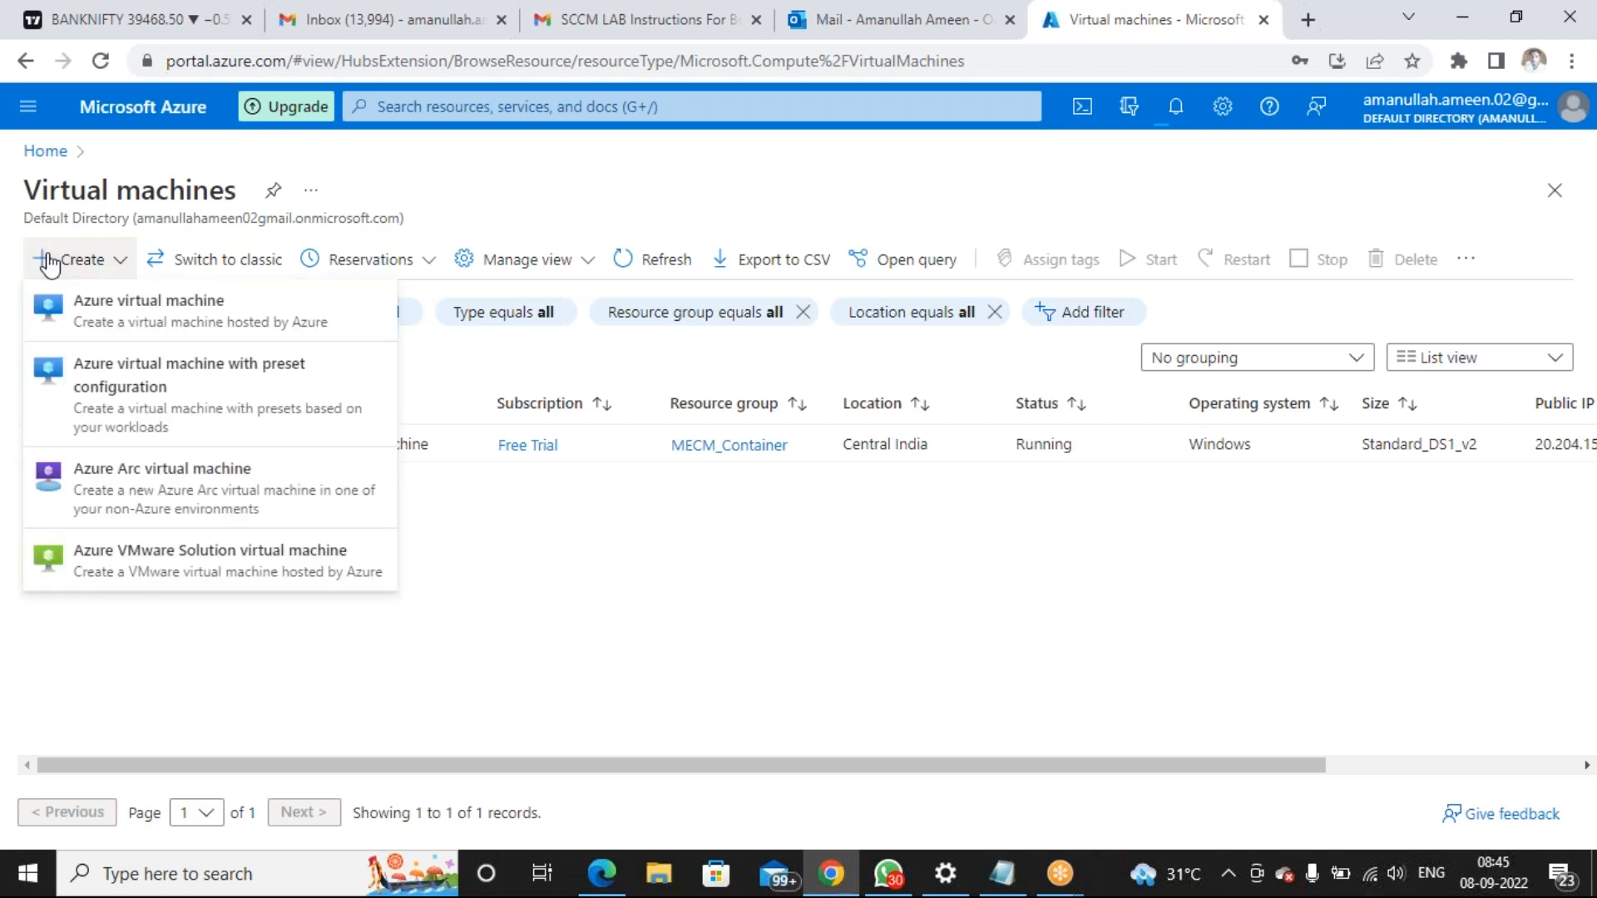
click(97, 310)
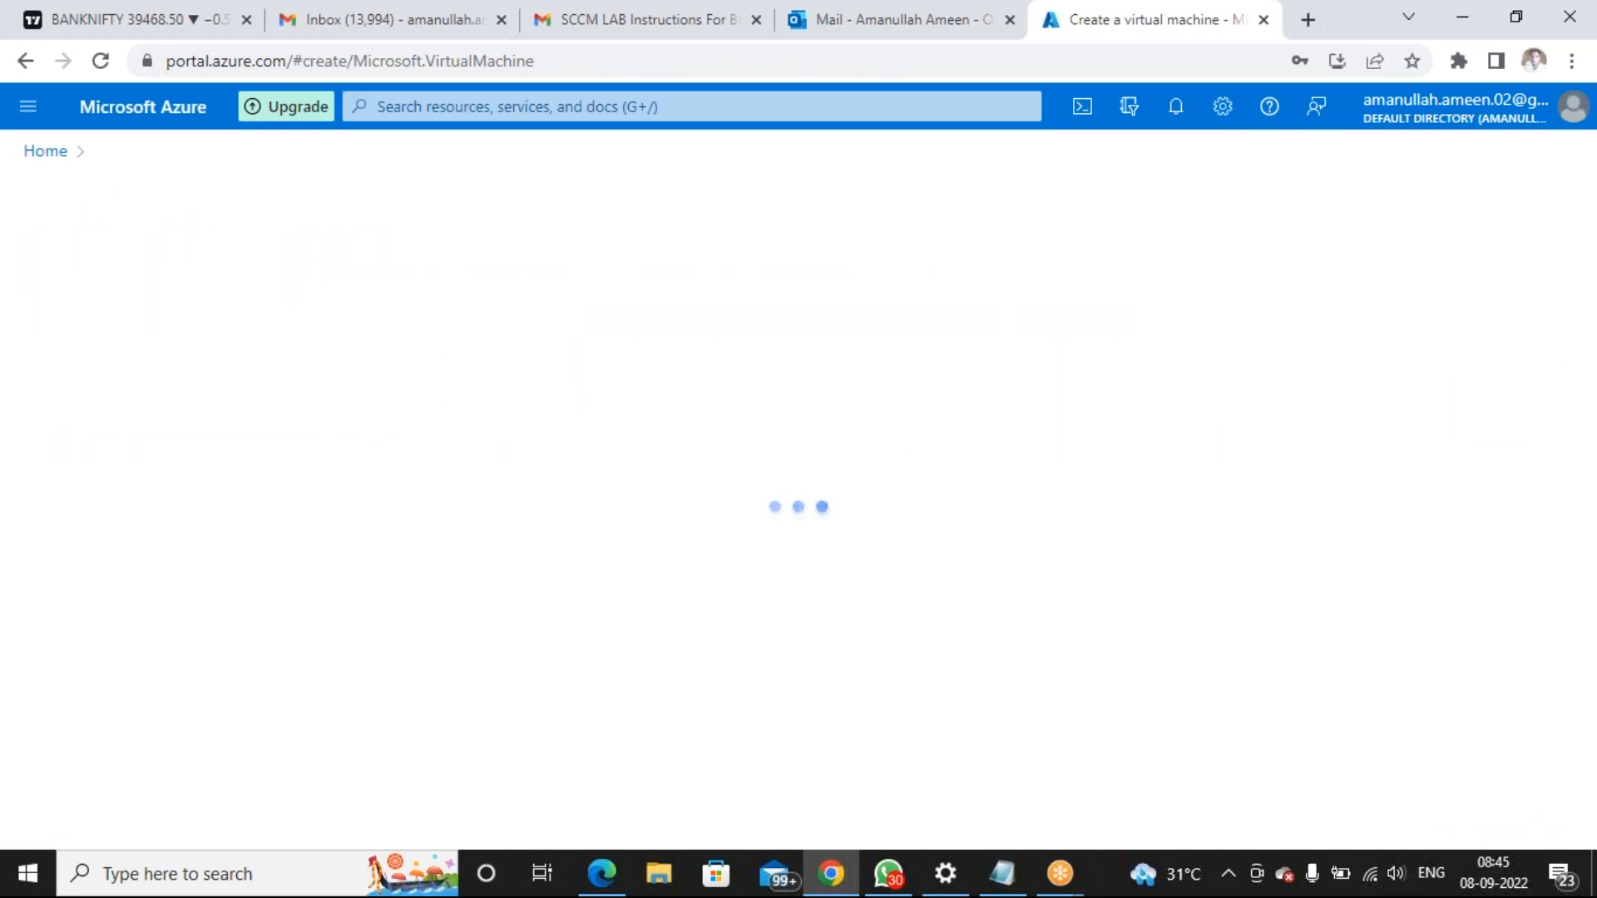
scroll(578, 383, down, 3)
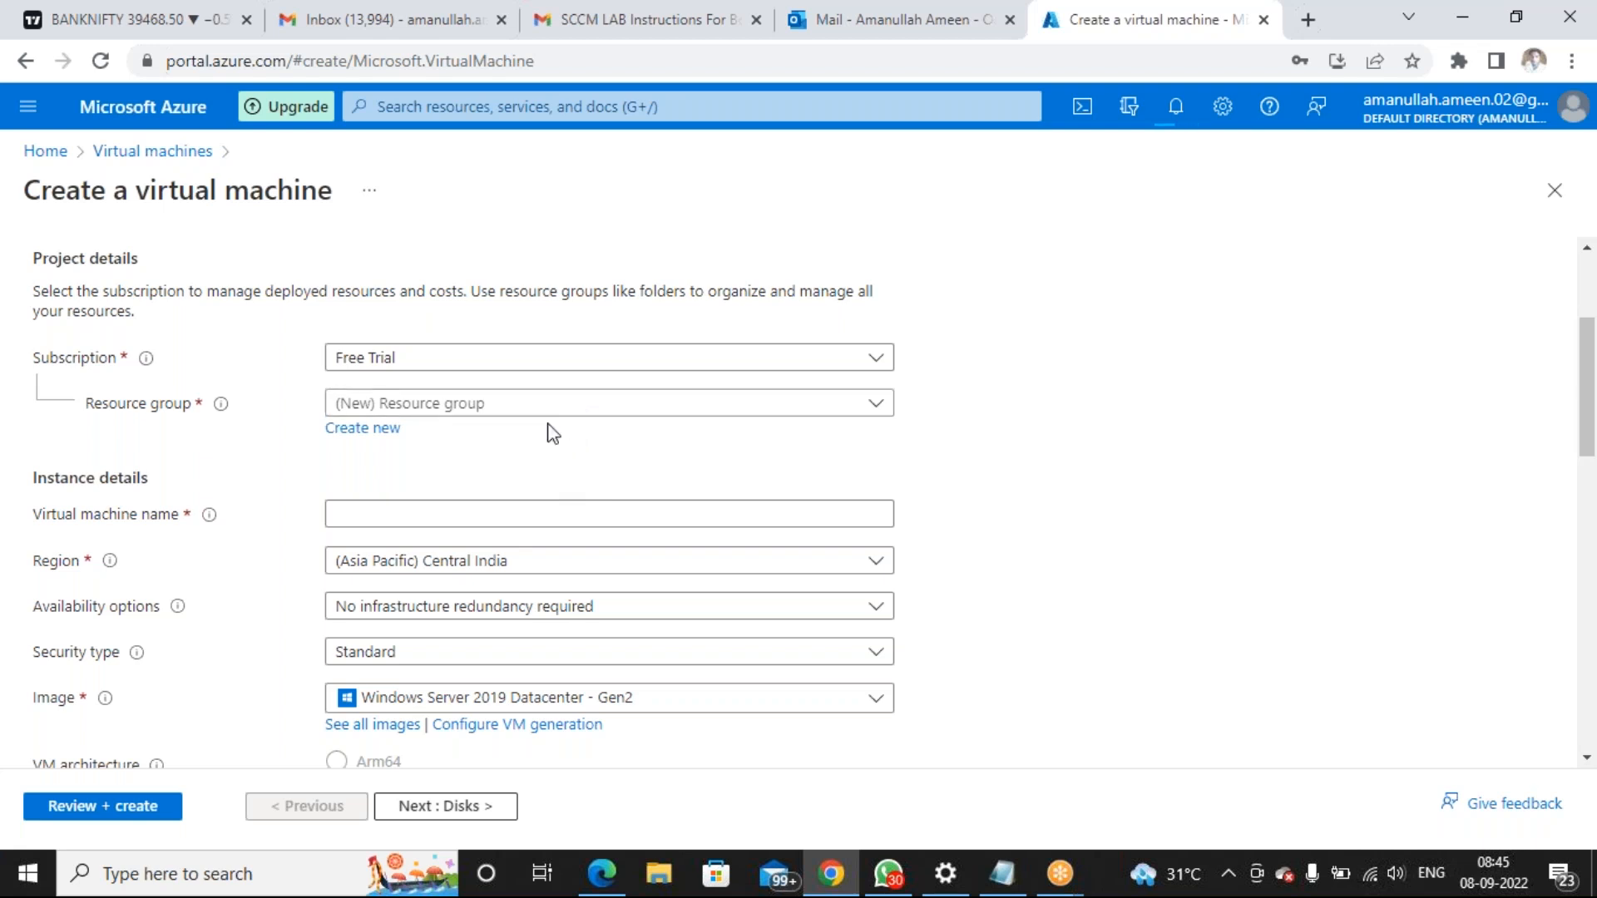
Put the VM in resource group MECM_Container and name it MECMPS
scroll(541, 435, down, 1)
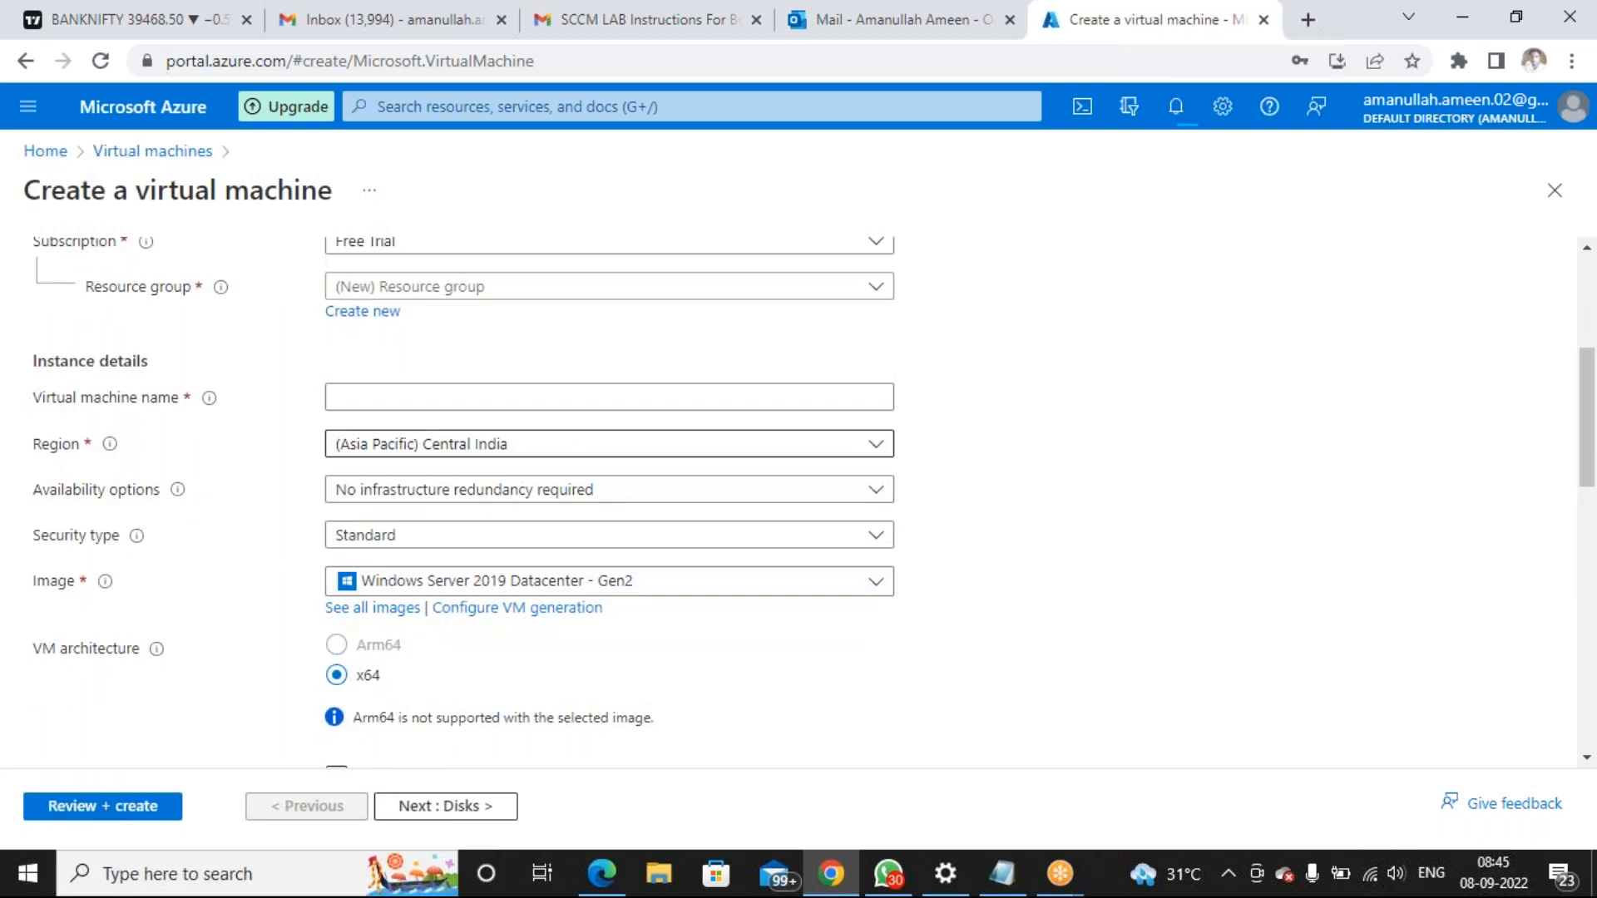
click(576, 293)
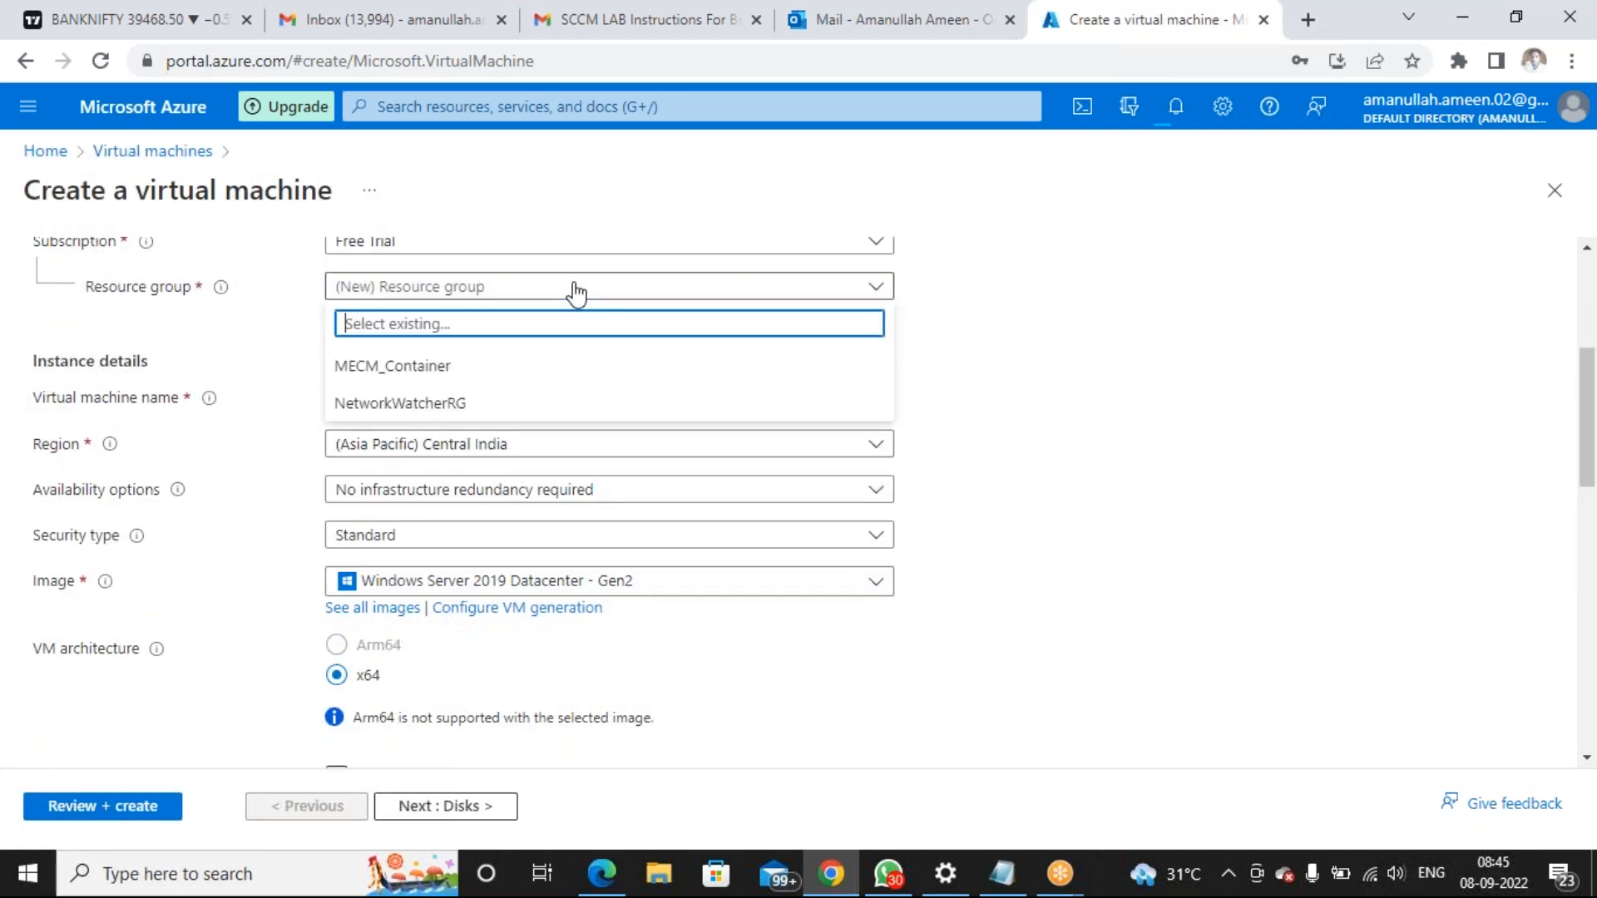
click(549, 366)
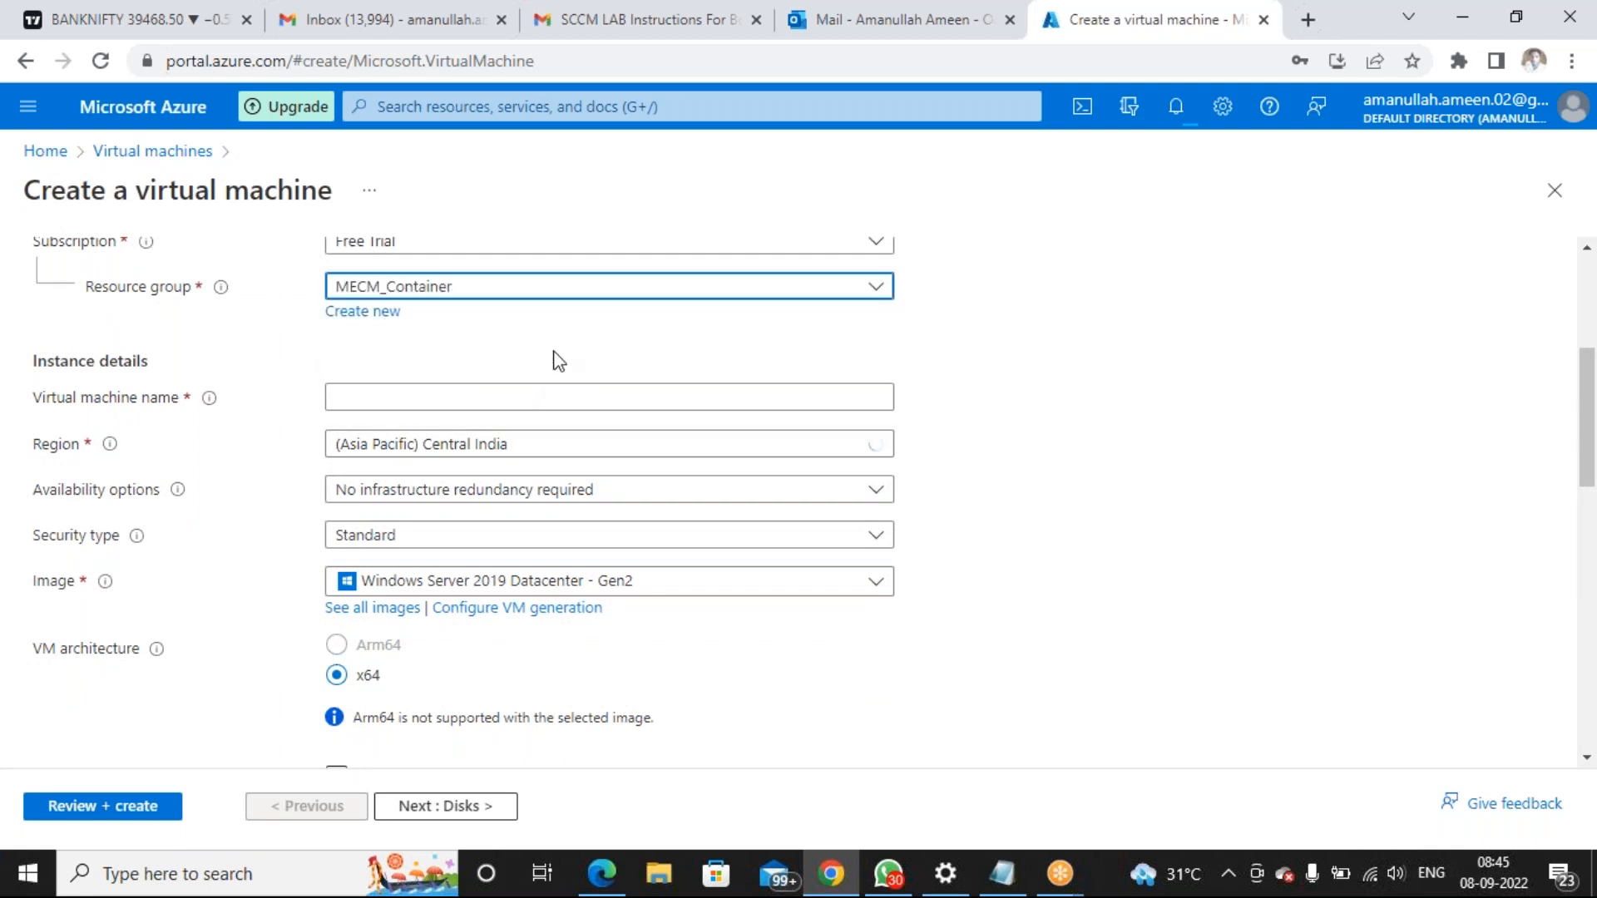
scroll(552, 356, up, 3)
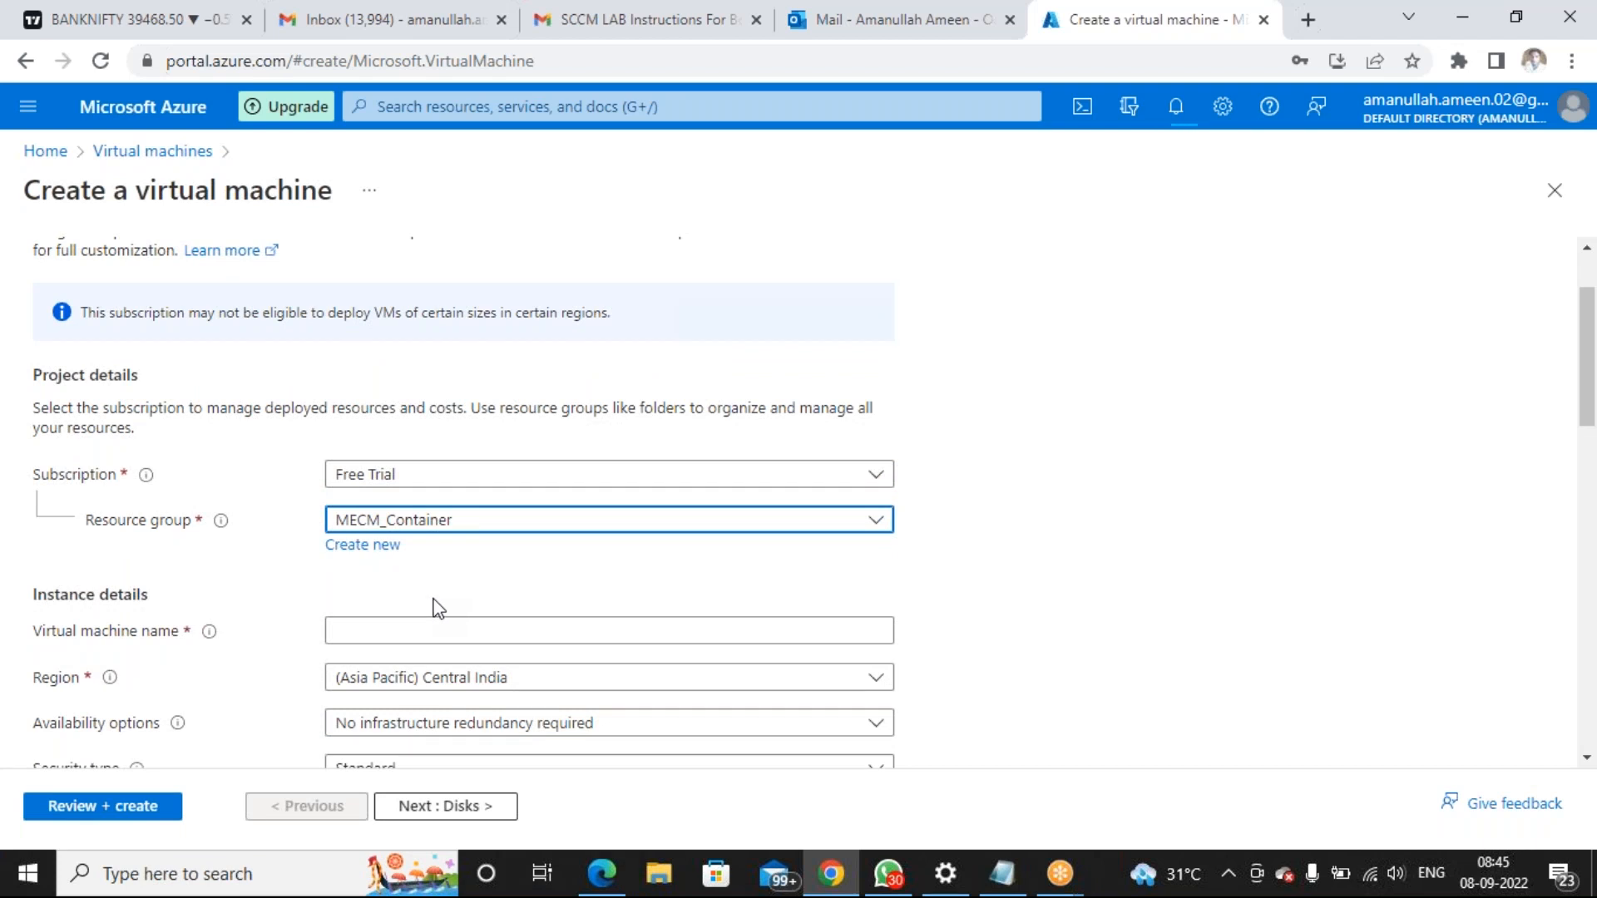
scroll(439, 609, down, 2)
click(509, 512)
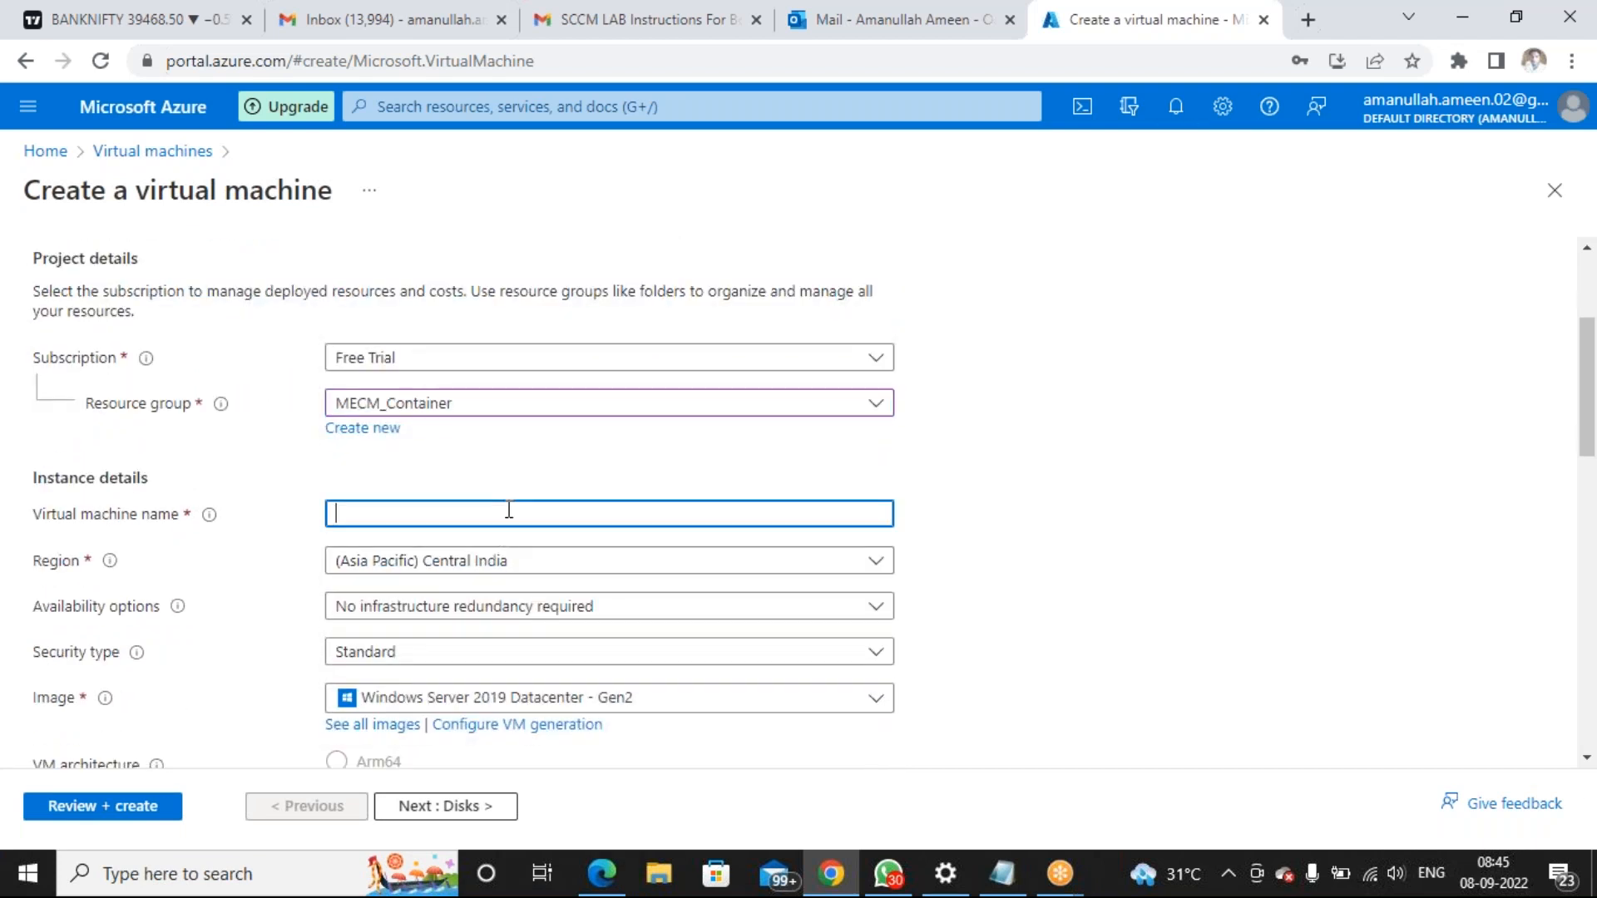
text(MECMPS)
Select the Windows Server 2019 Datacenter - Gen2 image
scroll(571, 635, down, 1)
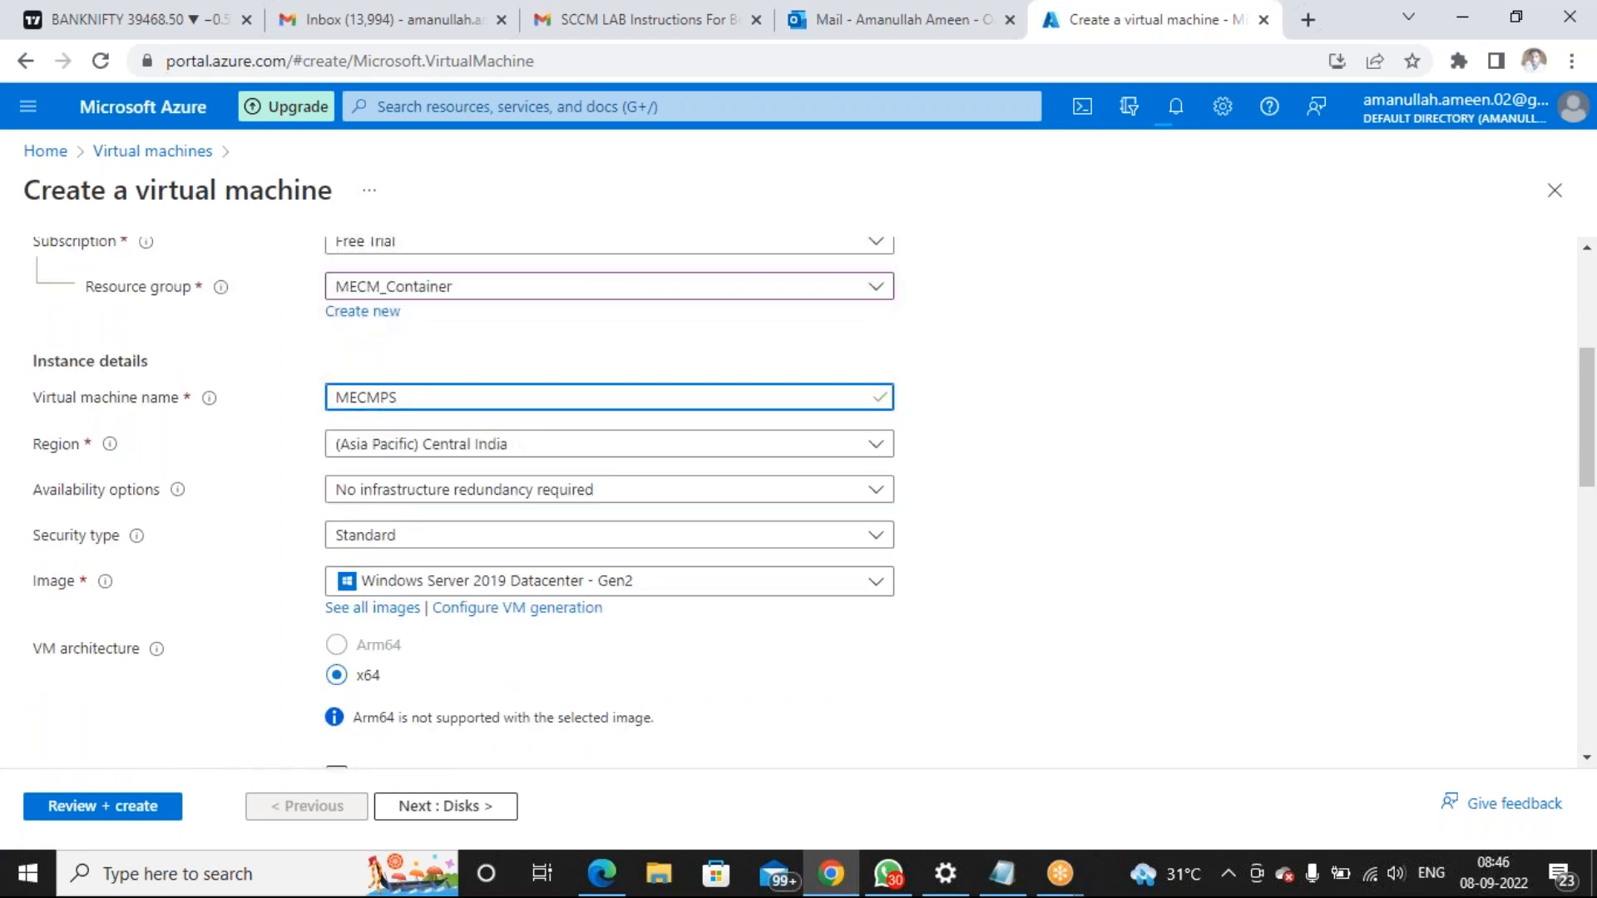
click(715, 596)
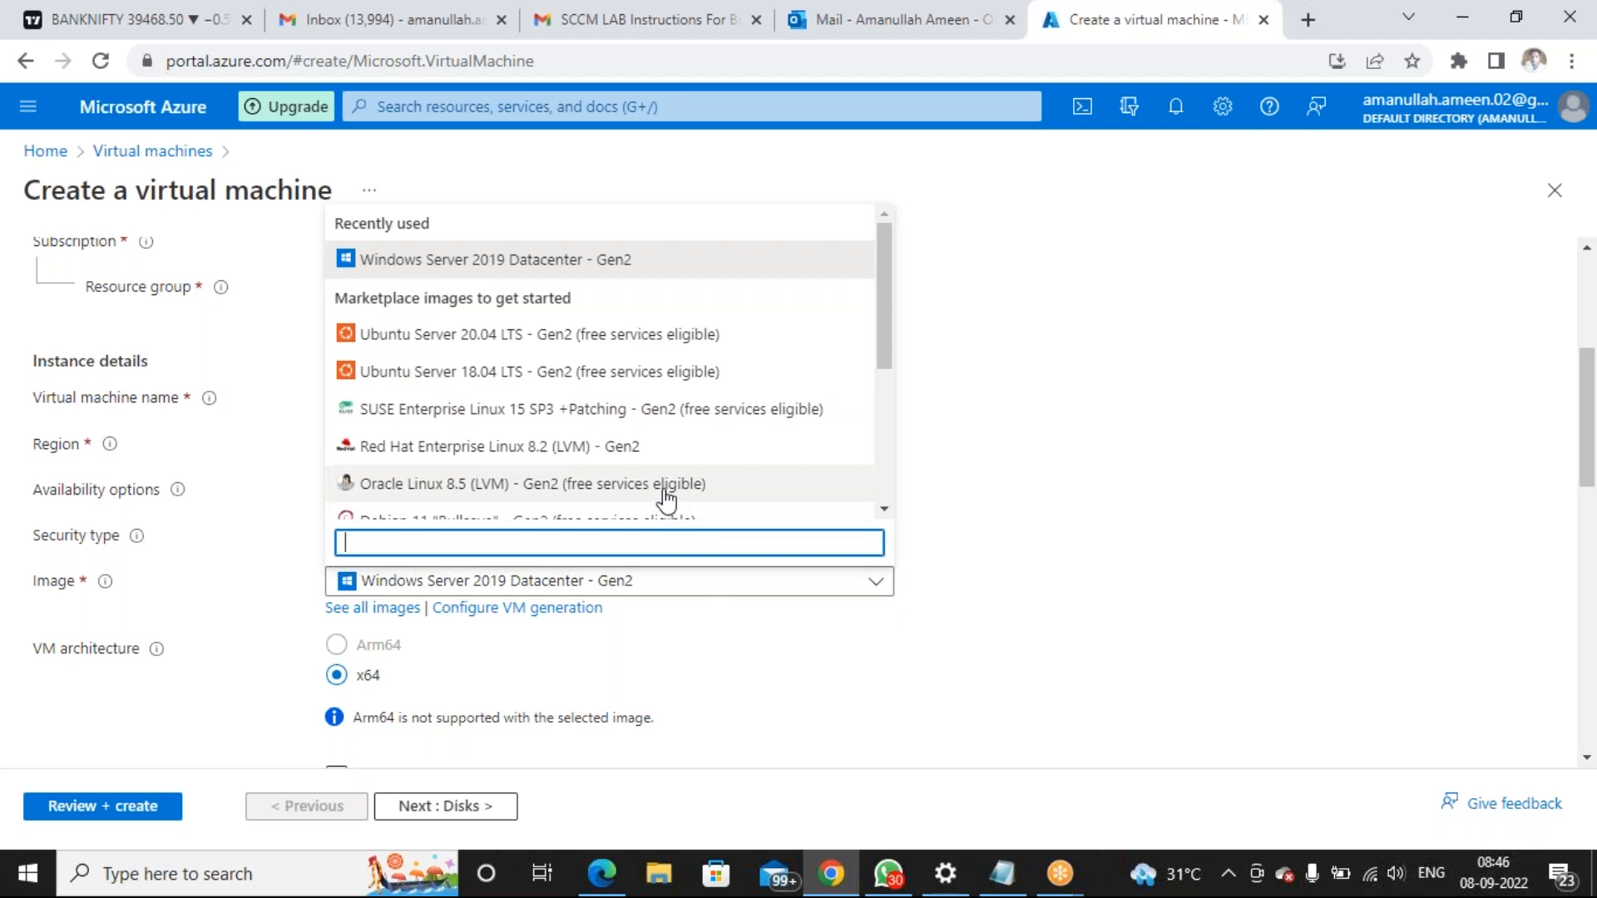
scroll(659, 499, down, 3)
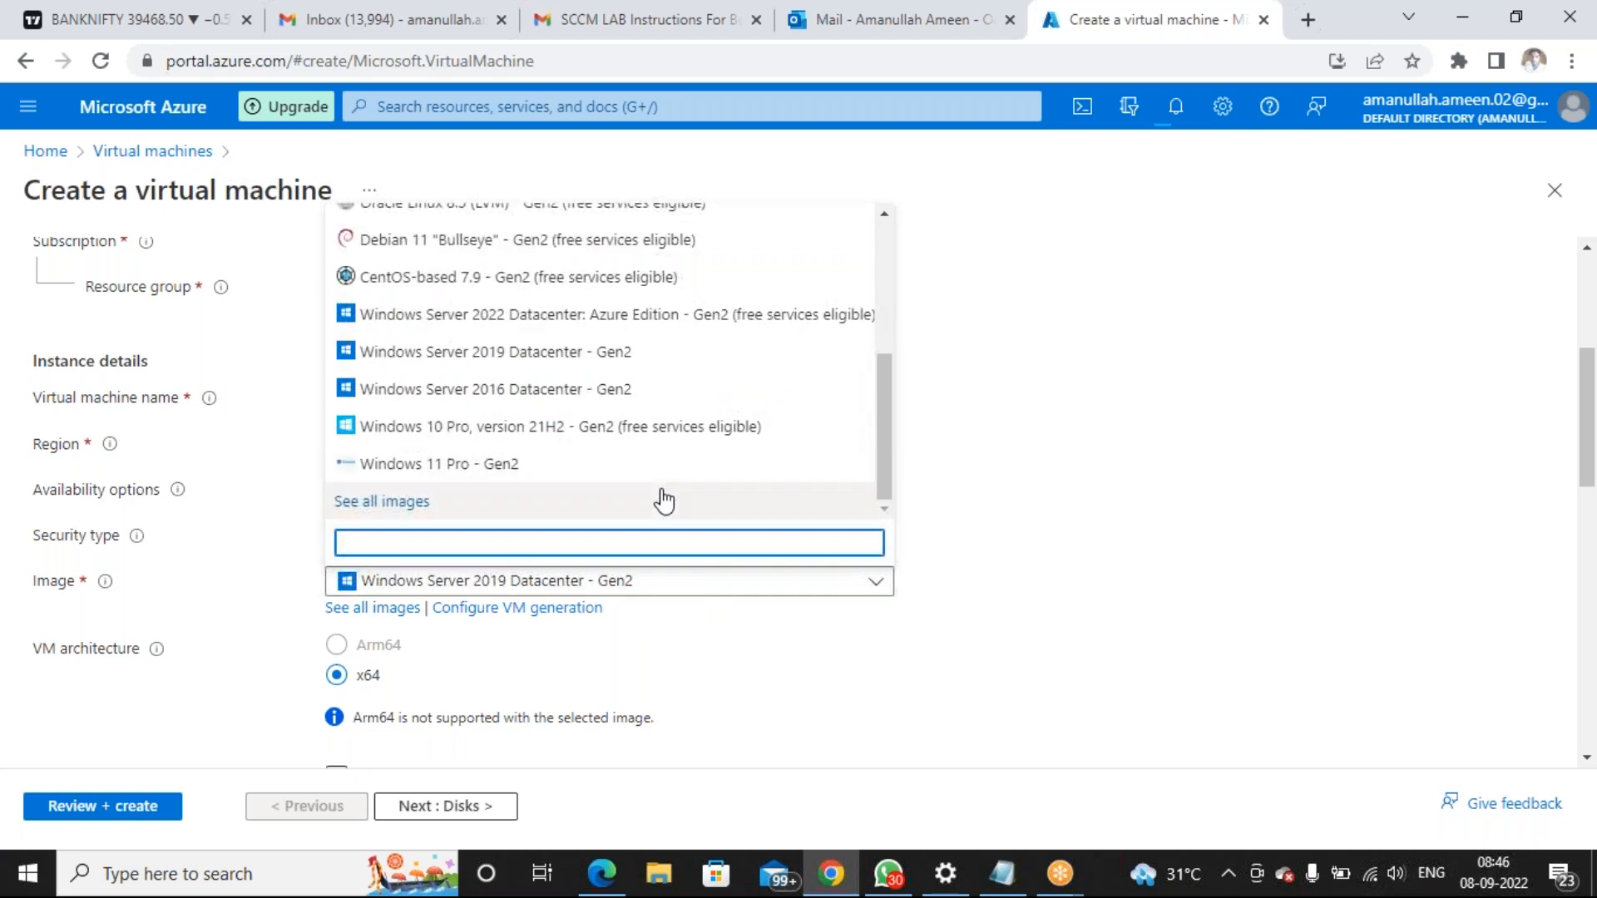
click(588, 363)
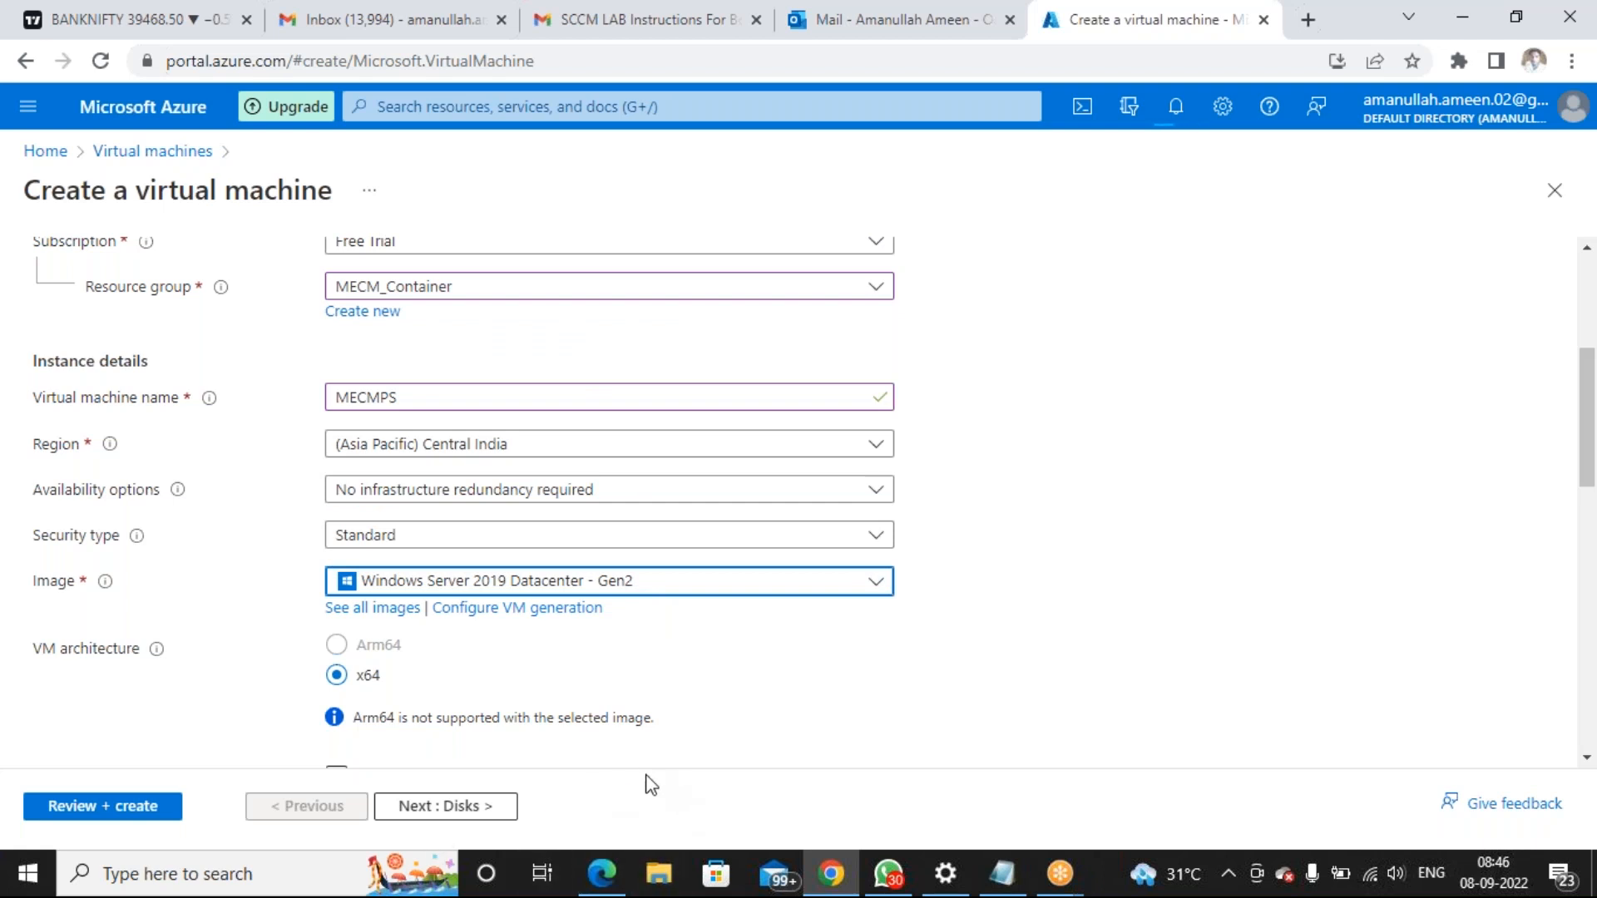
scroll(645, 760, down, 2)
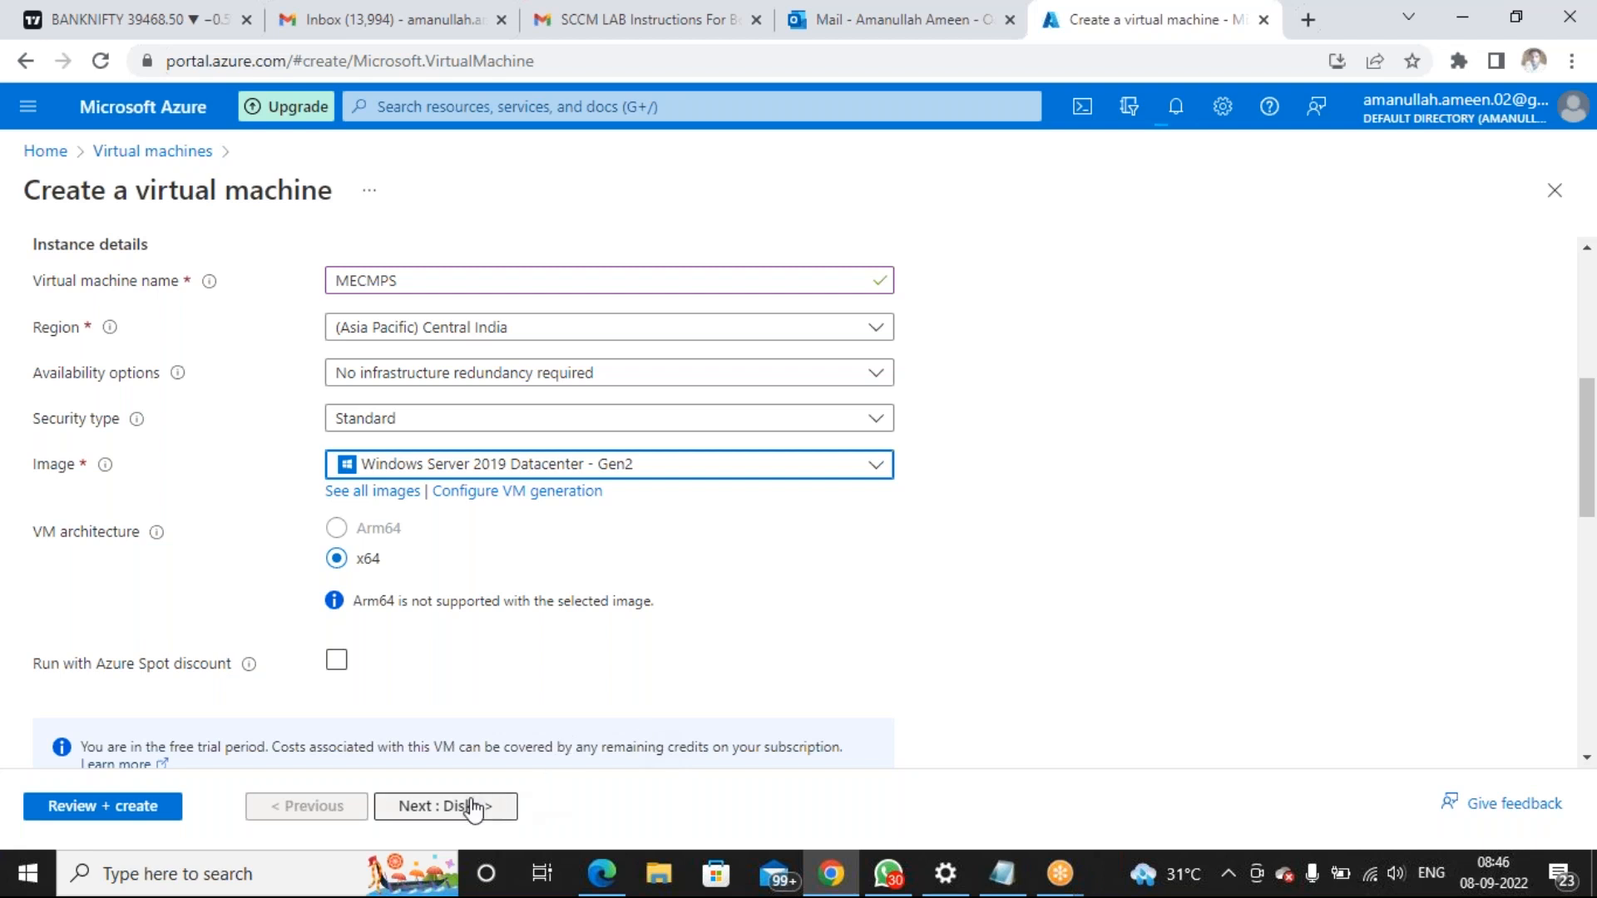
Copy the user ID from the notes into the administrator Username field
scroll(455, 738, down, 6)
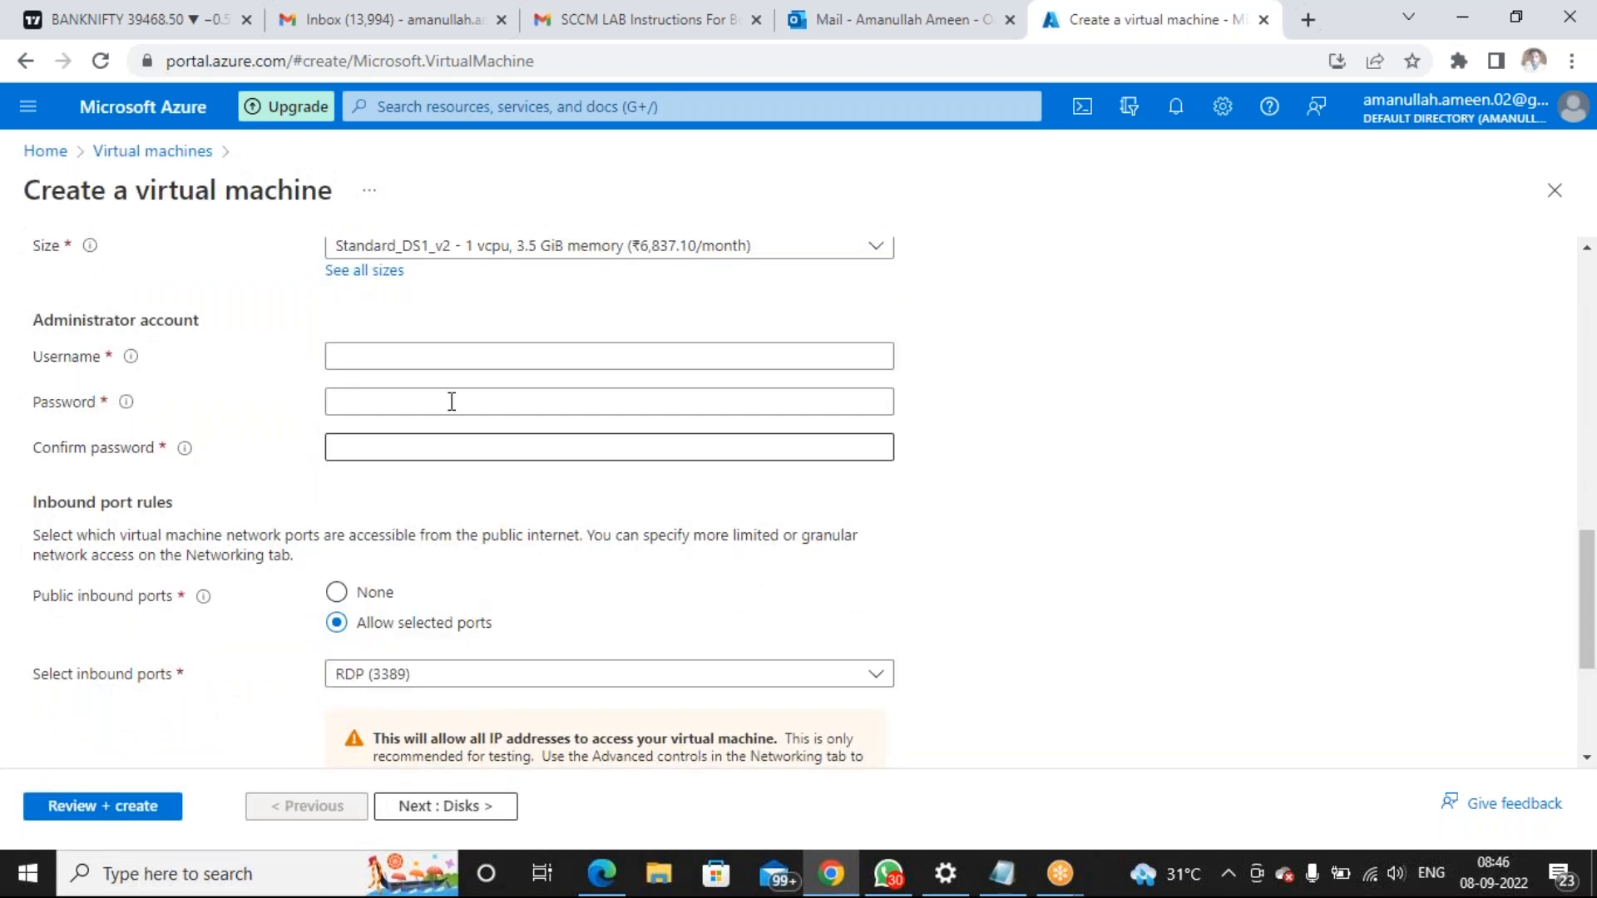
scroll(491, 383, up, 3)
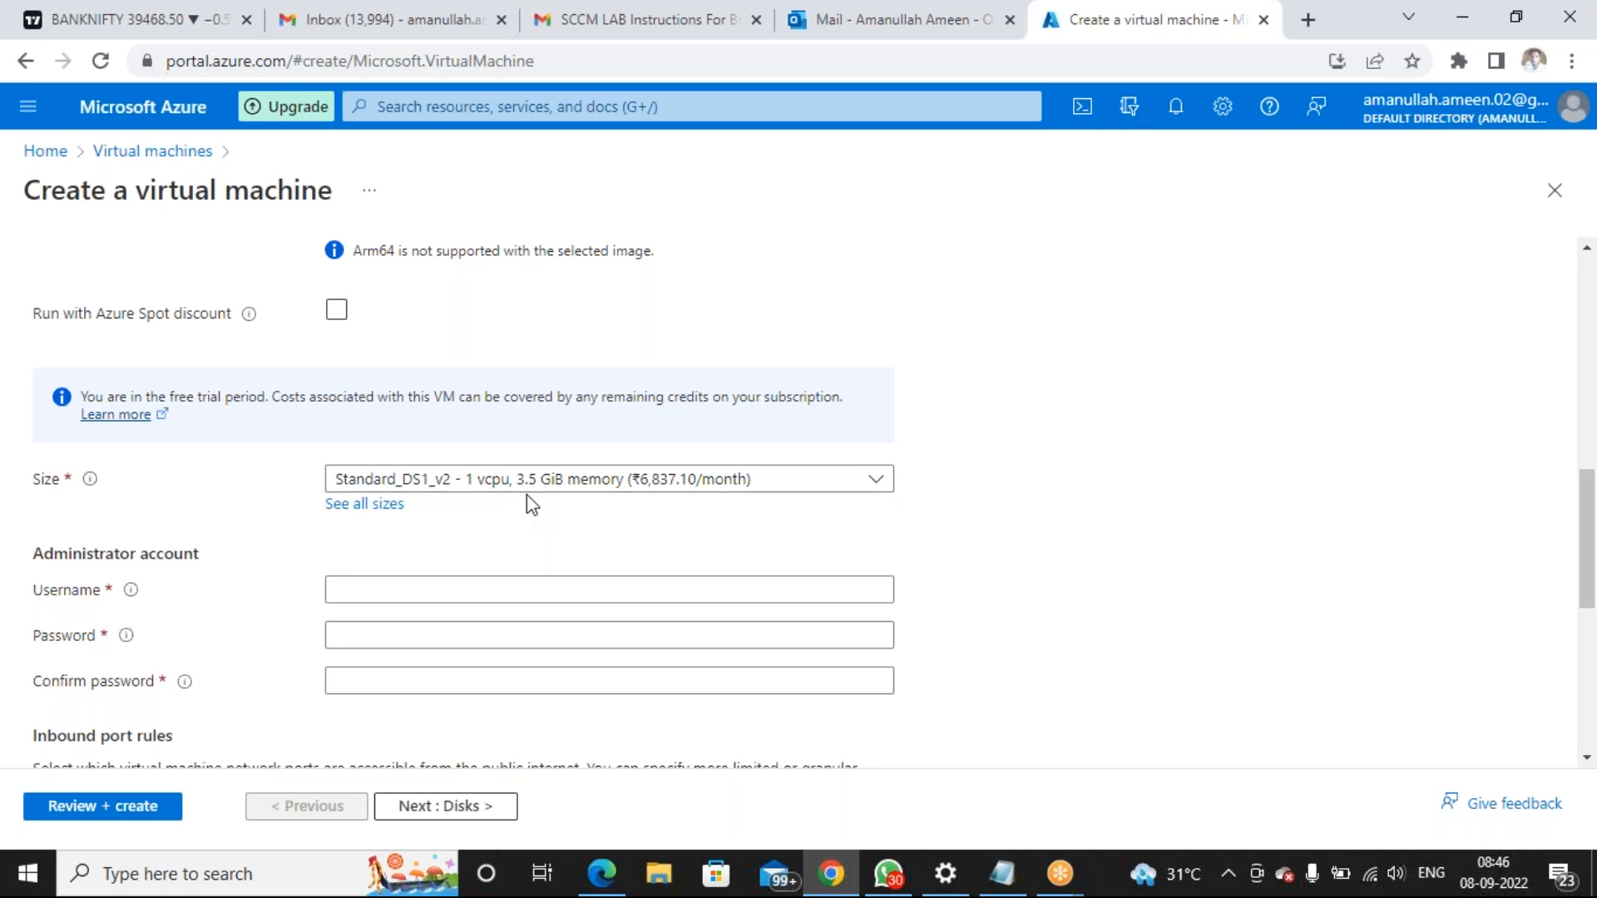
click(509, 590)
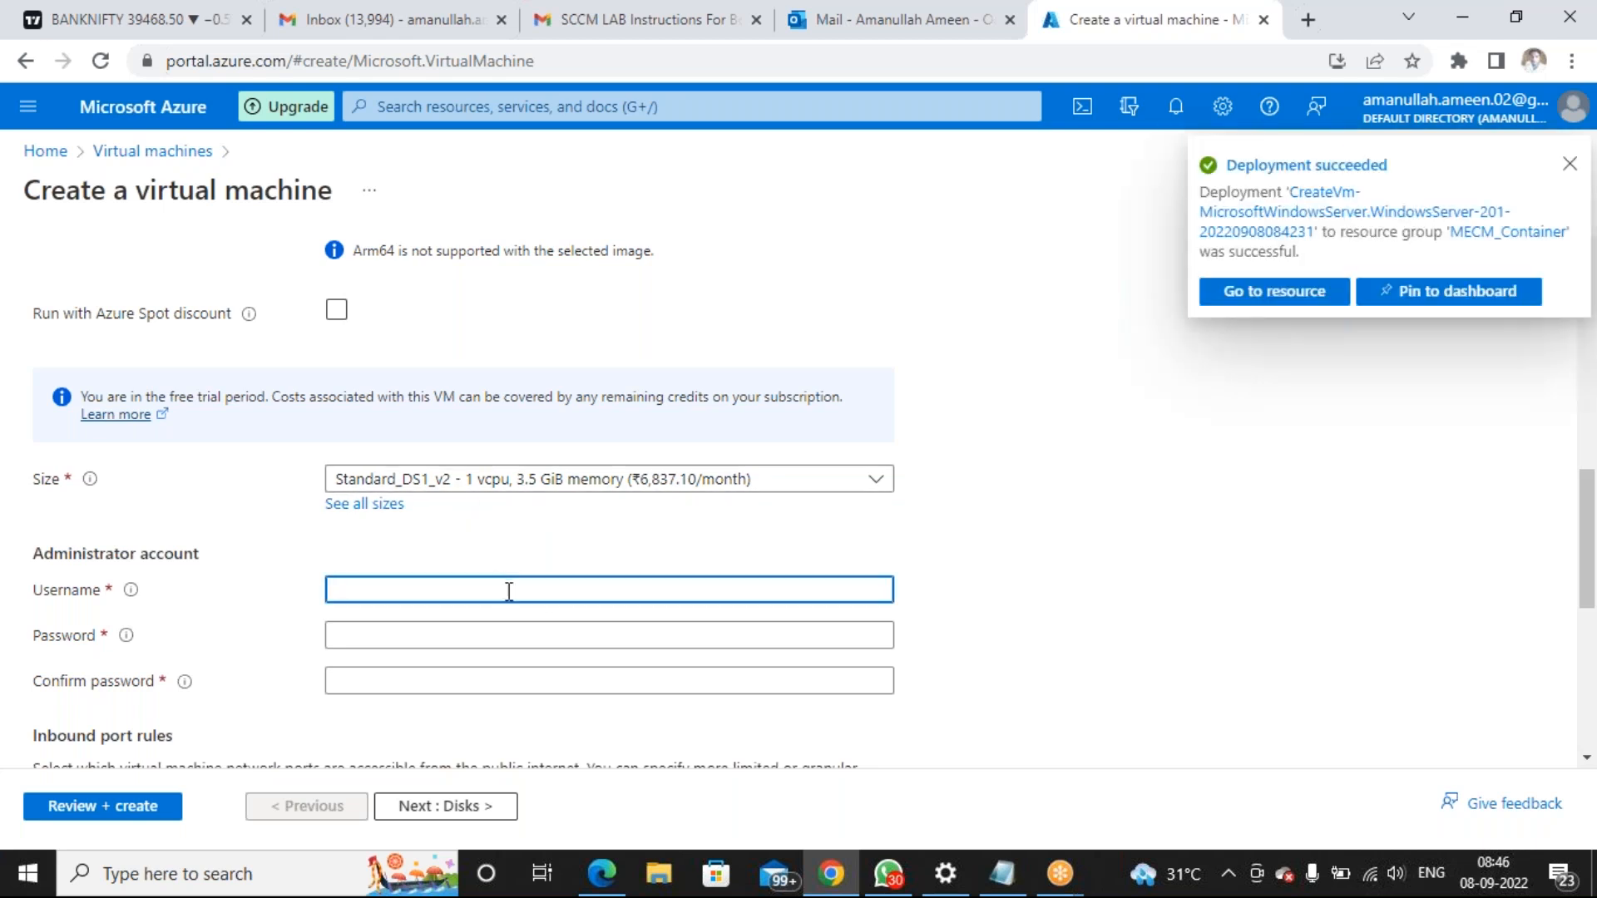
click(998, 873)
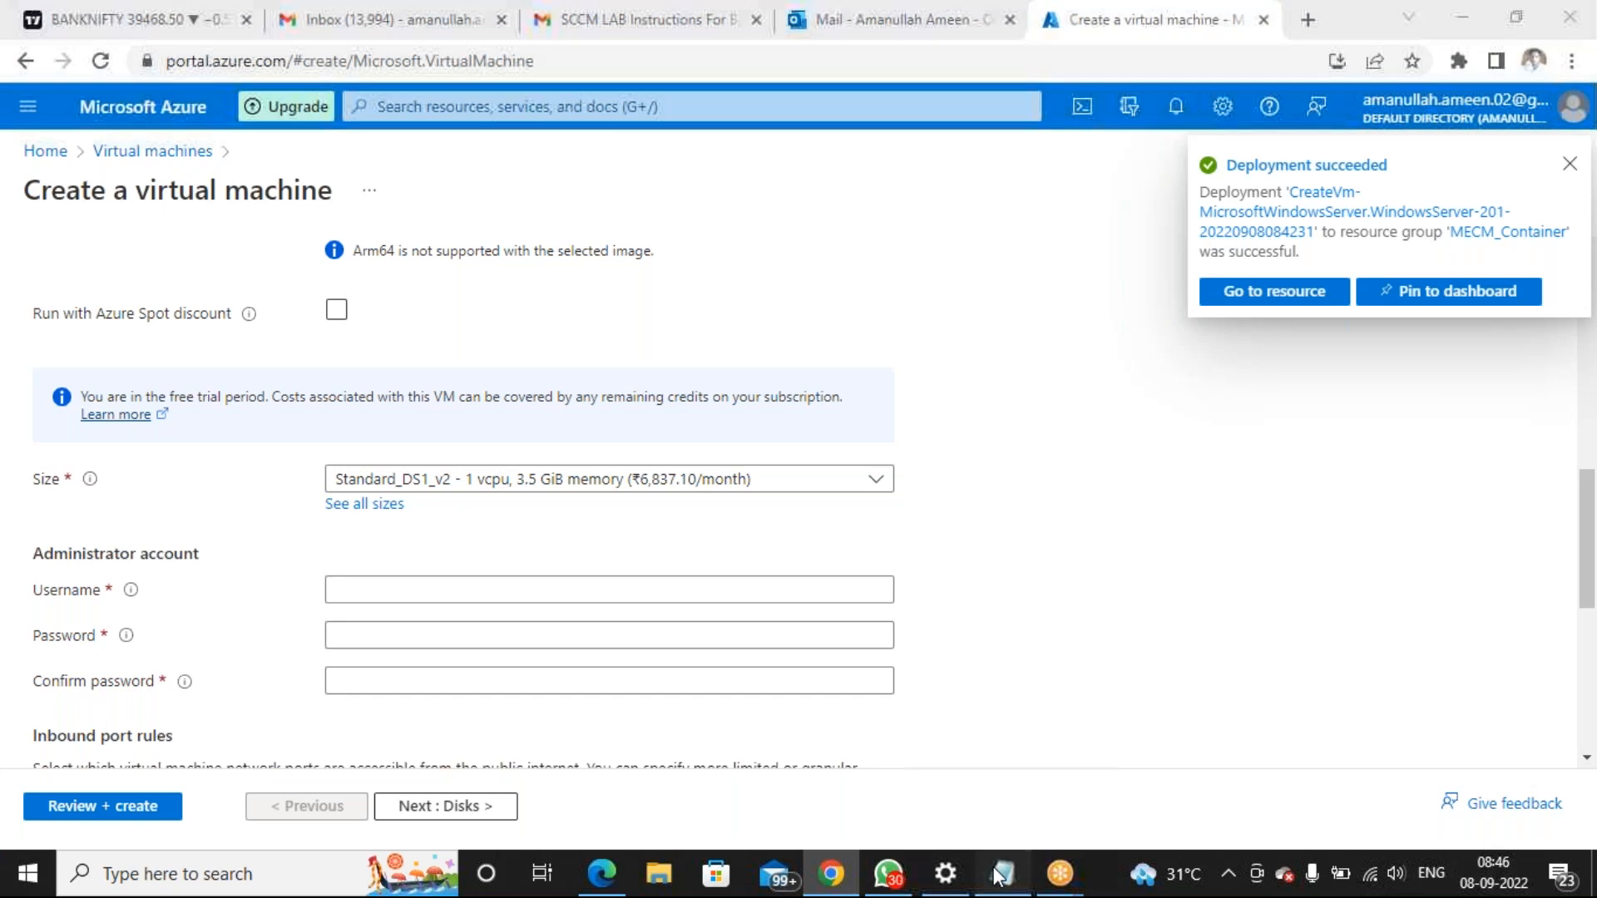
click(1135, 463)
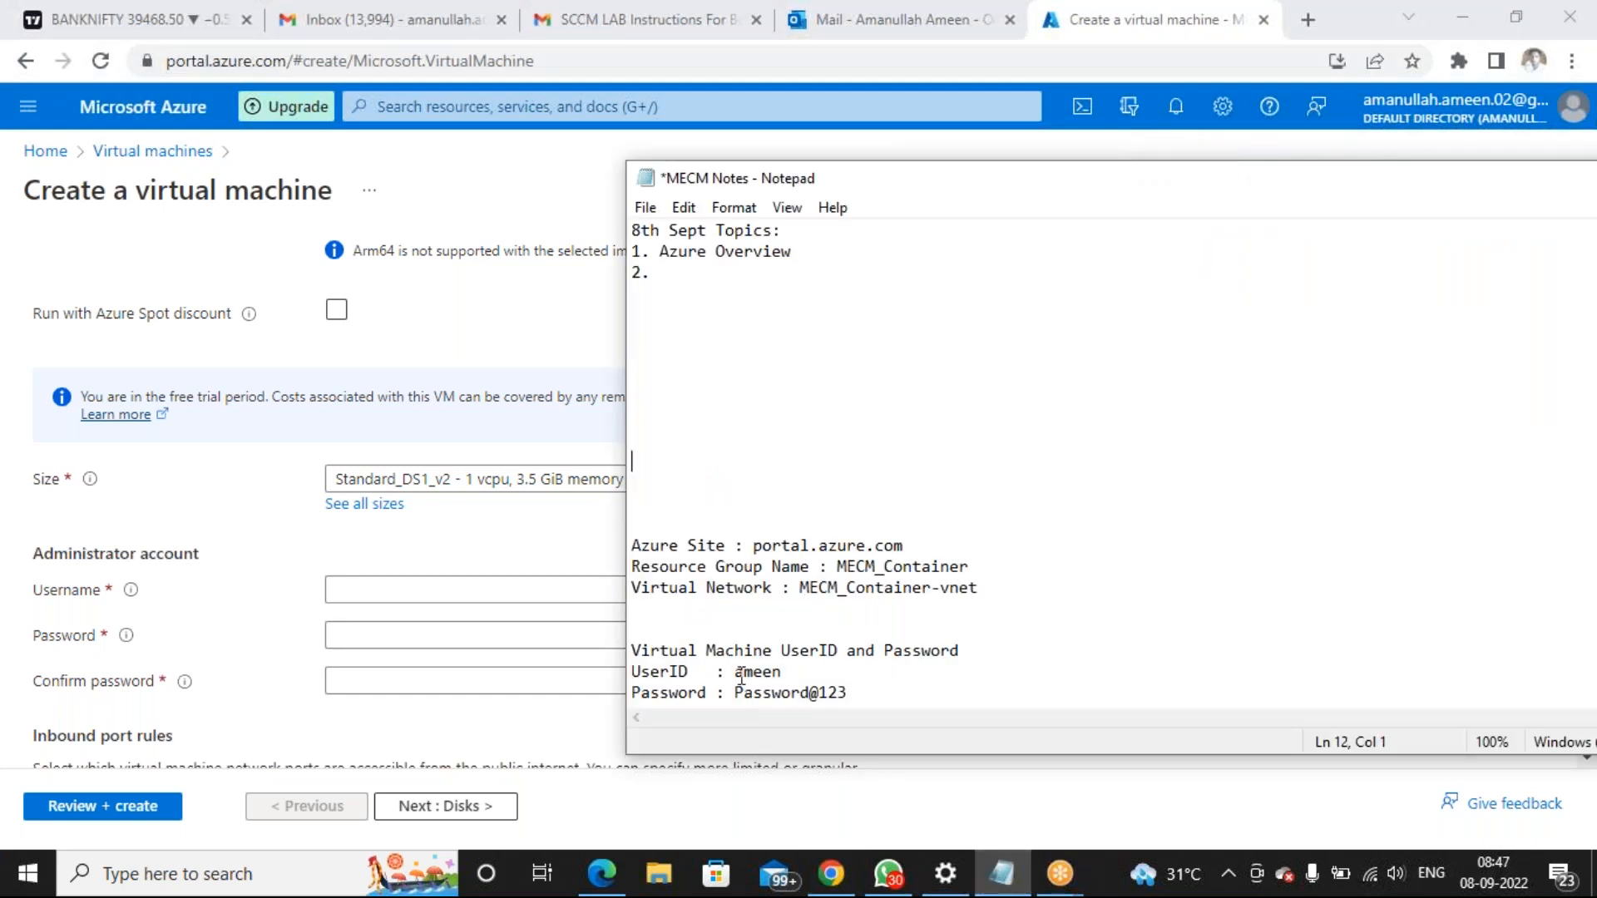
drag(736, 673, 783, 674)
key(ctrl+c)
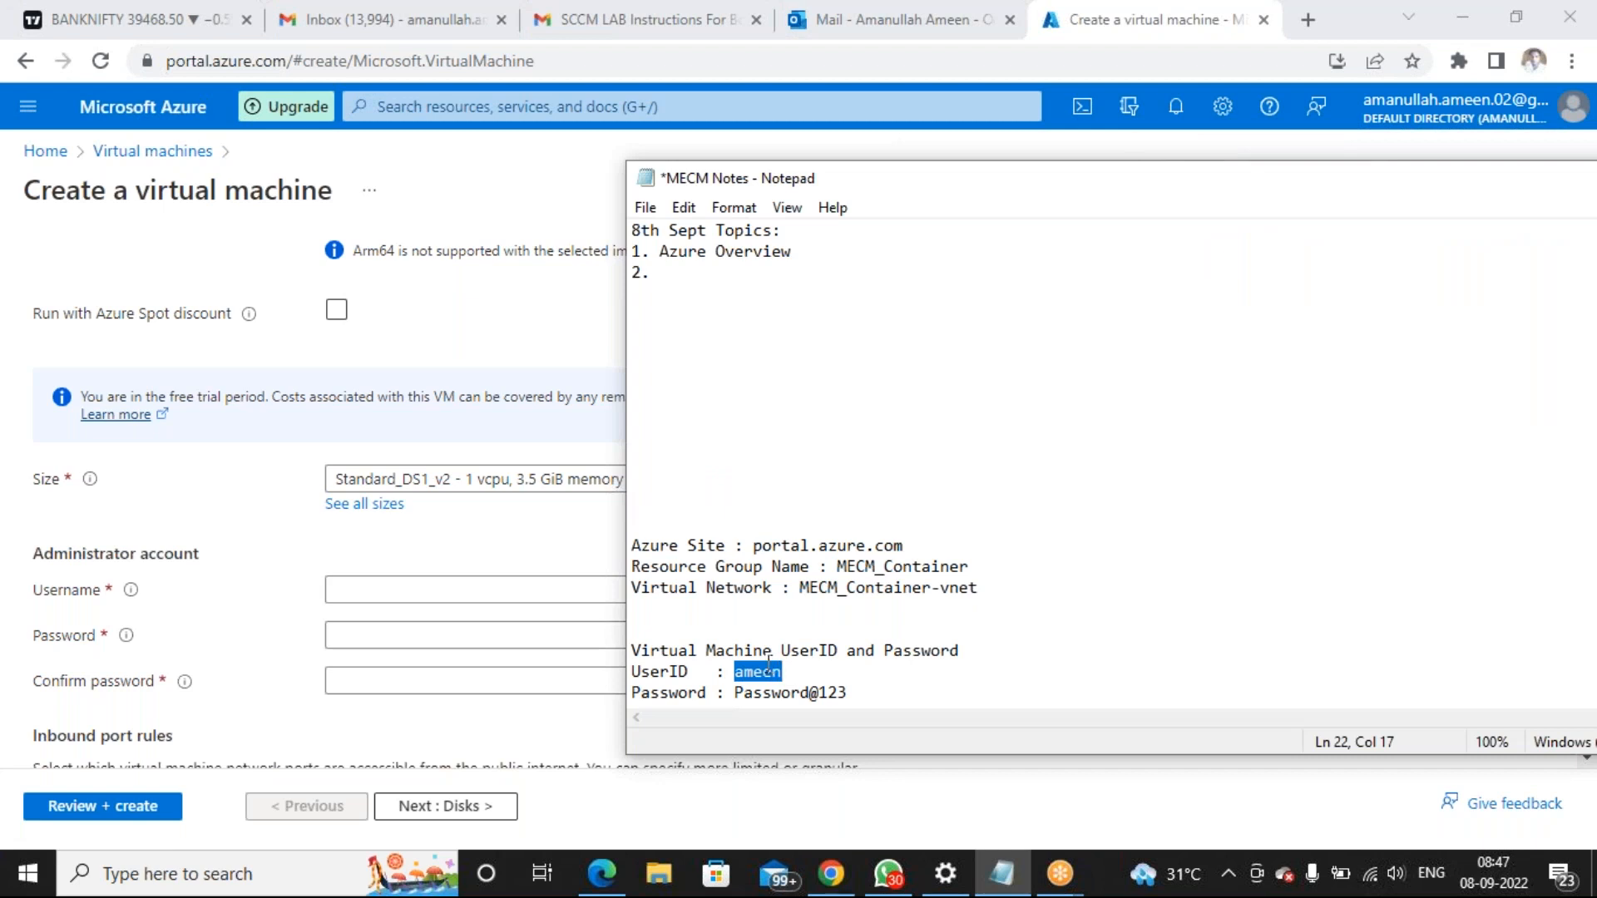
click(477, 571)
click(489, 586)
key(ctrl+v)
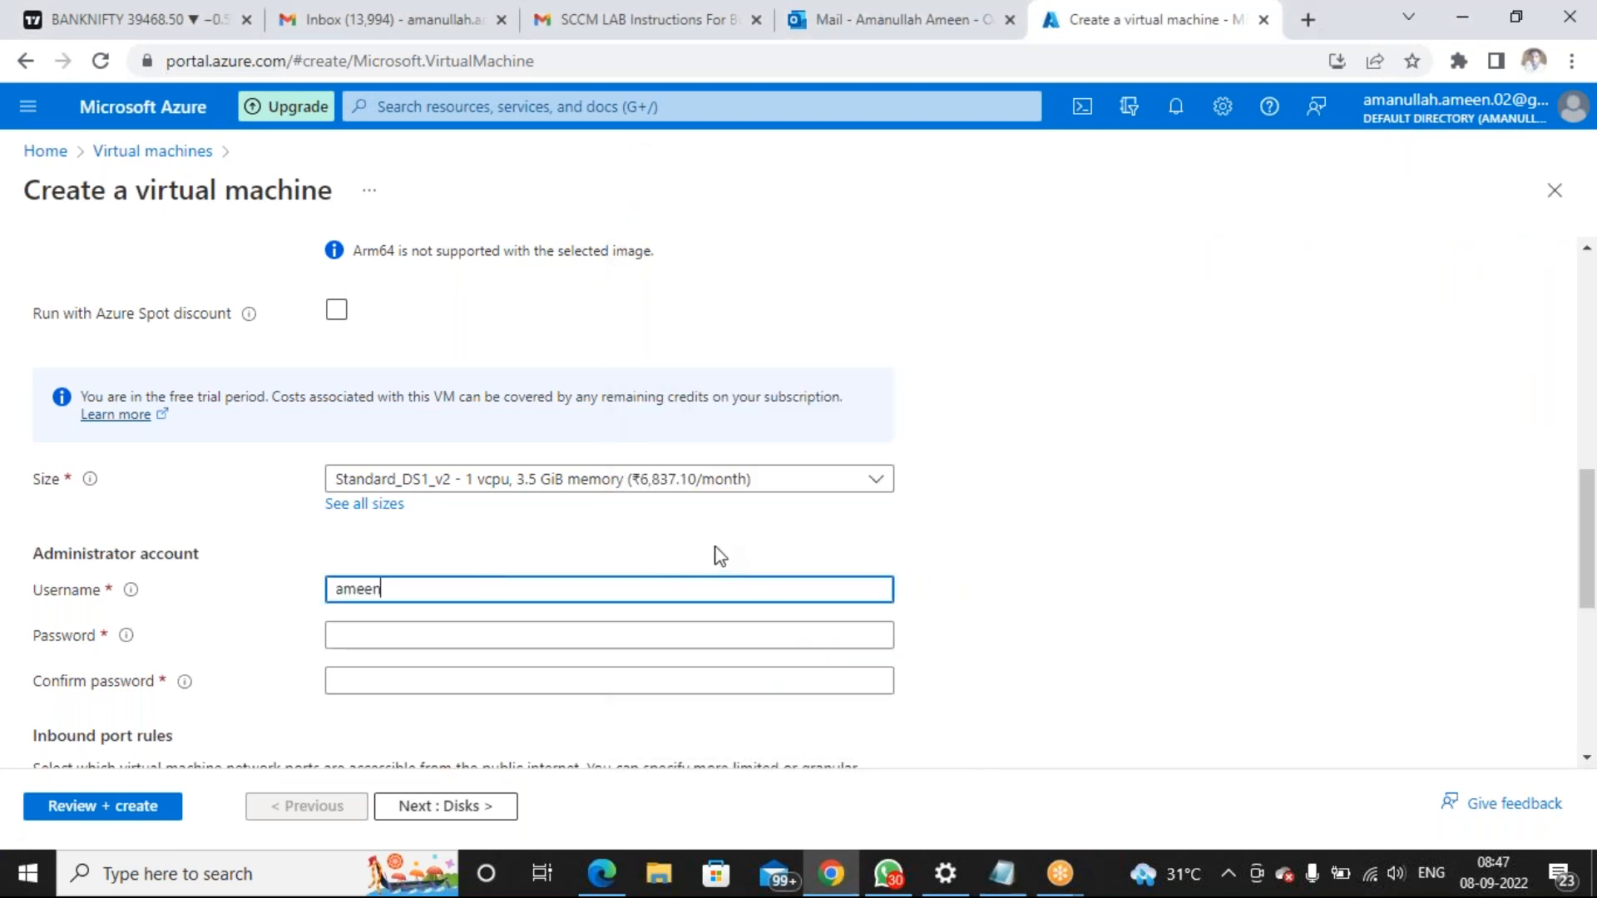
Paste the saved password into Password and Confirm password, then continue to Disks
click(1004, 873)
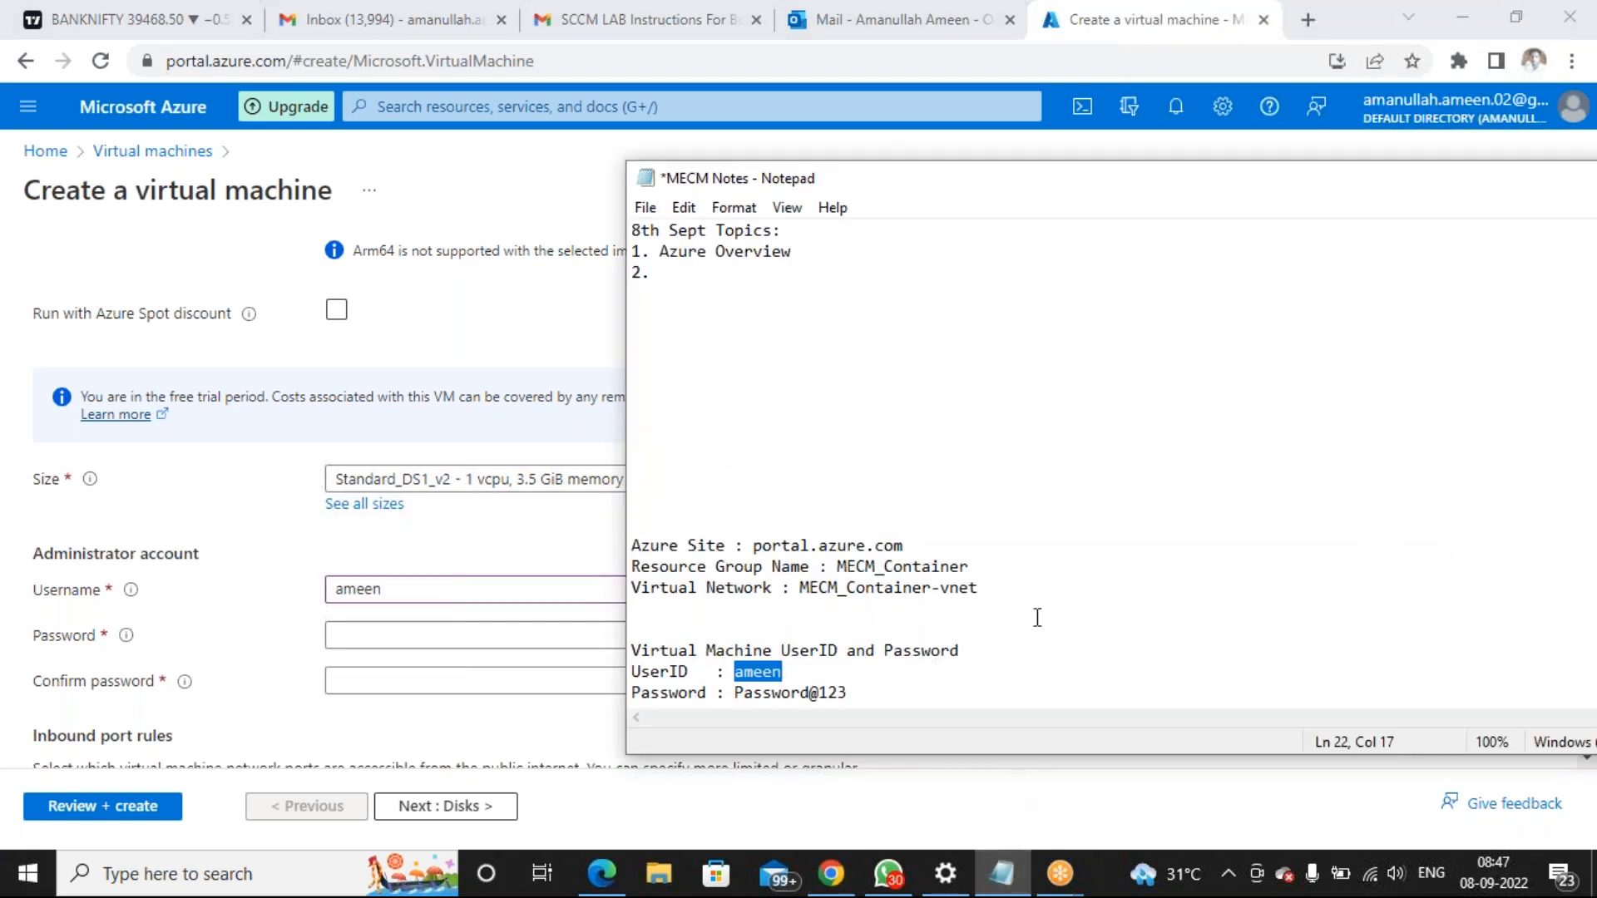
click(1198, 565)
drag(734, 697, 846, 707)
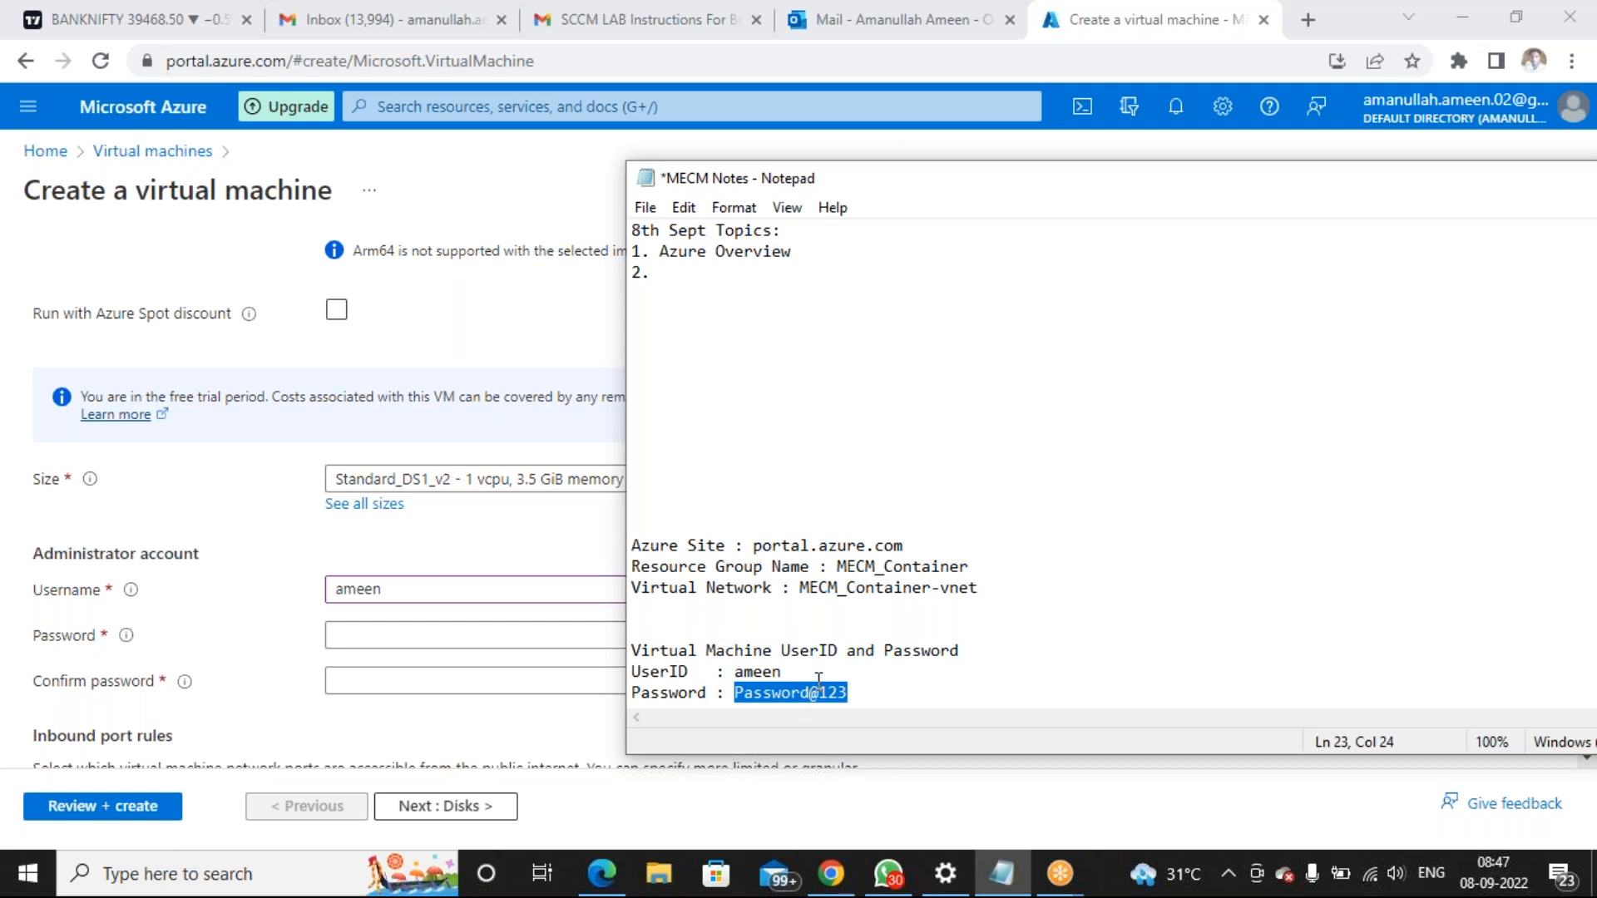
click(547, 641)
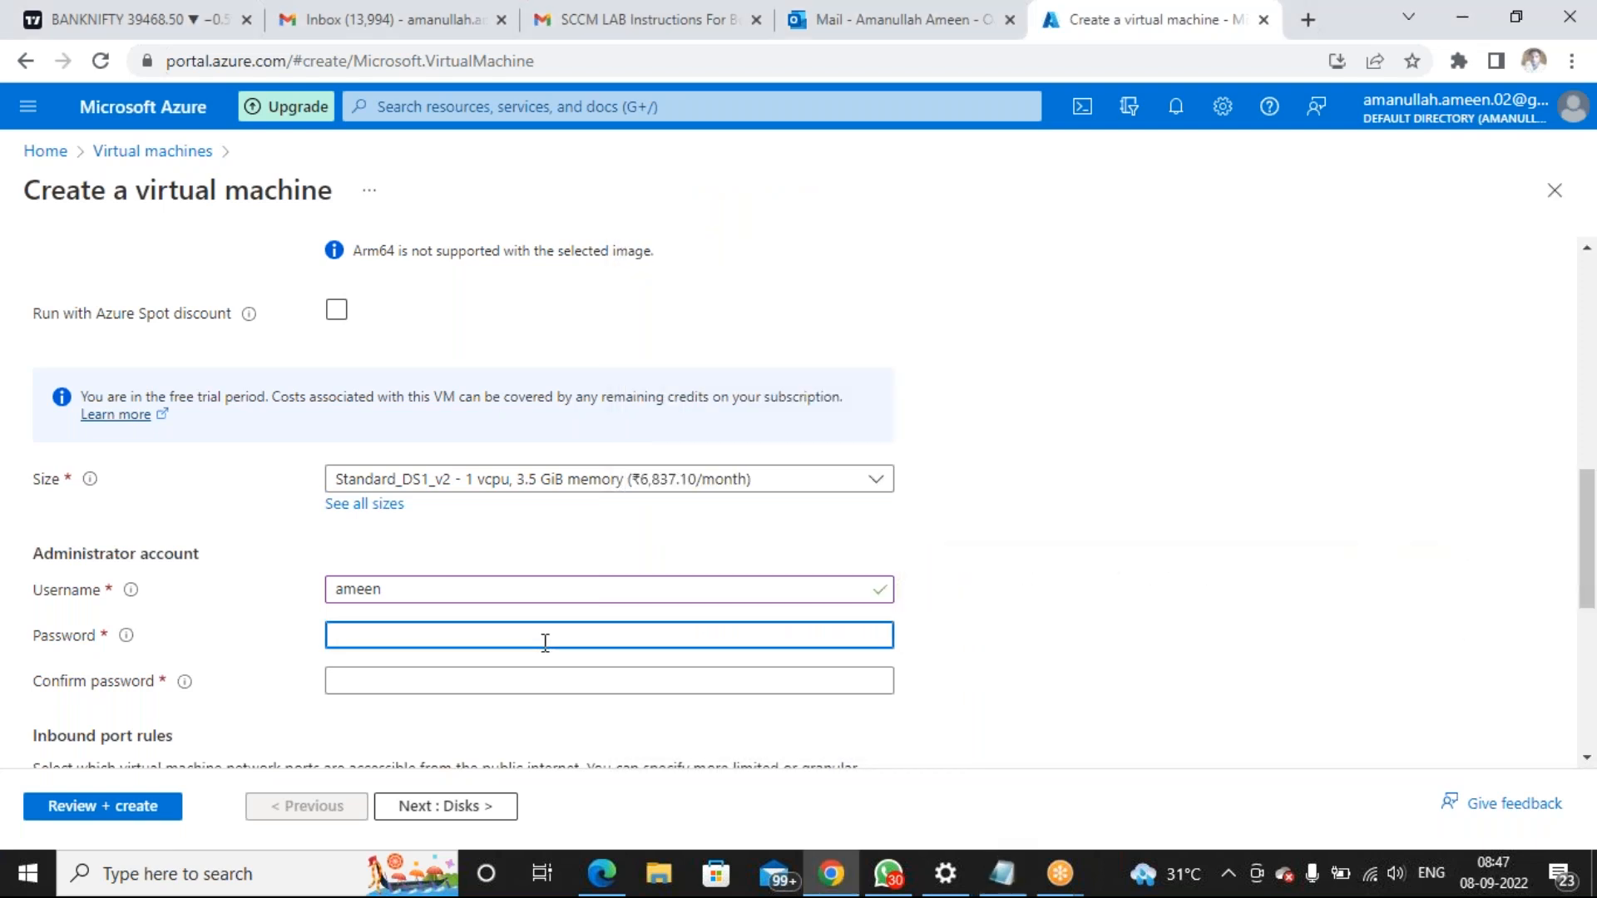
key(ctrl+v)
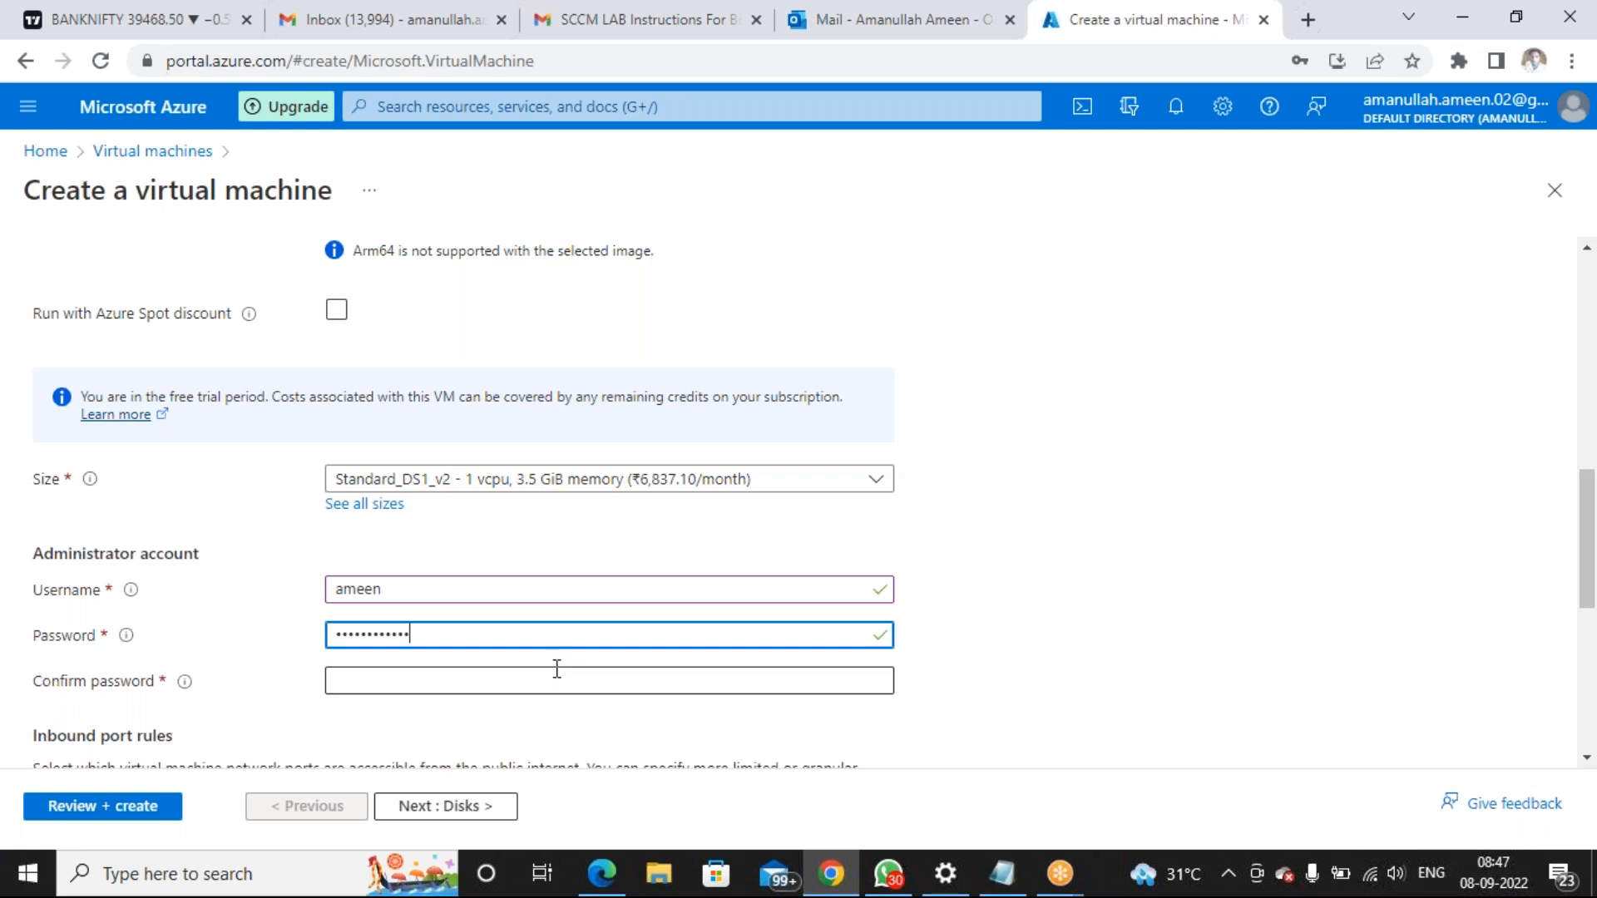
click(561, 681)
key(ctrl+v)
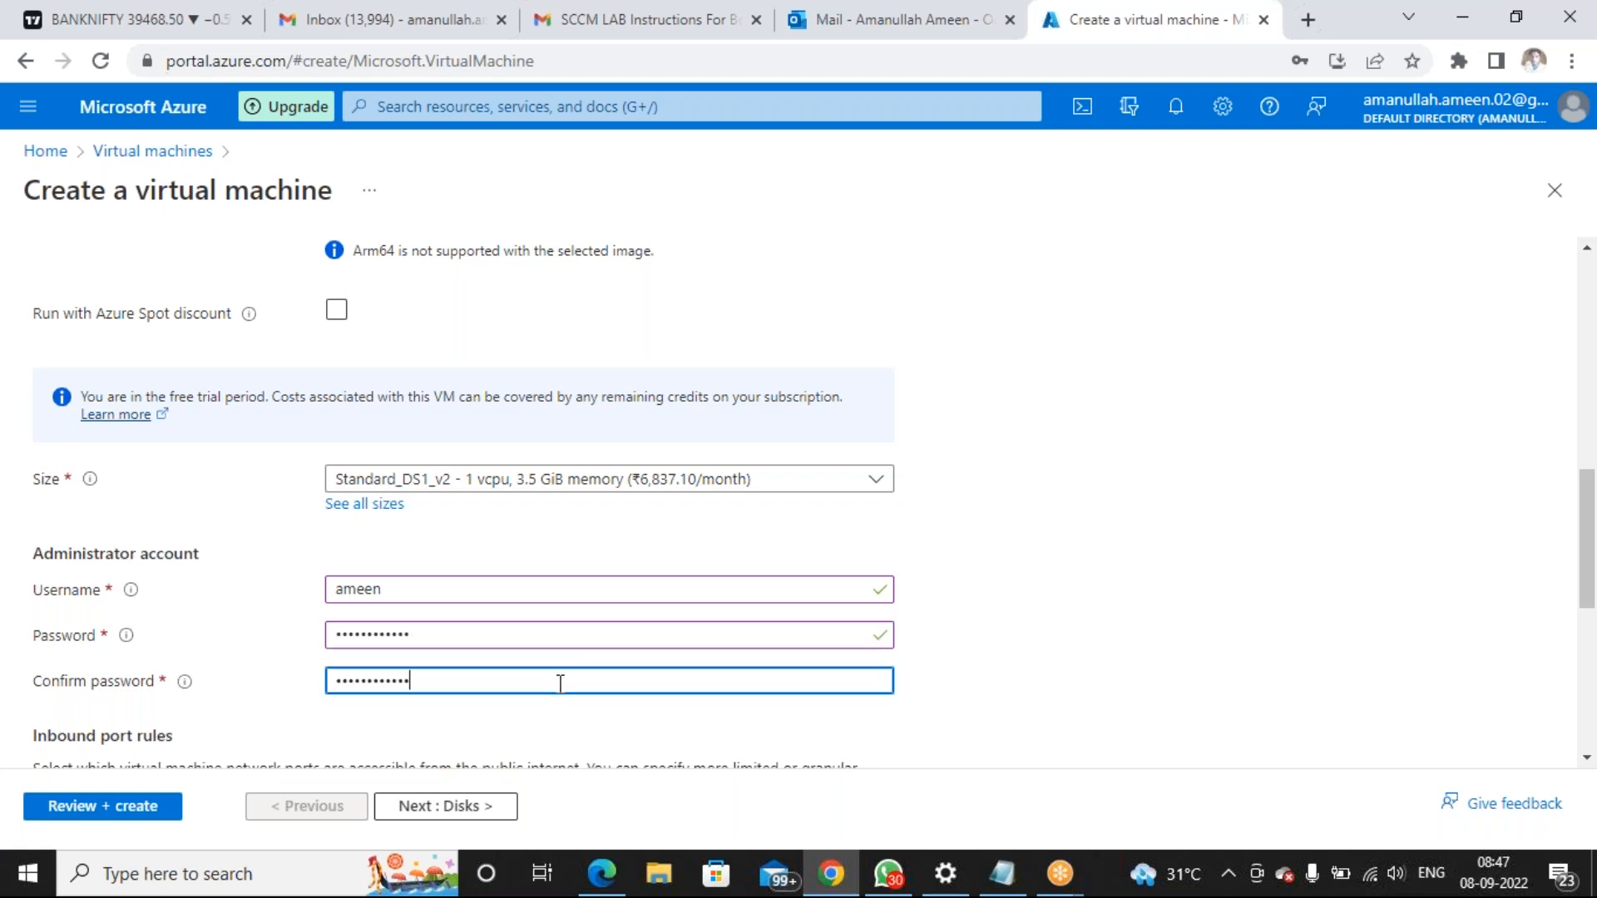
scroll(1115, 563, down, 2)
scroll(1125, 567, down, 1)
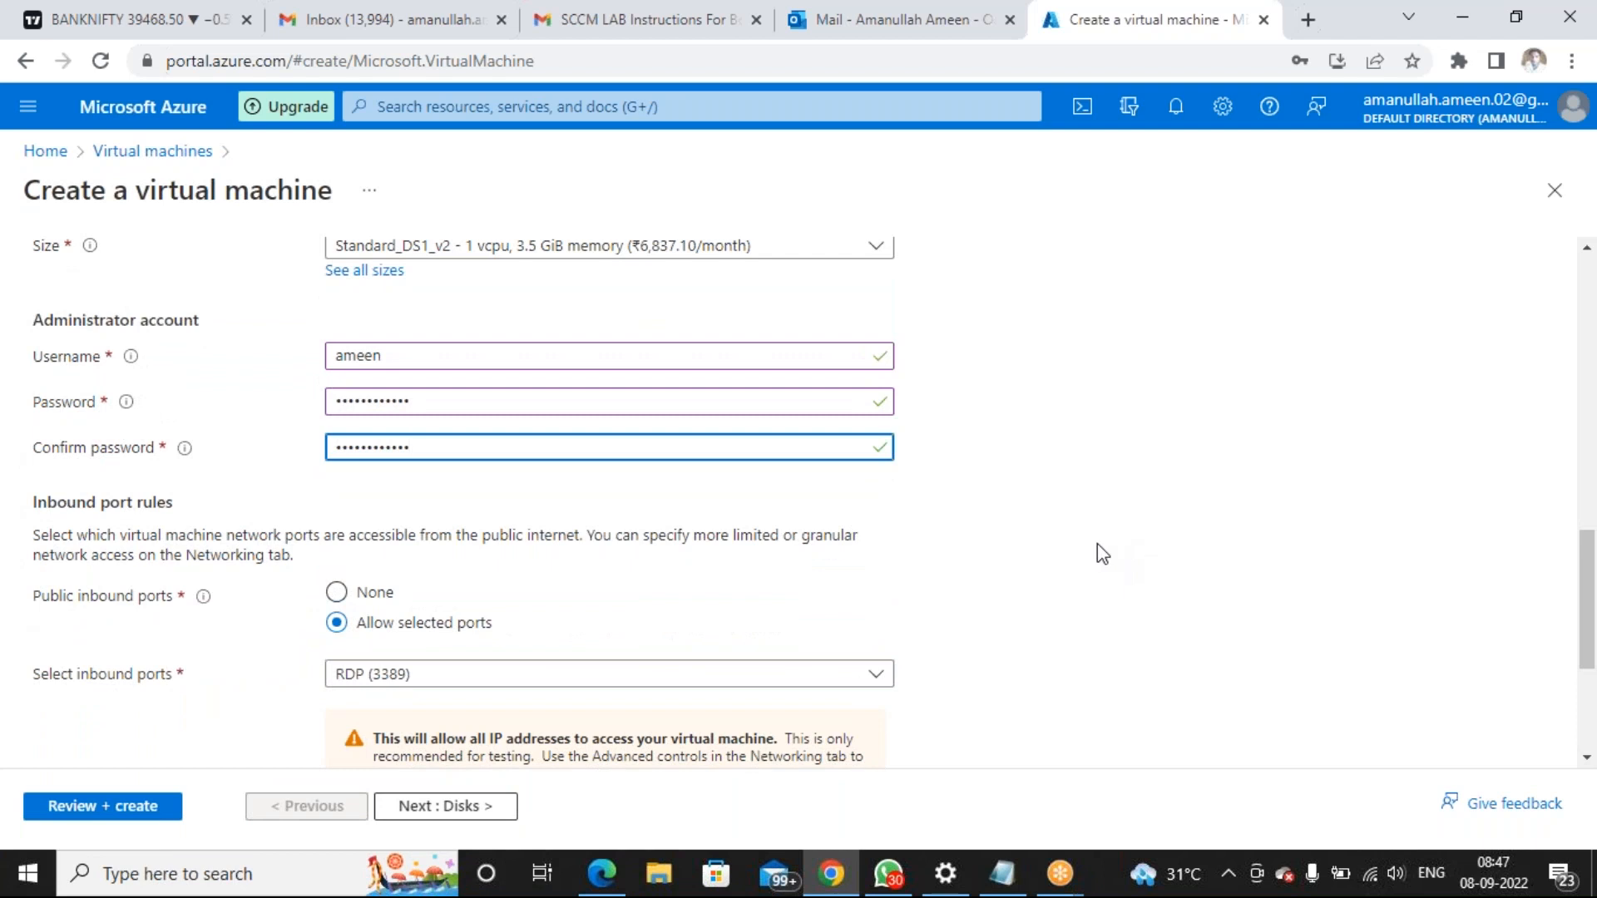
scroll(870, 634, down, 1)
click(434, 806)
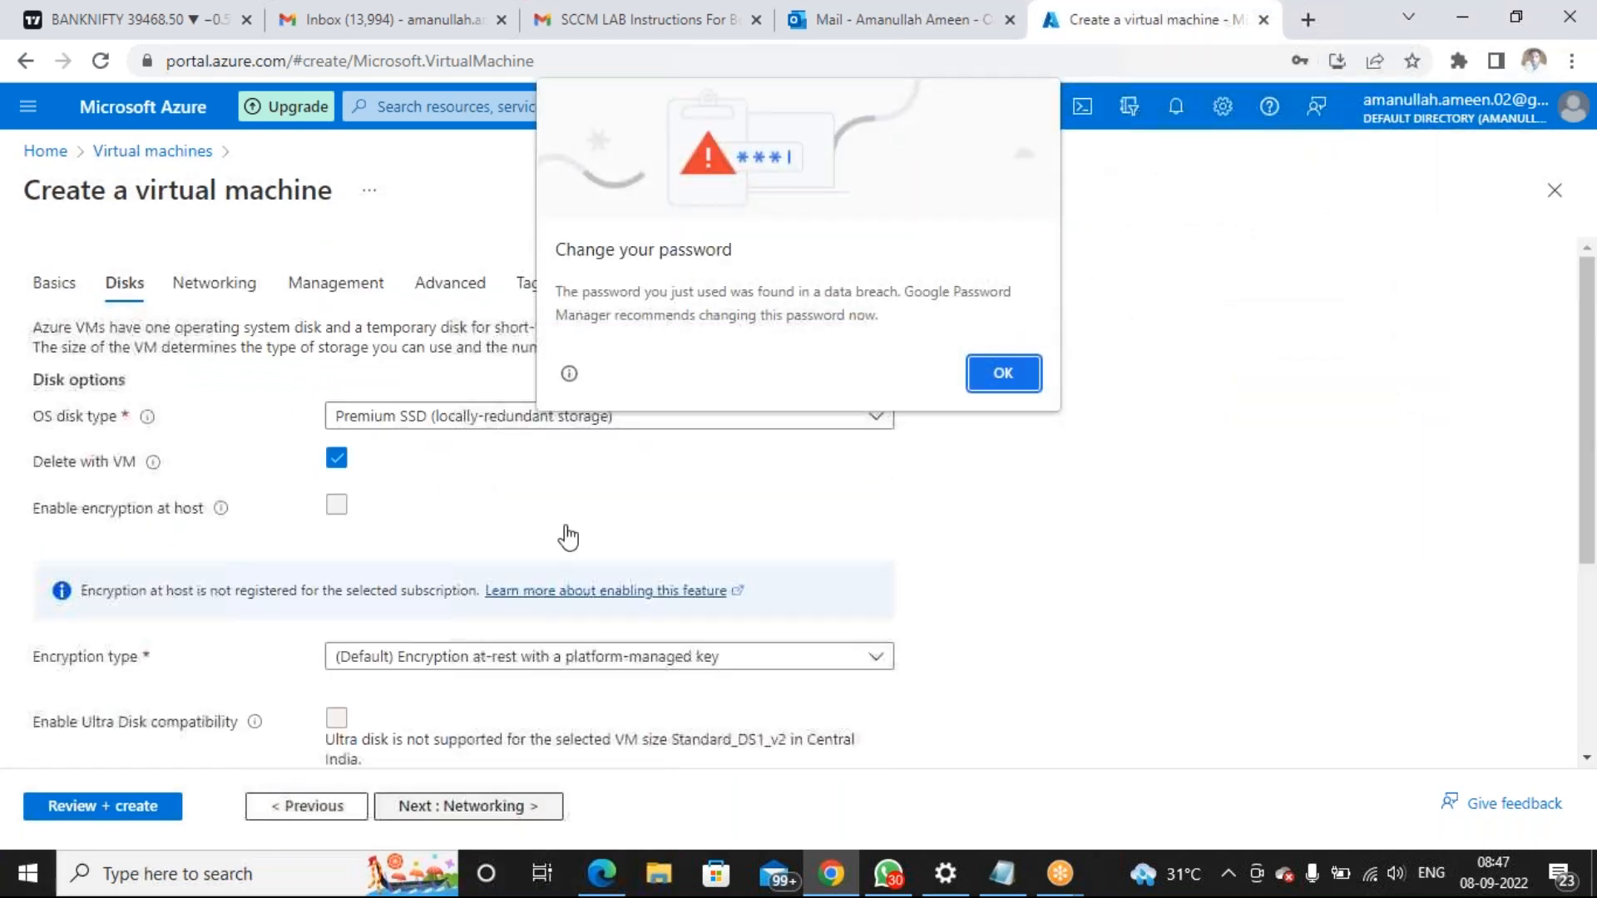
Dismiss the breached-password and save-password prompts and advance to Networking
click(1003, 372)
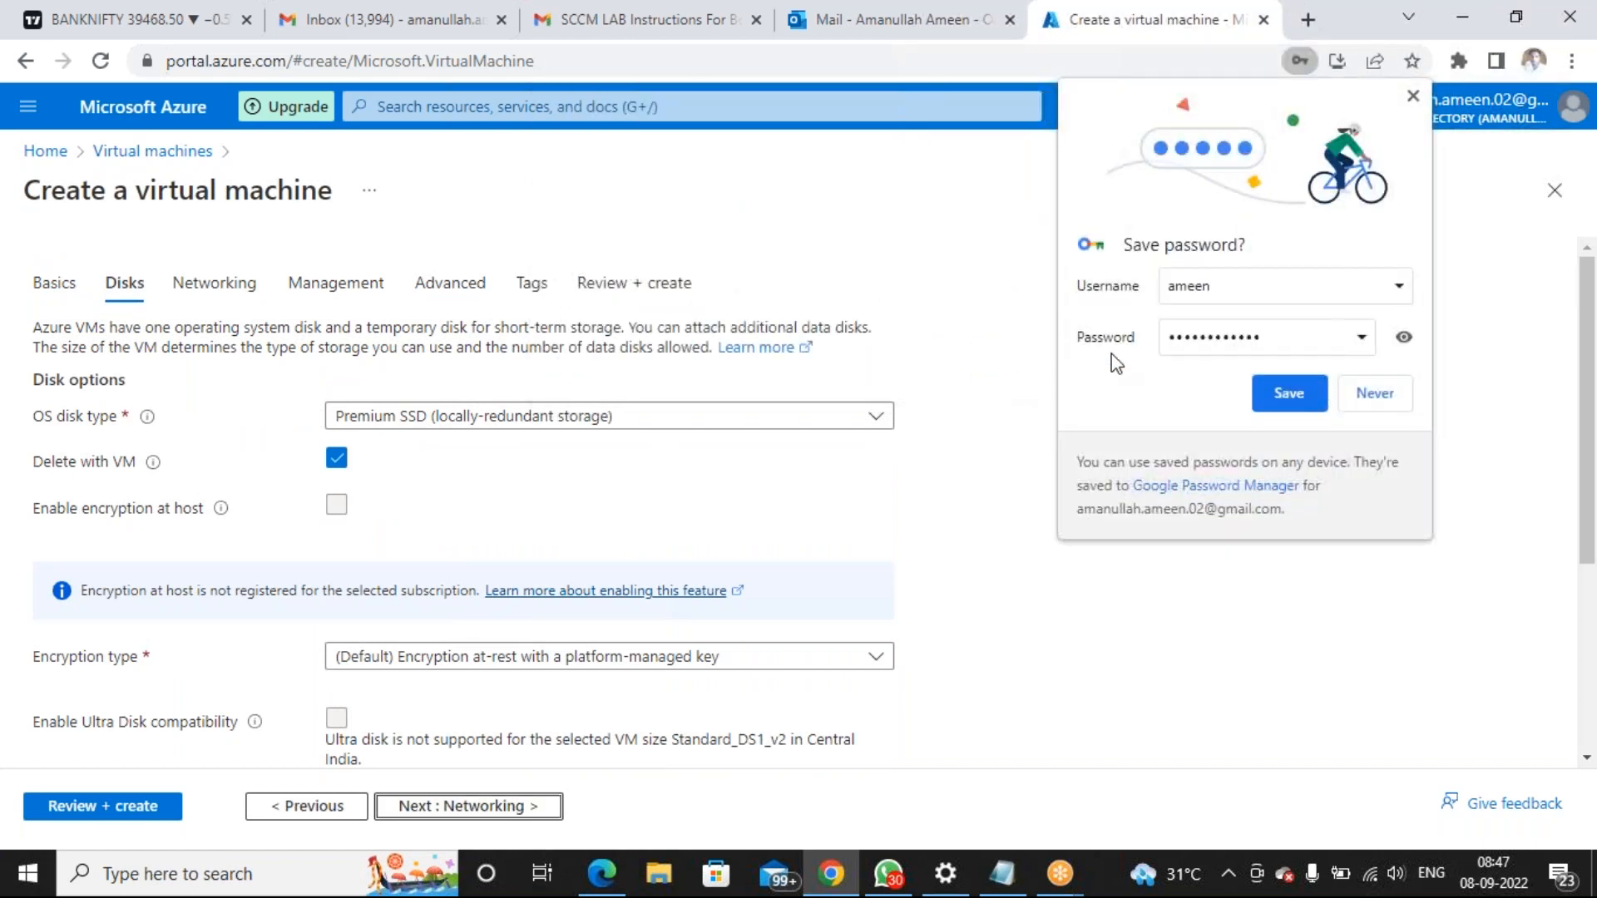
click(1413, 97)
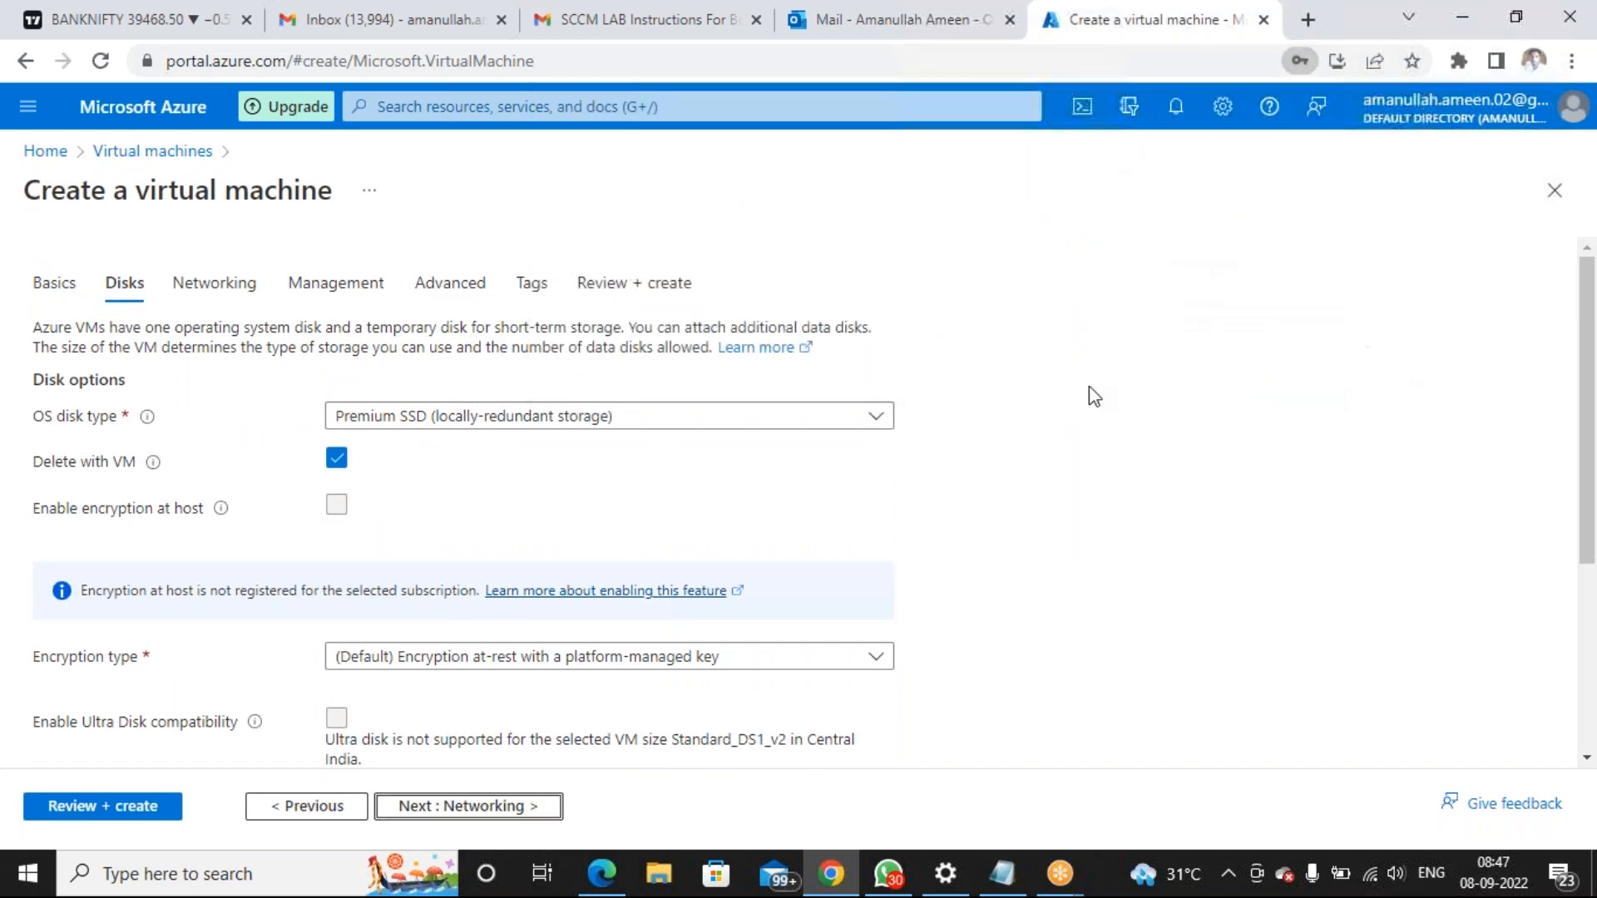
scroll(912, 492, down, 1)
click(520, 810)
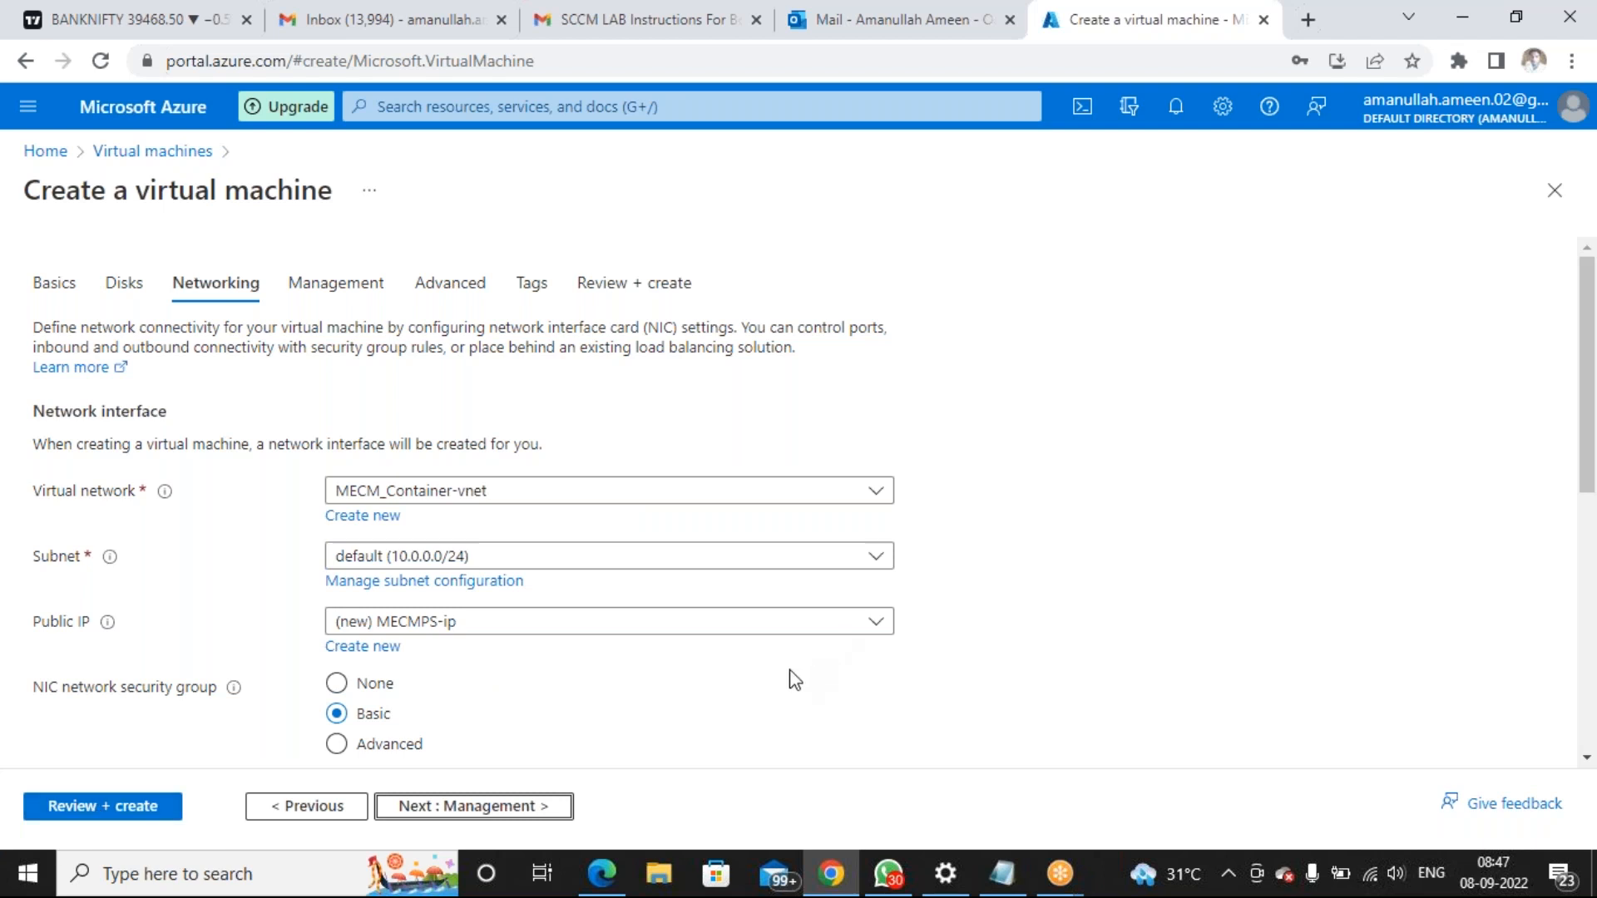
Create new public IP MECMPS-ip with Basic SKU, then go to Review + create
scroll(794, 680, down, 1)
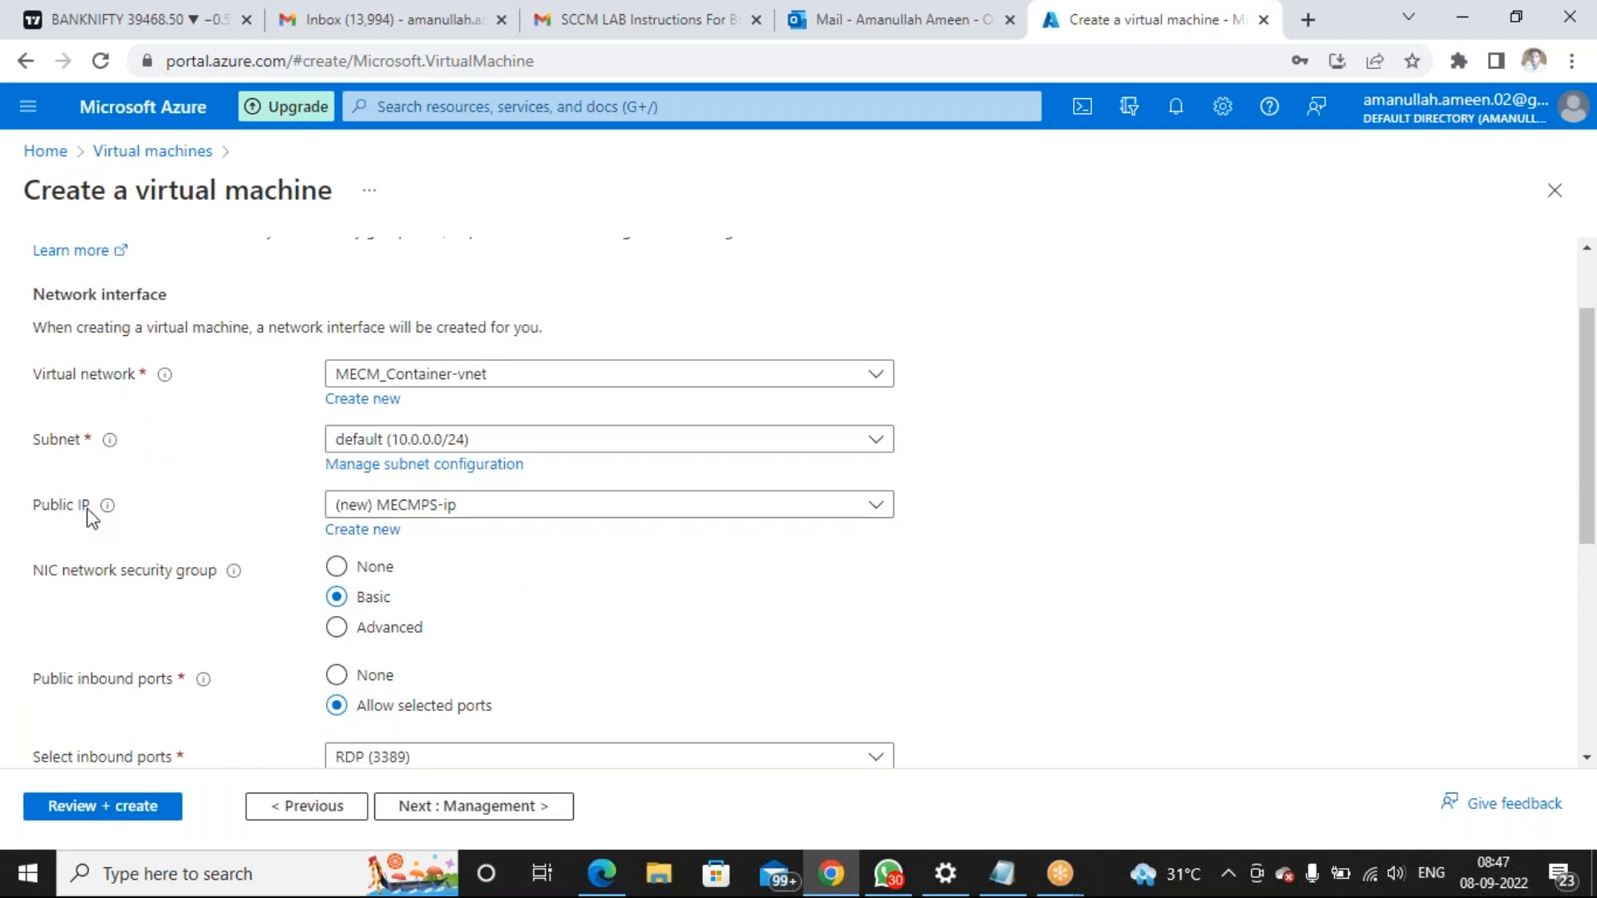
click(333, 539)
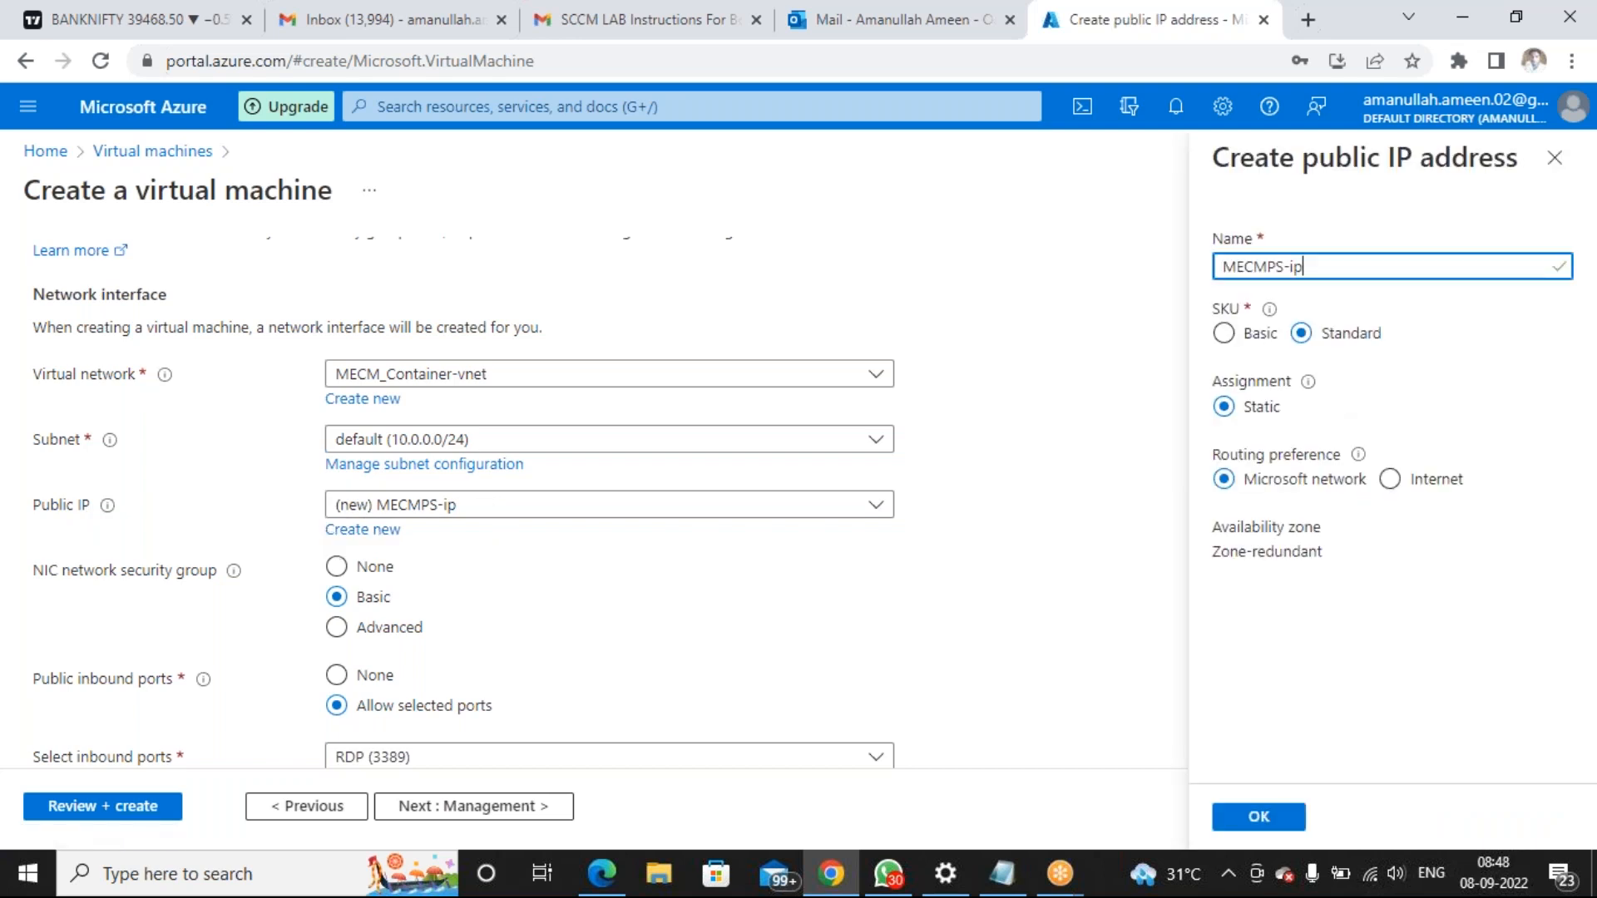
click(1223, 334)
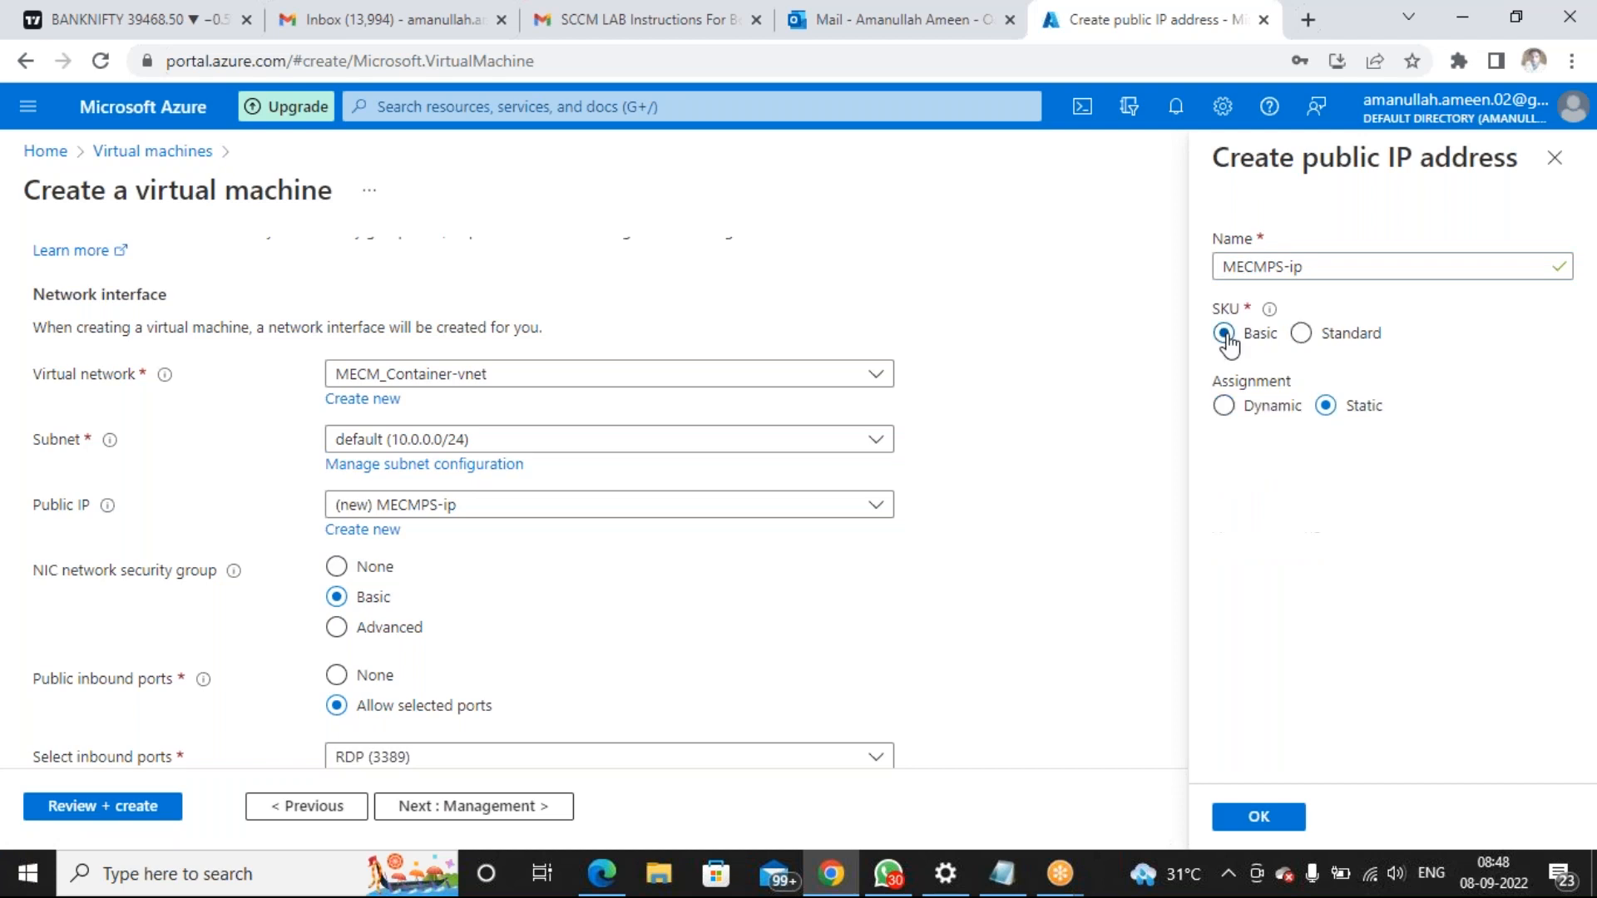
click(1260, 819)
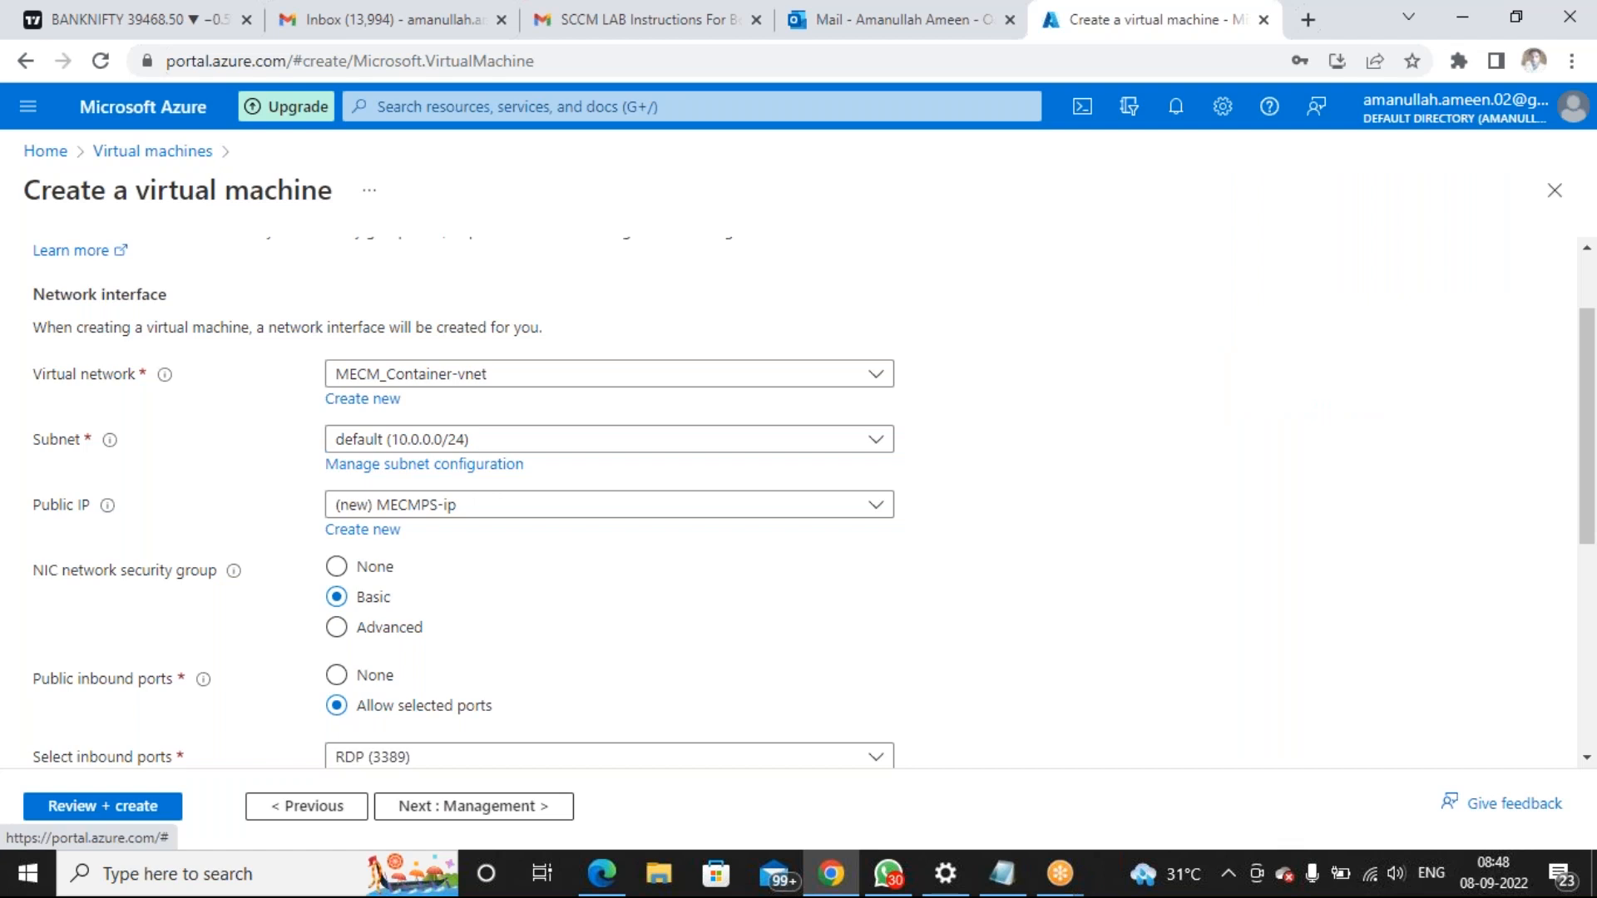
click(103, 806)
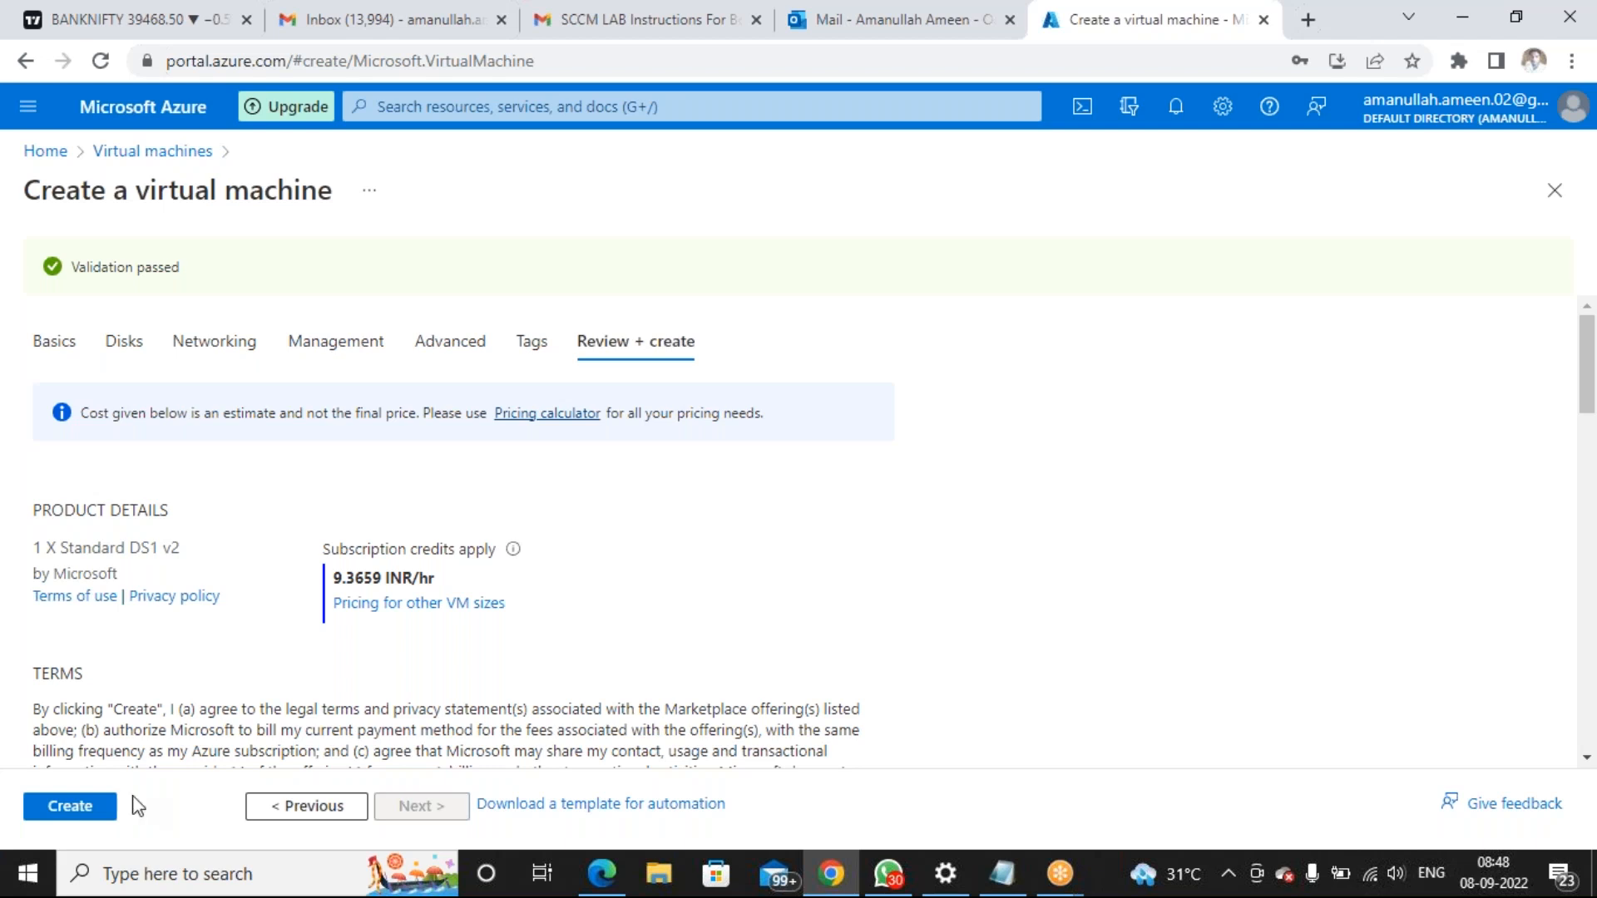
Create the validated MECMPS VM (Standard DS1 v2, 9.3659 INR/hr)
click(91, 815)
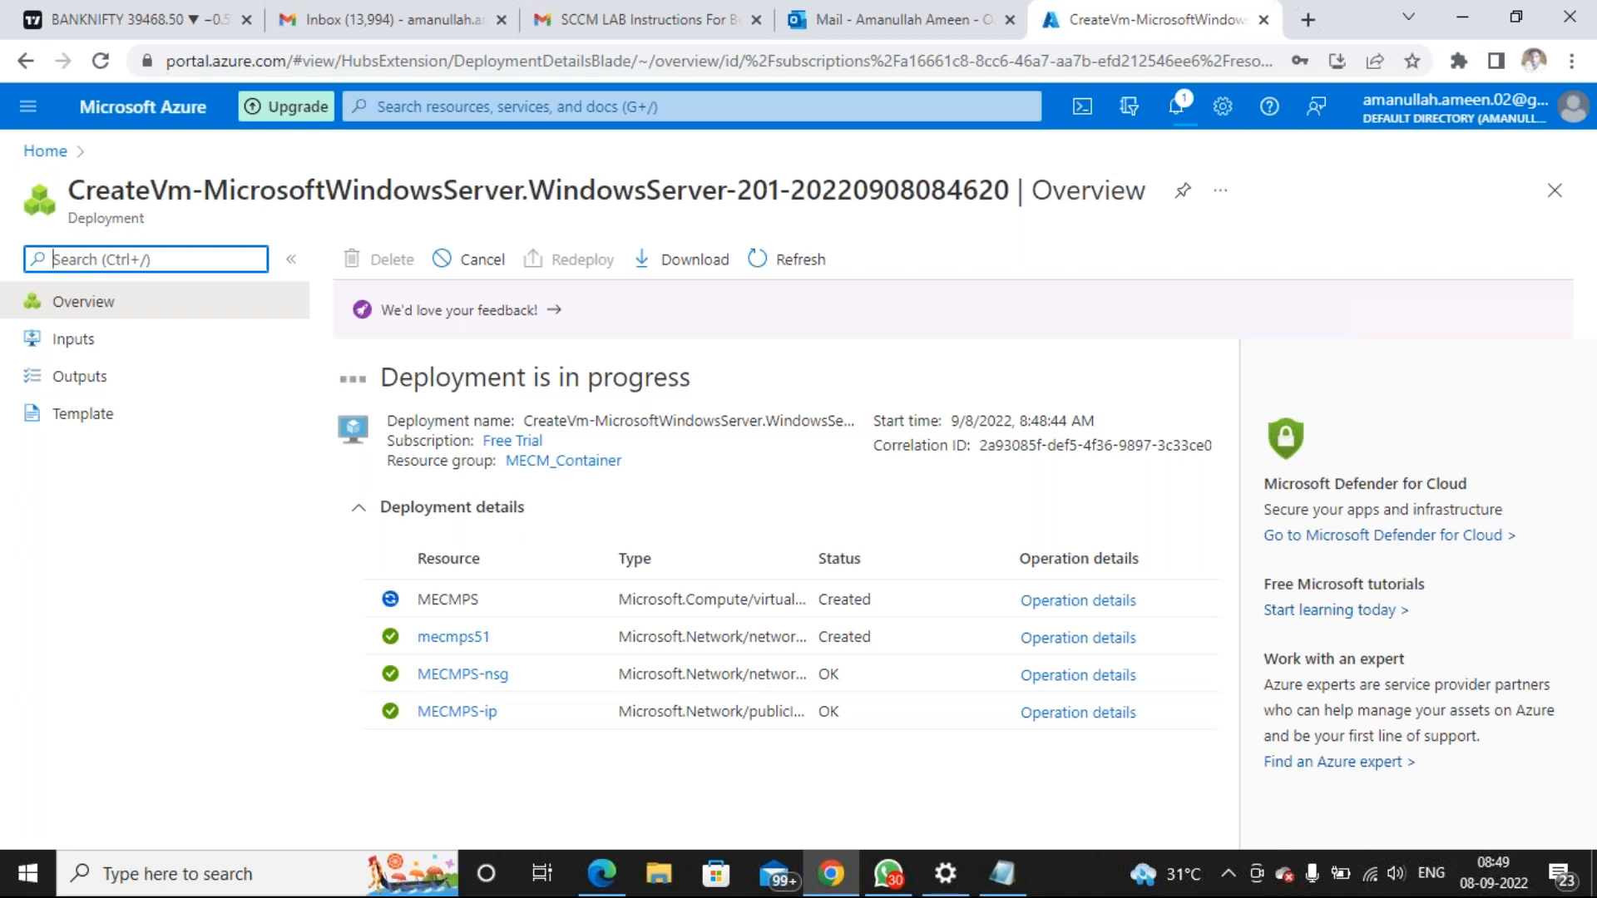
Open the Virtual machines list and refresh it
click(661, 108)
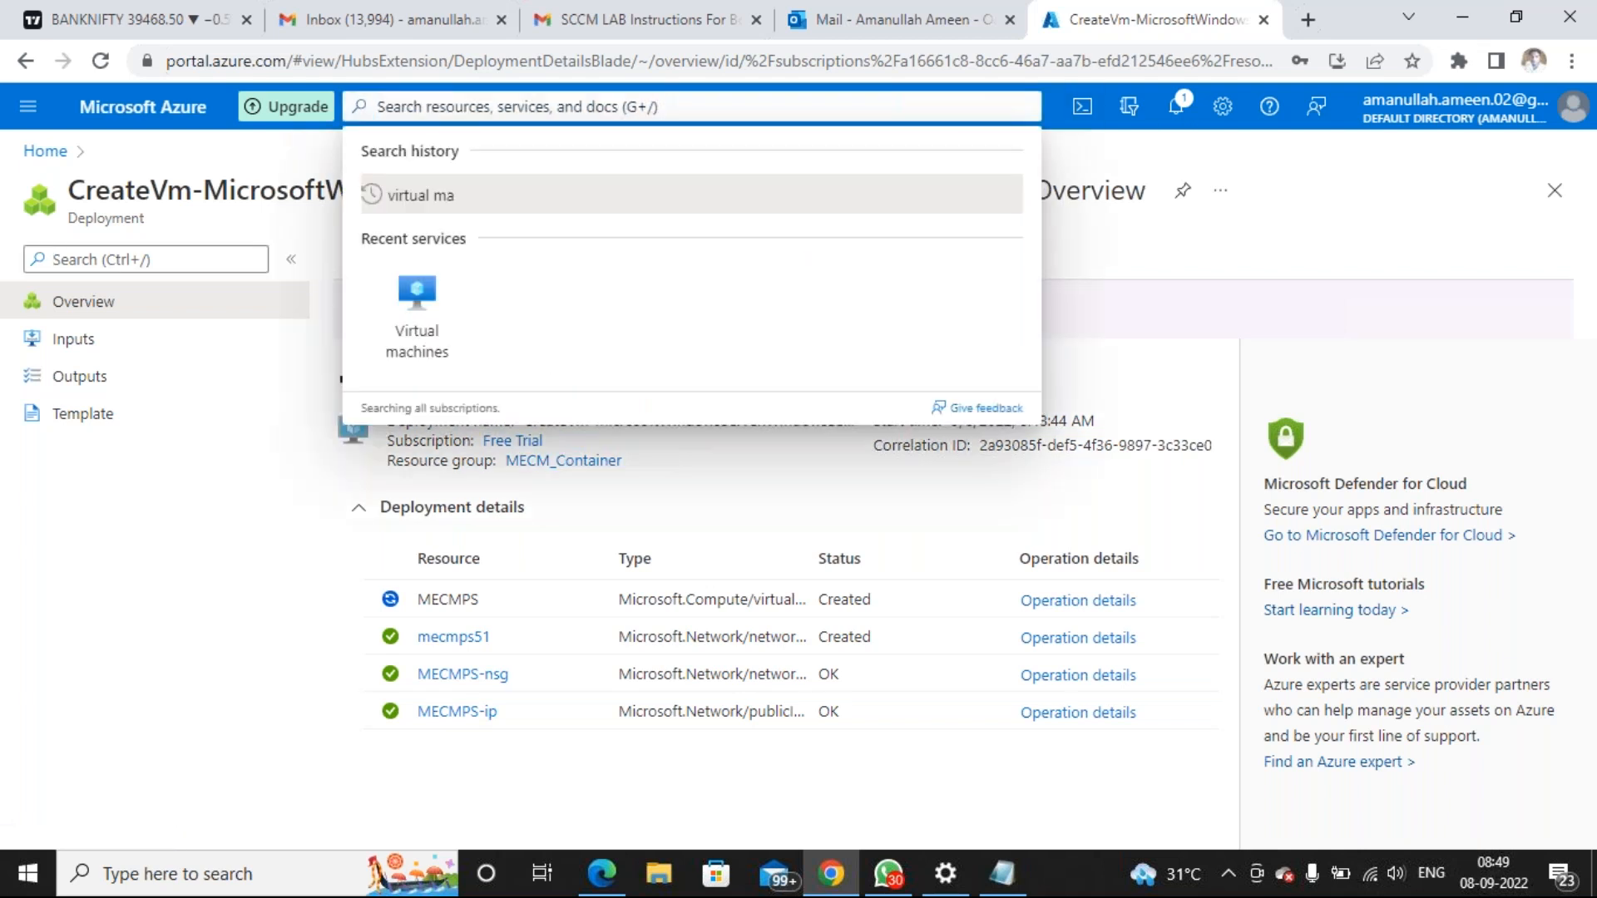
click(416, 321)
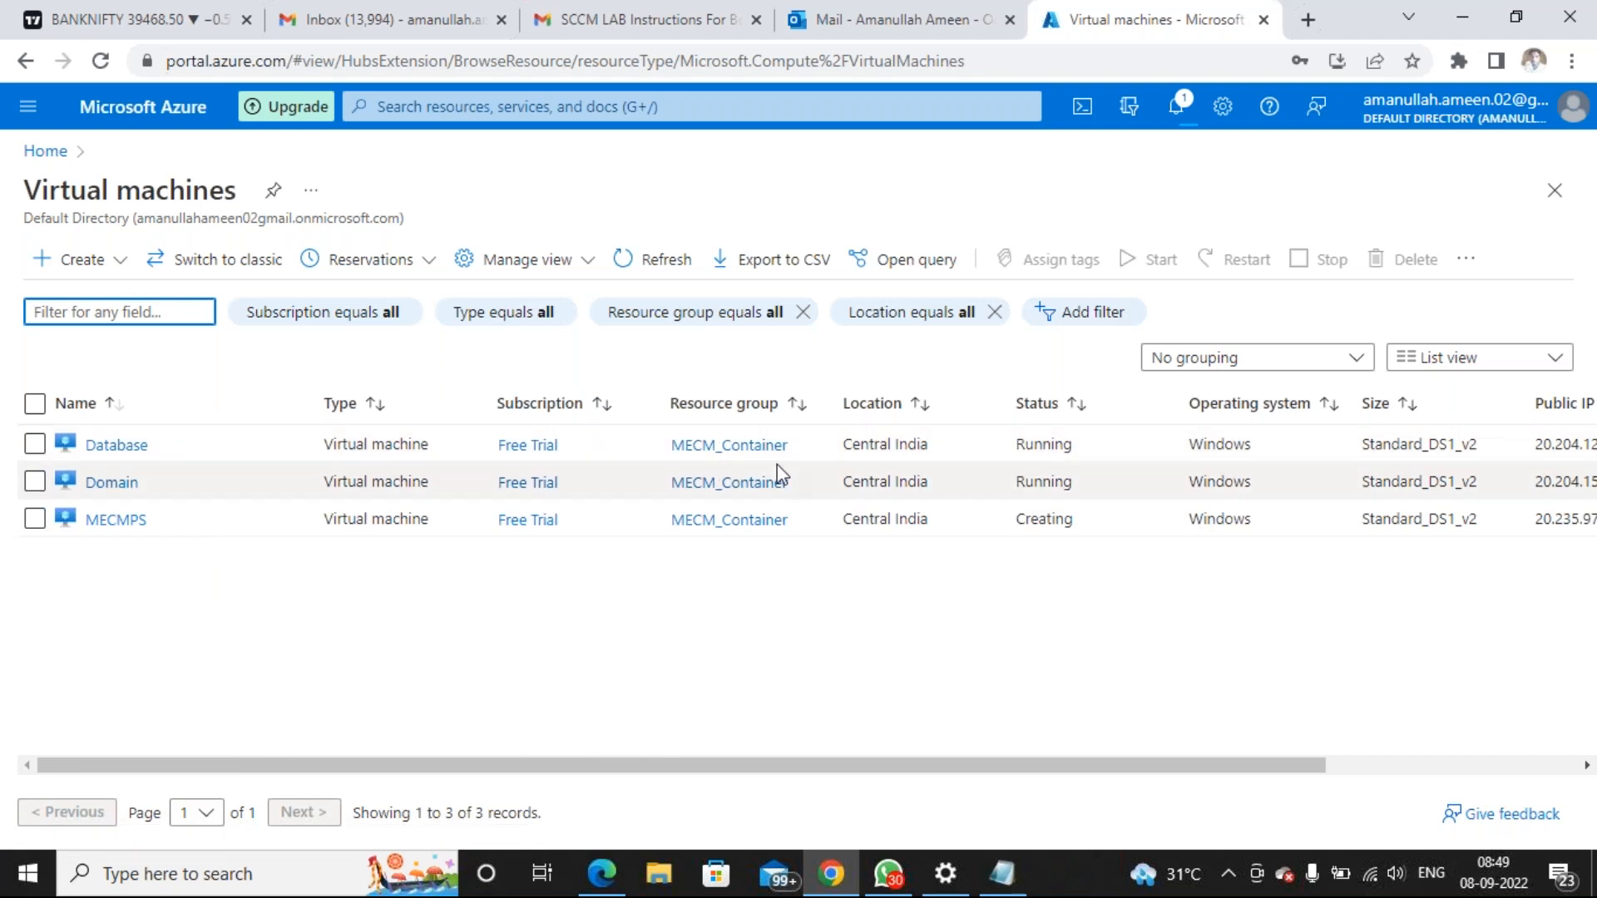
click(636, 260)
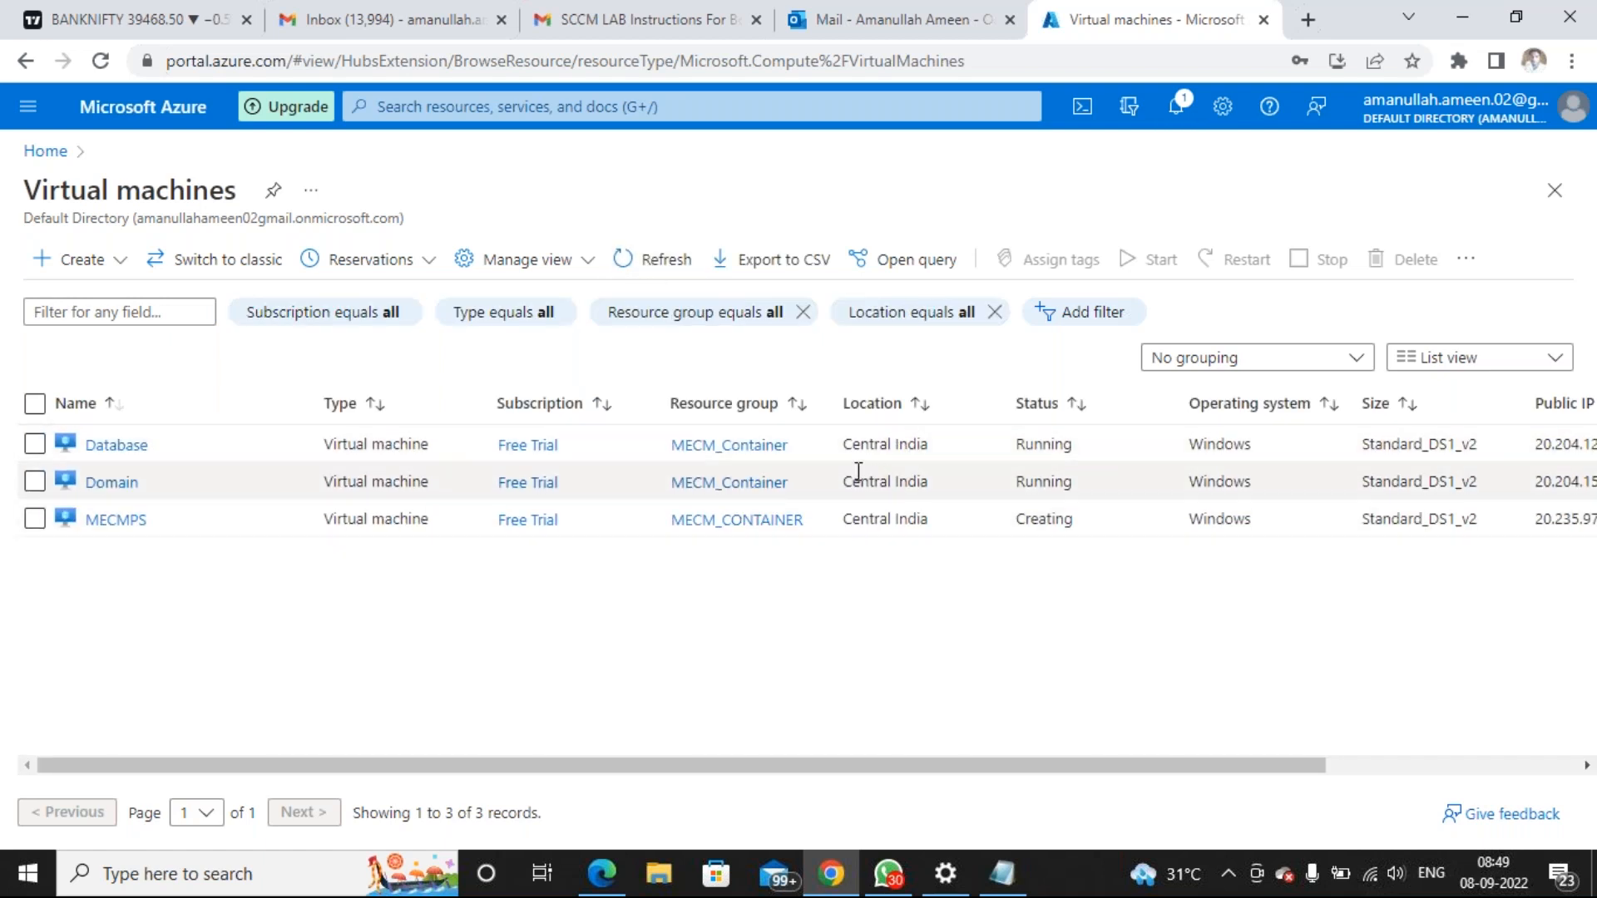
drag(1308, 776, 1465, 765)
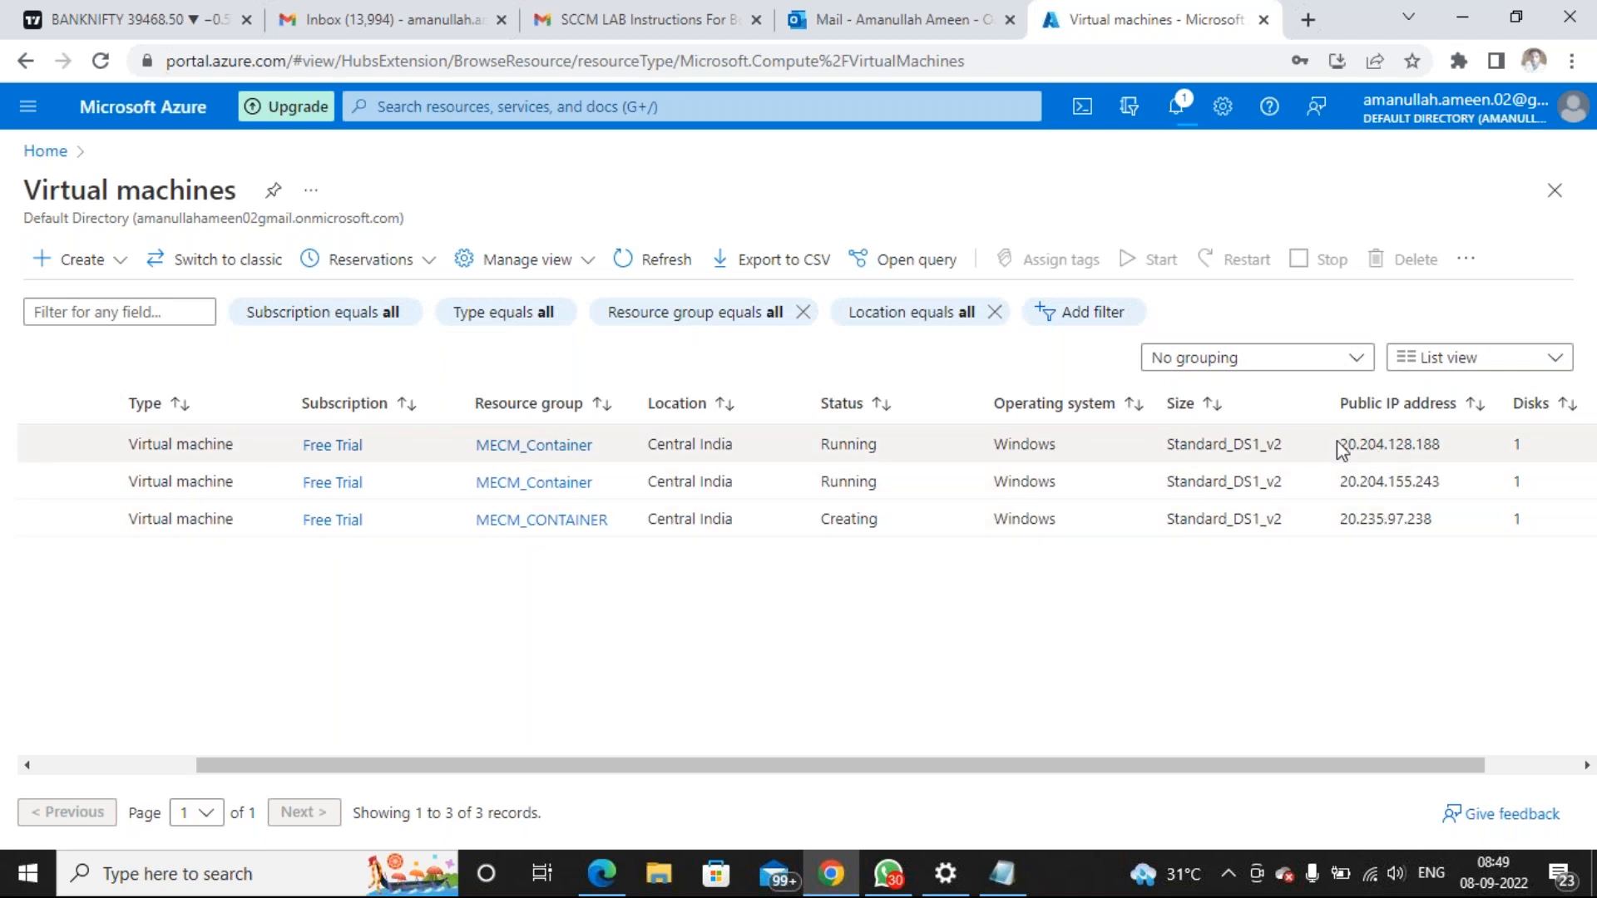
Select public IPs 20.204.128.188, 20.204.155.243, 20.235.97.238 and MECMPS's Creating status
drag(1339, 443, 1435, 439)
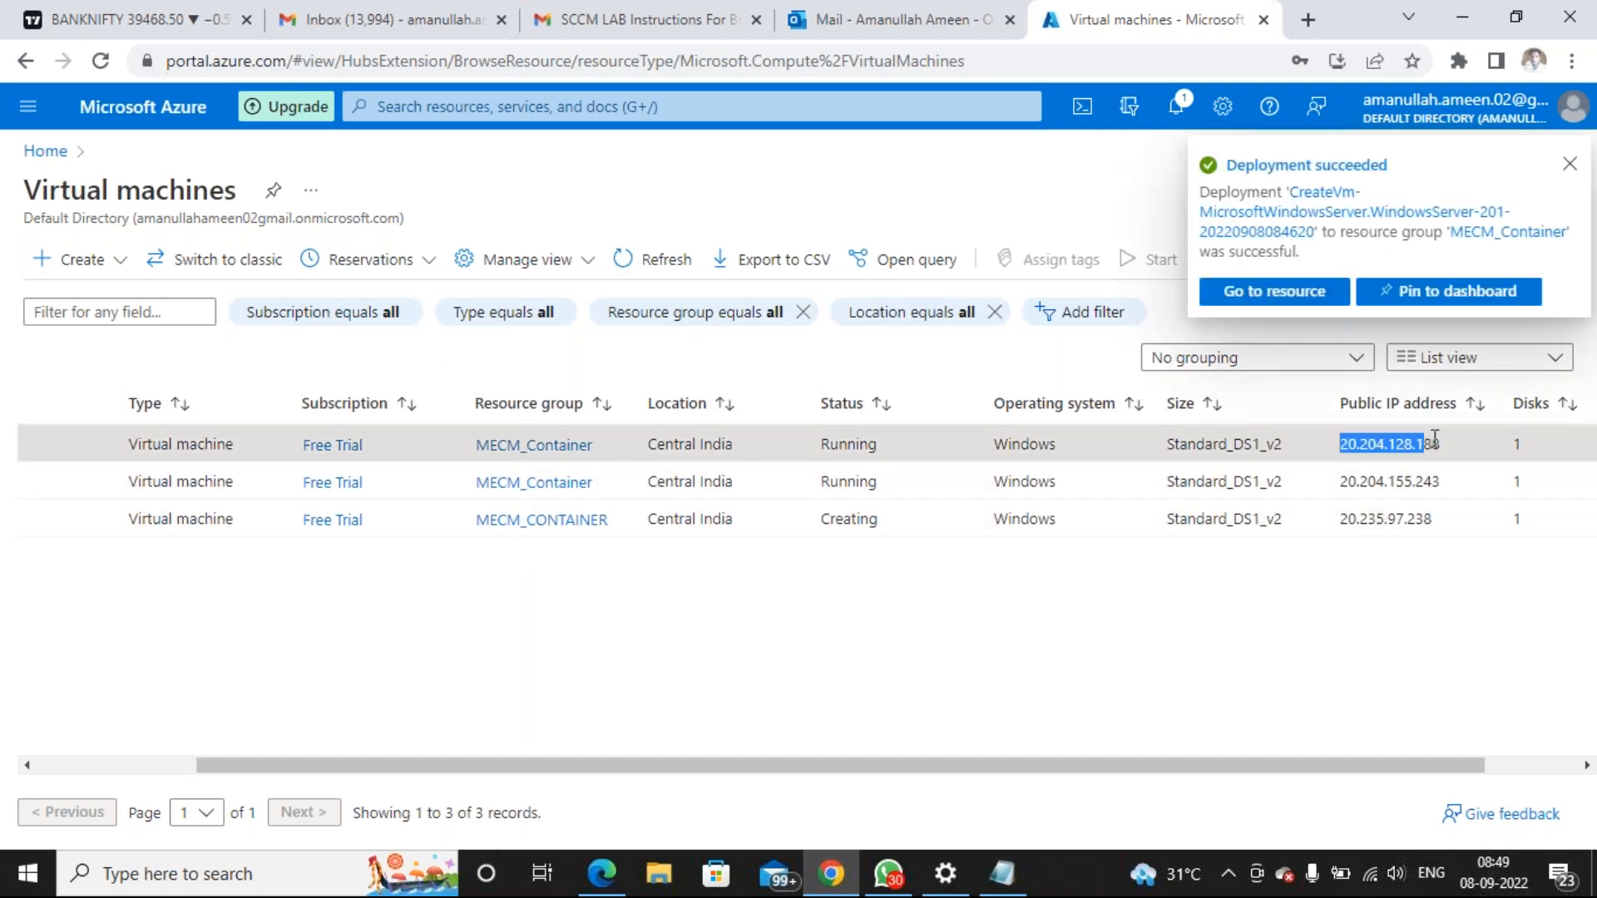
double_click(1374, 447)
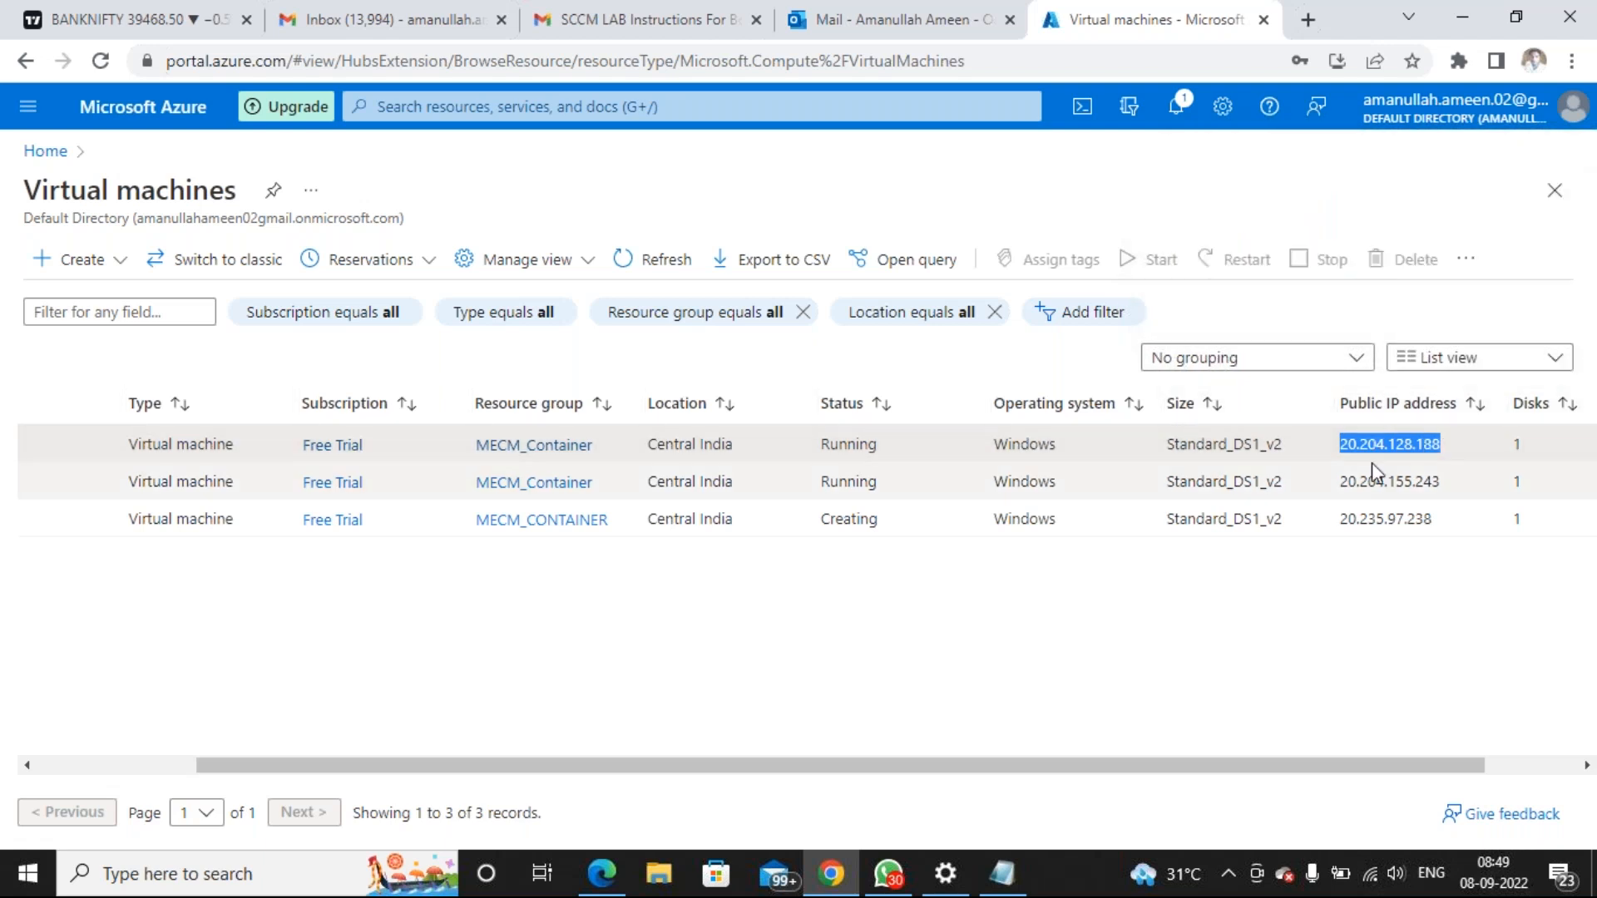
double_click(1380, 482)
double_click(1380, 518)
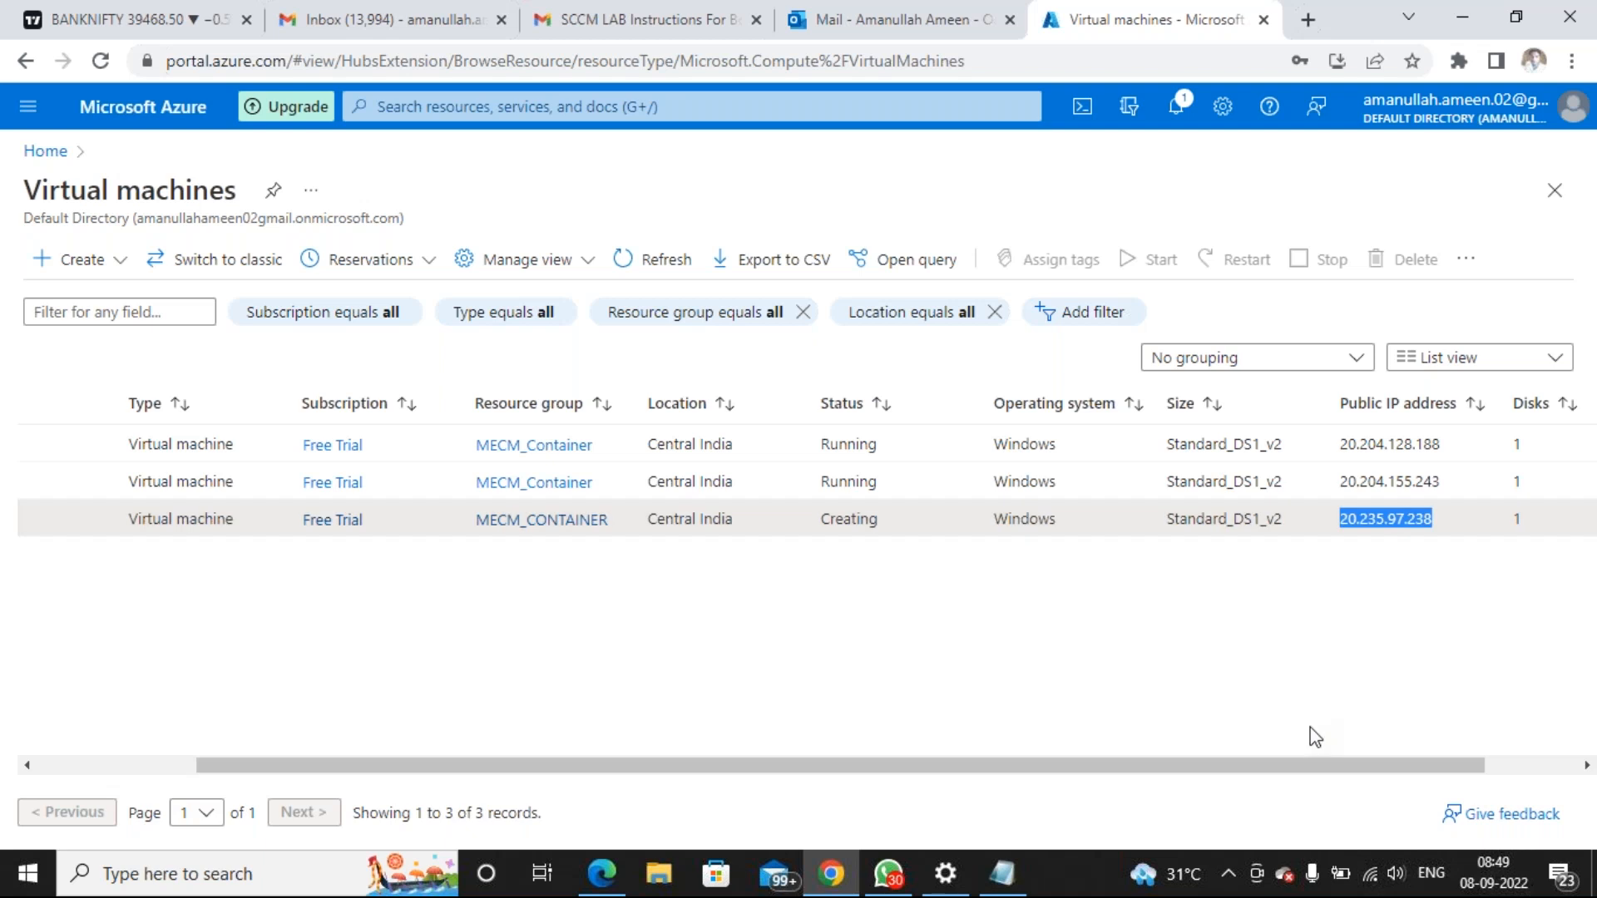
drag(1248, 769, 944, 772)
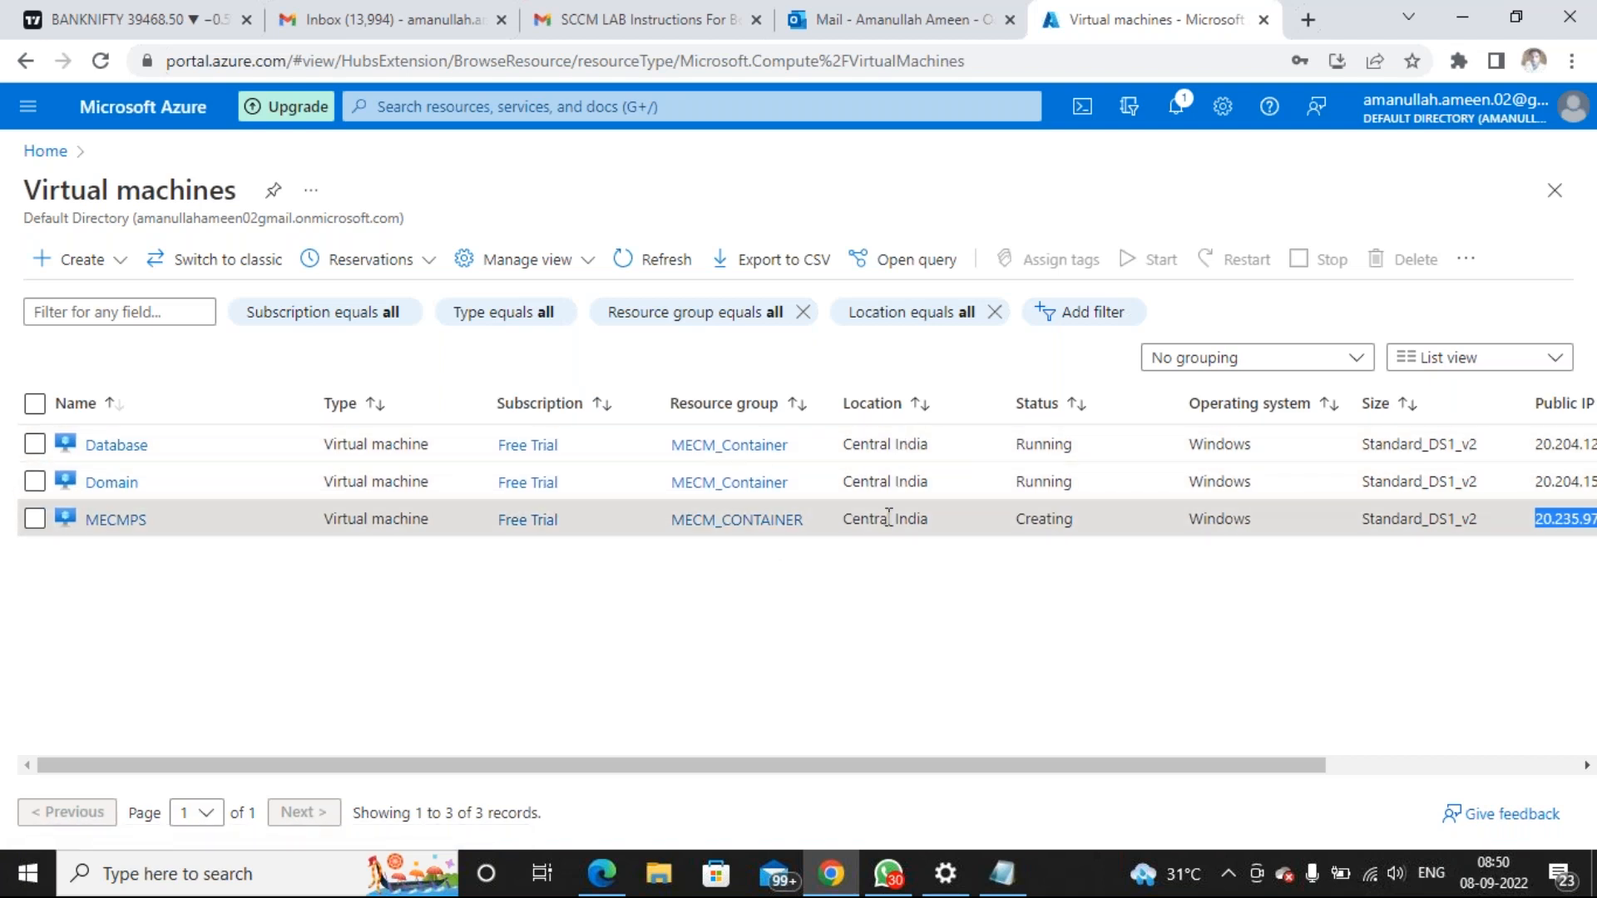
double_click(1045, 520)
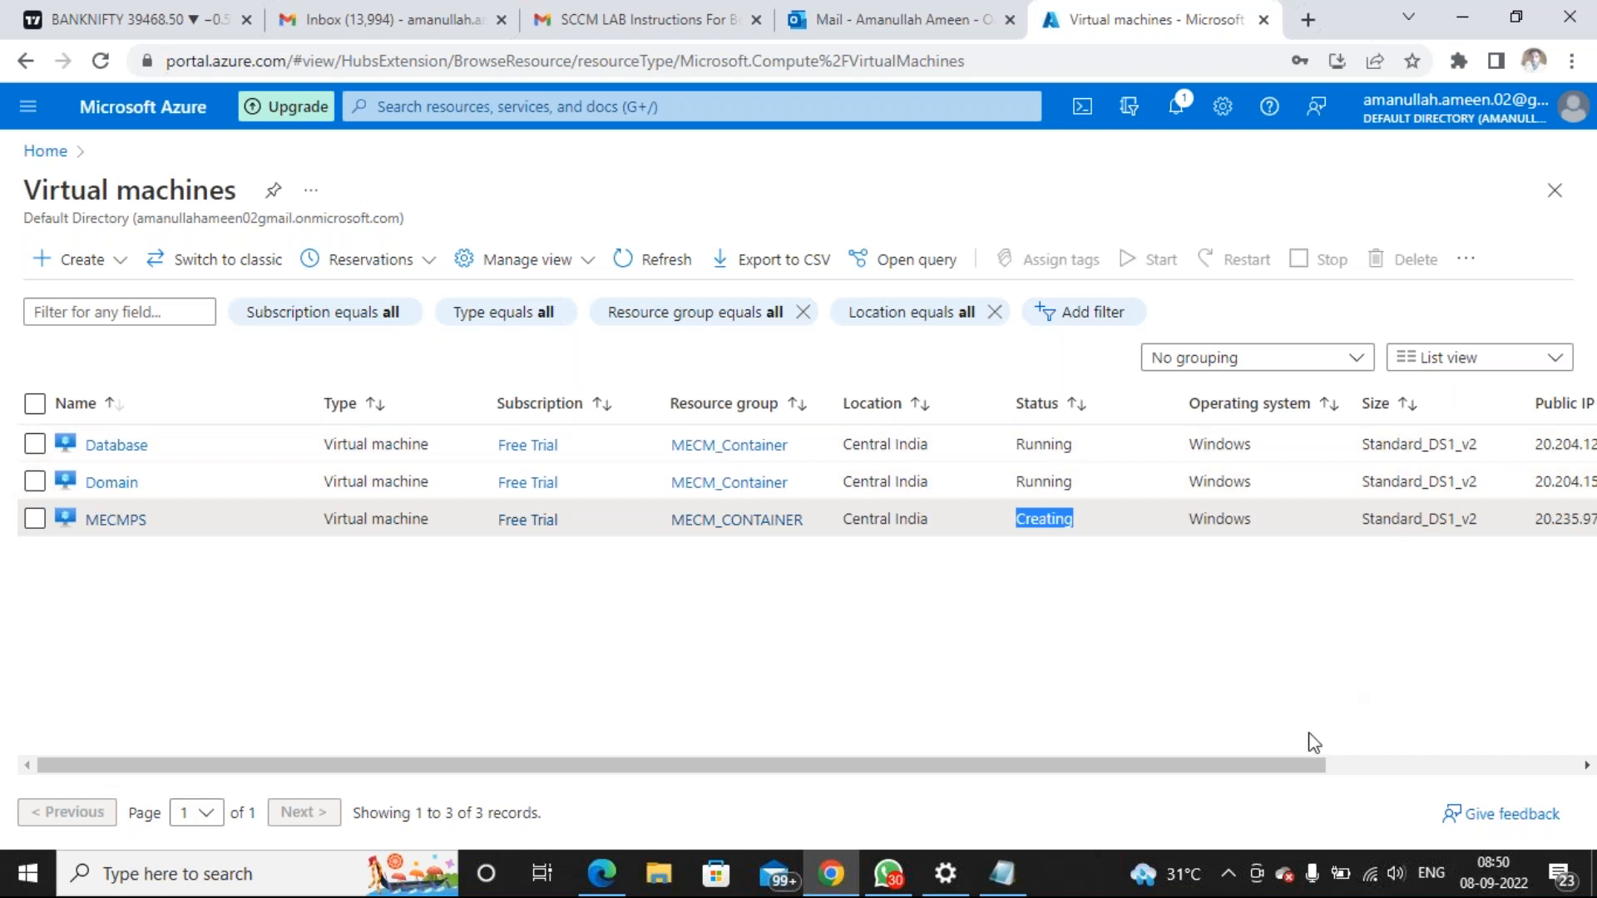
drag(1288, 769, 1023, 752)
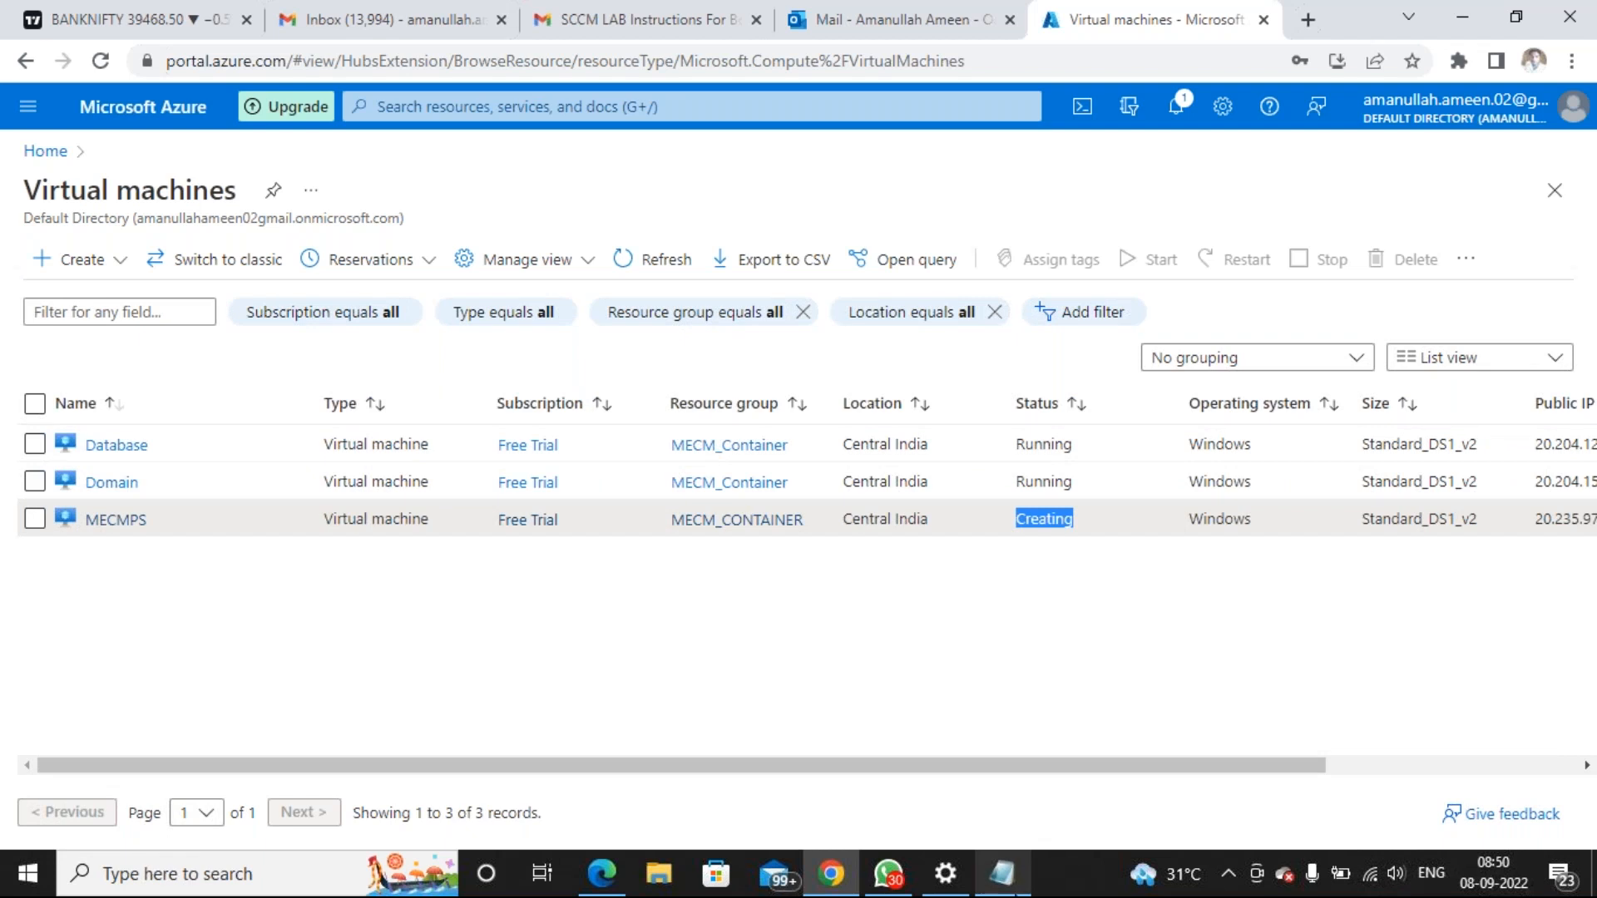
click(1014, 888)
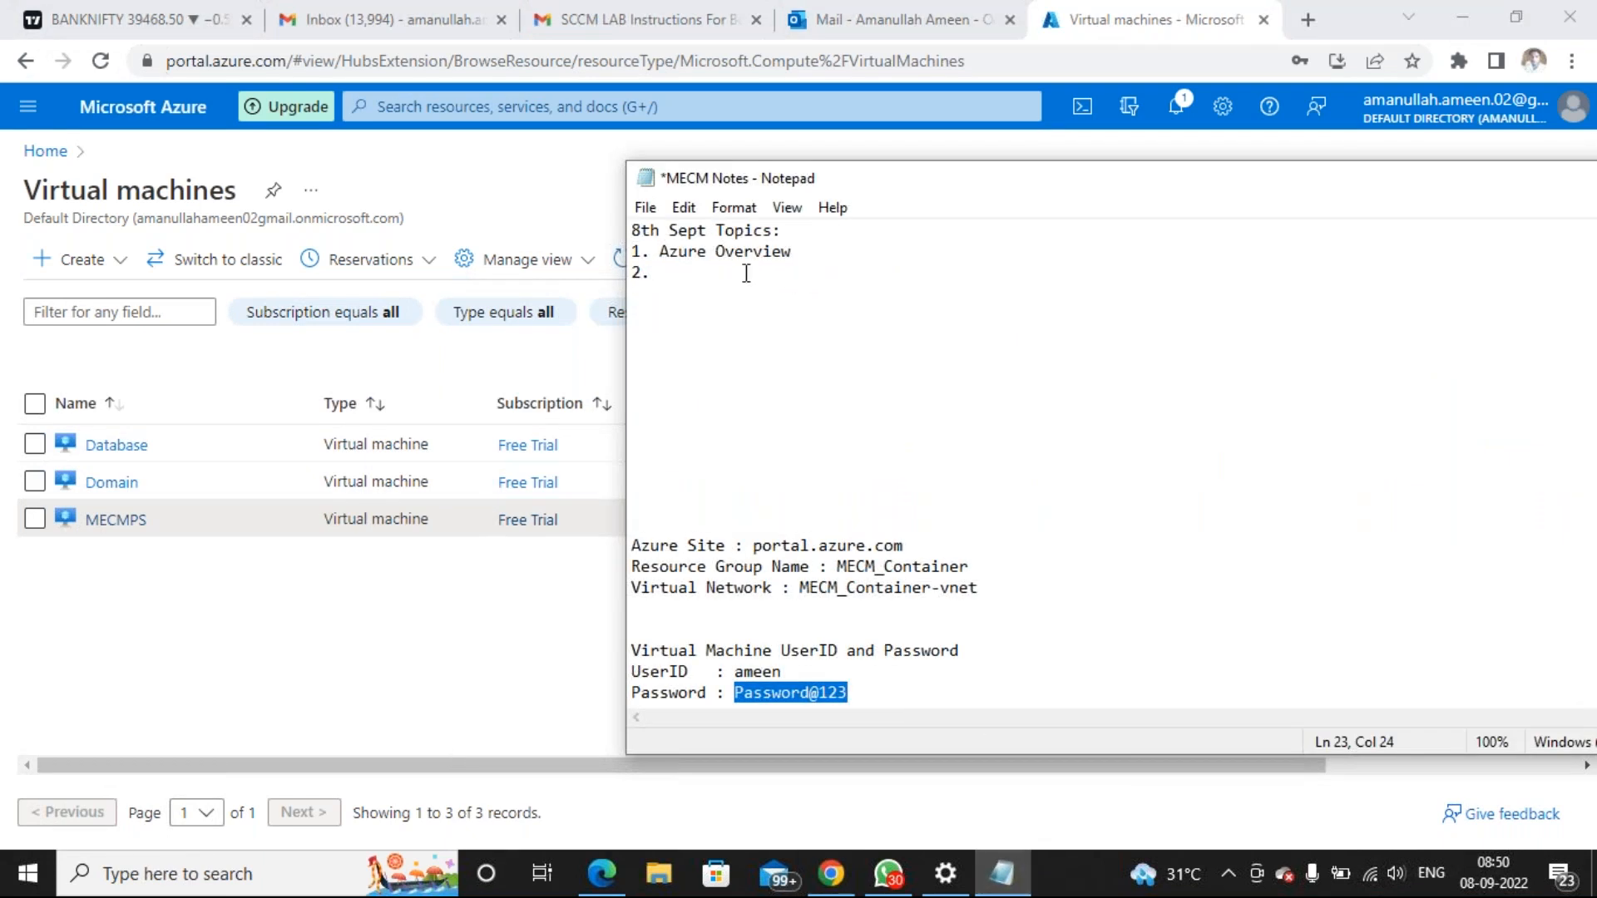
Write item 2 as 'Create azure resource group' in the notes
click(745, 273)
text(Create)
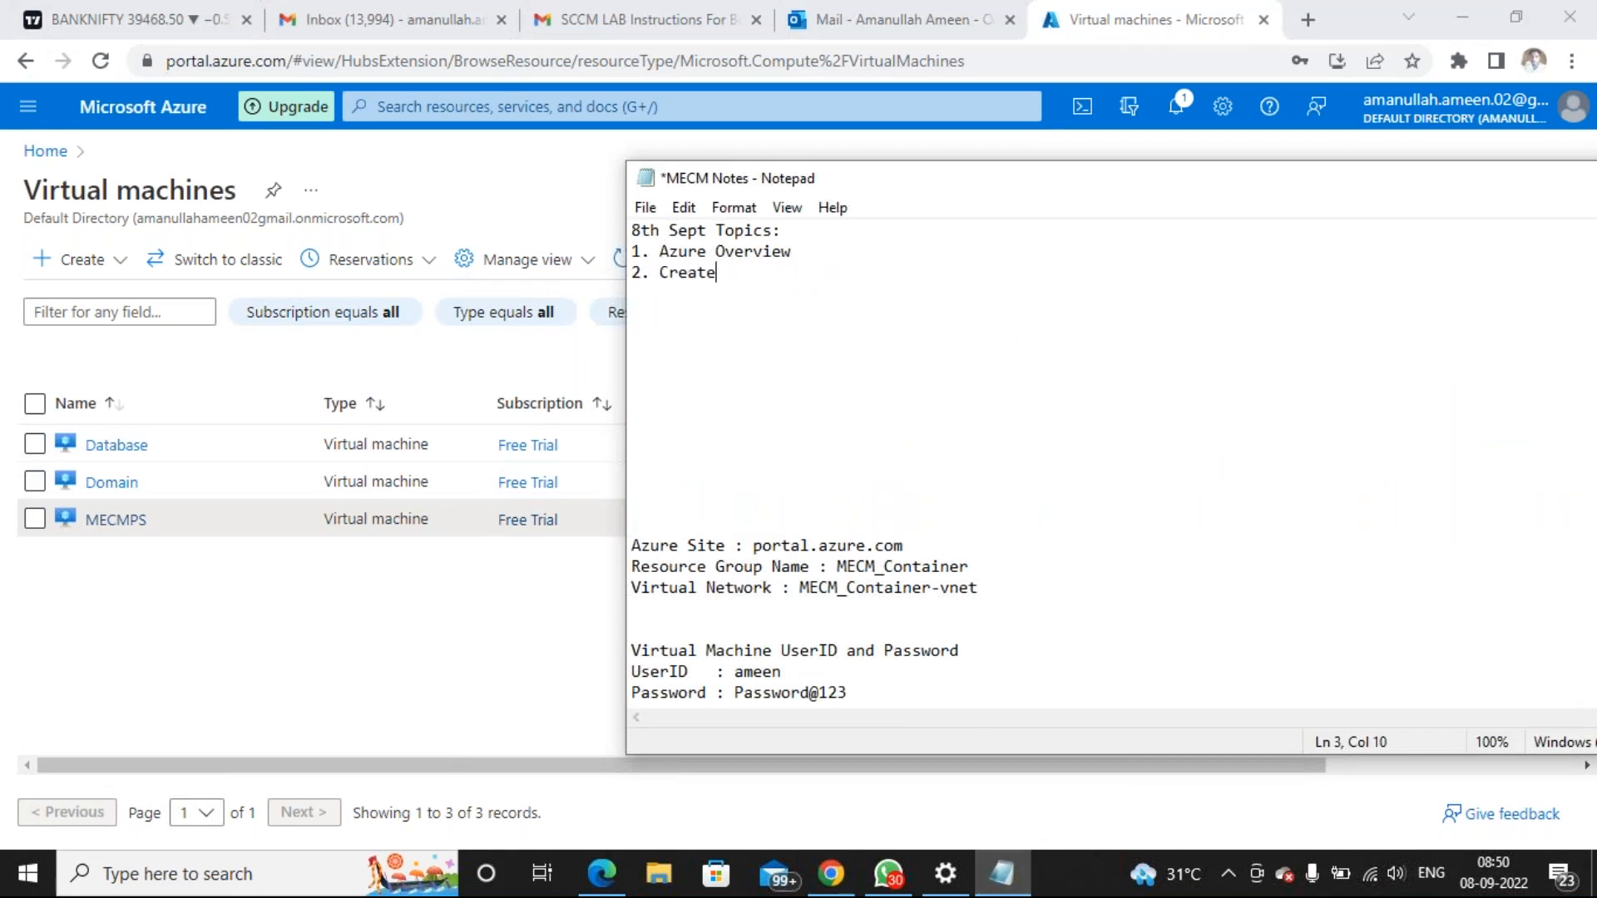
text( azure container)
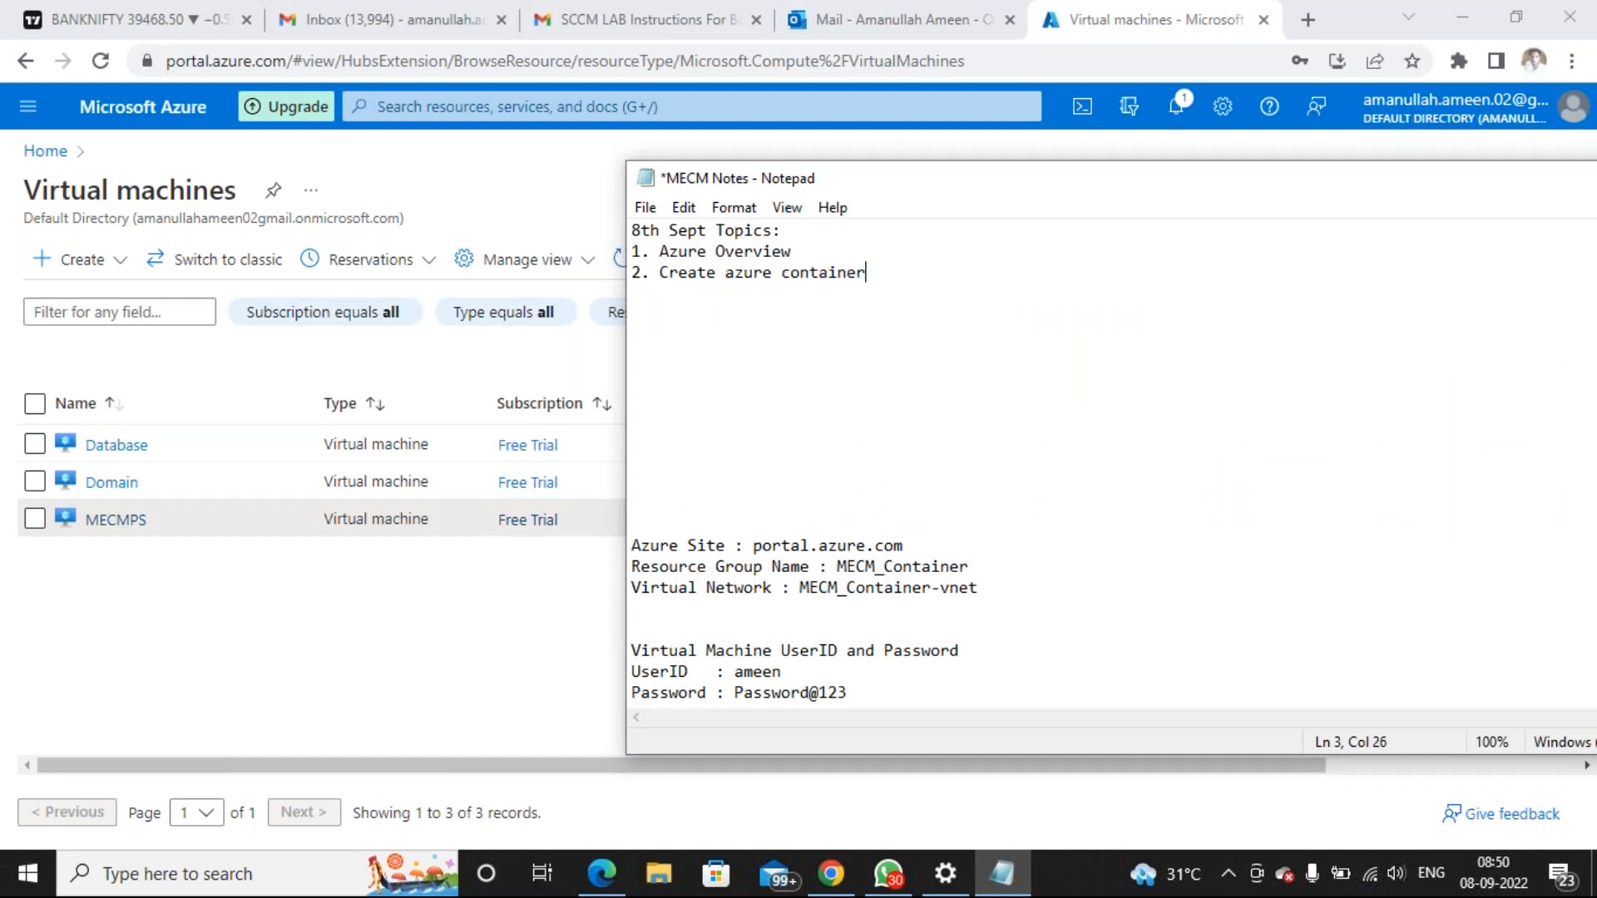
double_click(806, 270)
text(resource group)
key(Return)
Add items '3. Create virtual machines (Domain, Database, MECMPS)' and '4. Download and install Mremoteng', then save
text(3. Create vi)
key(BackSpace)
text(virtual machines (Domain, Data)
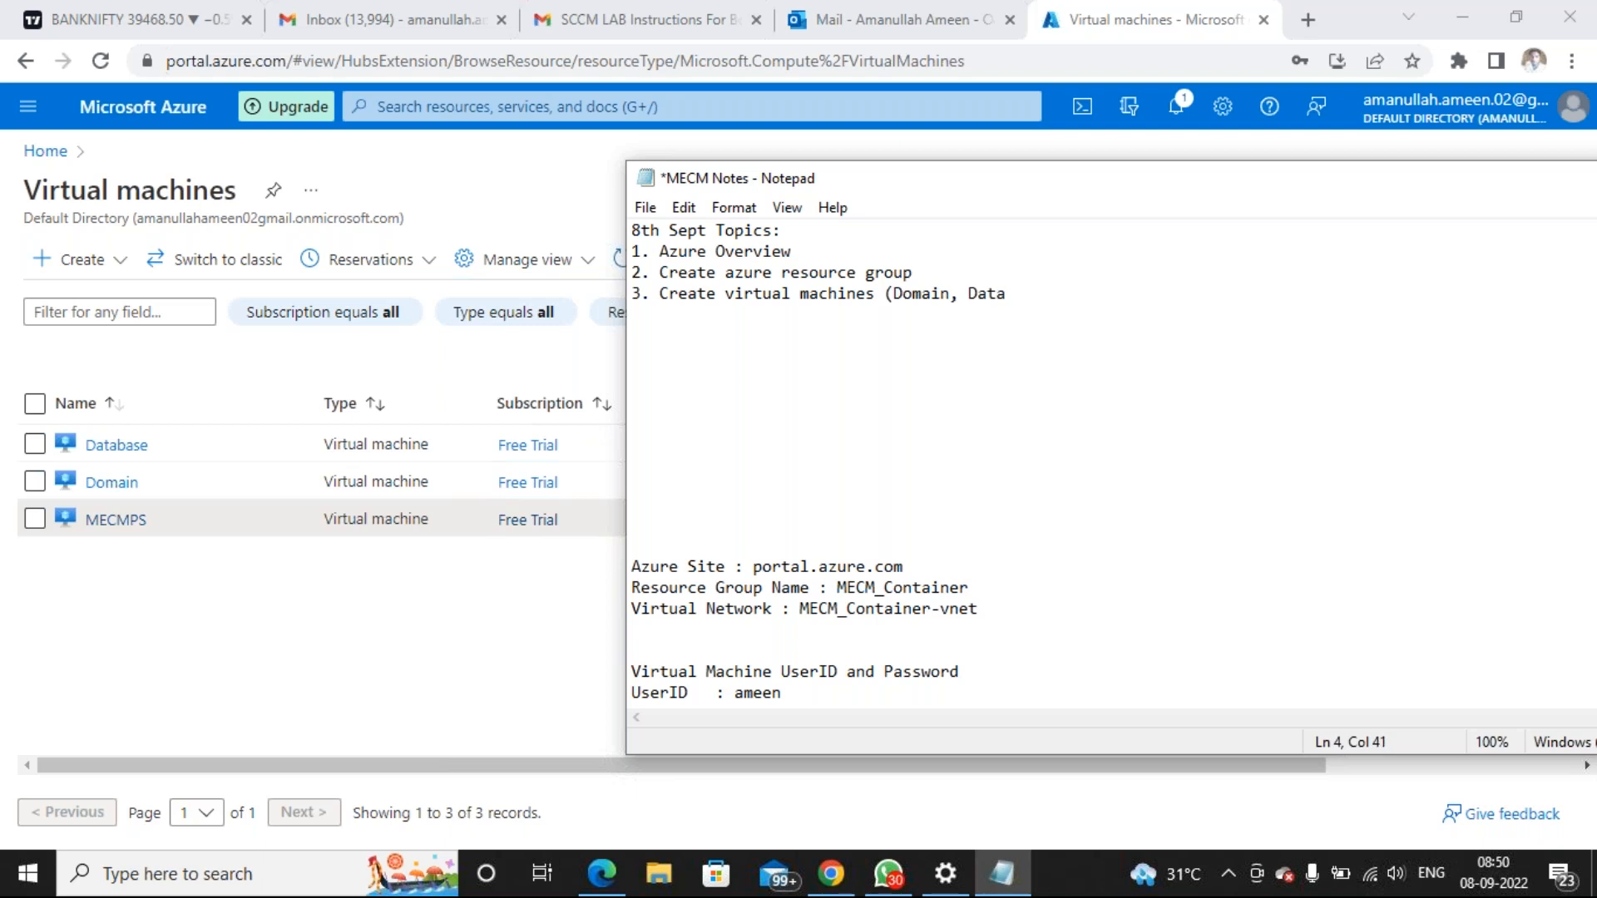
text(base, MECMPS))
key(Return)
text(4. Download and install Mremote)
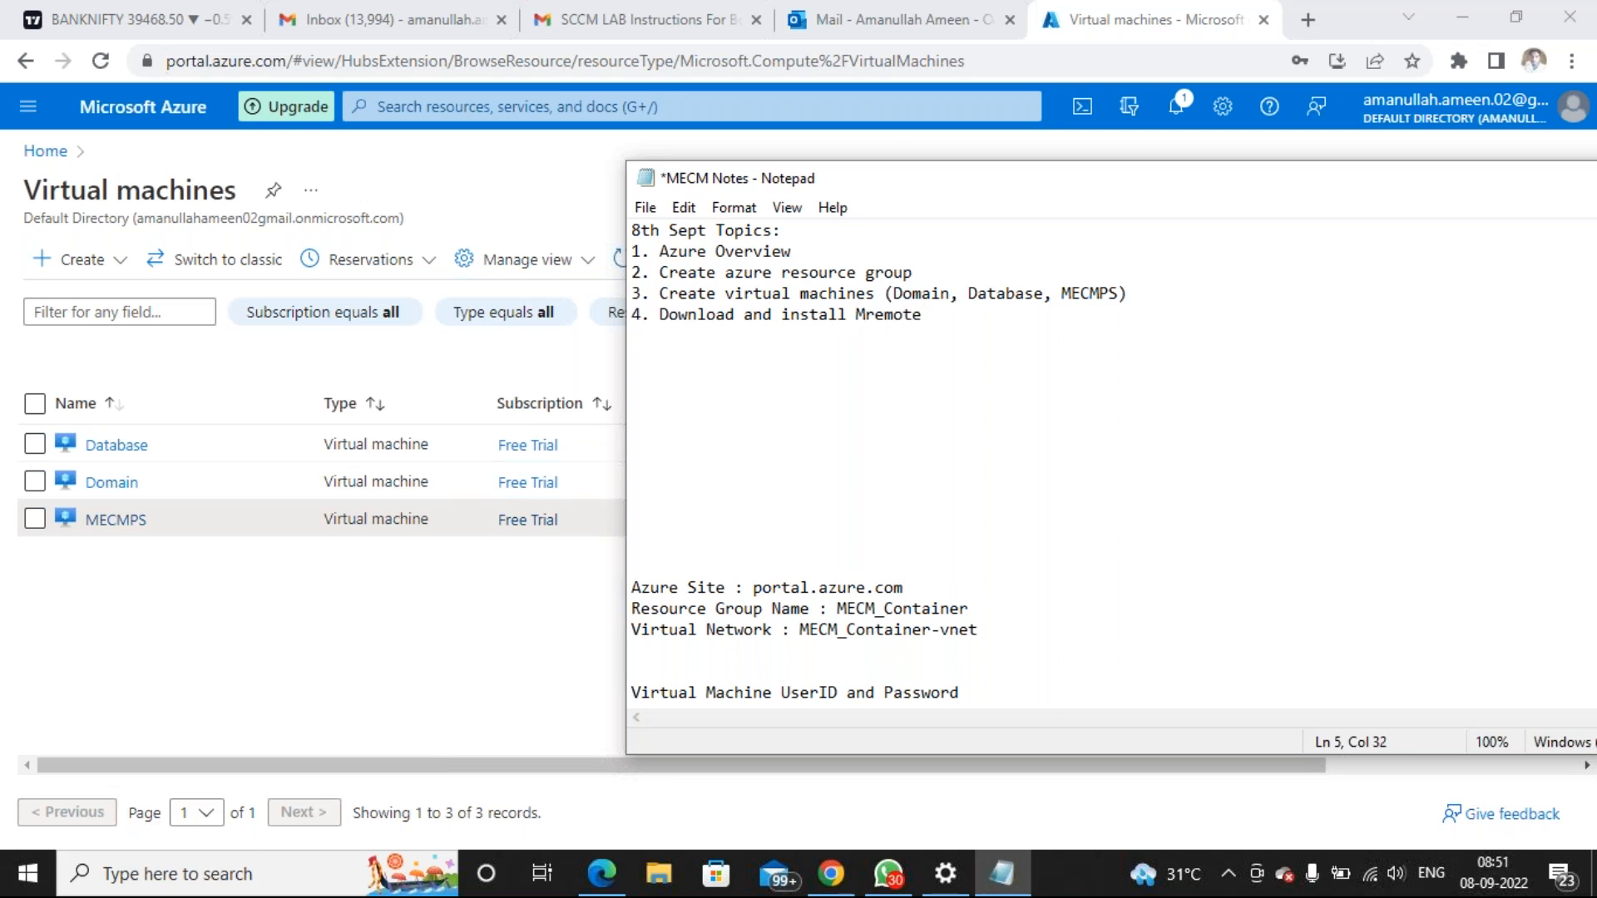
text(ng)
key(ctrl+s)
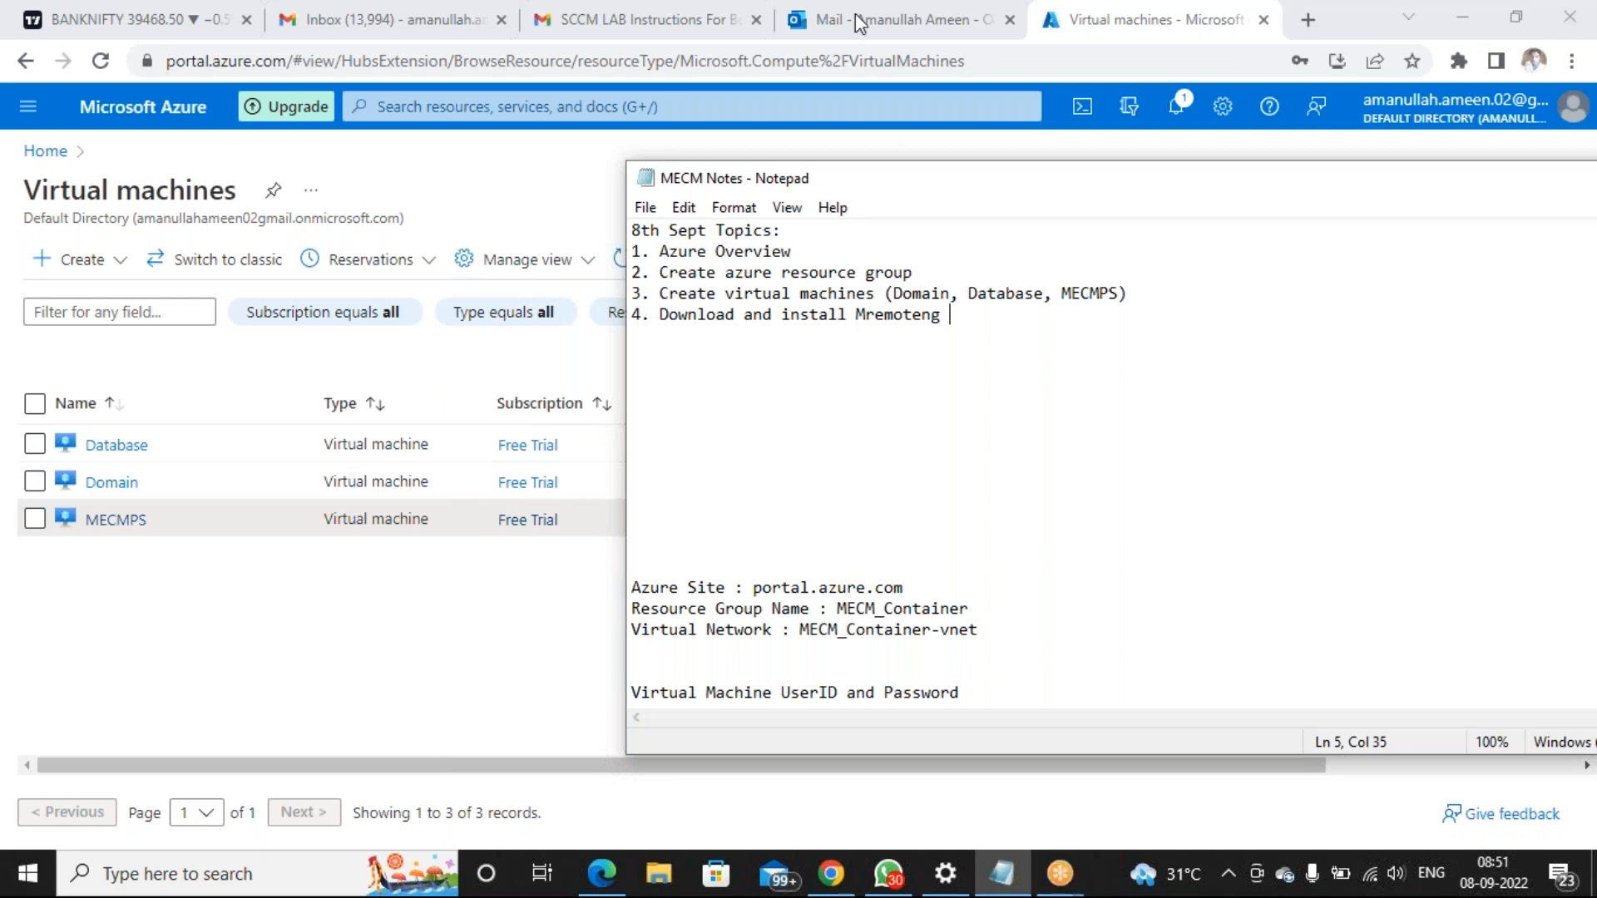
click(1306, 17)
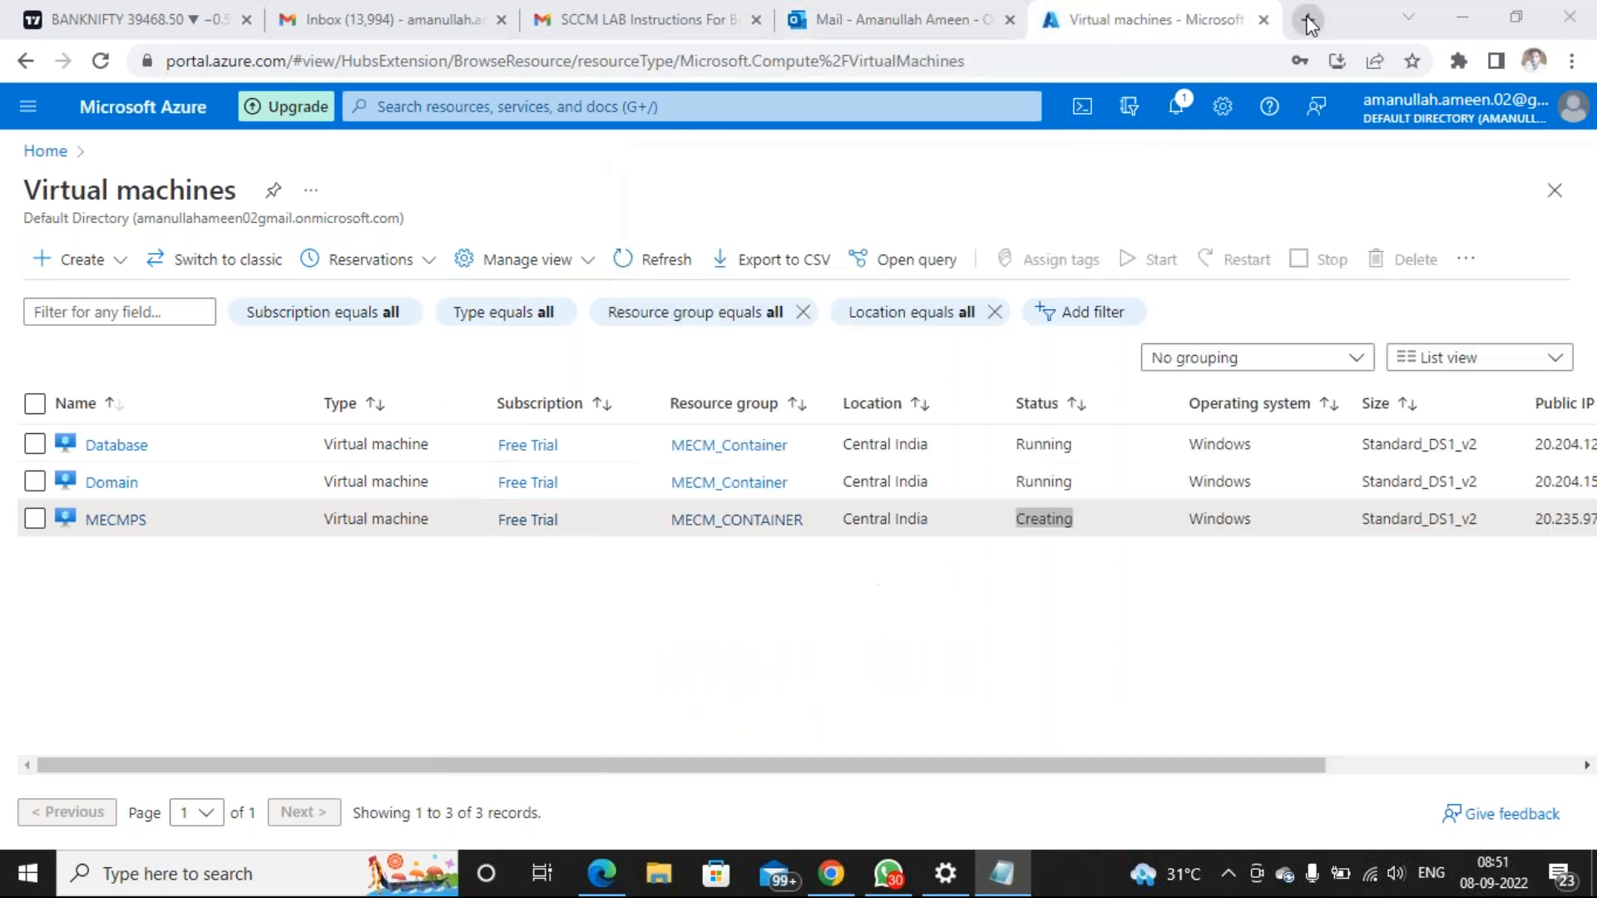
Google 'mremote ng download' and download the Stable v1.76.20 MSI from mremoteng.org
click(538, 60)
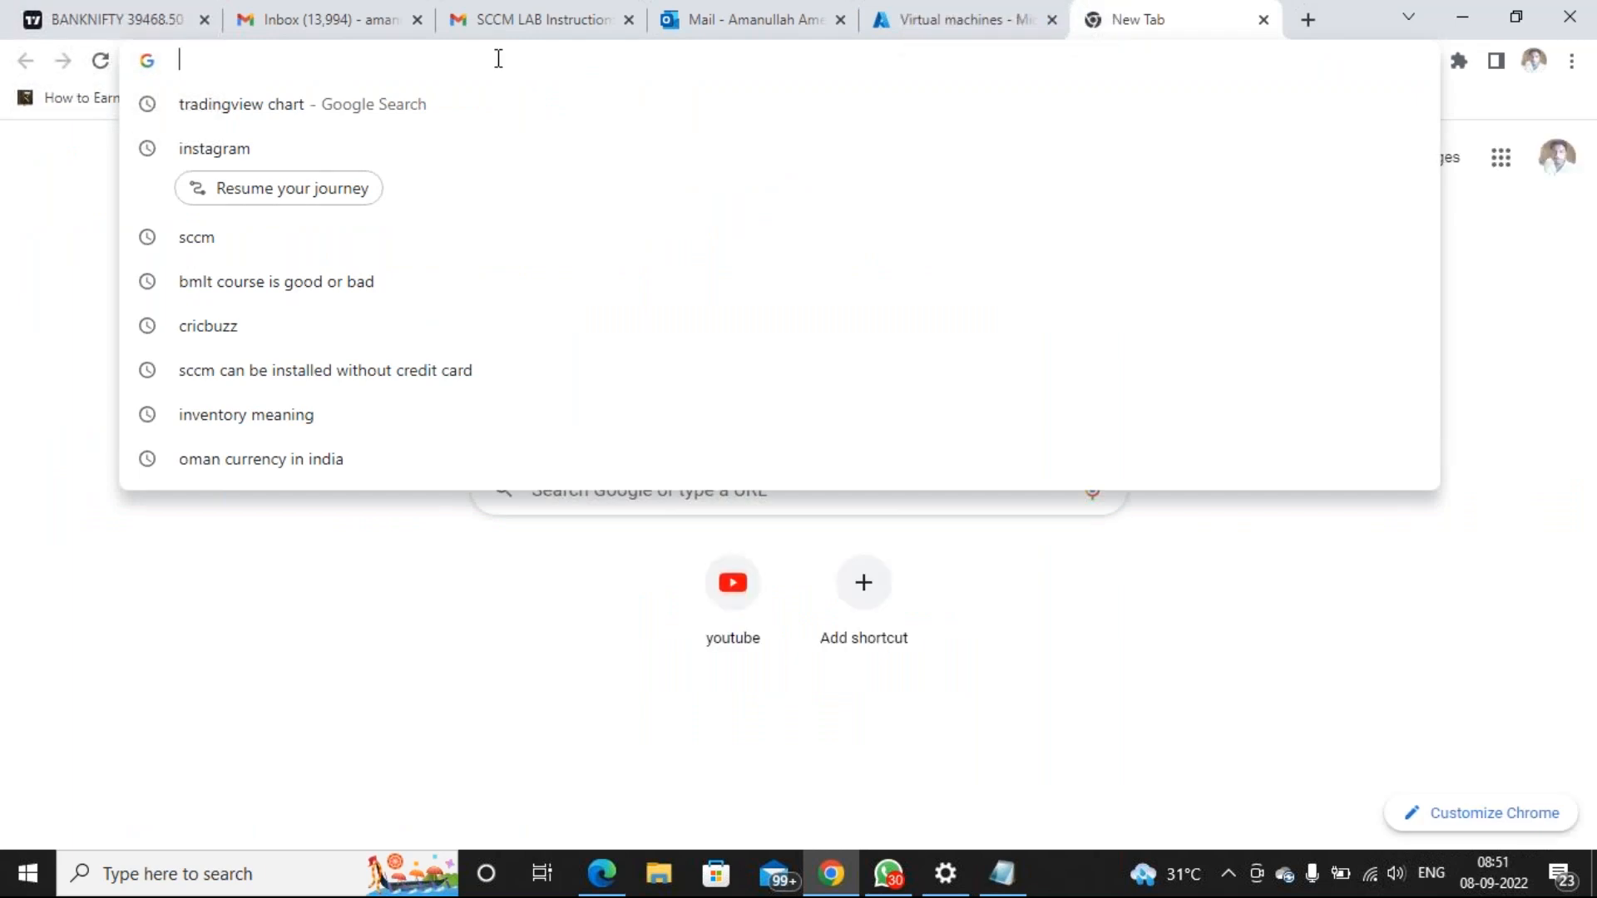
text(www.google.com)
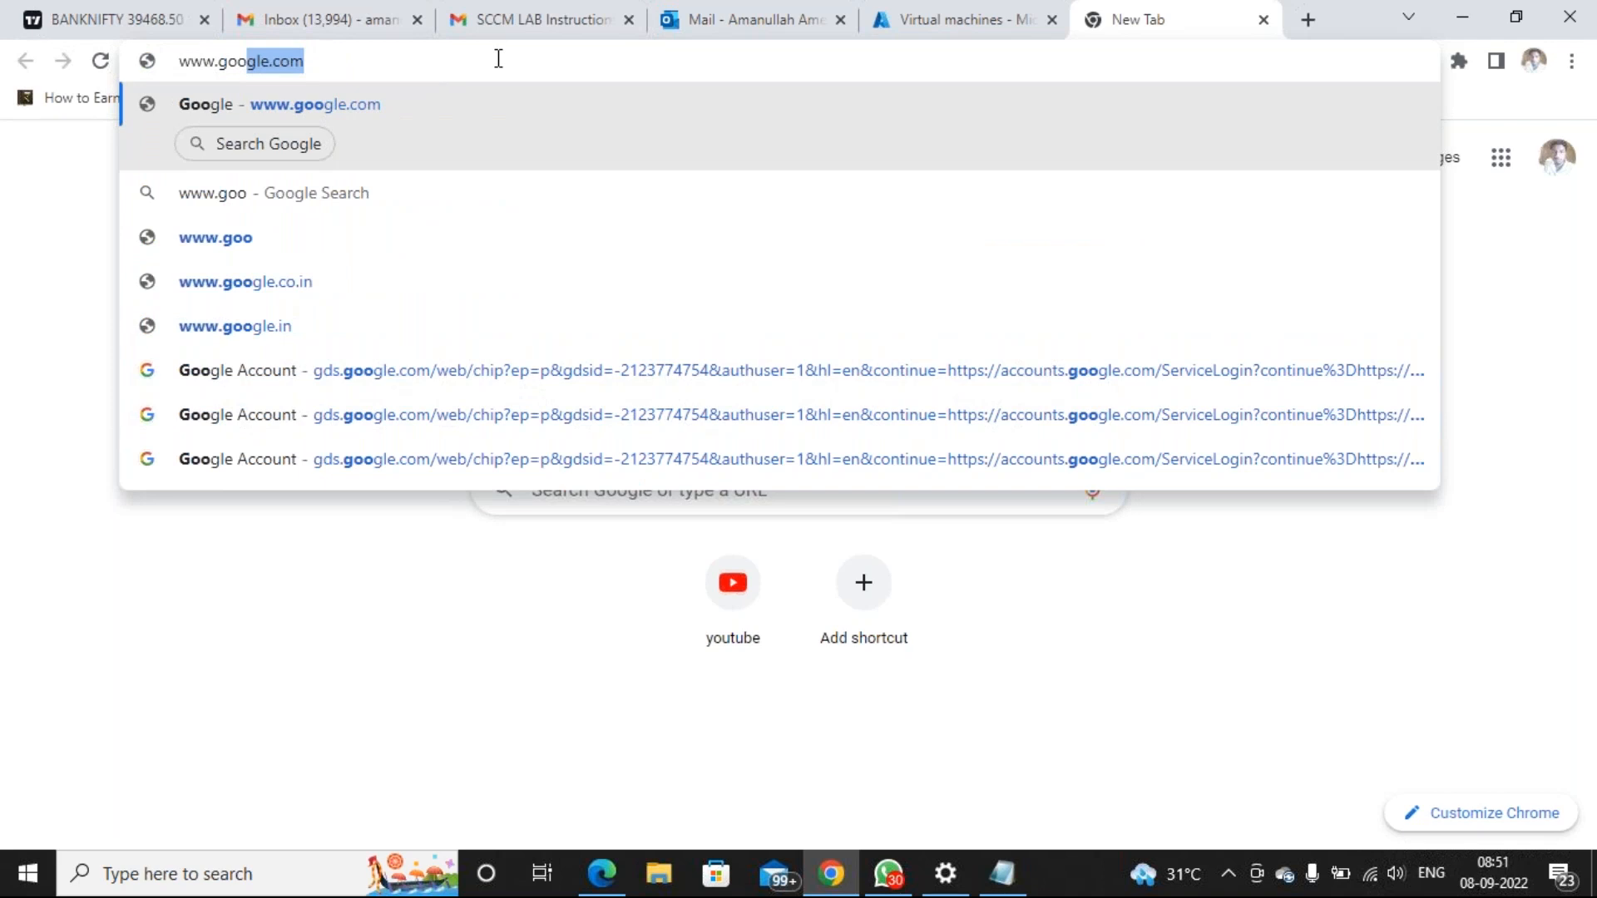
key(Return)
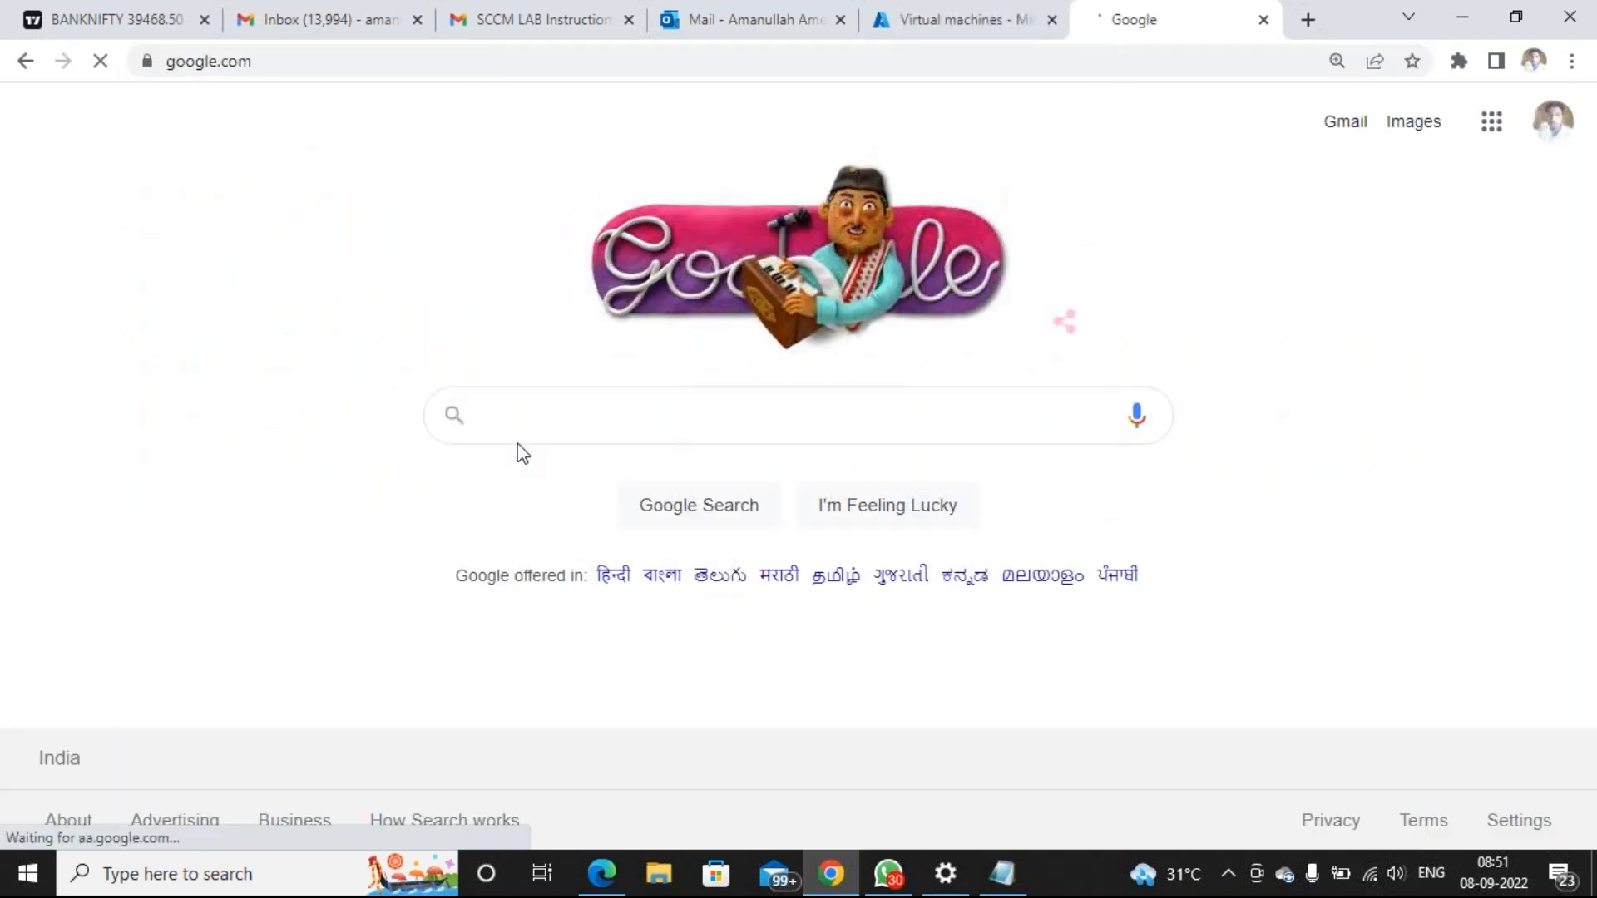
click(578, 414)
text(mre)
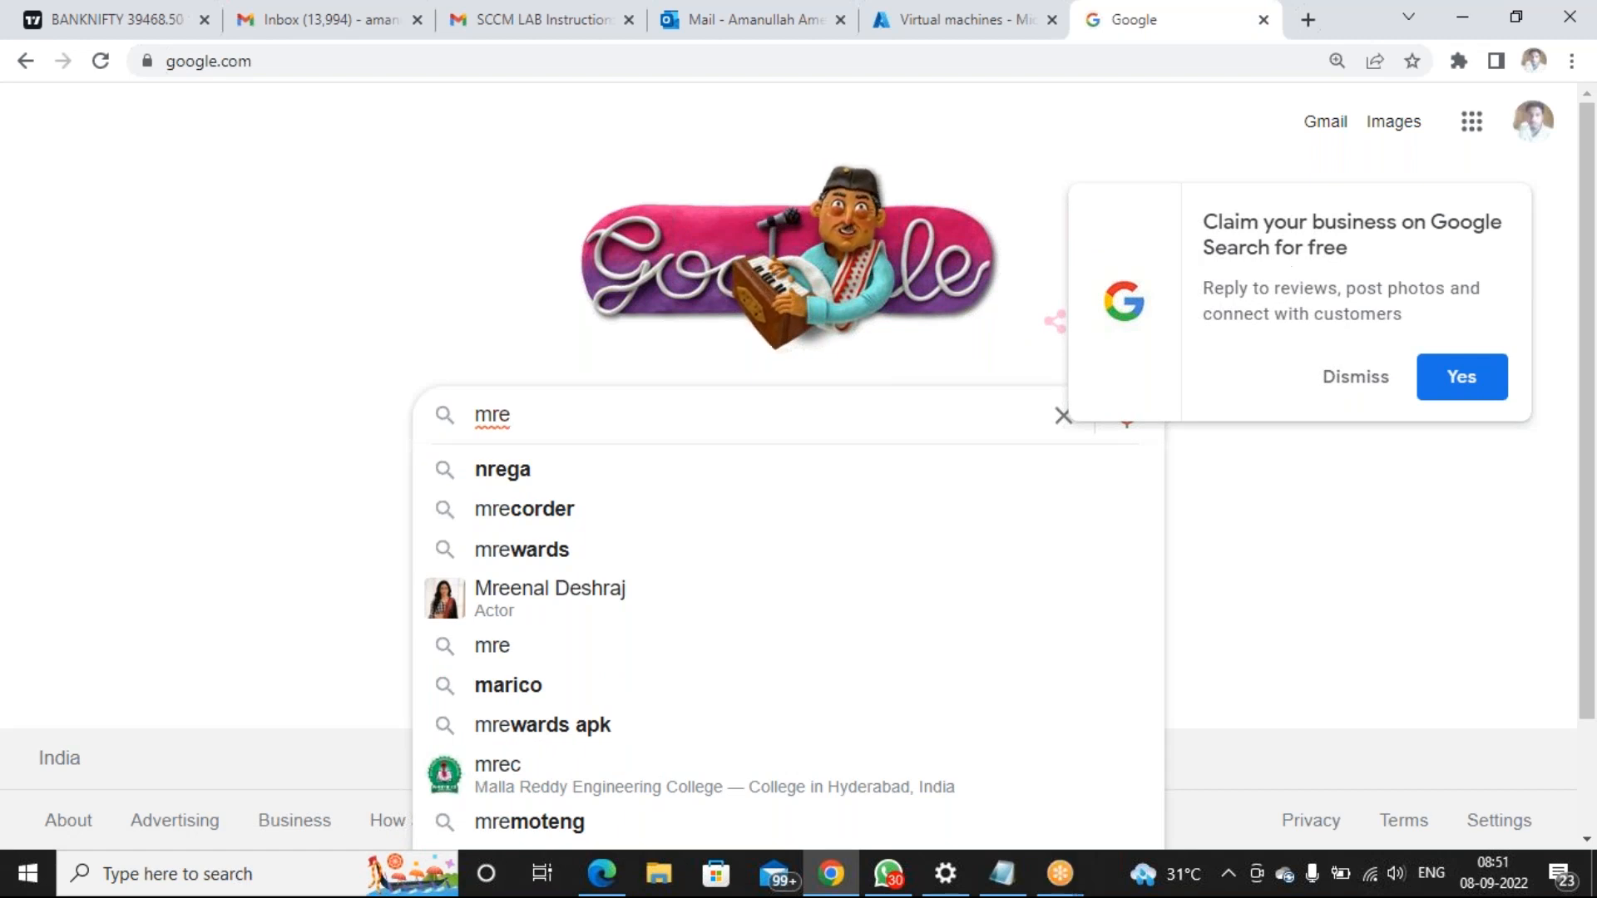
click(1340, 386)
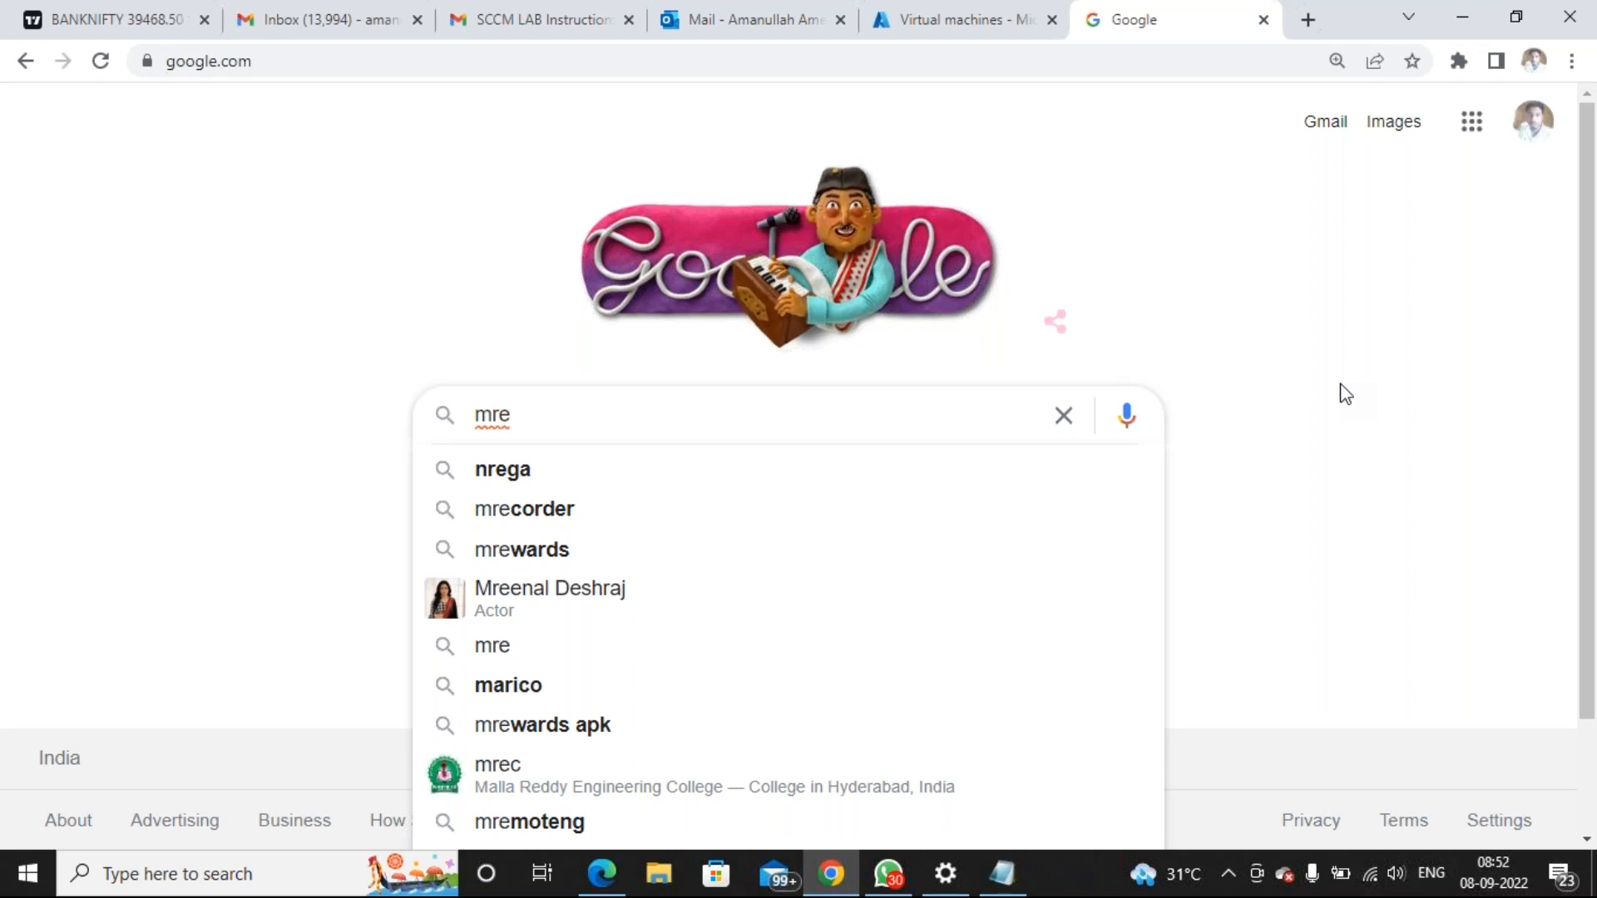
text(mote ng do)
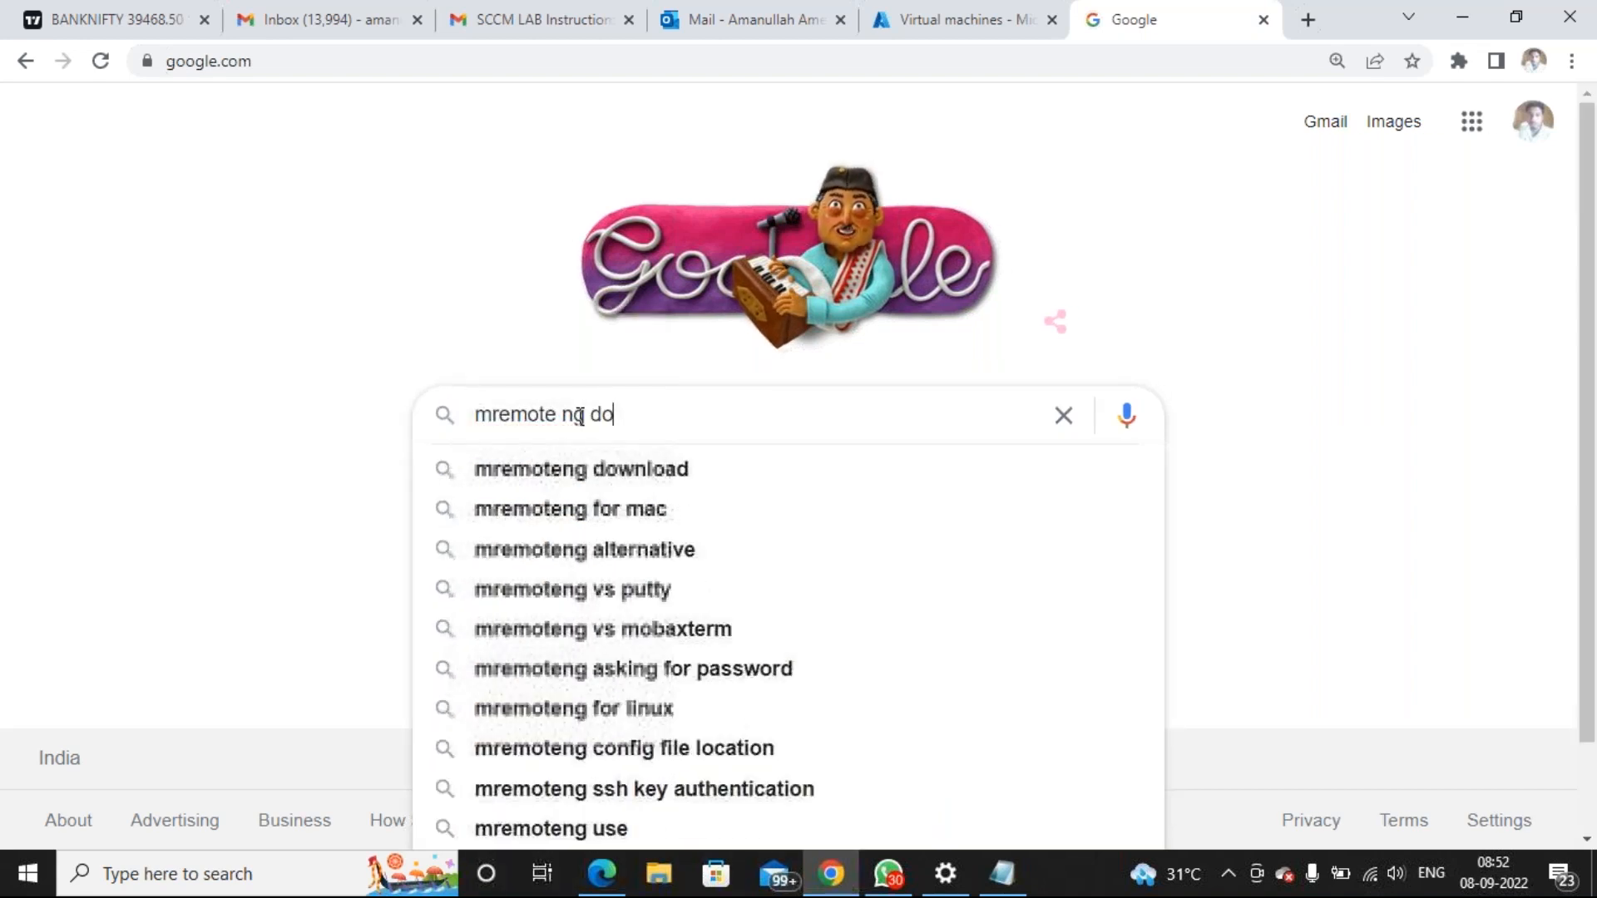
text(wnload)
key(Return)
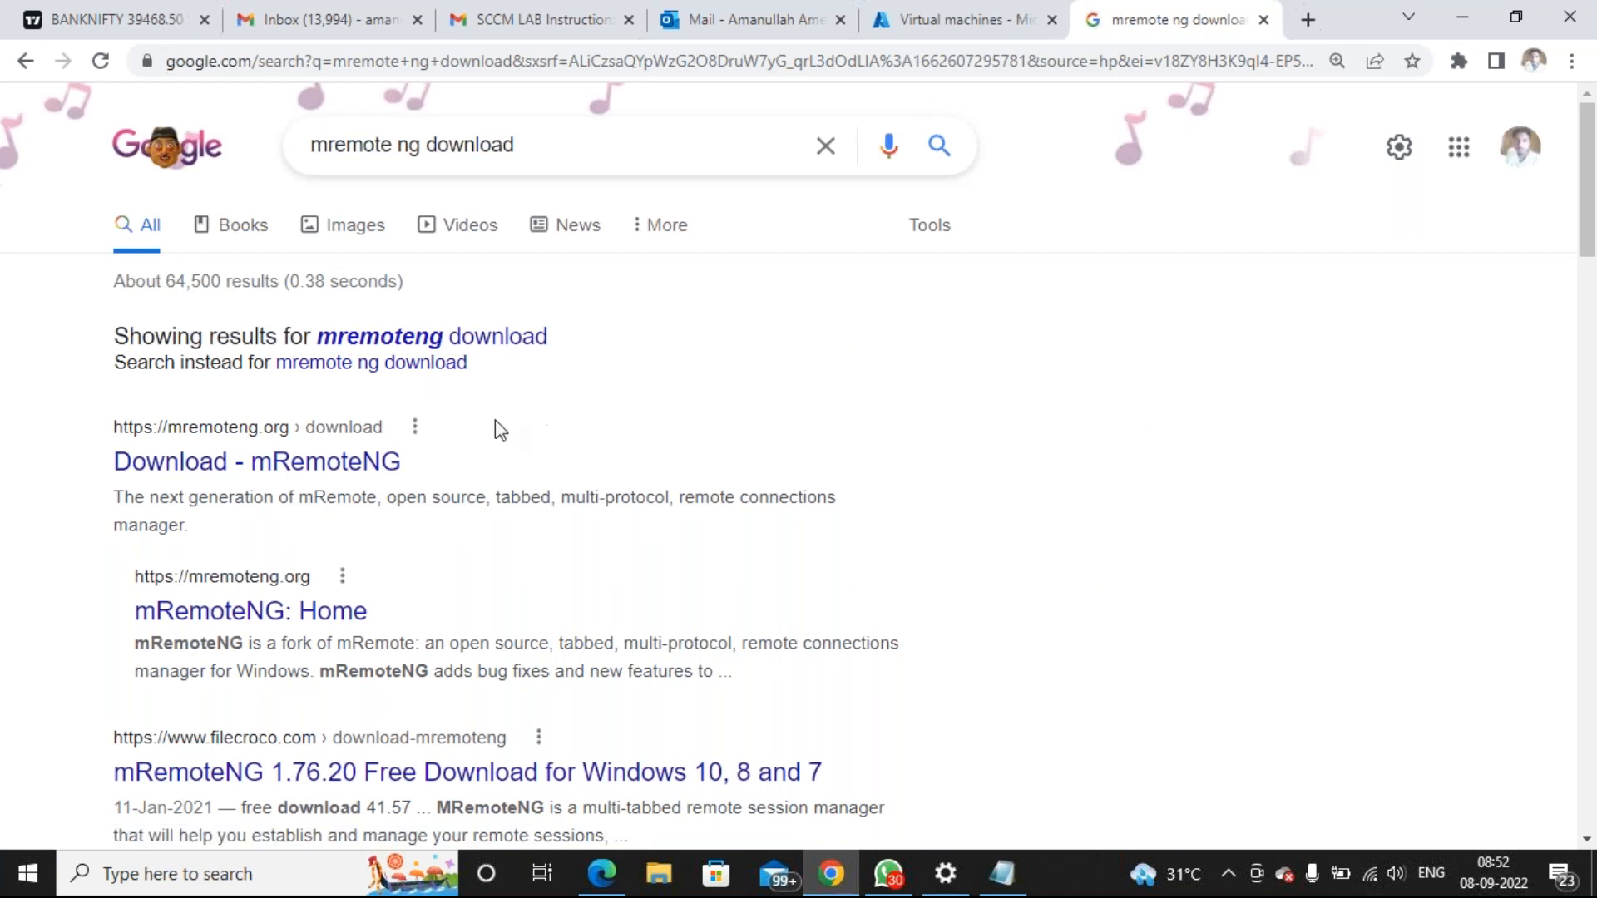
click(309, 461)
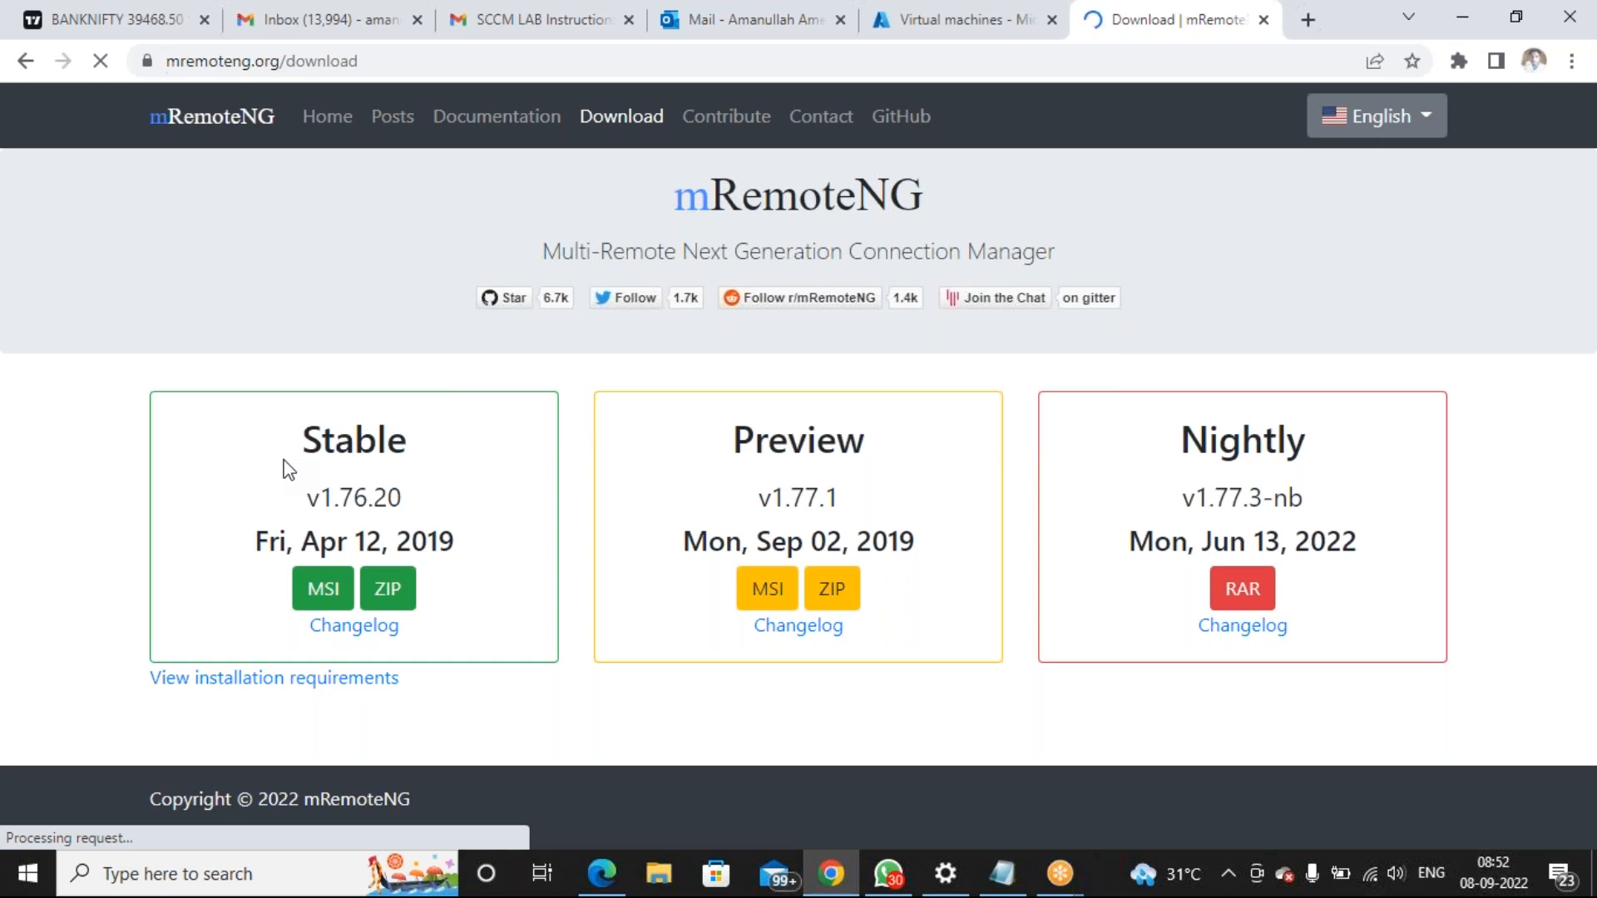
click(324, 591)
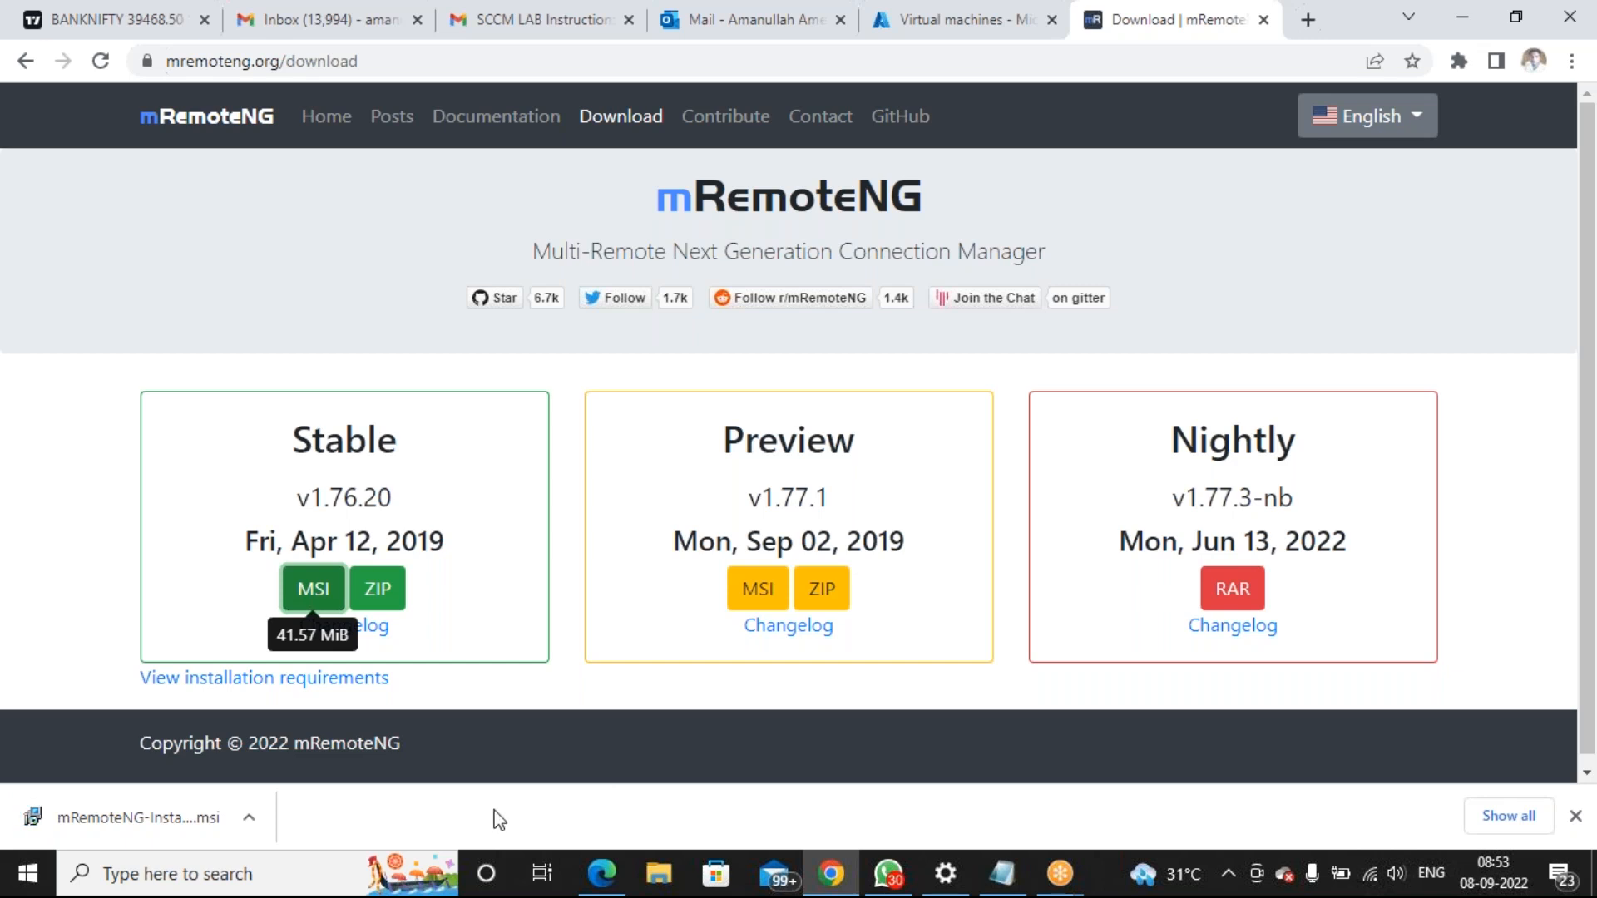
Run the mRemoteNG MSI, accept the license, install all features, and launch on finish
click(247, 813)
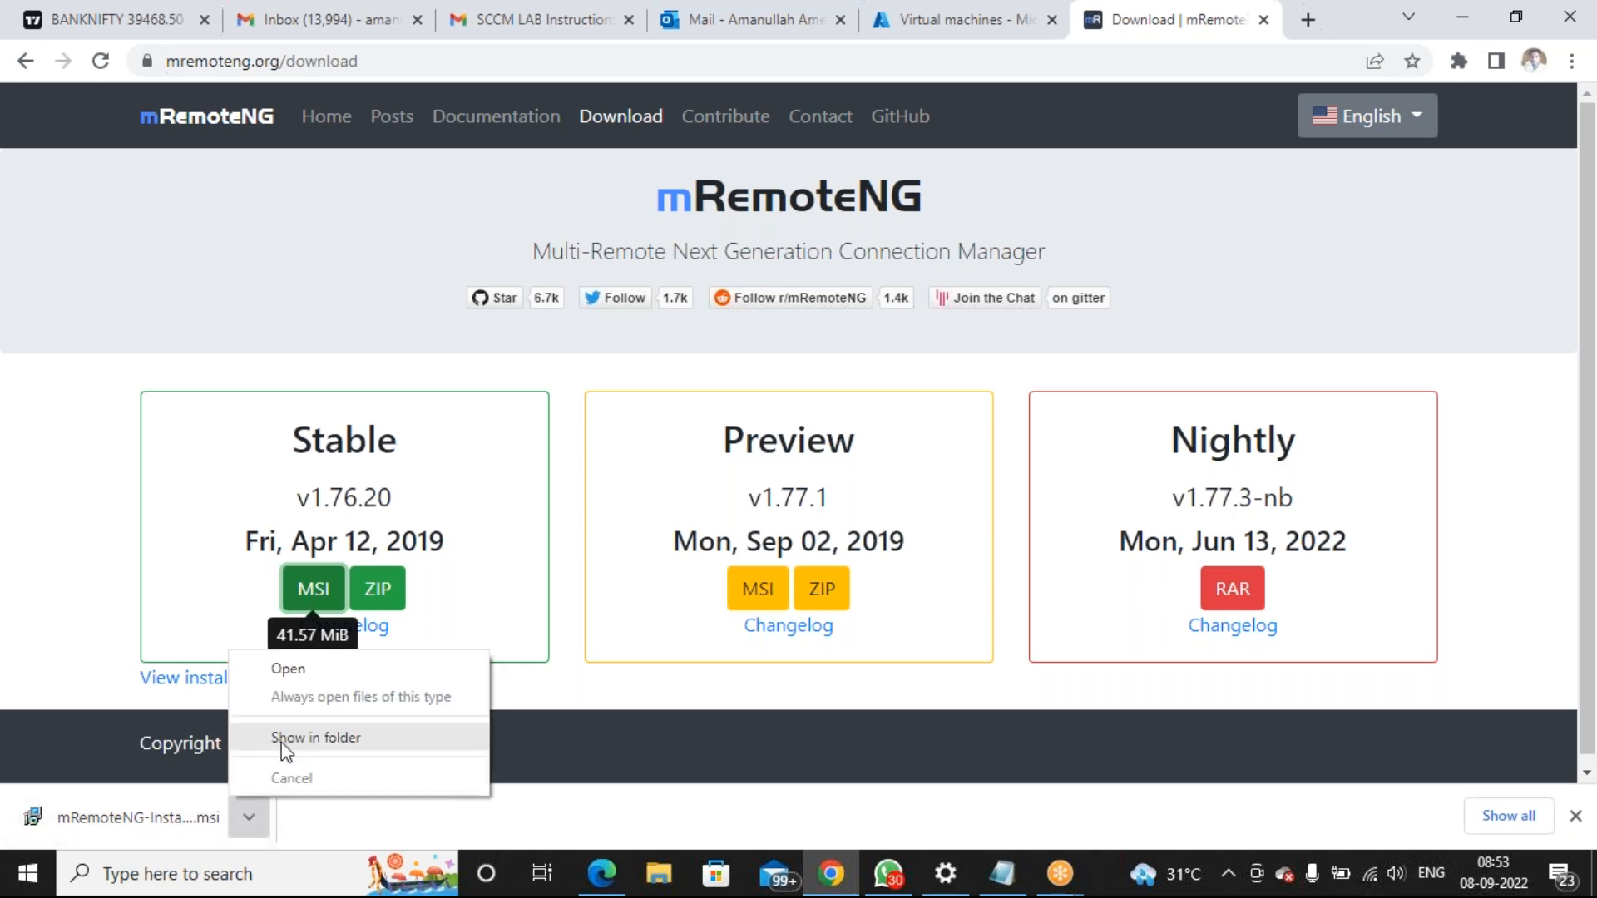
click(324, 674)
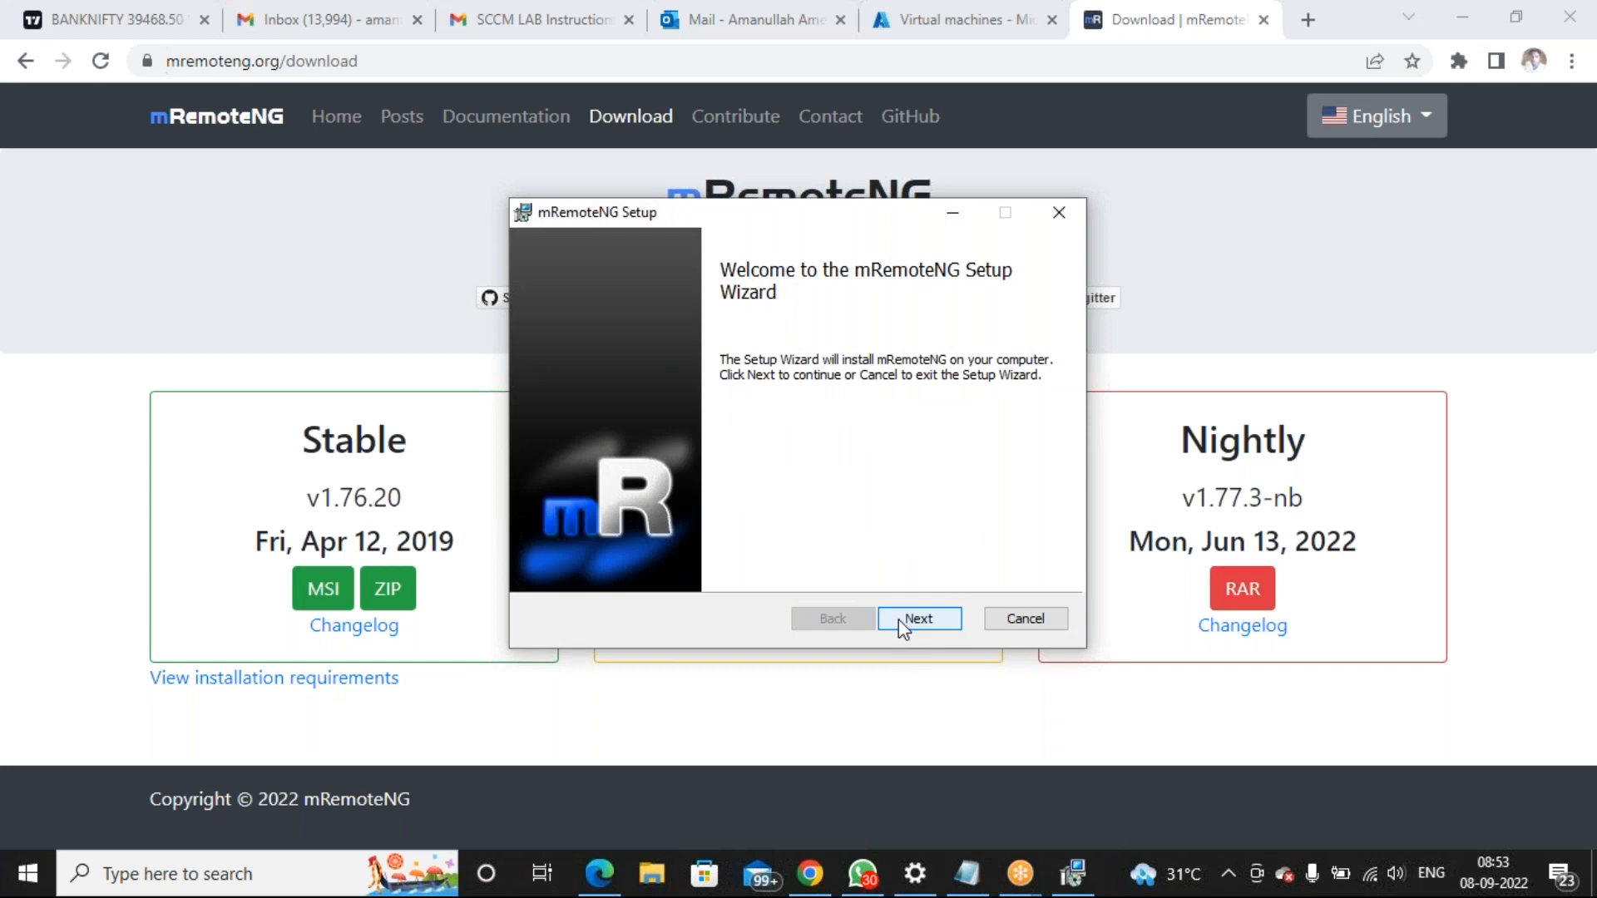
click(898, 619)
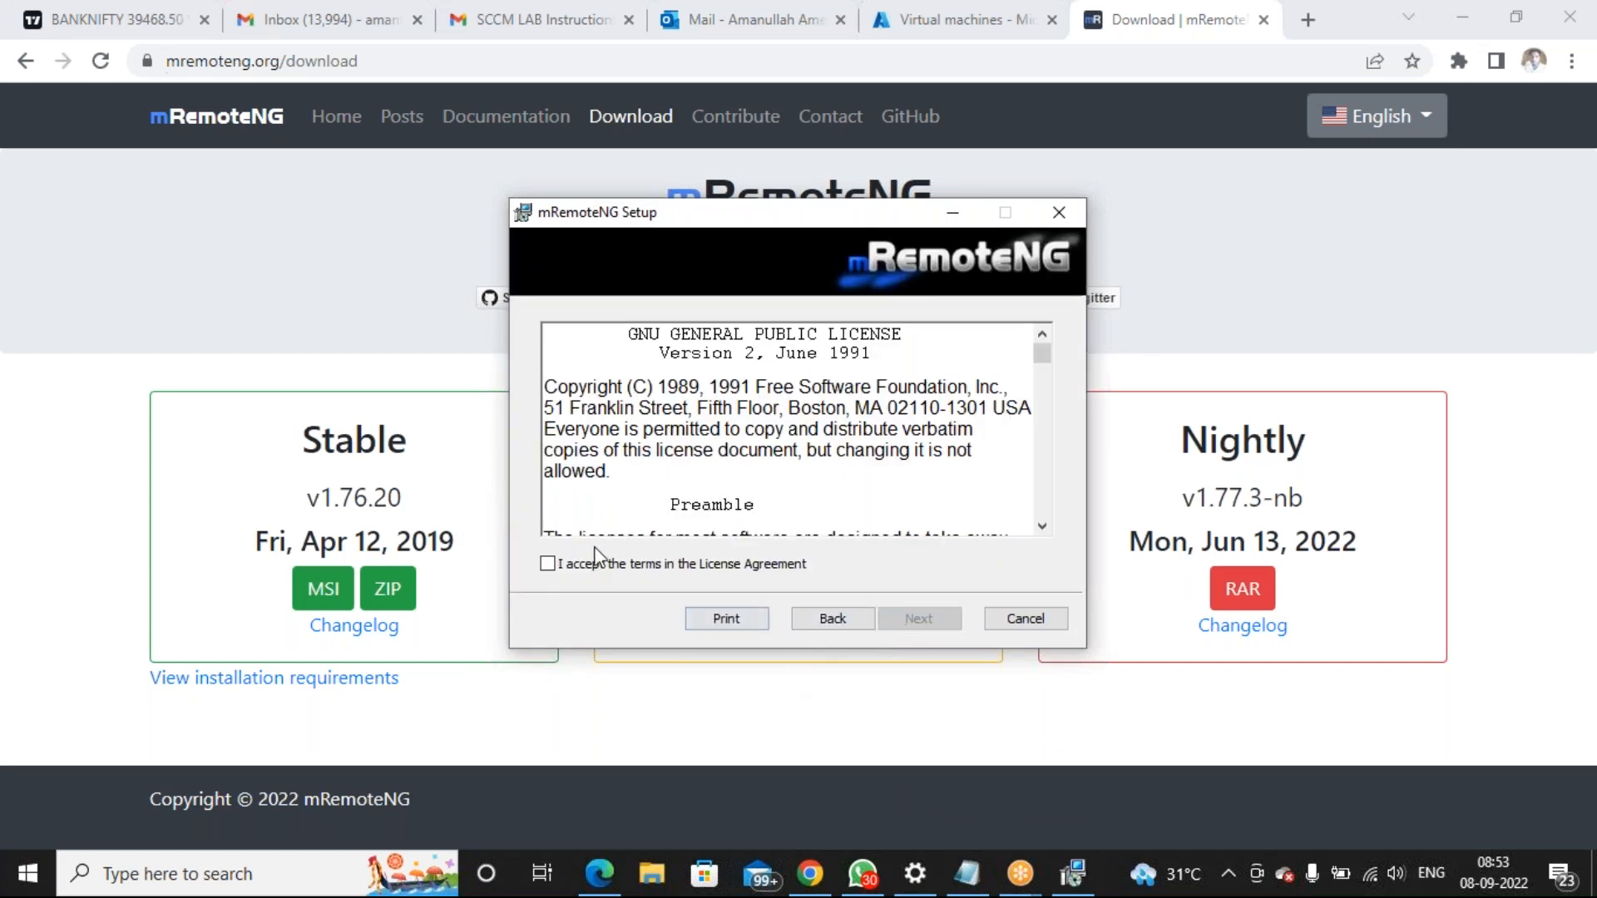
click(548, 565)
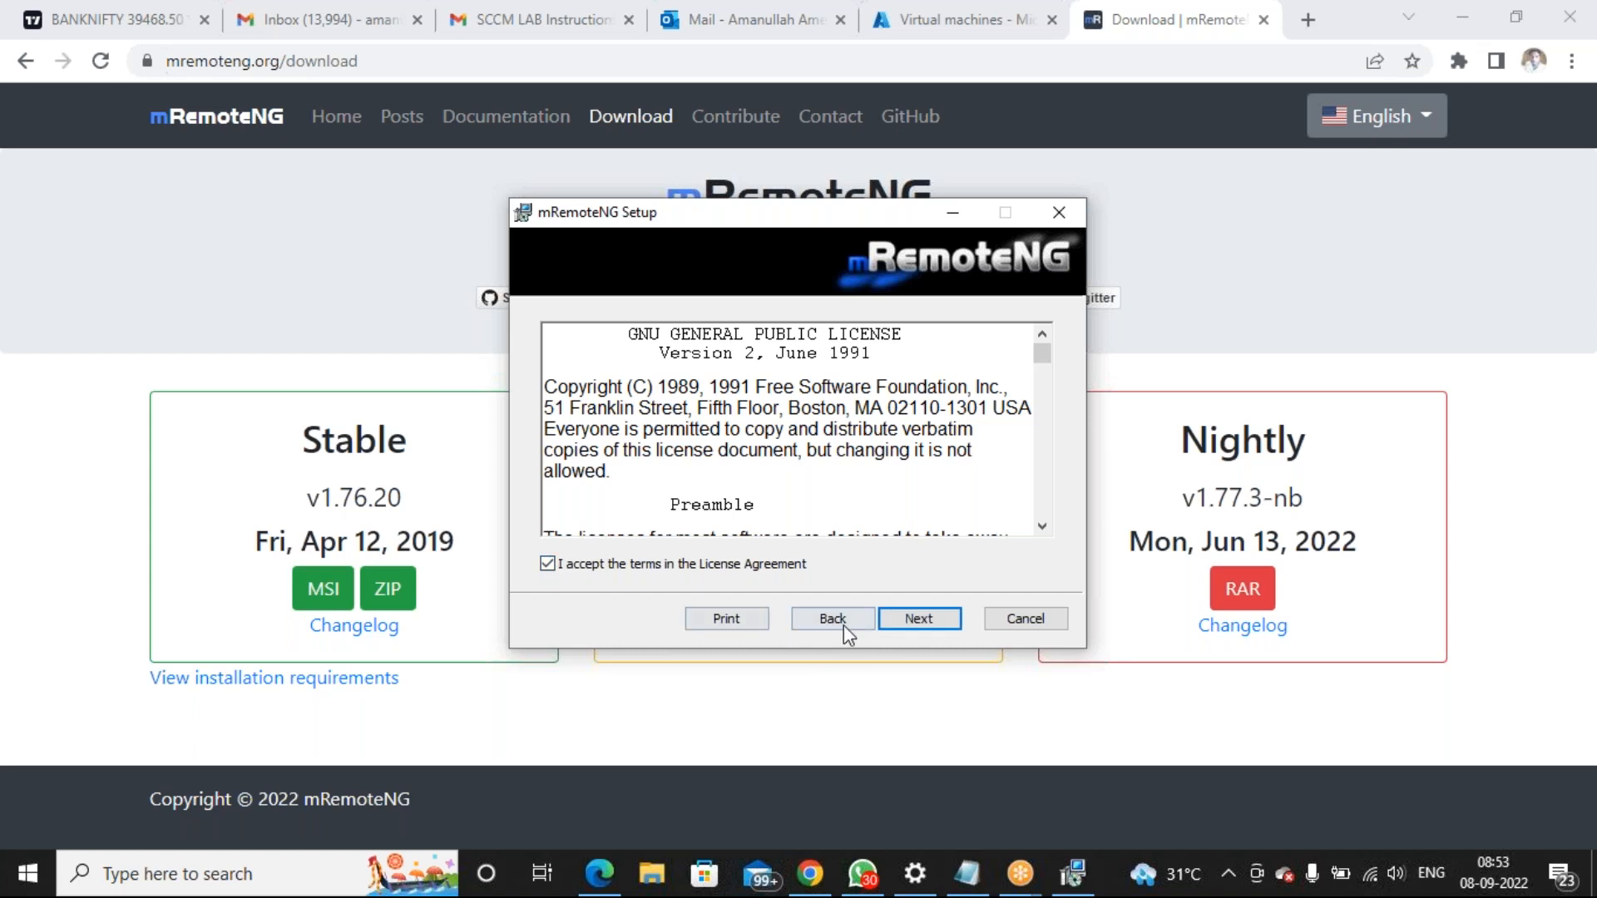
click(902, 624)
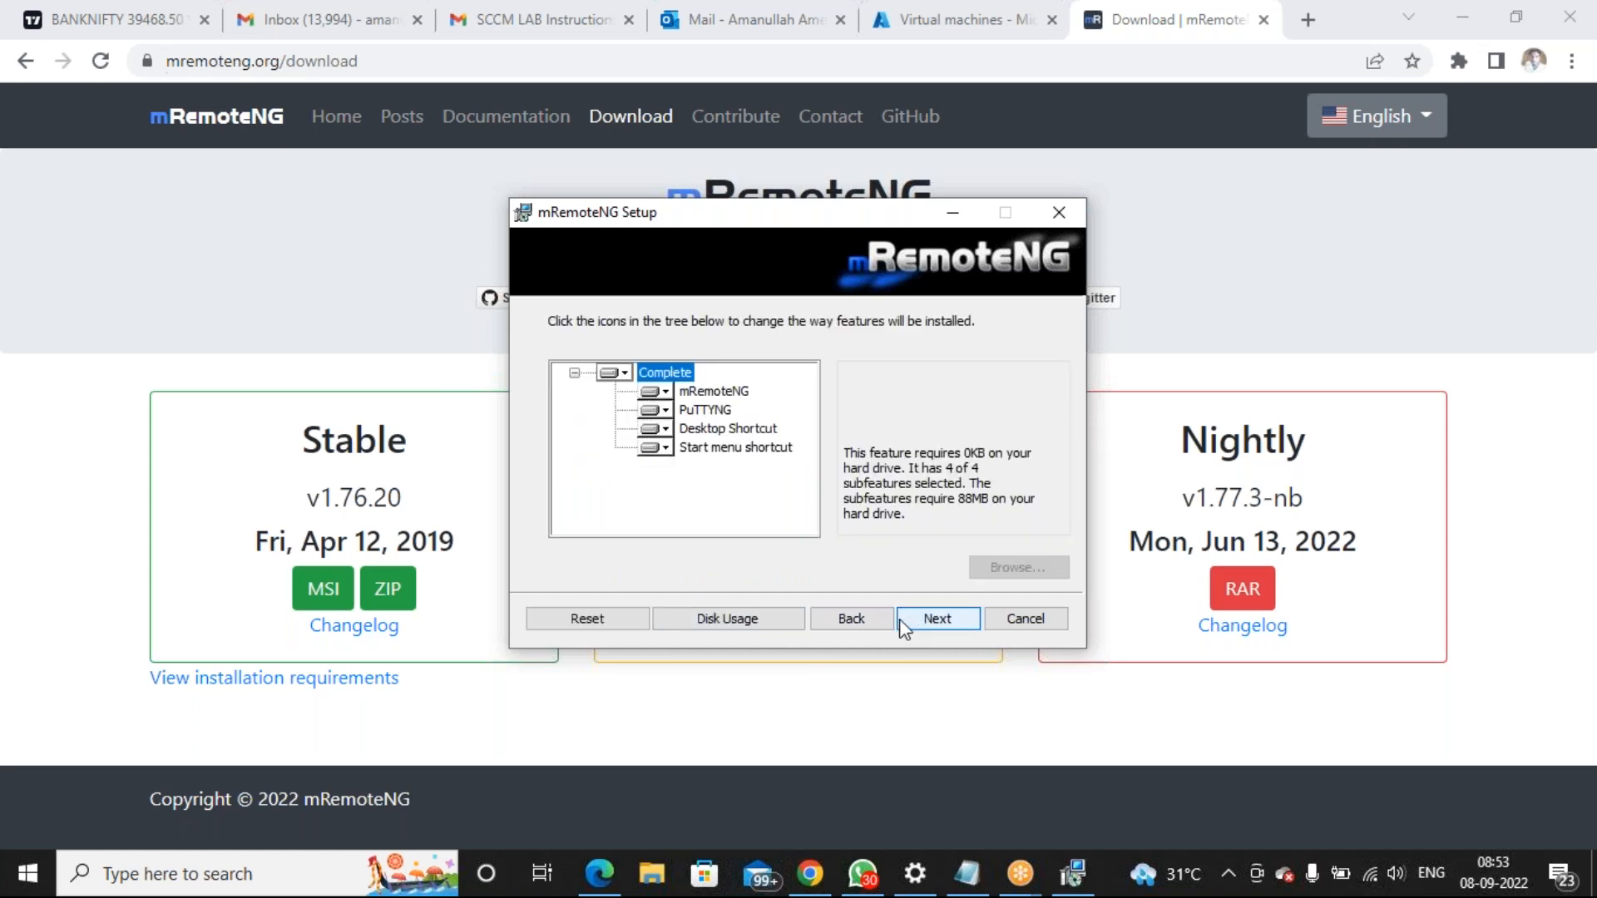
click(913, 621)
click(913, 621)
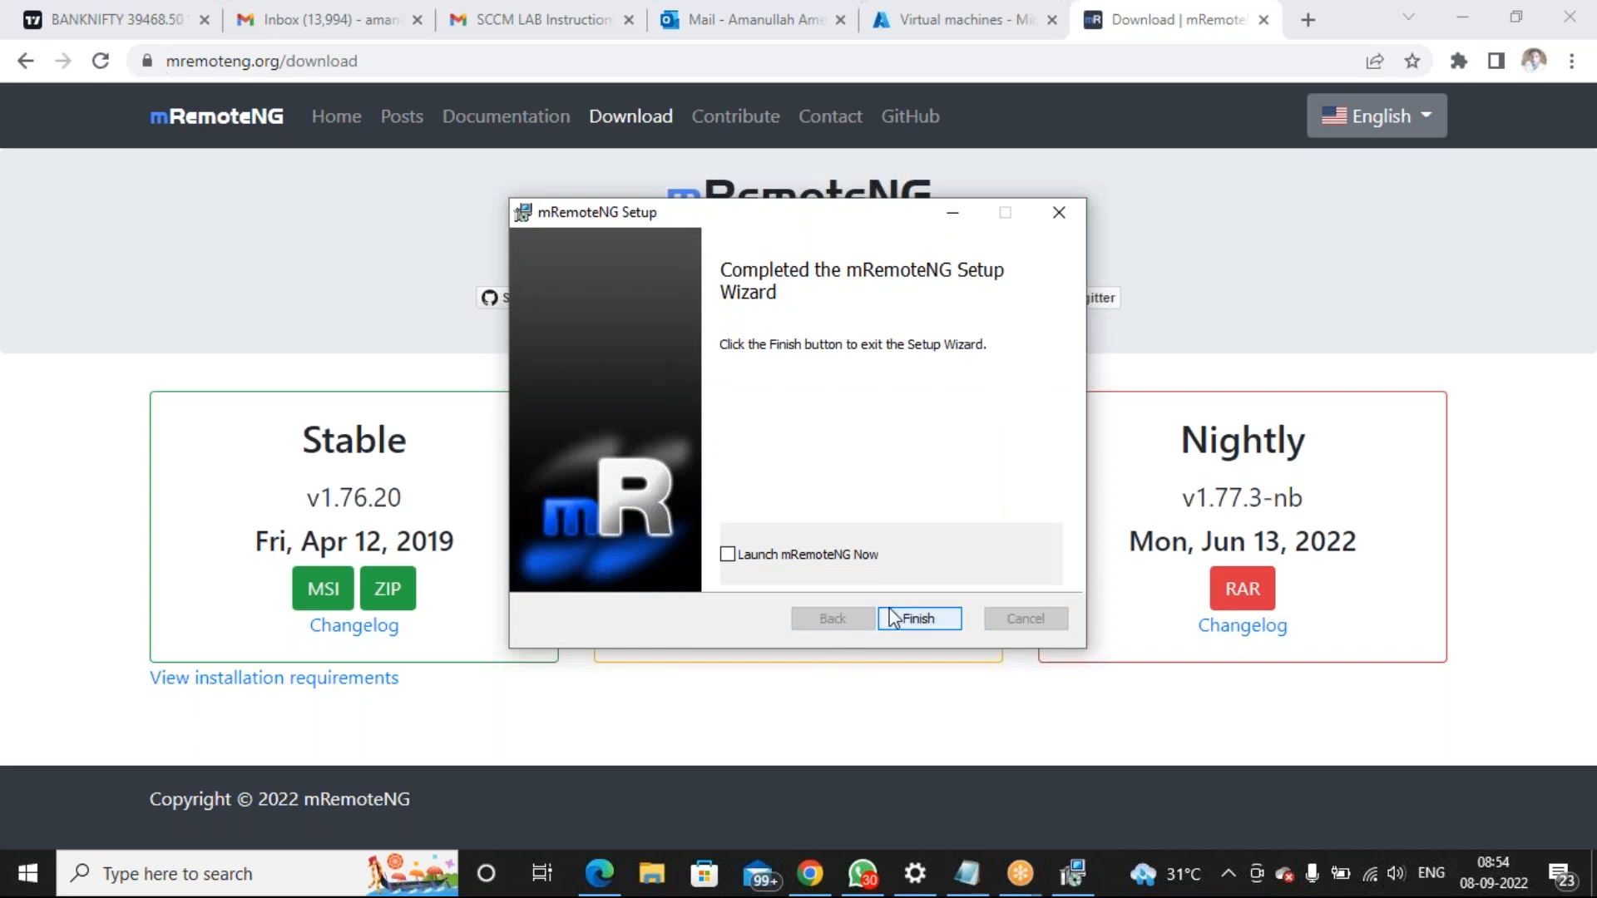
click(730, 556)
click(918, 620)
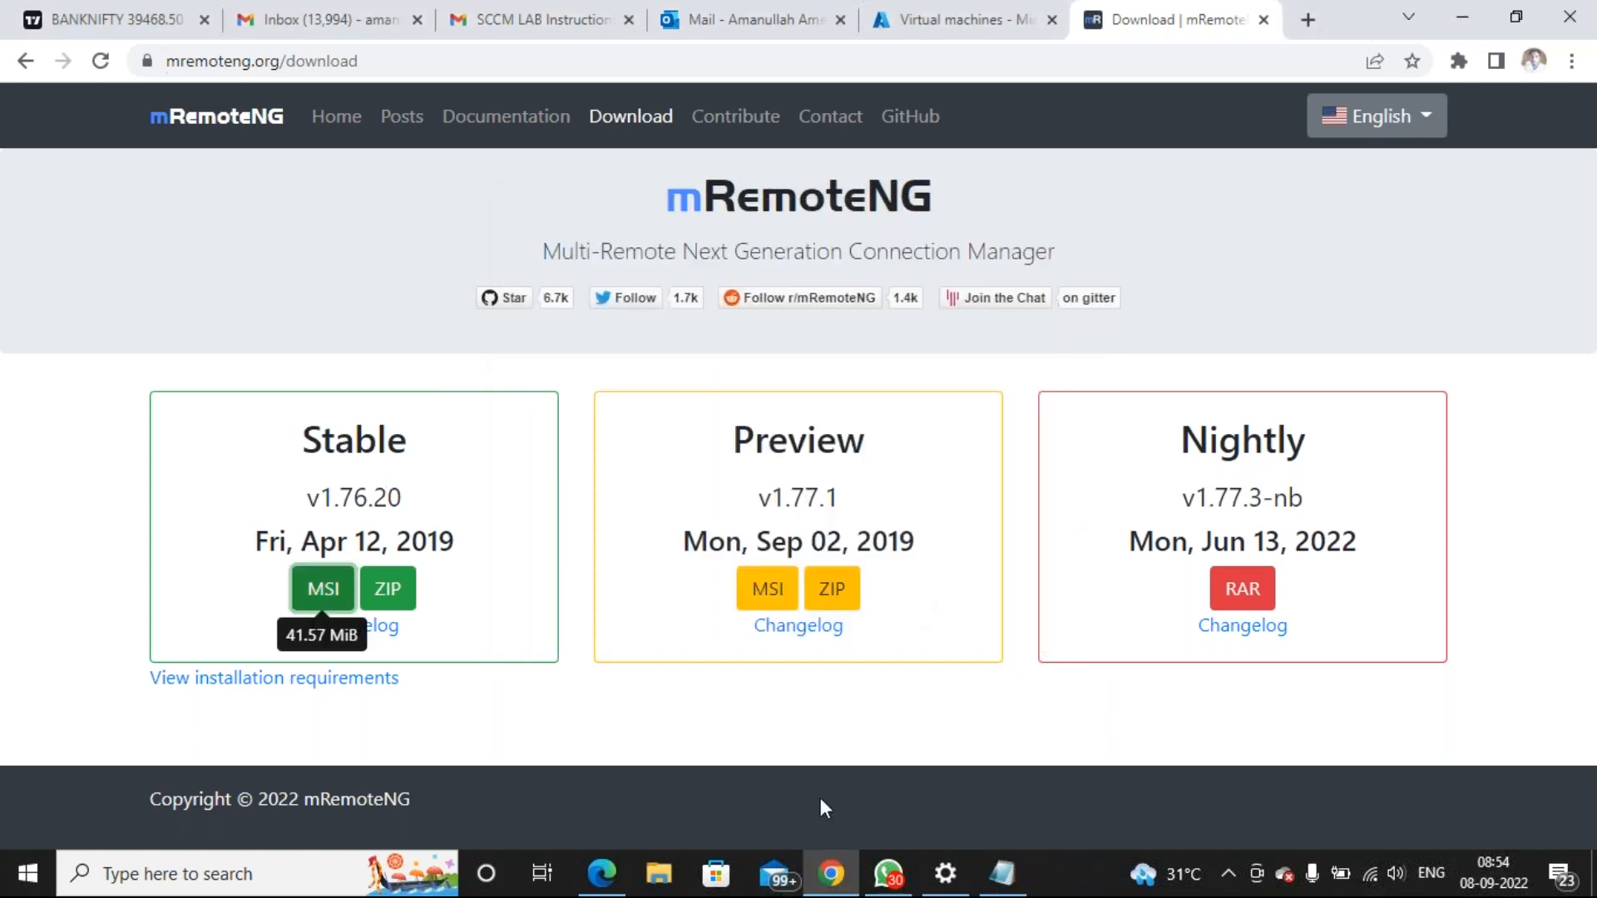
Add '5. Add all public ip address in mremote and login' to MECM Notes and save
click(1002, 873)
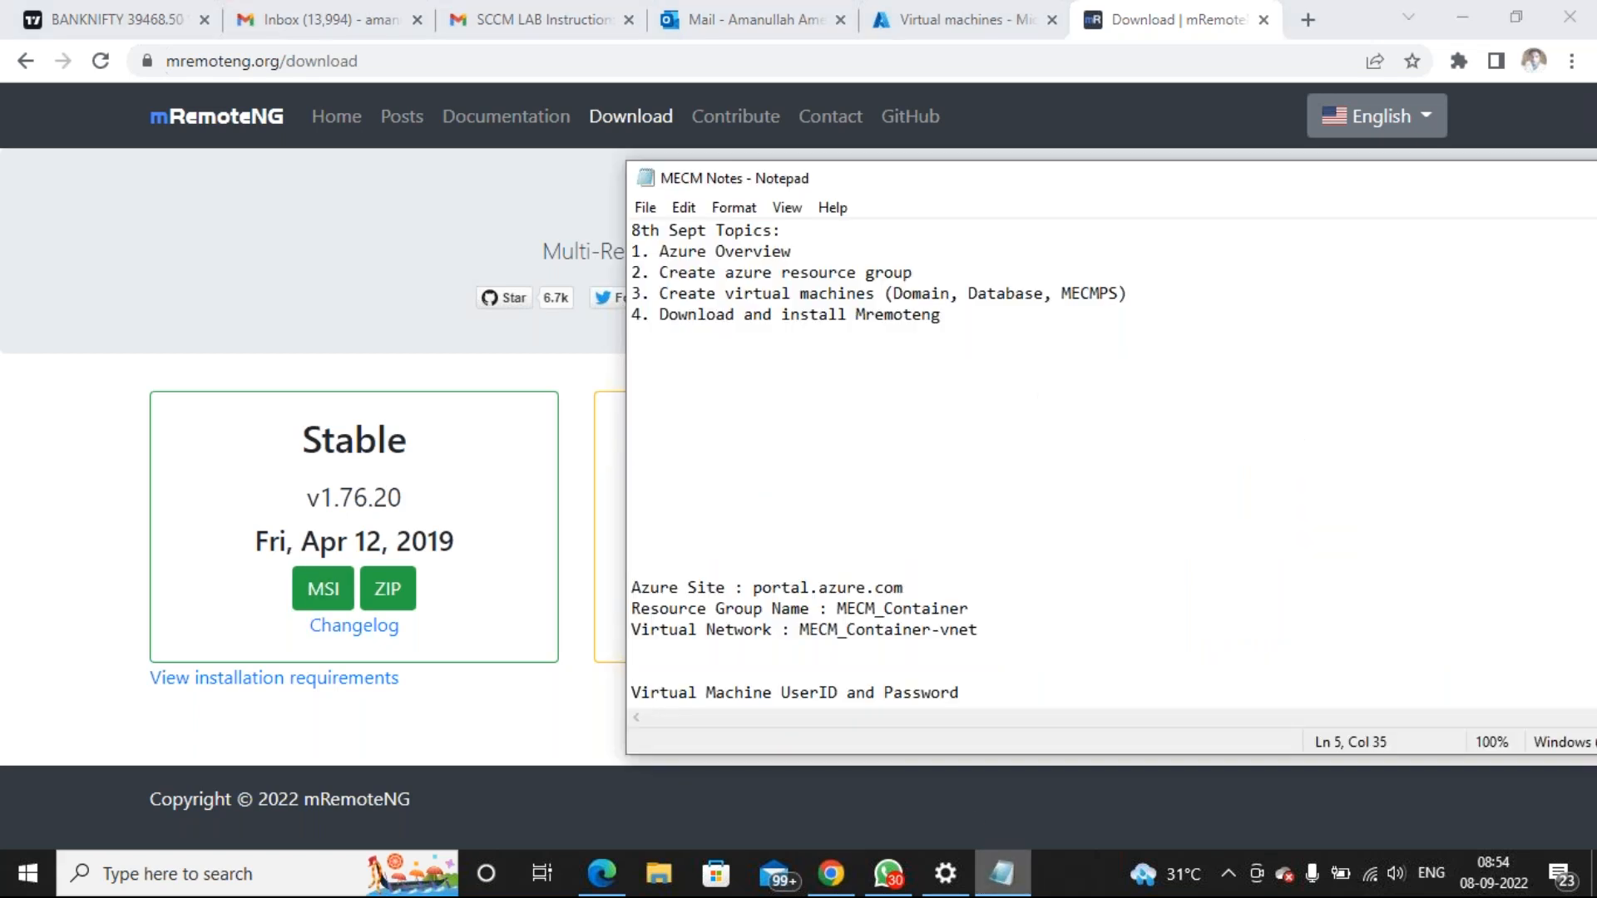
click(1095, 335)
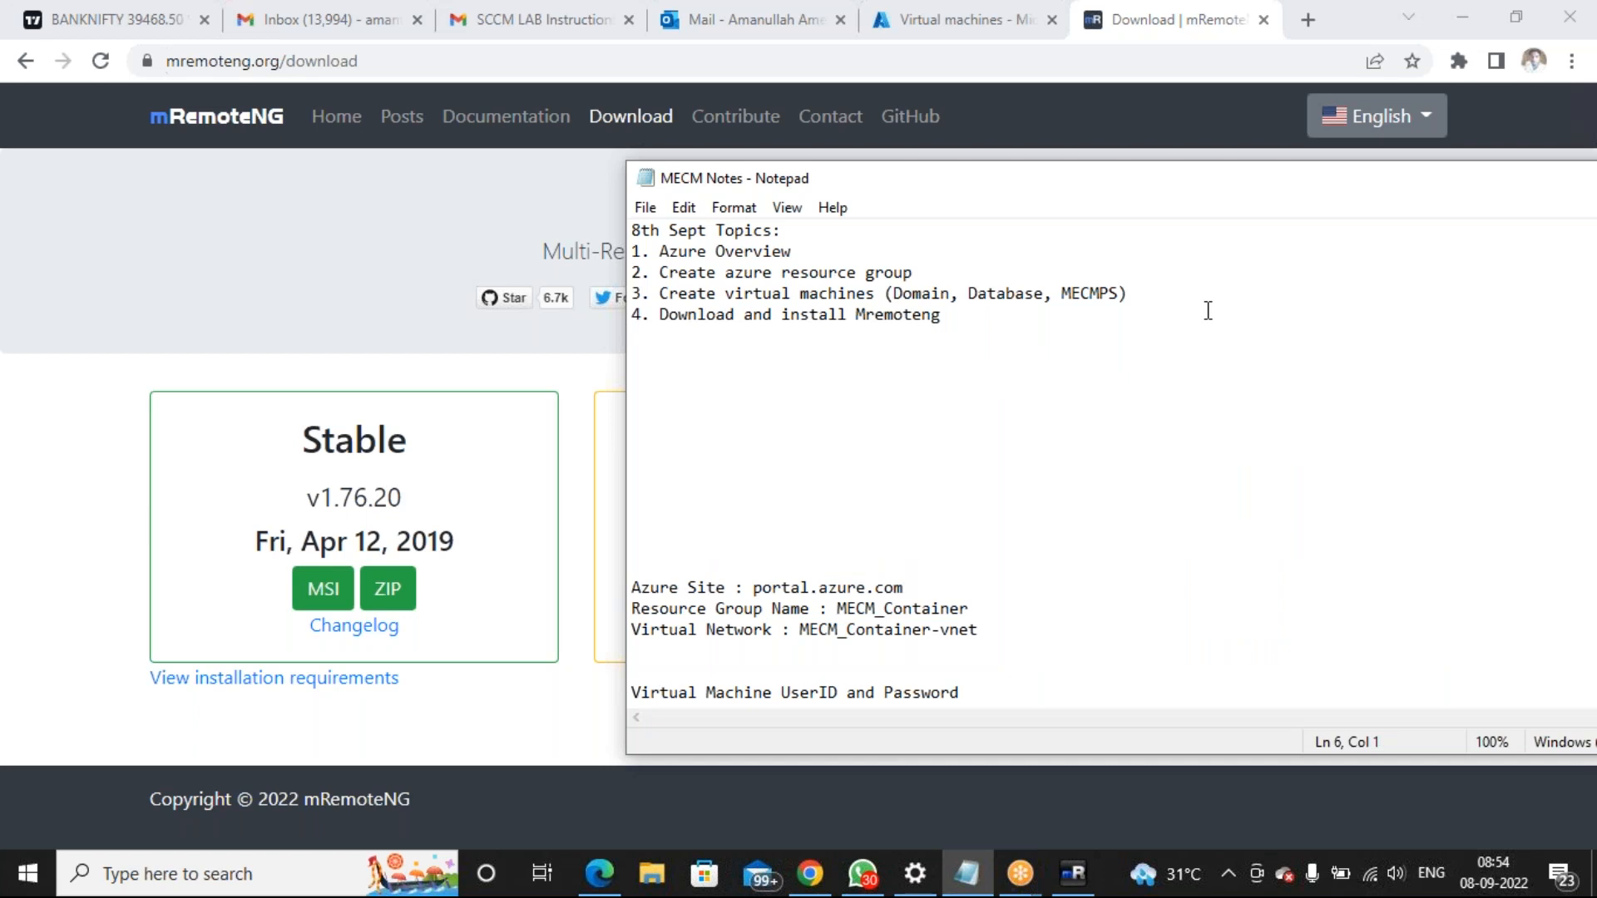
text(5)
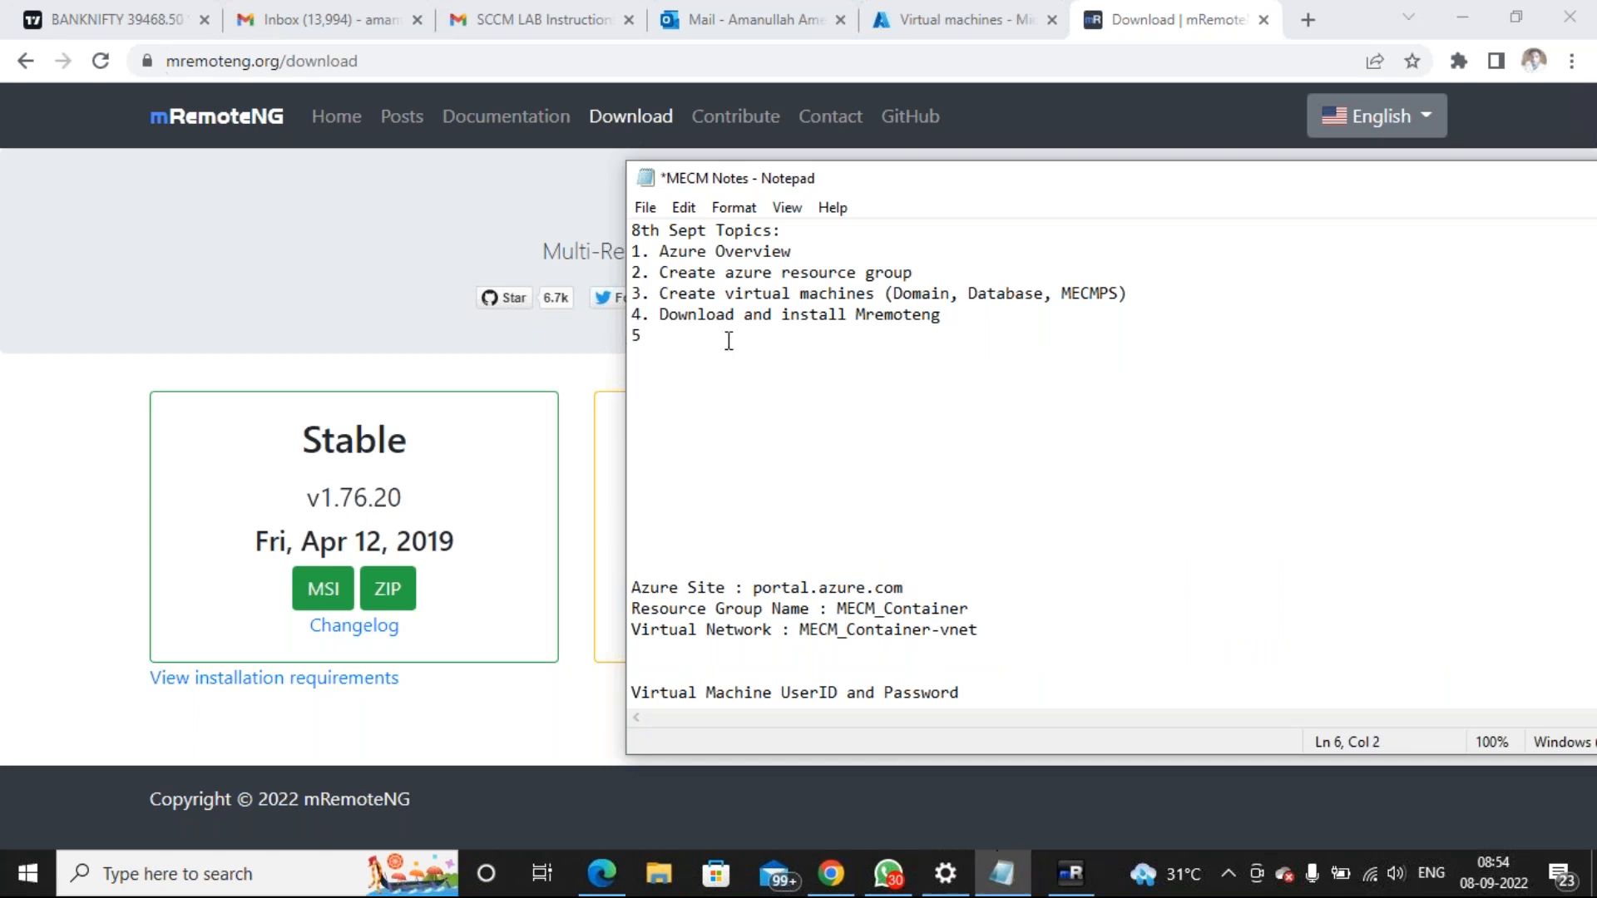
text(. )
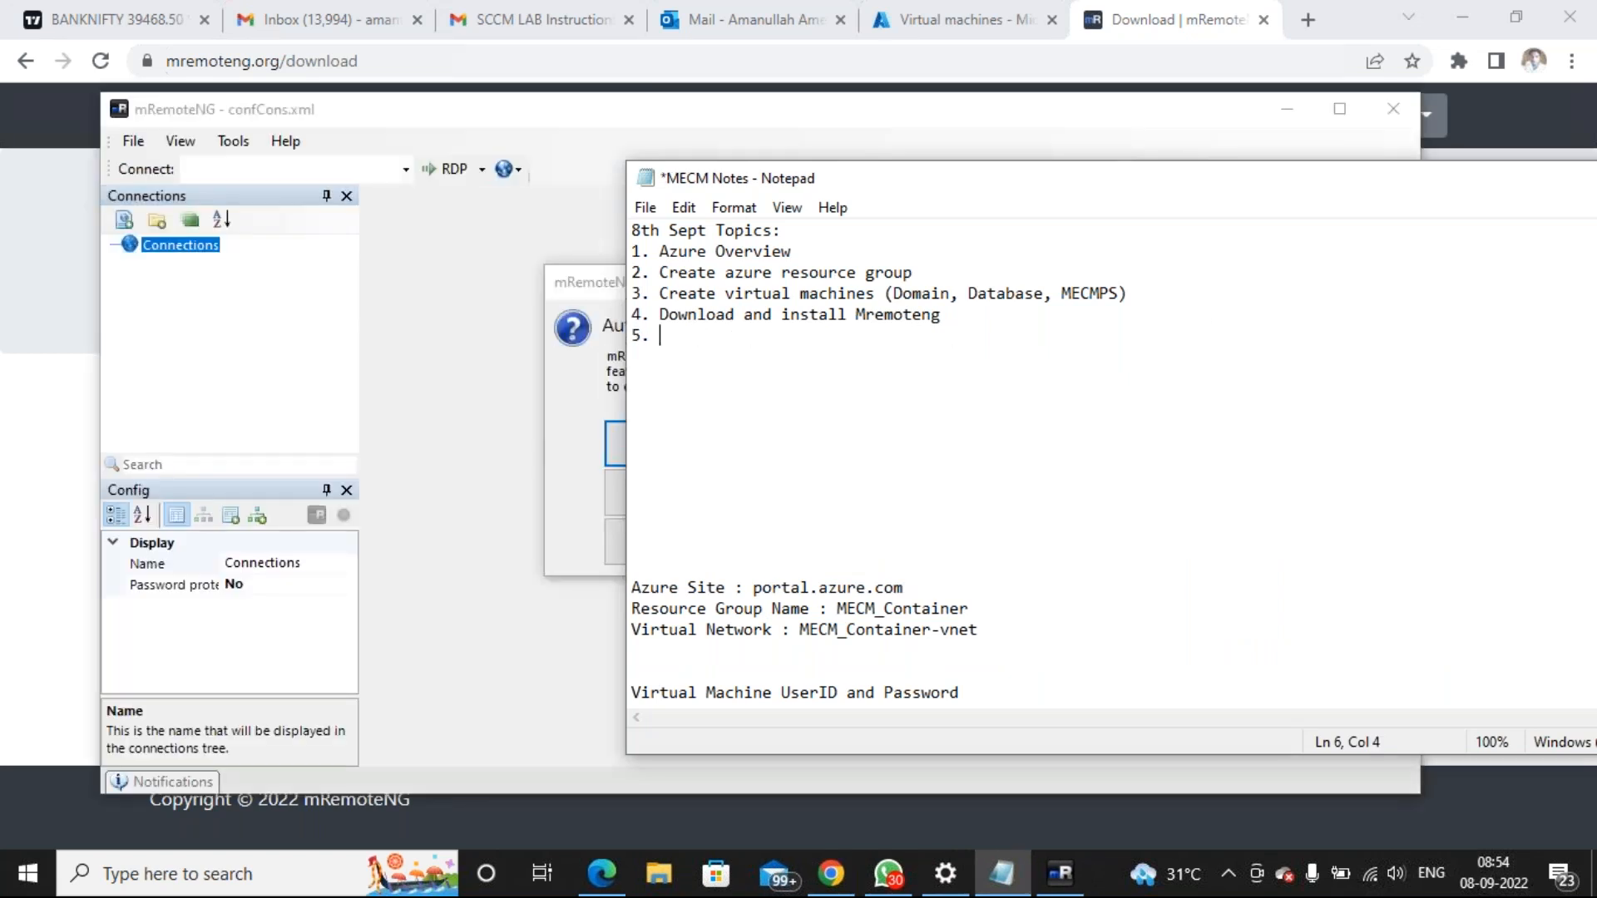
text(Add all public ip address)
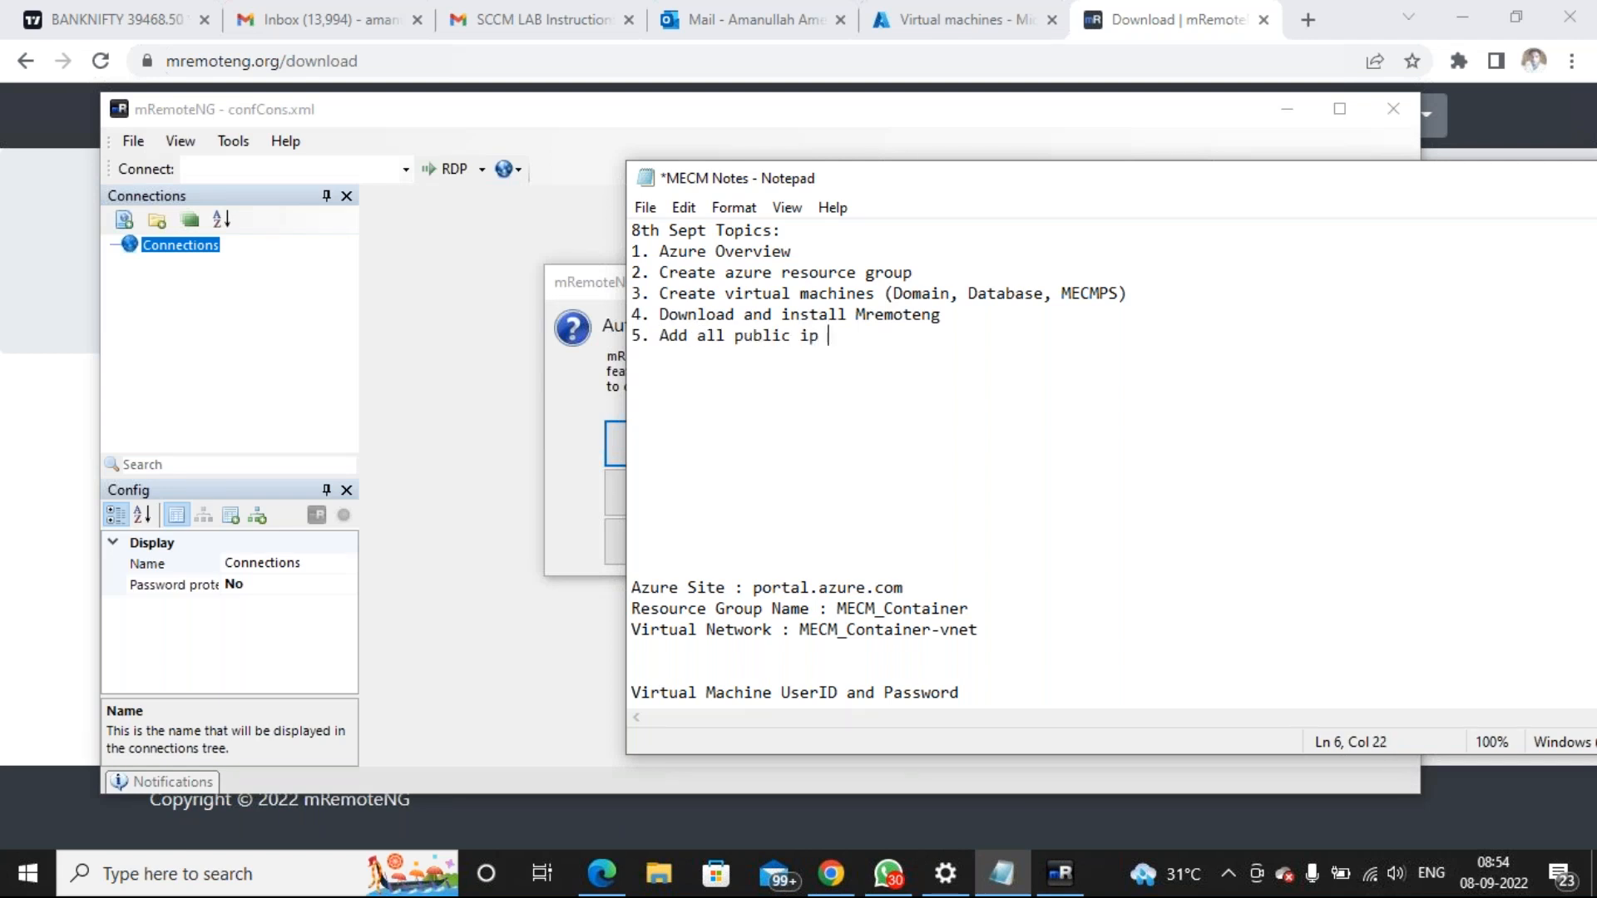
text( in mremote and login)
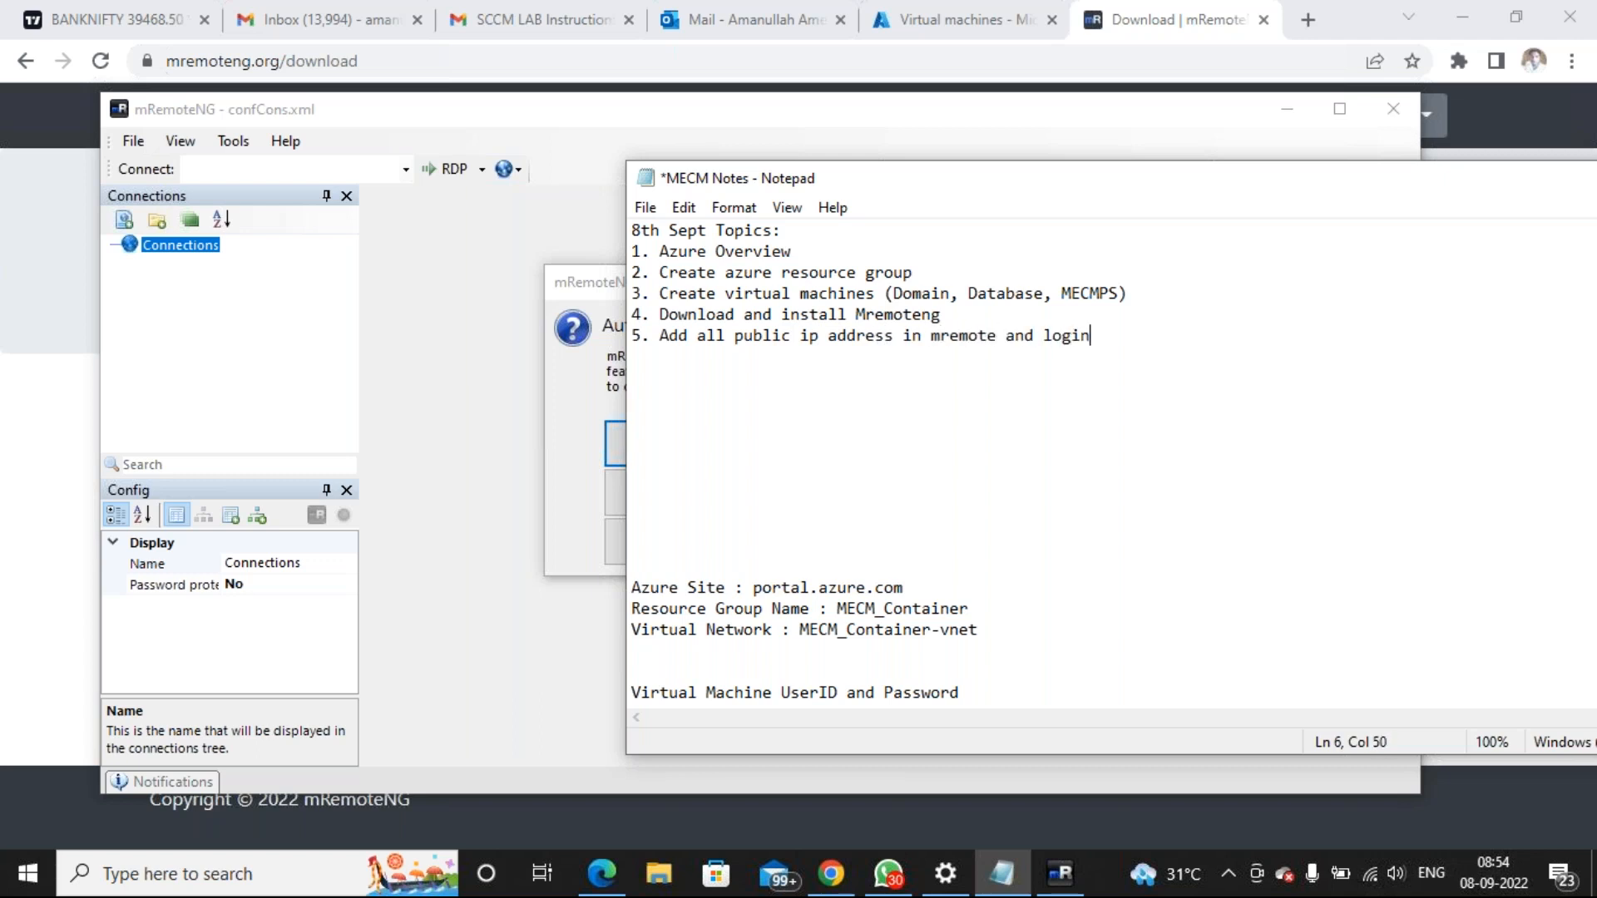
key(ctrl+s)
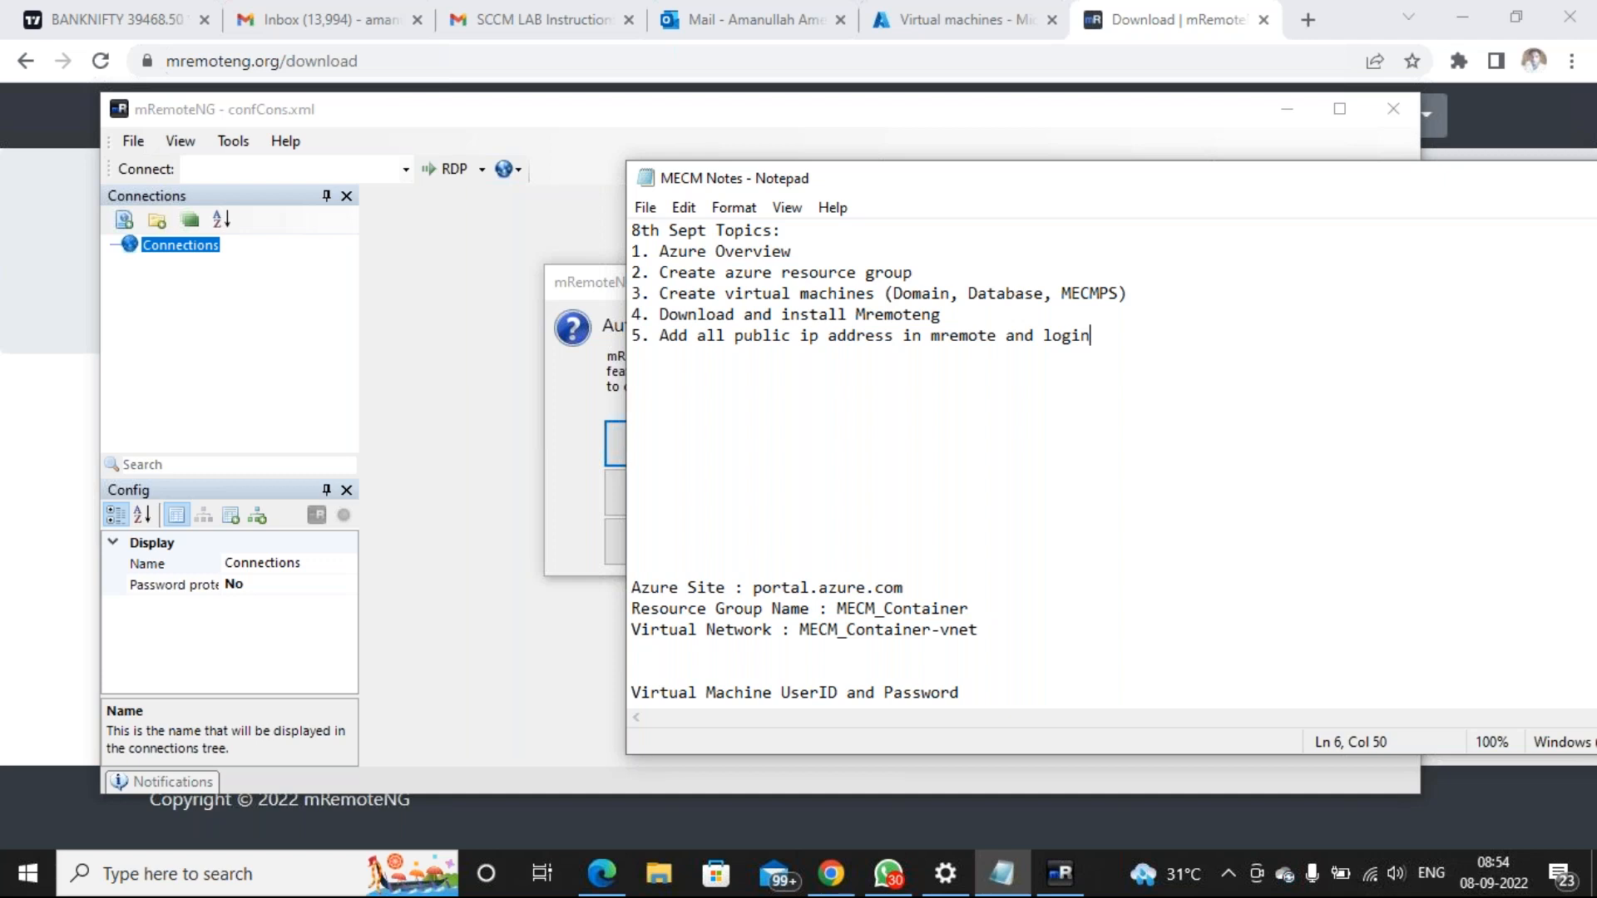
Bring mRemoteNG forward, accept the recommended automatic update settings and maximize its window
click(579, 313)
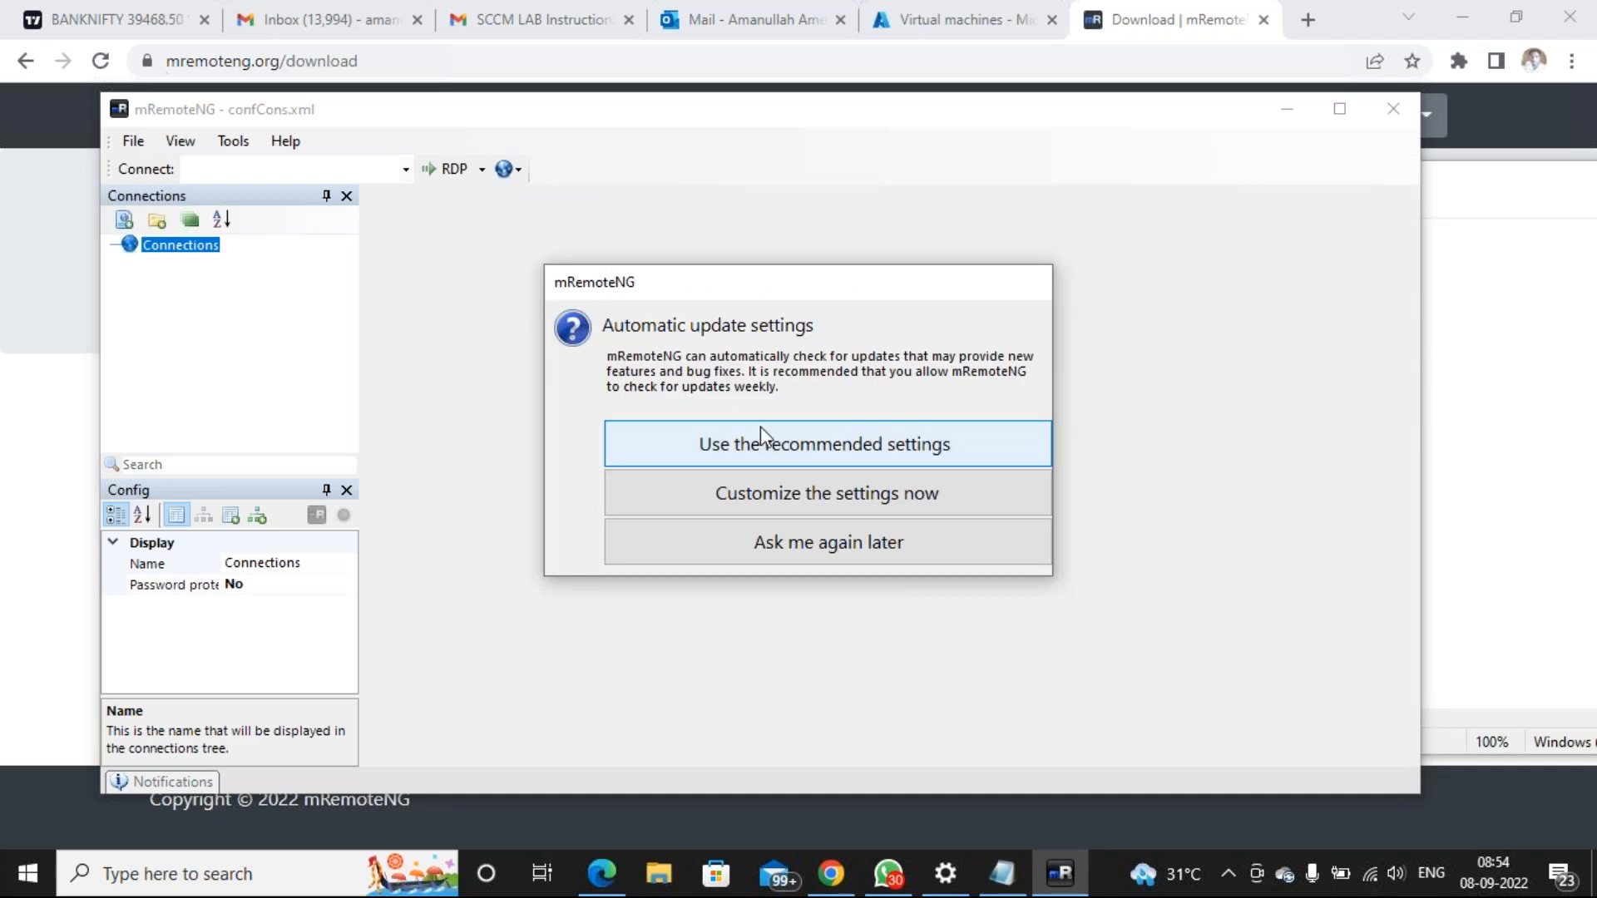
click(944, 444)
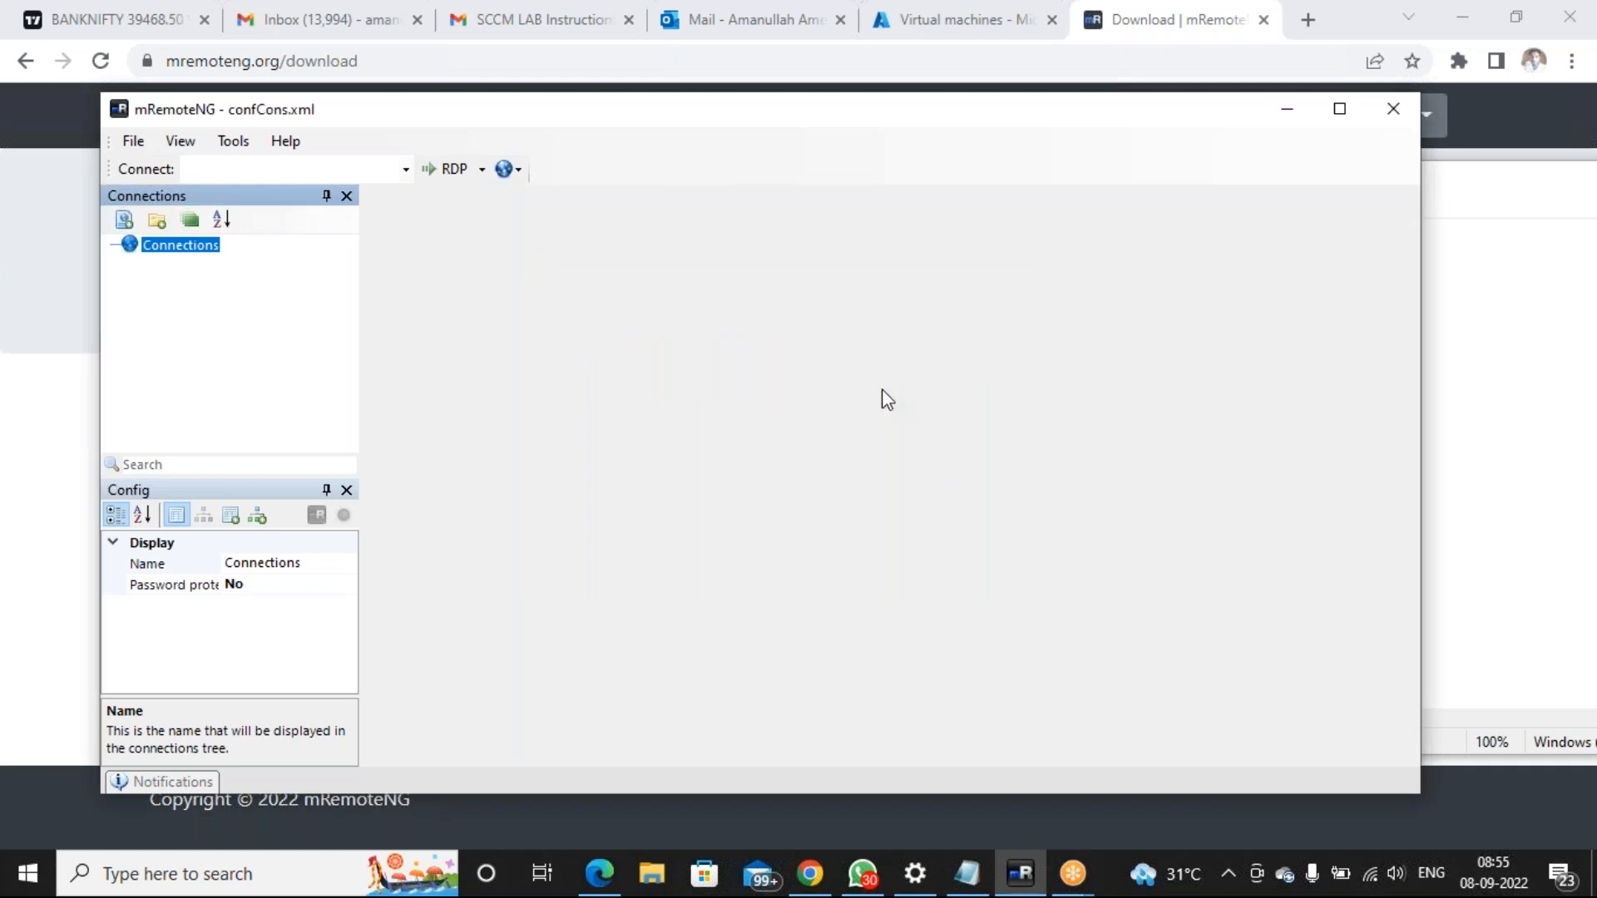
click(1339, 109)
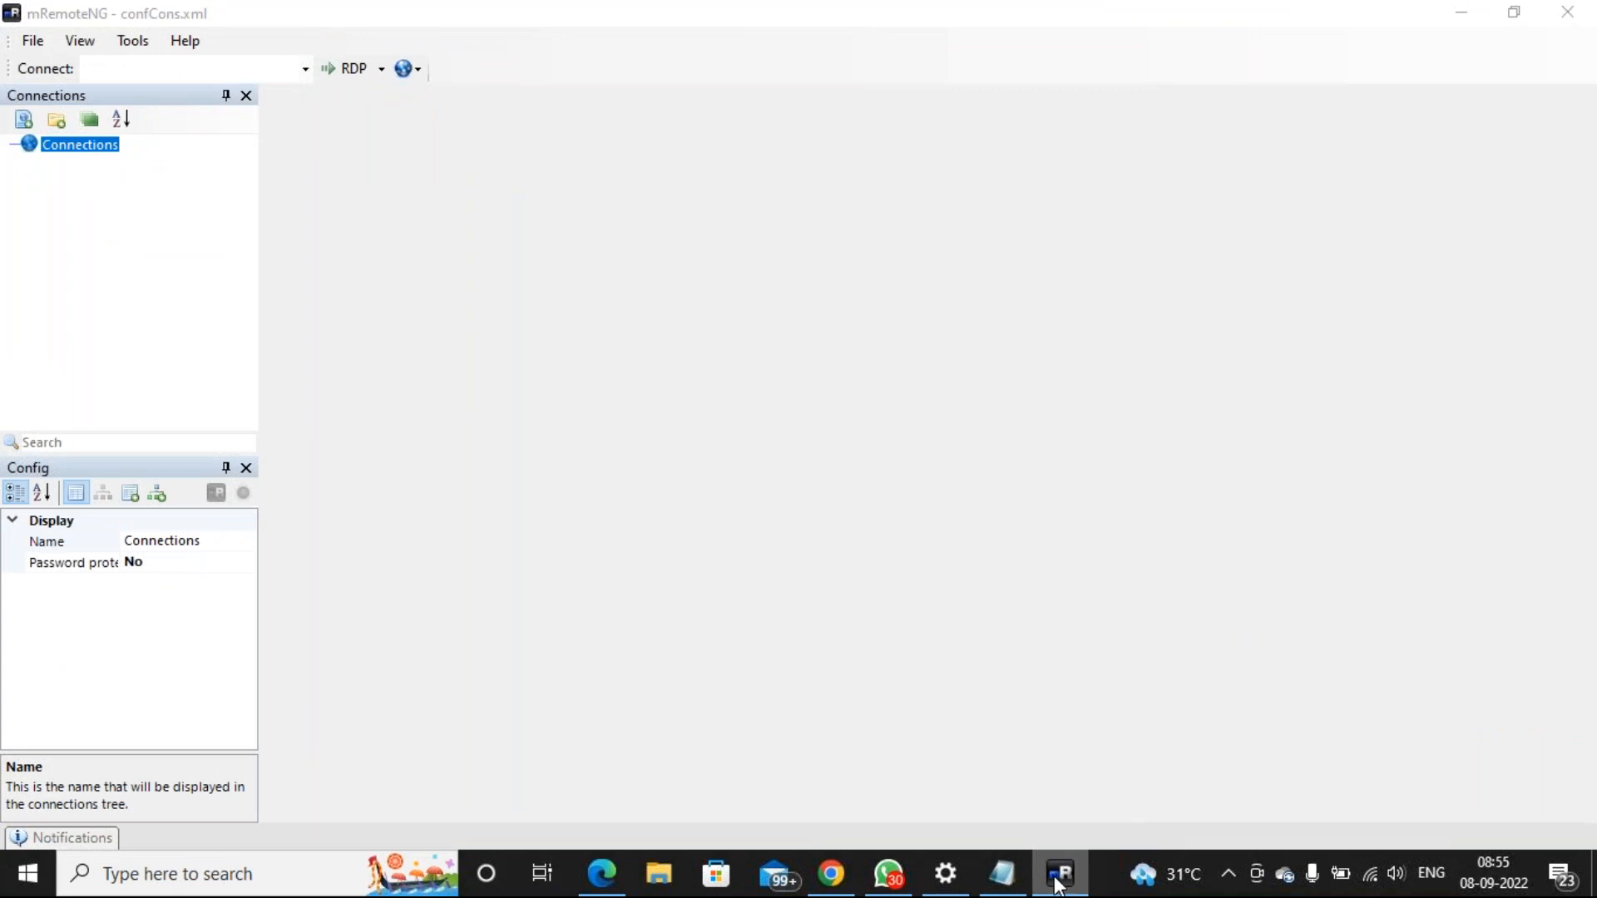
Add a new folder named 'Central India' to the mRemoteNG Connections tree
click(56, 121)
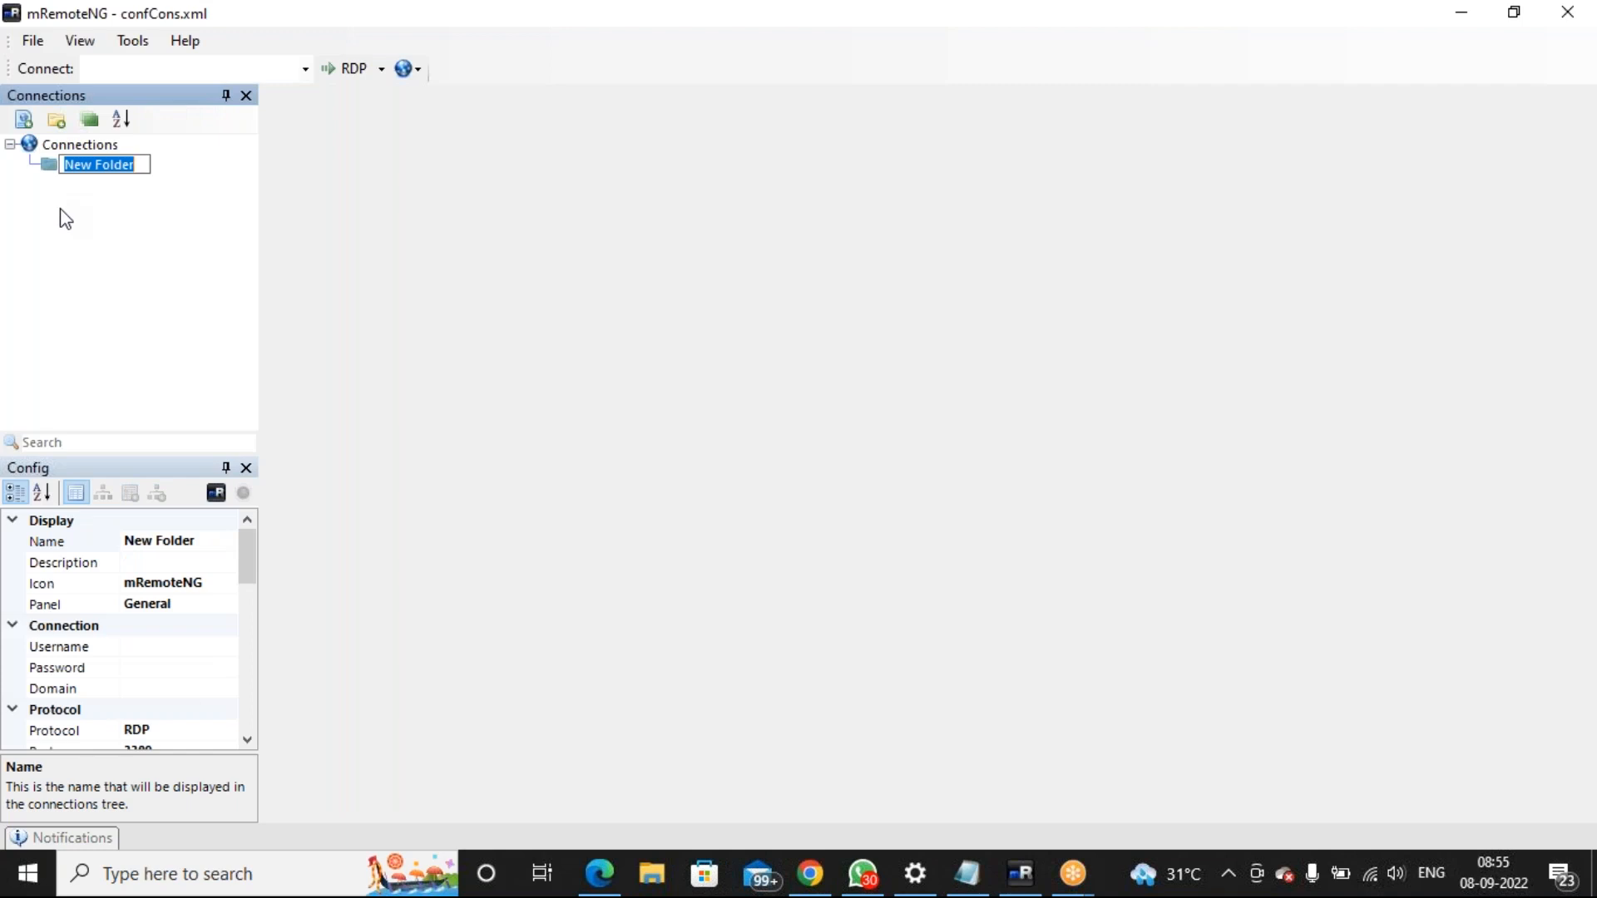
text(CentralAsia)
key(BackSpace)
key(BackSpace)
key(BackSpace)
key(BackSpace)
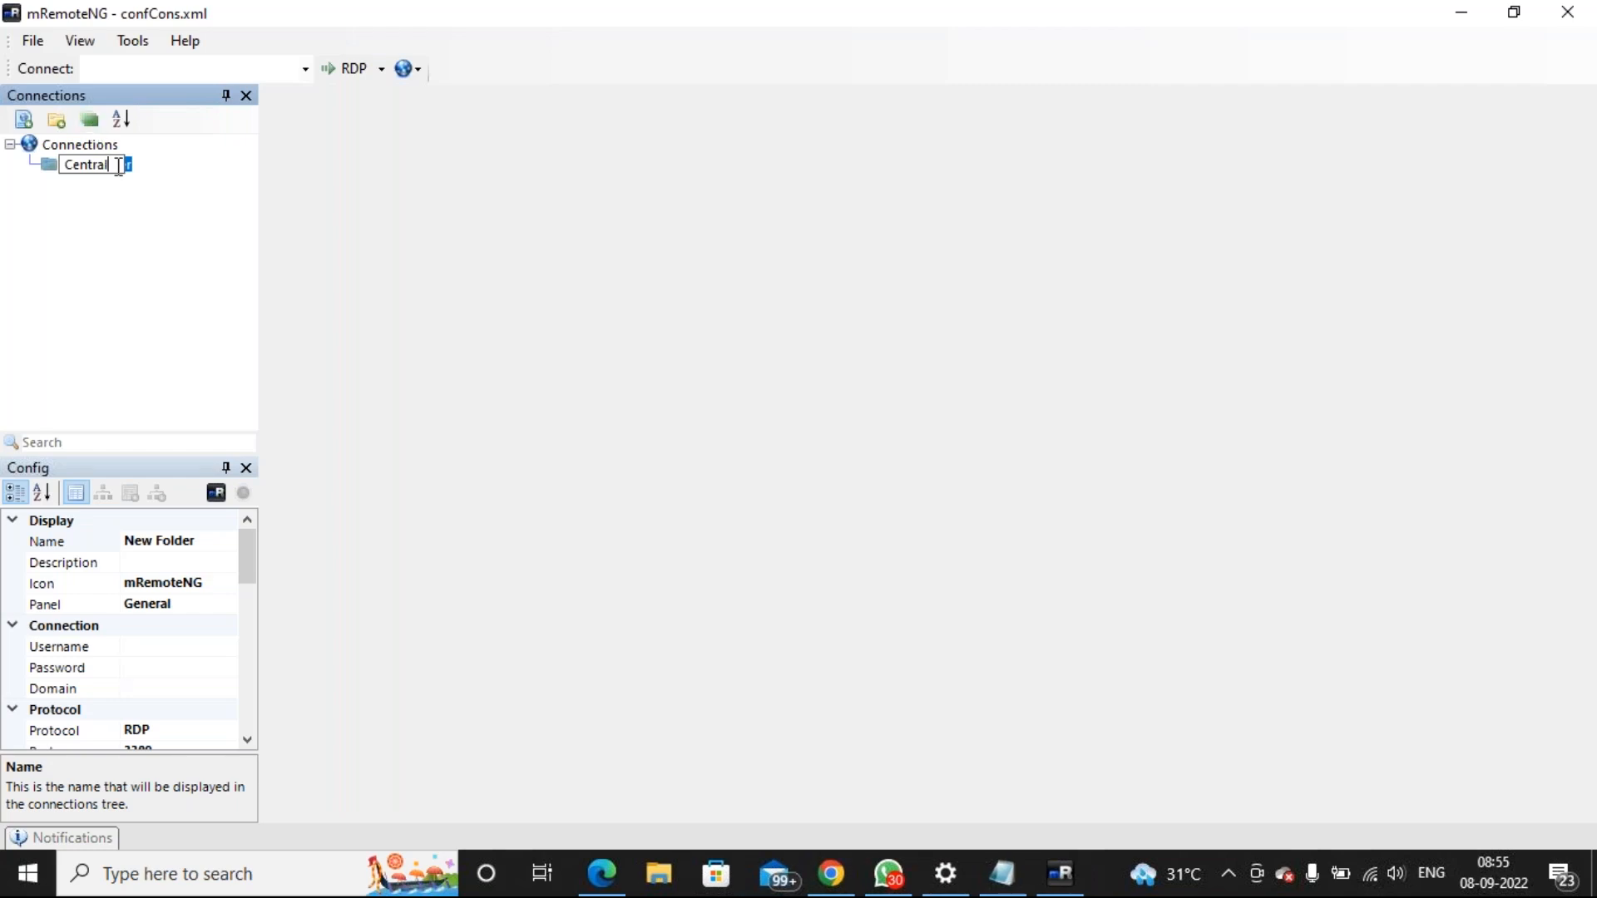
text(India)
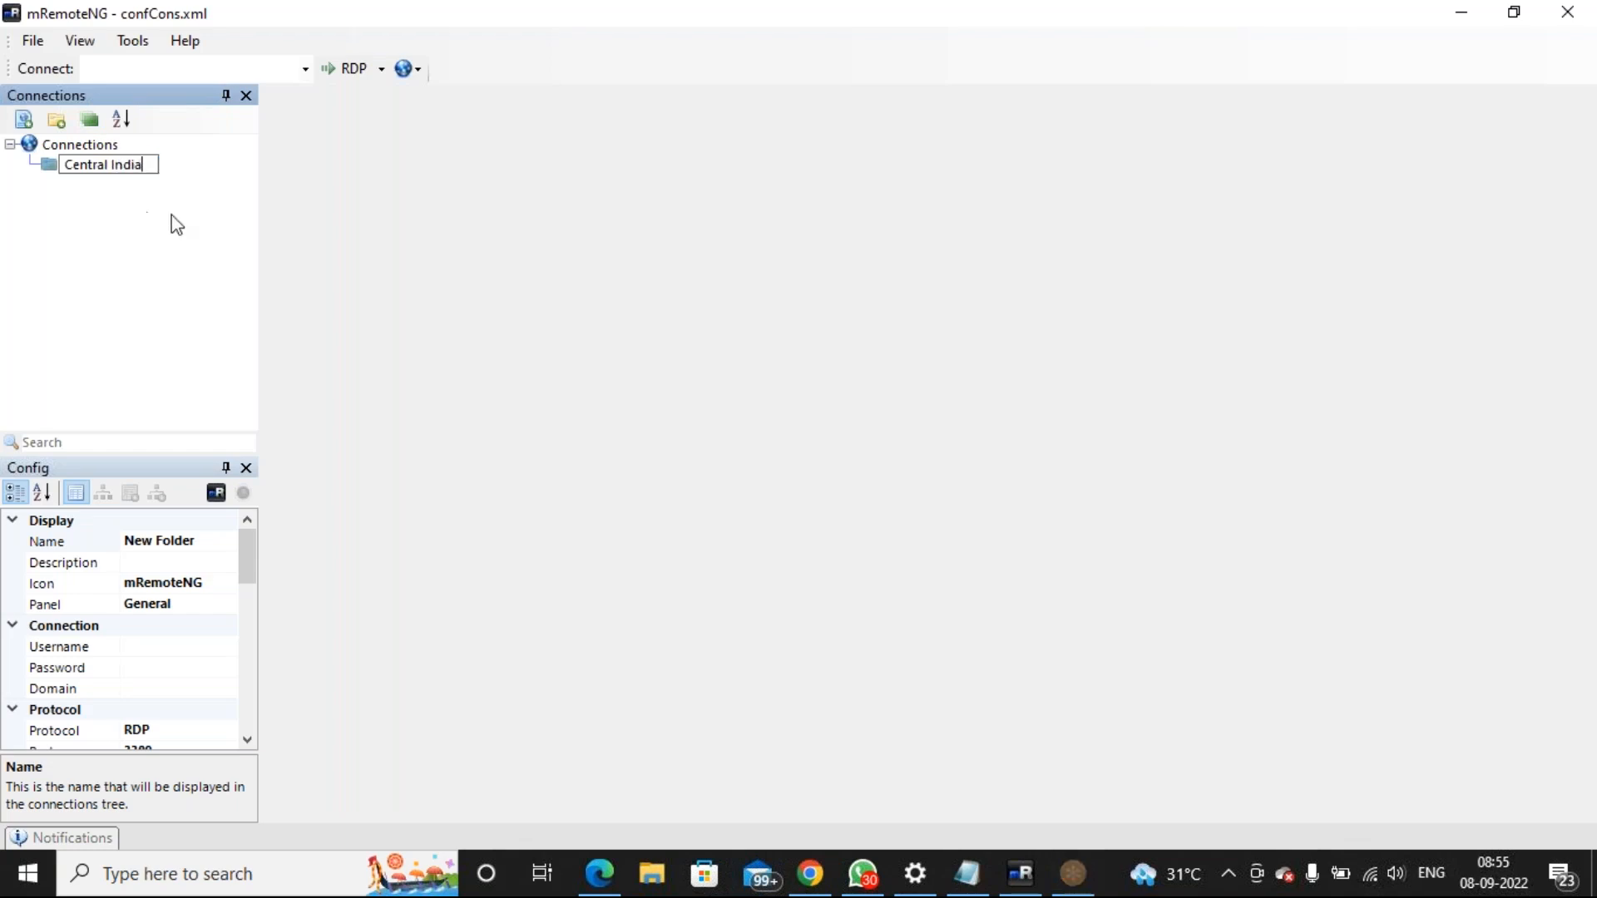
key(Return)
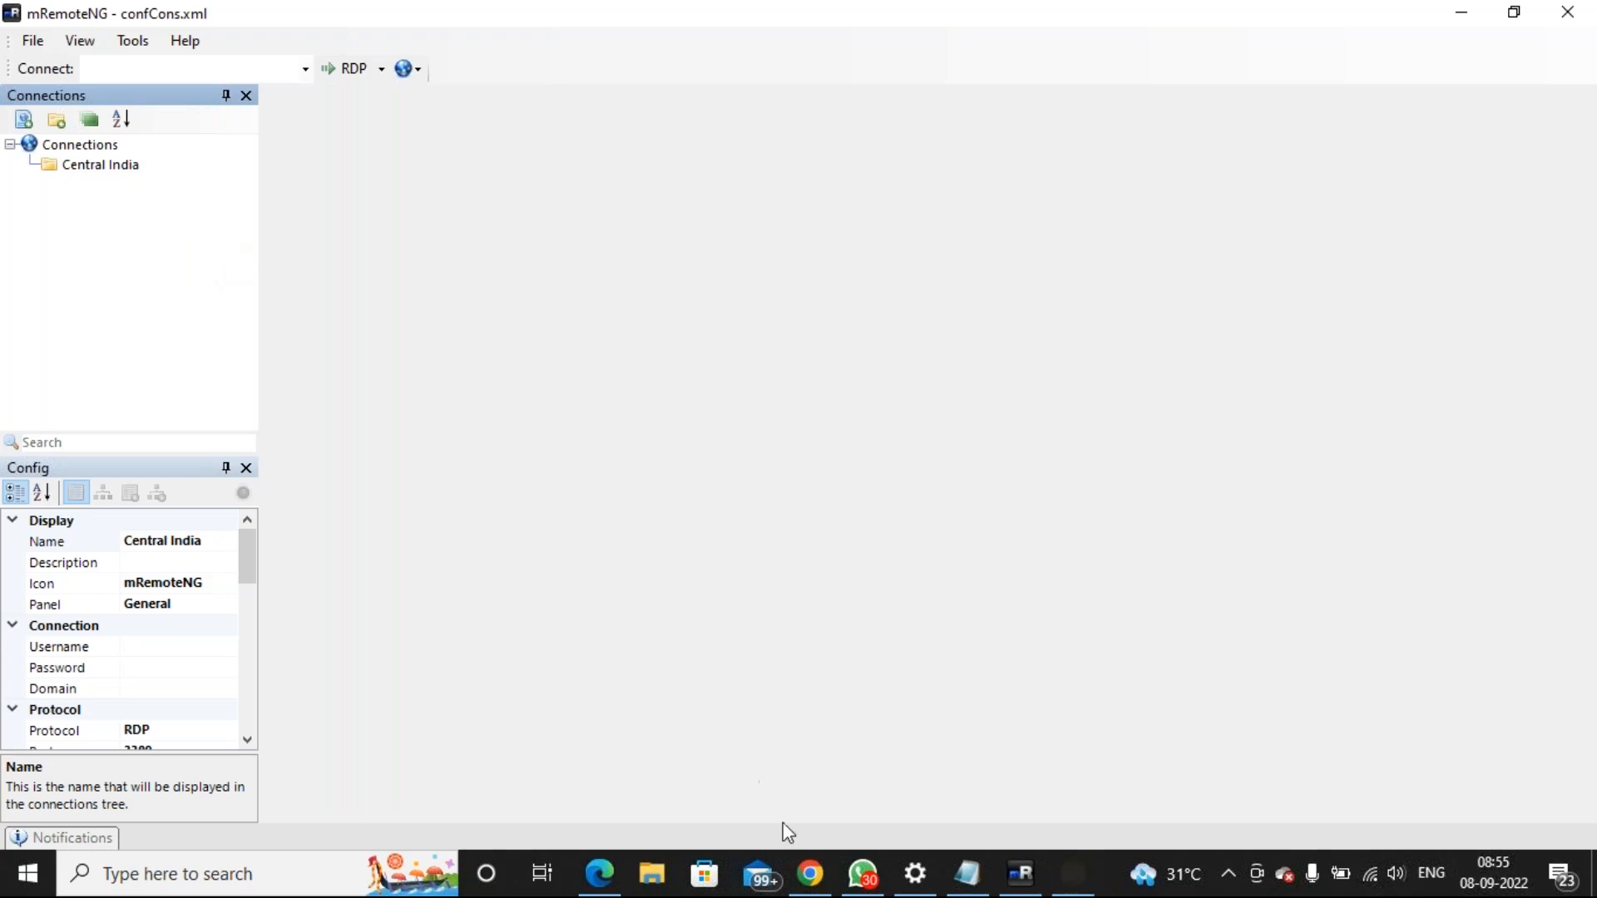
mouse_move(836, 873)
click(832, 790)
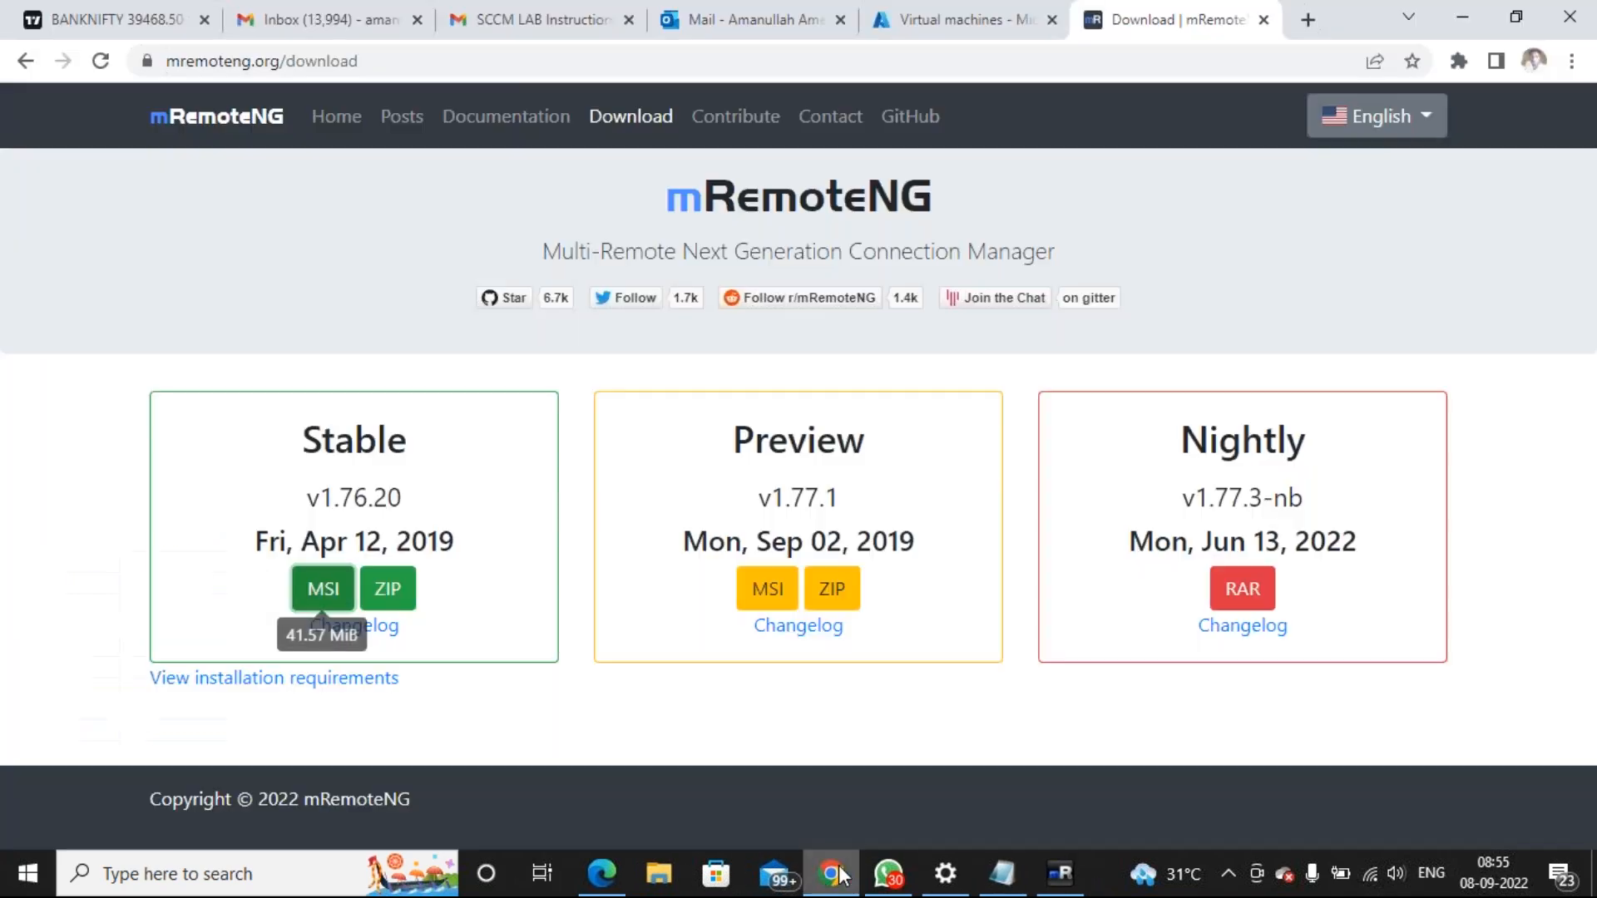
click(914, 34)
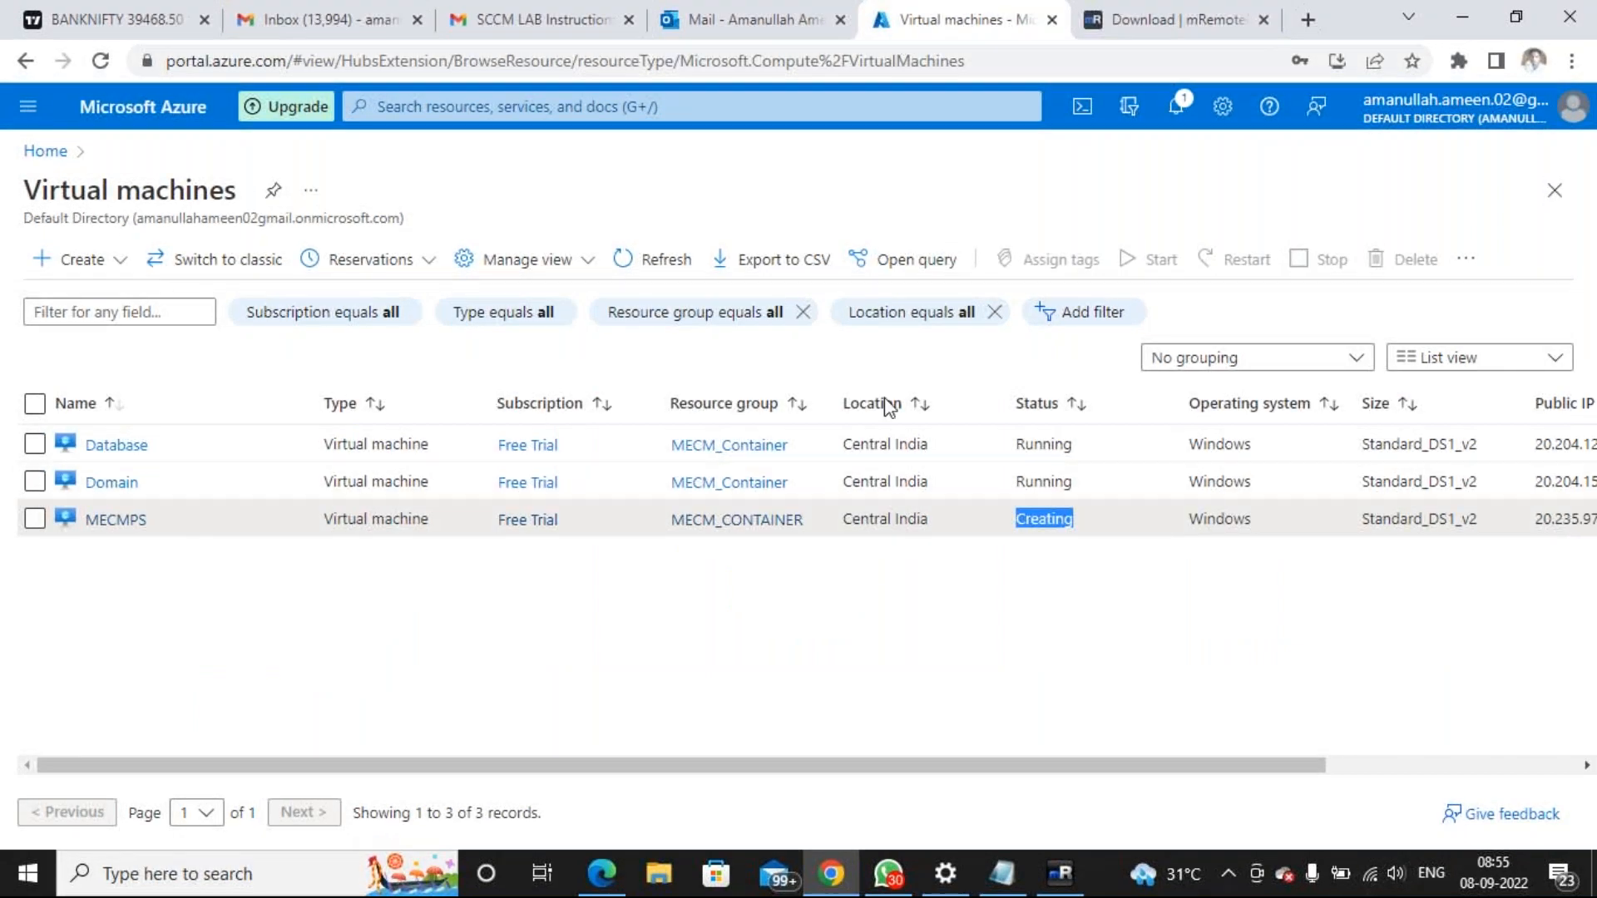
click(1061, 875)
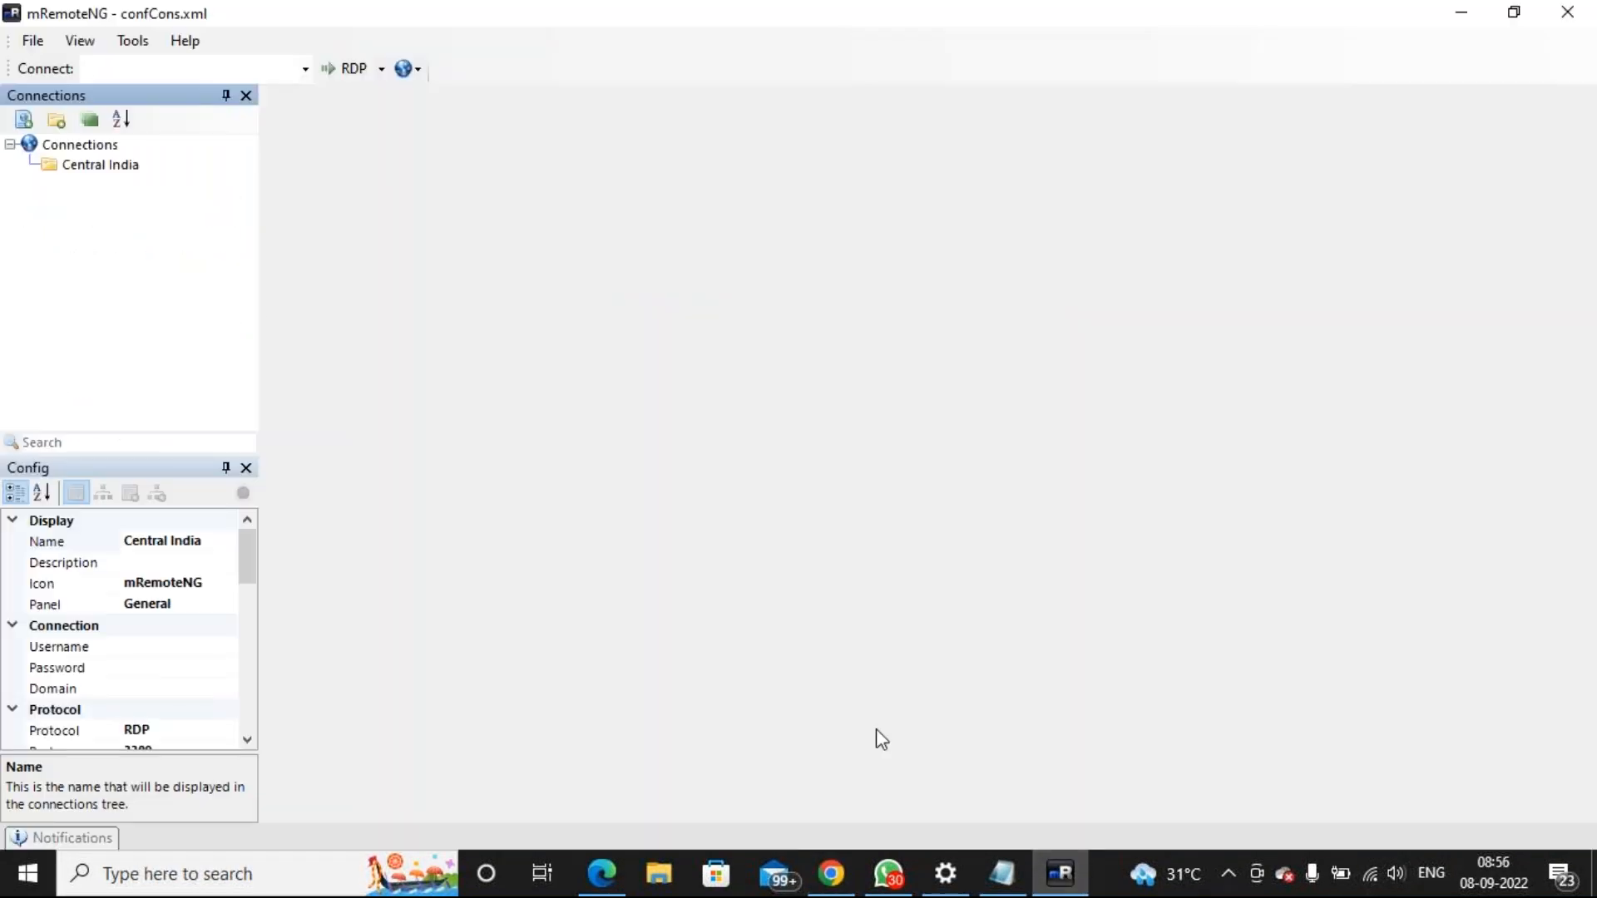
click(99, 169)
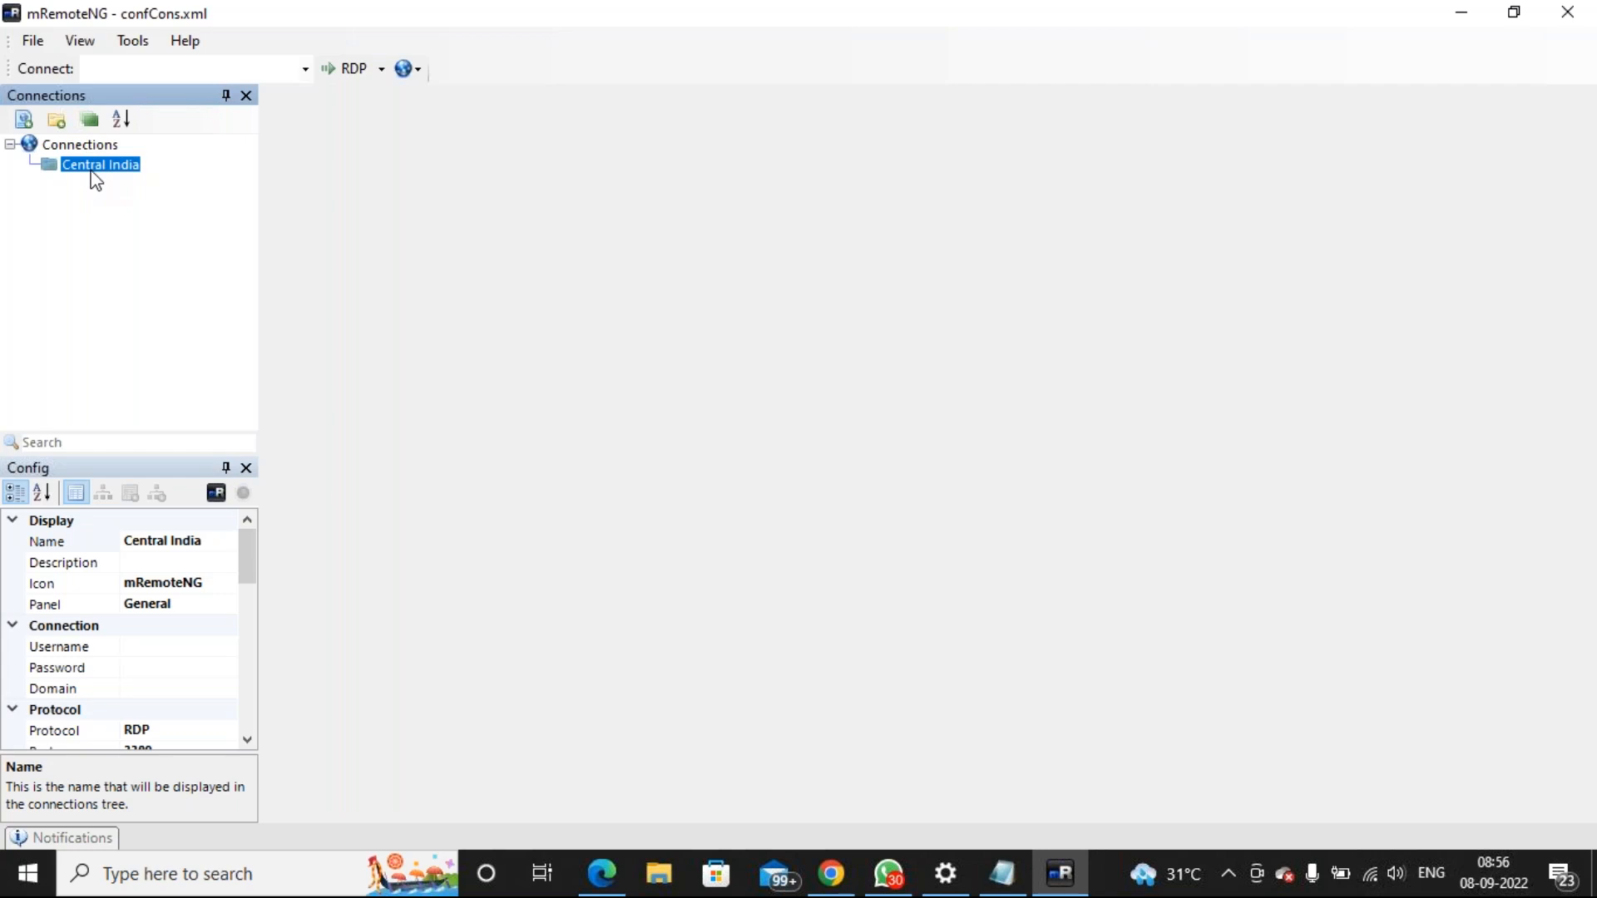
Create the Database and Domain connections inside the Central India folder
right_click(95, 174)
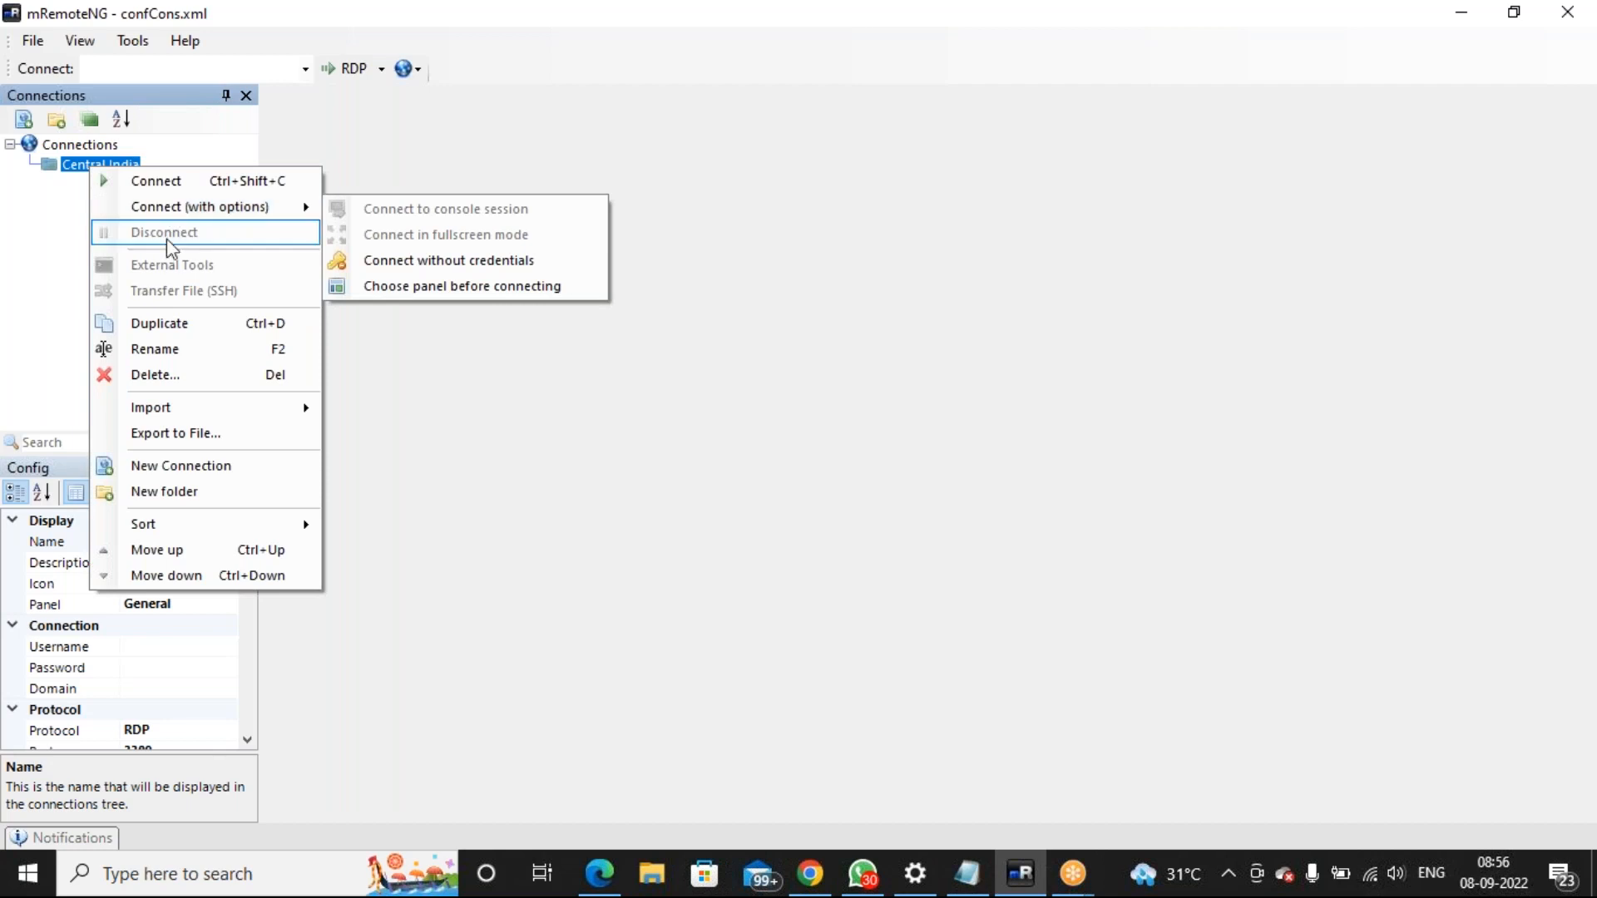
click(136, 458)
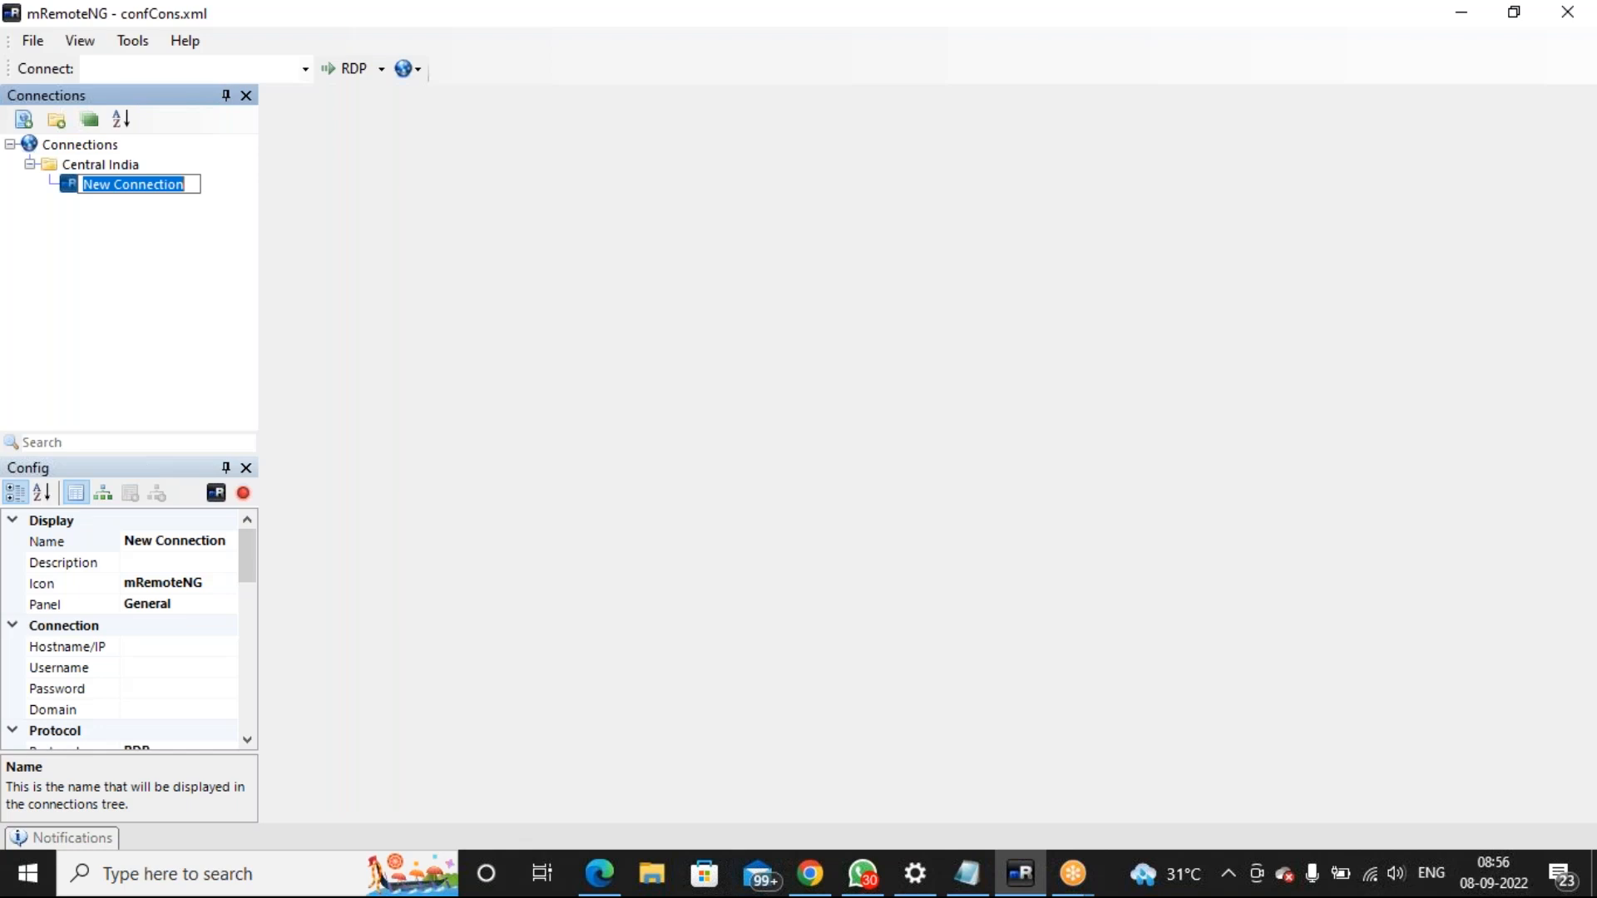
text(Domain)
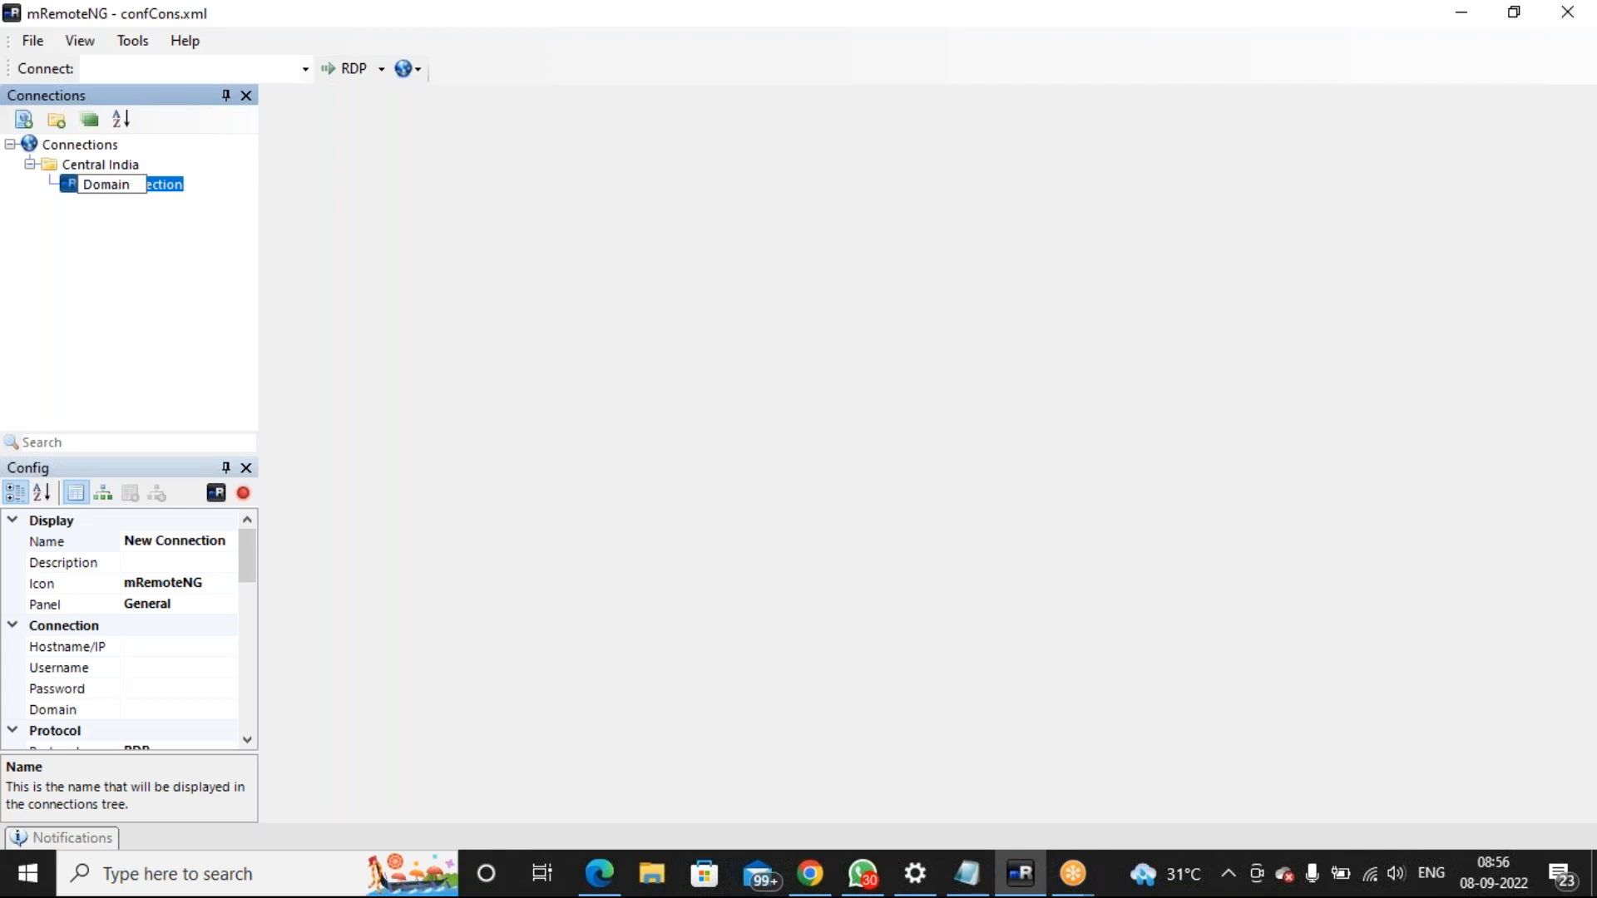
key(BackSpace)
key(BackSpace)
key(BackSpace)
key(BackSpace)
key(BackSpace)
key(BackSpace)
text(Database)
key(Return)
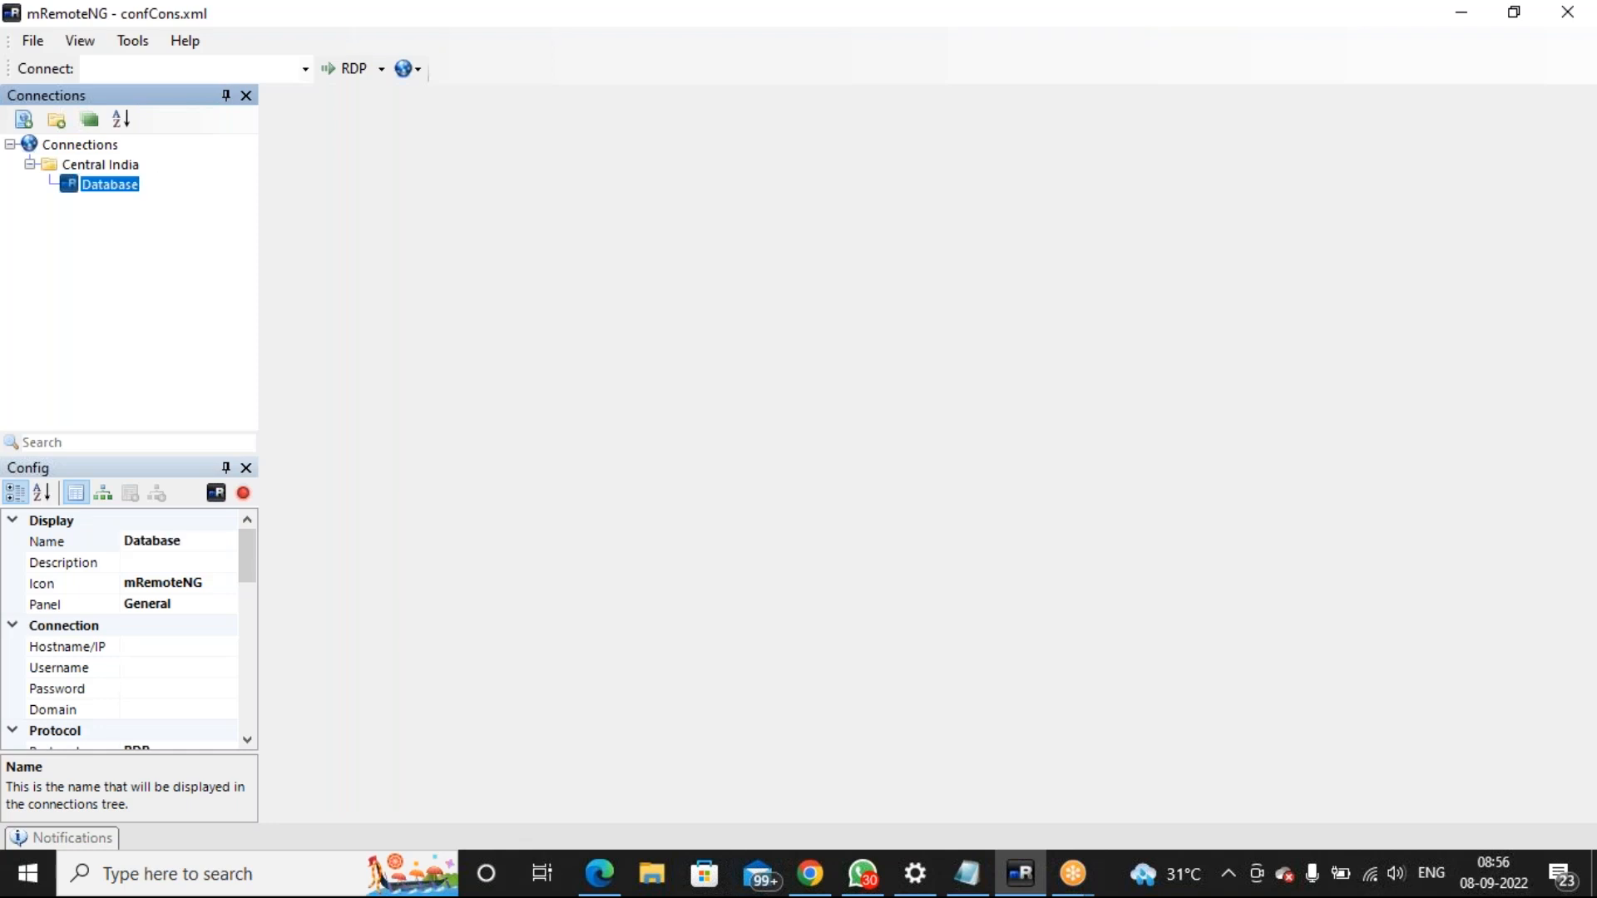
click(111, 165)
right_click(110, 164)
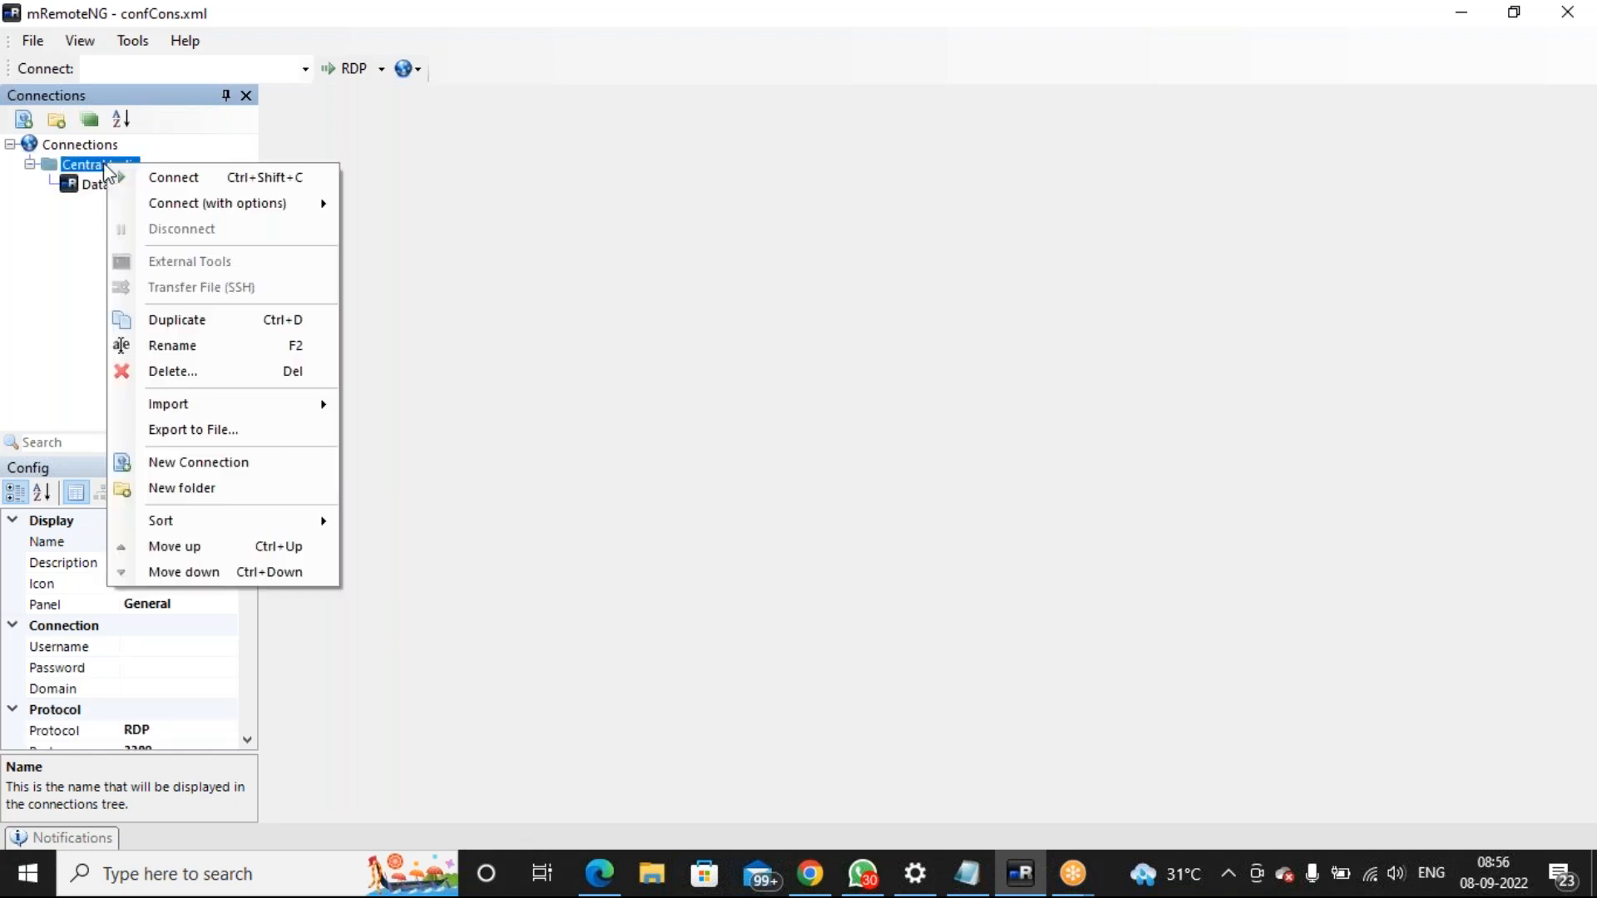
click(166, 462)
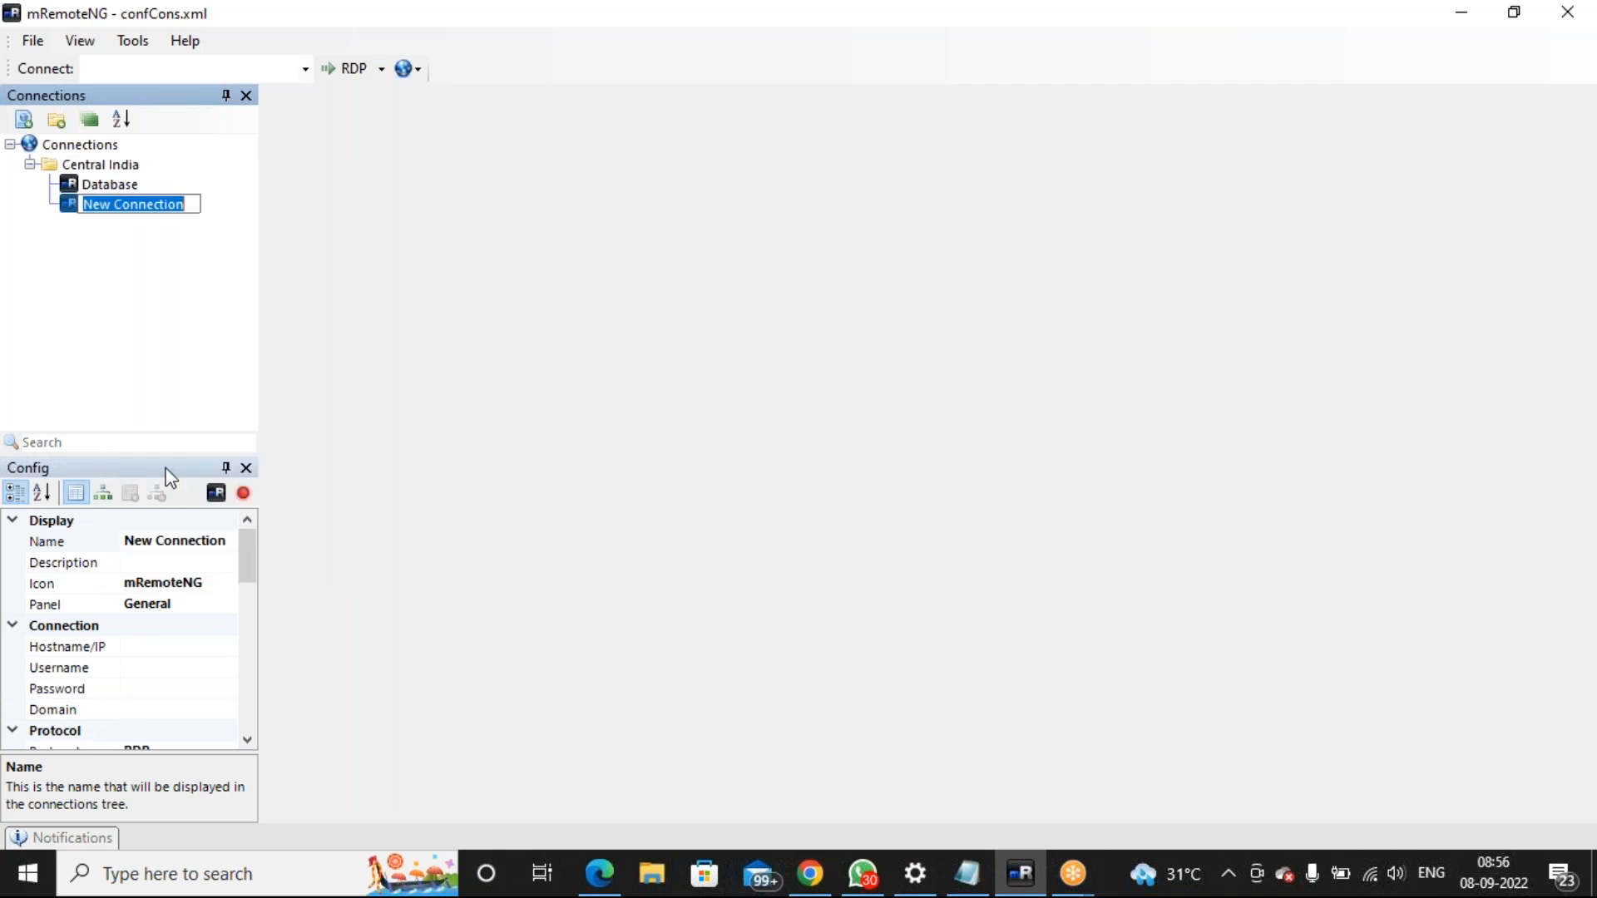
text(Domain)
key(Return)
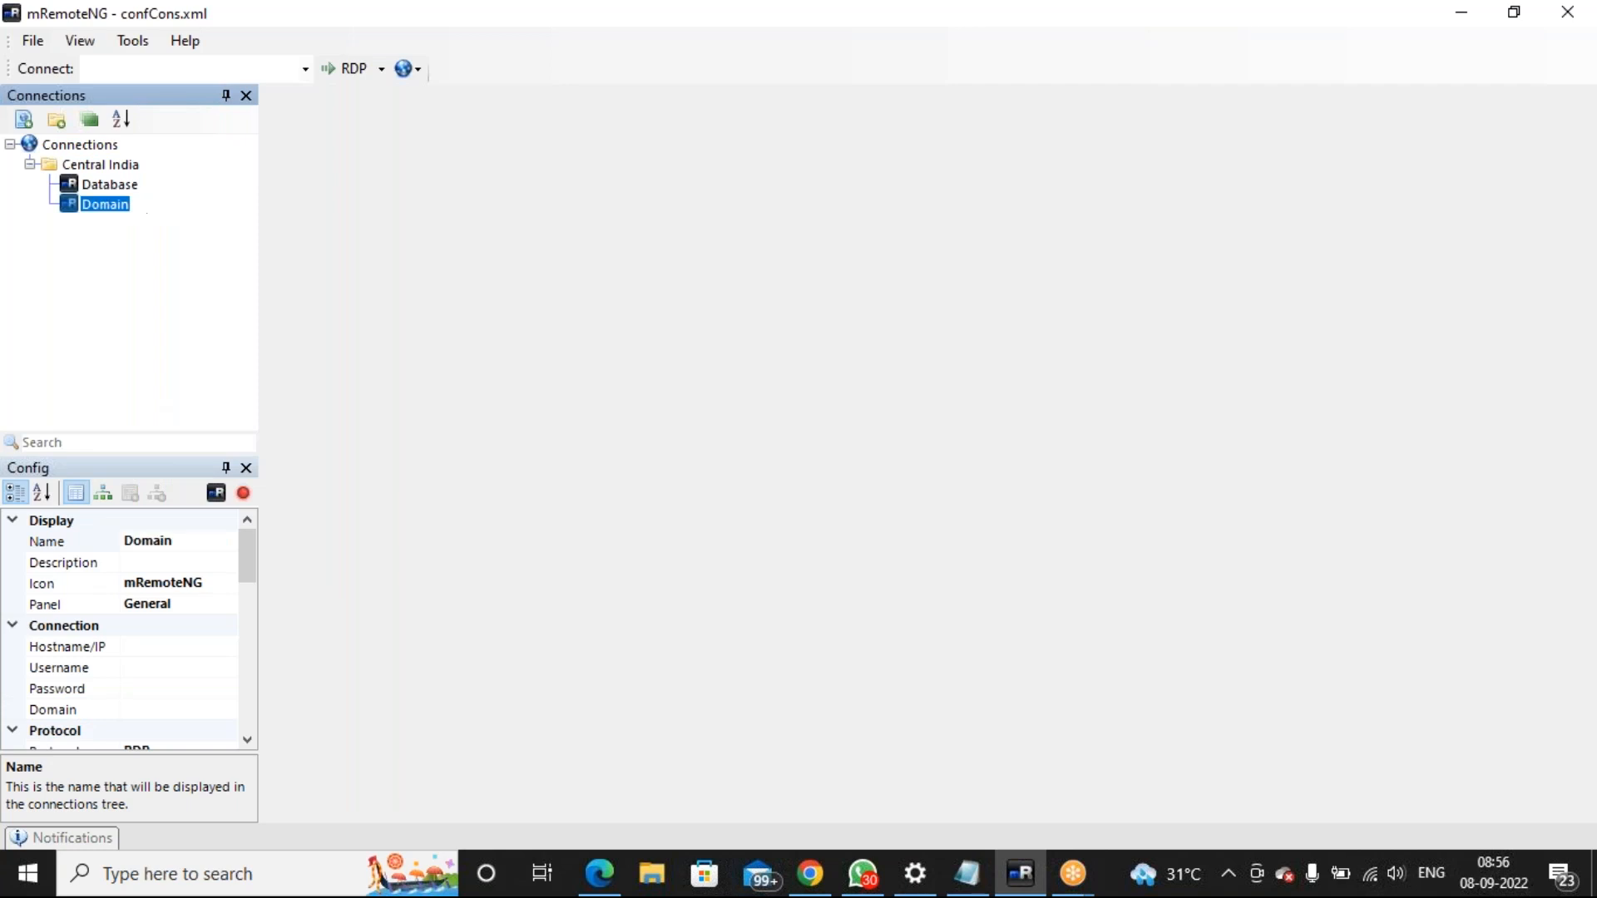
Add a connection, move it into Central India and name it MECMPS
click(92, 143)
right_click(91, 143)
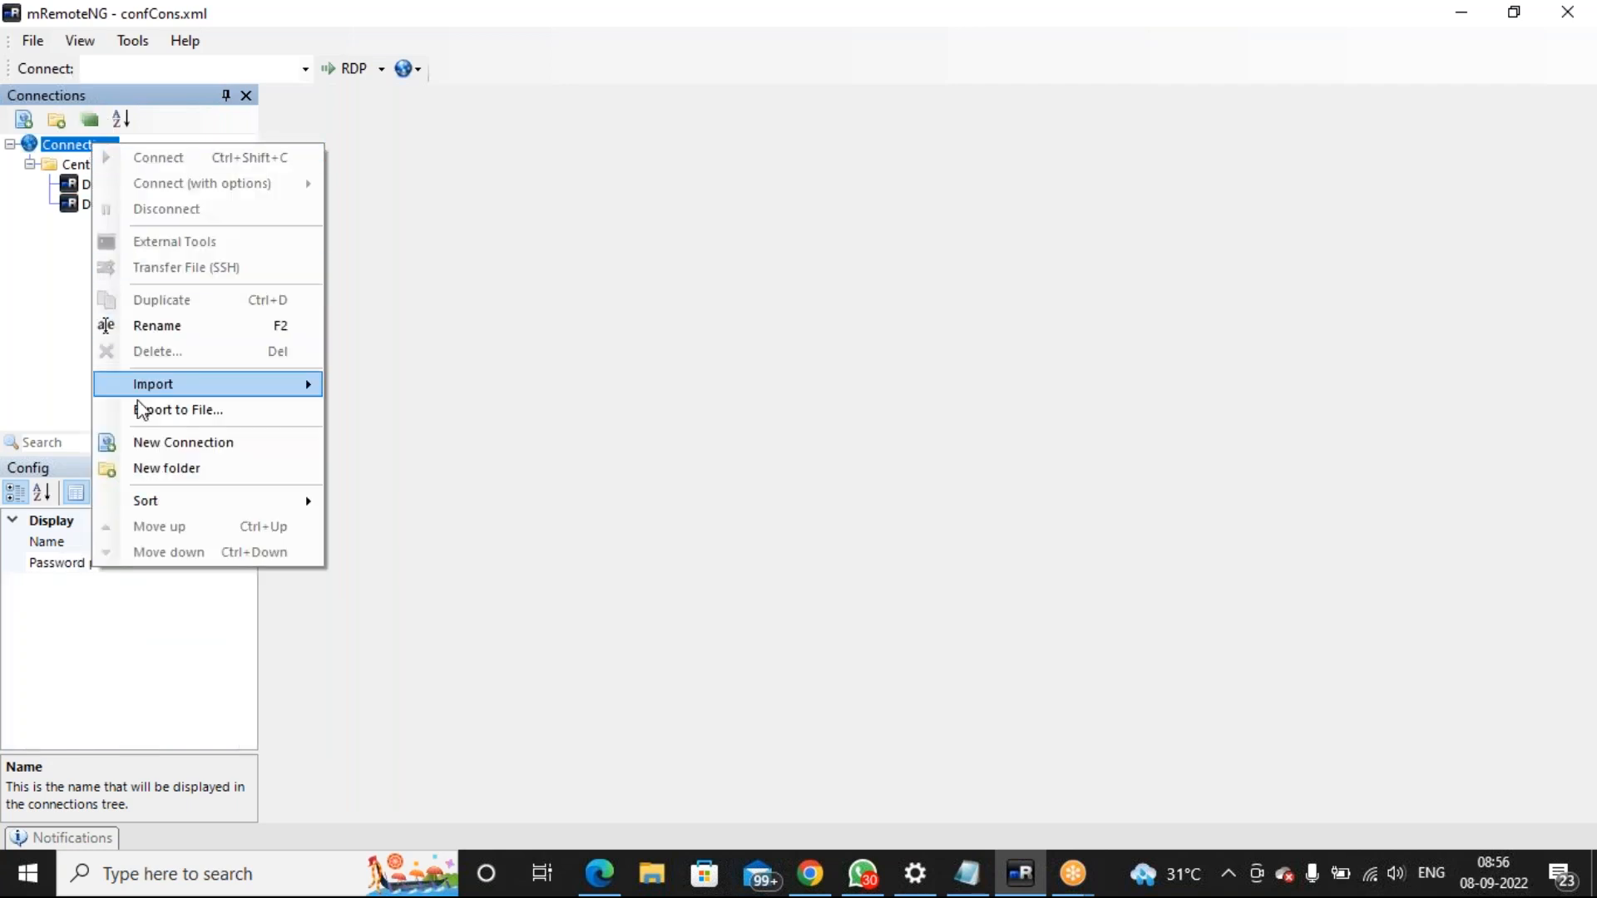
click(157, 441)
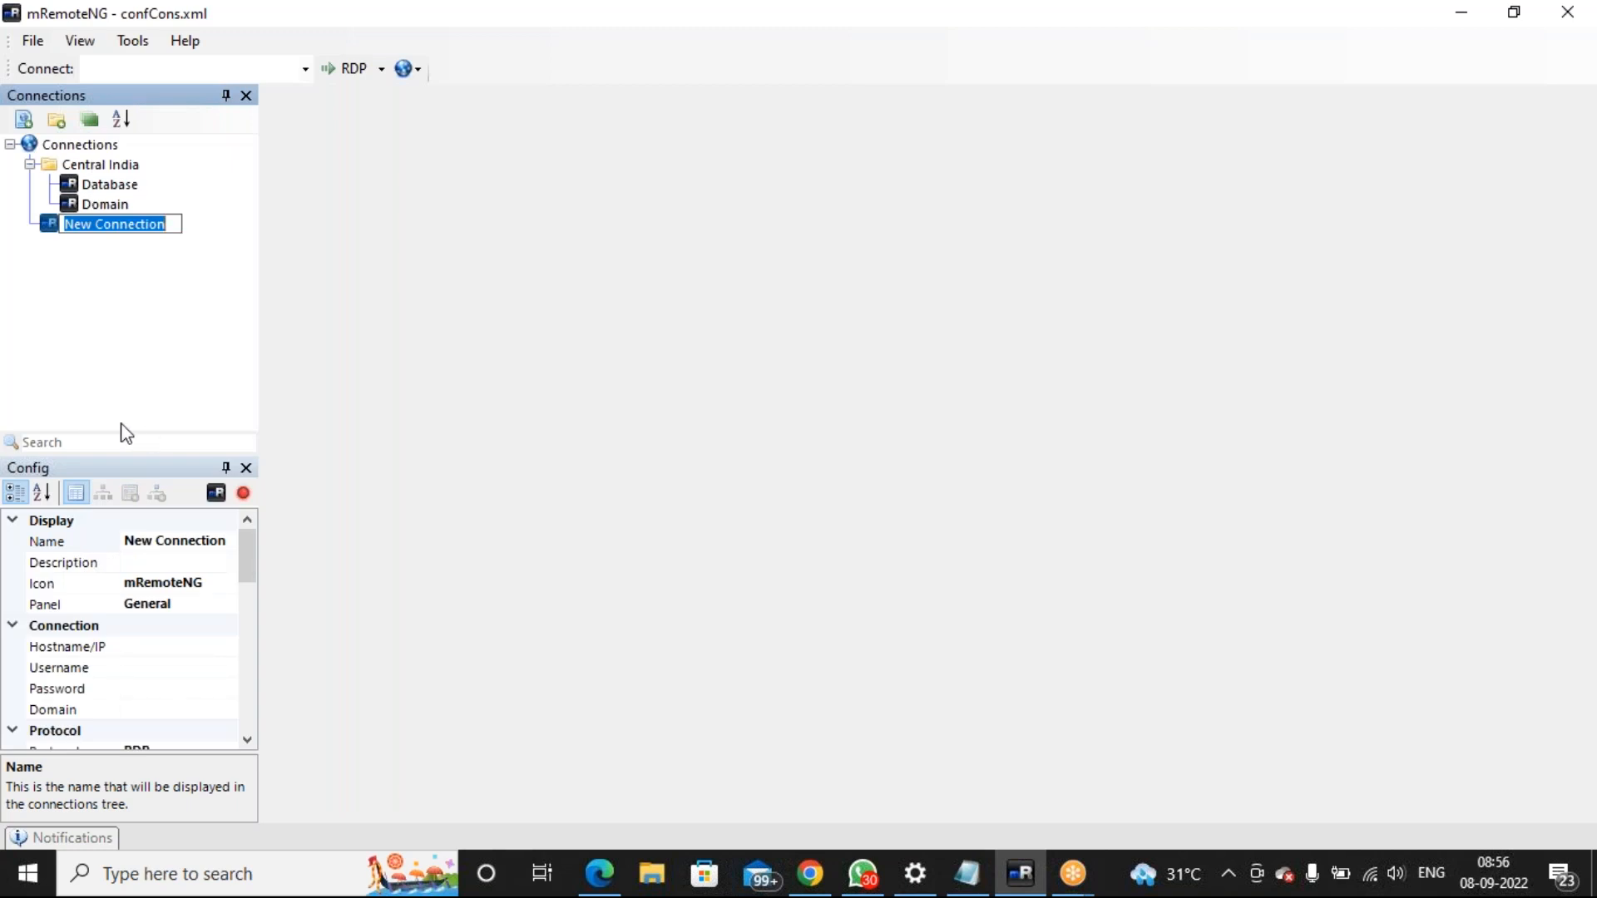
text(Mecmps)
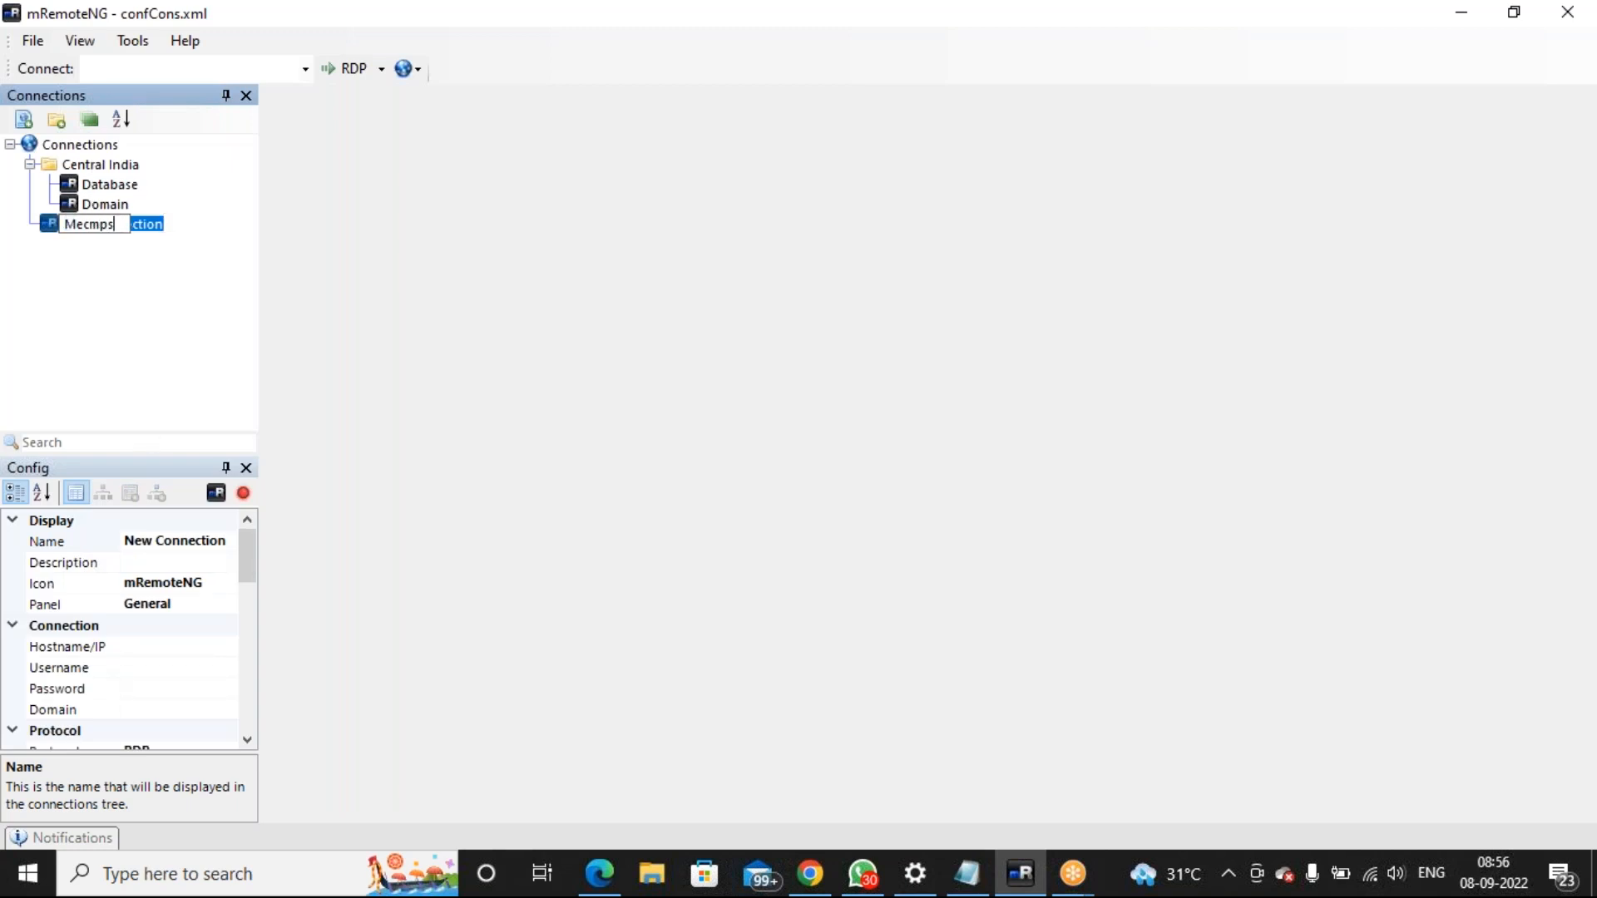
click(104, 296)
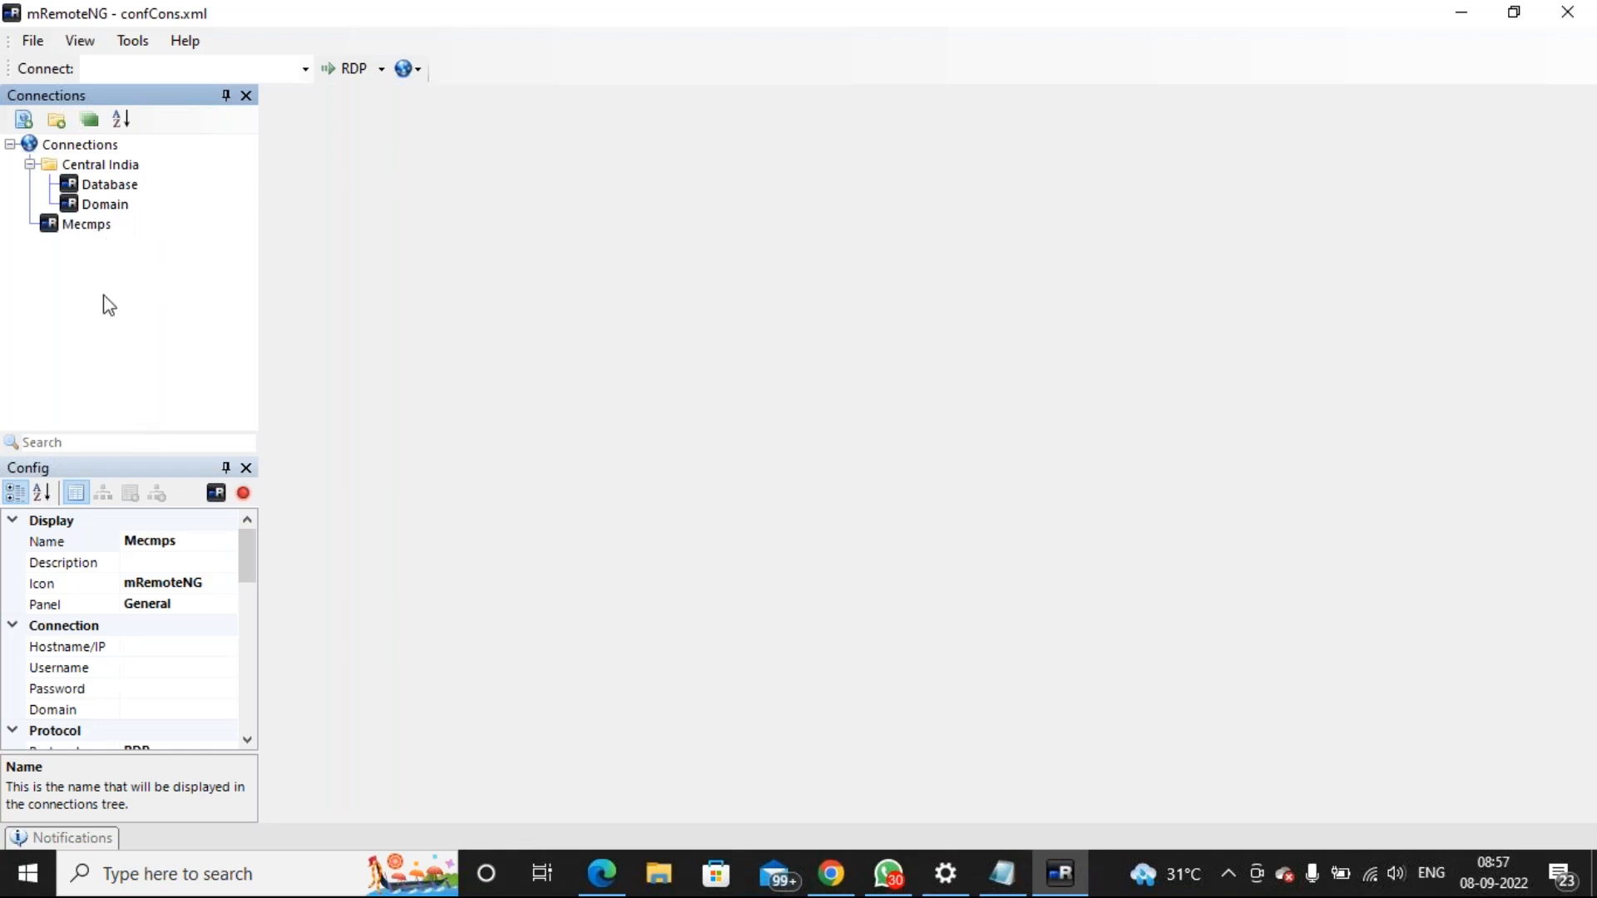
drag(46, 223, 106, 161)
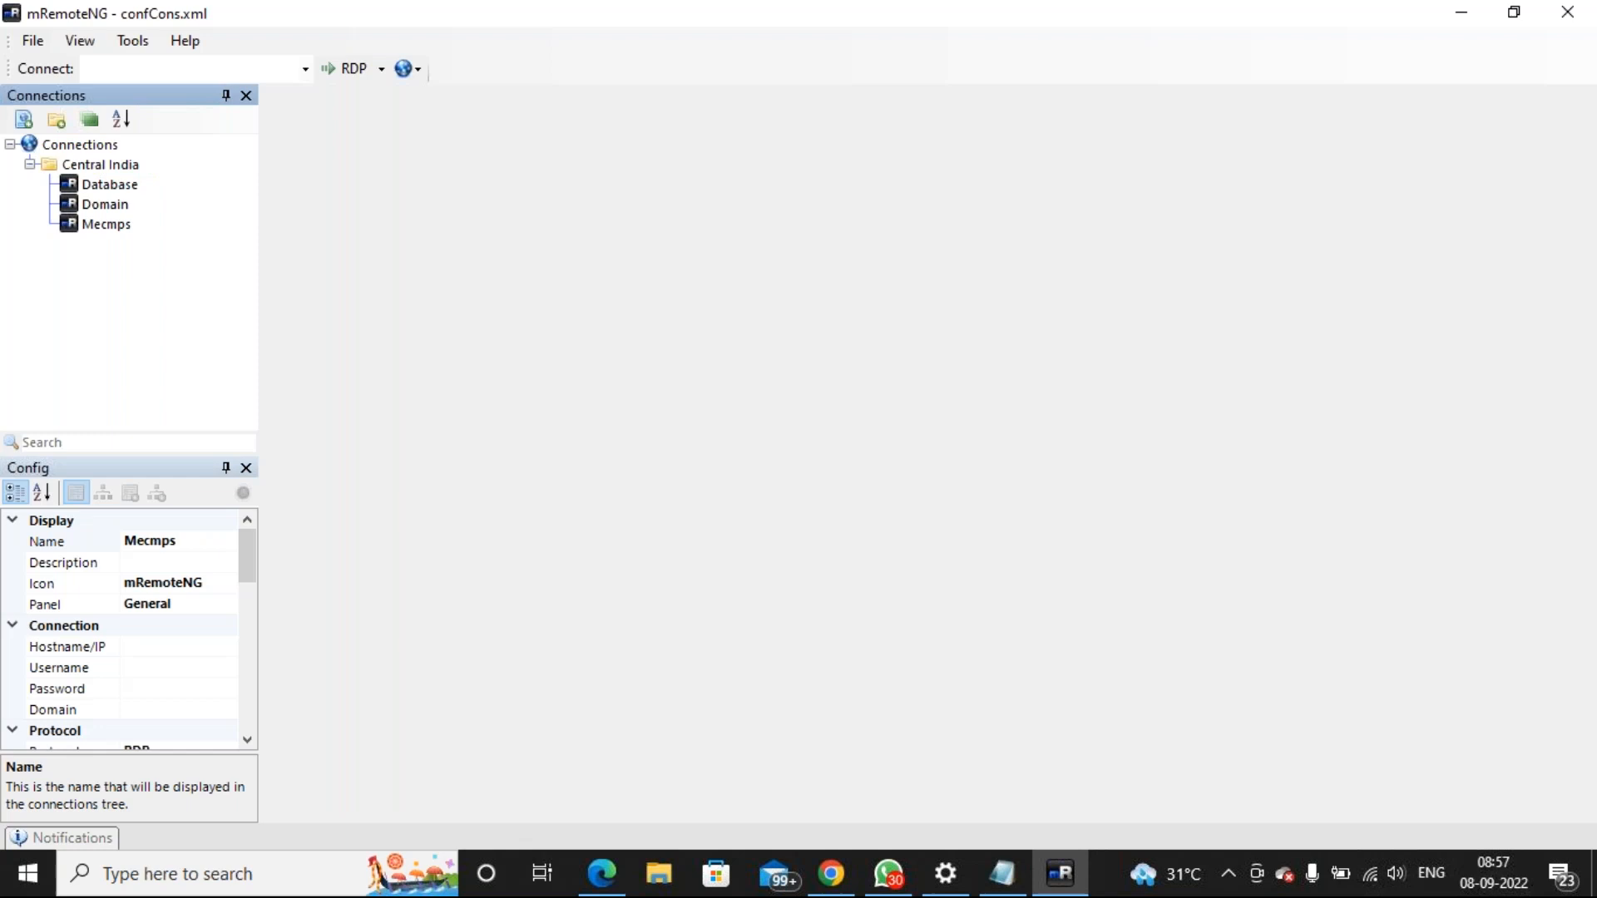
click(108, 224)
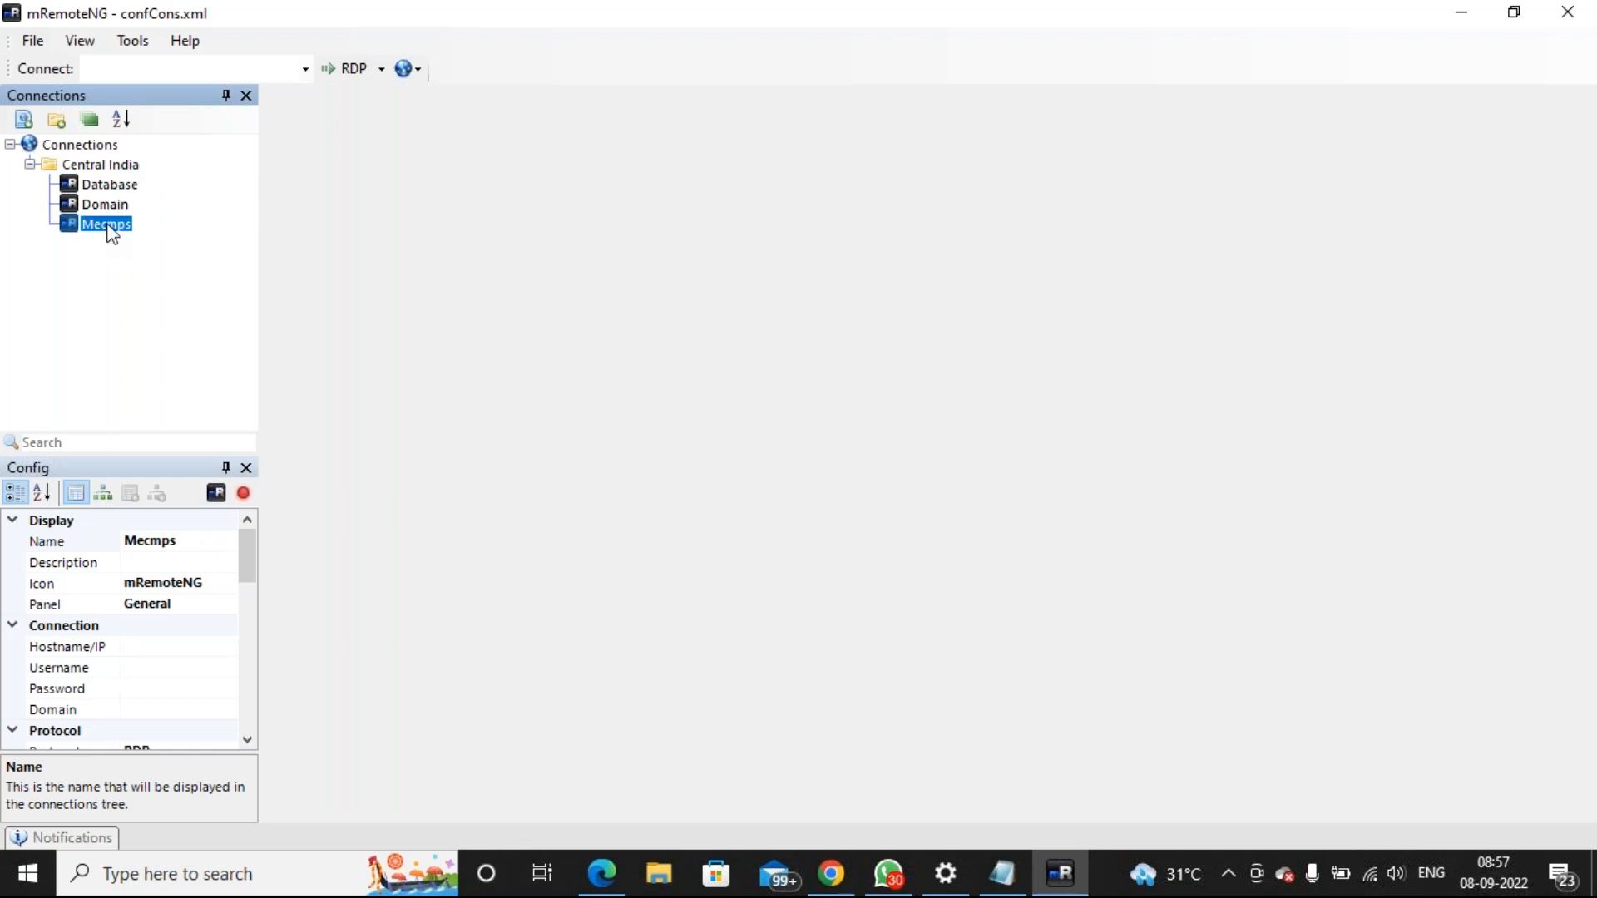
click(108, 226)
text(MECMPS)
click(190, 302)
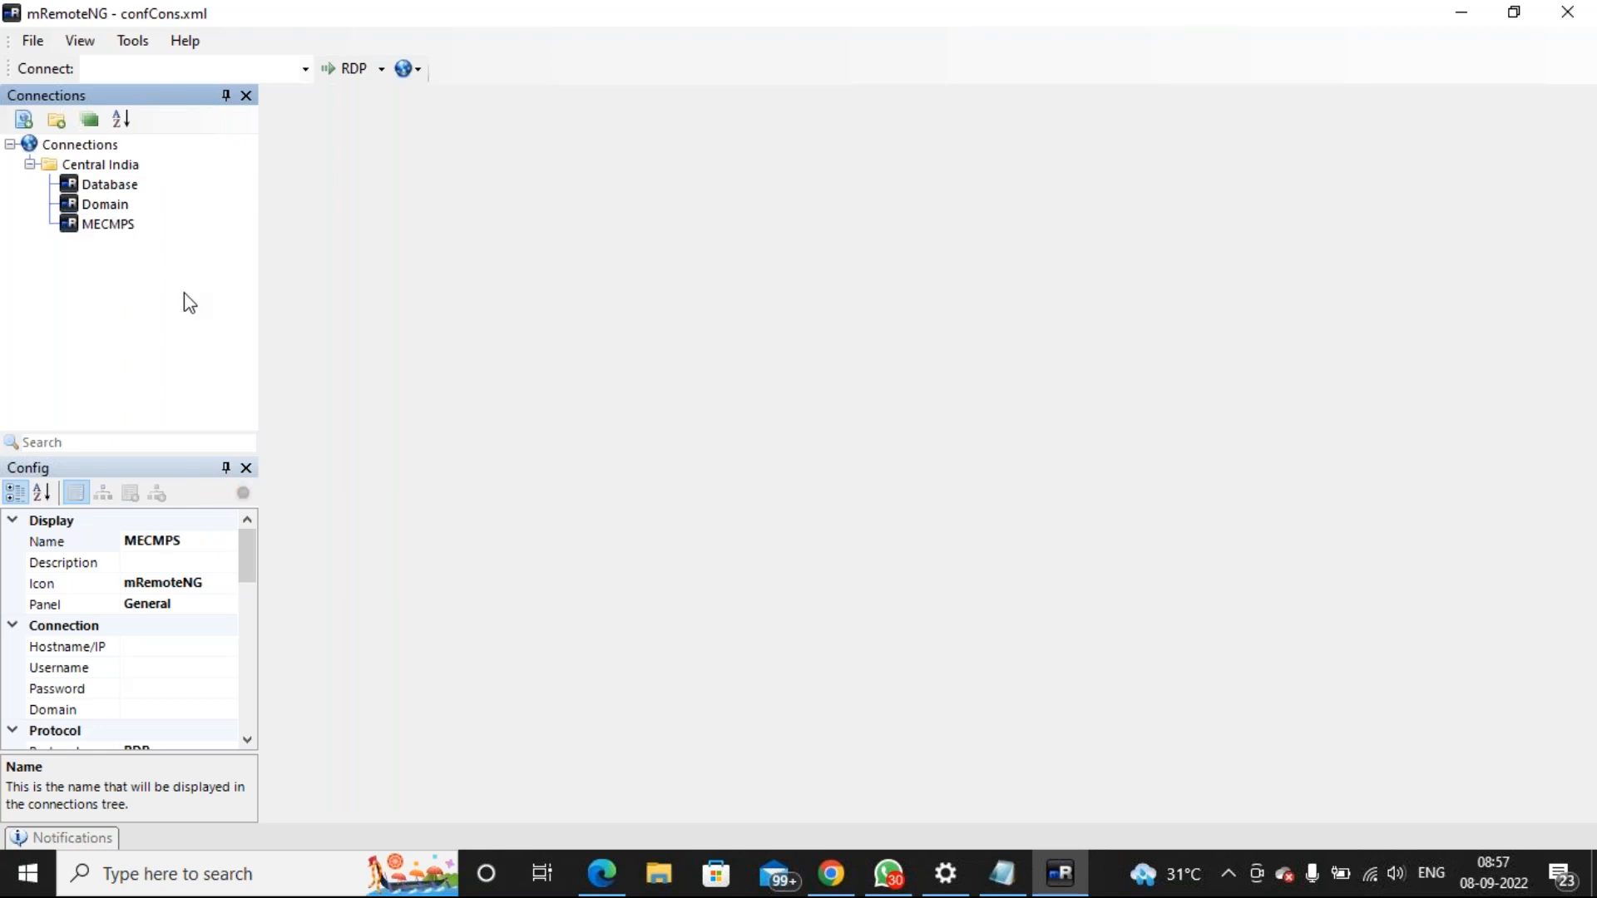
Set the Database connection's hostname to its Azure public IP 20.204.128.188
click(107, 191)
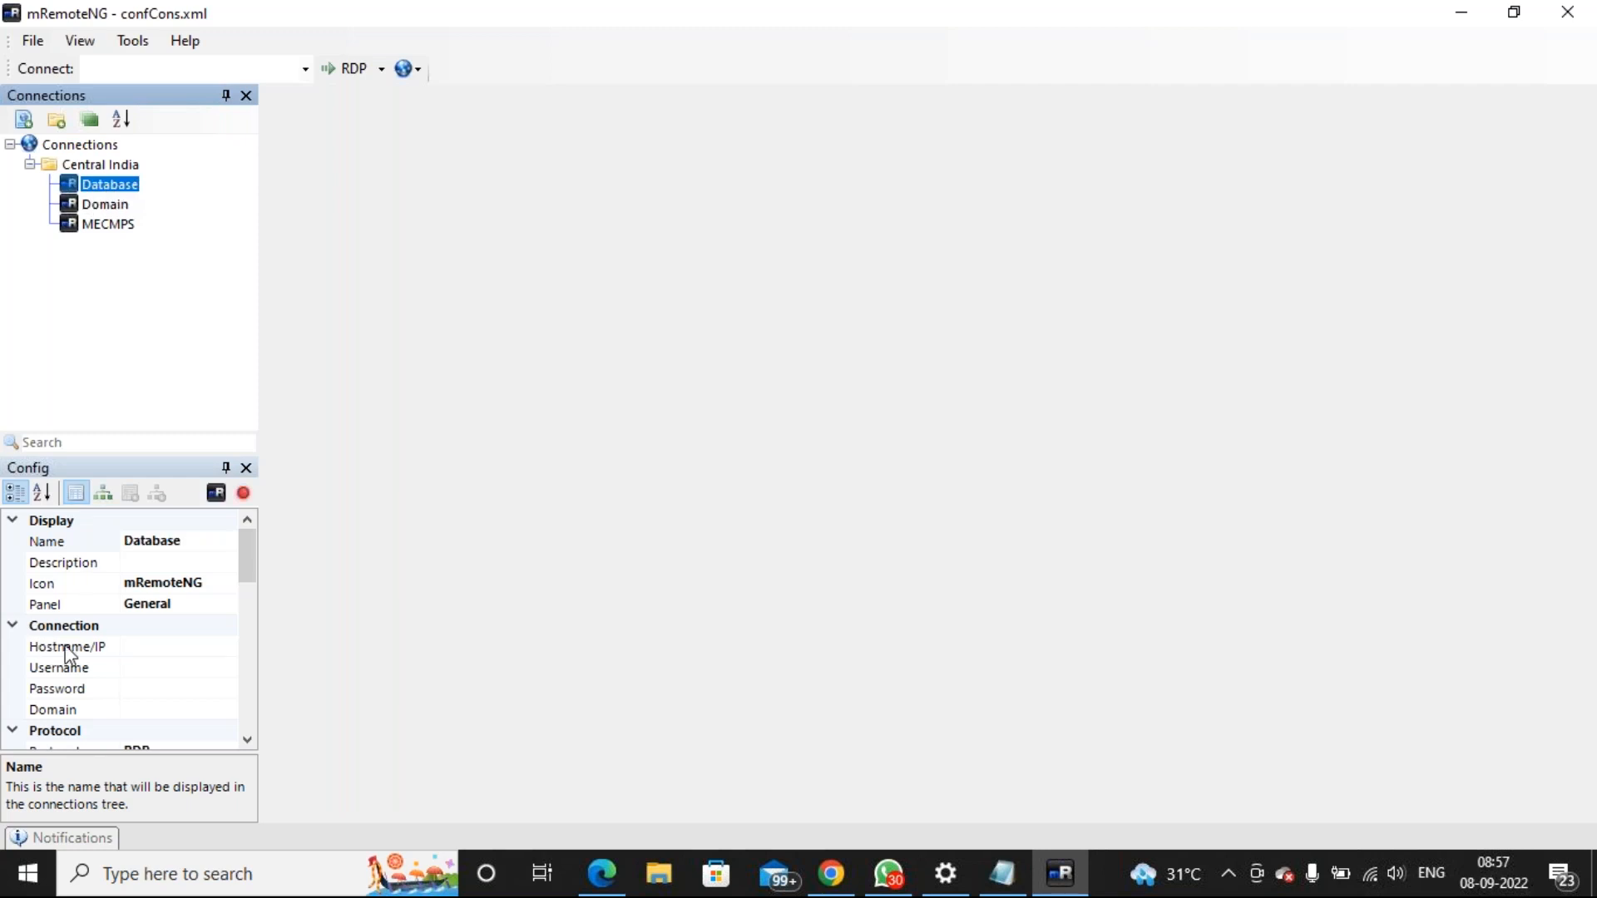
click(115, 649)
click(137, 647)
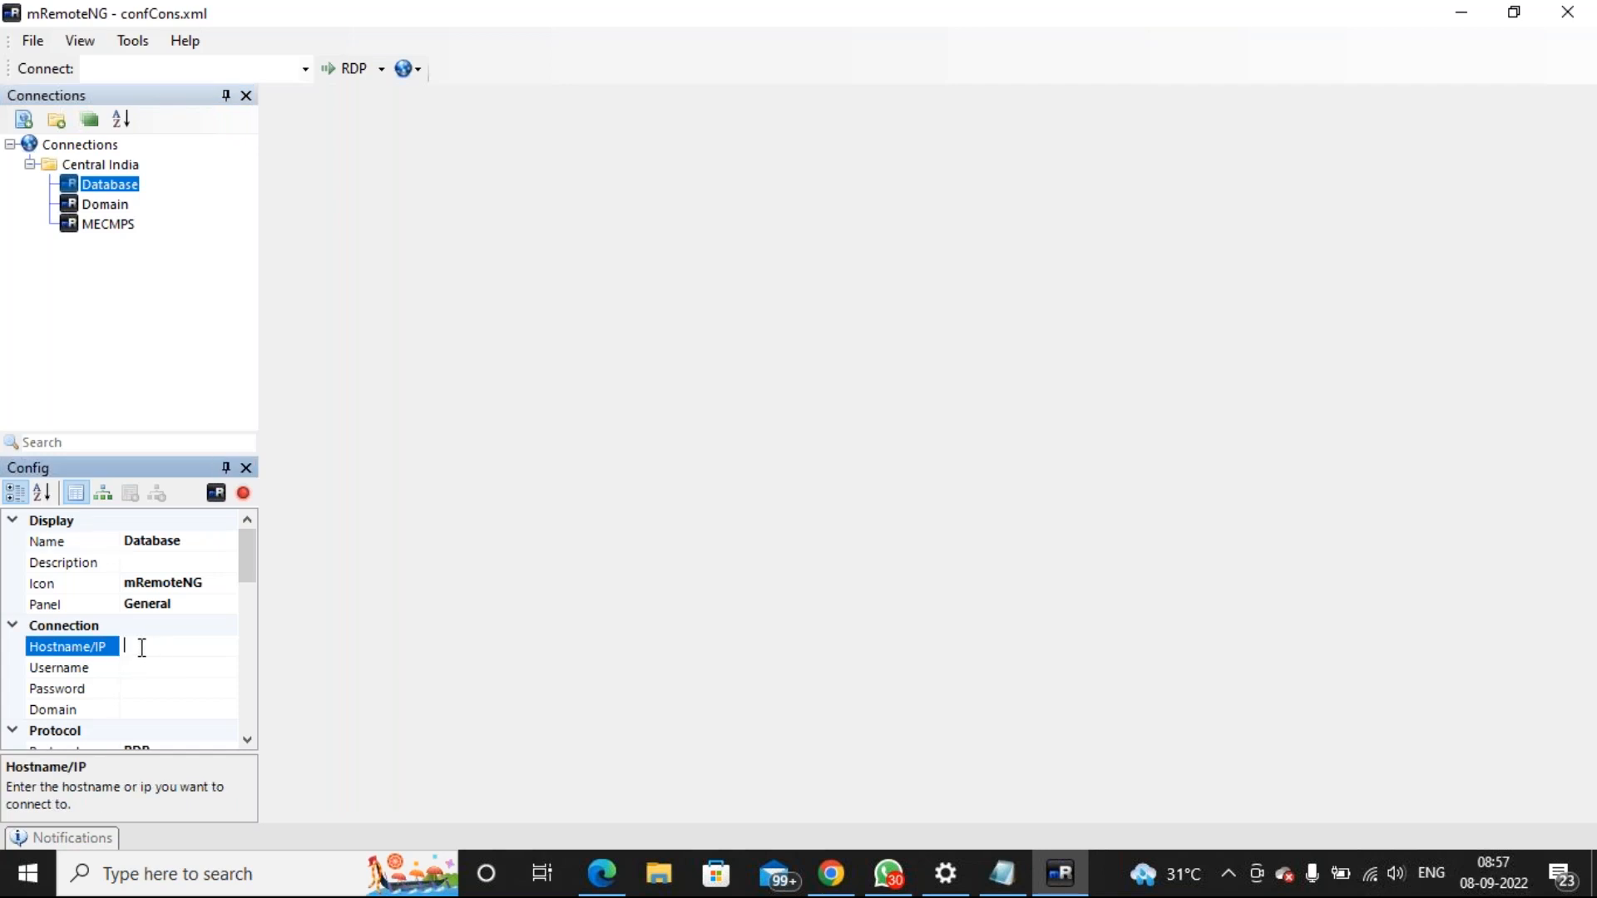
click(848, 876)
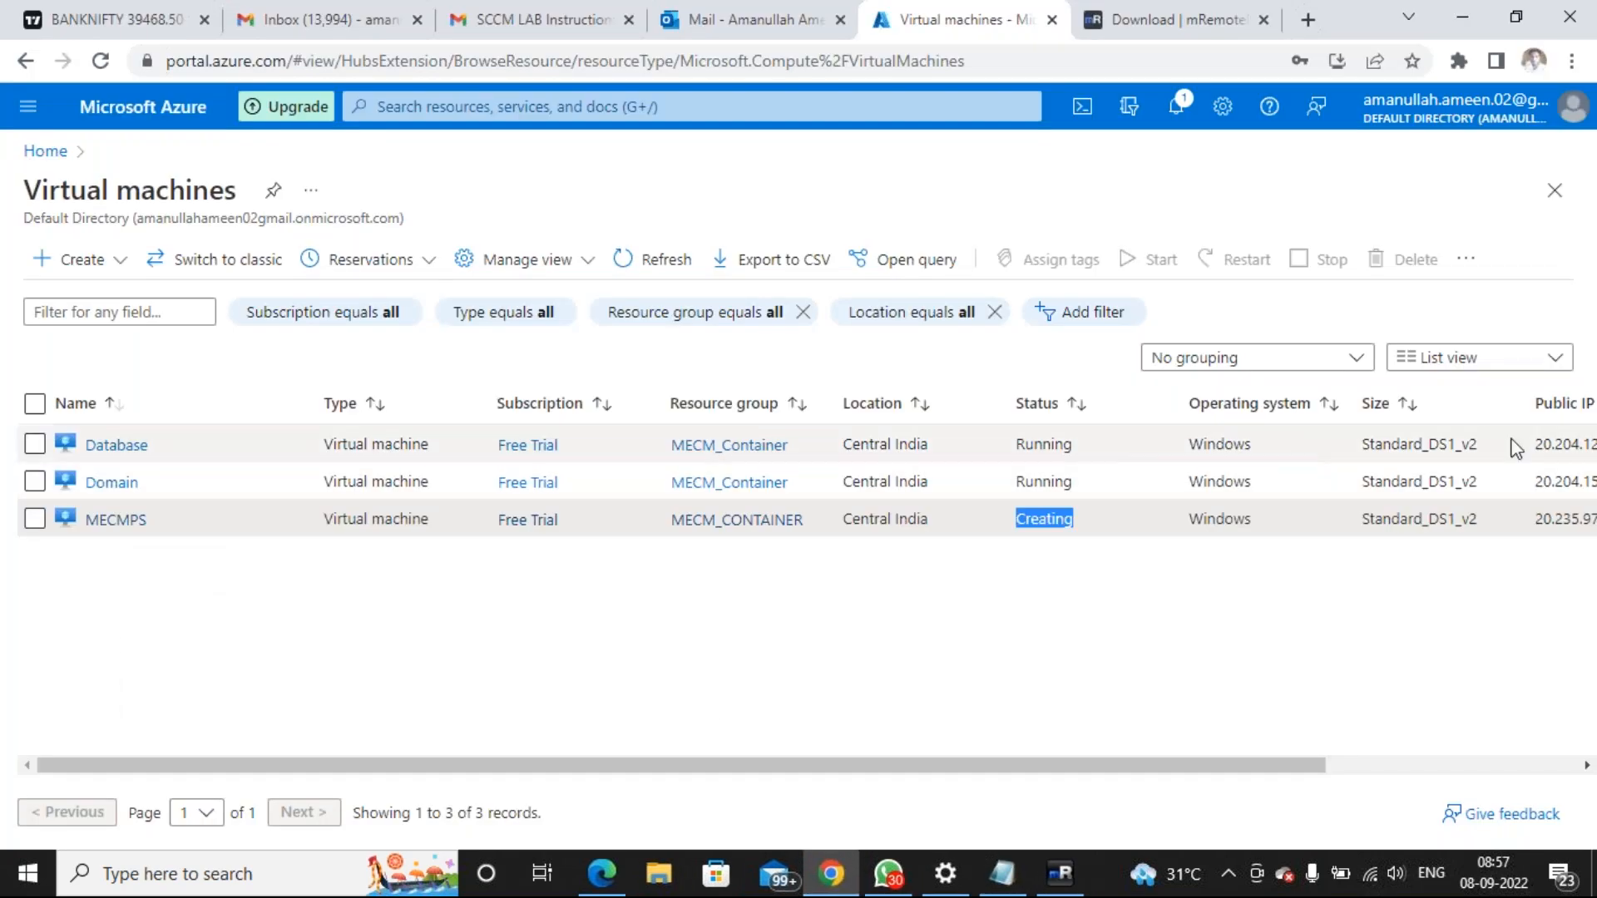
double_click(1564, 444)
drag(1280, 773, 1322, 764)
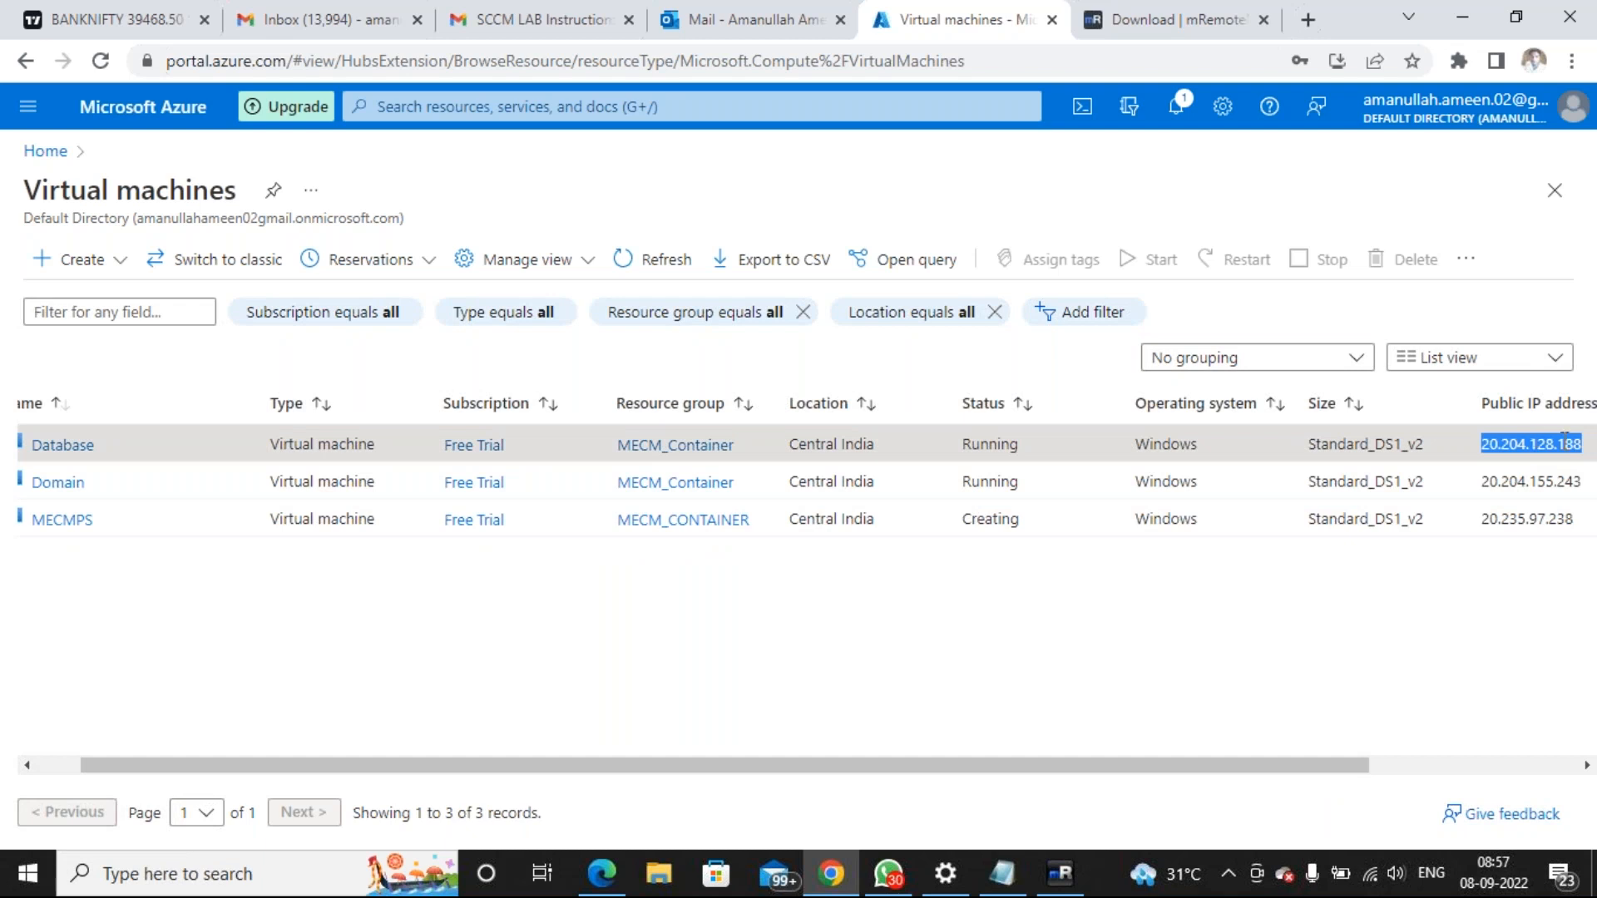
click(1062, 875)
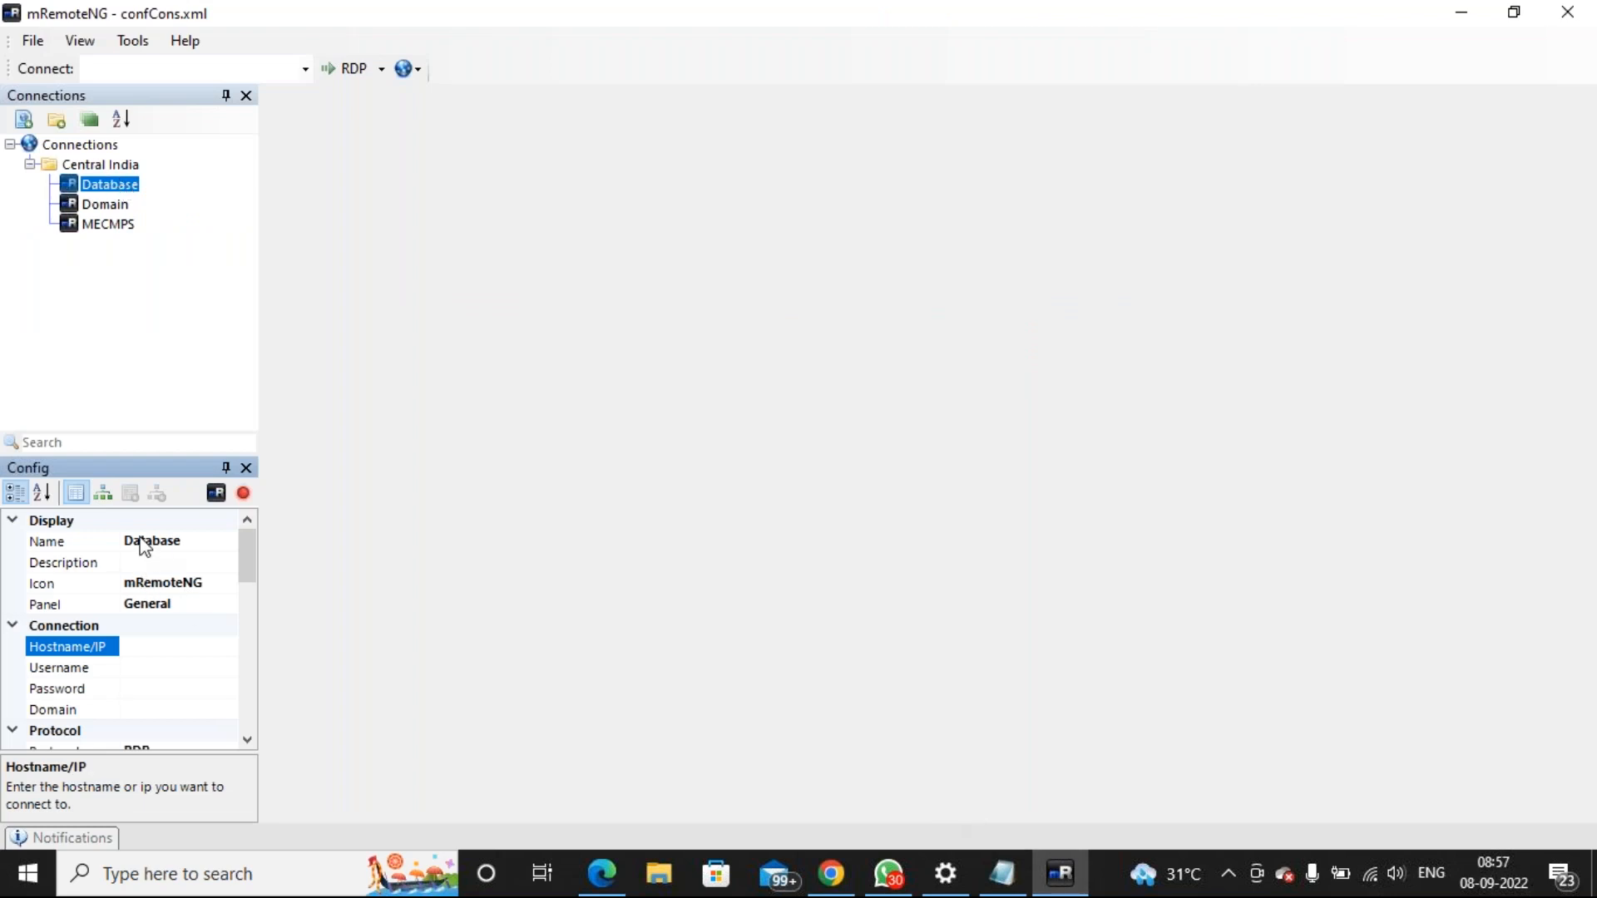
click(144, 643)
text(20.204.128.188)
Paste the VM username and password from the MECM notes into the Database connection
click(1002, 874)
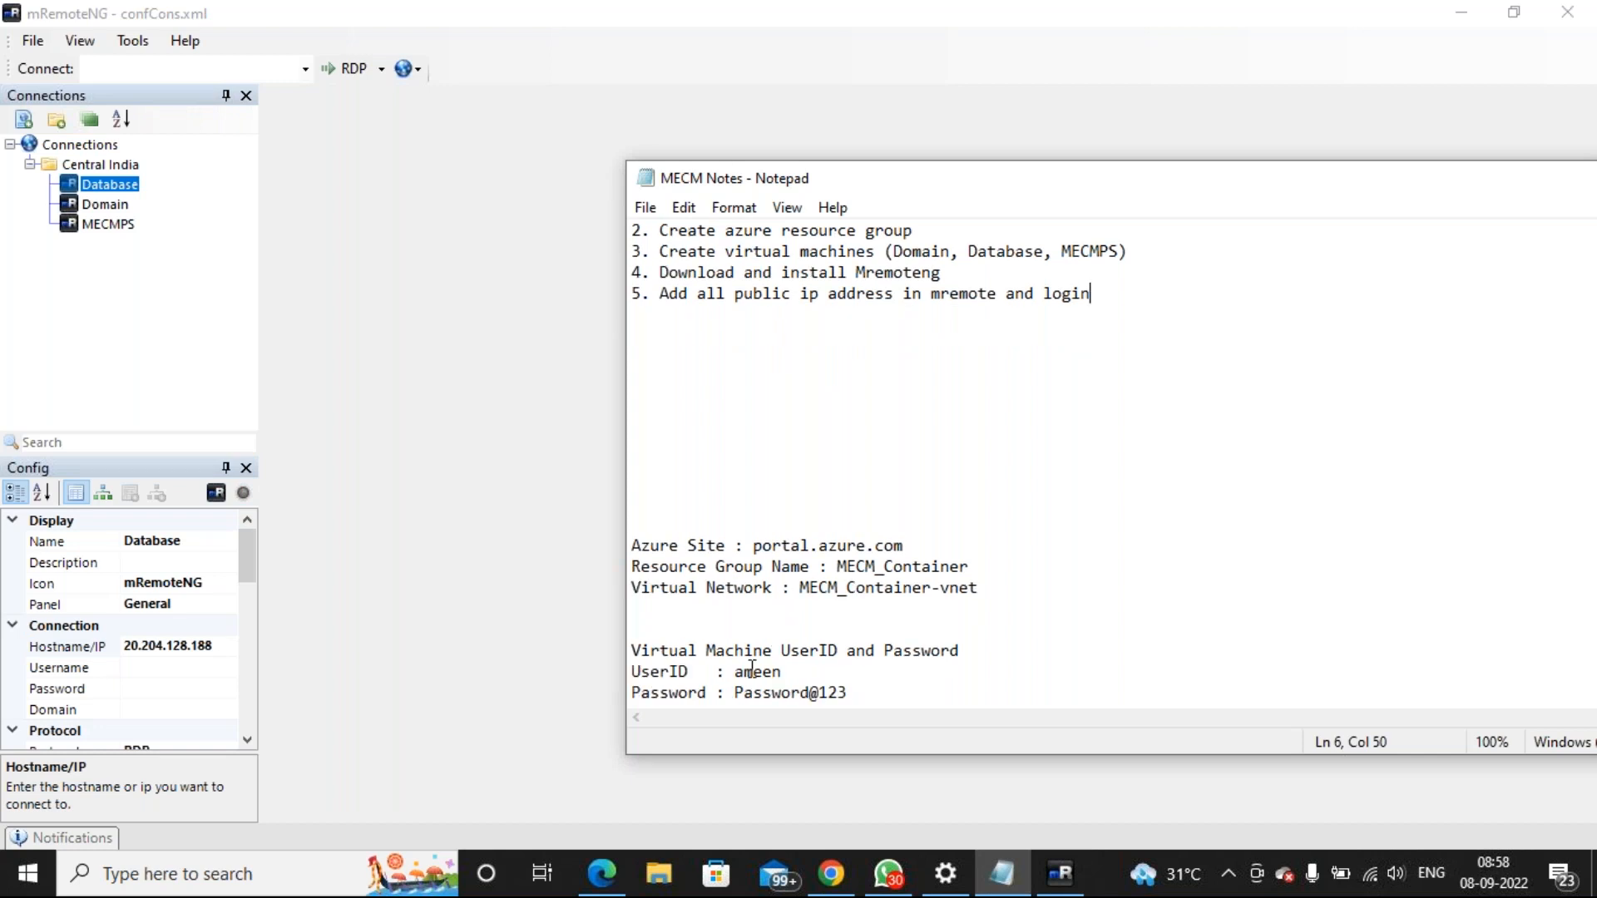
double_click(752, 670)
key(ctrl+c)
click(163, 670)
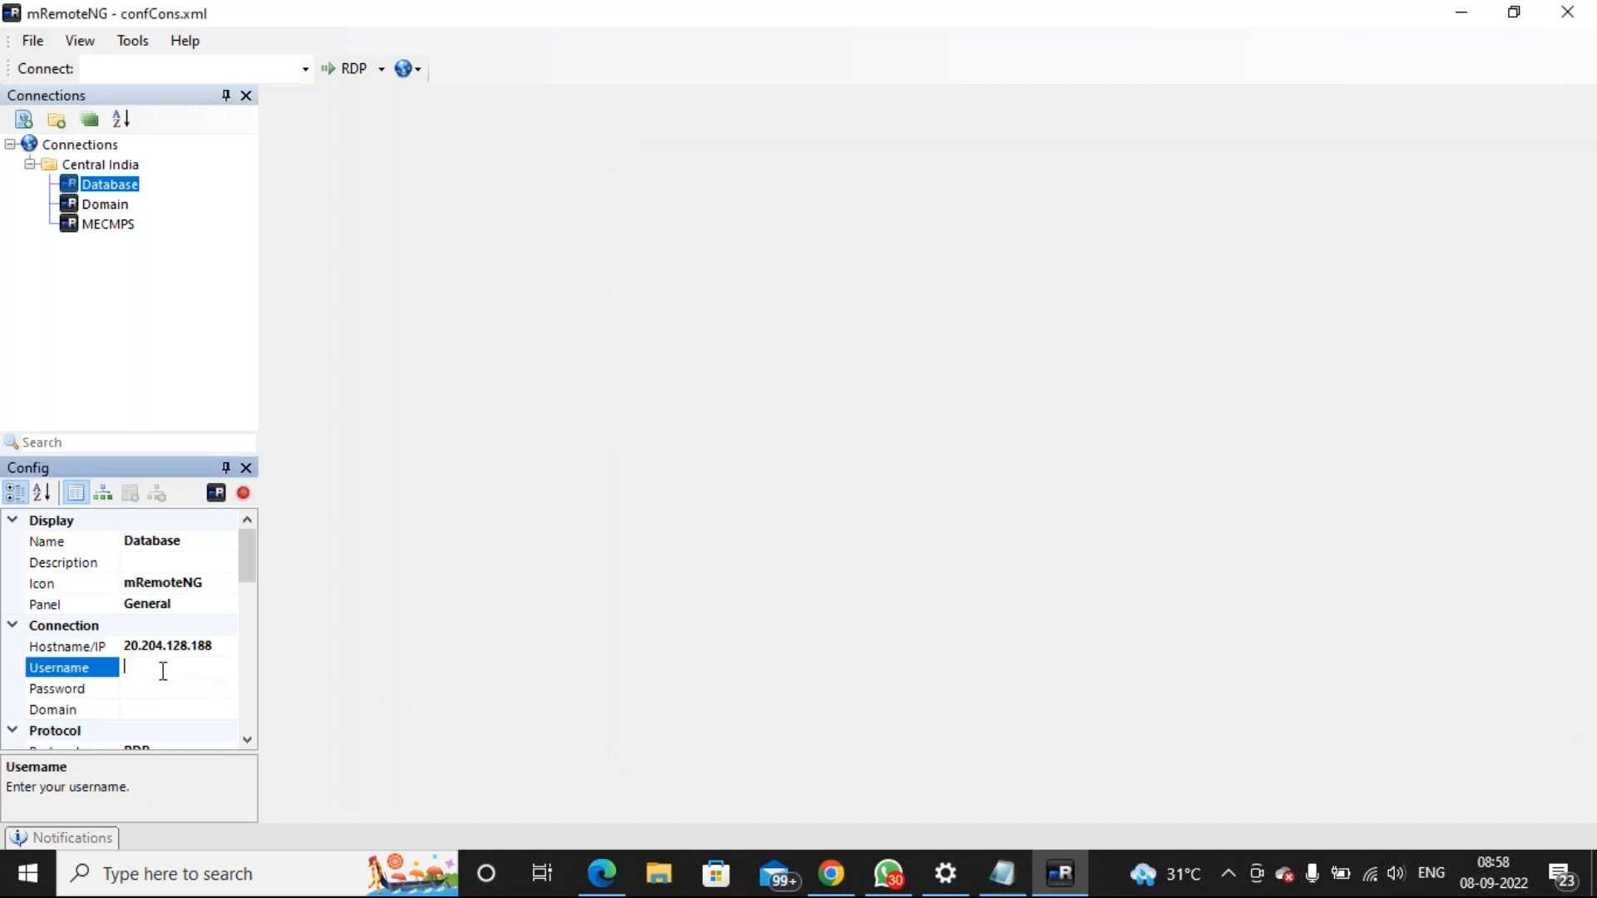
key(ctrl+v)
click(1010, 875)
double_click(789, 693)
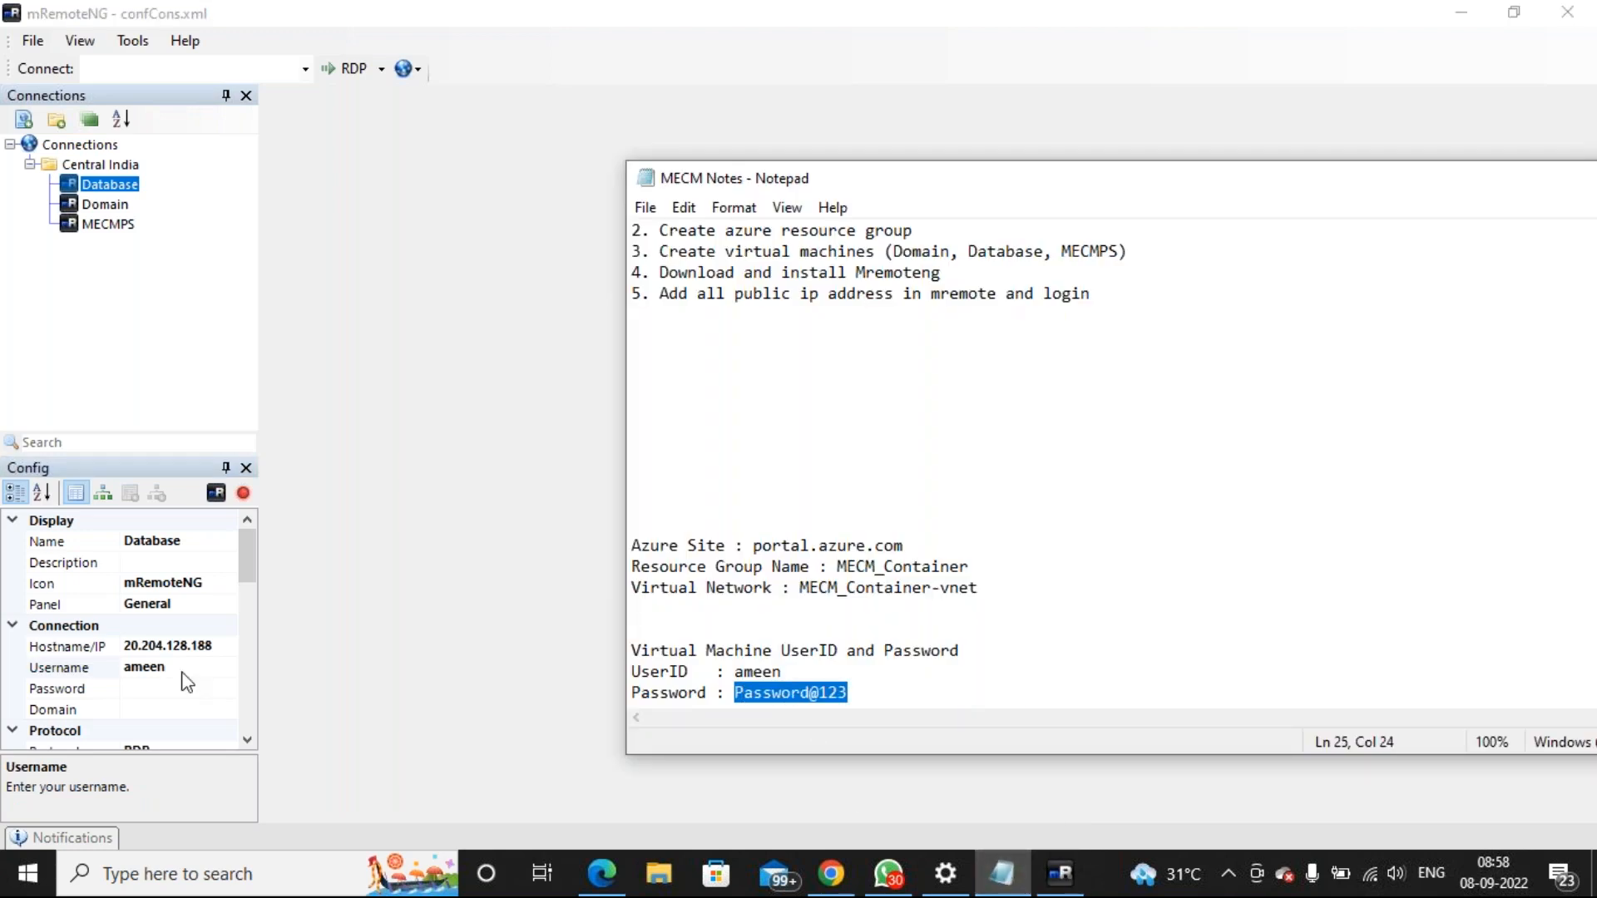
click(142, 689)
key(ctrl+v)
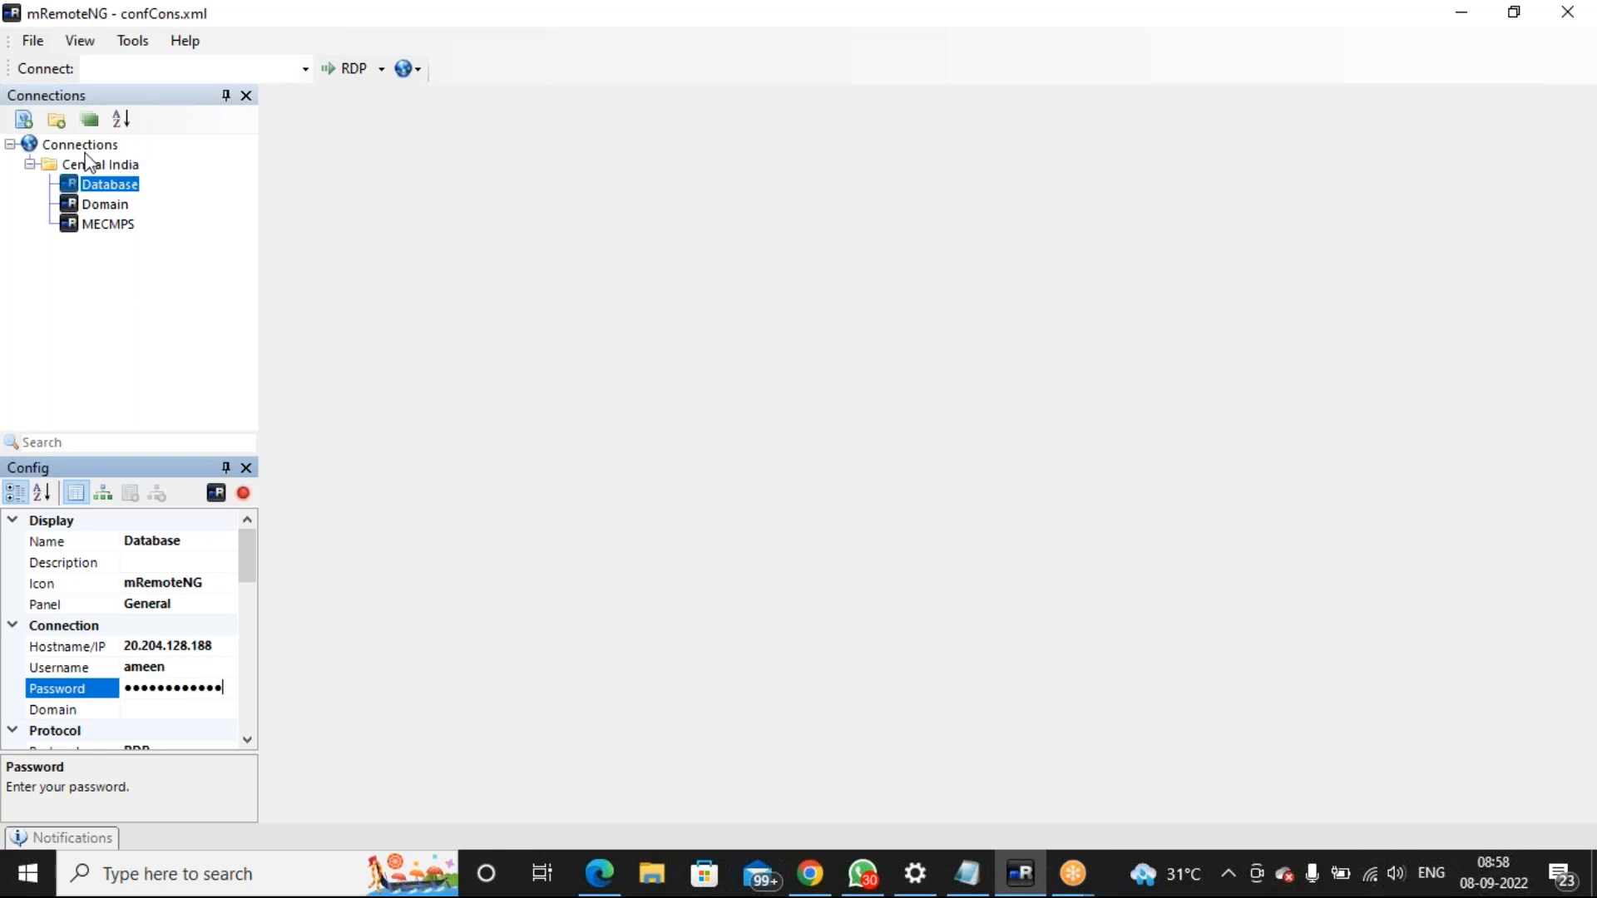
click(95, 205)
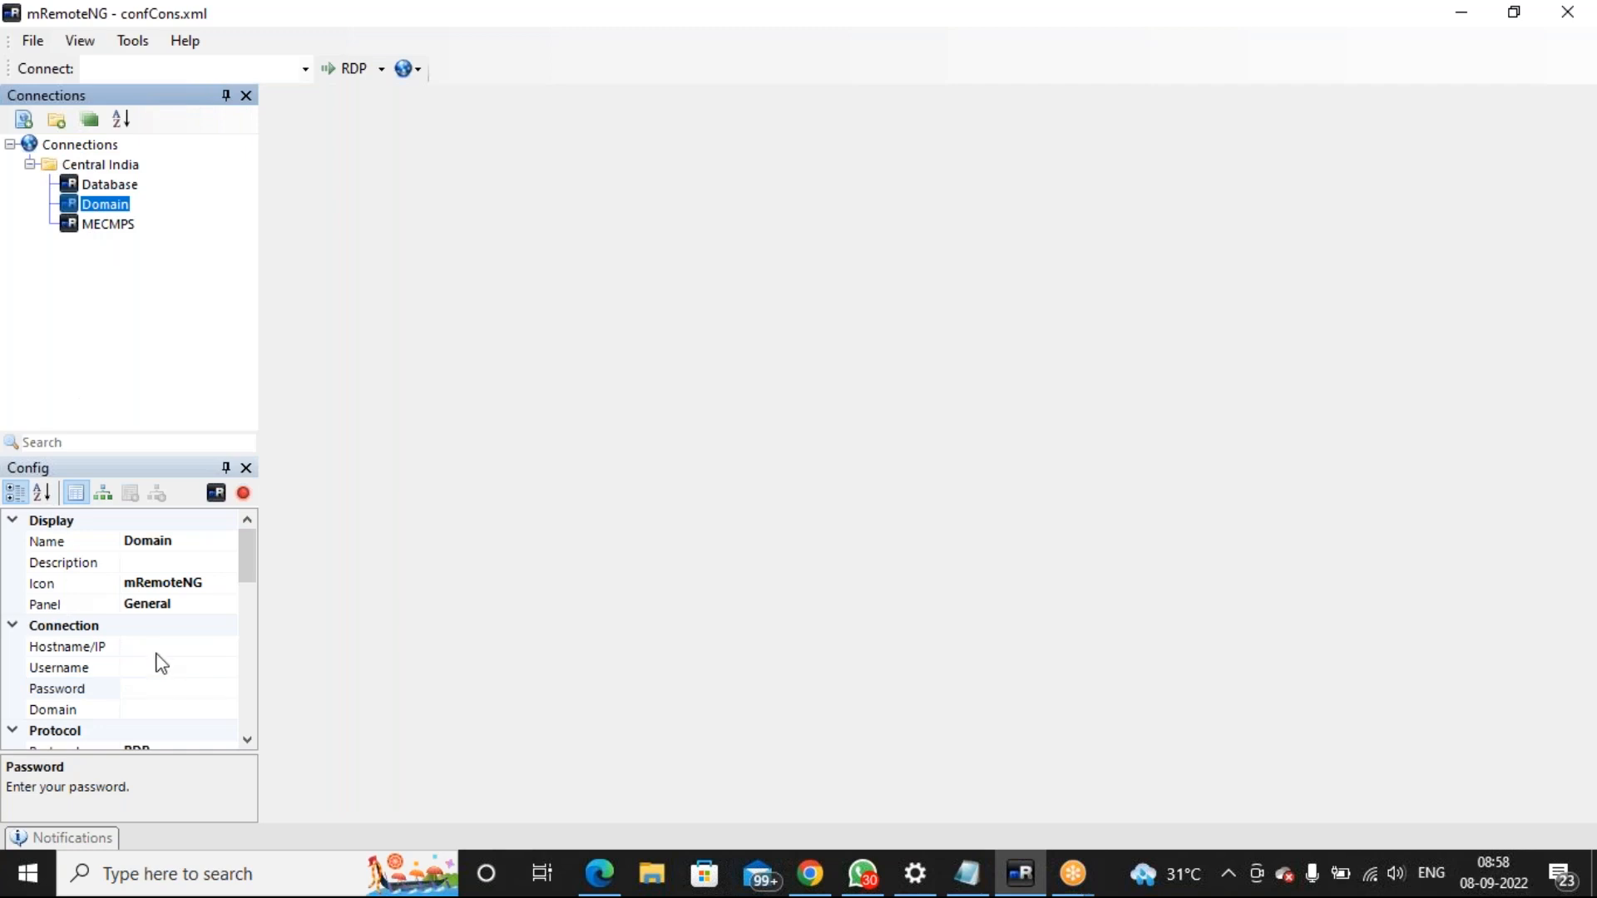
Set the Domain connection's hostname to its Azure public IP 20.204.155.243
click(803, 866)
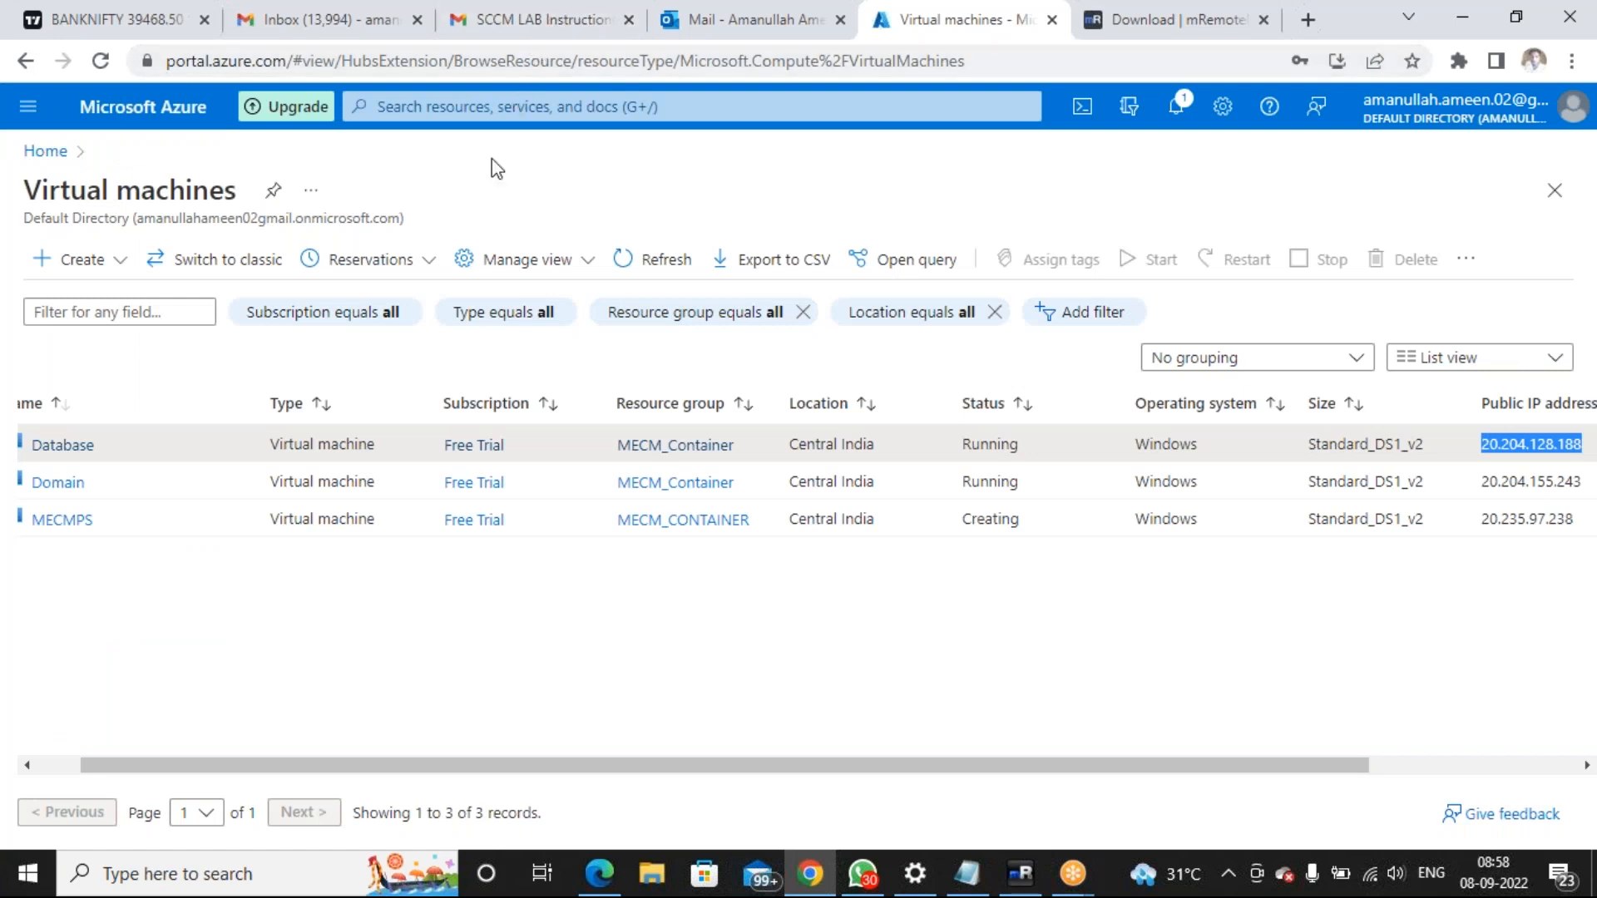
click(572, 616)
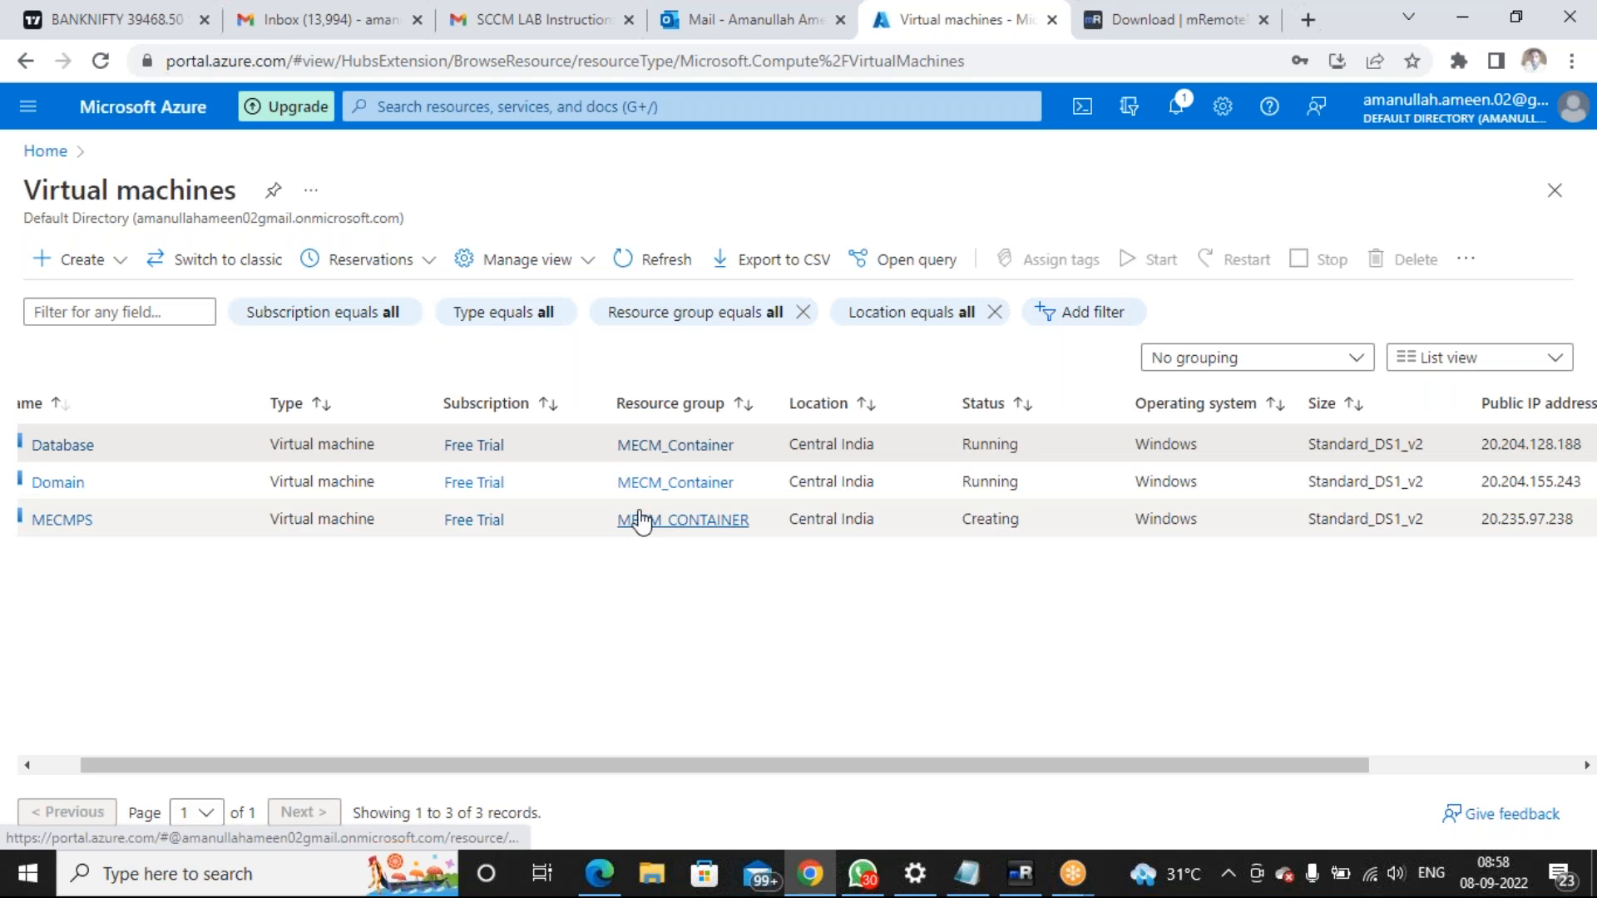
double_click(1520, 483)
key(ctrl+c)
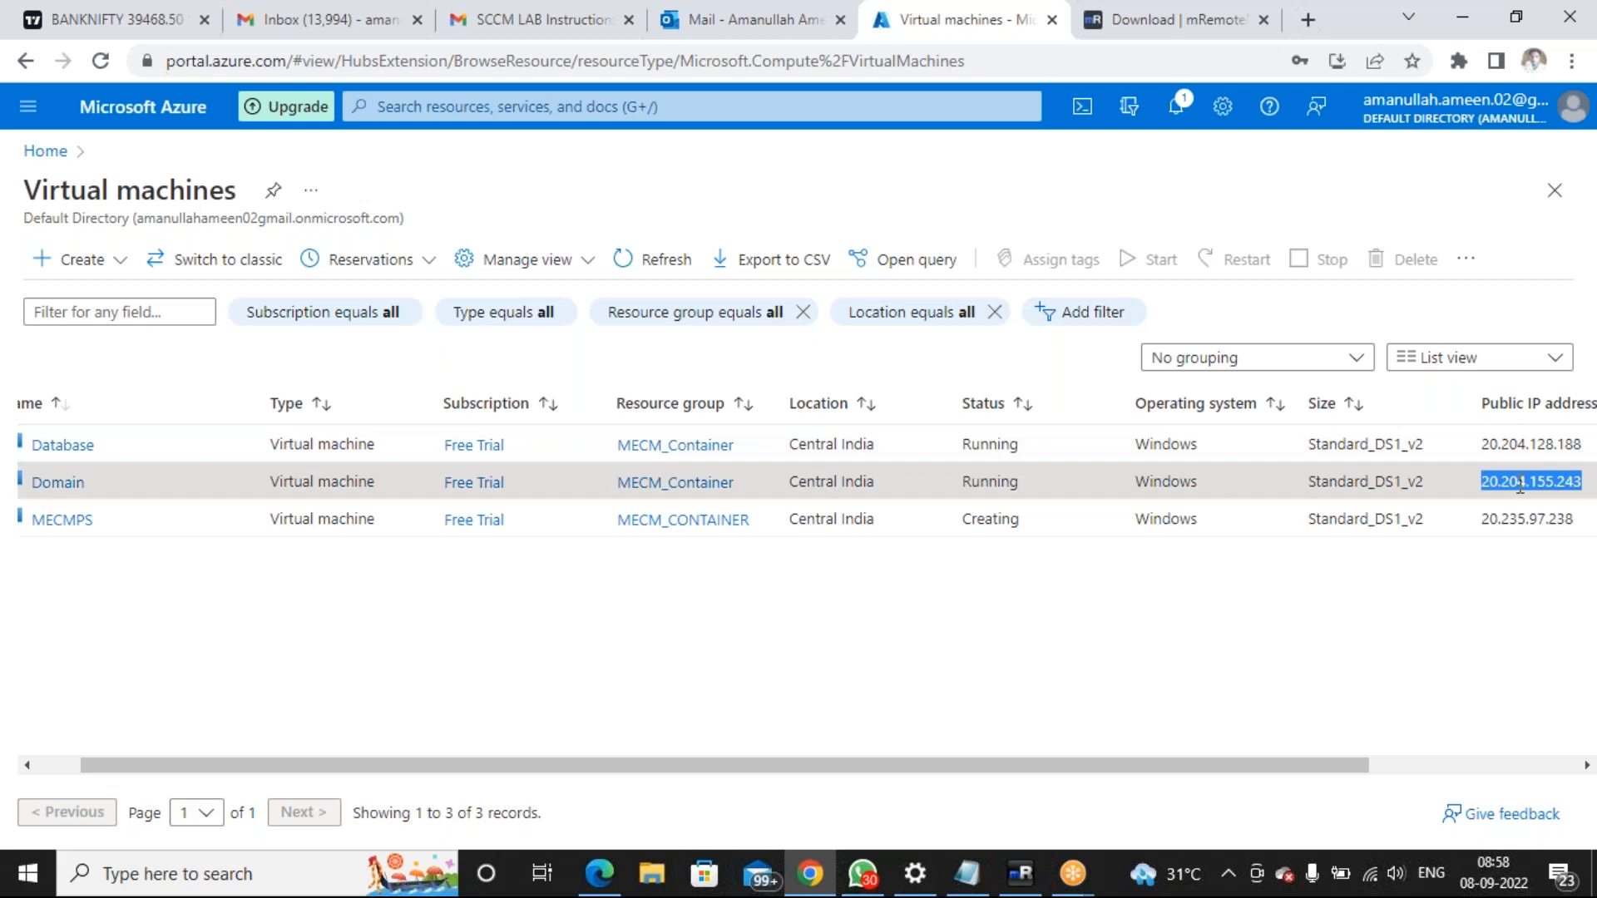
click(1031, 888)
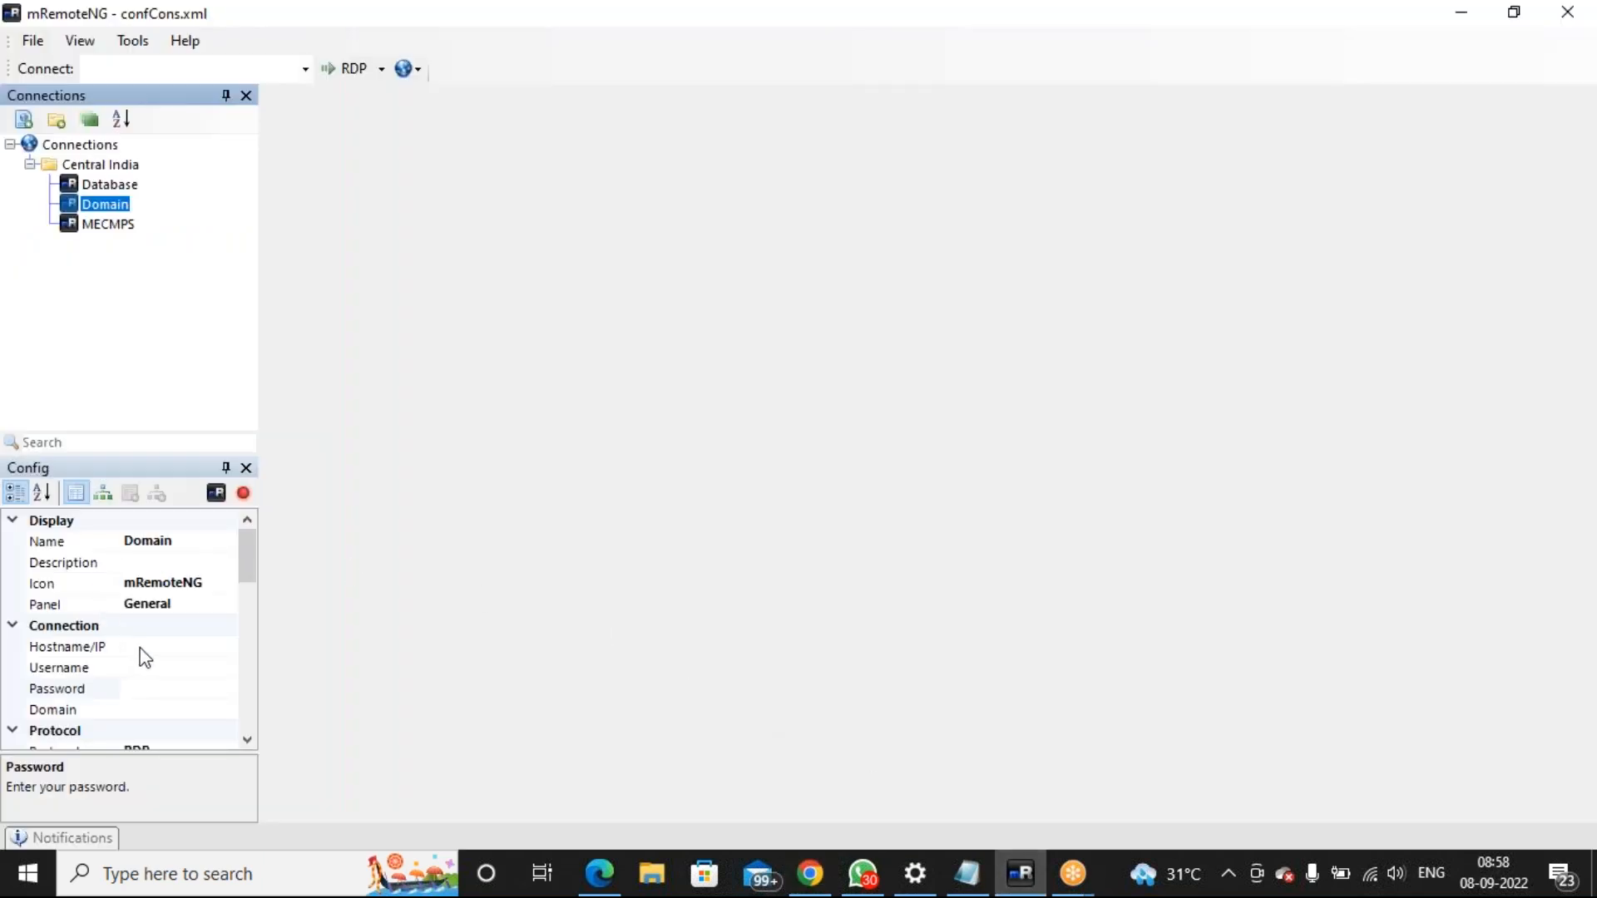
click(133, 648)
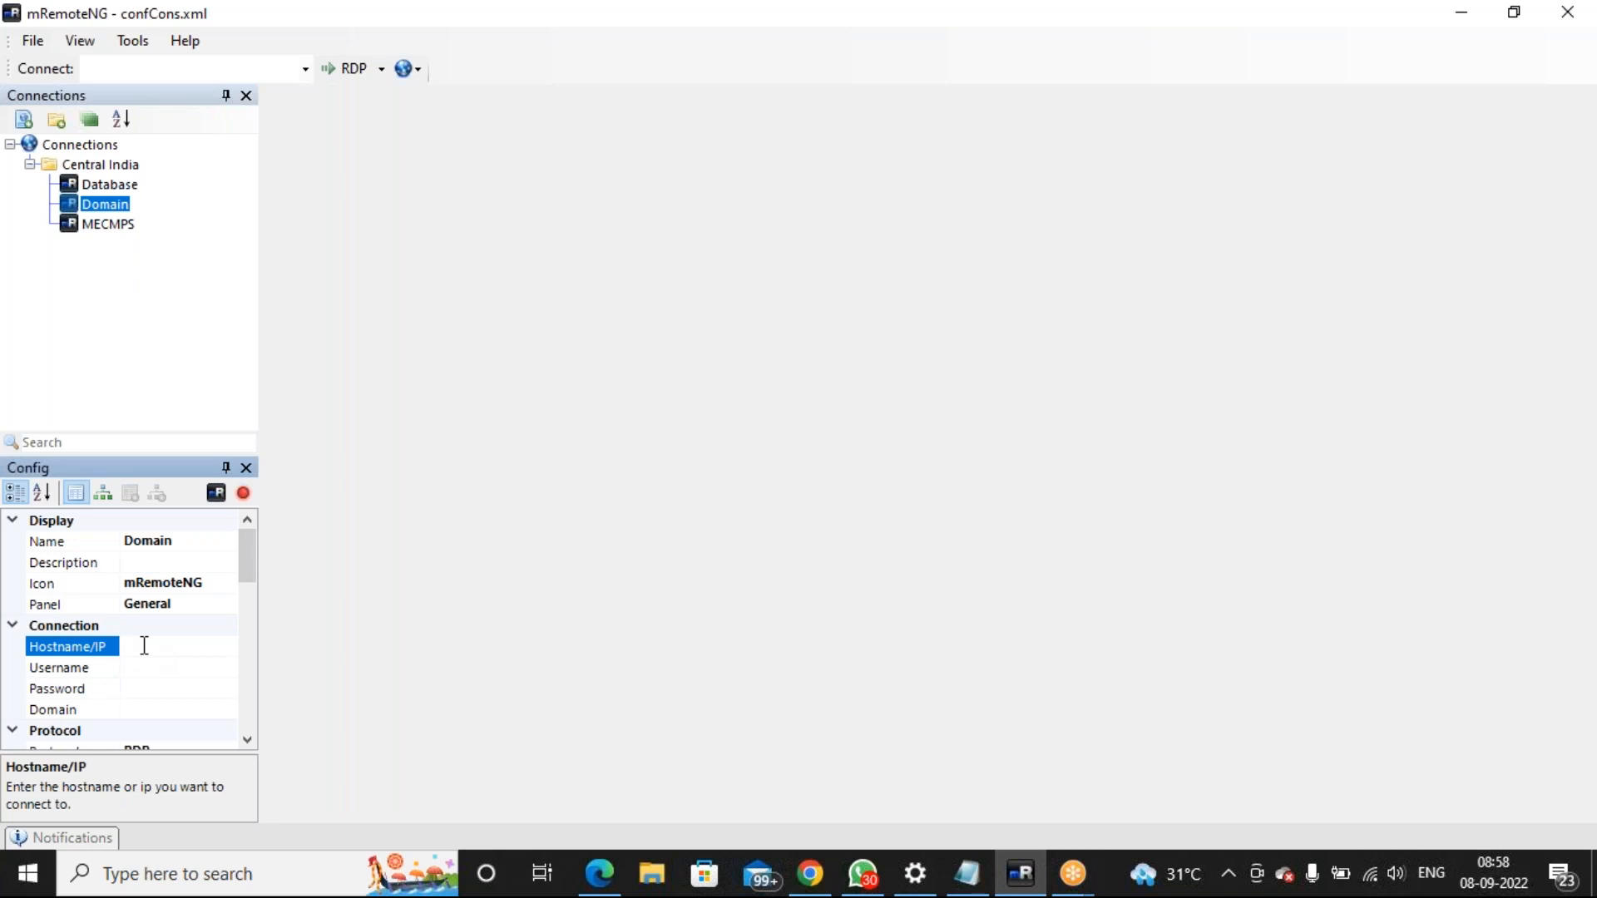
key(ctrl+v)
Enter the Domain connection's VM username and paste the VM password
click(150, 667)
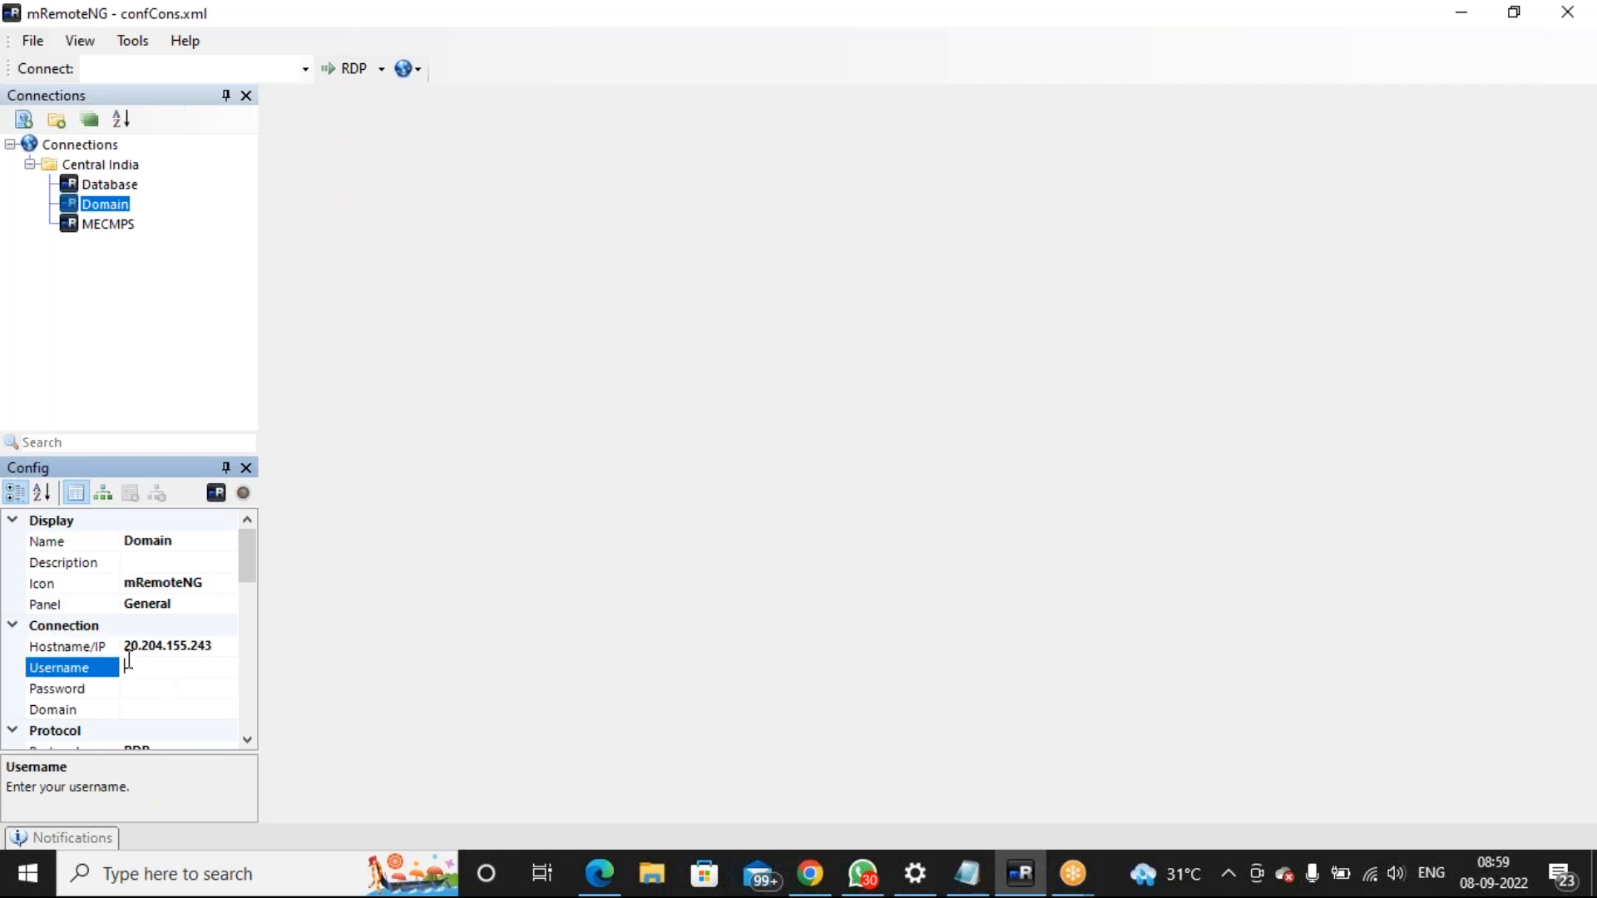
text(ameen)
click(160, 692)
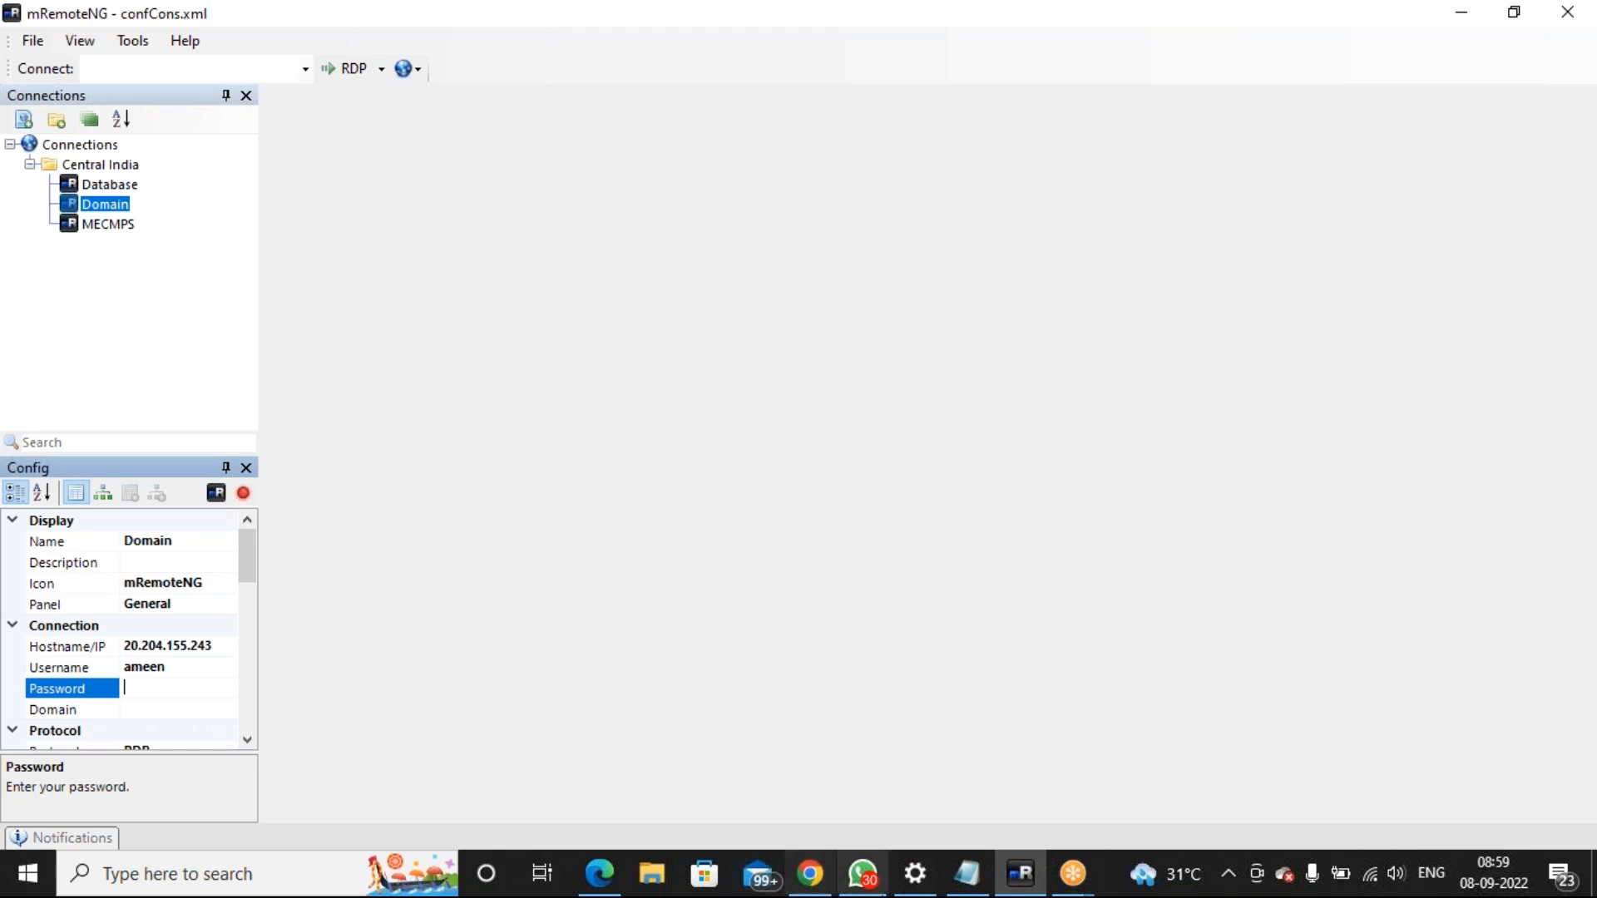
click(962, 887)
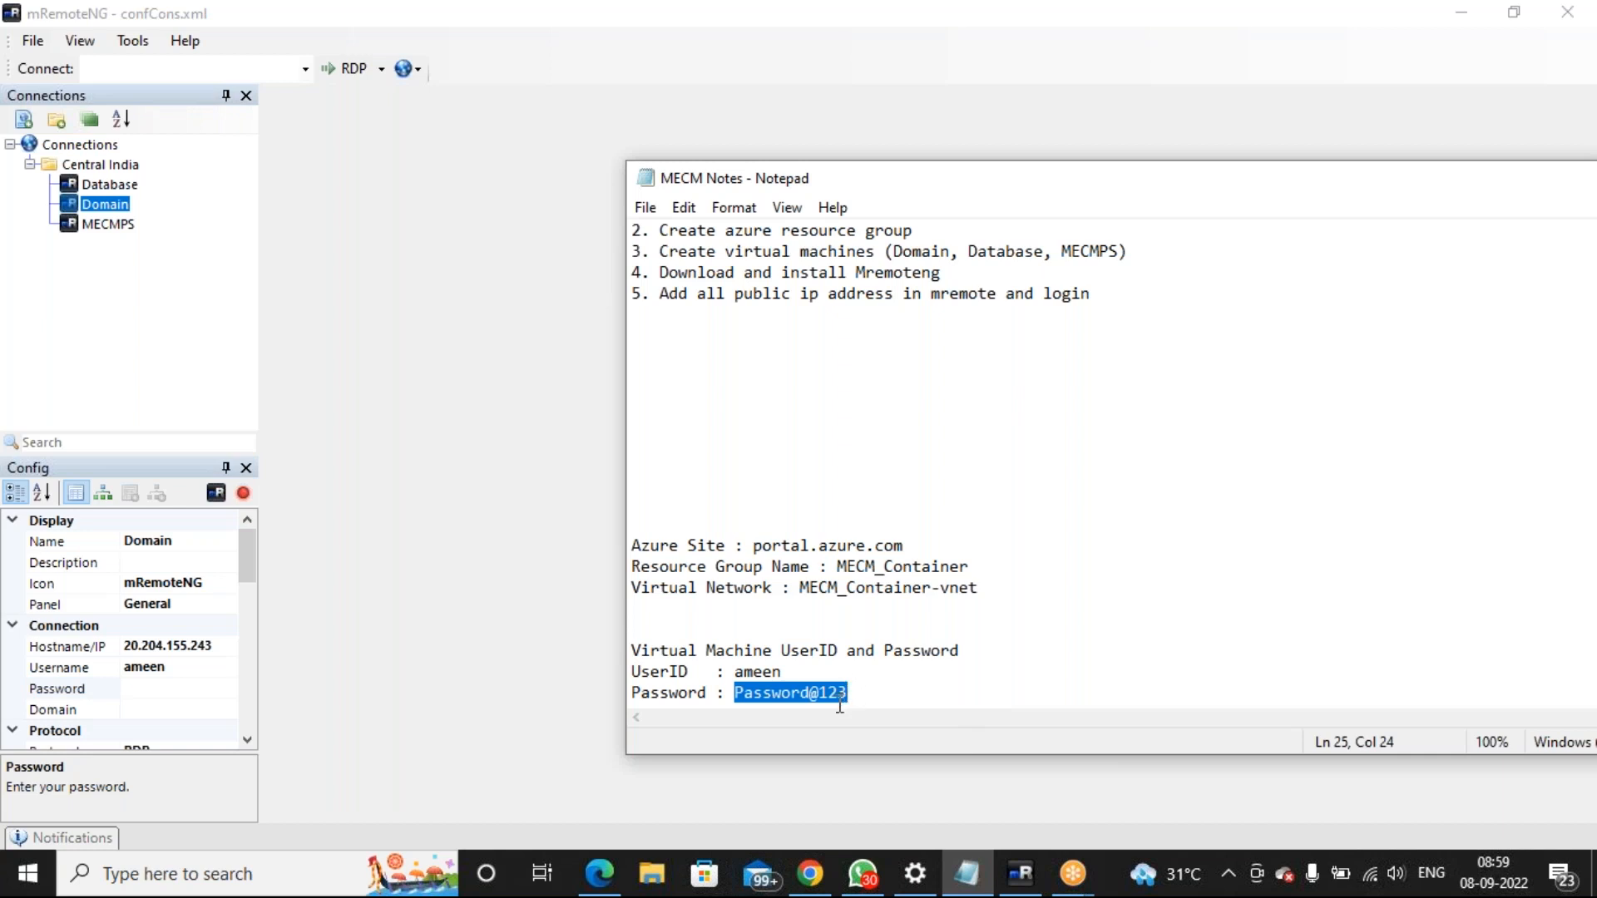
click(478, 582)
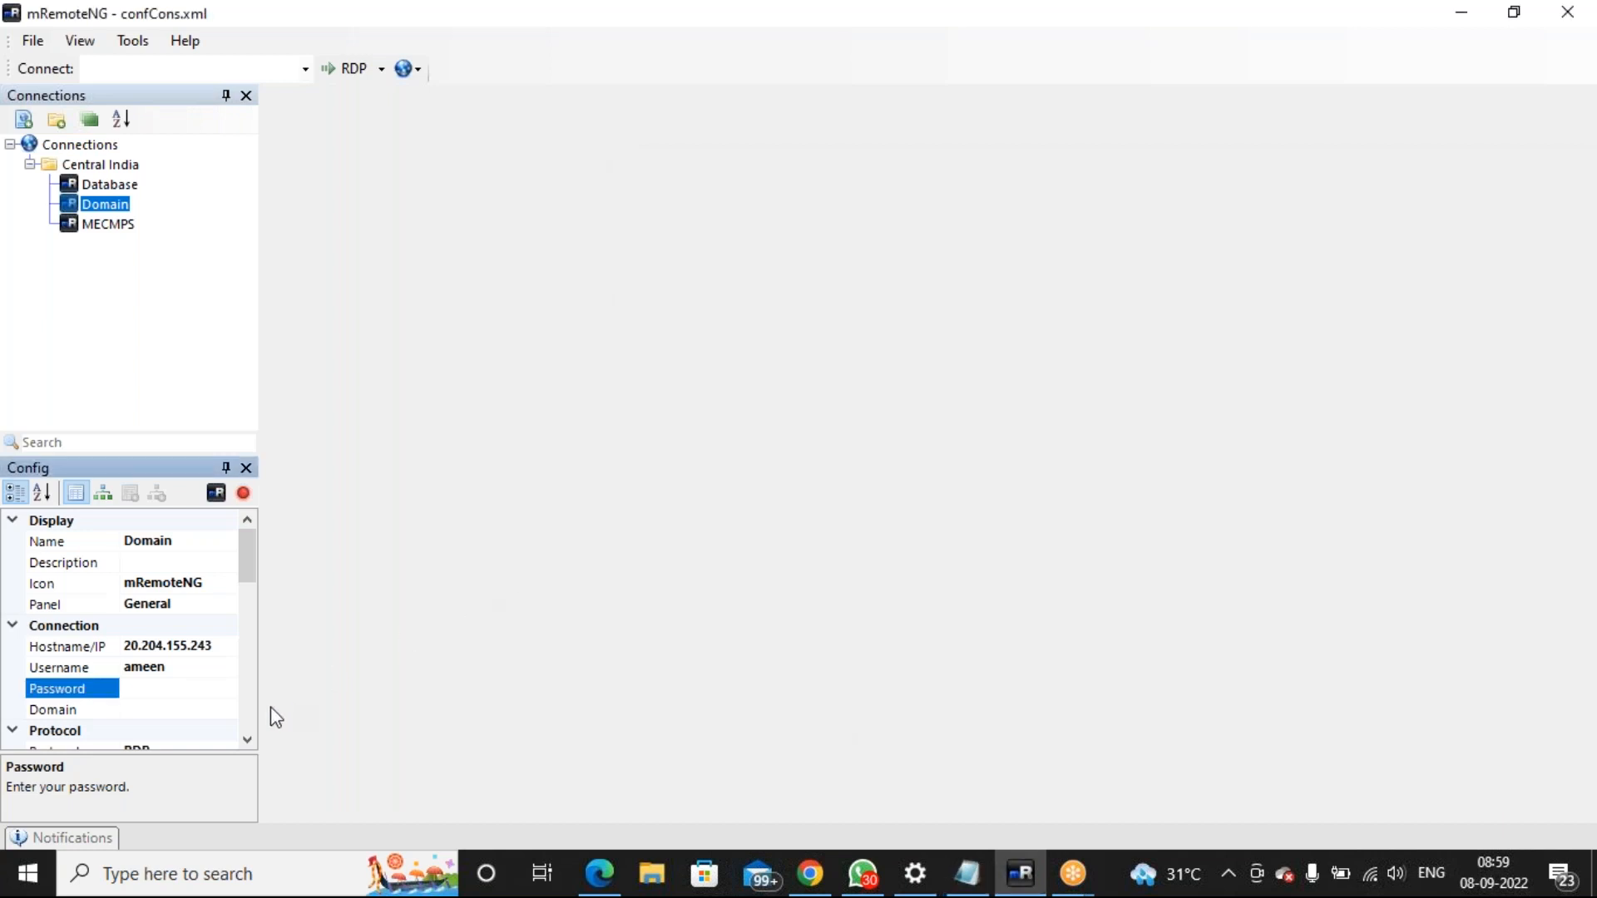
key(ctrl+v)
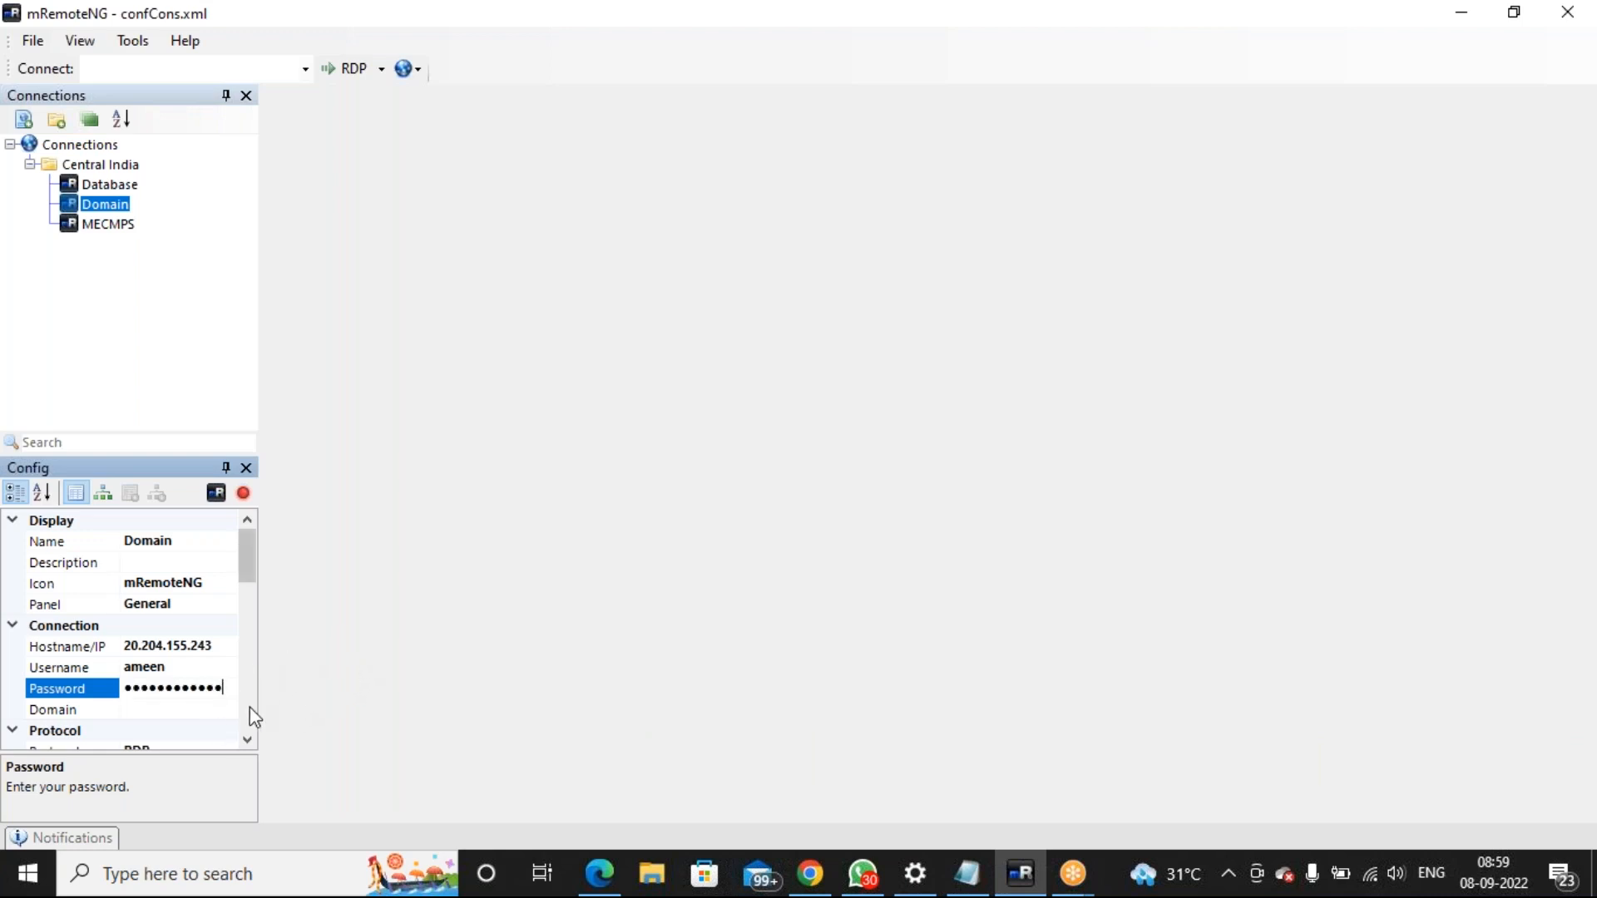
click(247, 740)
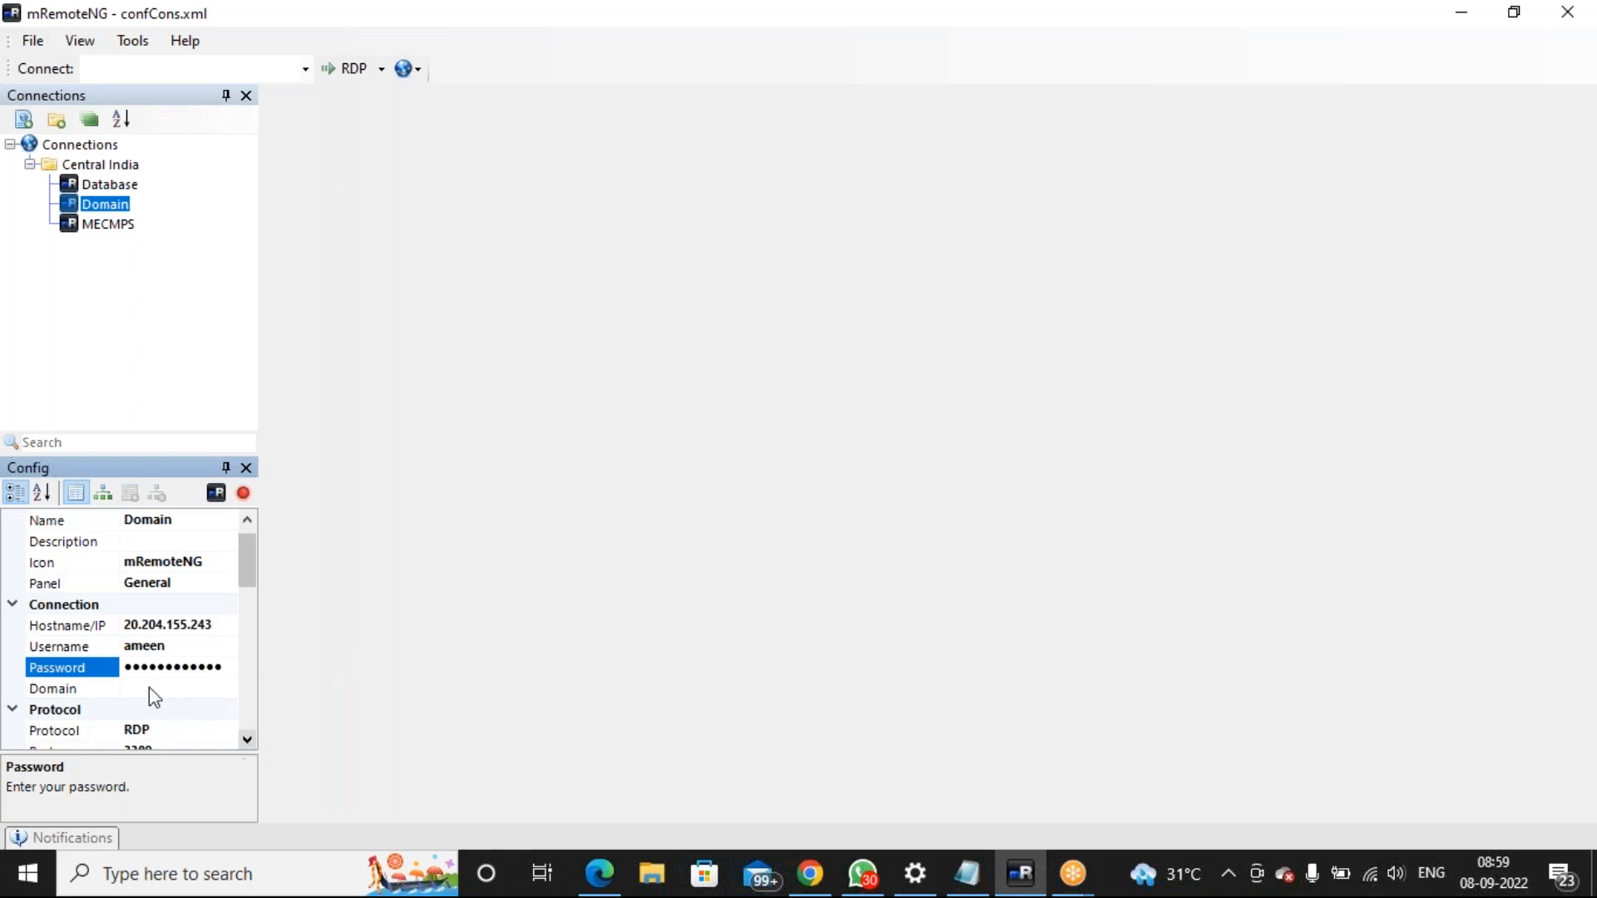
click(125, 223)
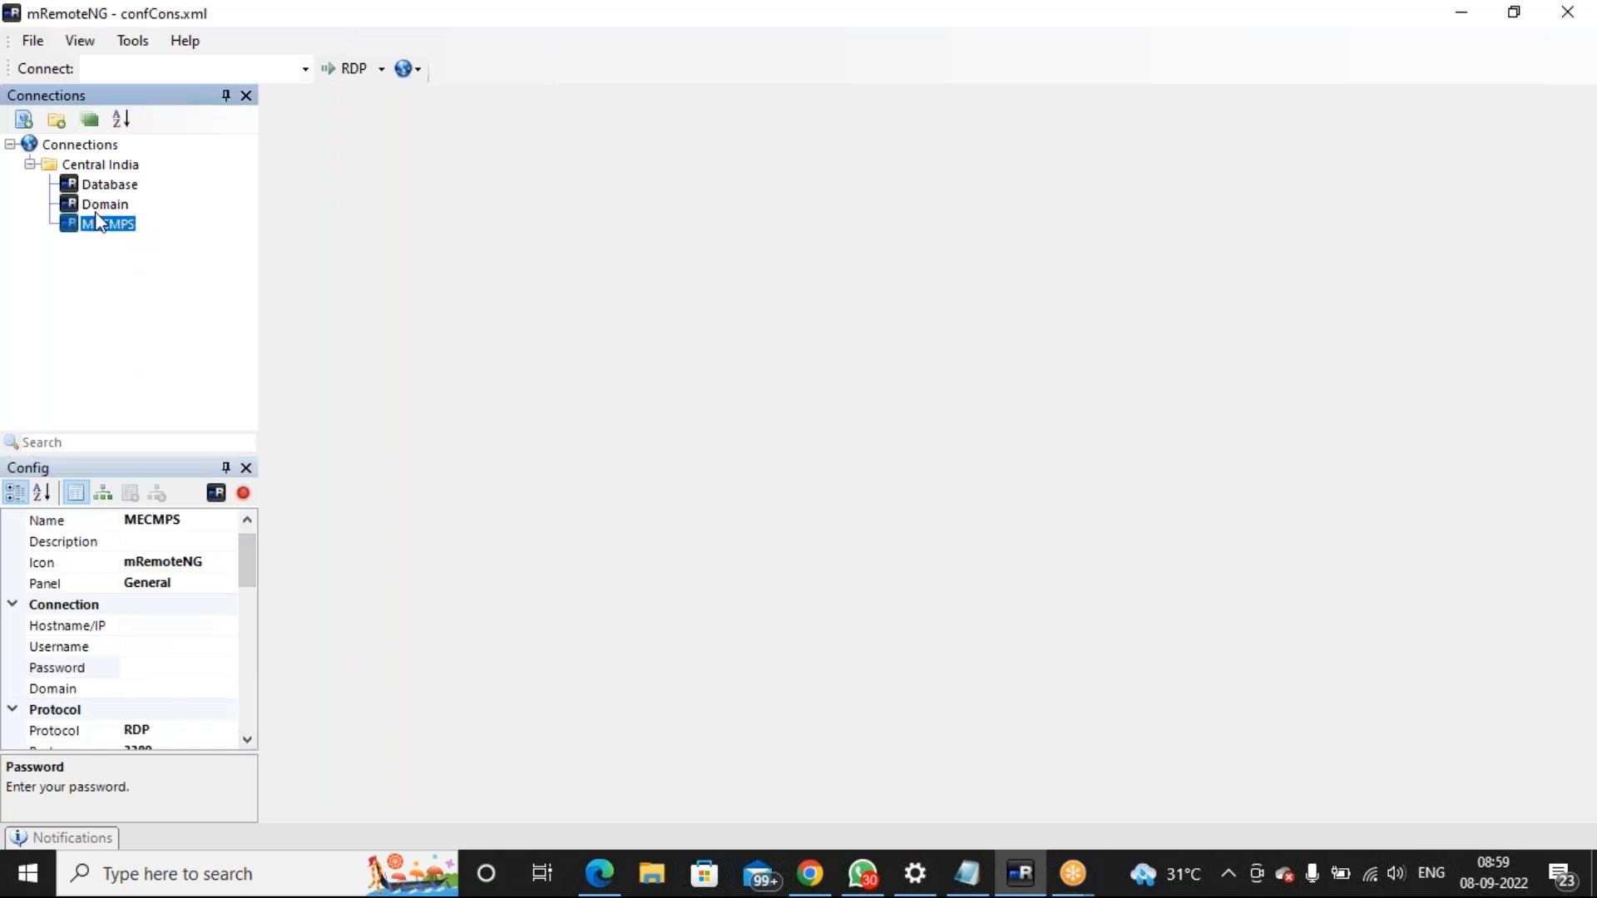
Set the MECMPS hostname to 20.235.97.238 and enter the VM username
click(811, 873)
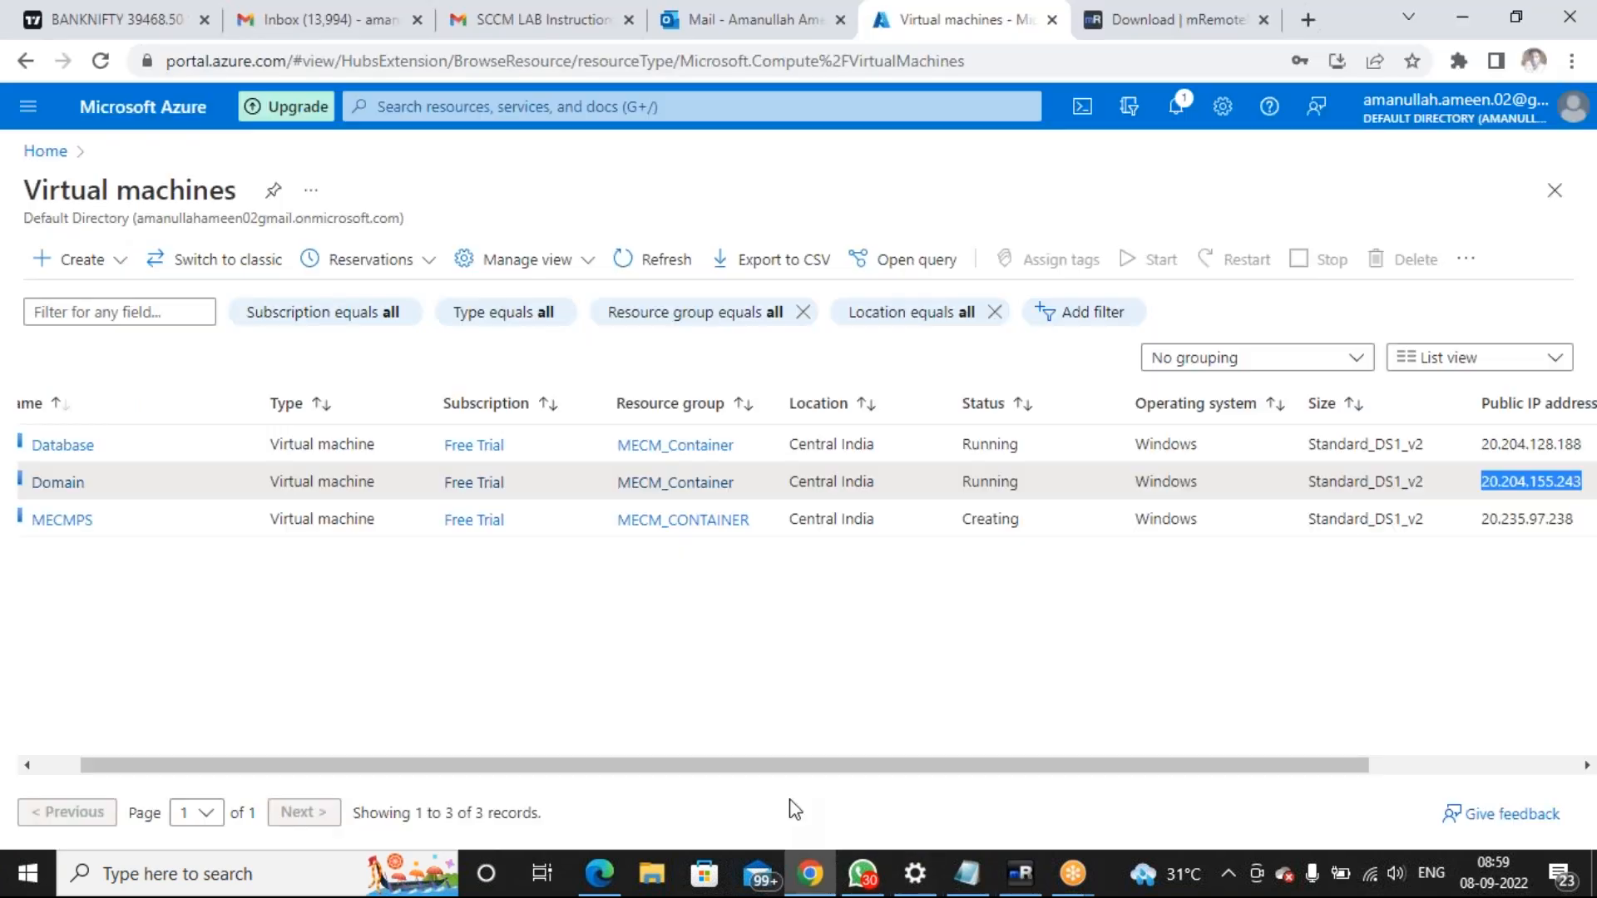
double_click(1518, 512)
key(ctrl+c)
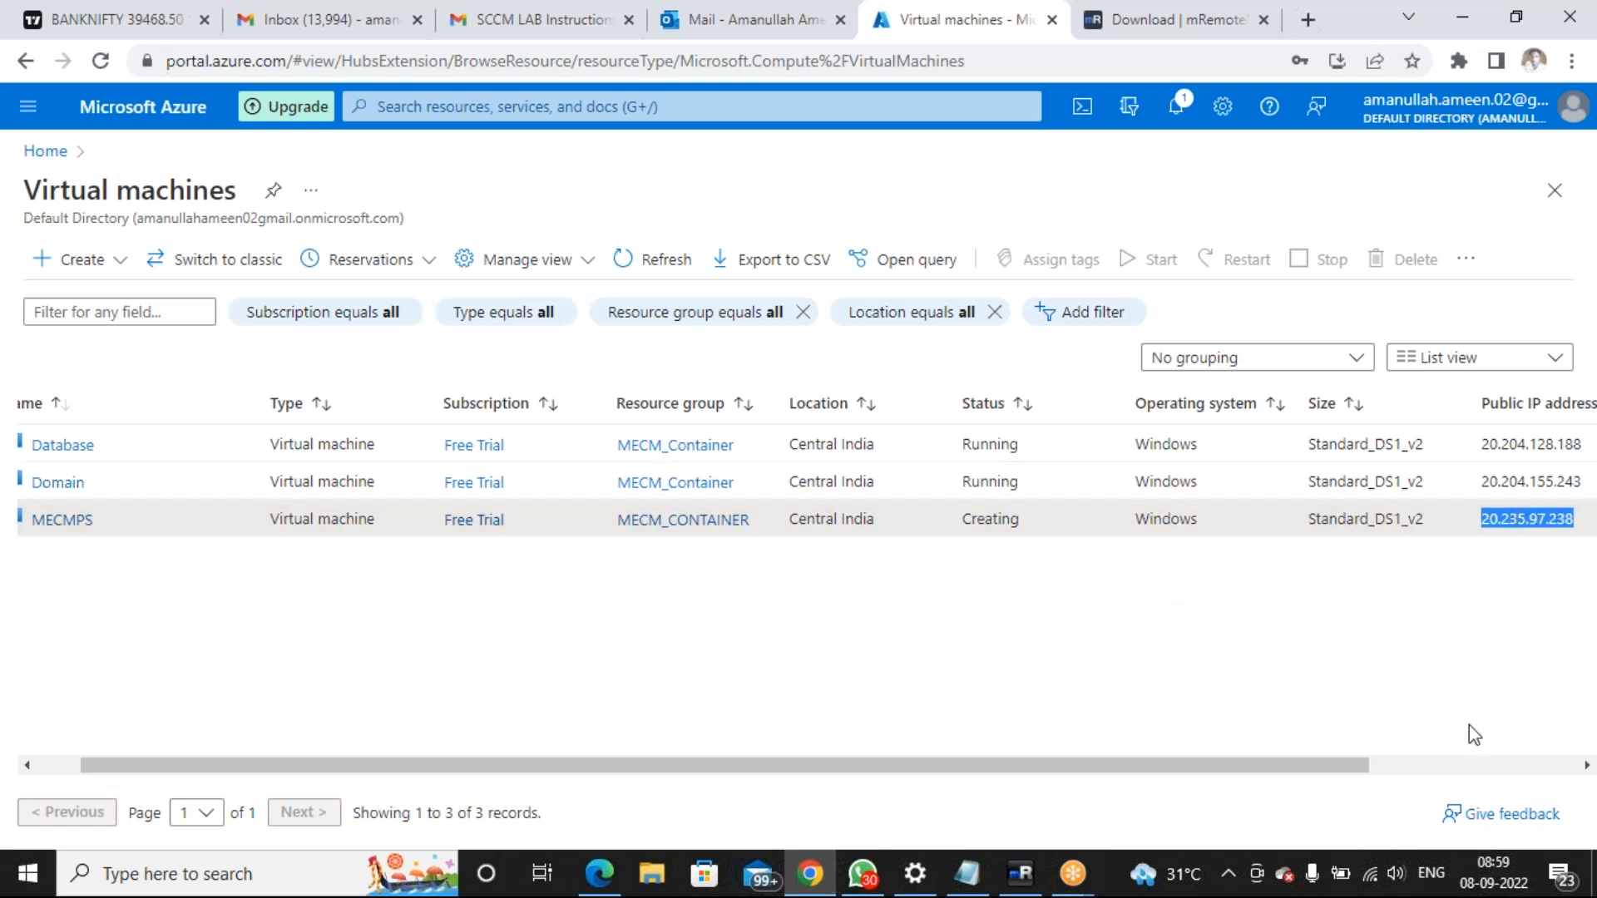
click(1023, 880)
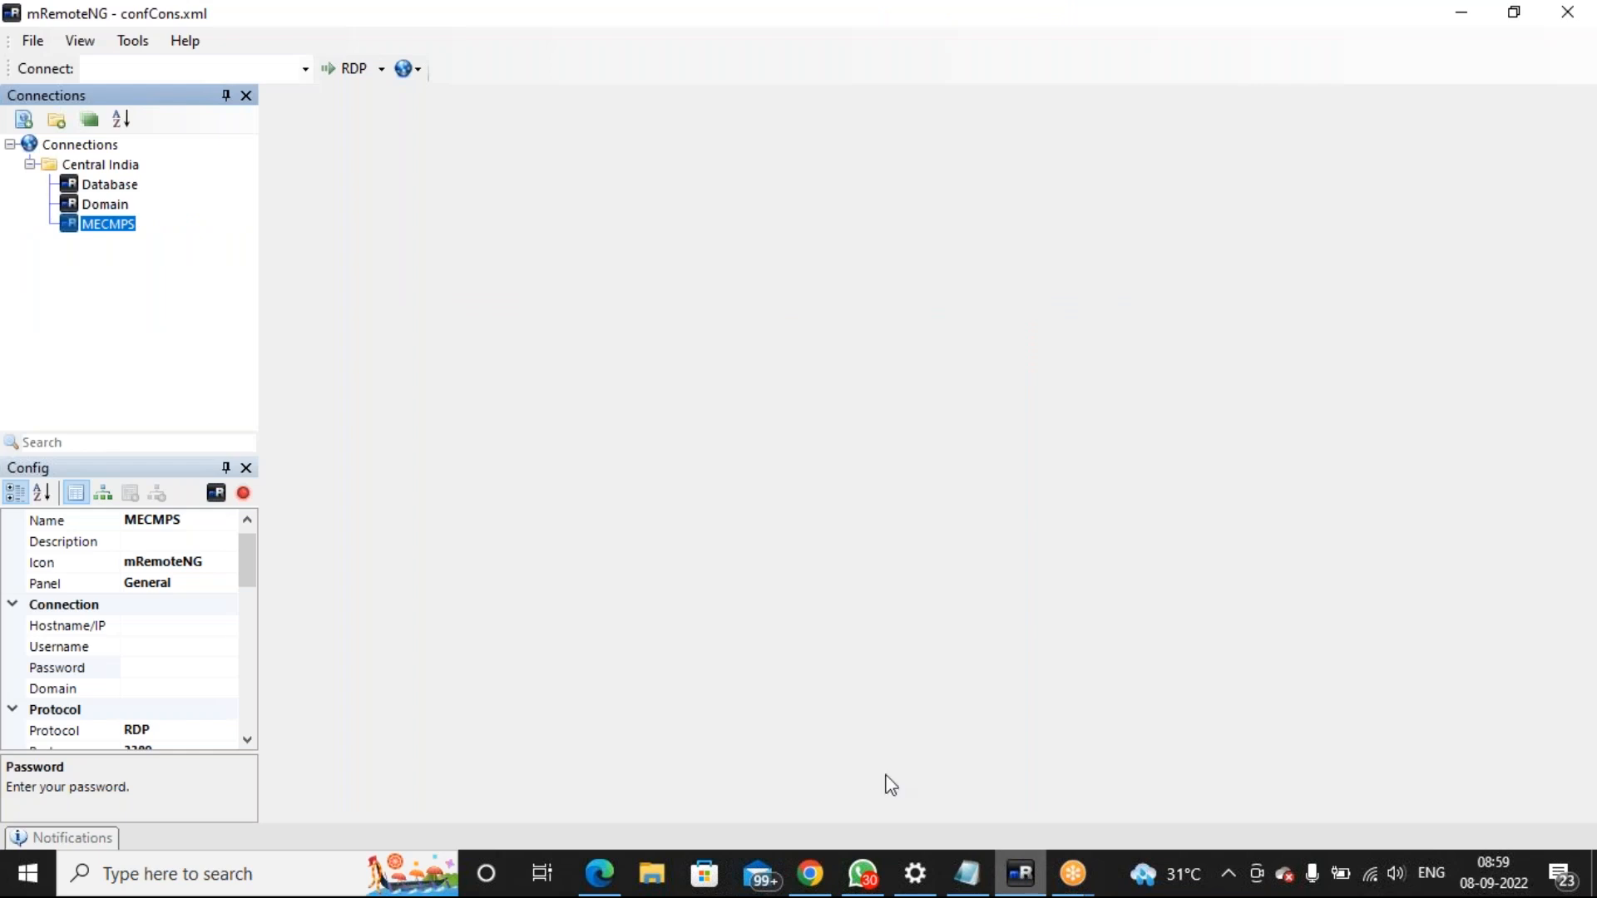
click(155, 667)
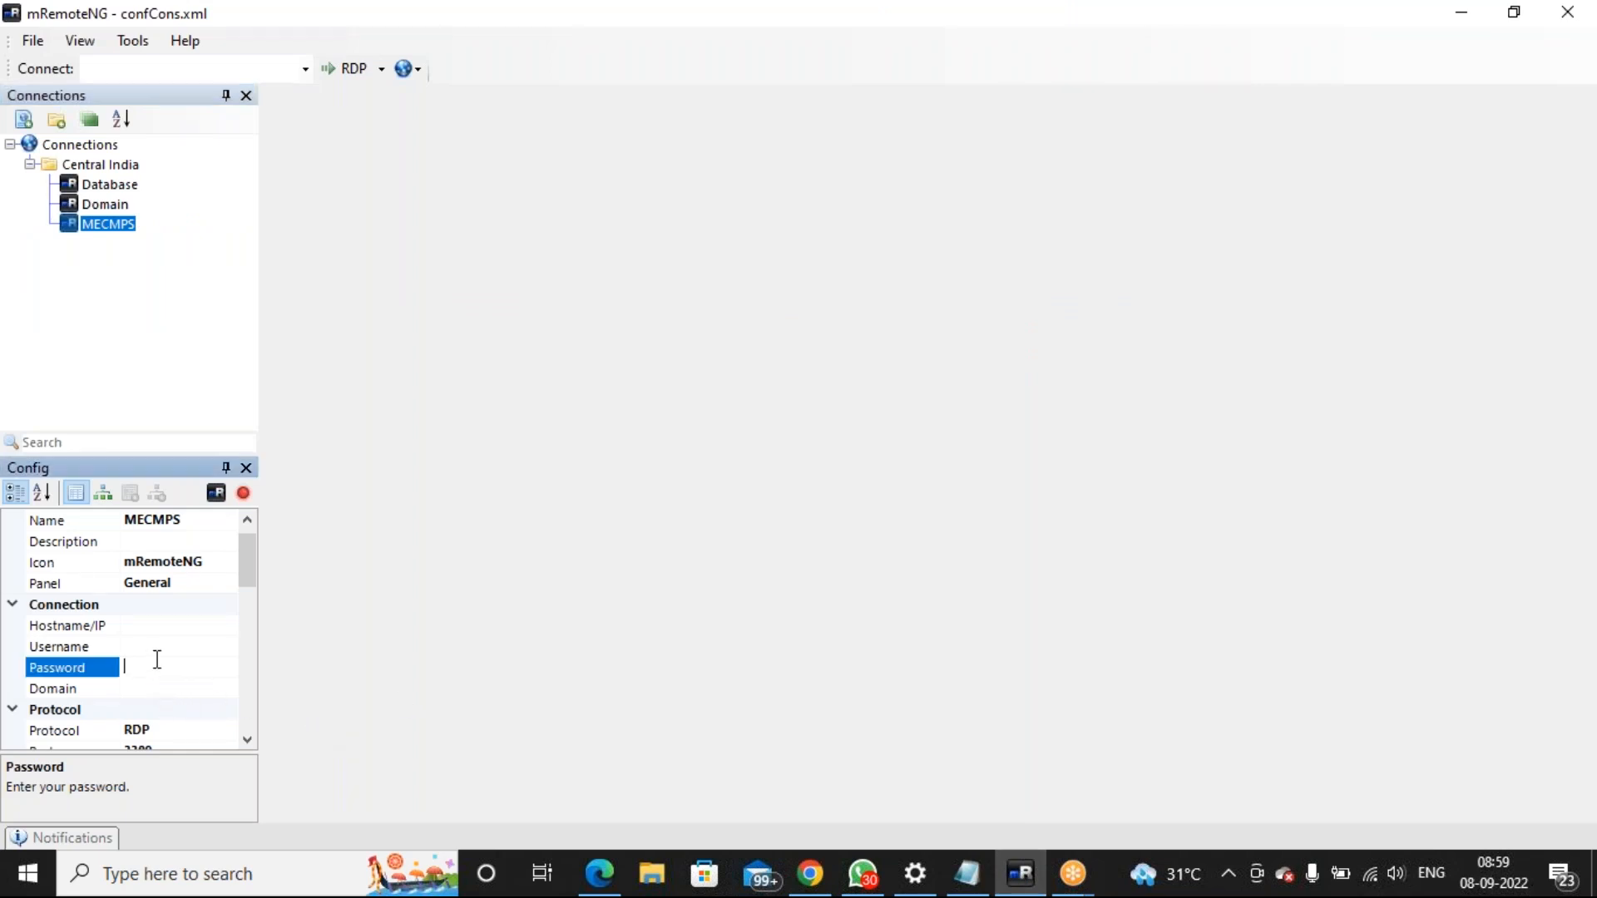
click(171, 626)
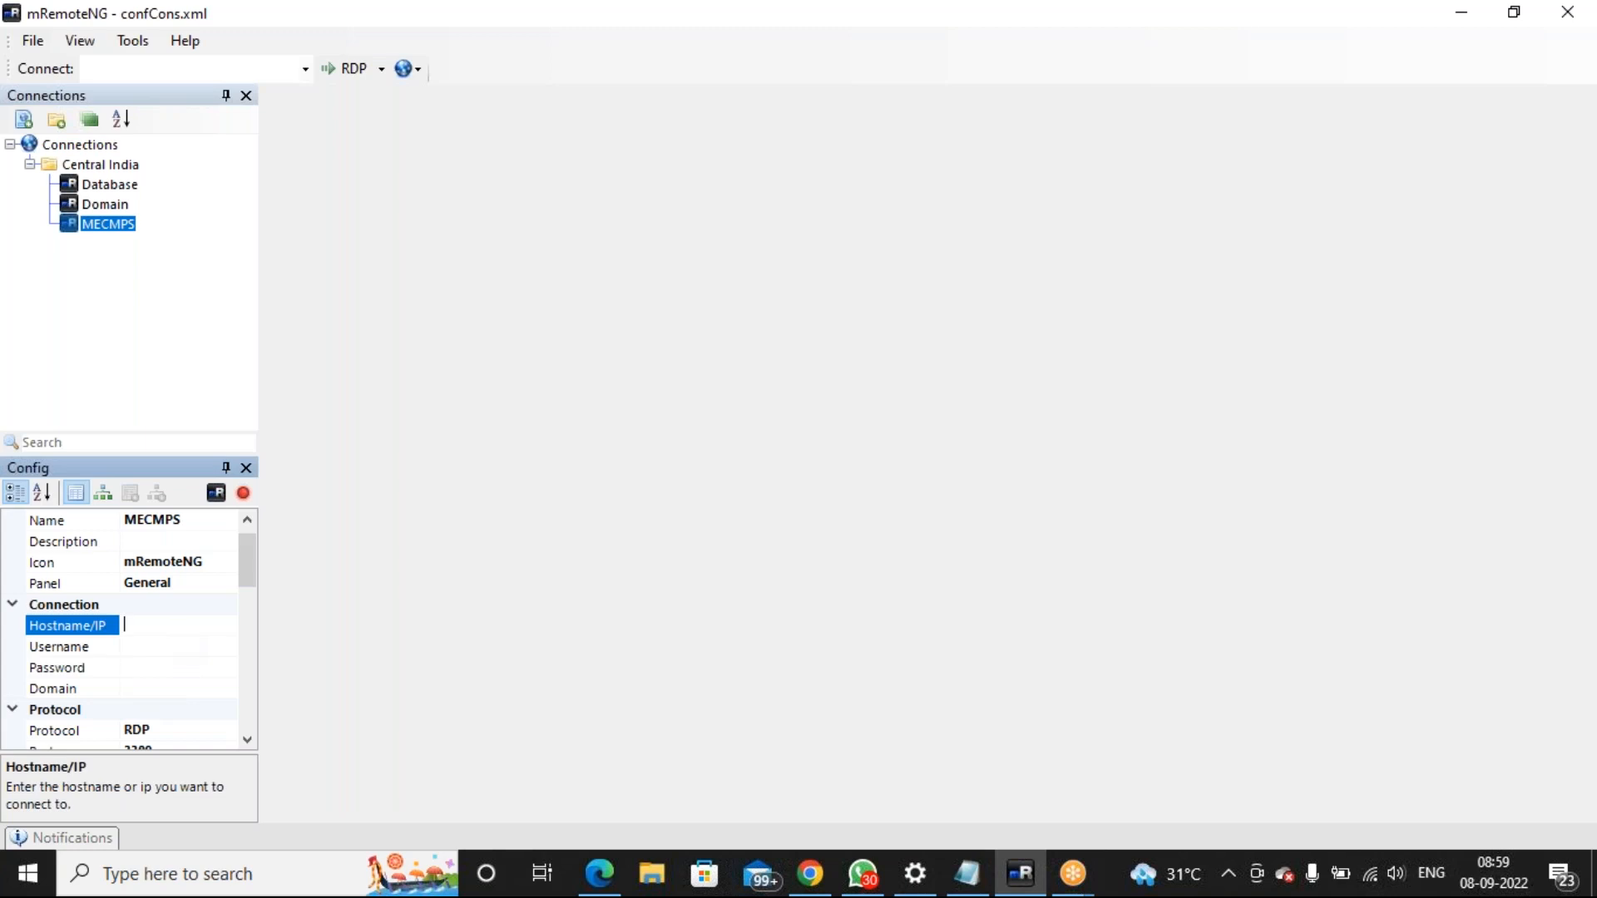
key(ctrl+v)
key(Tab)
text(ameen)
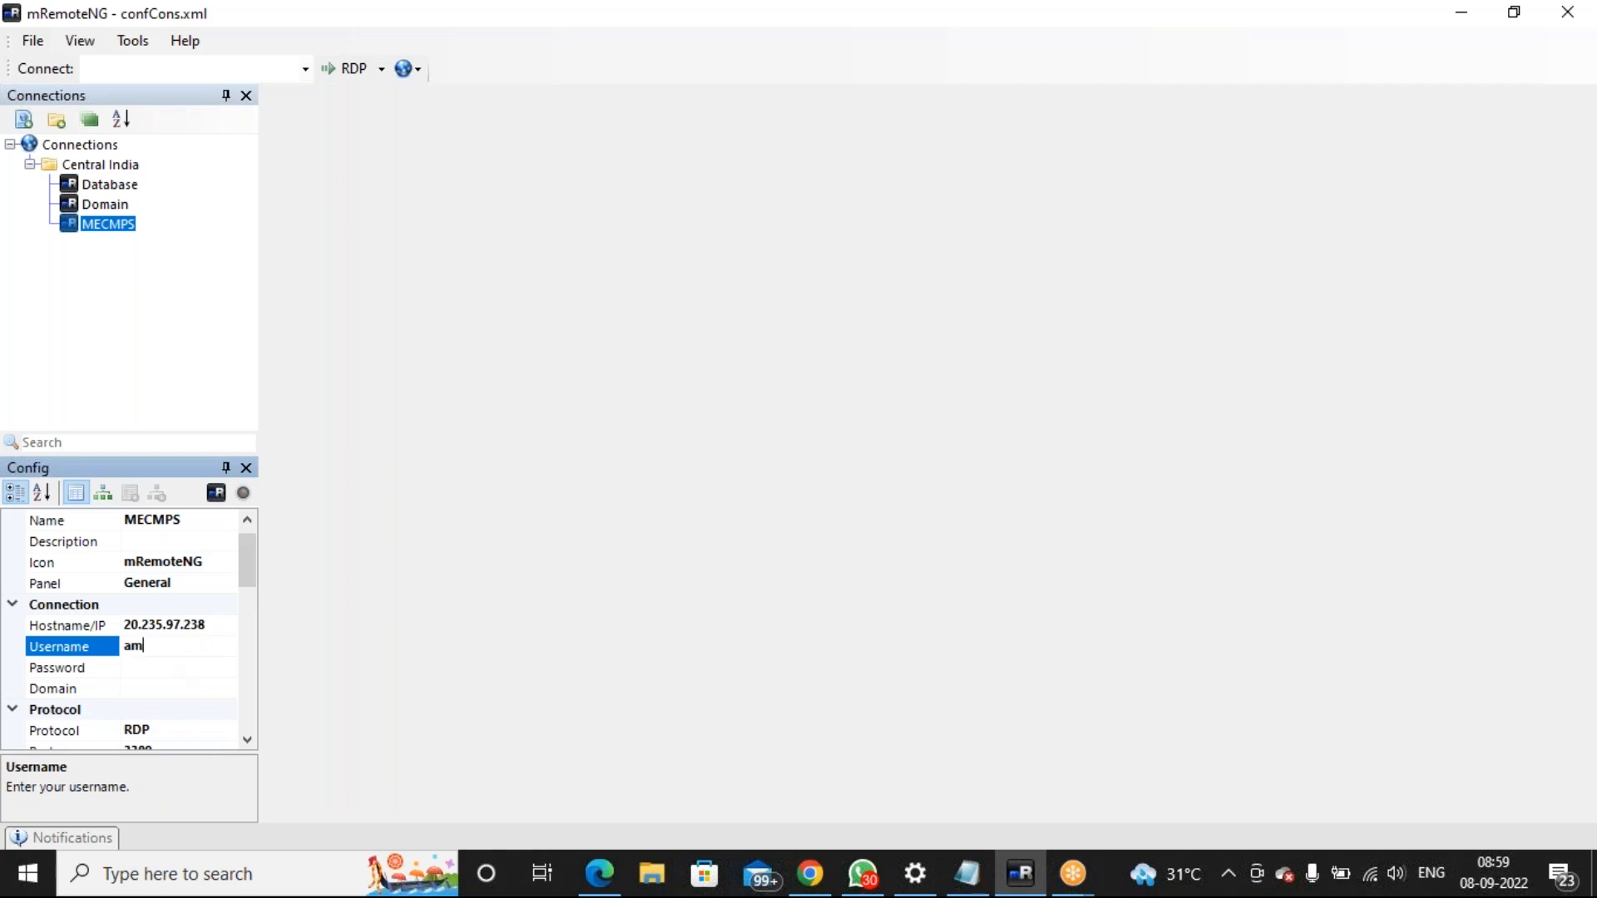
Paste the VM password from the notes into the MECMPS Password field
click(164, 666)
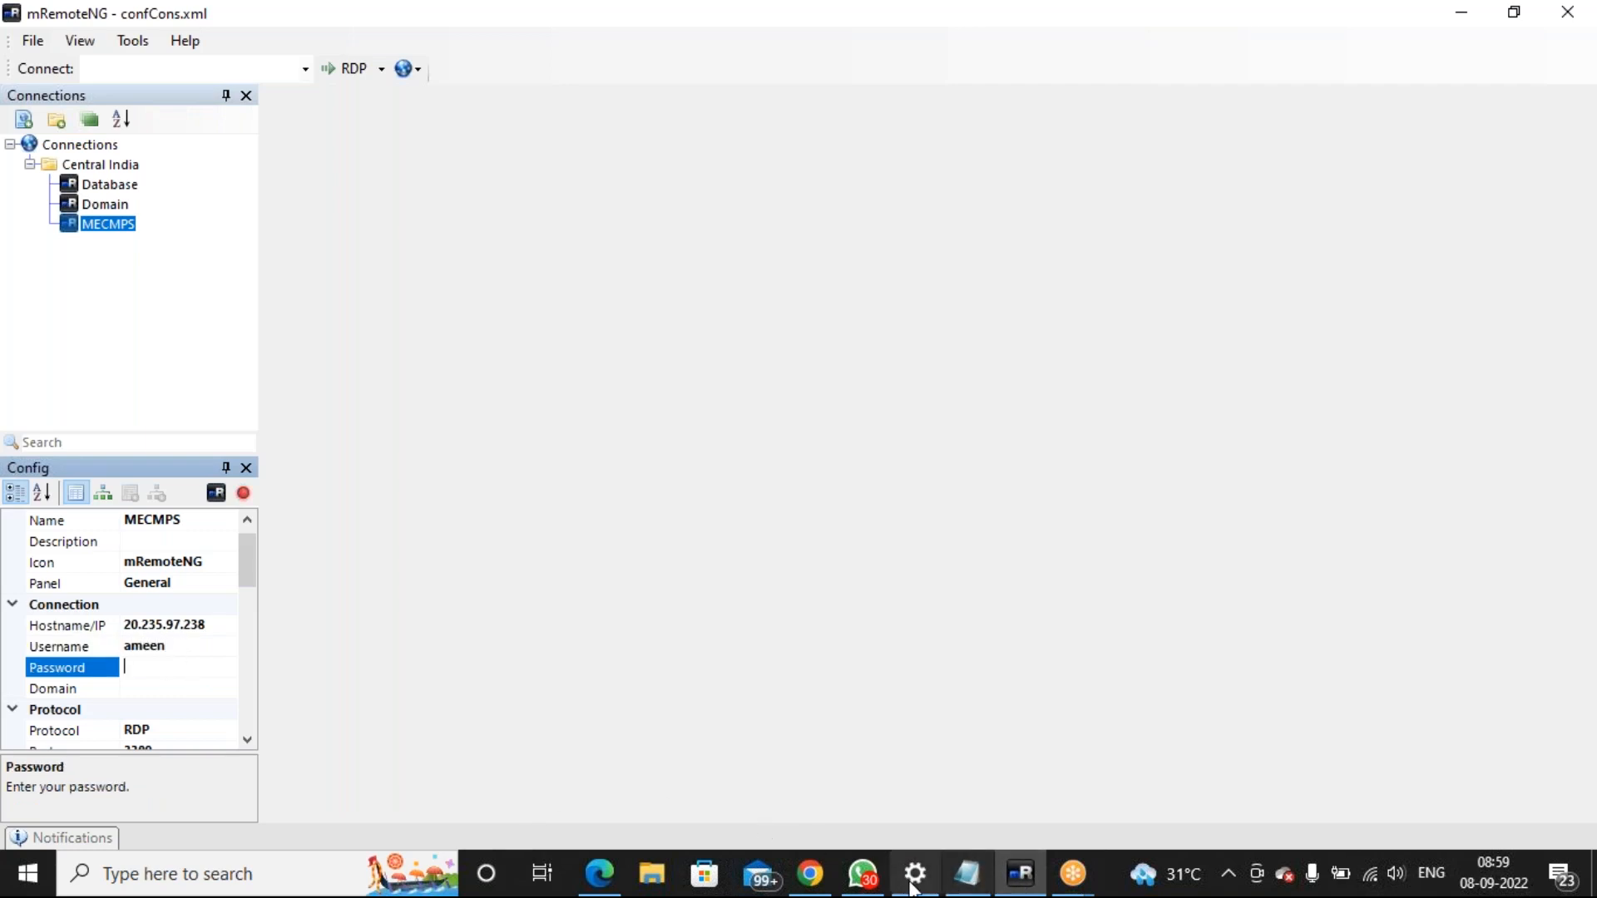
click(967, 883)
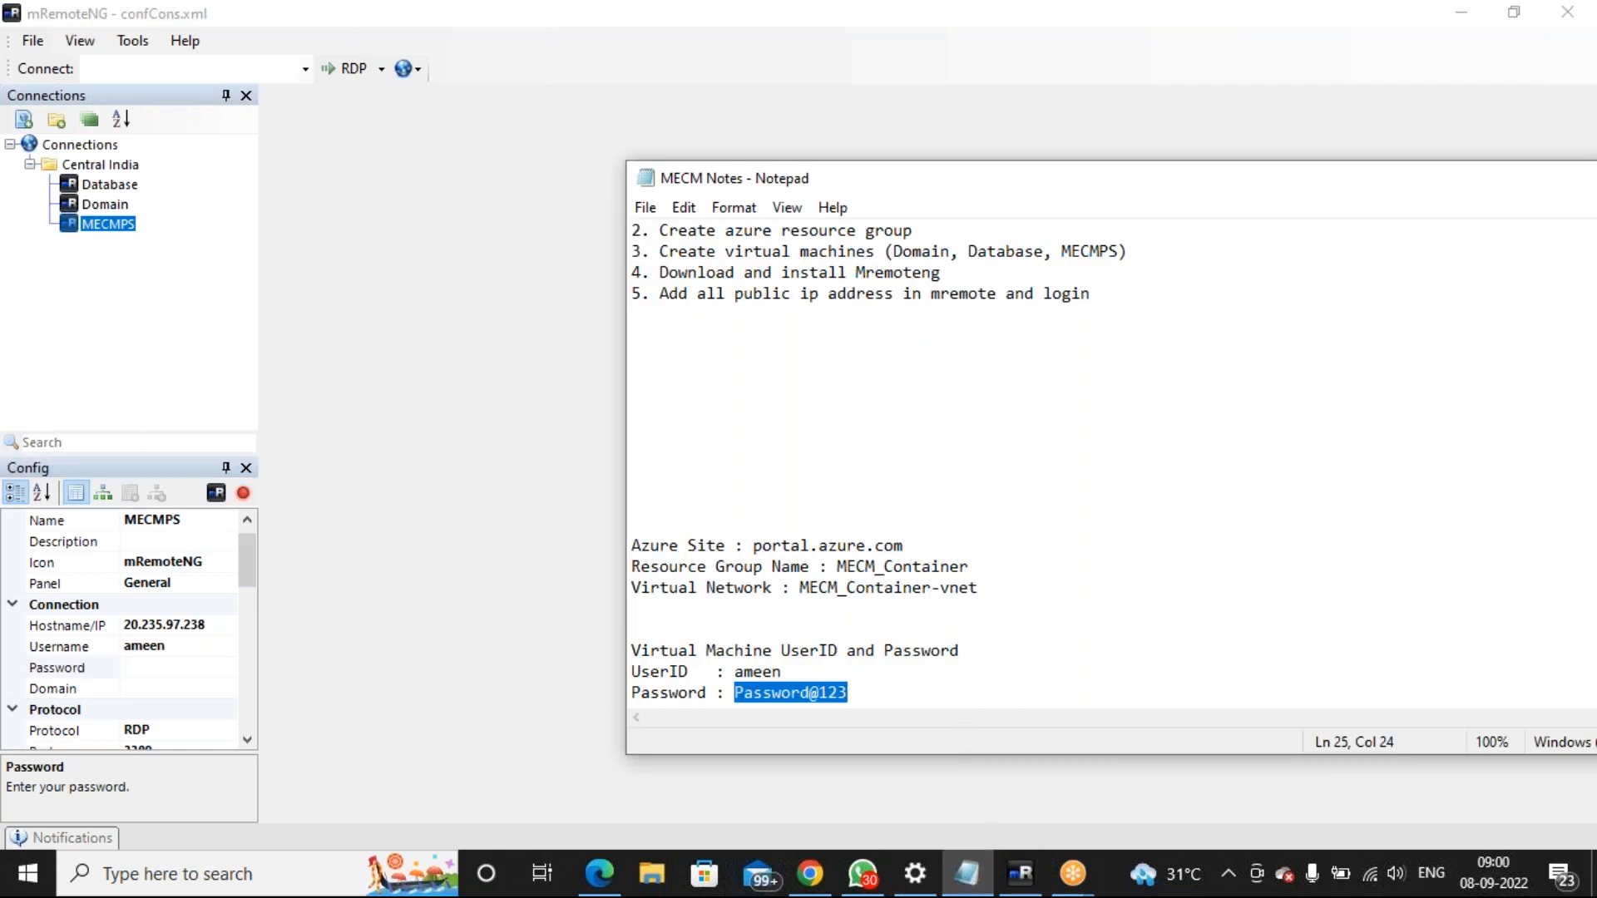
click(192, 670)
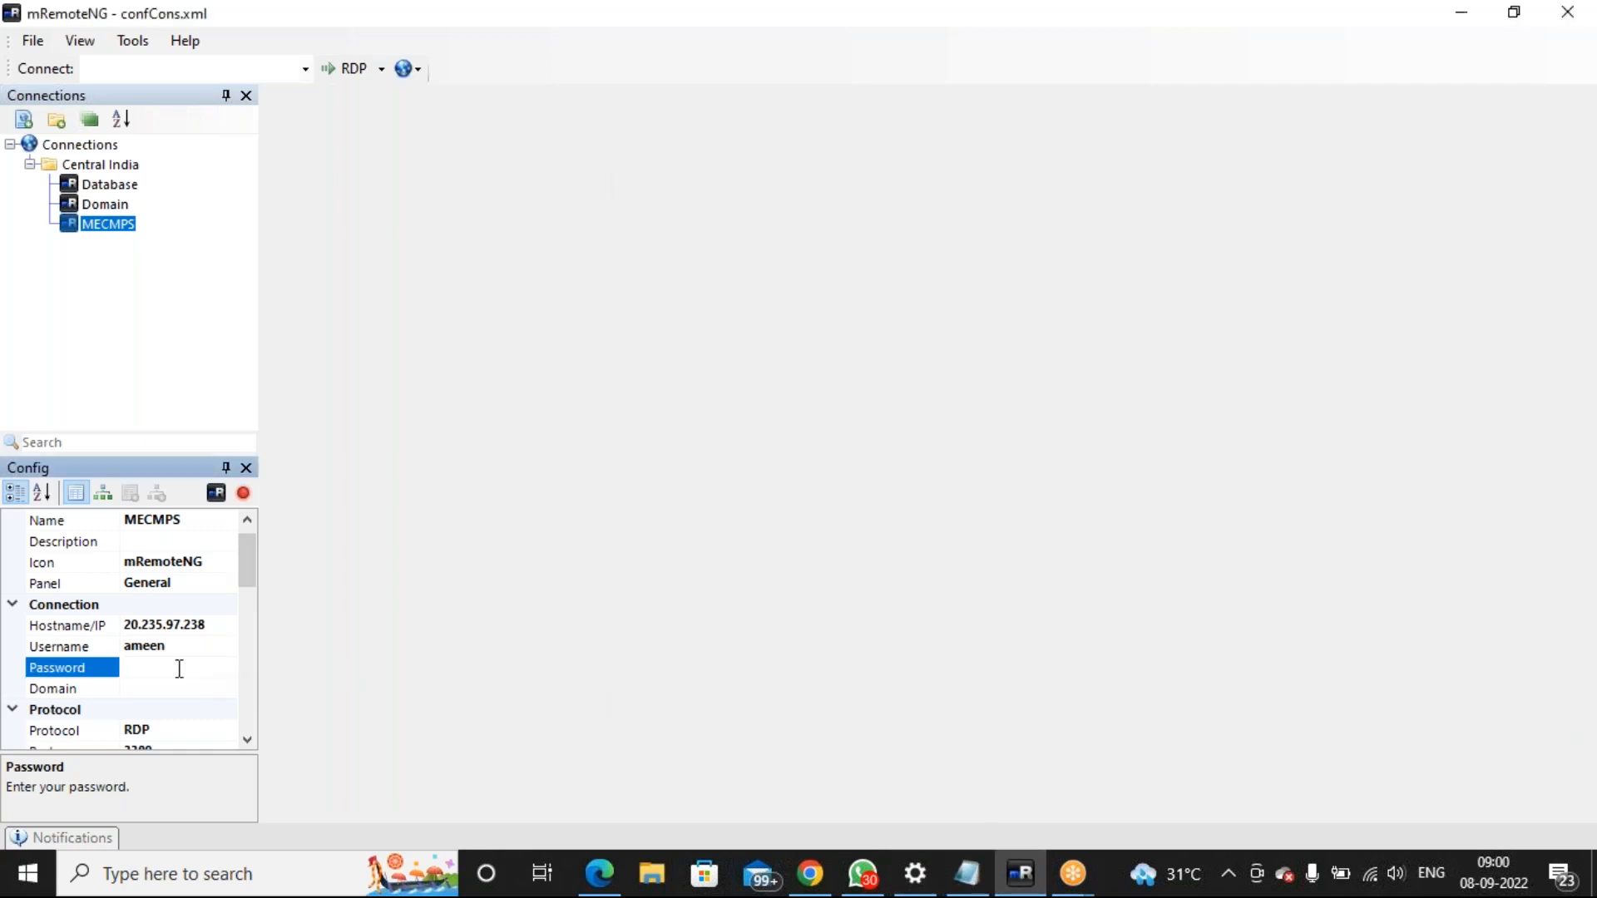
key(ctrl+v)
click(247, 737)
click(247, 738)
click(247, 737)
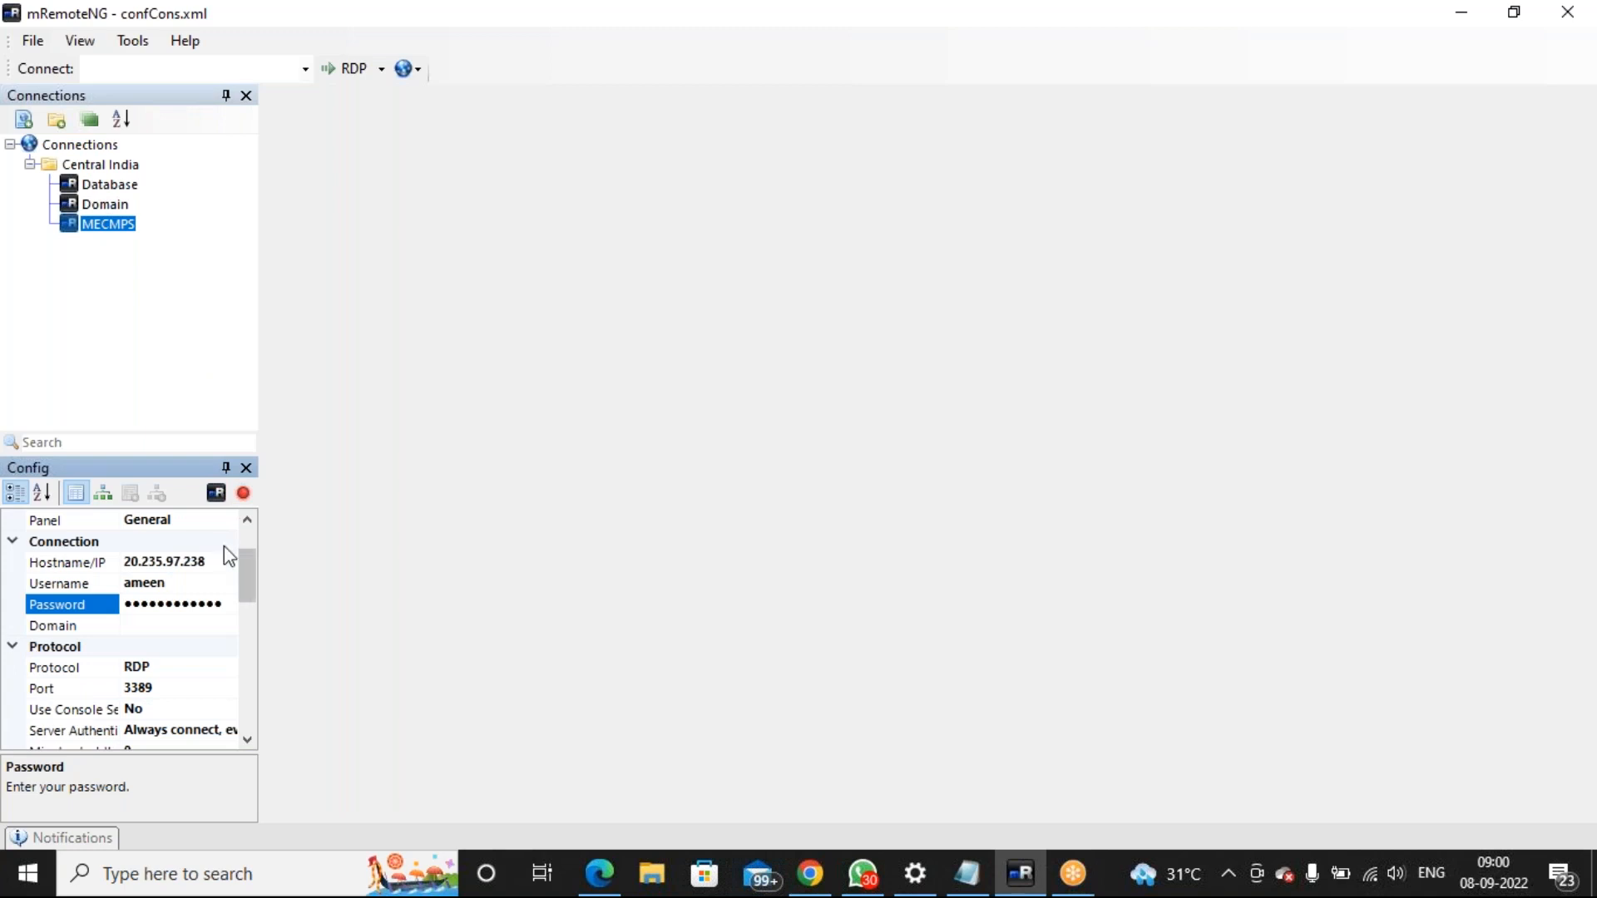
click(248, 539)
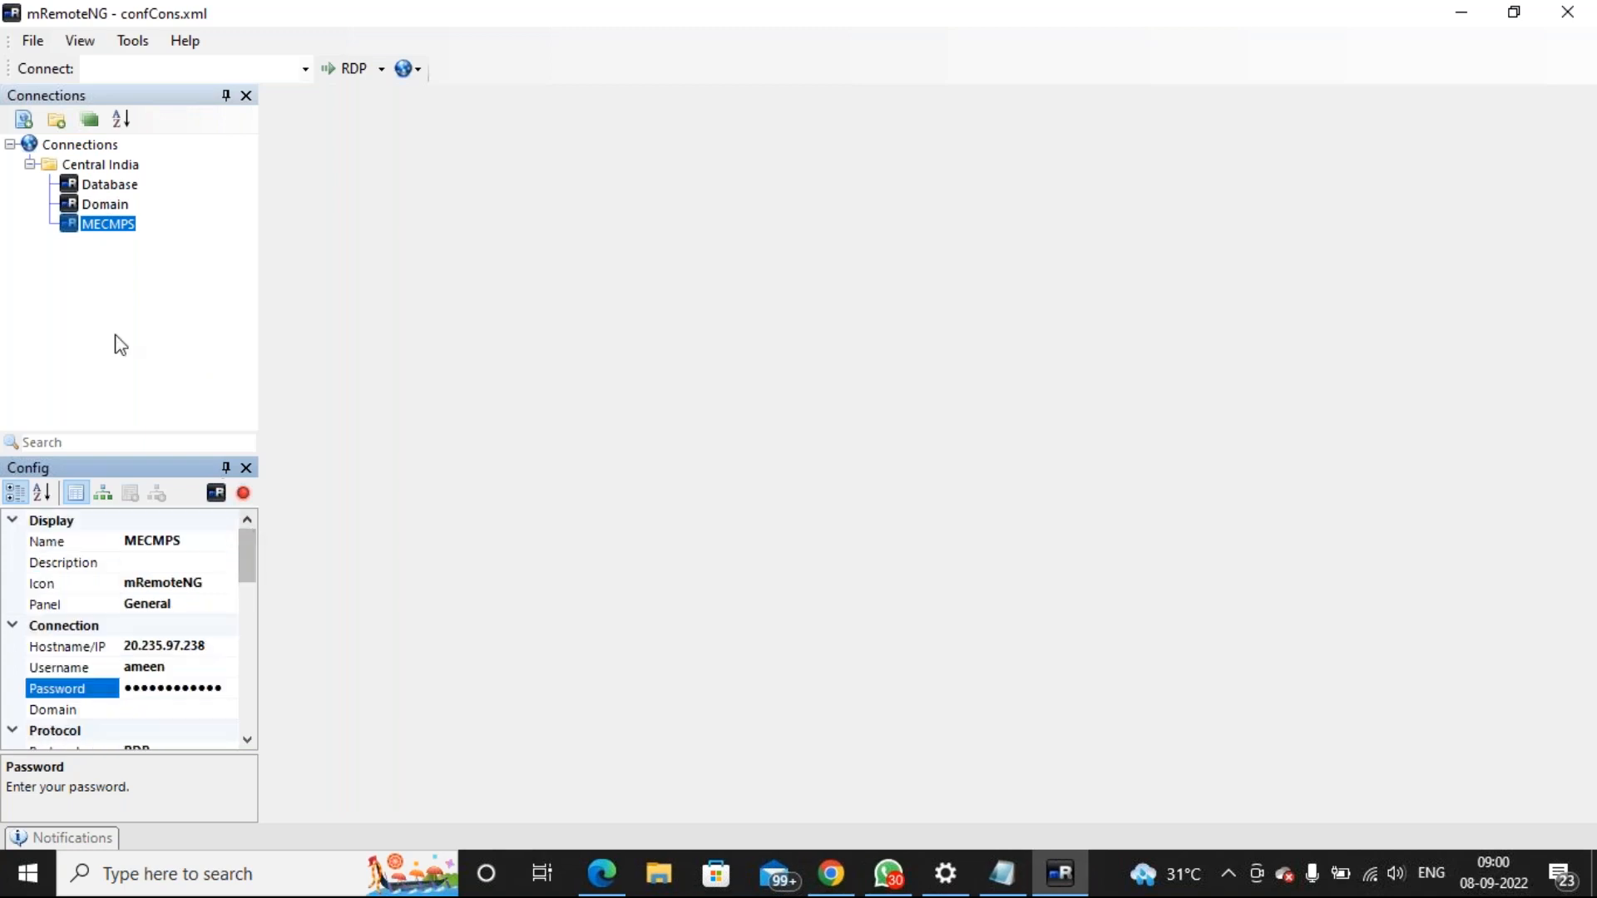
click(80, 166)
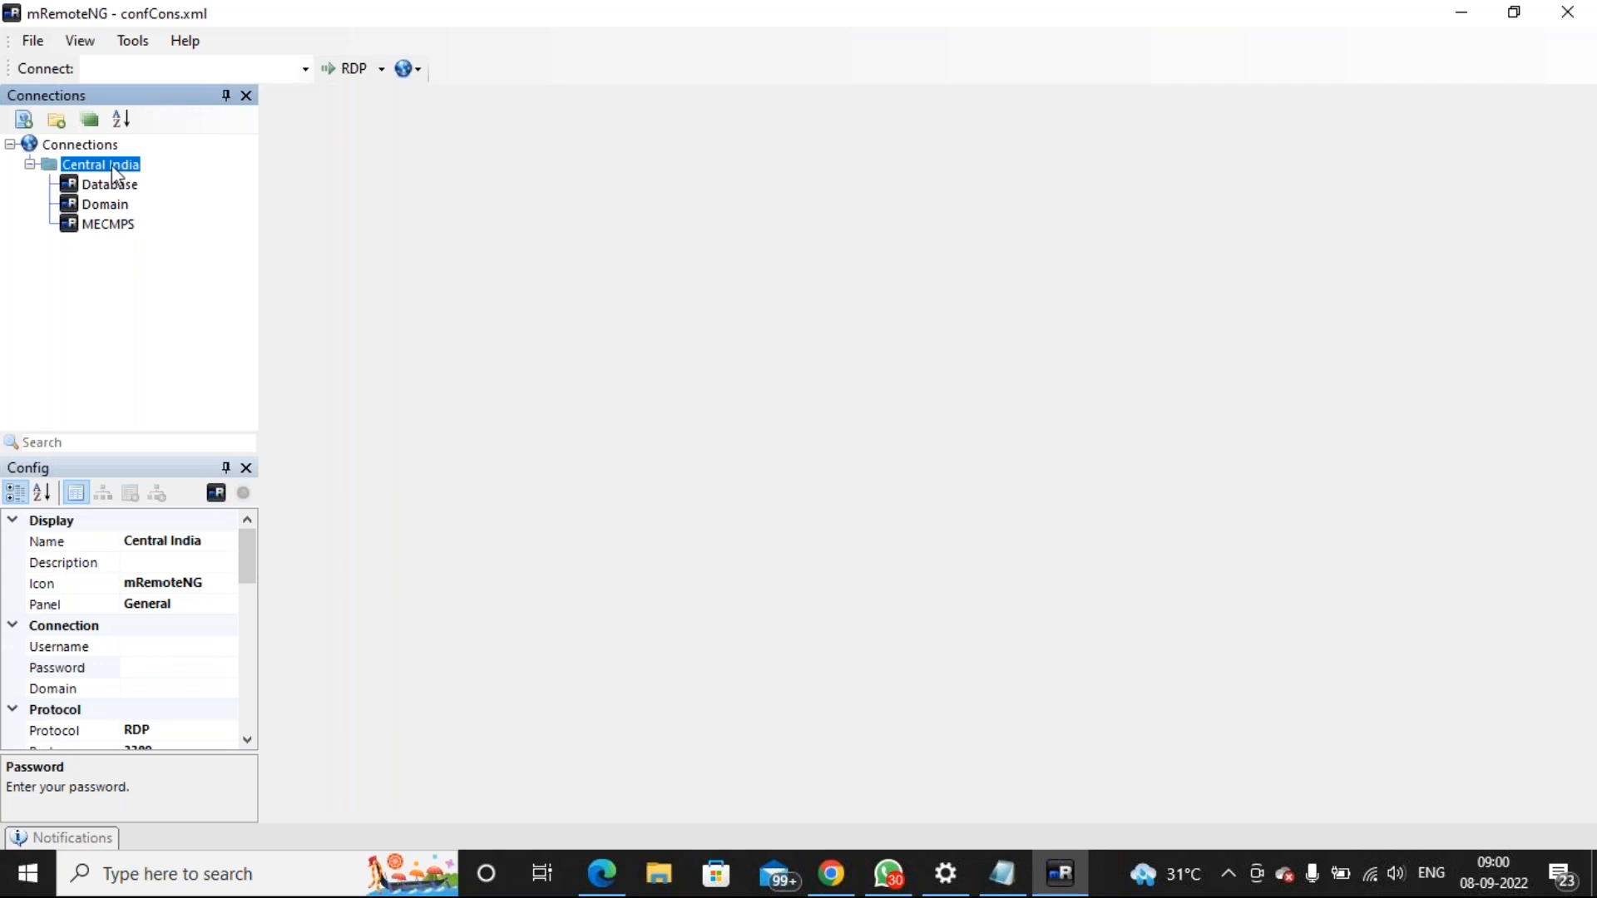
Connect to all Central India VMs, dismiss Domain's authentication error and reconnect Domain
right_click(115, 172)
click(154, 181)
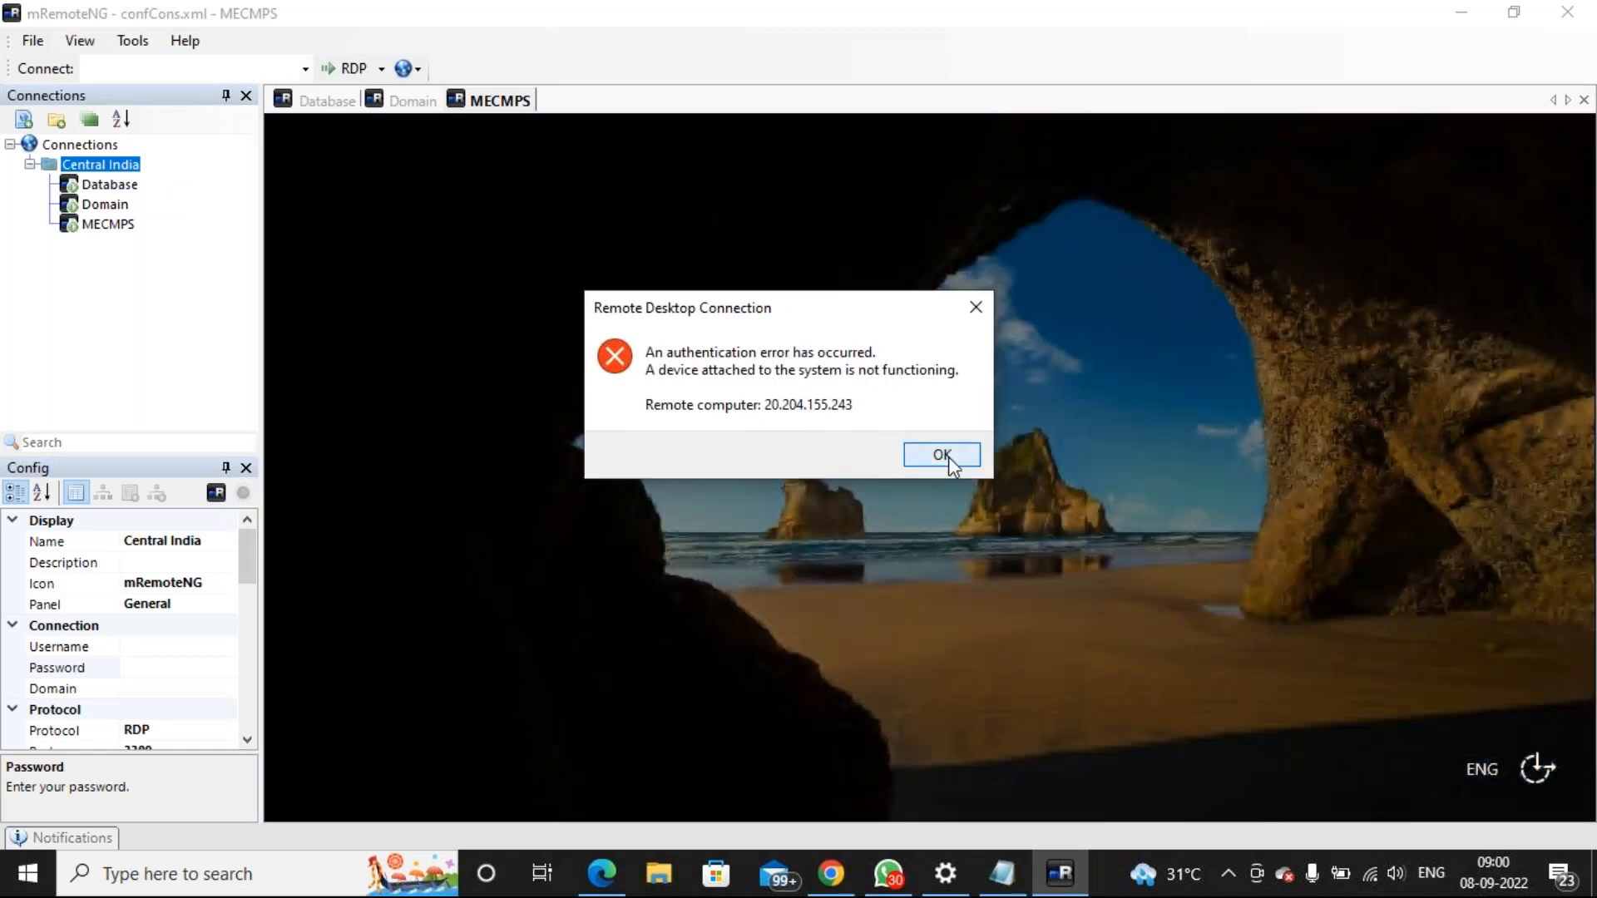
click(944, 457)
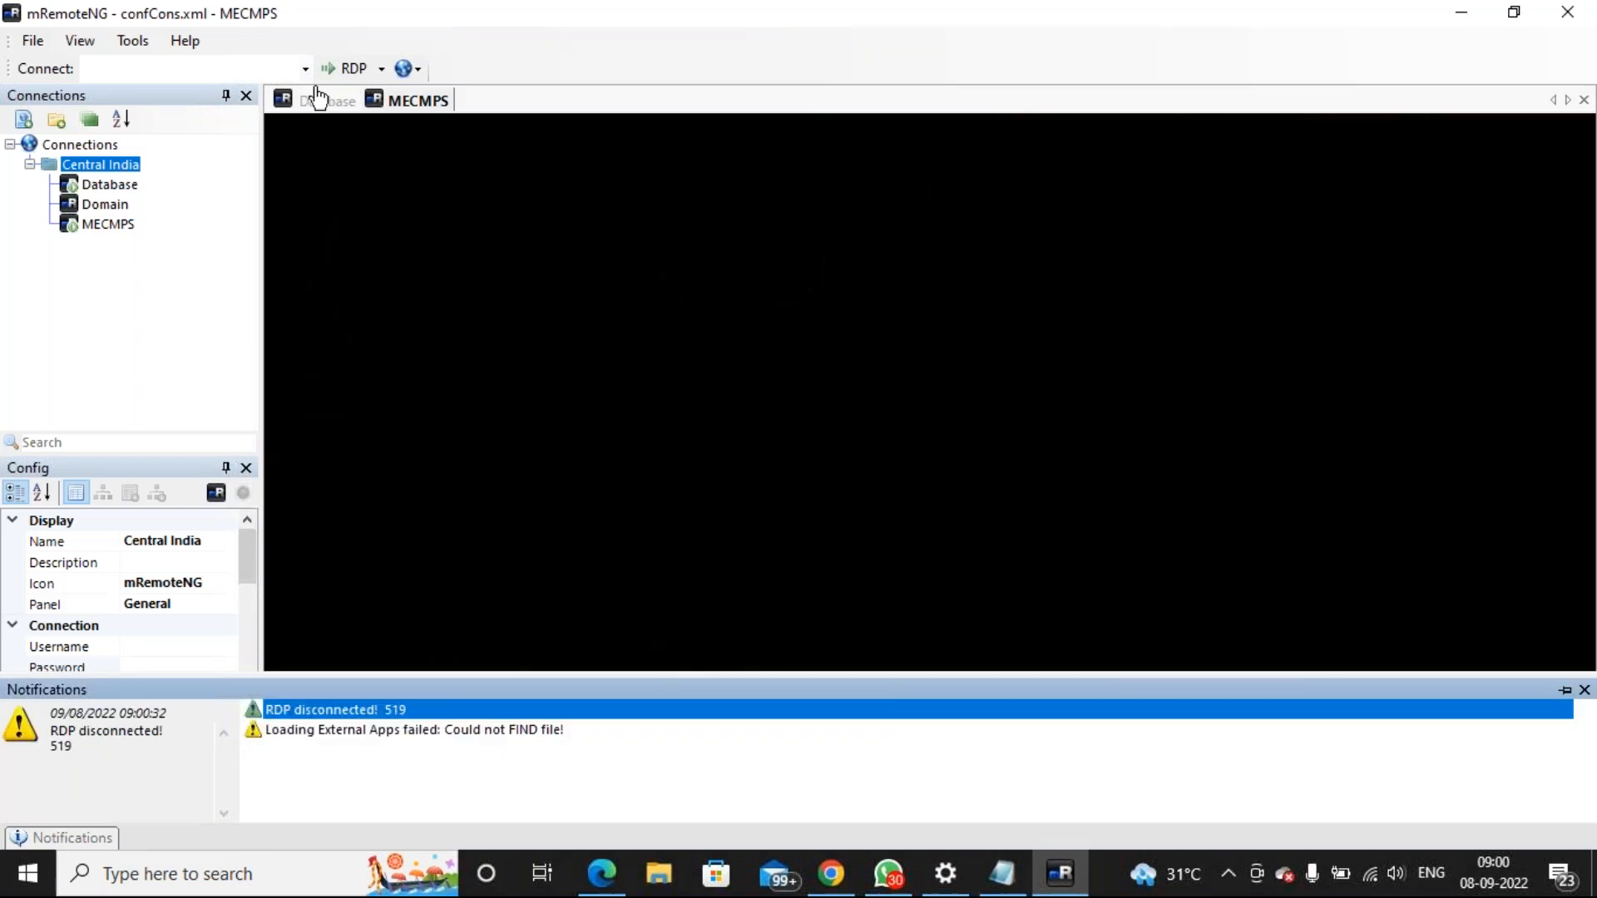
click(316, 107)
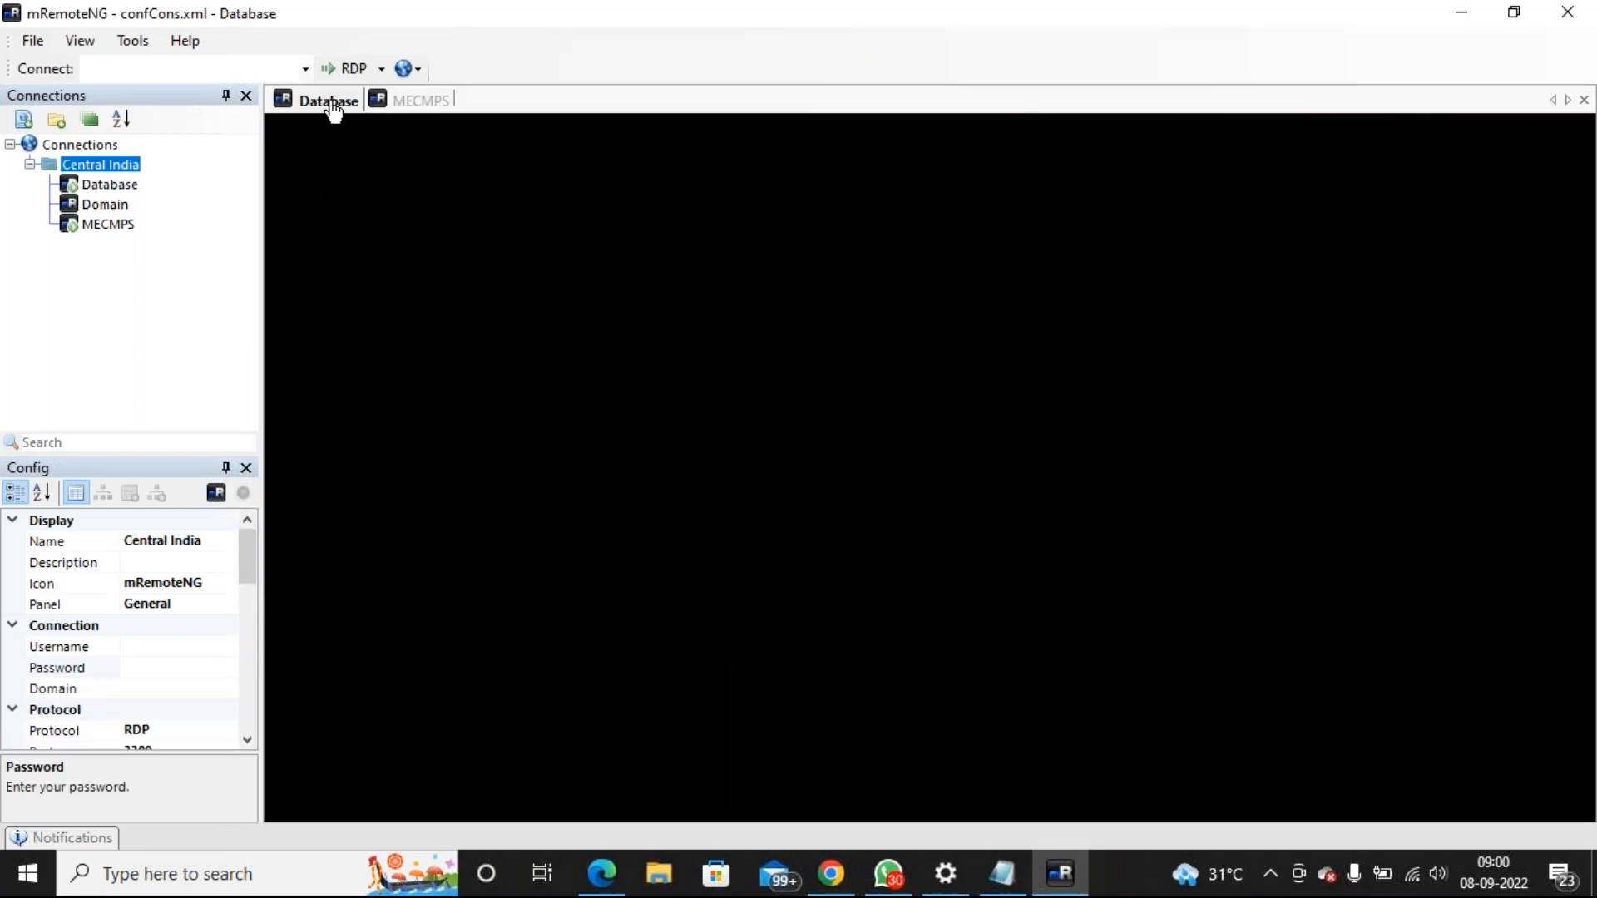
click(413, 107)
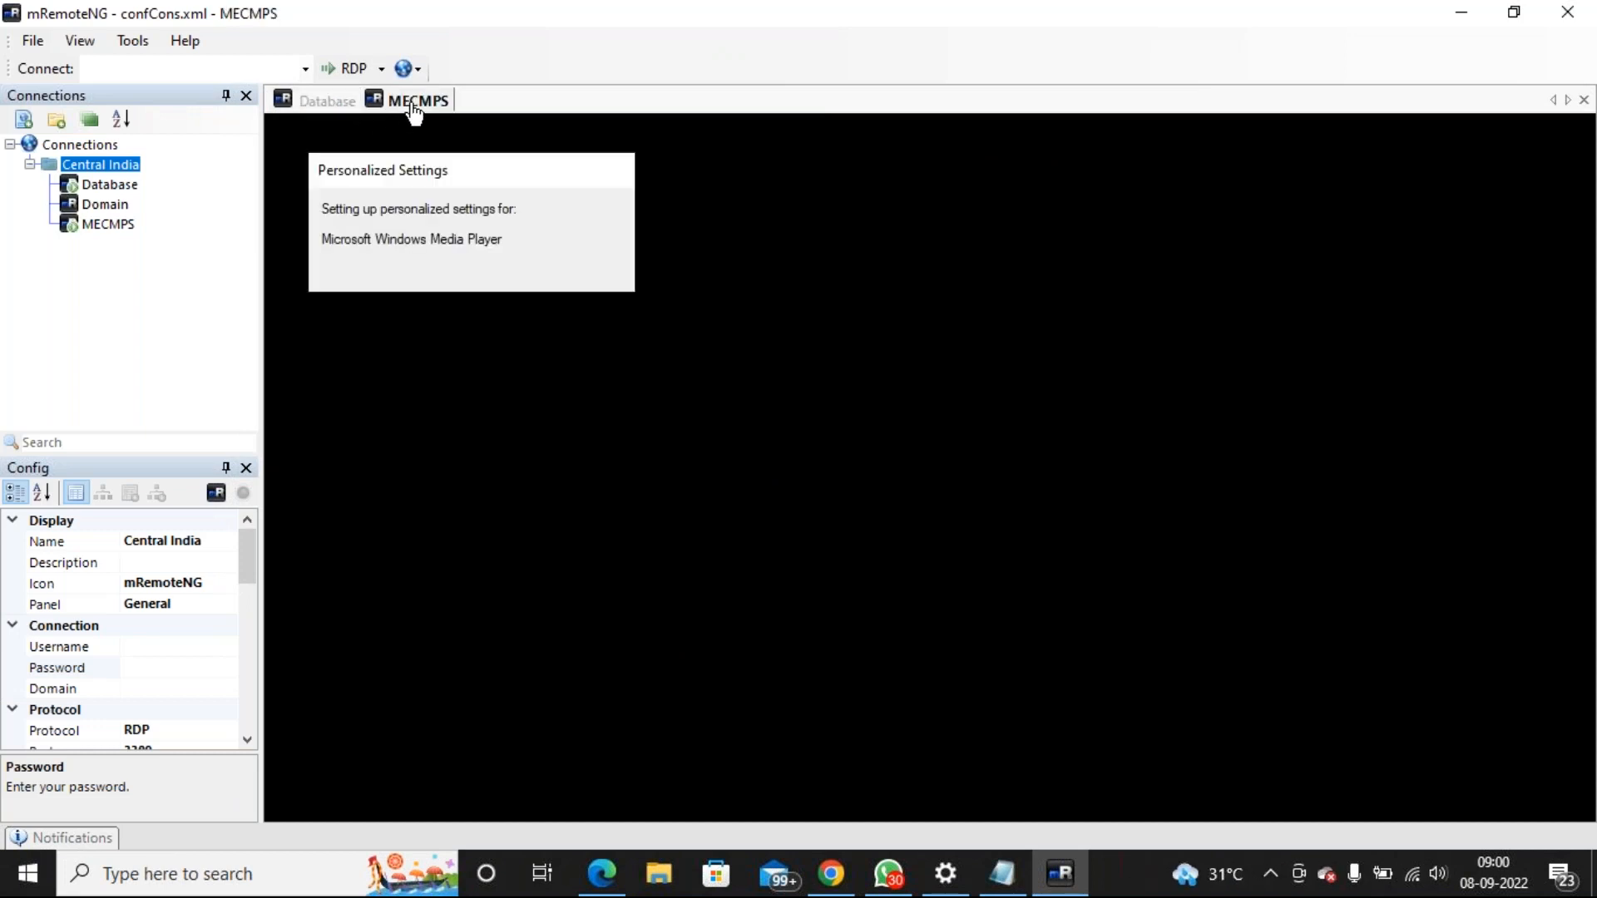
click(333, 104)
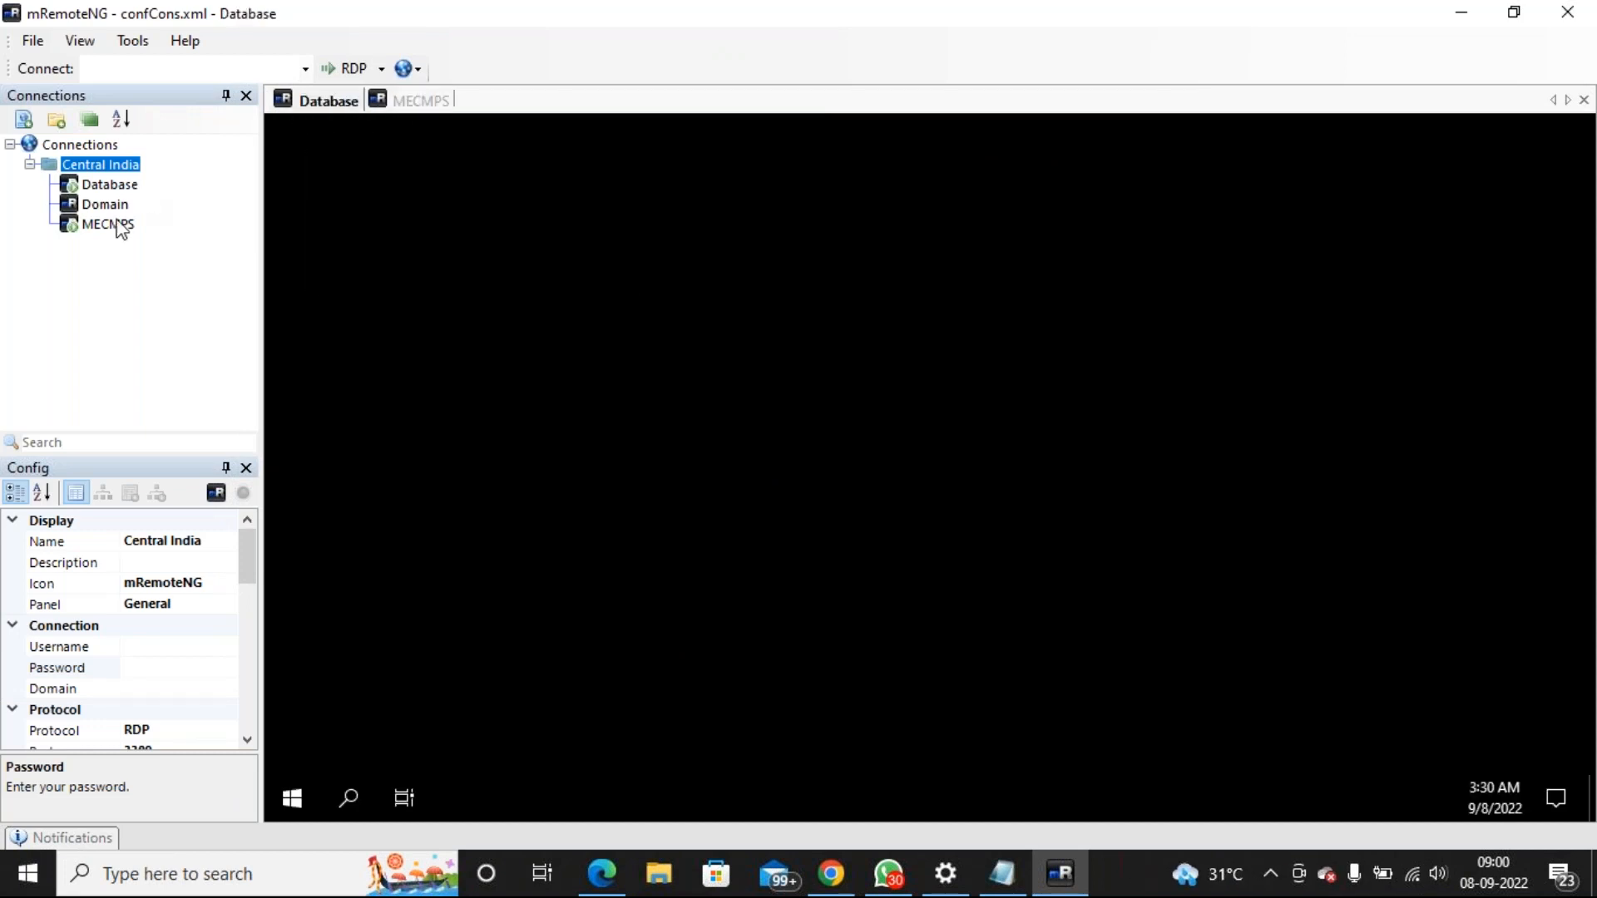
double_click(100, 204)
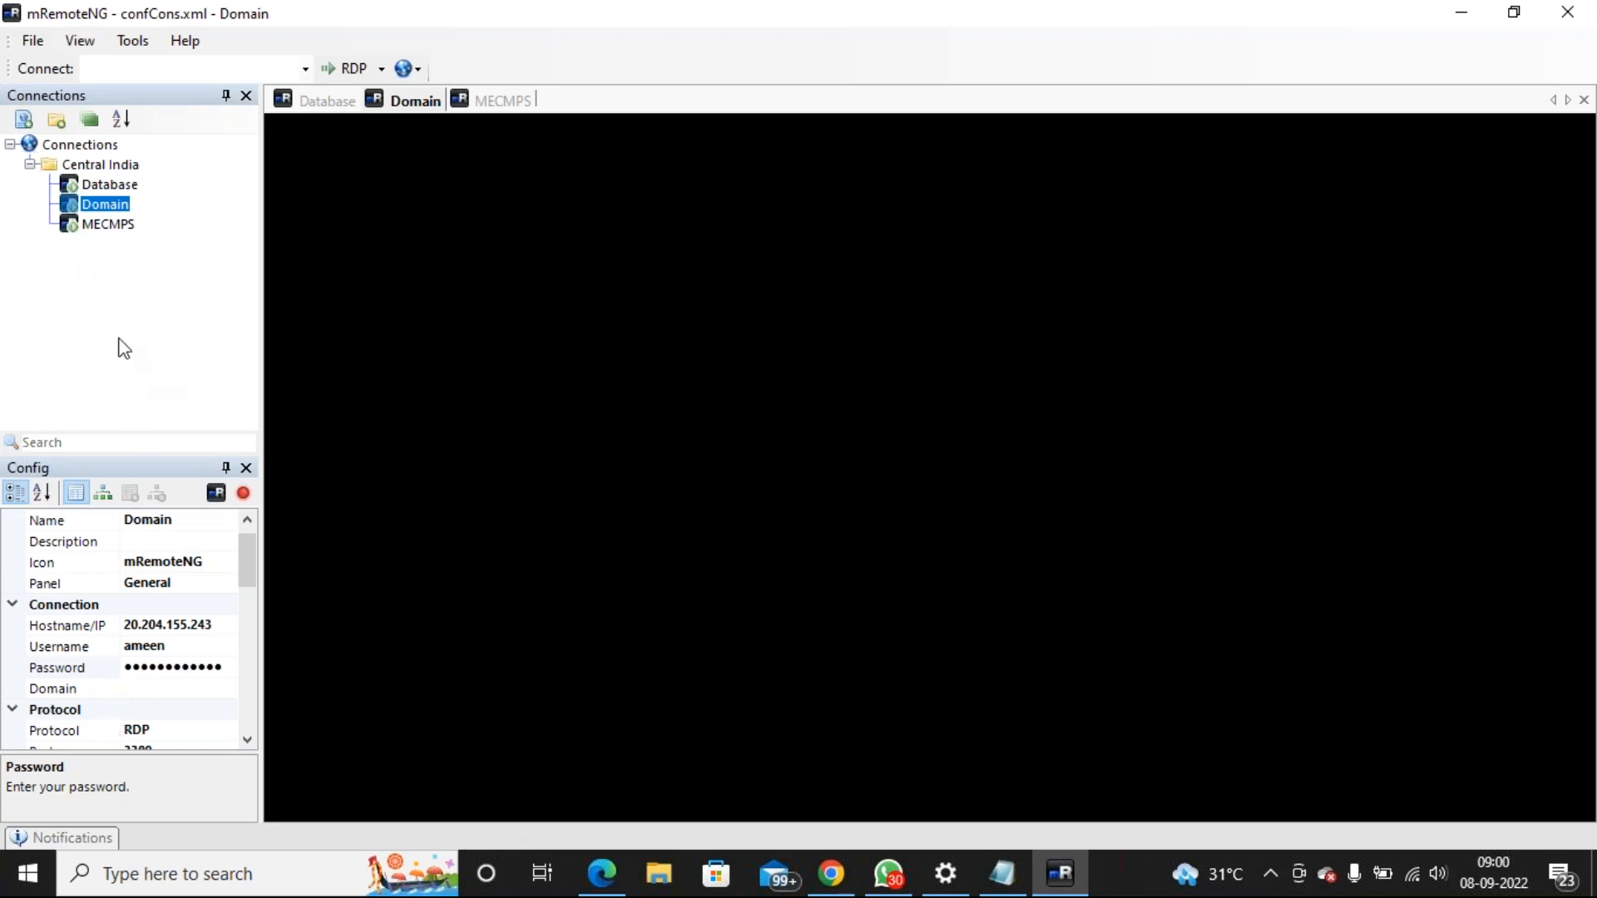
Save the mRemoteNG connection file
click(29, 41)
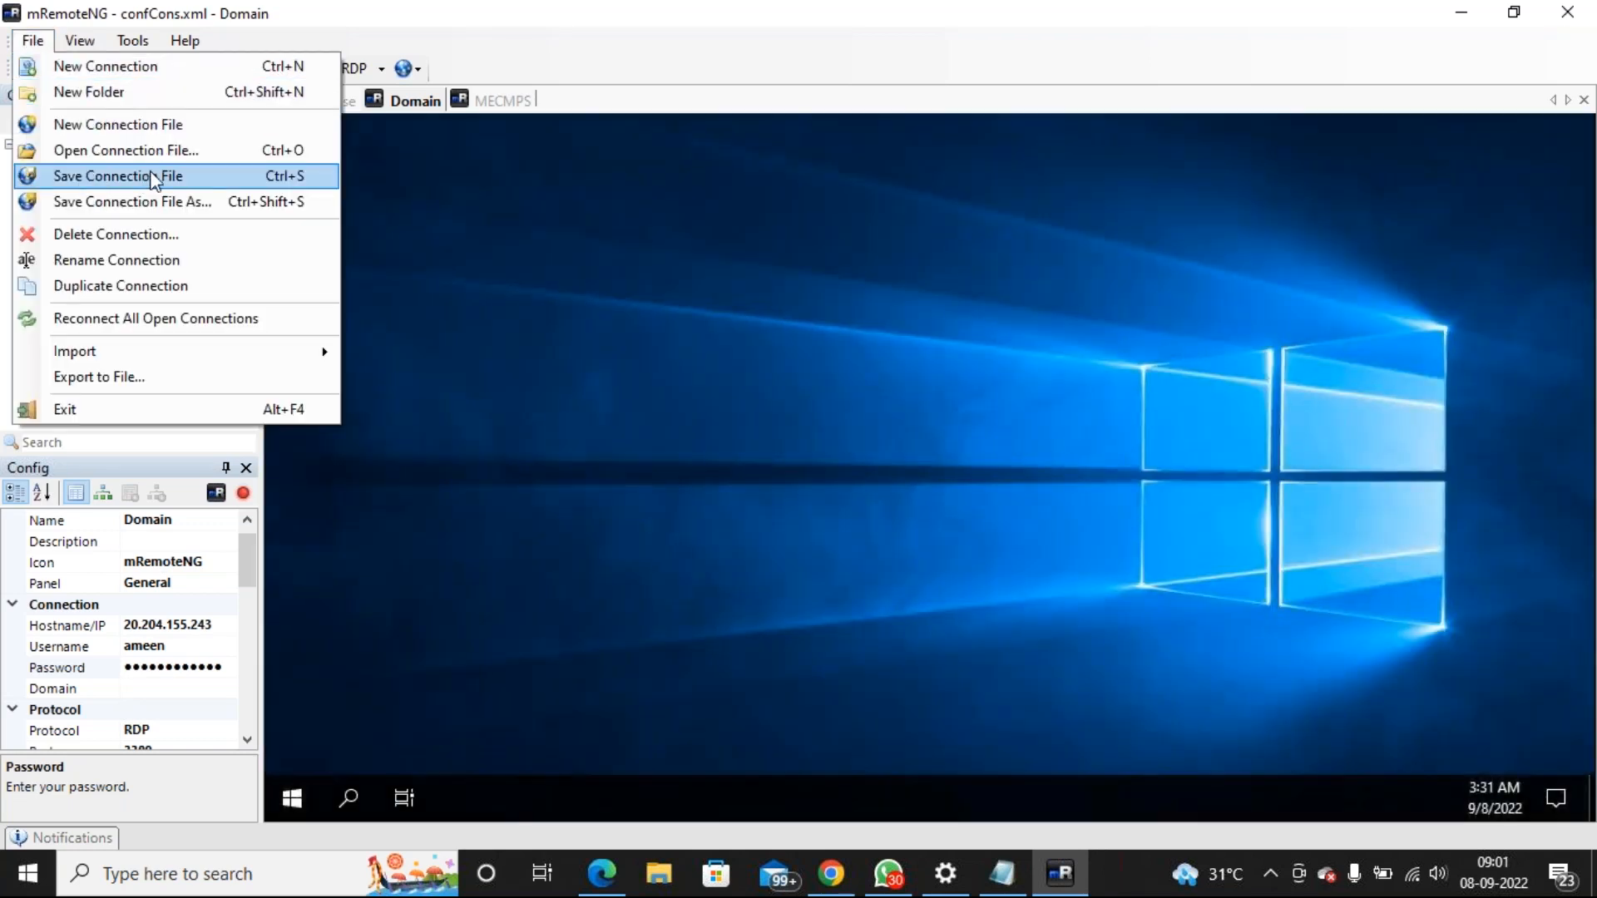
click(159, 174)
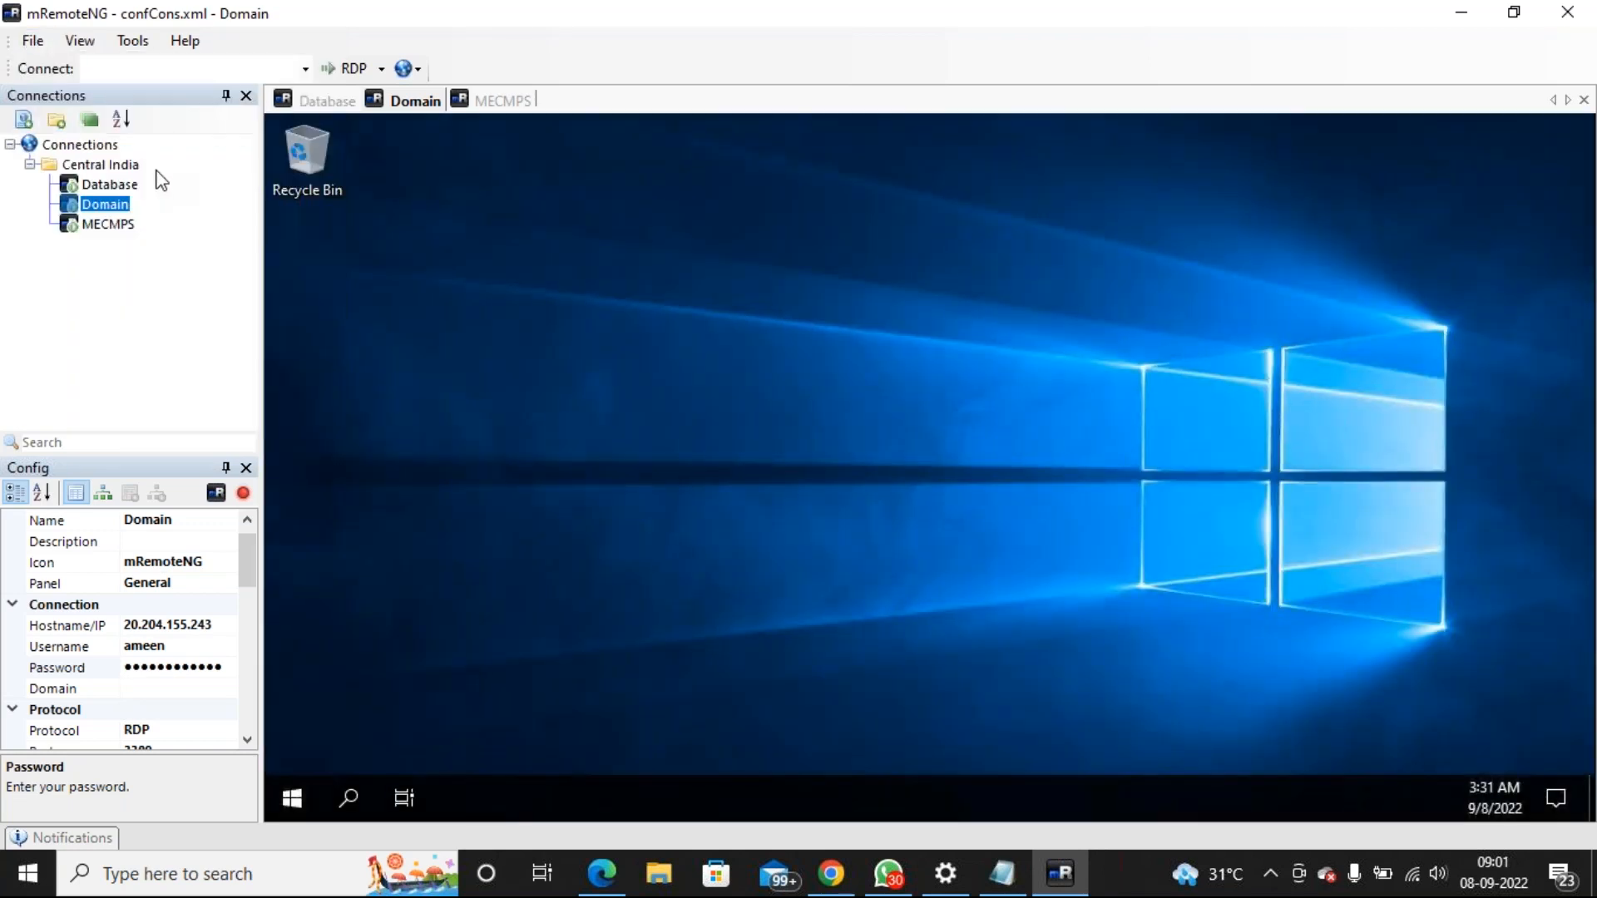
click(31, 40)
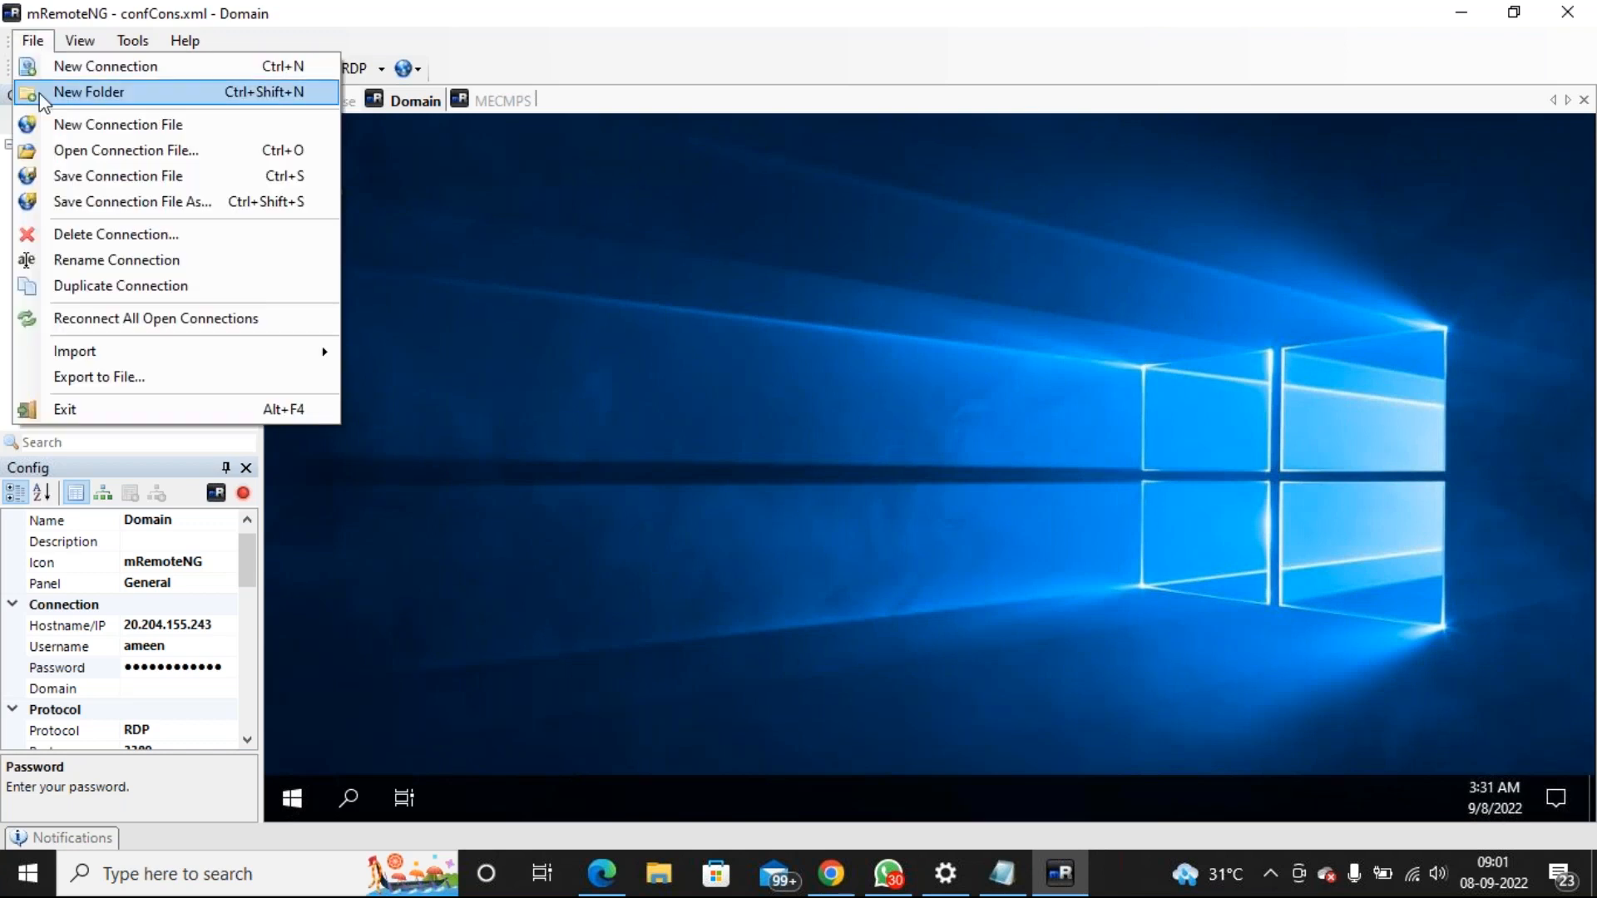
click(157, 176)
click(32, 42)
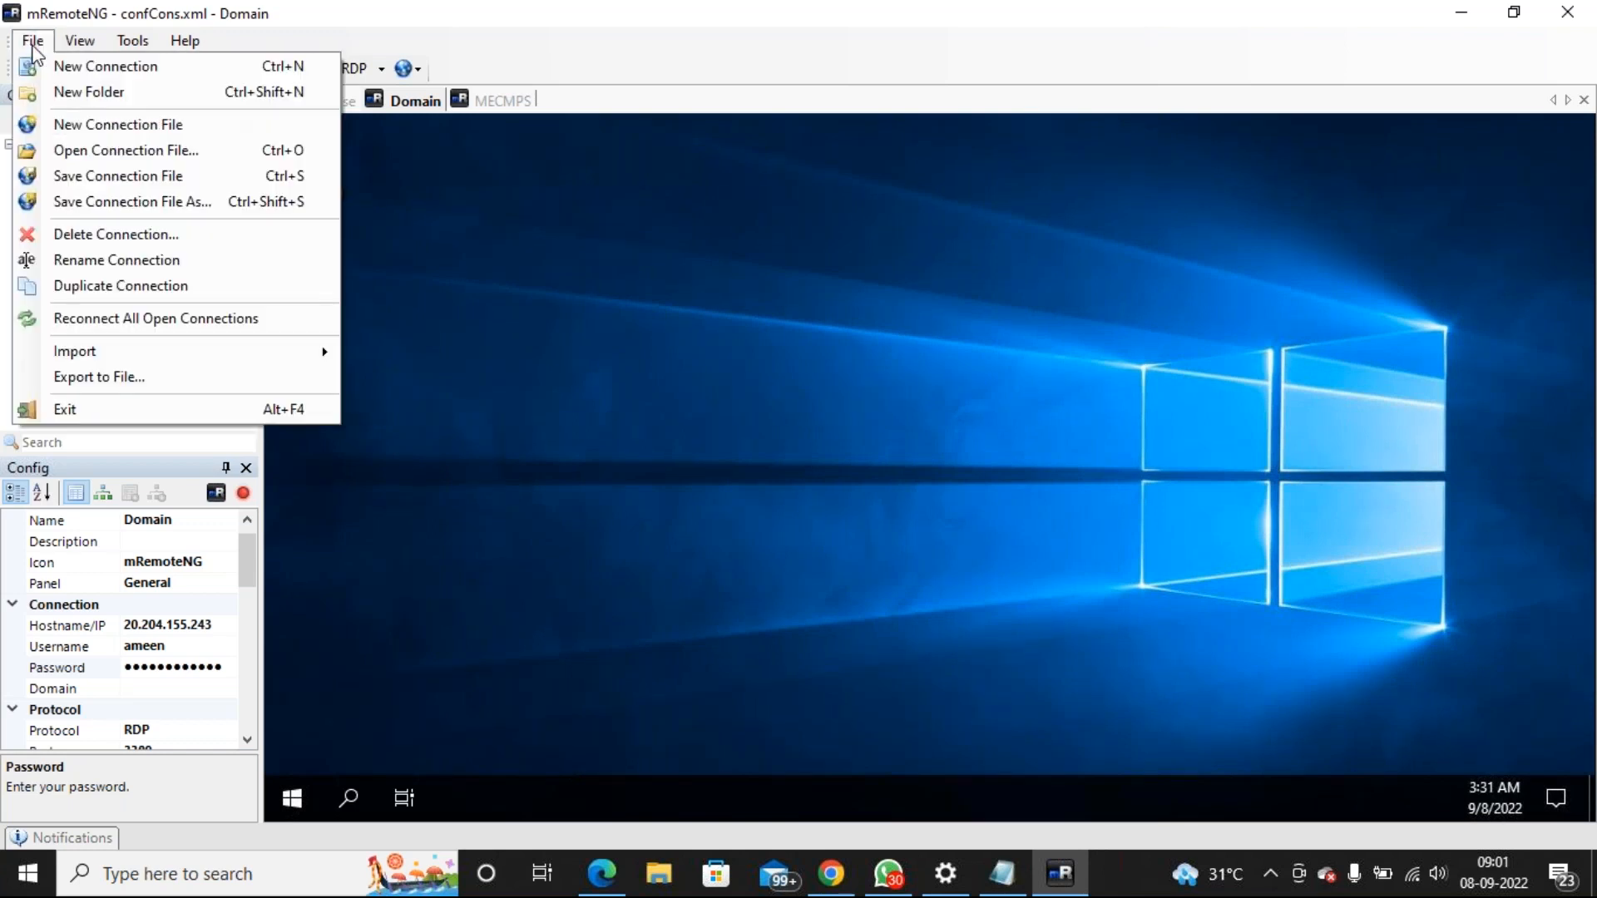
click(158, 173)
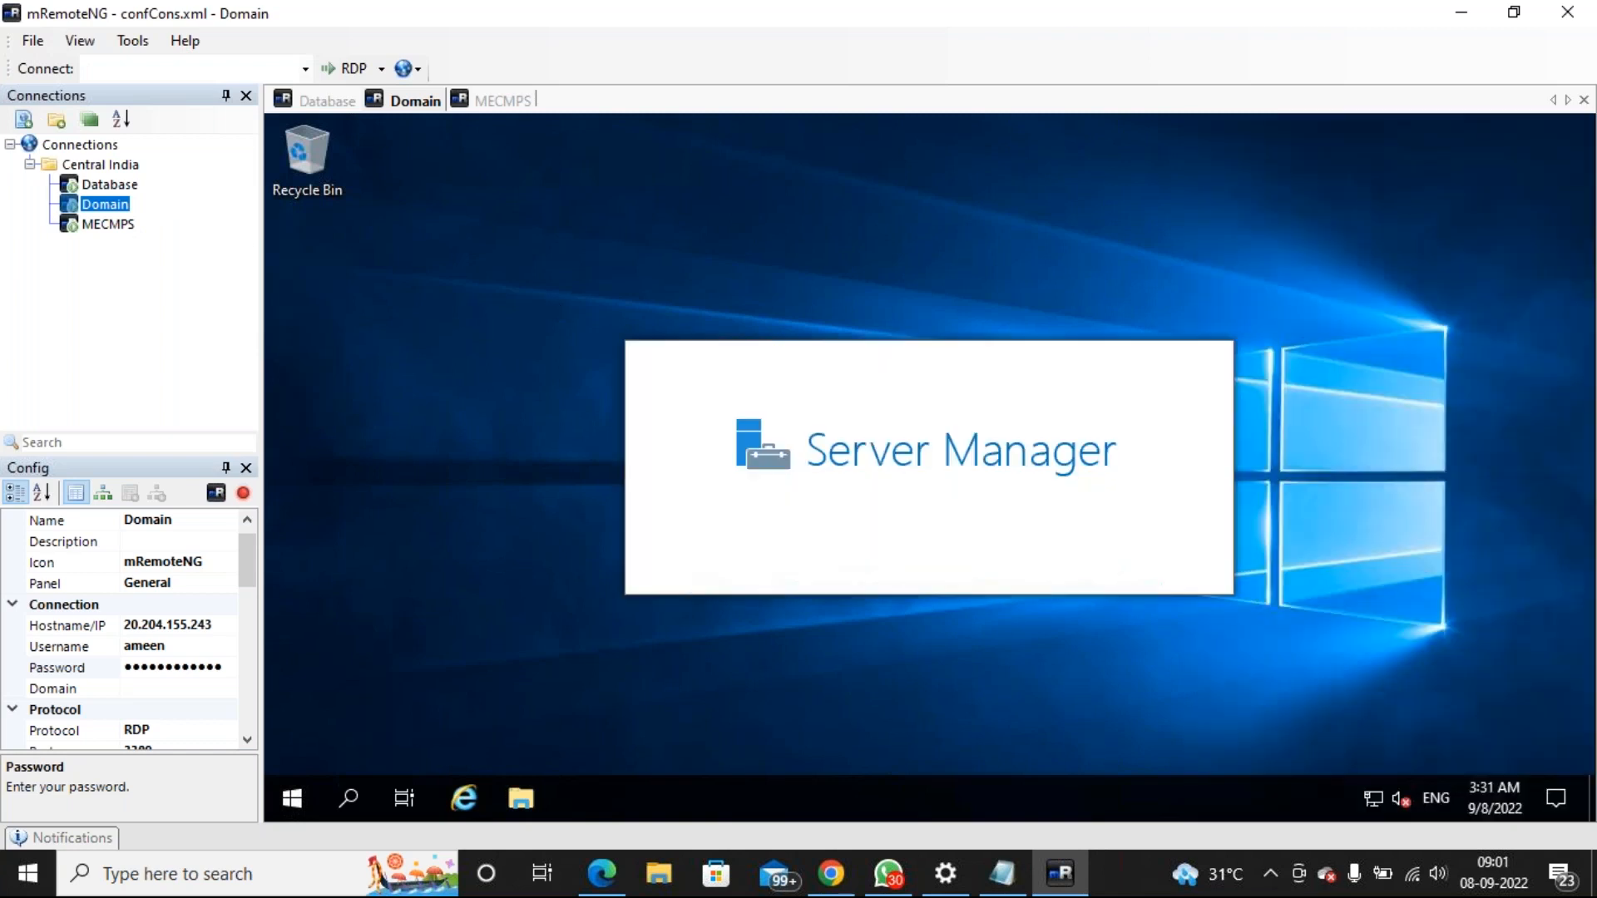
Switch through the Database, Domain and MECMPS session tabs to confirm each shows Server Manager
click(116, 184)
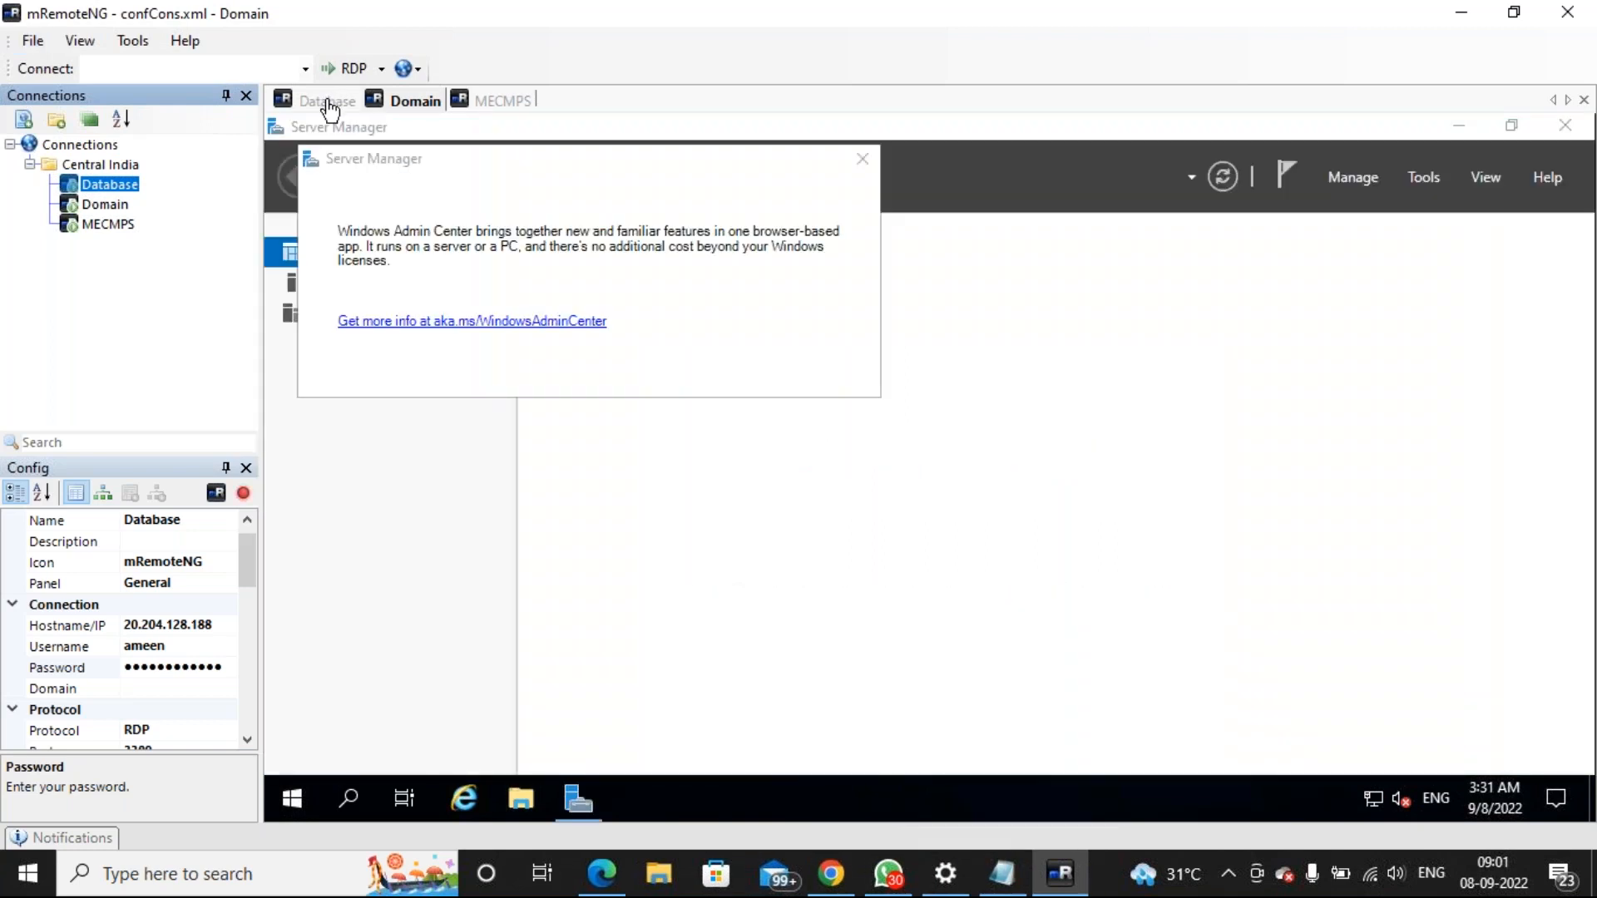
click(329, 103)
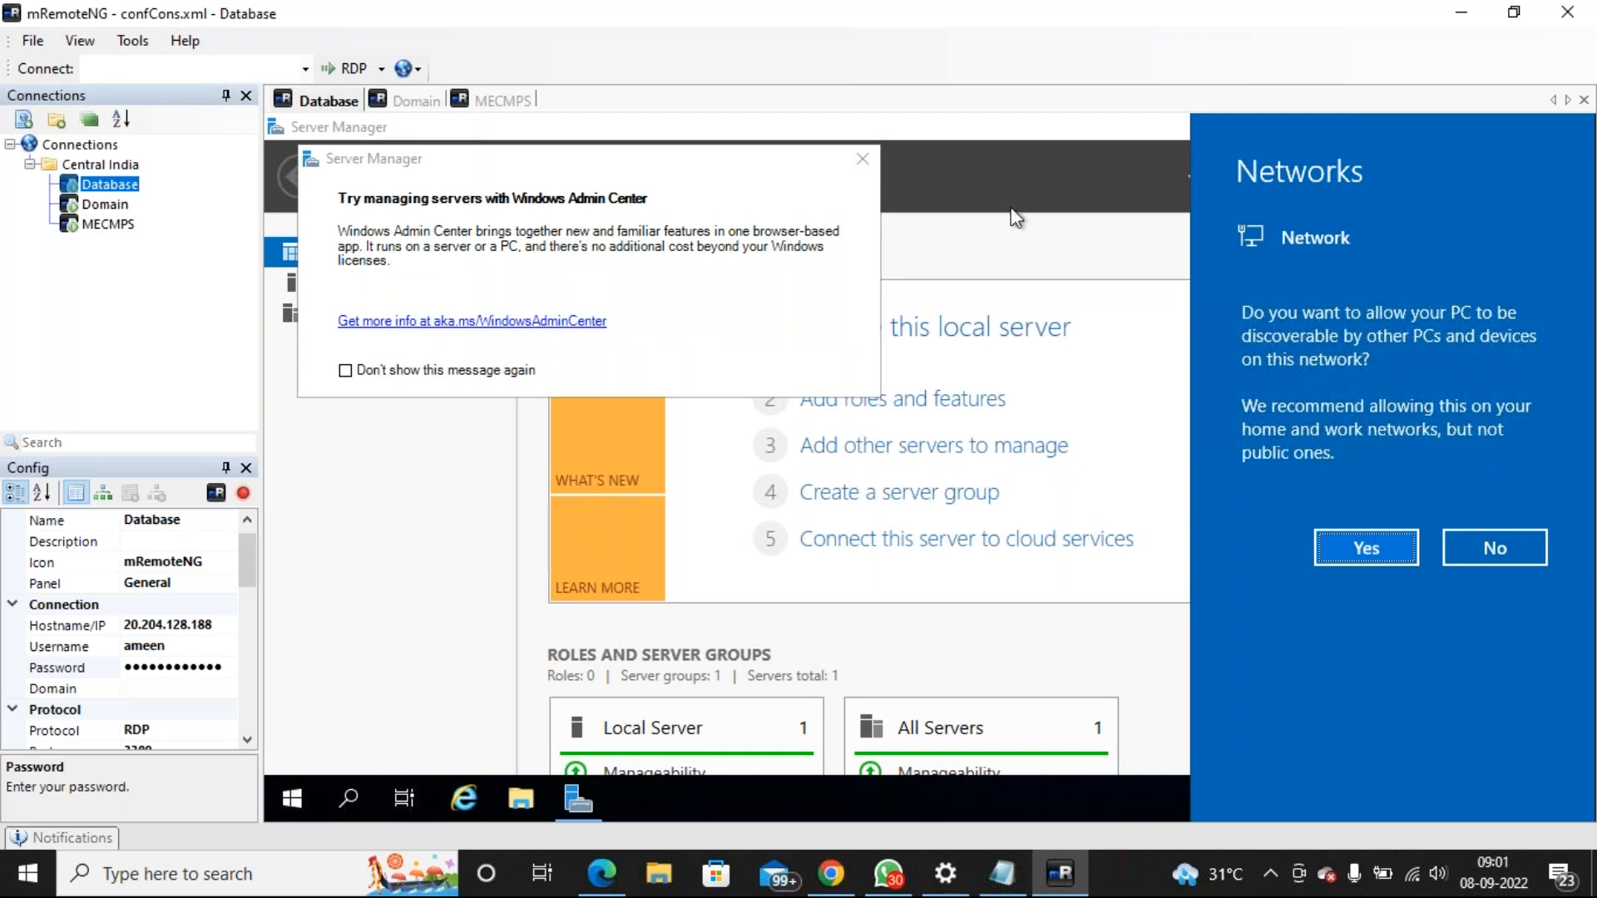
click(416, 101)
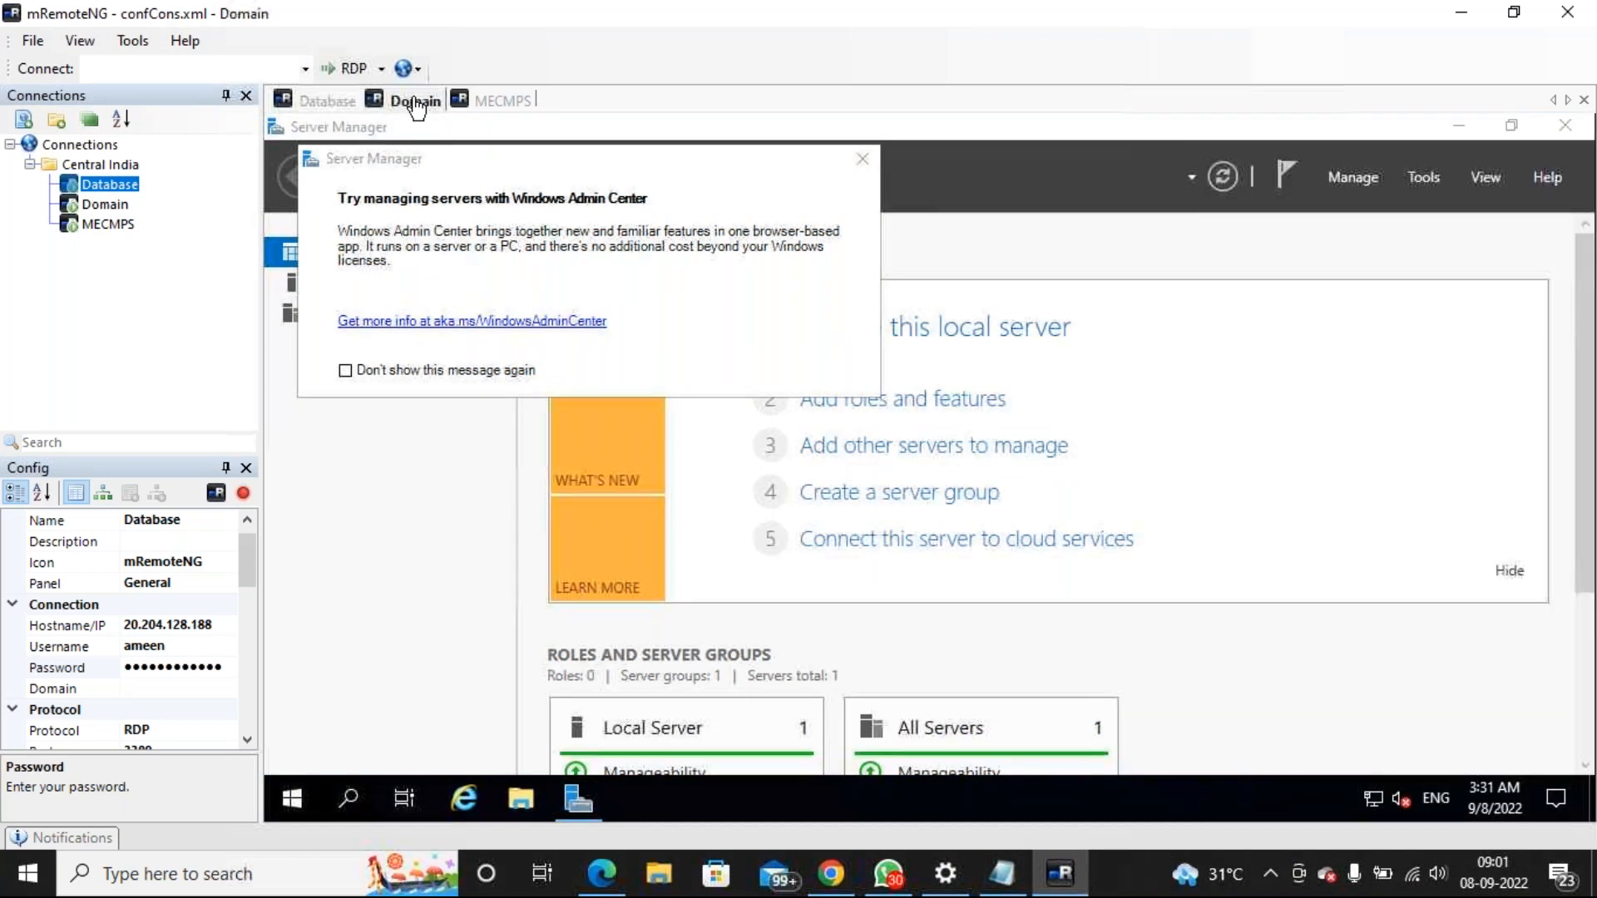
click(499, 101)
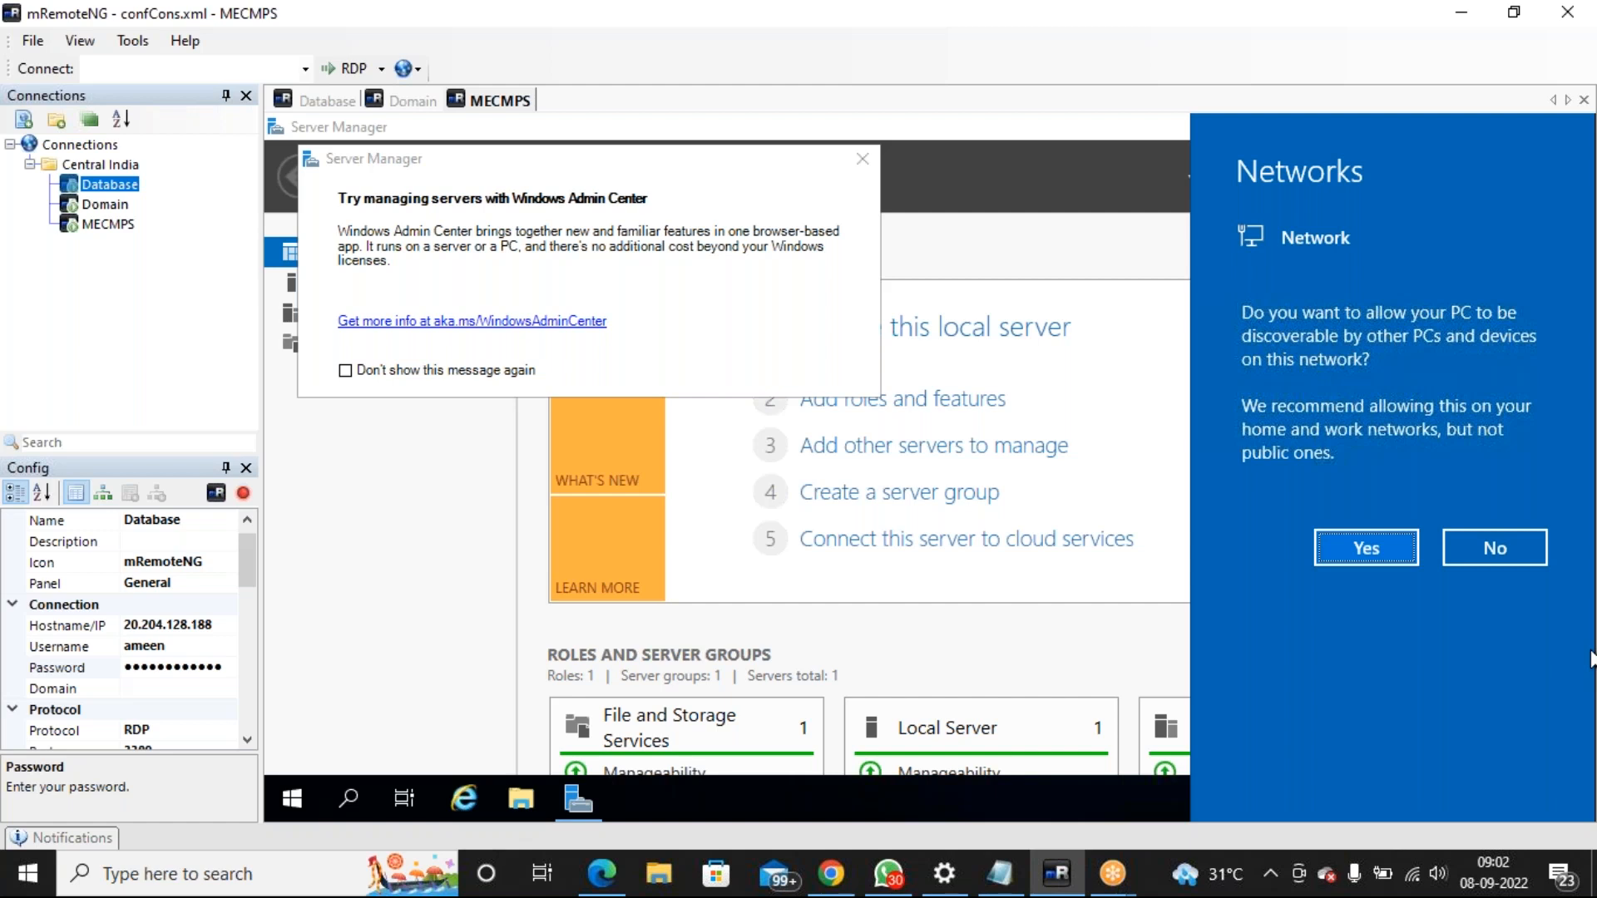
Add '6. Stop all the machines in azure' to the MECM notes and save the file
click(1022, 887)
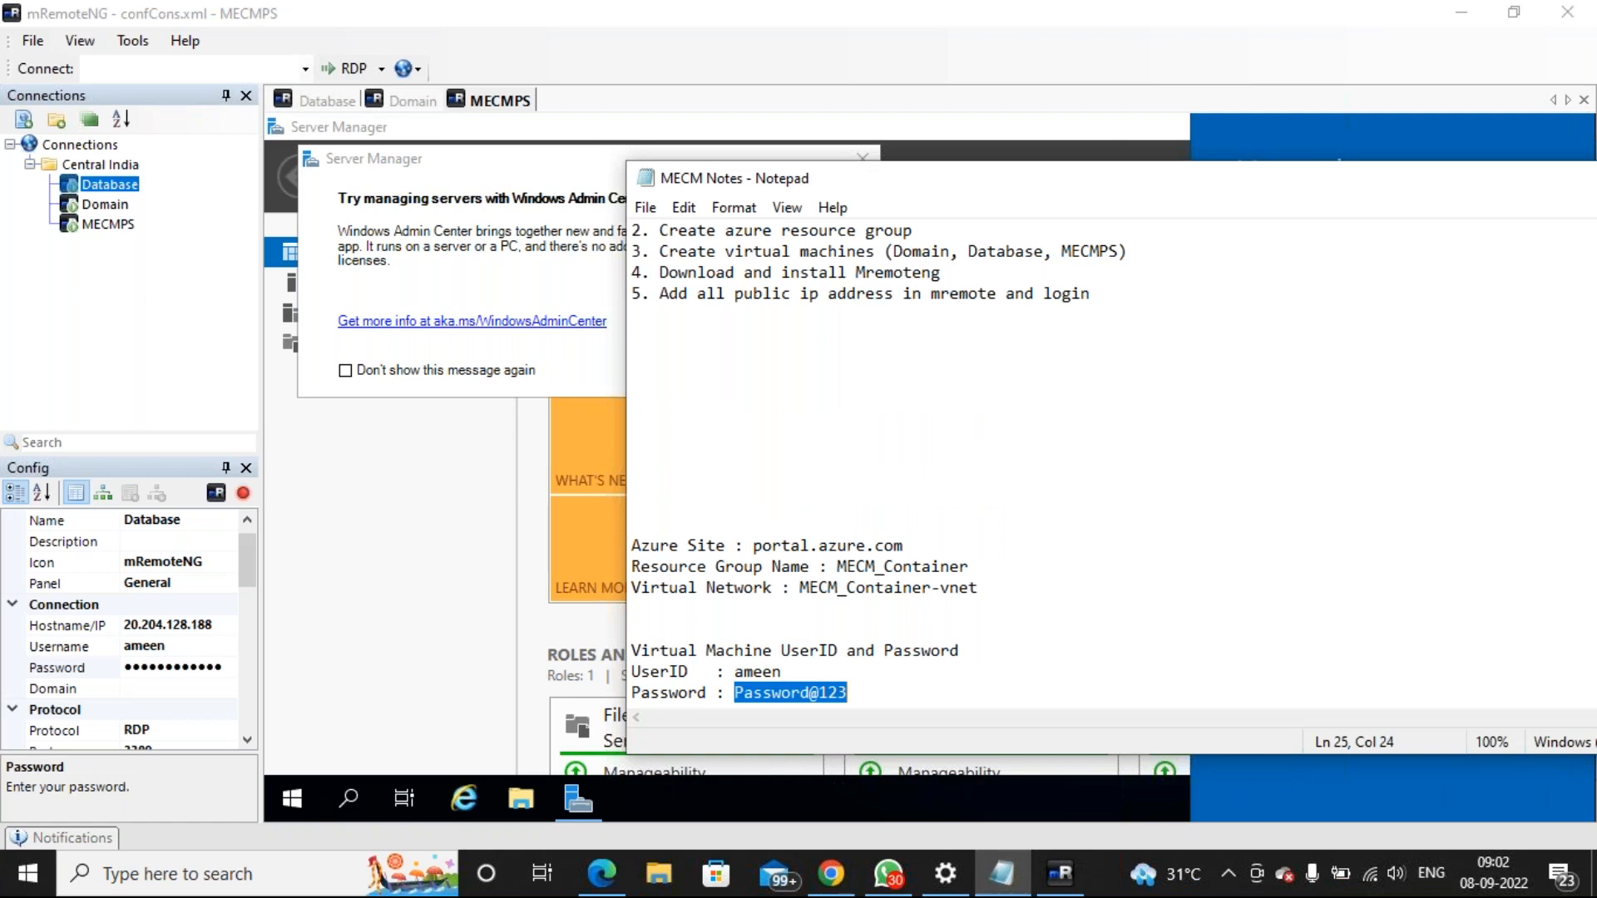
click(1146, 307)
text(6. St)
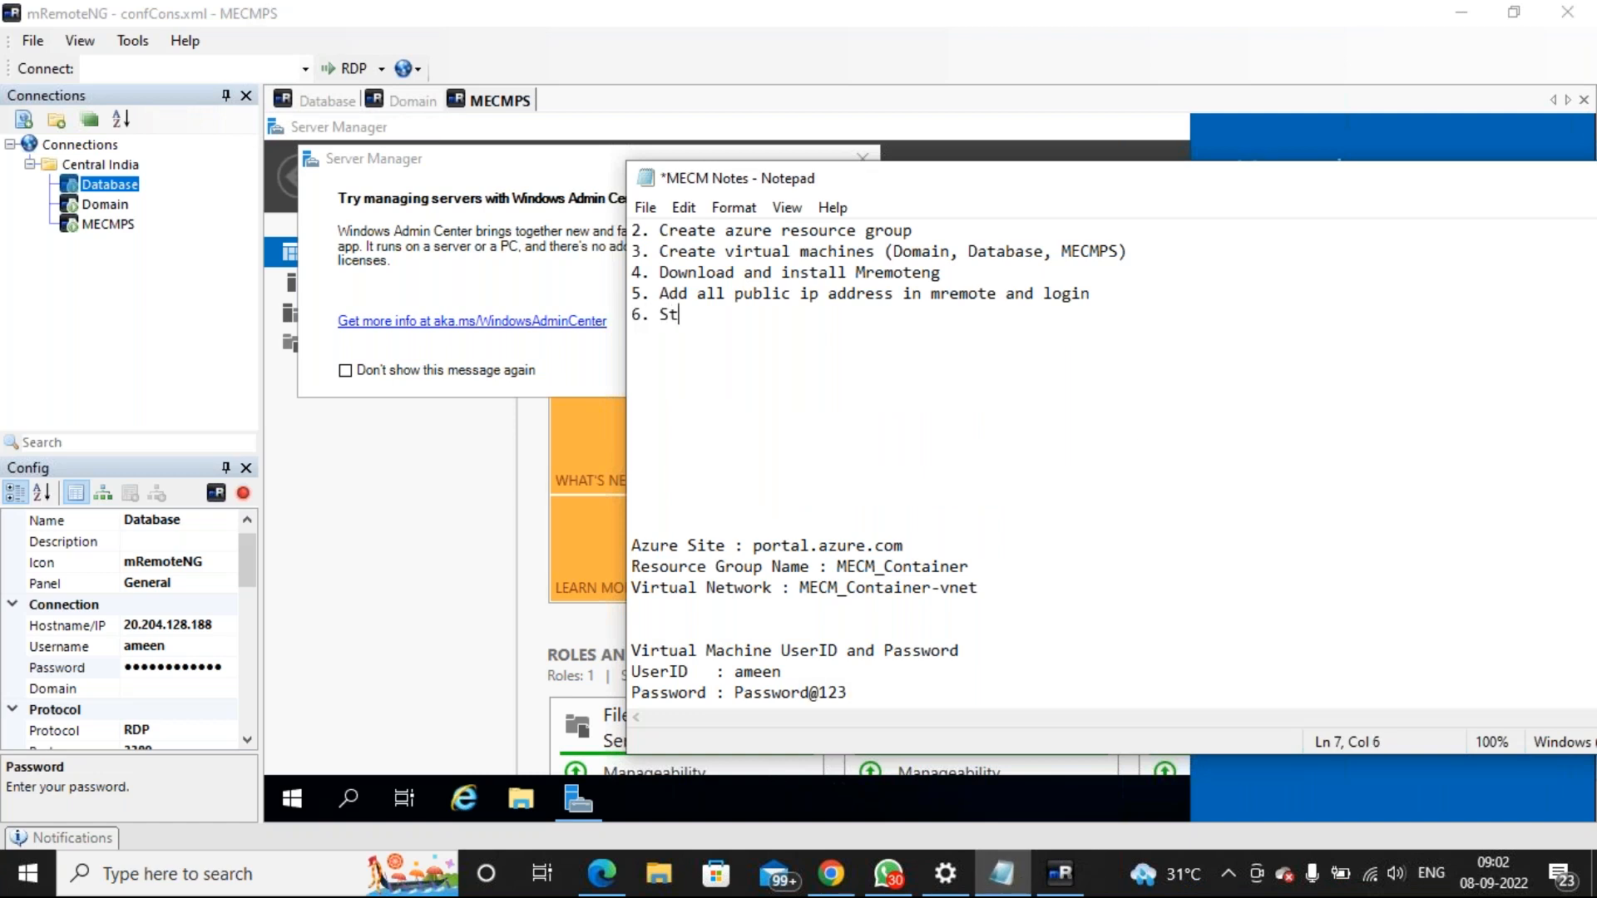
text(op all the mach)
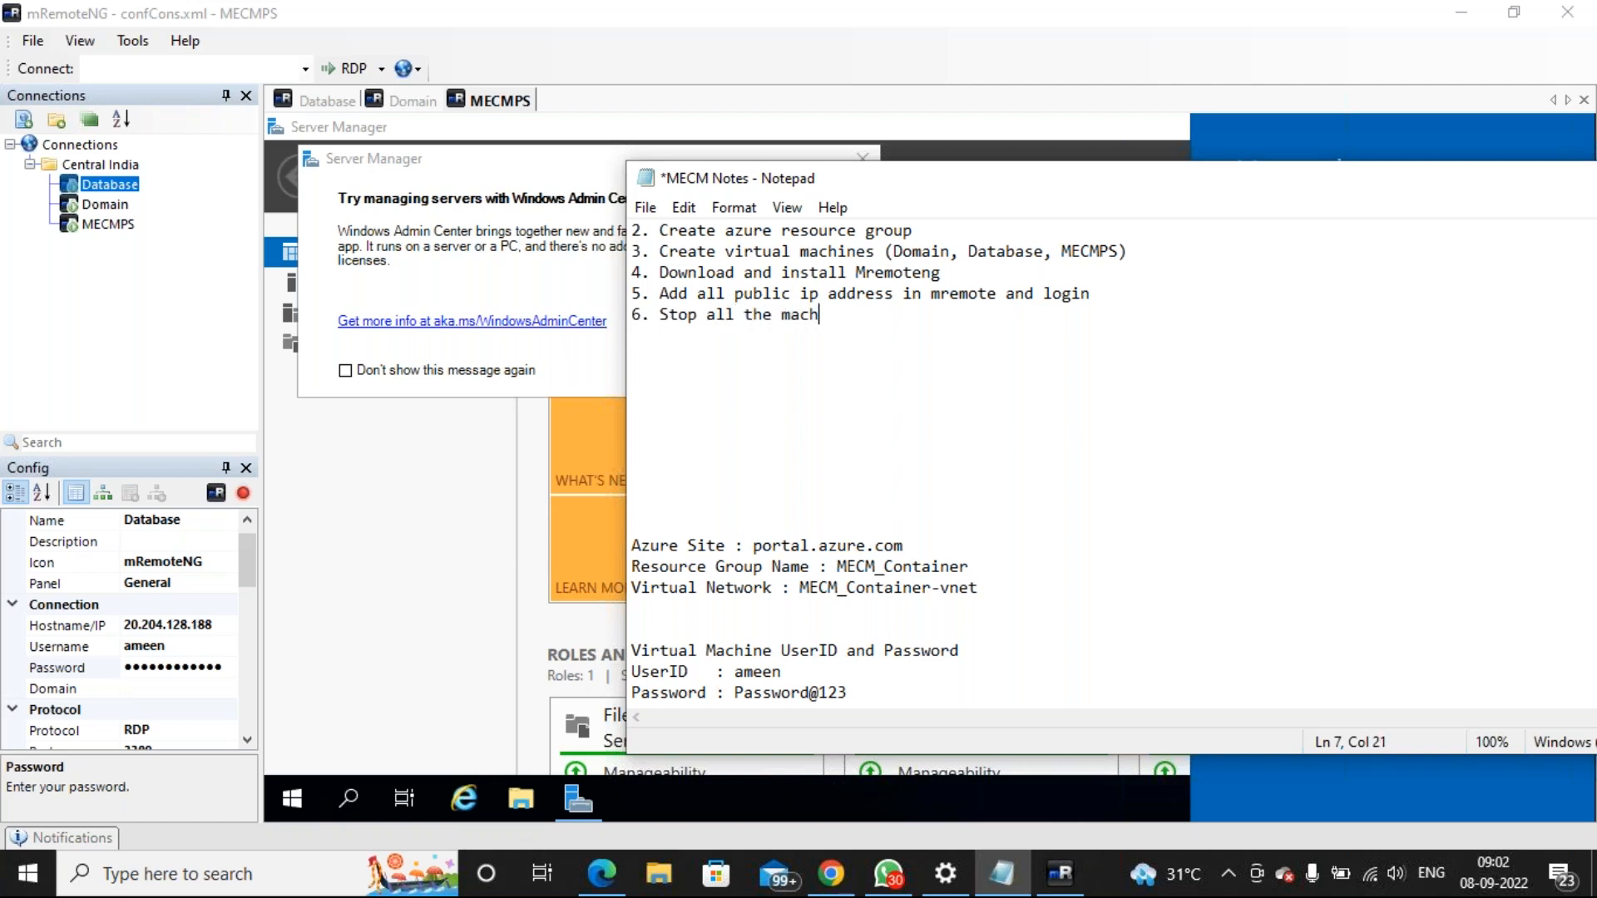
text(ines in azure)
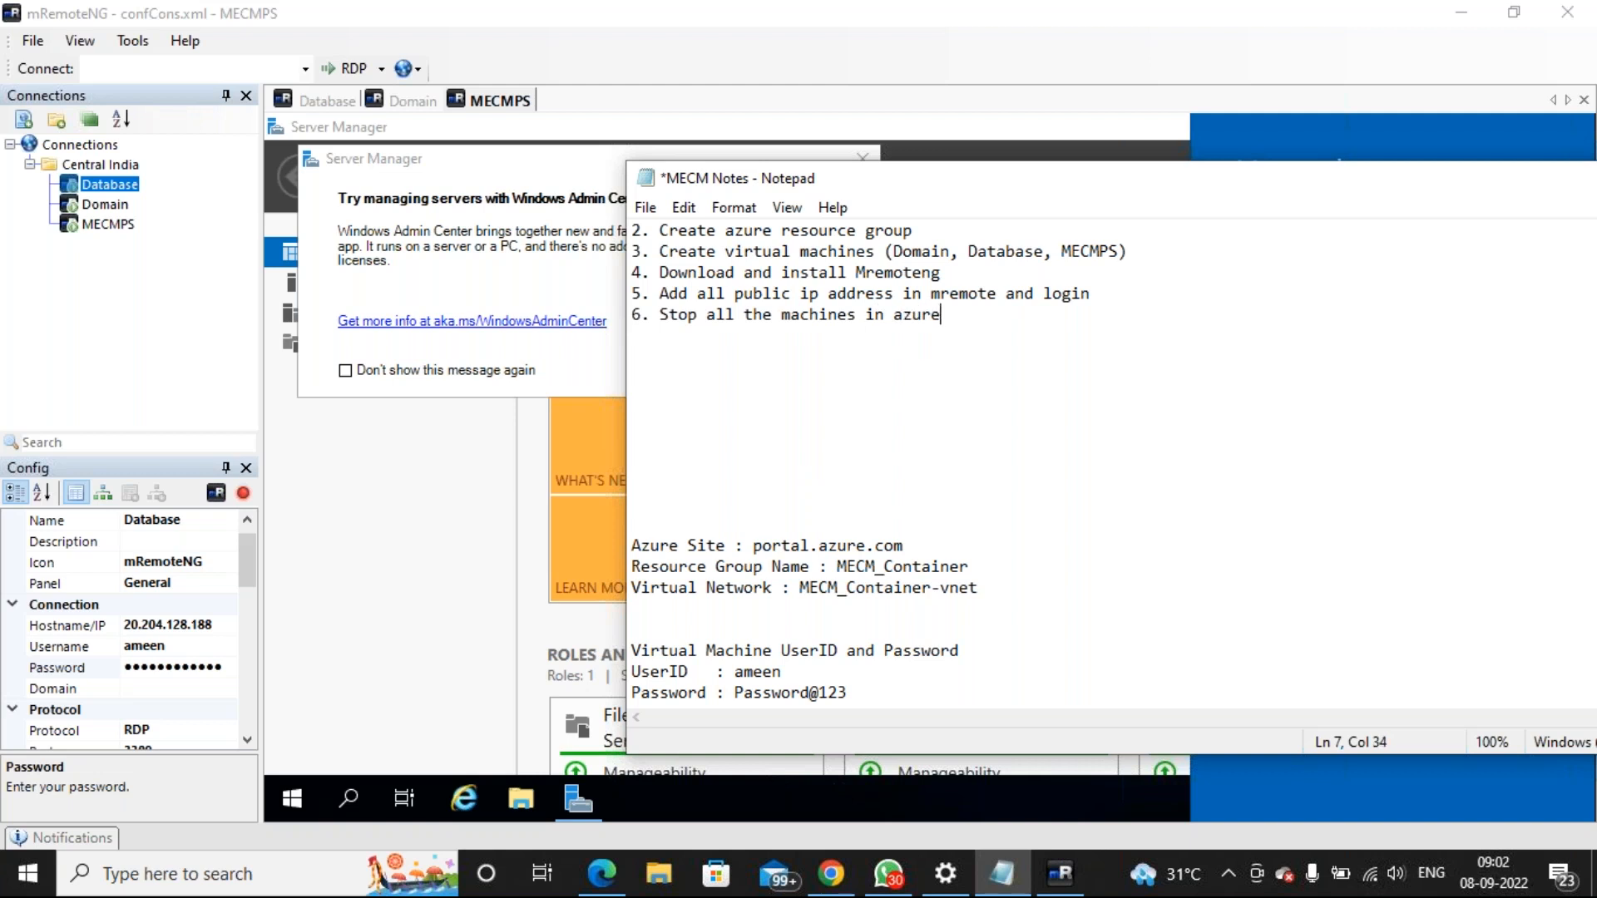
key(ctrl+s)
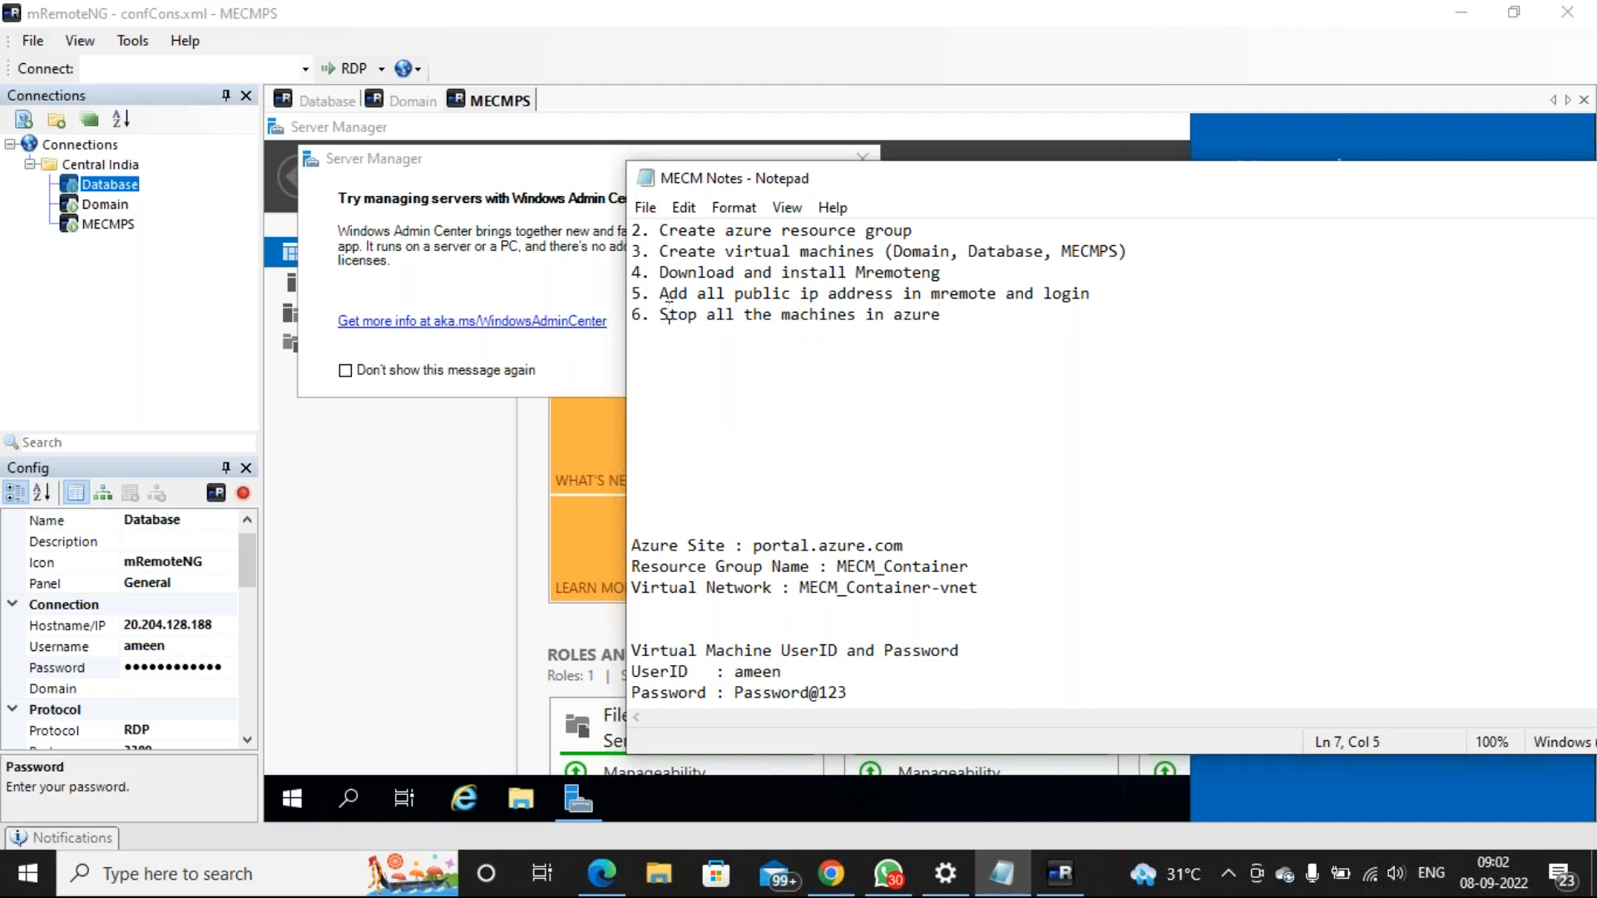
drag(660, 313, 945, 322)
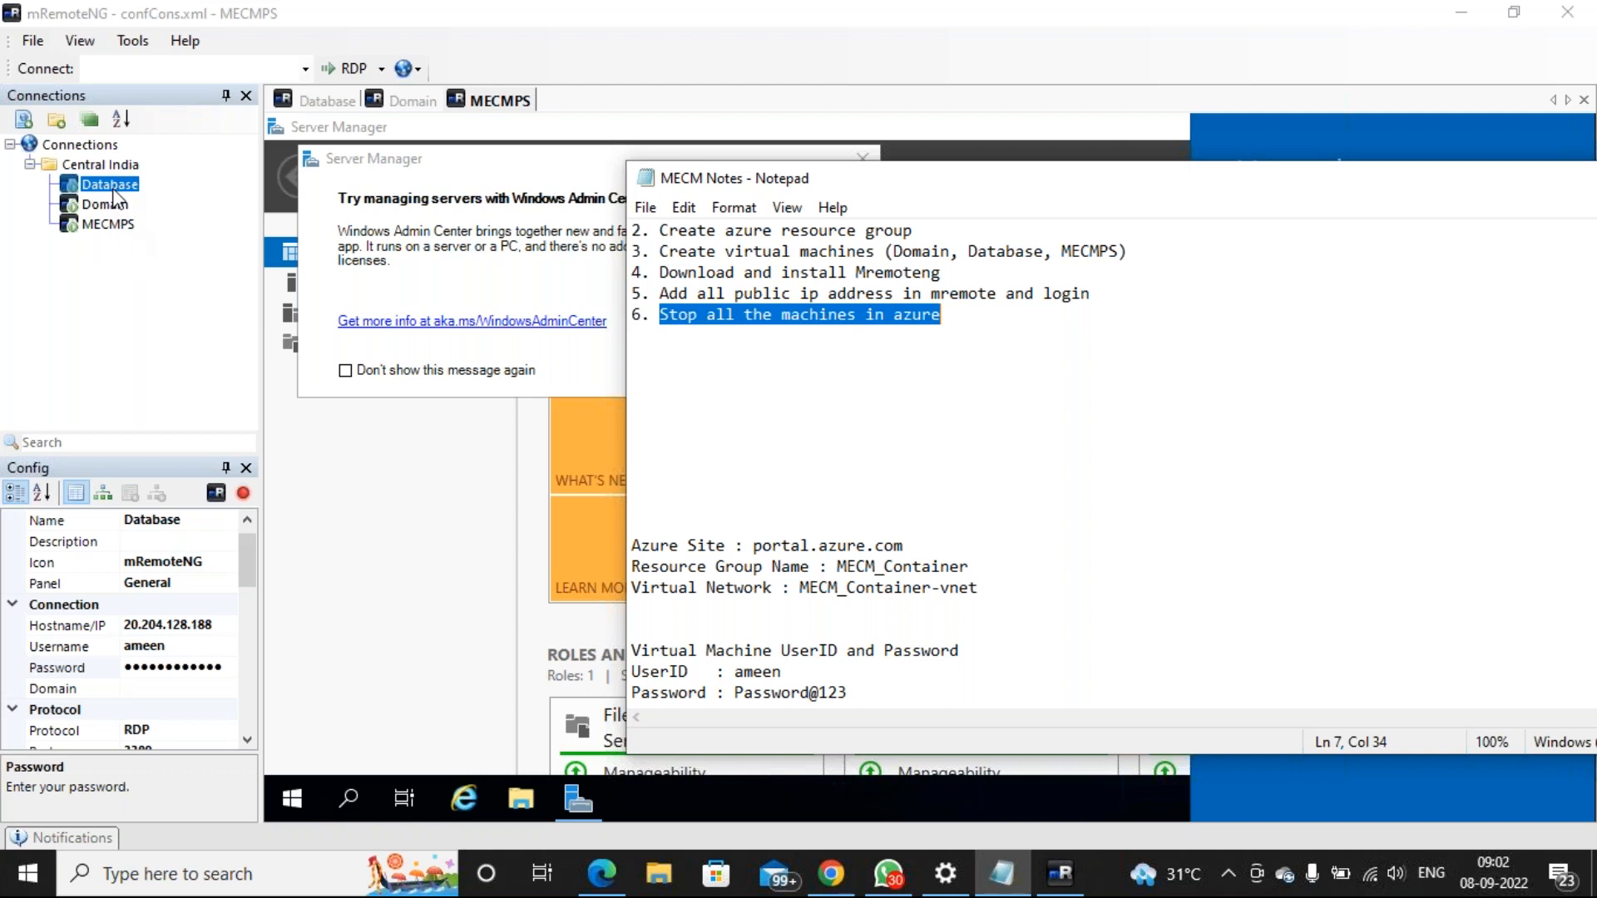
Launch the Camera app from Windows search, then minimize it
click(224, 873)
text(ca)
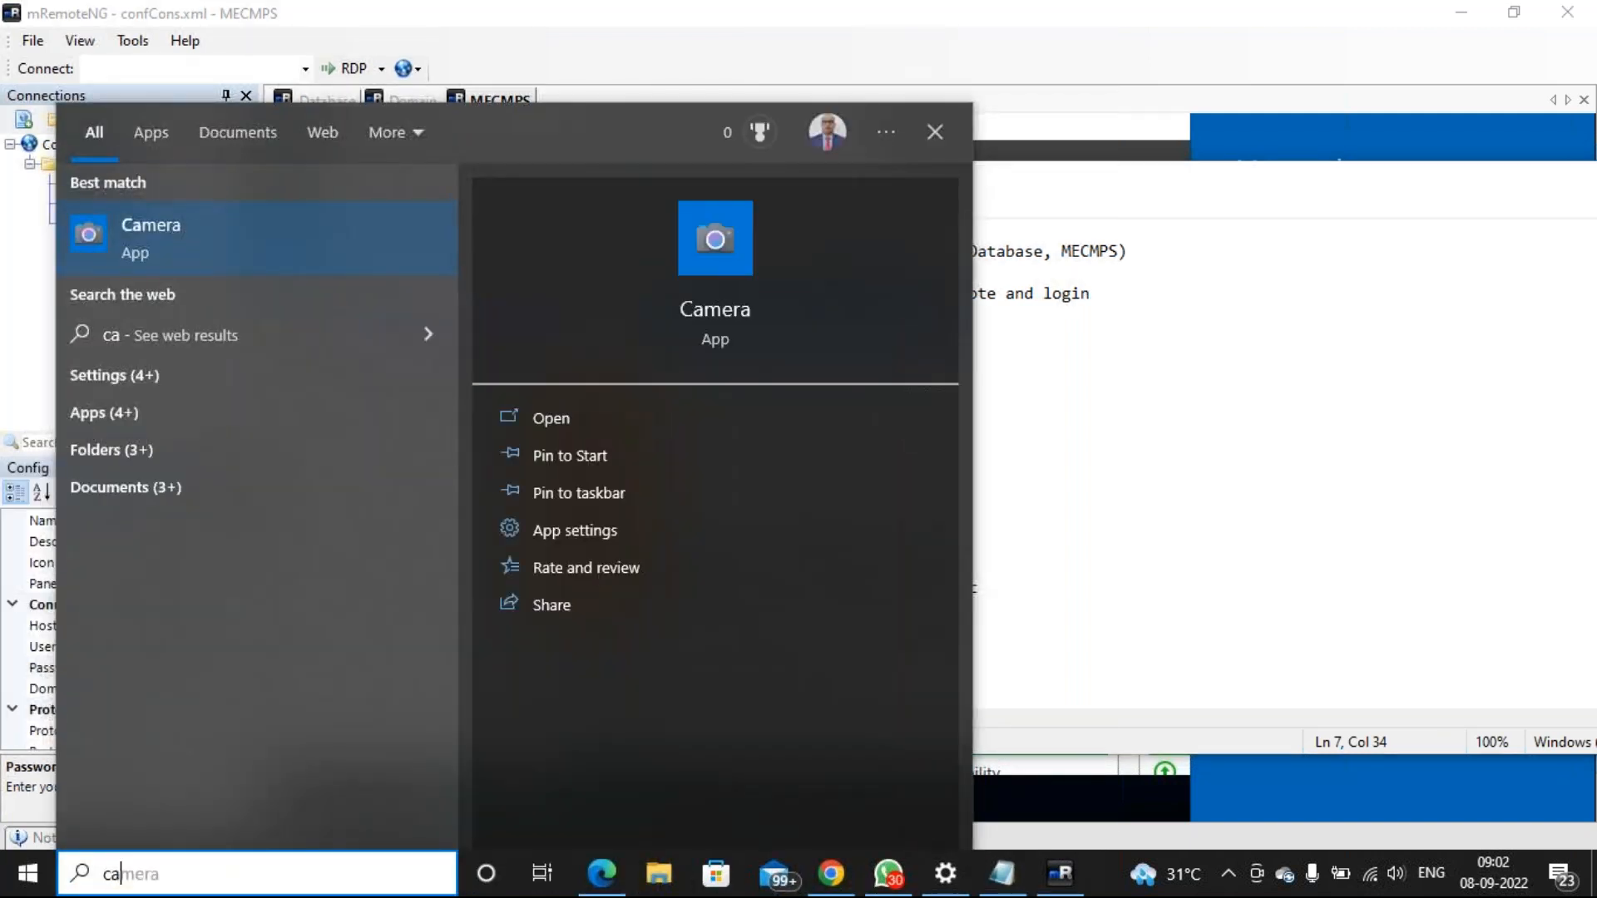
click(242, 268)
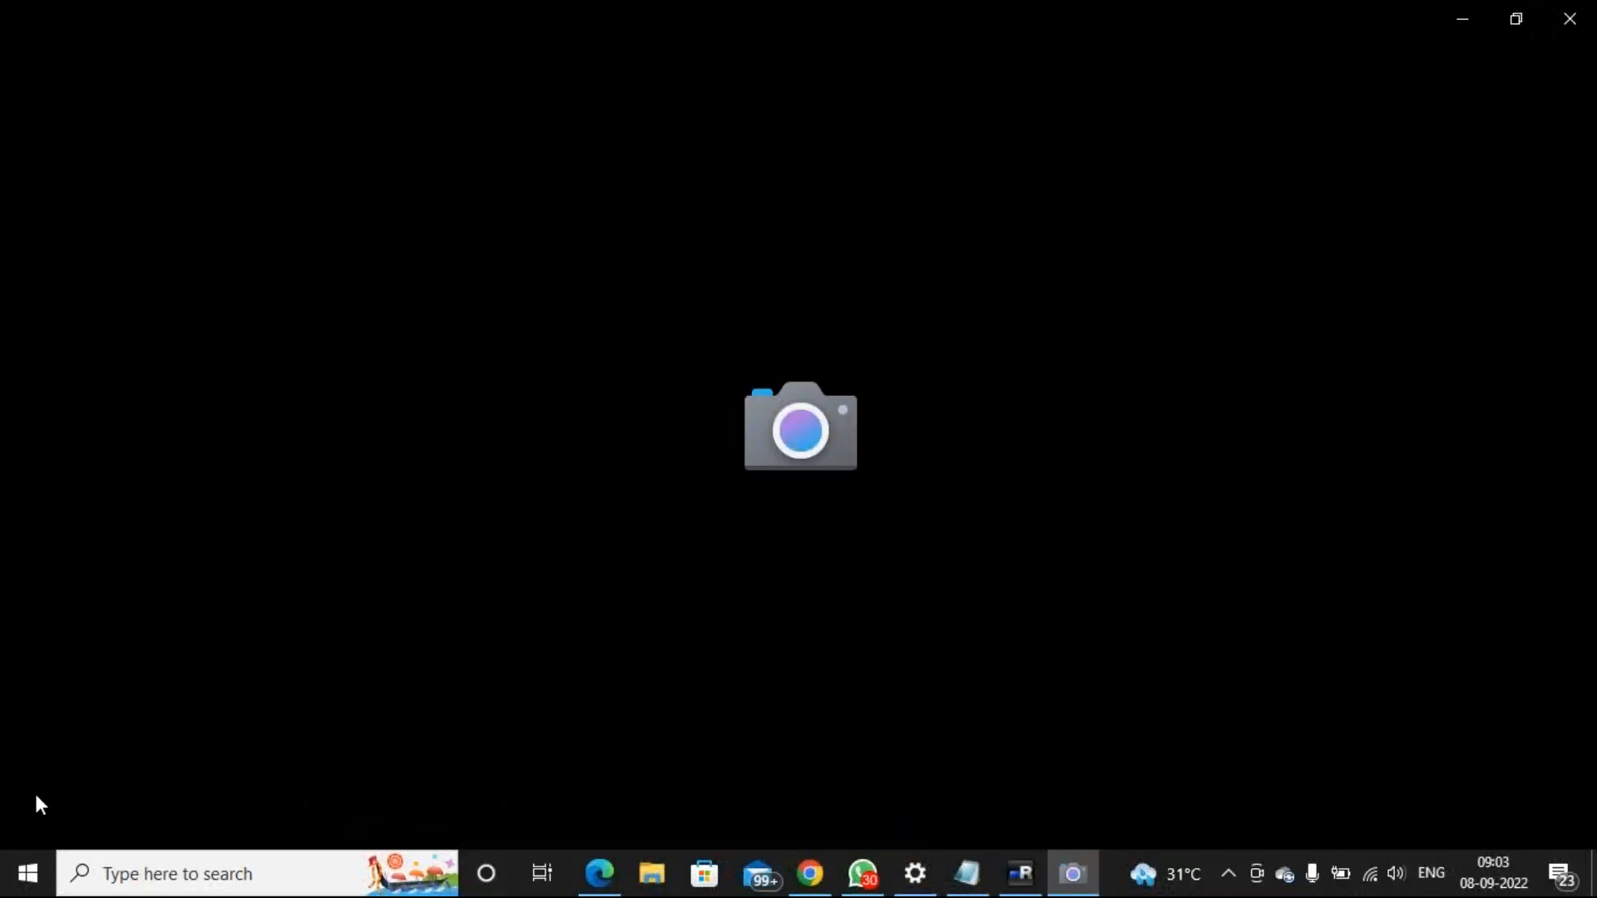
click(1464, 18)
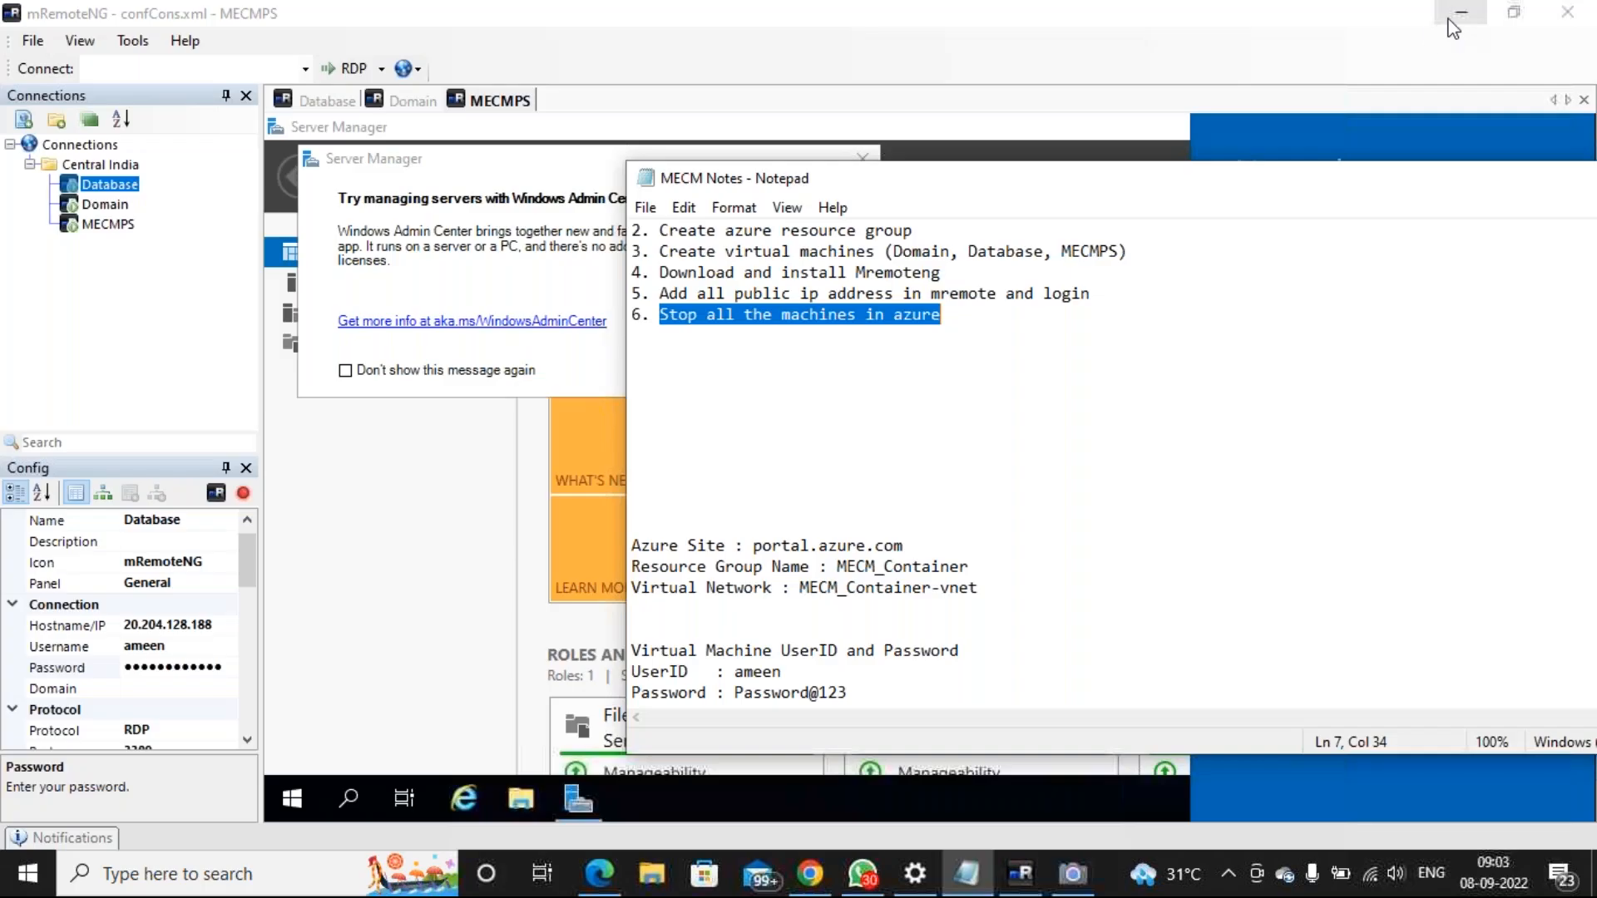
Compute 24 × 30 = 720 in Calculator, then close it
click(304, 874)
text(calc)
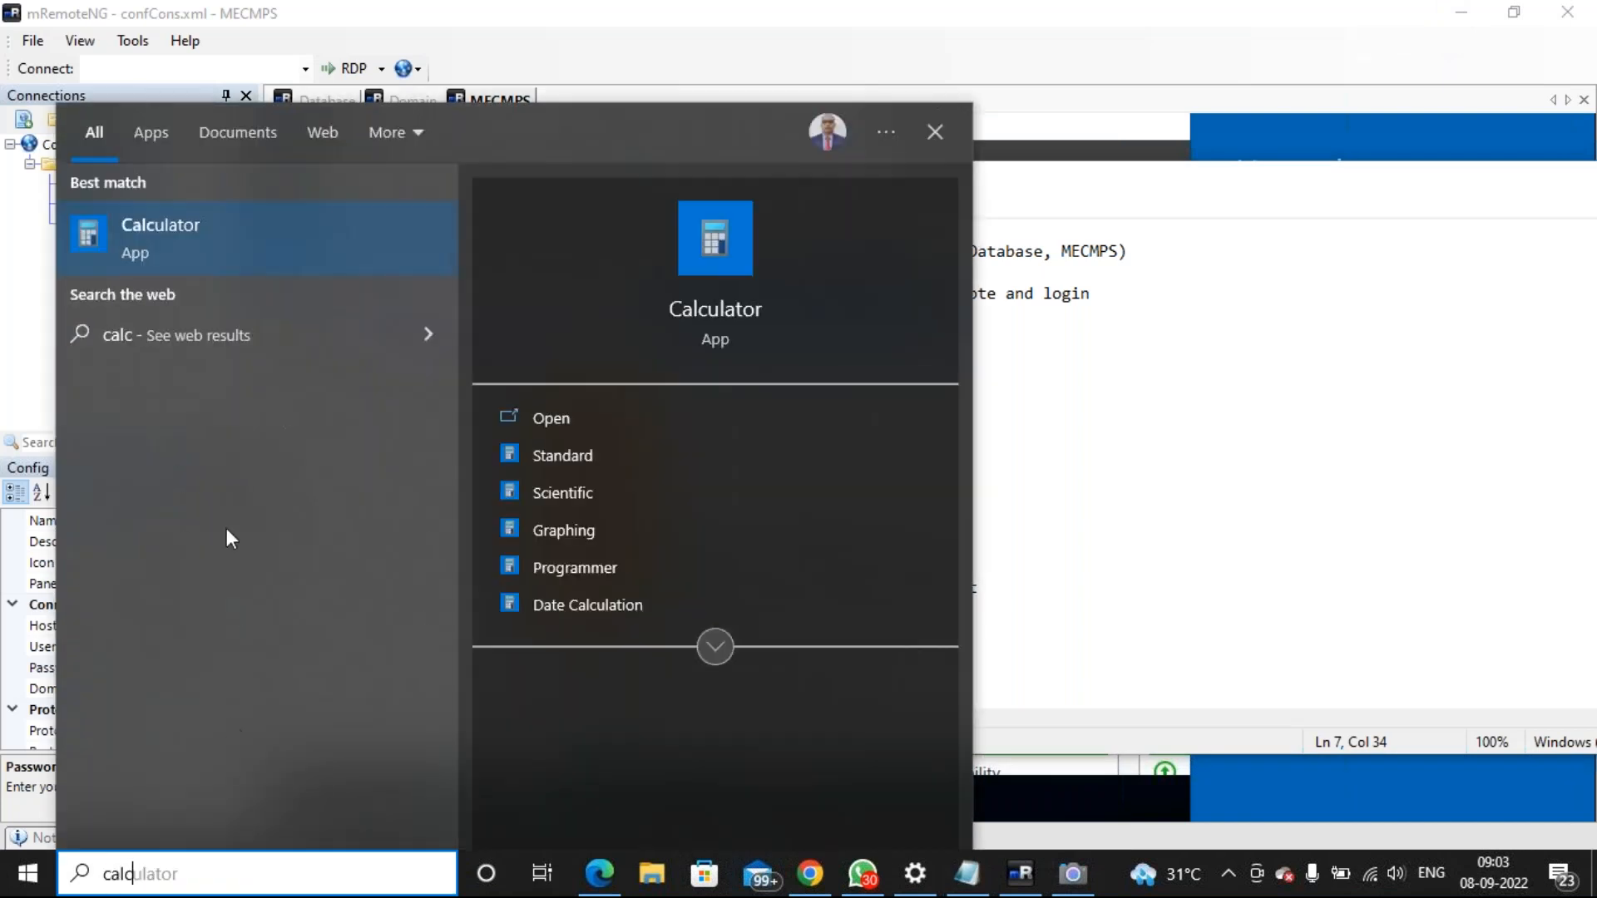
click(218, 251)
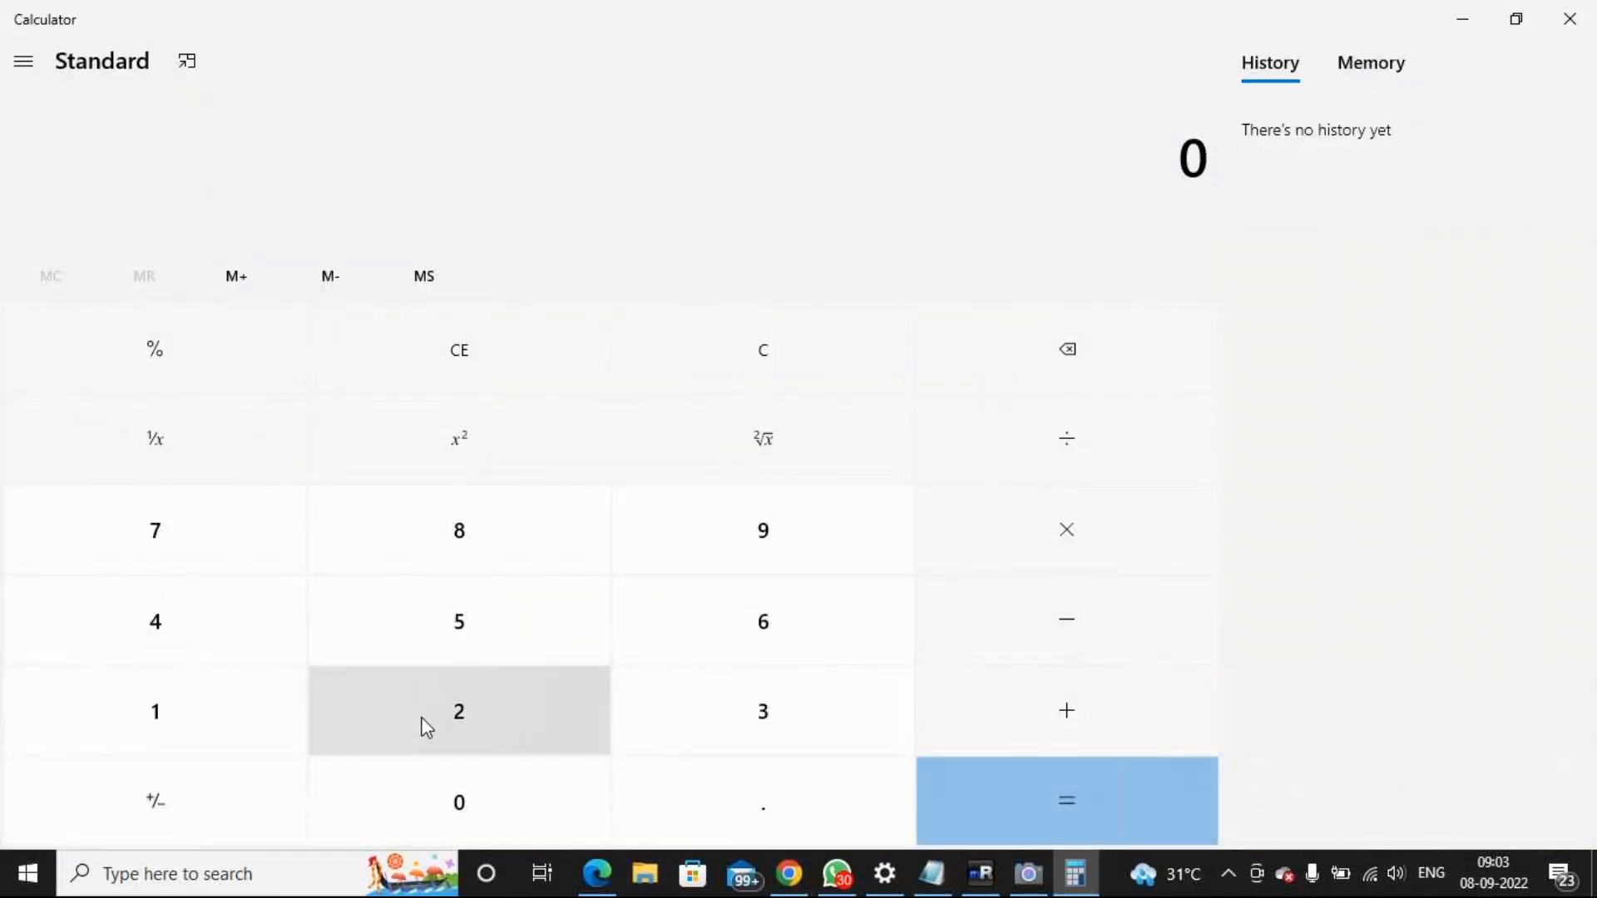
click(425, 728)
click(192, 649)
click(1046, 542)
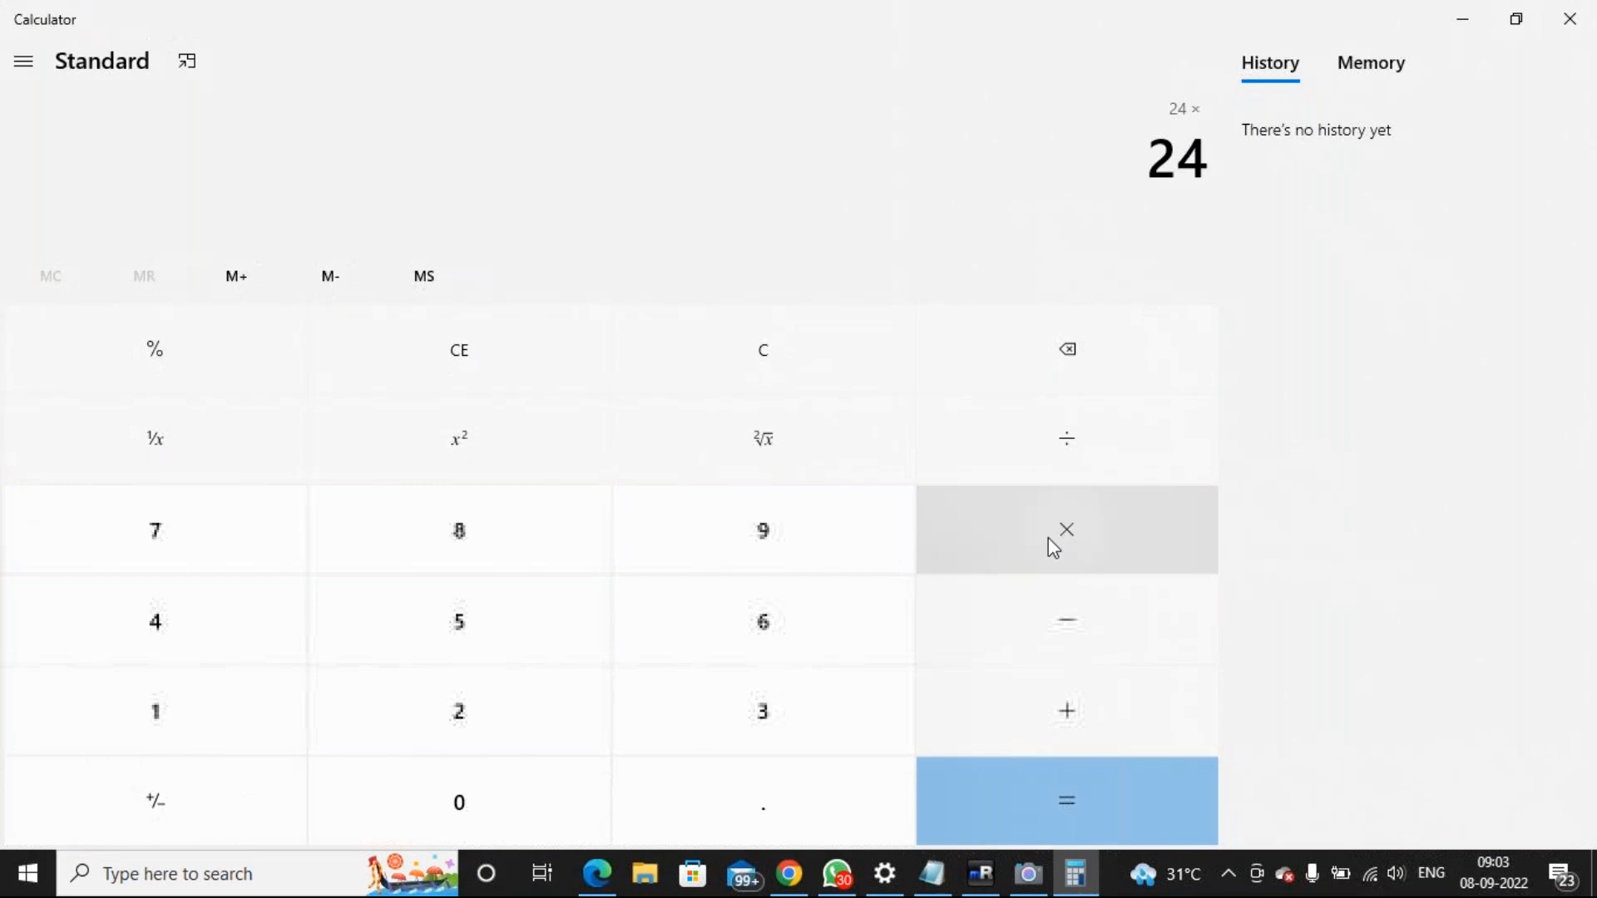
click(809, 706)
click(476, 817)
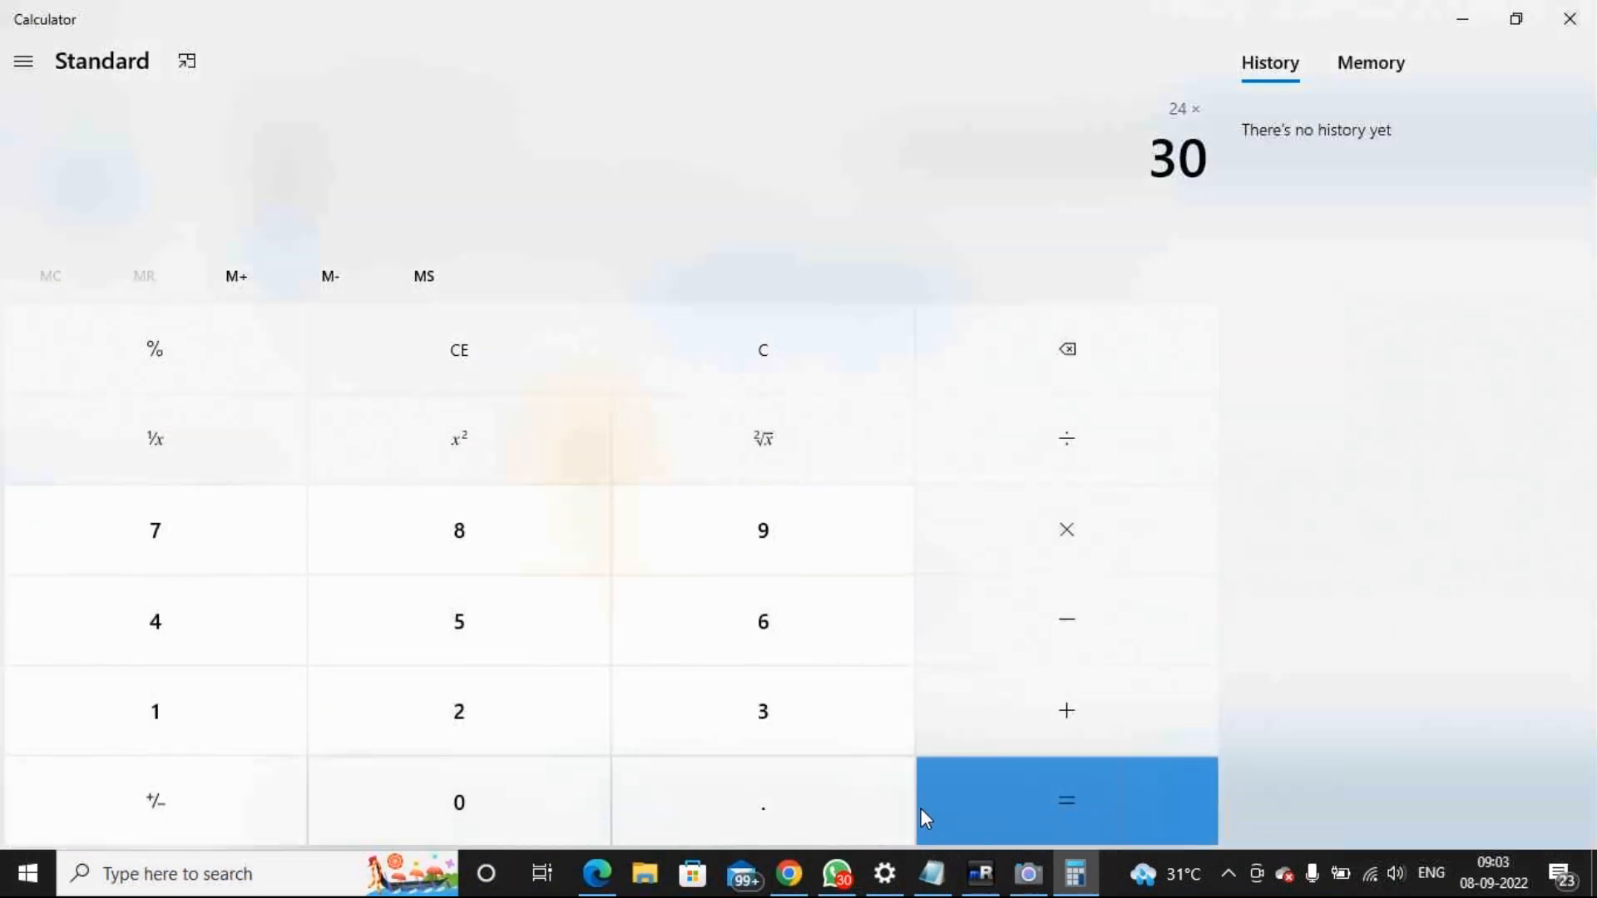
click(1144, 797)
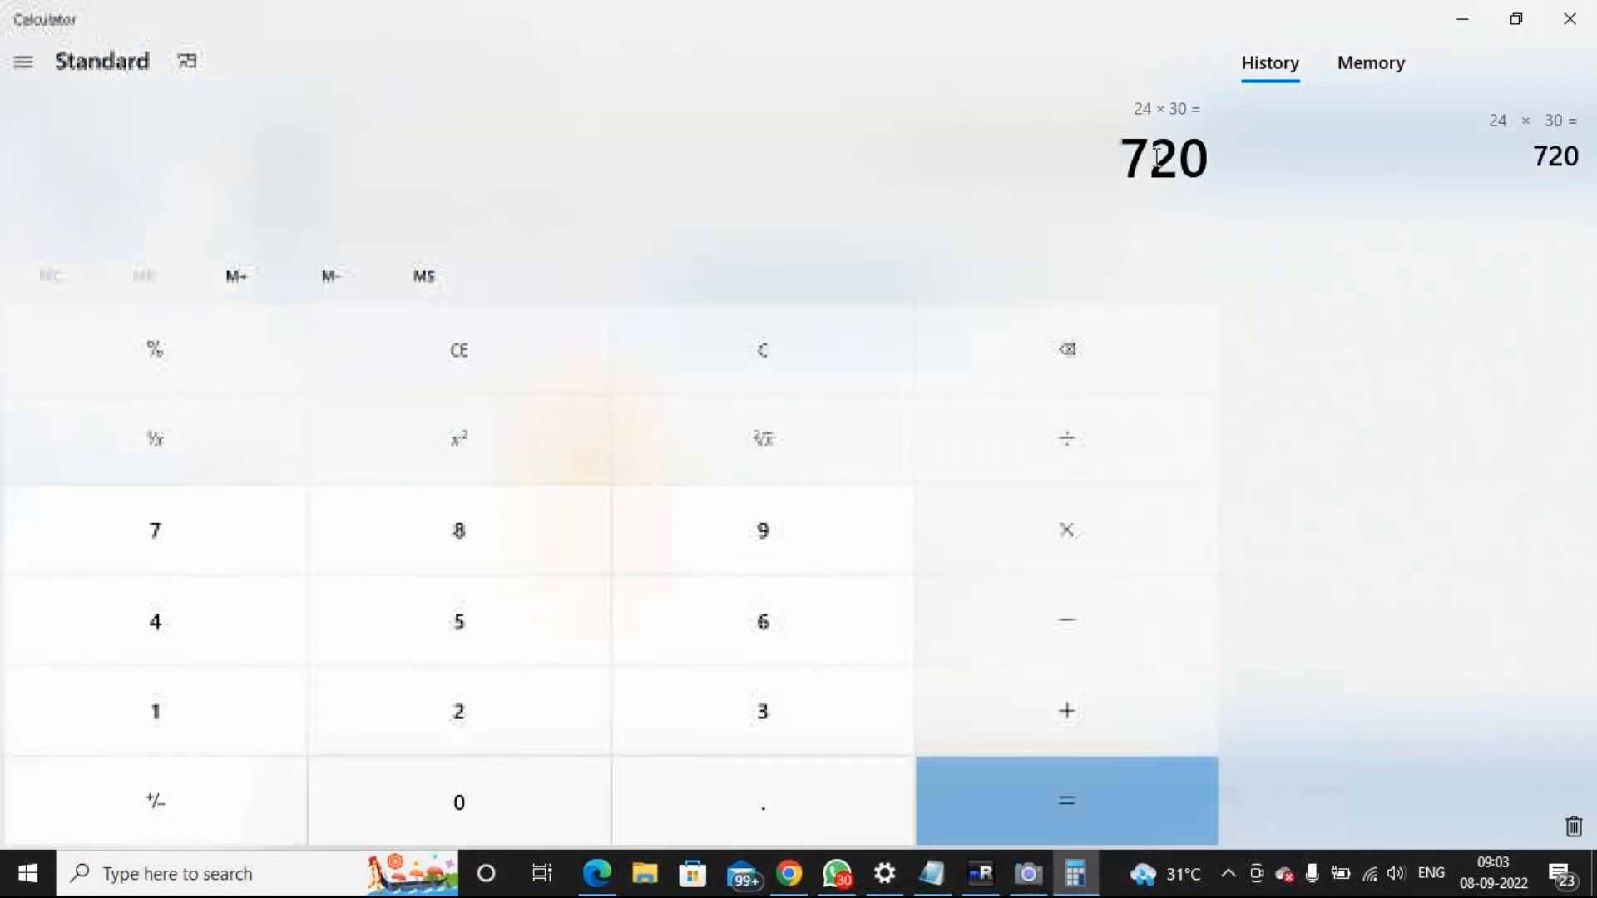
click(1567, 25)
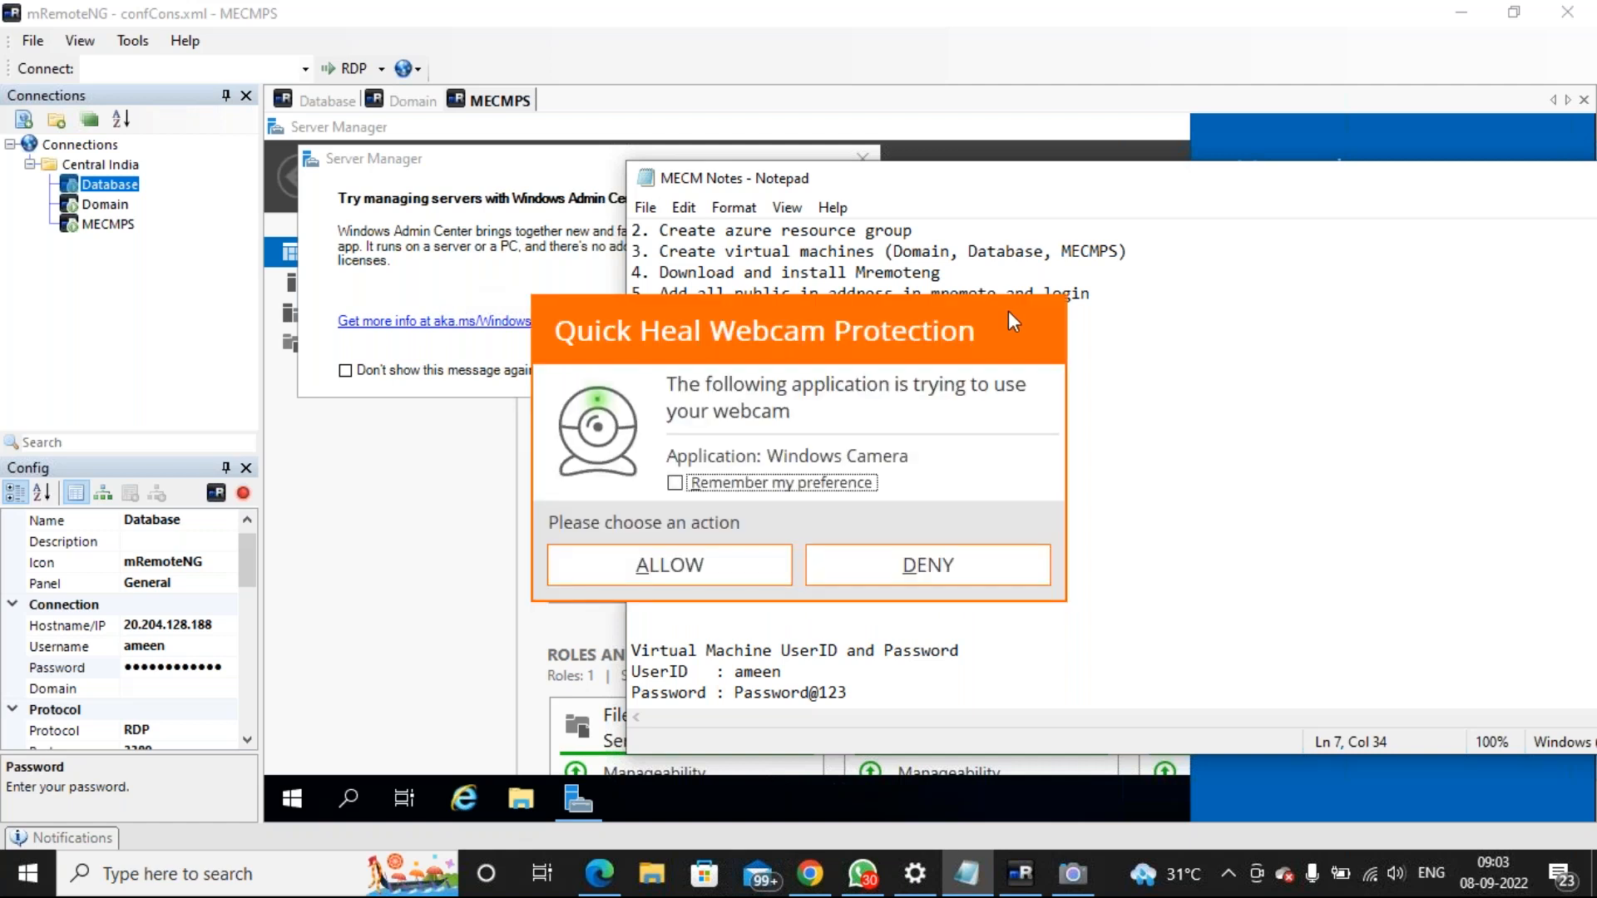
Return to the Azure VM list, deny the webcam request, and select Database, Domain and MECMPS
click(1161, 488)
click(811, 875)
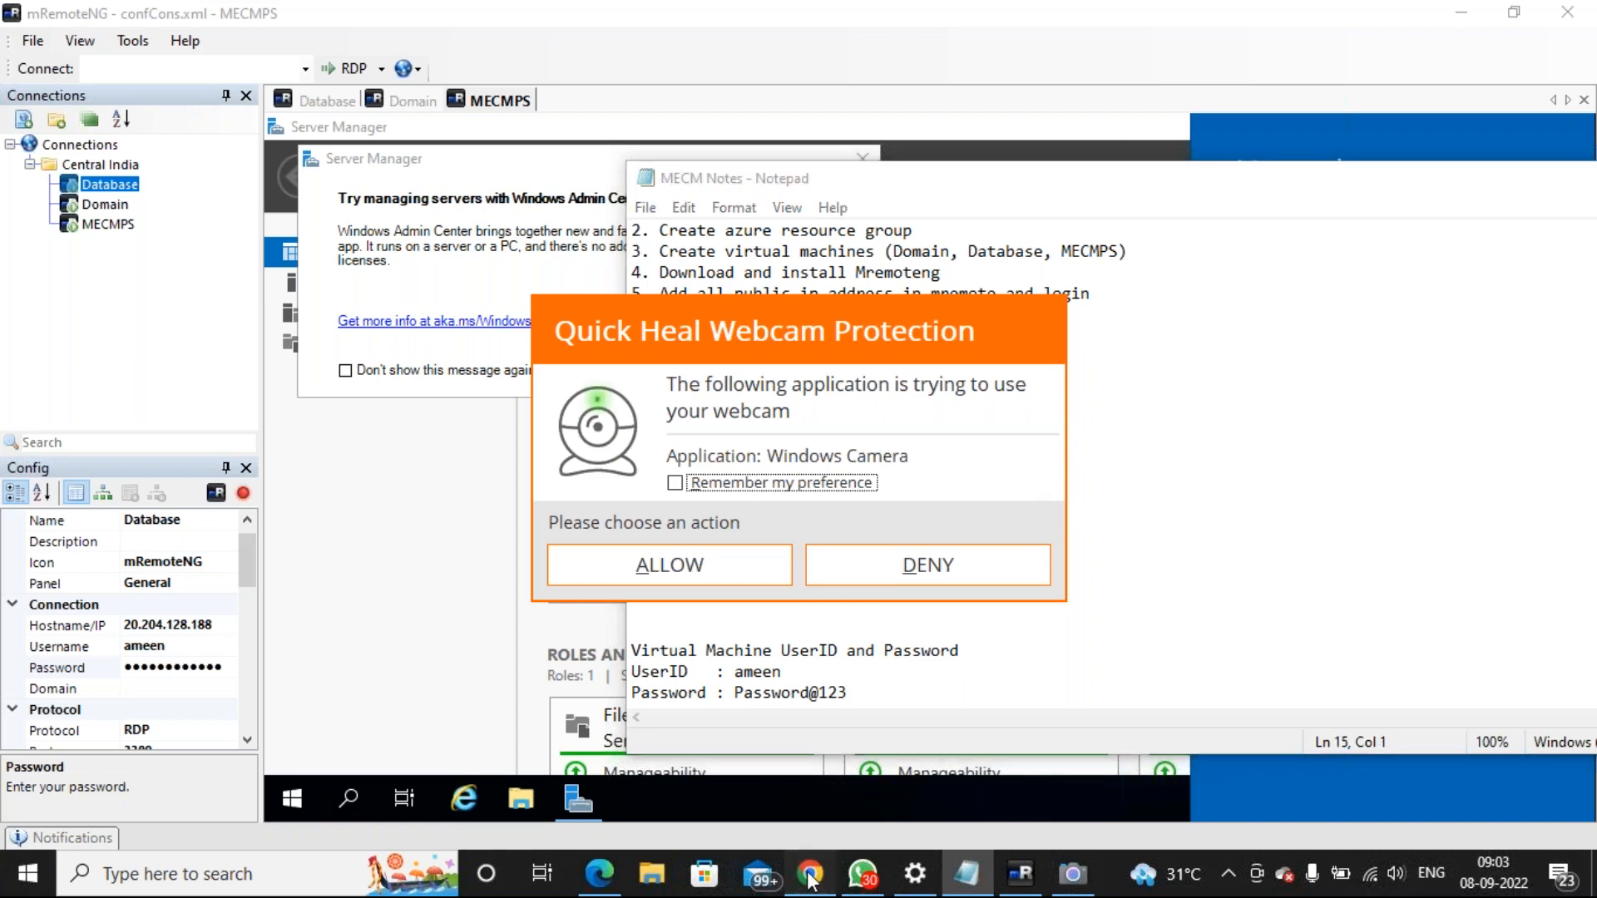
click(978, 578)
click(54, 766)
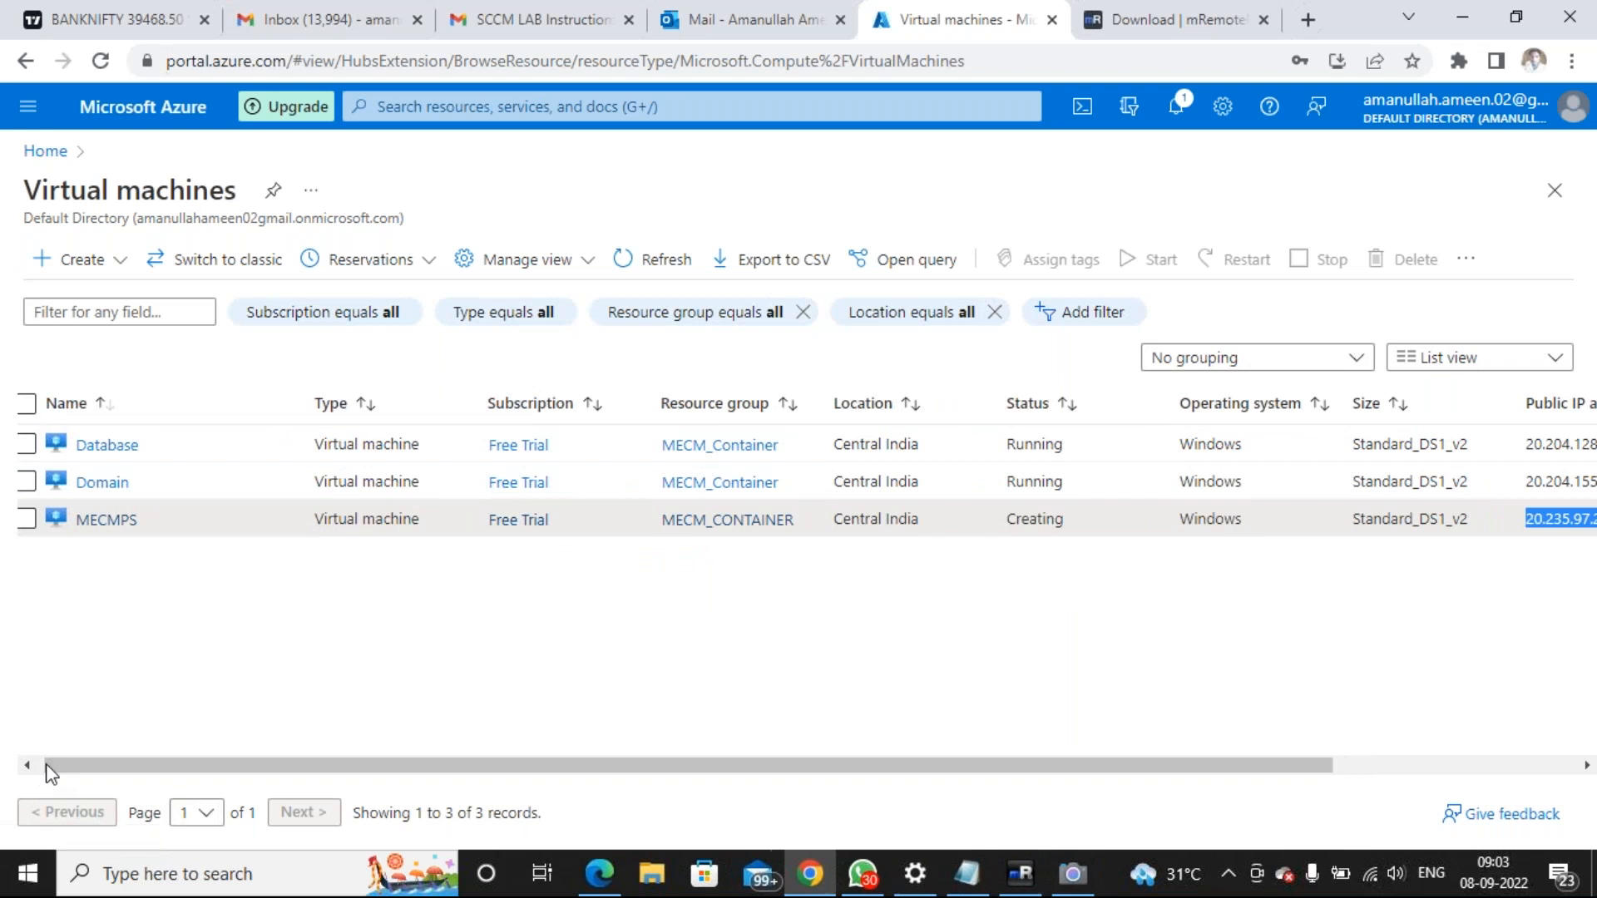
click(27, 765)
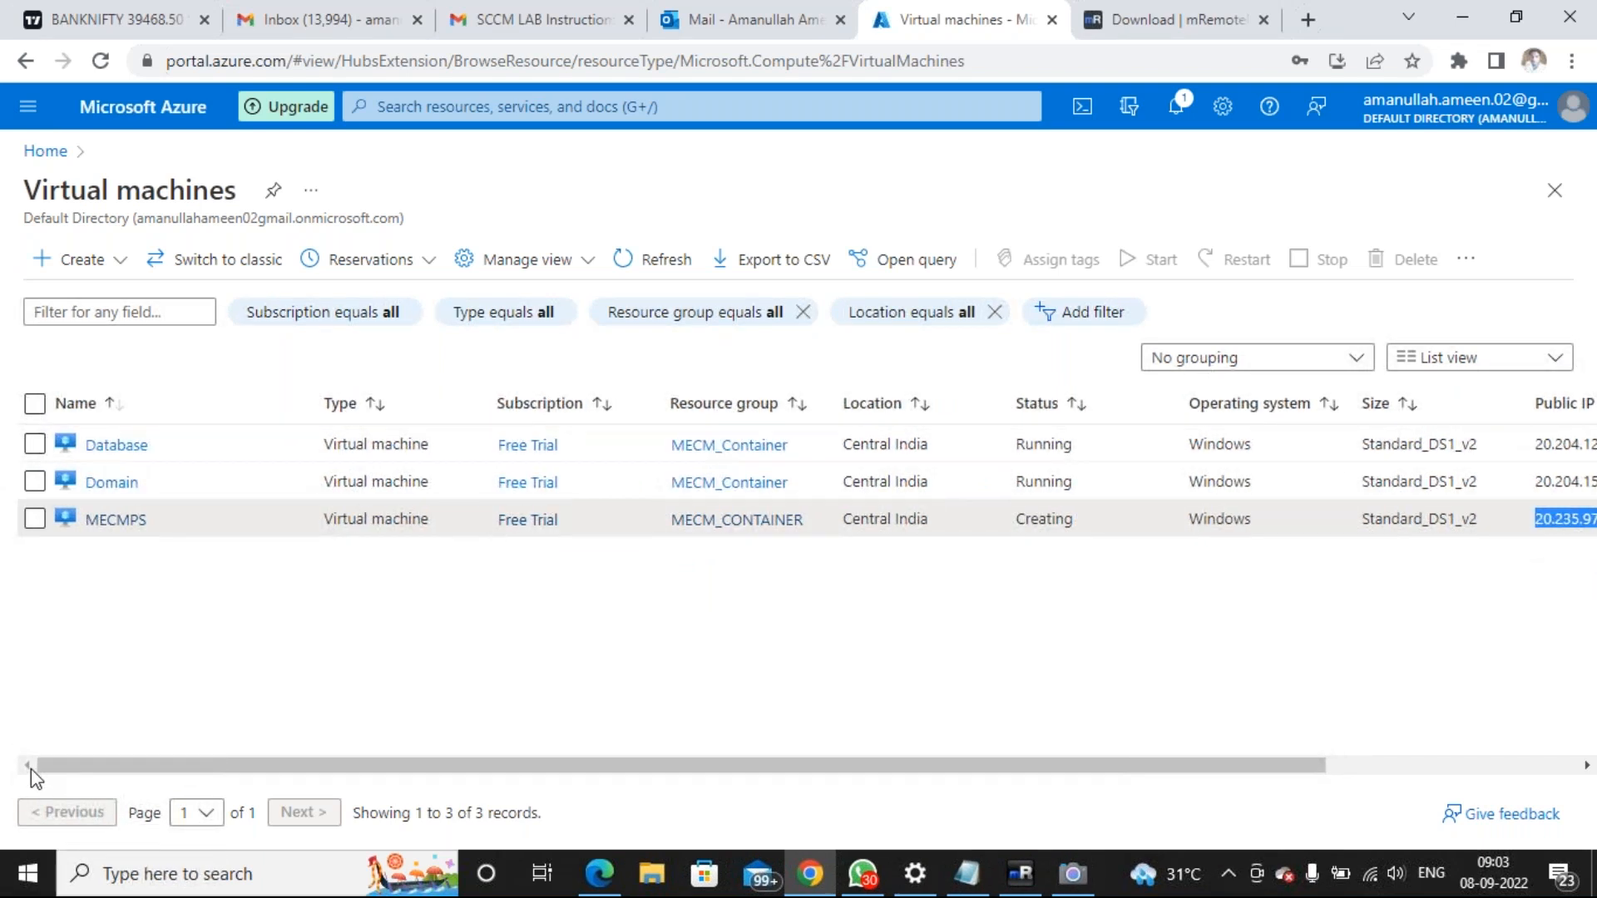
click(35, 405)
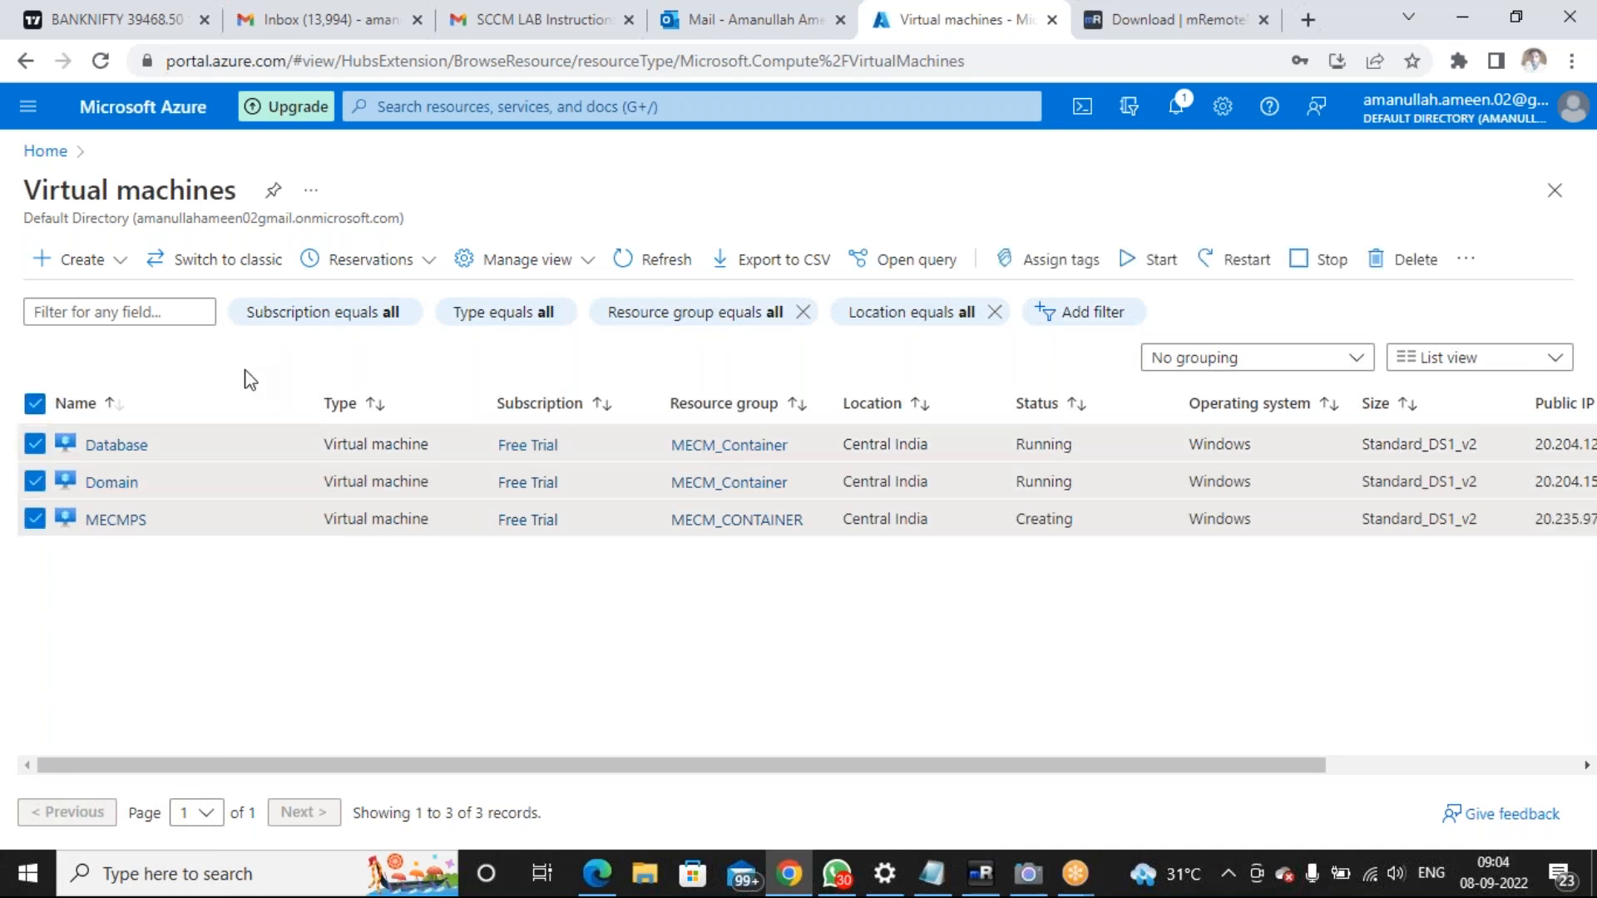
Stop the three selected virtual machines and confirm the stop prompt
click(1296, 264)
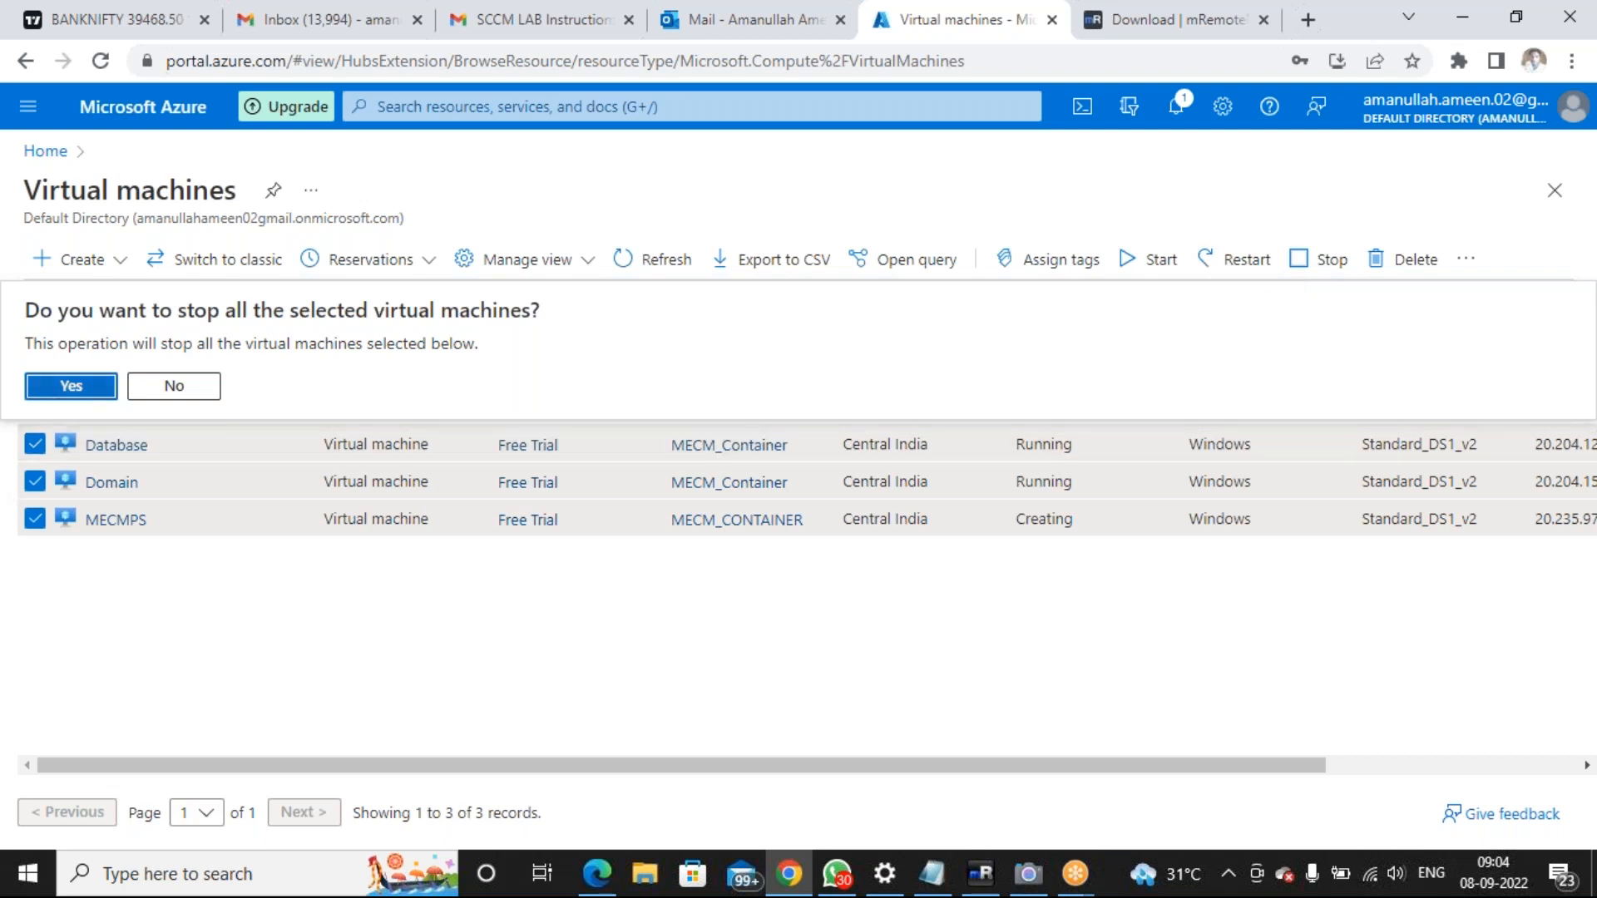
click(70, 387)
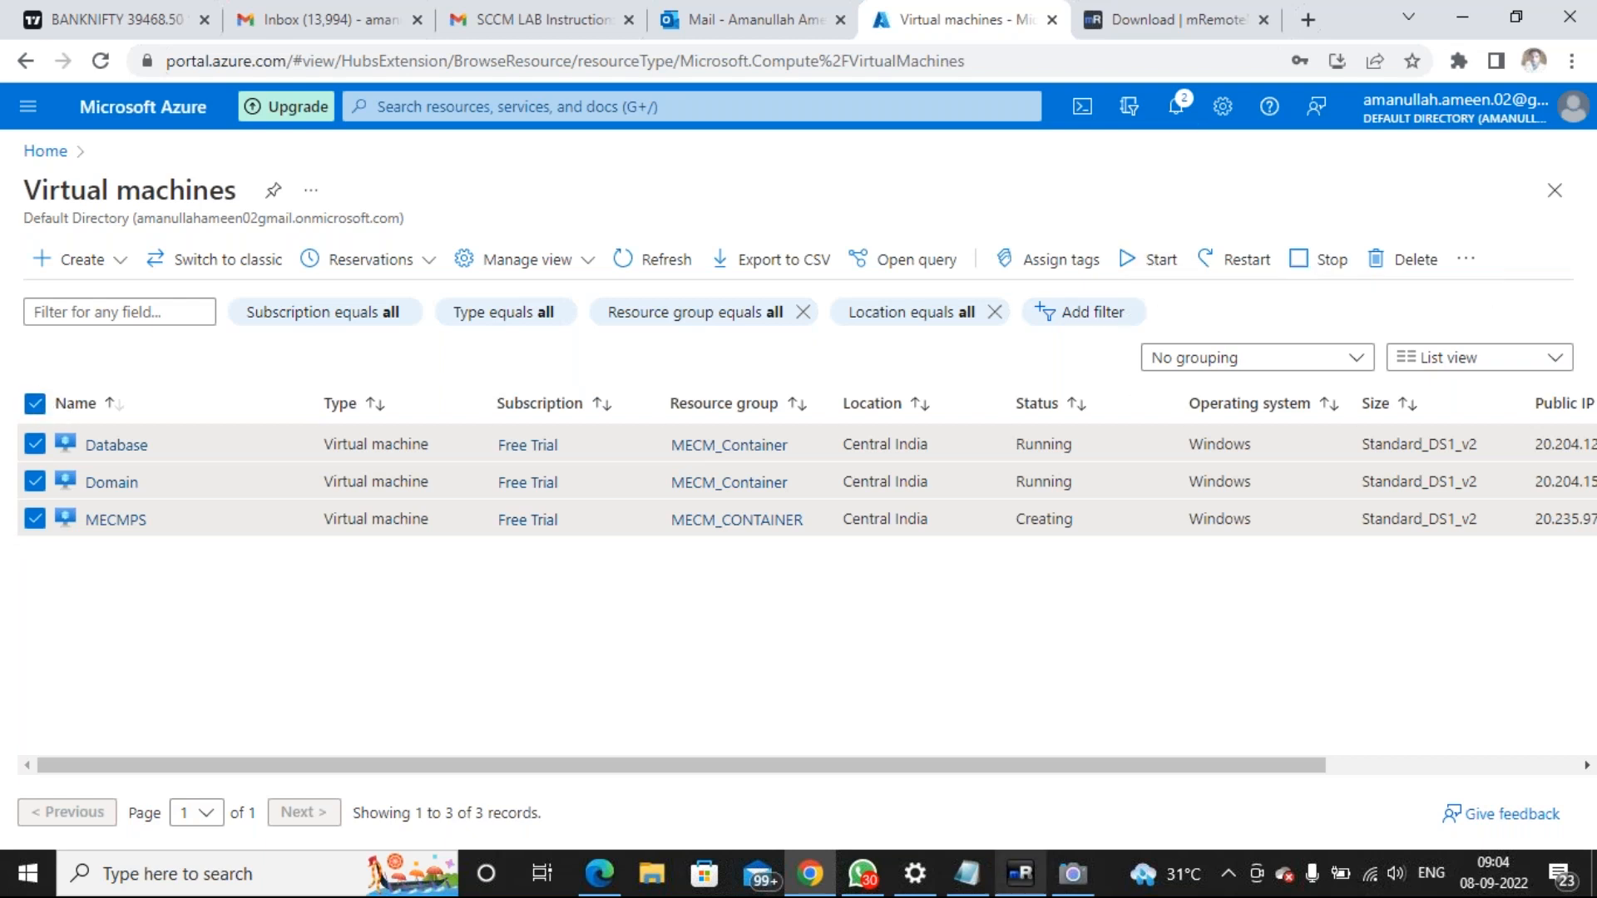
Minimize mRemoteNG and refresh the VM list until statuses read Stopped (deallocated)
click(1021, 873)
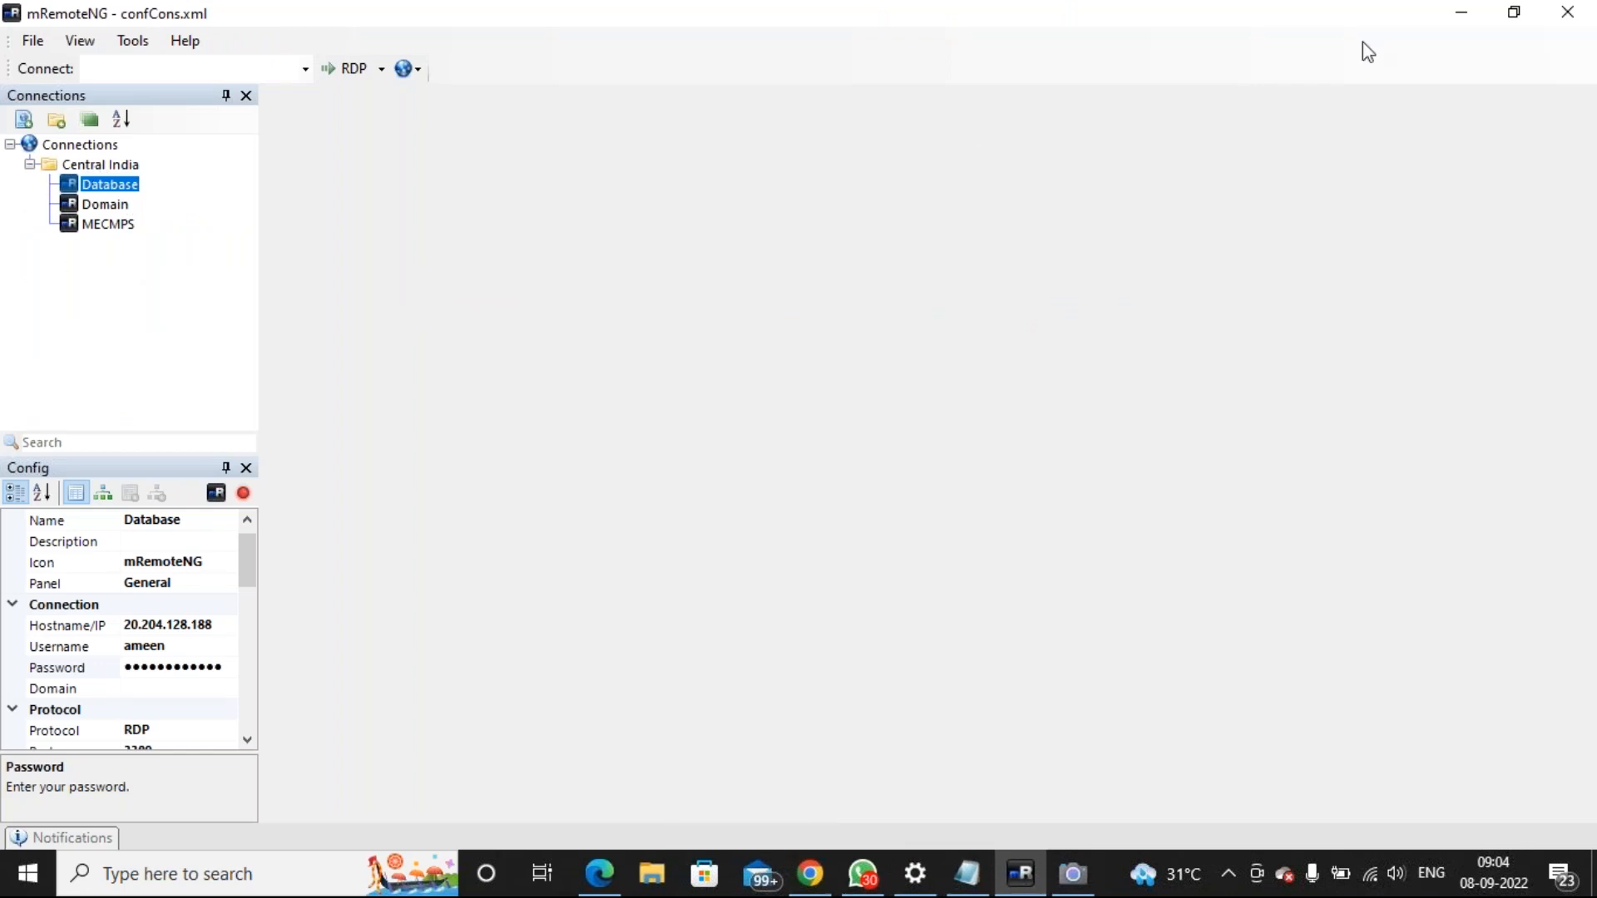
click(1460, 15)
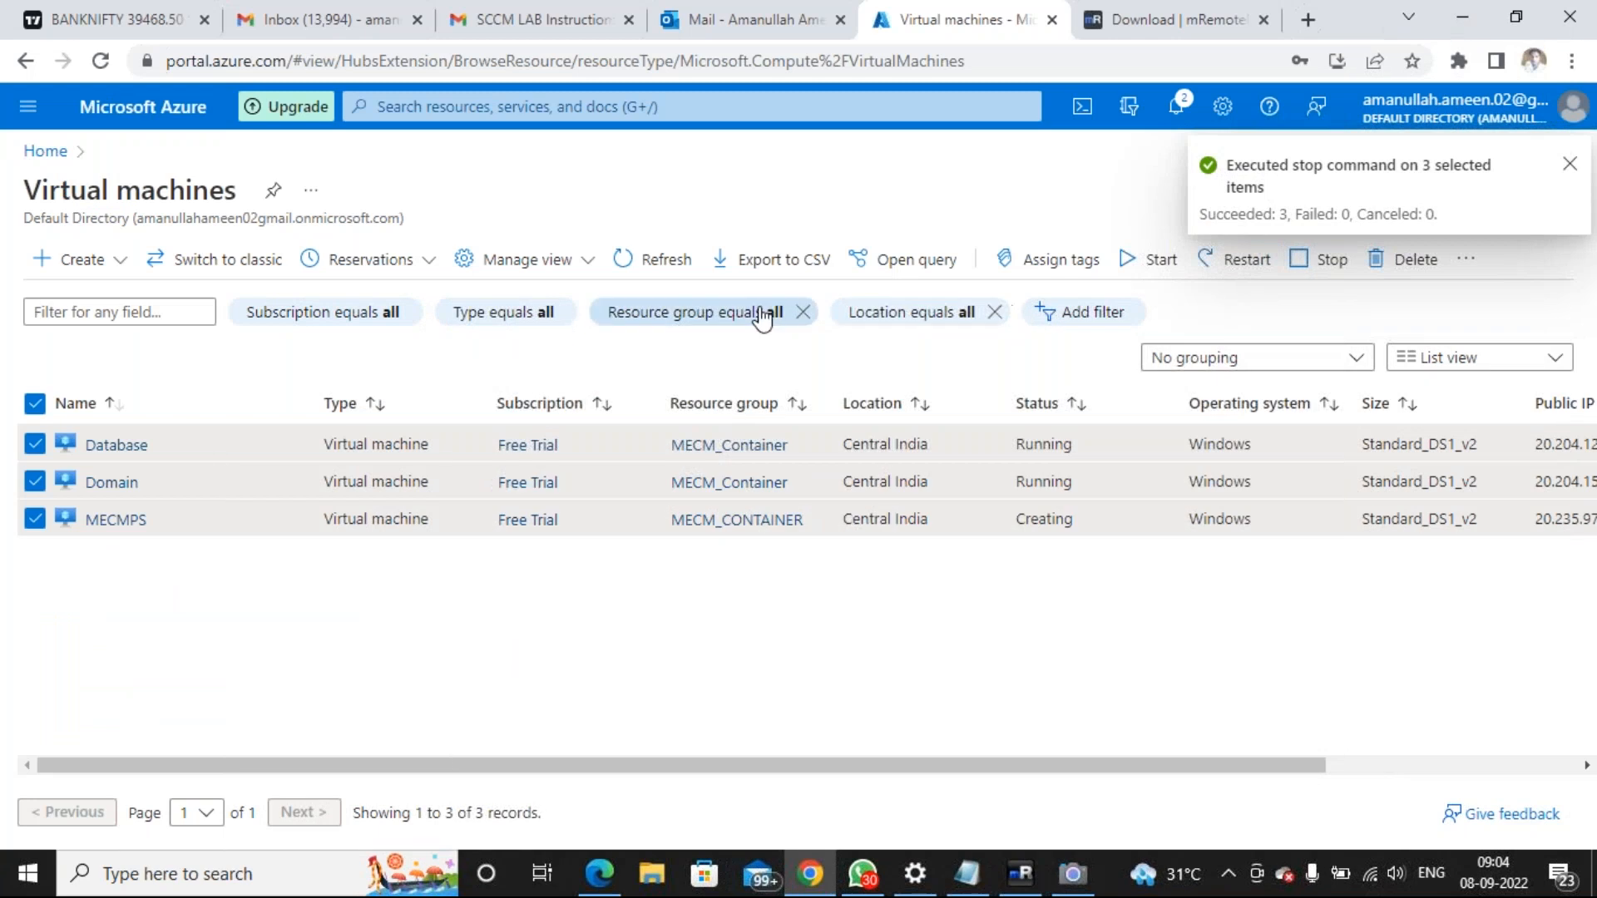
click(645, 259)
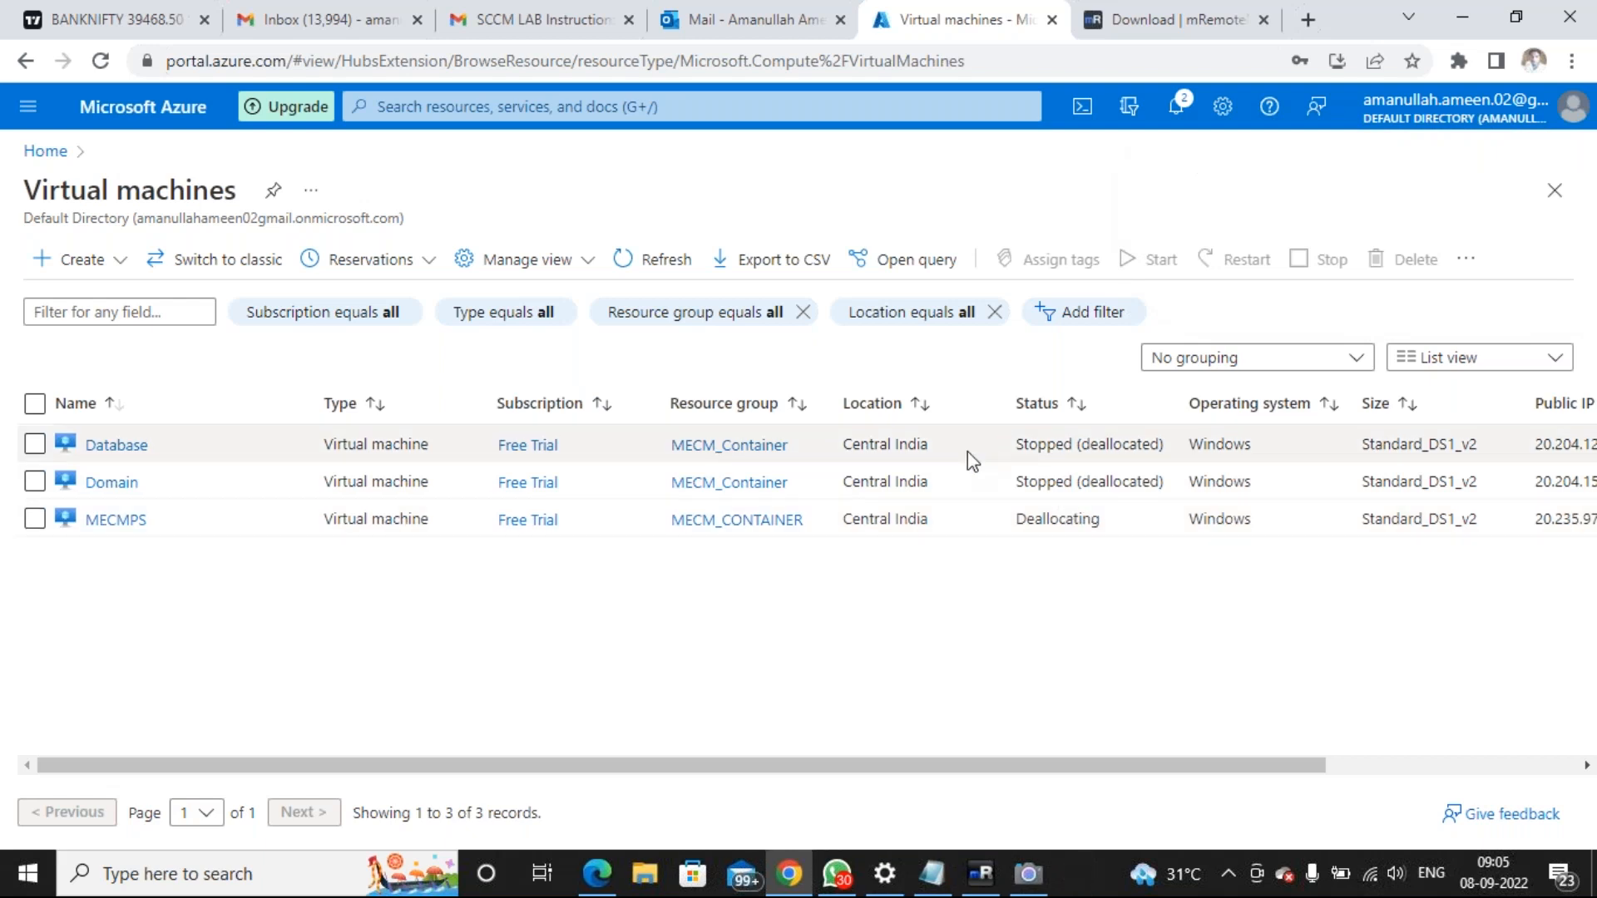
click(627, 257)
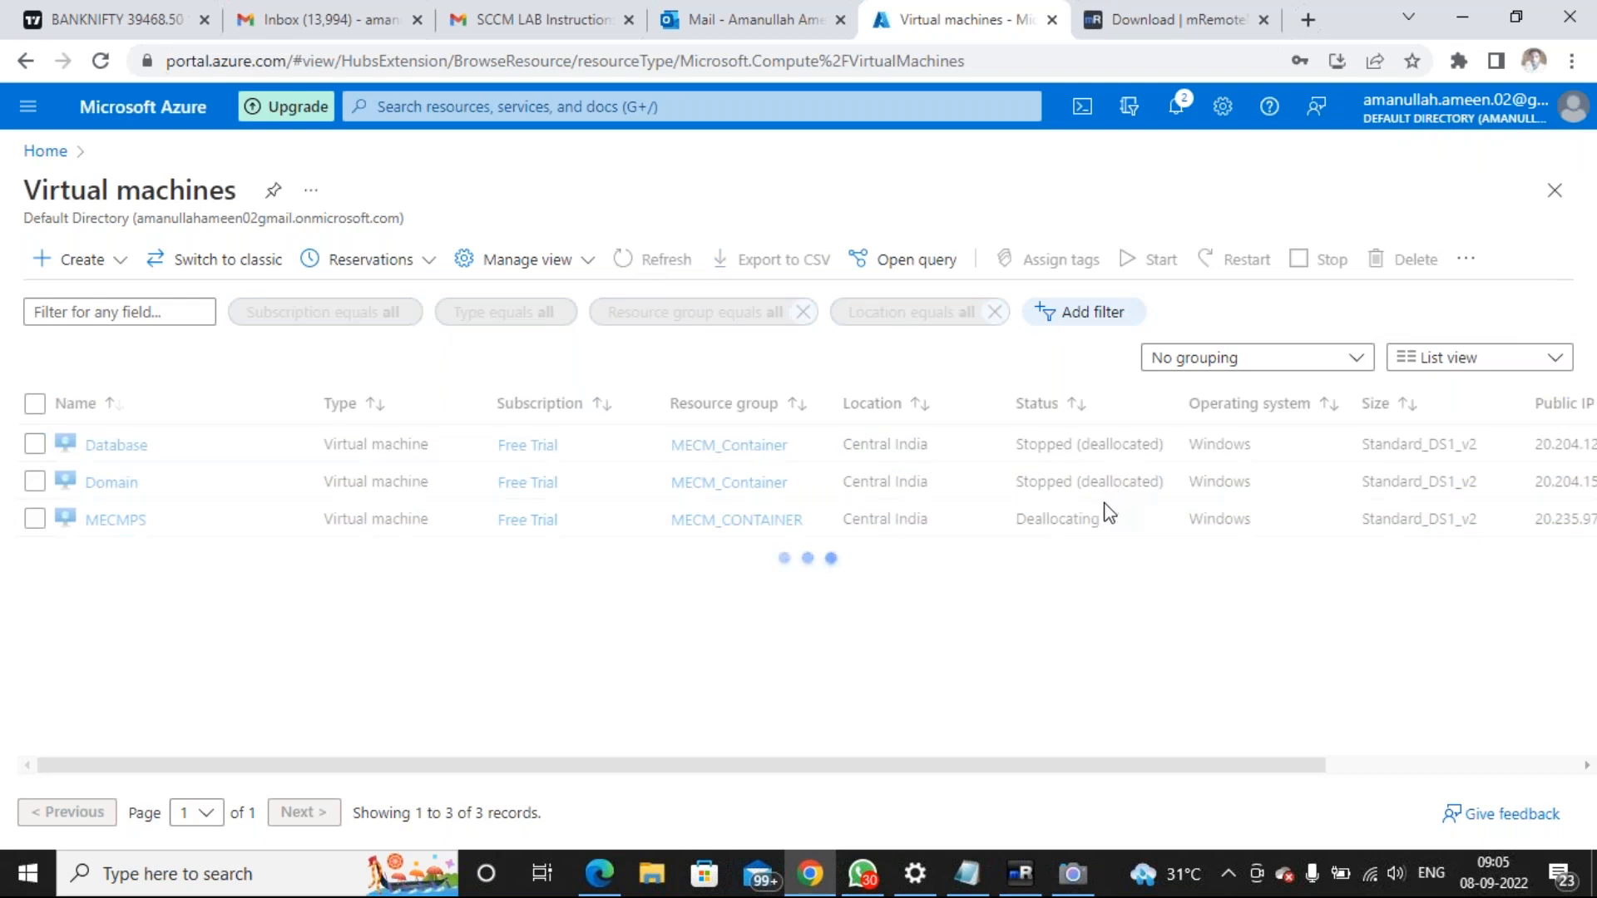